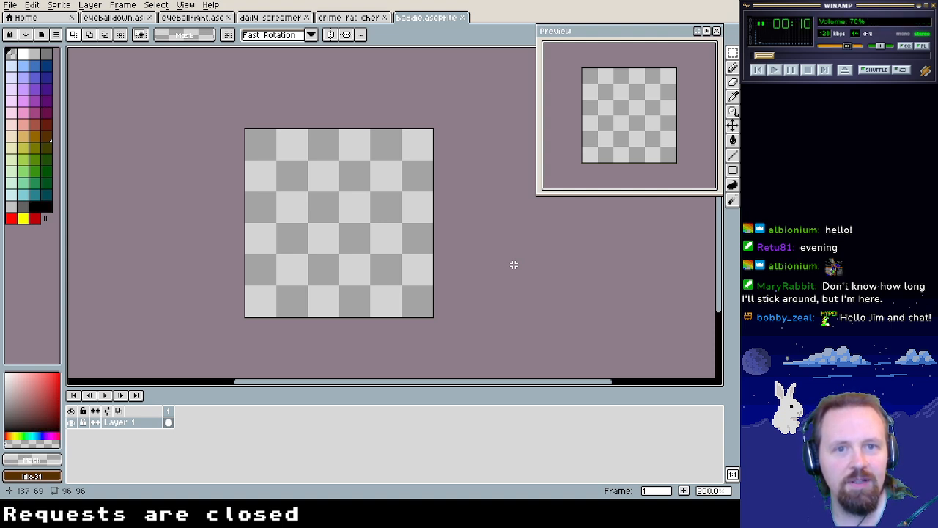
Start the background music in Winamp and adjust its playback volume
key("XF86AudioPlay")
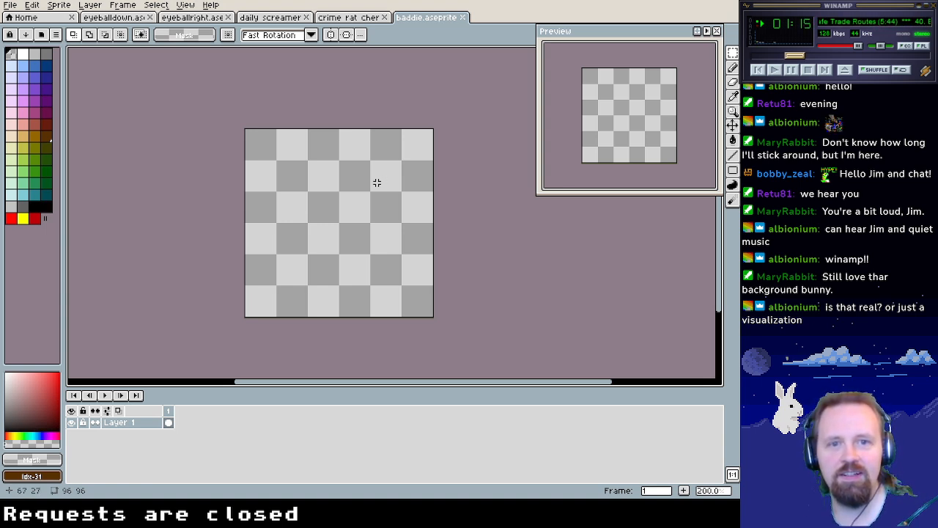
mouse_move(844, 45)
left_mouse_down()
mouse_move(854, 46)
mouse_move(832, 45)
left_mouse_up()
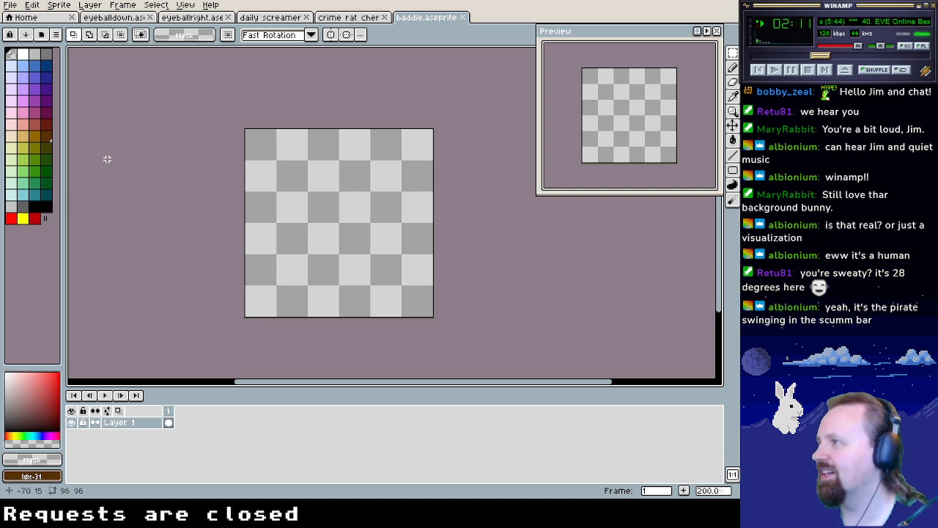
Fill the entire empty canvas of baddie.aseprite with solid black using the Paint Bucket
left_click(46, 206)
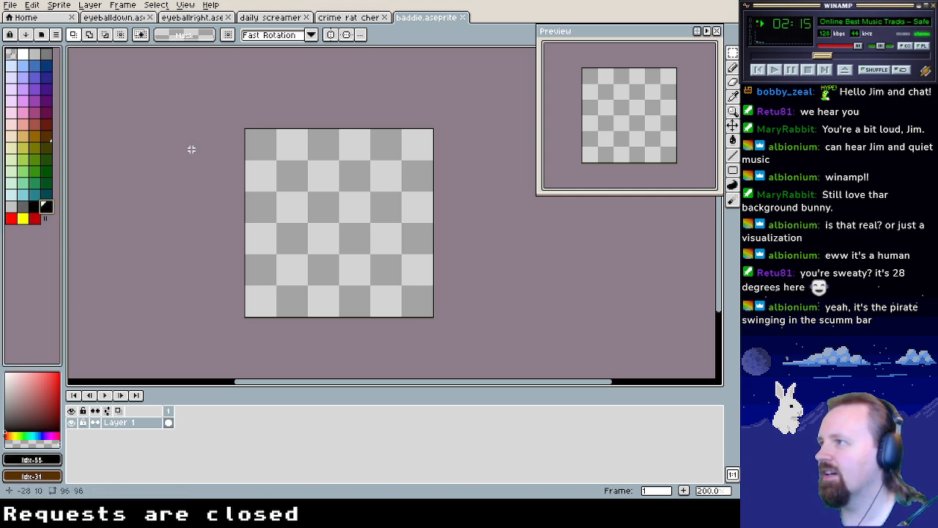
key("g")
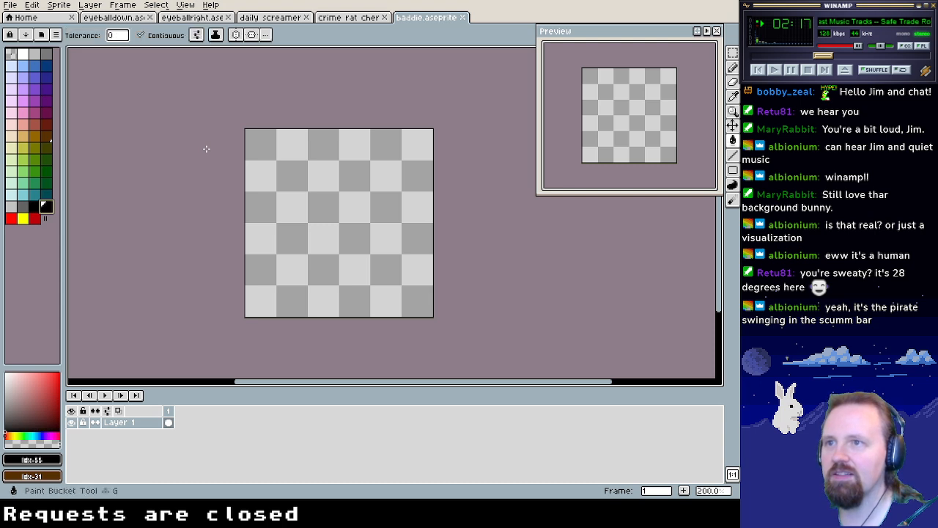
left_click(276, 176)
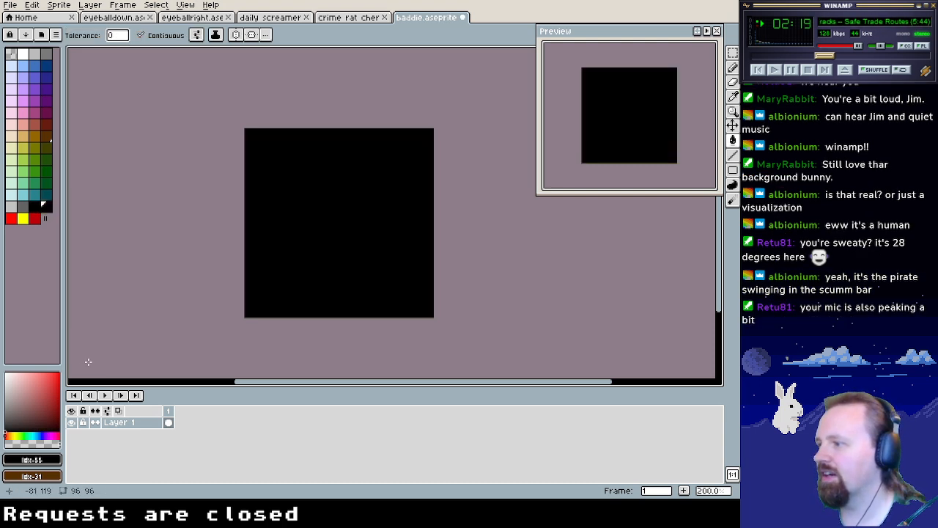
Add a new layer above the black background layer and choose light grey as the foreground colour
right_click(128, 425)
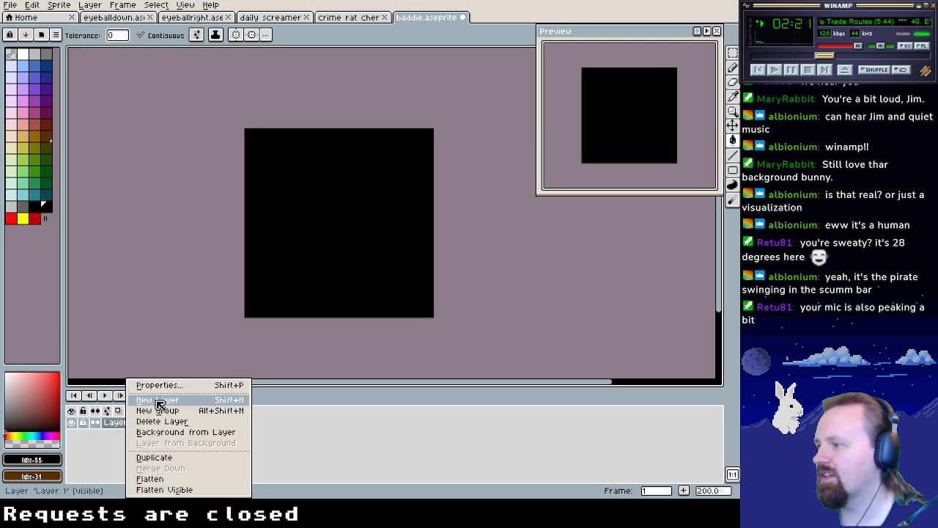
left_click(158, 408)
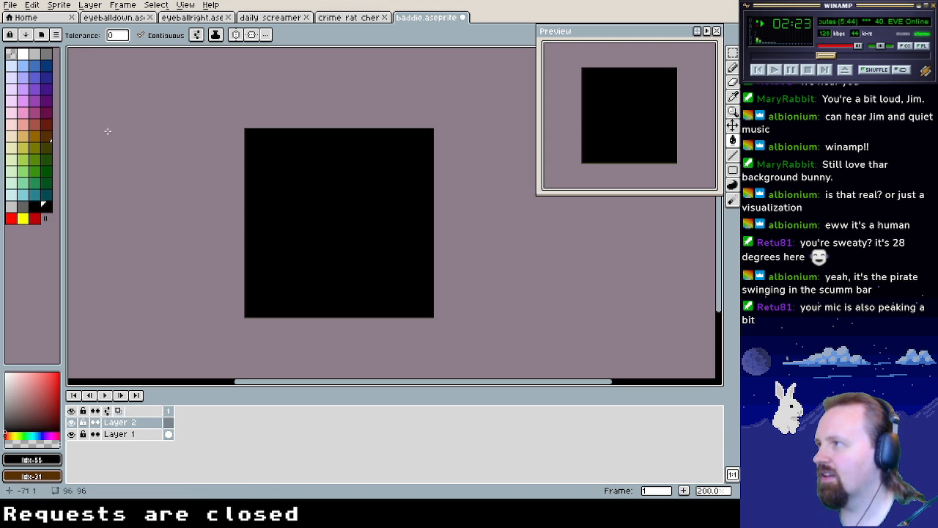
left_click(35, 53)
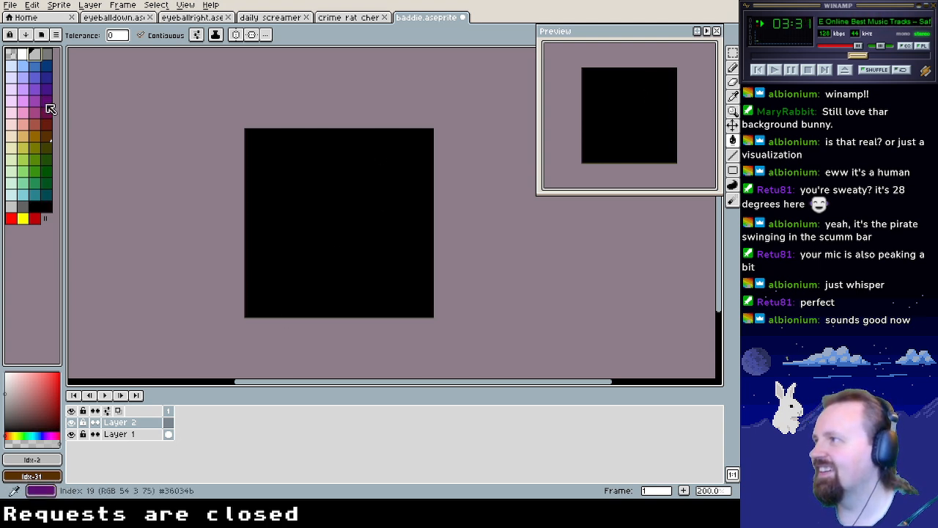
left_click(281, 237)
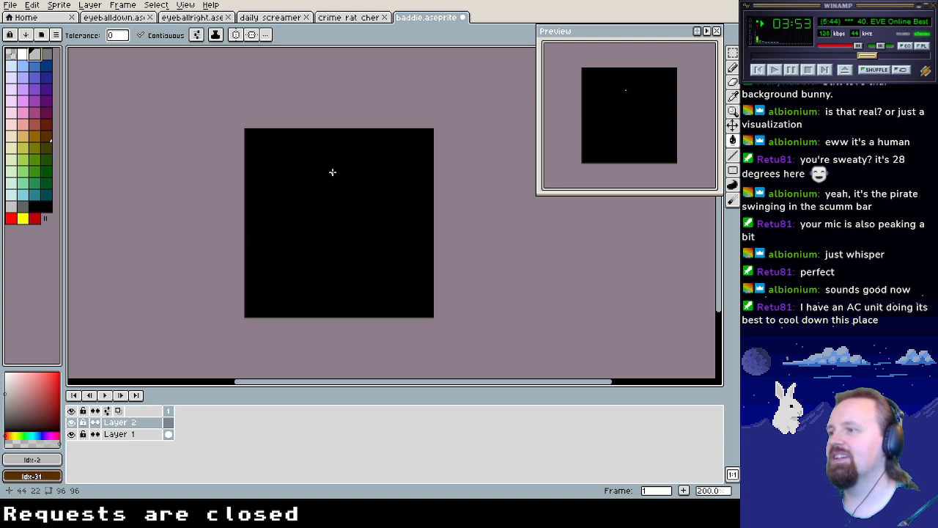
scroll(329, 186, "down", 1)
scroll(329, 186, "up", 5)
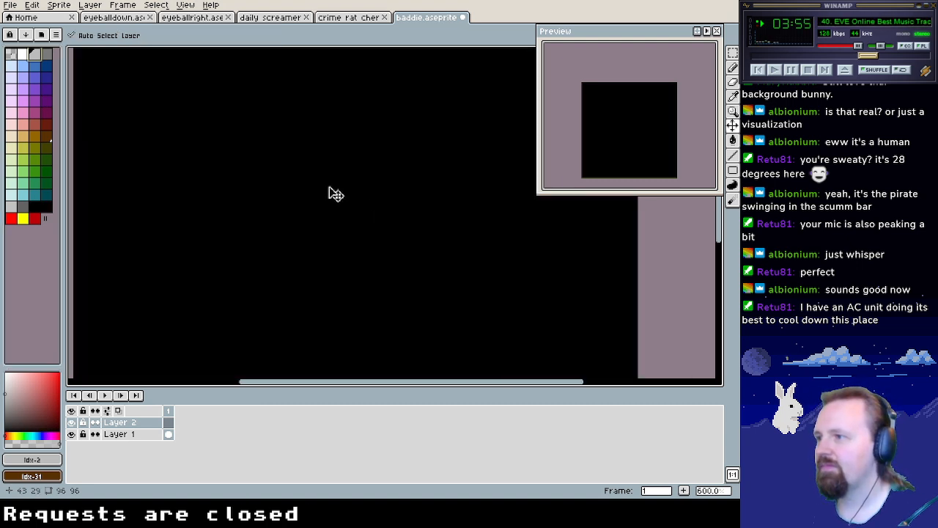
key("v")
scroll(329, 186, "down", 2)
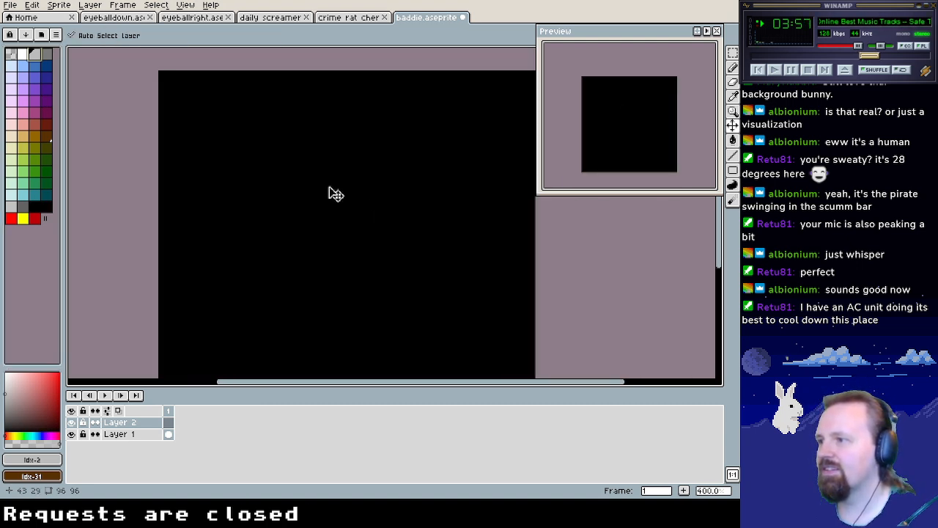
key("g")
mouse_move(329, 184)
left_mouse_down()
mouse_move(332, 161)
mouse_move(311, 147)
left_mouse_up()
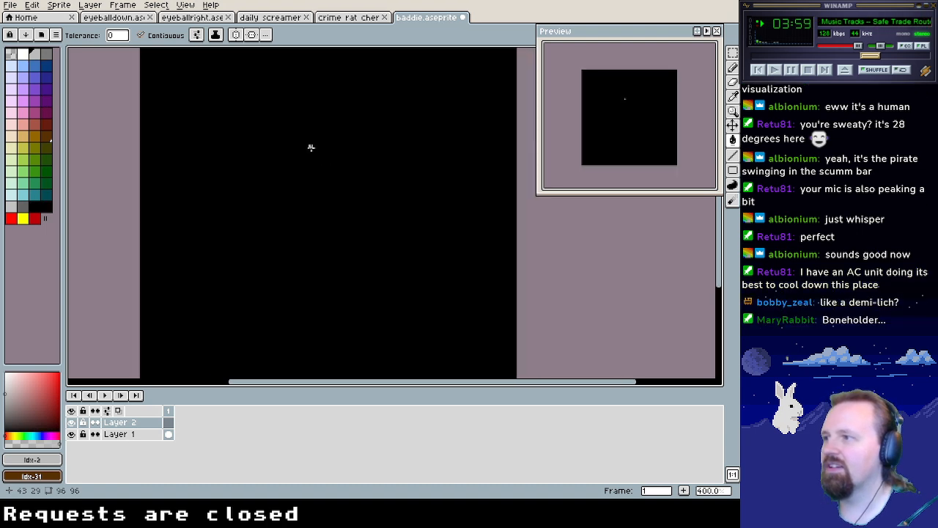
left_click(233, 145)
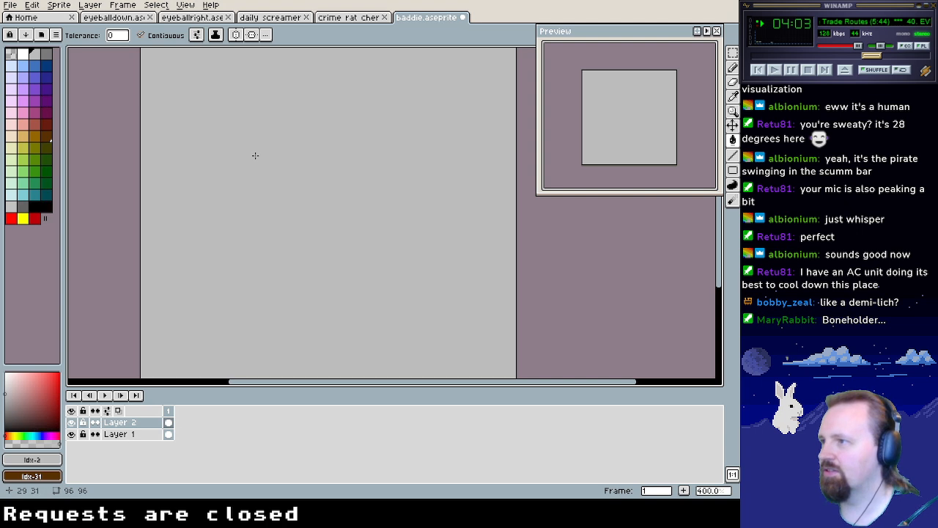
key("ctrl+z")
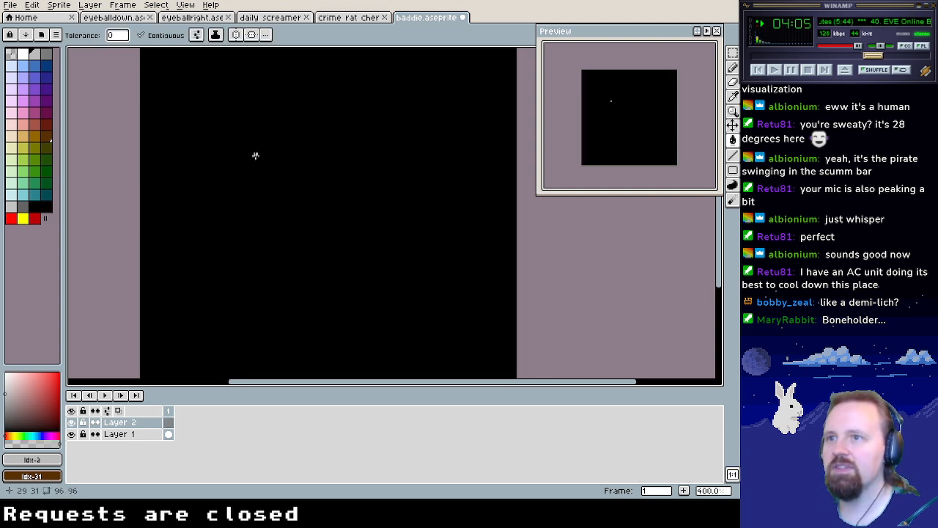
Draw a closed light grey skull outline, broad at the cranium and tapering to the chin, with the Pencil and fill it
key("m")
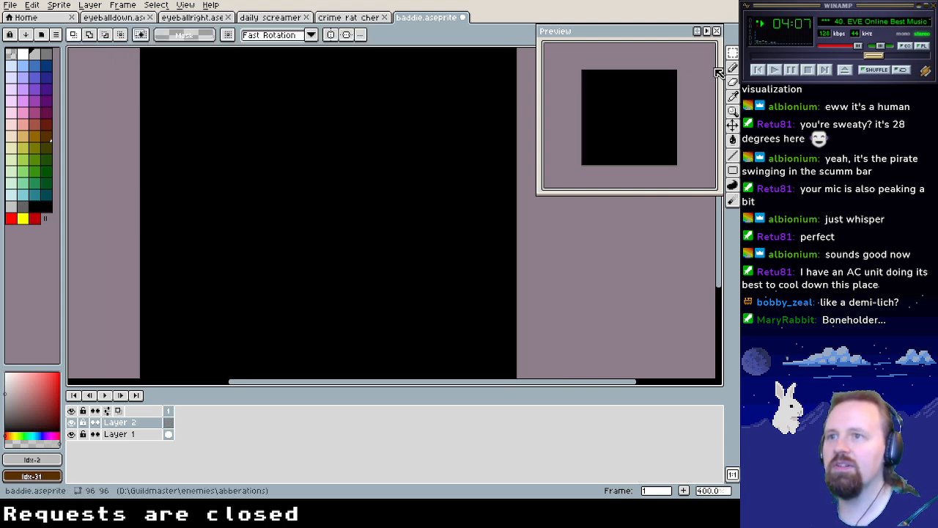
key("b")
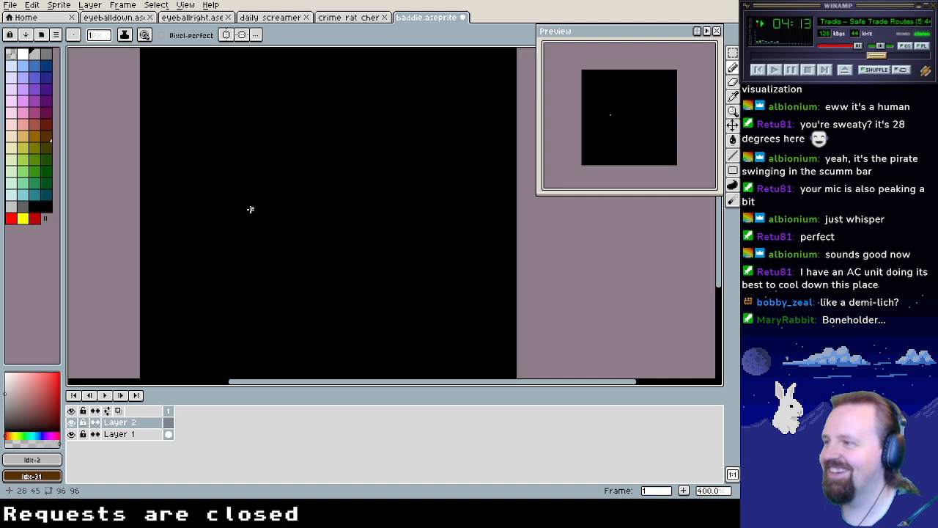
mouse_move(224, 216)
left_mouse_down()
mouse_move(238, 147)
mouse_move(299, 112)
mouse_move(323, 109)
mouse_move(354, 127)
mouse_move(379, 153)
mouse_move(388, 185)
mouse_move(388, 213)
mouse_move(341, 323)
mouse_move(268, 334)
mouse_move(253, 317)
mouse_move(224, 217)
left_mouse_up()
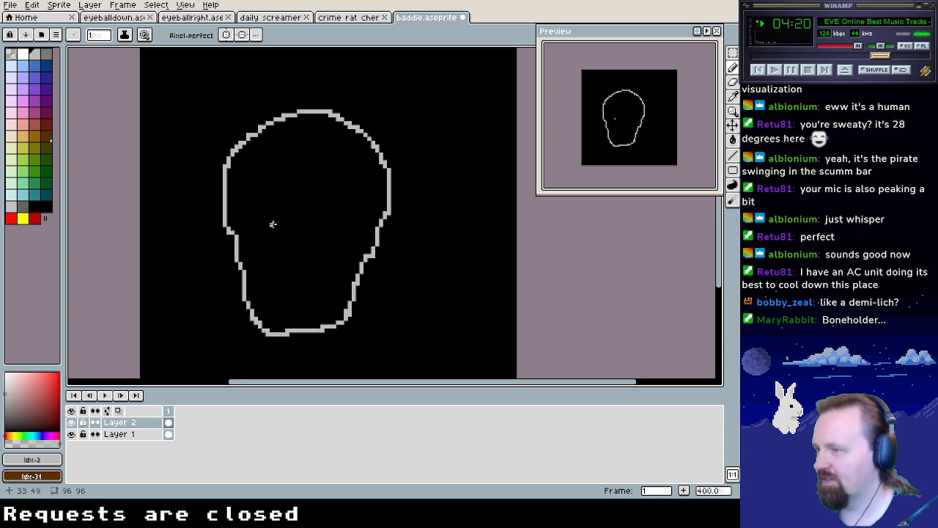
key("g")
left_click(332, 192)
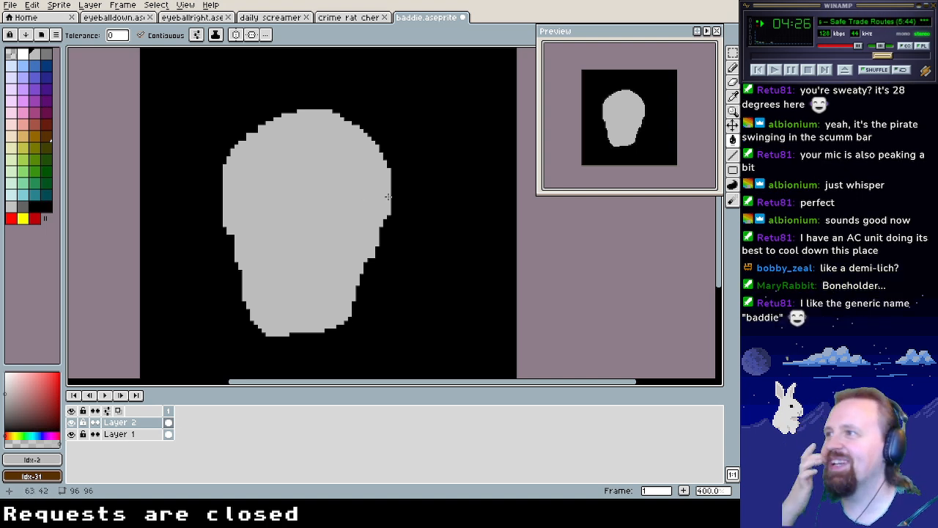
Sample the transparent colour around the skull by hiding the black background layer, and show that layer again
scroll(371, 241, "left", 2)
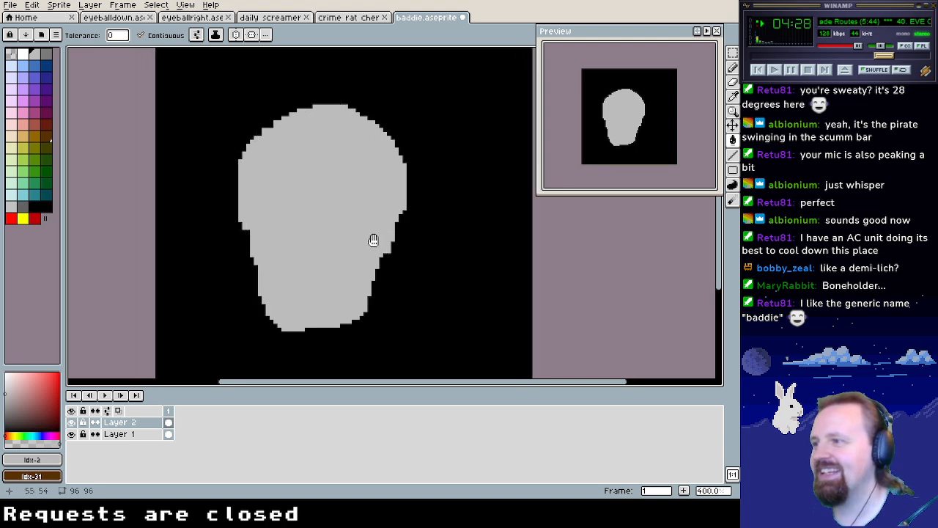
left_click(493, 217)
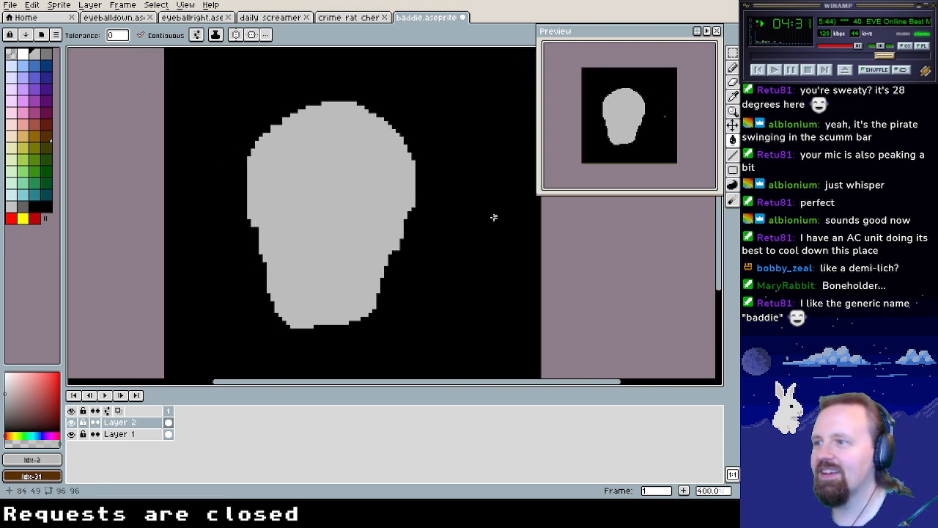
left_click(72, 433)
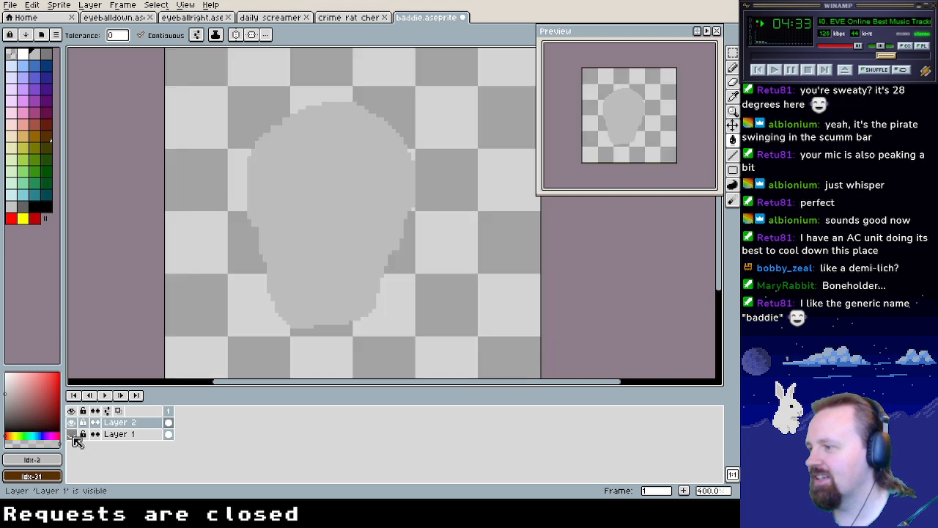
left_click(453, 286, "alt")
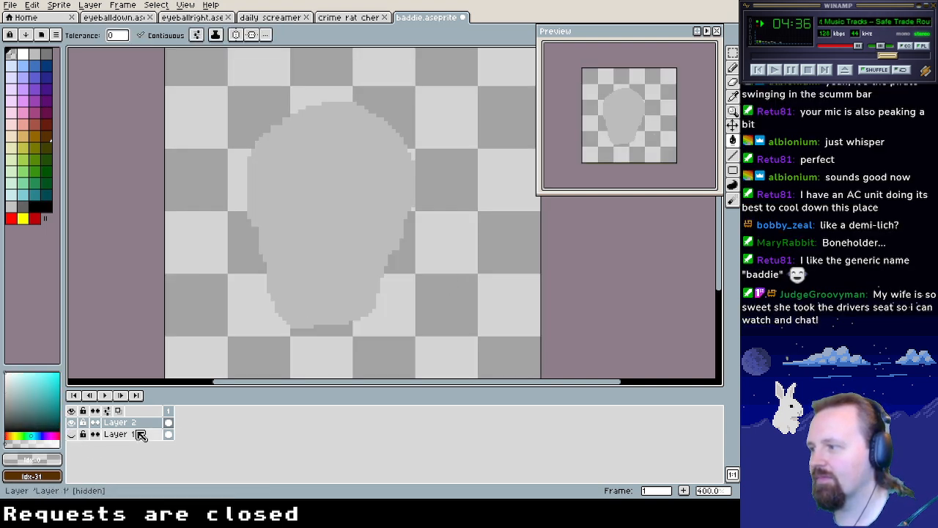
left_click(71, 433)
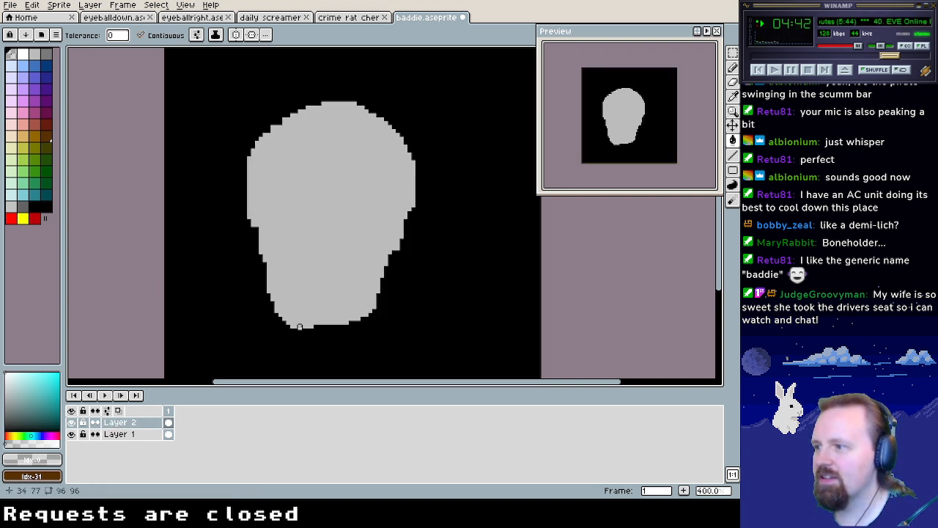
left_click(305, 326)
key("ctrl+z")
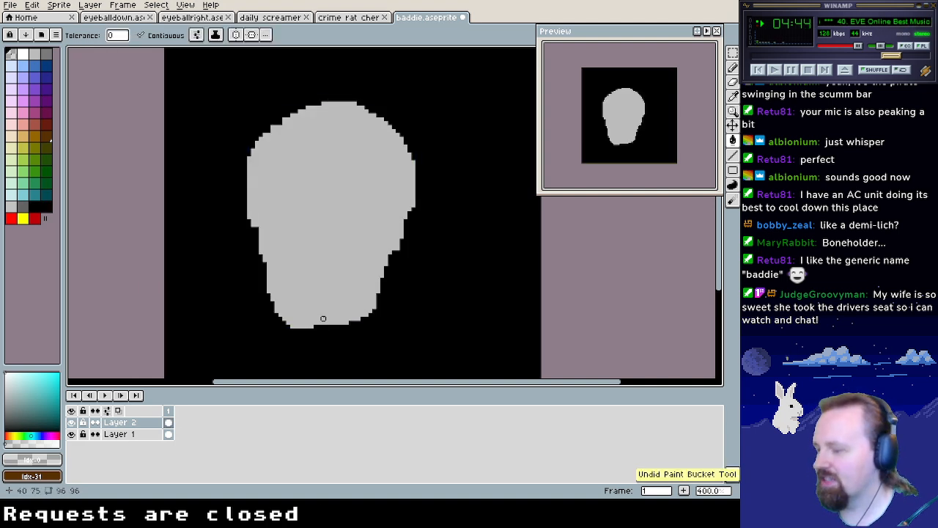
key("m")
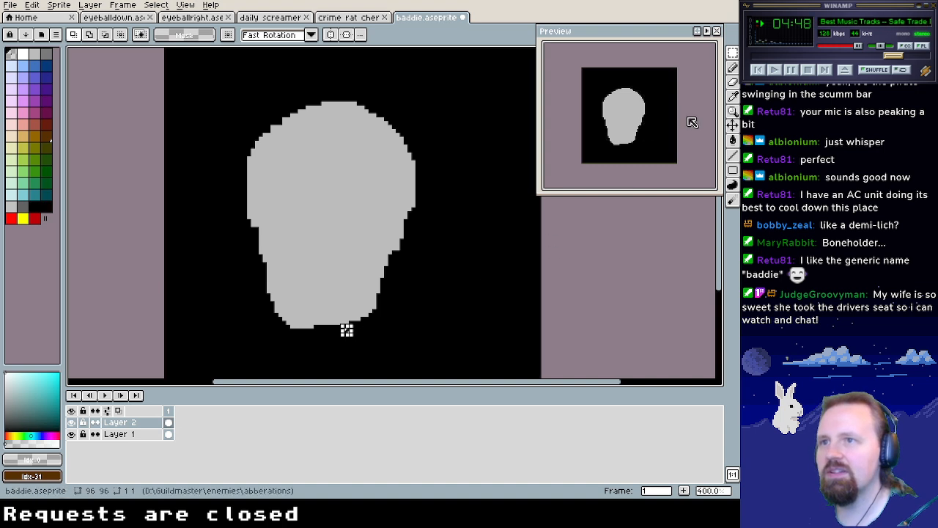
left_click(732, 67)
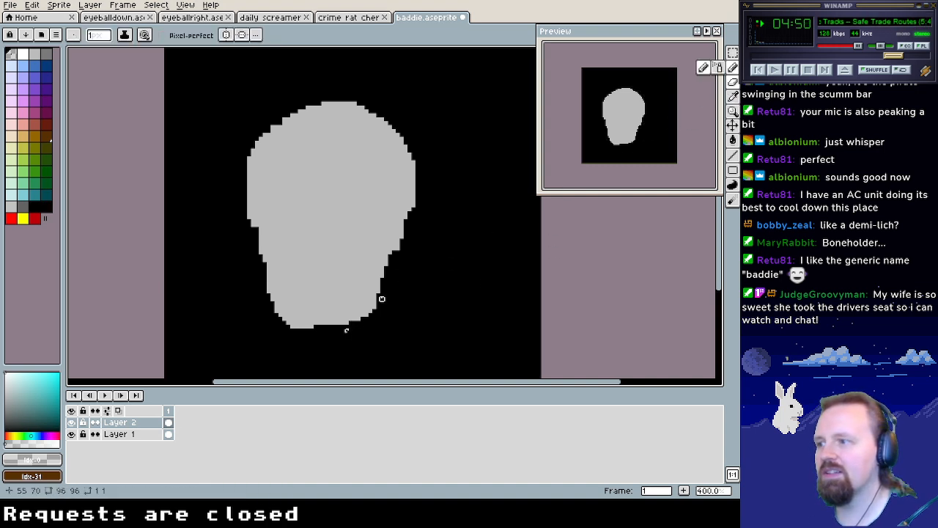
key("m")
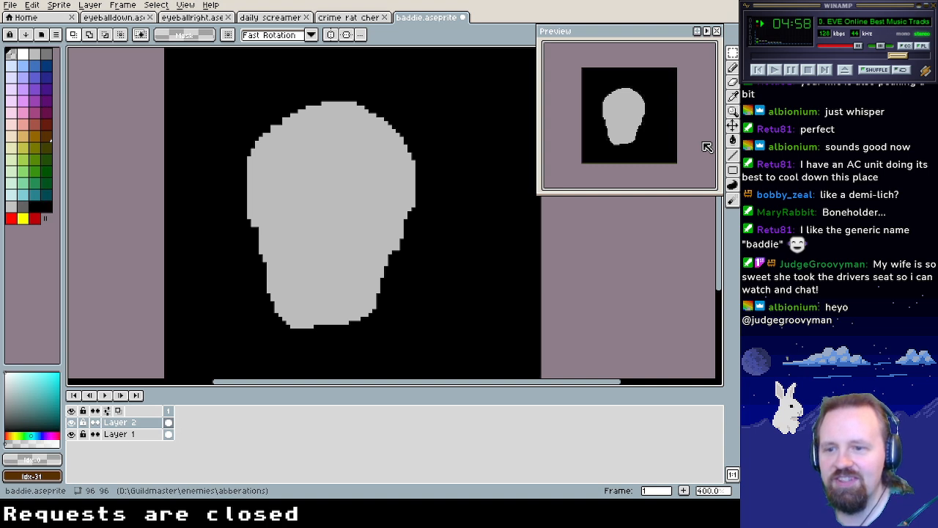
Trim the skull silhouette with transparent Pencil strokes along its chin, upper-left cranium, left side and lower-left jaw
left_click(732, 67)
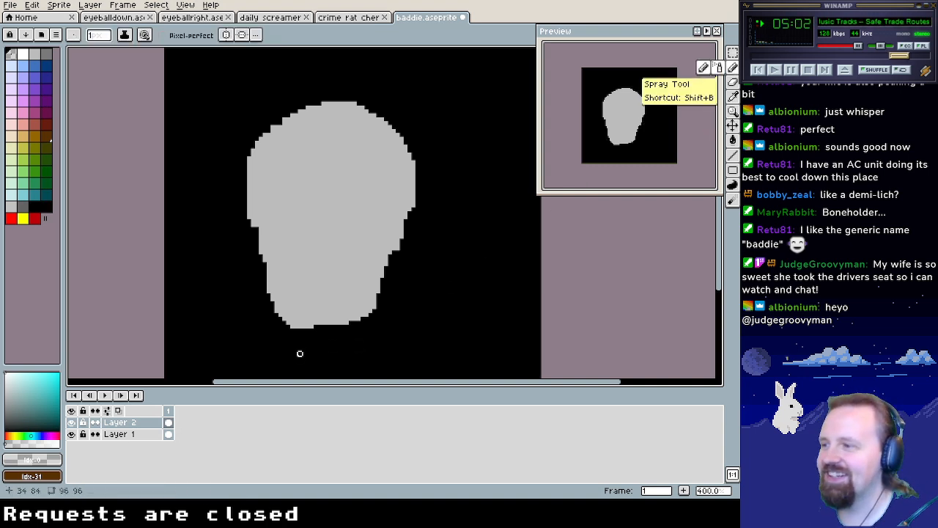
mouse_move(320, 327)
left_mouse_down()
mouse_move(295, 327)
mouse_move(269, 293)
mouse_move(299, 322)
mouse_move(283, 325)
mouse_move(292, 322)
left_mouse_up()
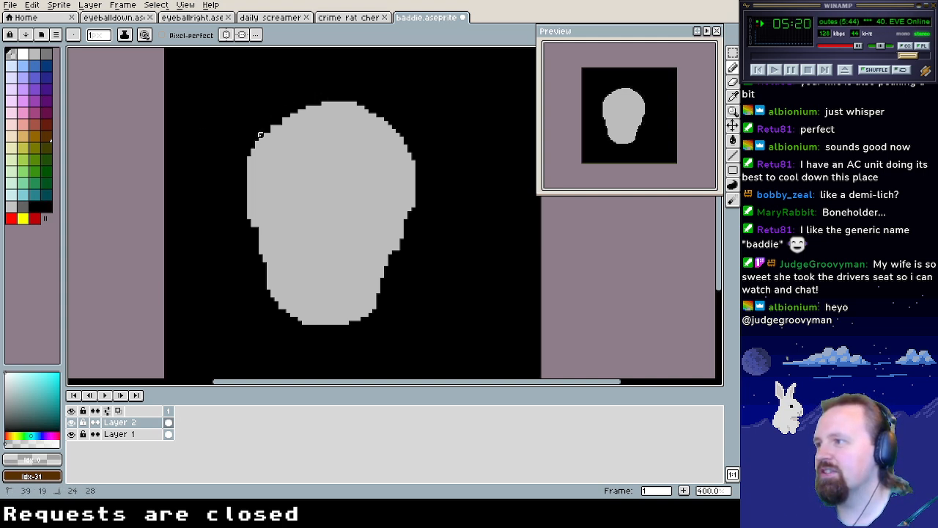
mouse_move(272, 123)
left_mouse_down()
mouse_move(245, 174)
mouse_move(253, 224)
mouse_move(248, 165)
left_mouse_up()
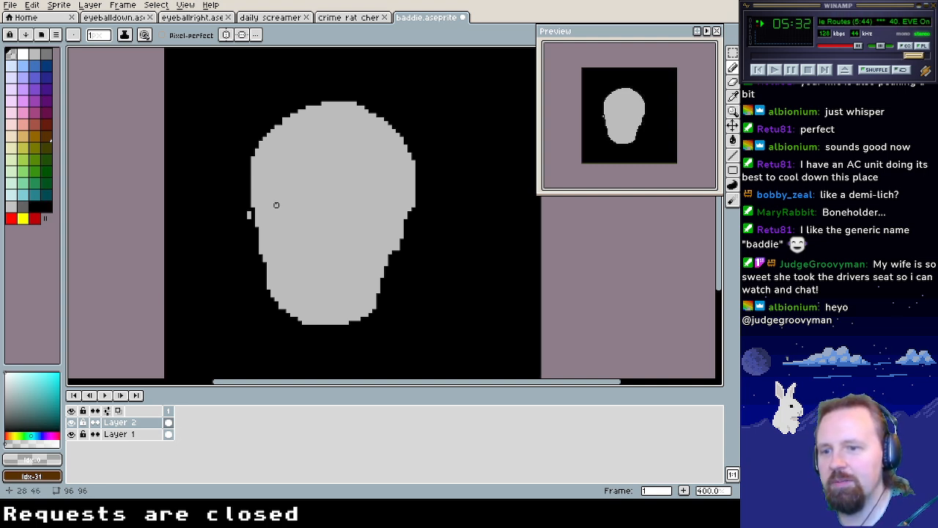
left_click(249, 214)
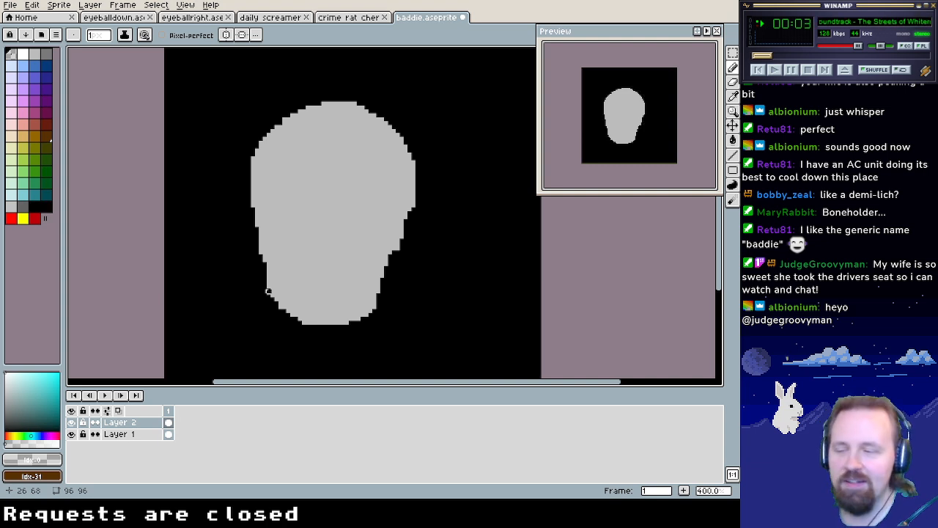
mouse_move(264, 292)
left_mouse_down()
mouse_move(310, 322)
mouse_move(265, 271)
mouse_move(294, 314)
mouse_move(274, 289)
mouse_move(288, 309)
mouse_move(281, 301)
left_mouse_up()
Sample the skull's light grey and touch up its lower-left chin and right jaw edges with the Pencil
left_click(312, 266, "alt")
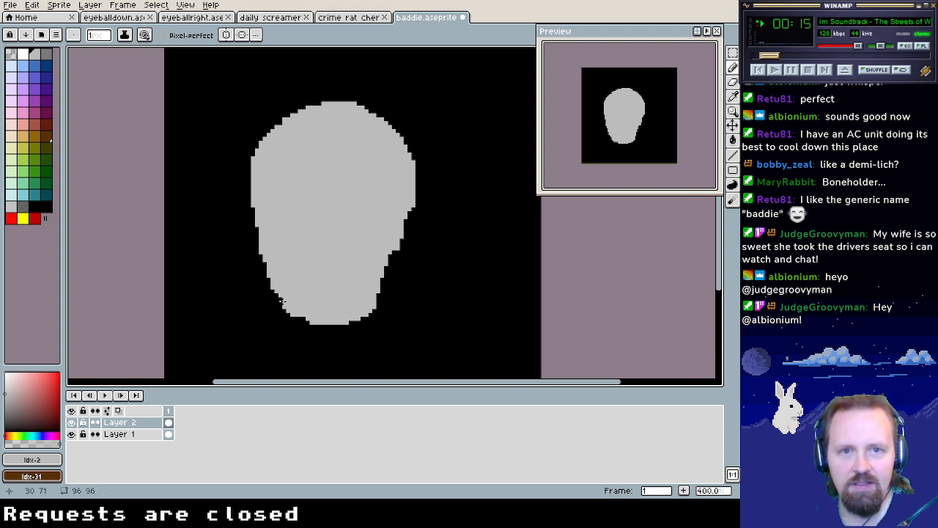
mouse_move(283, 303)
left_mouse_down()
mouse_move(275, 294)
mouse_move(309, 323)
left_mouse_up()
mouse_move(414, 214)
left_mouse_down()
mouse_move(392, 233)
mouse_move(373, 310)
mouse_move(353, 323)
mouse_move(381, 295)
mouse_move(411, 209)
mouse_move(372, 308)
mouse_move(389, 277)
left_mouse_up()
Switch to the crime rat cherry skull sprite and examine its finished skull up close as reference
left_click(350, 16)
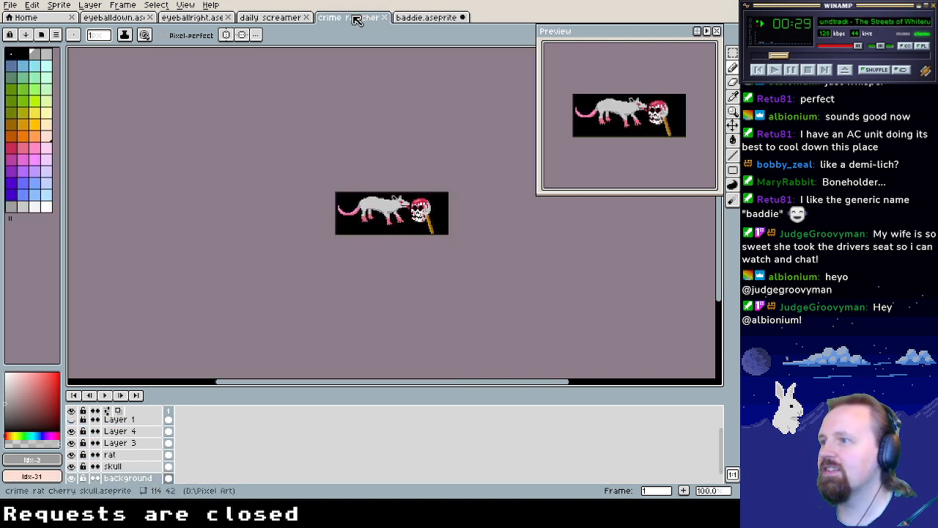
scroll(415, 214, "down", 1)
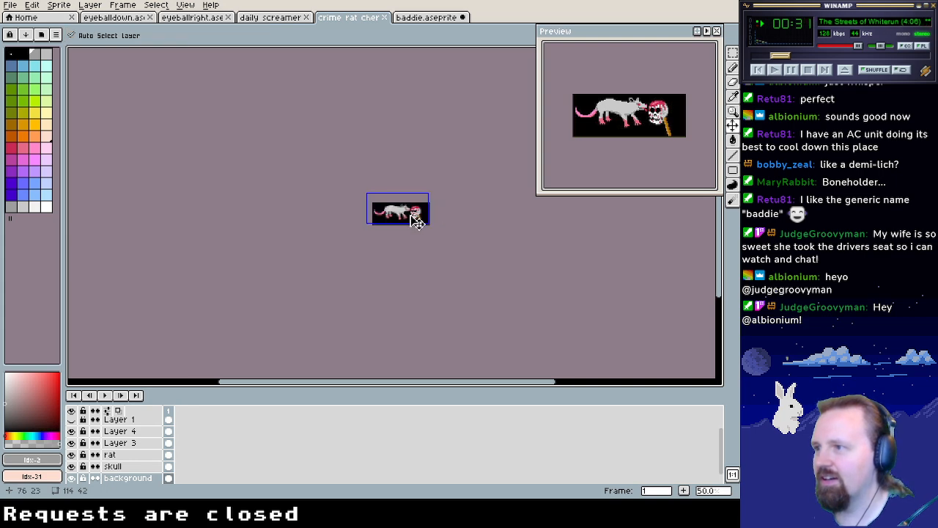
scroll(415, 216, "up", 6)
left_click_drag(471, 230, 427, 265)
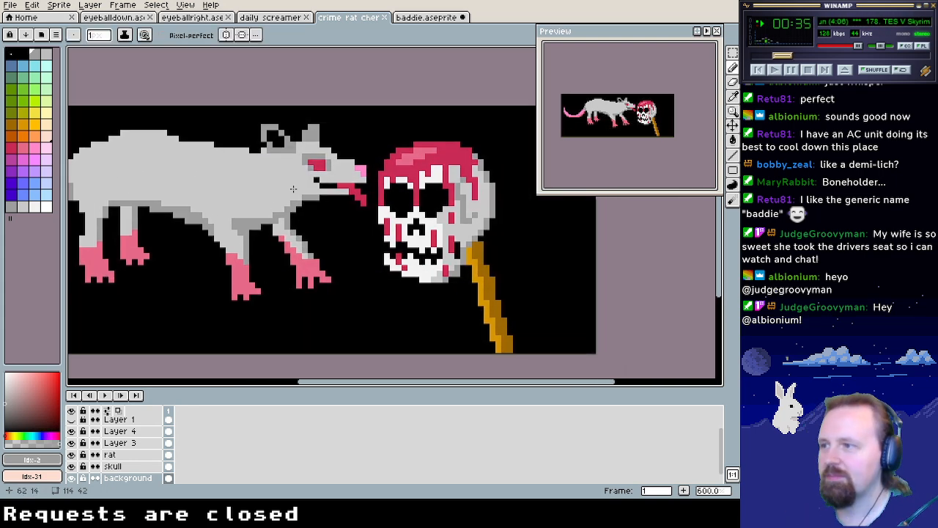
Switch to the daily screamer sprite and examine its skeleton's skull up close as reference
left_click(279, 17)
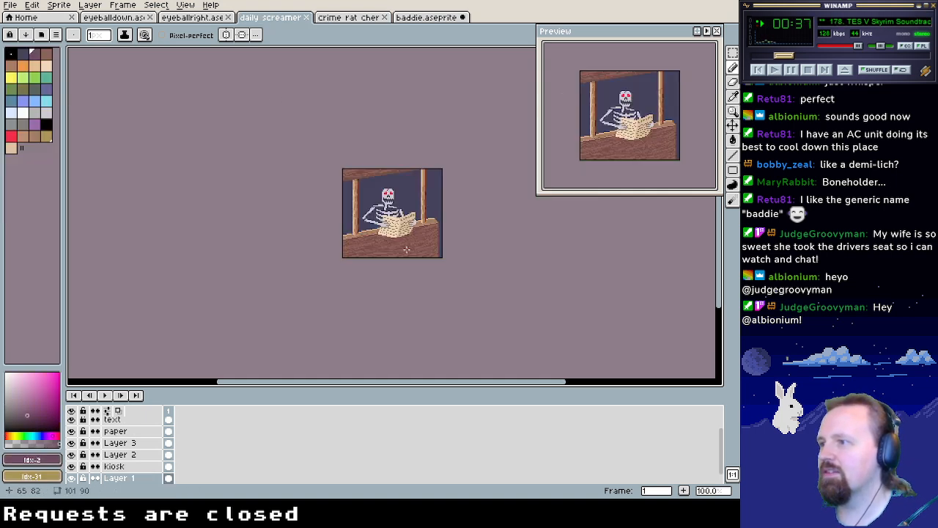
scroll(415, 238, "up", 9)
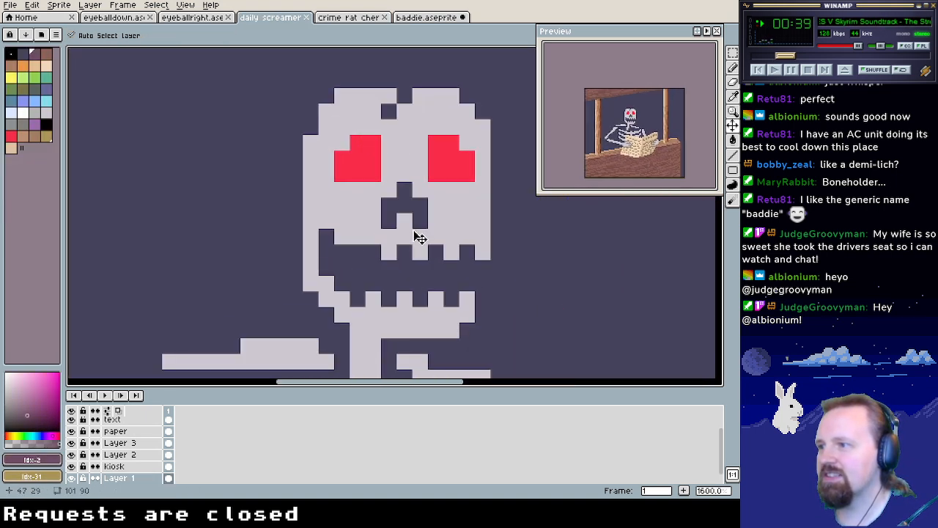
scroll(415, 237, "down", 4)
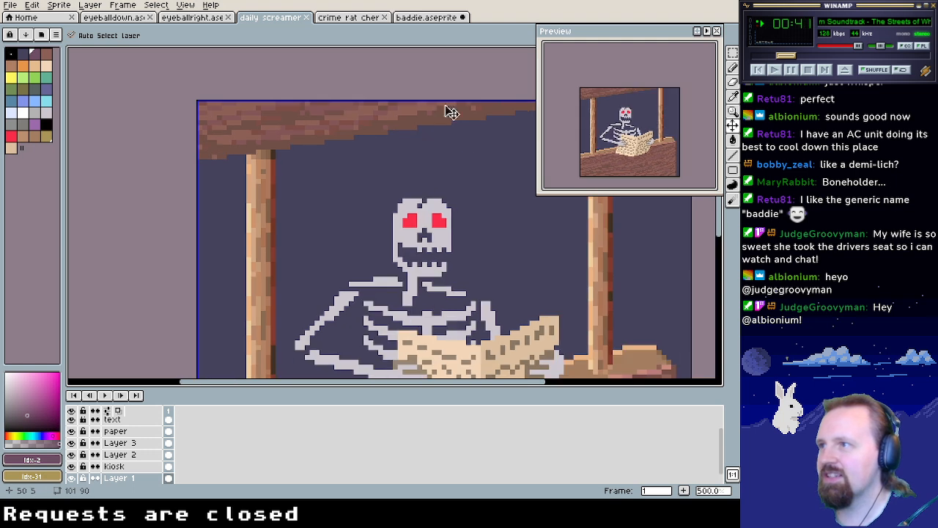
Return to baddie.aseprite and add a light grey pixel row along the bottom of the skull's chin
left_click(423, 17)
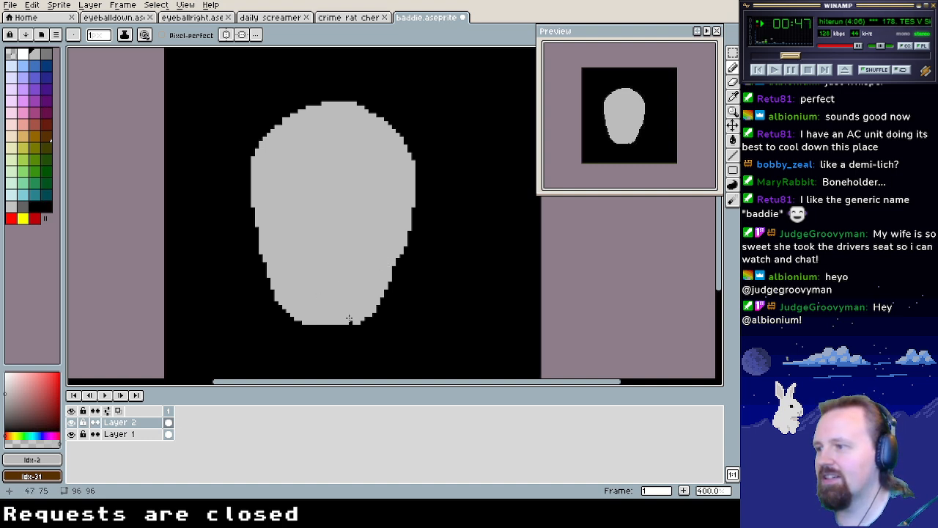
mouse_move(352, 324)
left_mouse_down()
mouse_move(309, 327)
mouse_move(336, 327)
left_mouse_up()
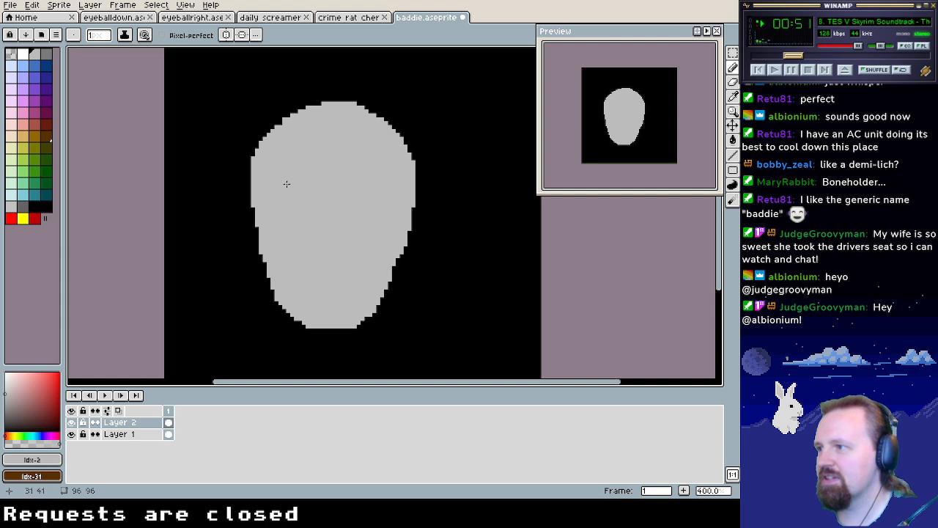
Sample the background black, then outline and fill two round eye sockets in the skull's upper half with the Pencil
left_click(232, 215, "alt")
left_click(301, 194)
mouse_move(287, 176)
left_mouse_down()
mouse_move(294, 203)
mouse_move(308, 192)
mouse_move(287, 175)
left_mouse_up()
mouse_move(361, 177)
left_mouse_down()
mouse_move(357, 205)
mouse_move(374, 195)
mouse_move(357, 177)
left_mouse_up()
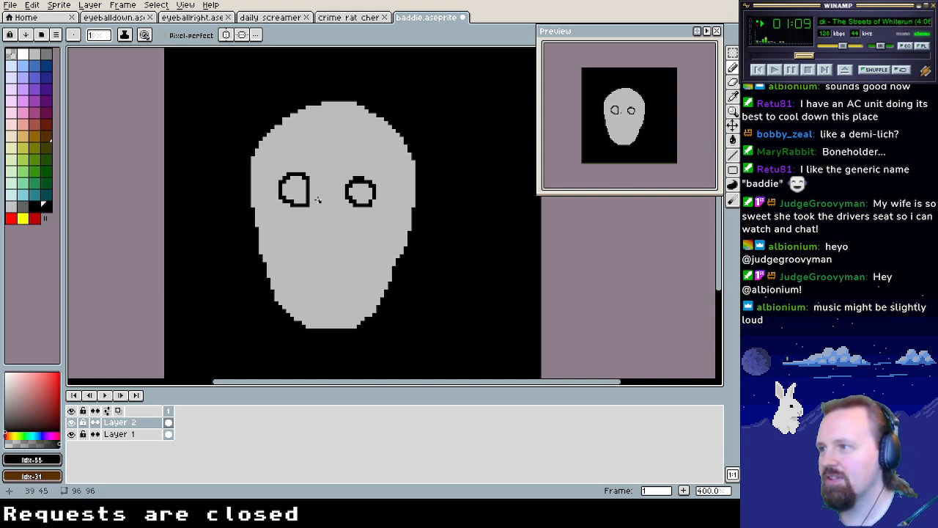
left_click(358, 186)
mouse_move(358, 187)
left_mouse_down()
mouse_move(354, 200)
mouse_move(368, 184)
mouse_move(367, 202)
mouse_move(366, 176)
mouse_move(288, 196)
mouse_move(296, 178)
mouse_move(297, 195)
mouse_move(287, 195)
mouse_move(299, 184)
mouse_move(299, 204)
mouse_move(307, 192)
mouse_move(298, 182)
left_mouse_up()
left_click(372, 202)
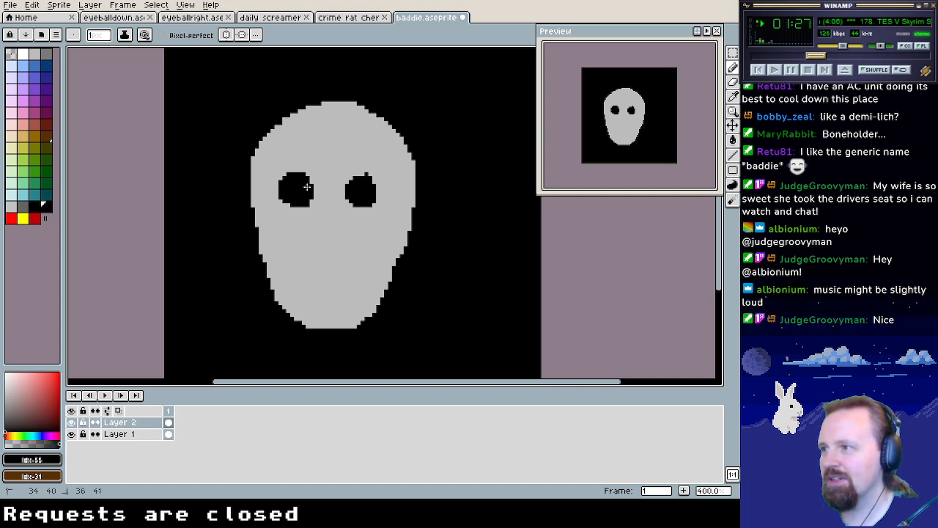
mouse_move(323, 279)
left_mouse_down()
mouse_move(311, 283)
mouse_move(355, 278)
mouse_move(297, 273)
mouse_move(316, 282)
mouse_move(357, 273)
left_mouse_up()
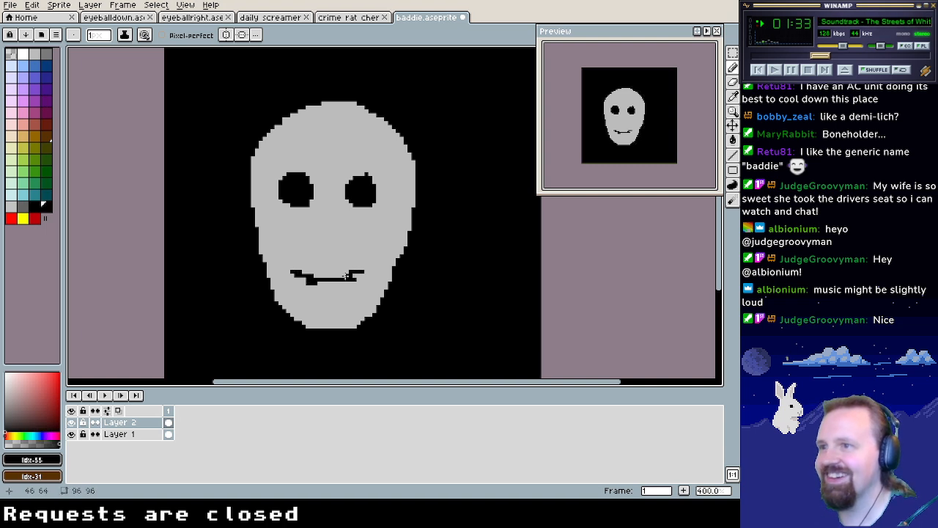
key("v")
key("ctrl+z")
key("b")
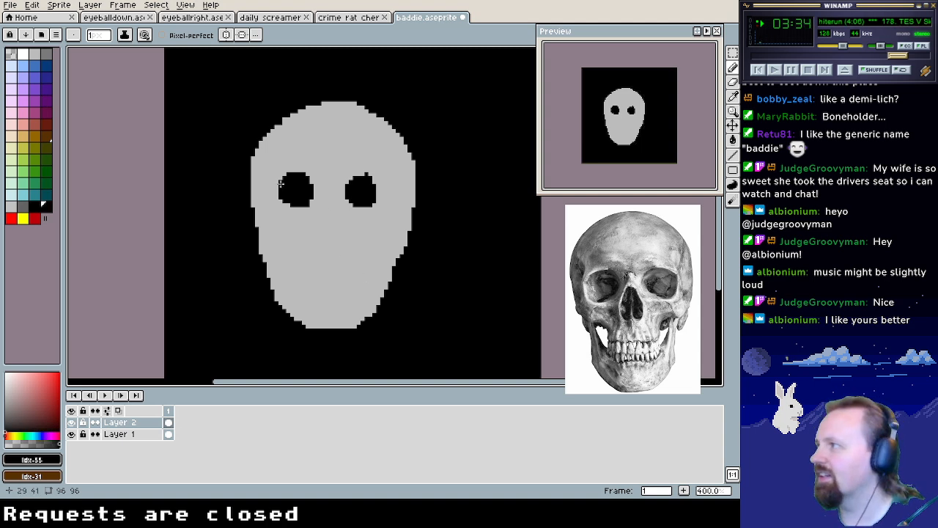
Sample black and carve inward below both cheeks with the Pencil so the skull tapers to a narrower jaw
left_click(334, 137, "alt")
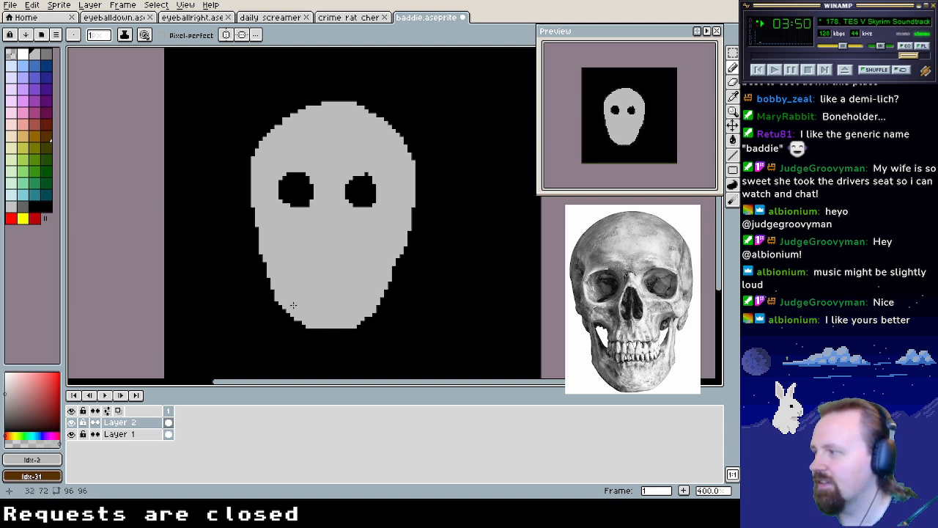
left_click(262, 325, "alt")
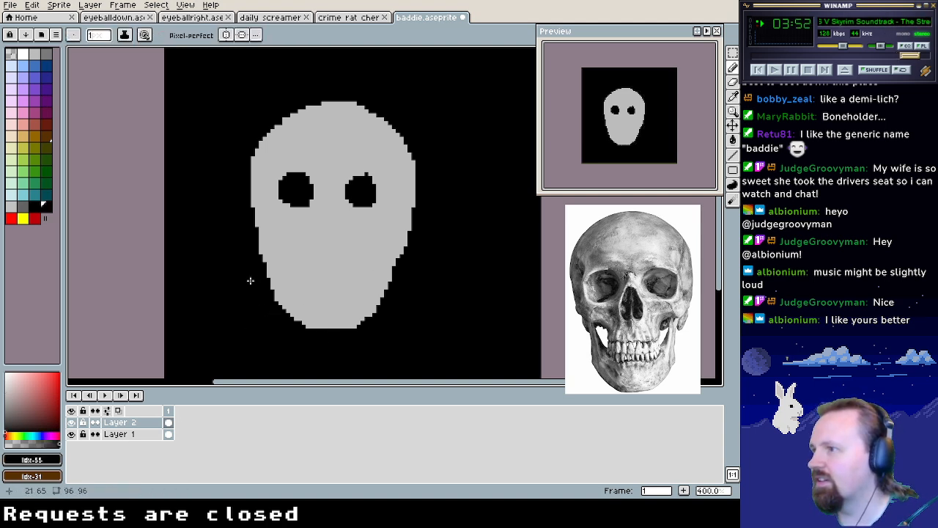
mouse_move(259, 260)
left_mouse_down()
mouse_move(273, 284)
mouse_move(265, 257)
mouse_move(275, 304)
mouse_move(272, 268)
mouse_move(252, 248)
left_mouse_up()
mouse_move(389, 268)
left_mouse_down()
mouse_move(384, 304)
mouse_move(387, 268)
mouse_move(389, 280)
mouse_move(437, 291)
mouse_move(457, 305)
left_mouse_up()
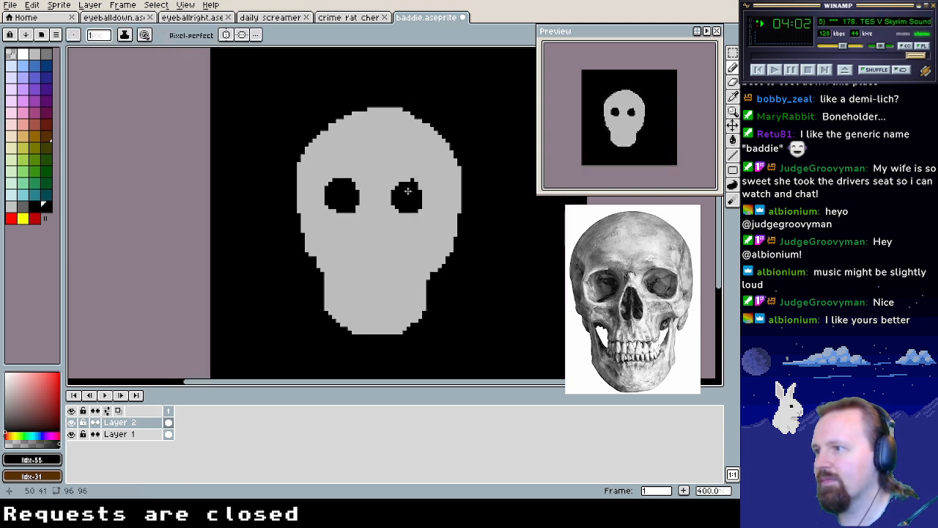
Round out the right eye socket in black and draw a notched nose cavity between and below the sockets
mouse_move(401, 178)
left_mouse_down()
mouse_move(410, 180)
mouse_move(397, 188)
mouse_move(406, 180)
mouse_move(422, 189)
mouse_move(423, 207)
mouse_move(393, 214)
left_mouse_up()
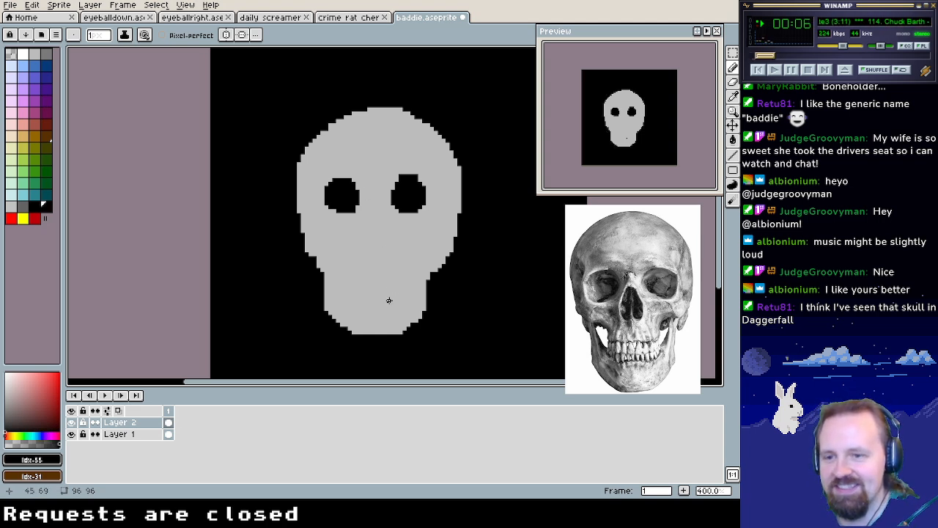
mouse_move(372, 208)
left_mouse_down()
mouse_move(364, 247)
mouse_move(377, 251)
mouse_move(387, 249)
mouse_move(377, 212)
left_mouse_up()
mouse_move(387, 233)
left_mouse_down()
mouse_move(363, 243)
mouse_move(372, 213)
mouse_move(378, 229)
mouse_move(372, 242)
mouse_move(373, 219)
mouse_move(368, 238)
mouse_move(376, 222)
mouse_move(383, 244)
mouse_move(382, 222)
mouse_move(377, 249)
left_mouse_up()
left_click(379, 258, "alt")
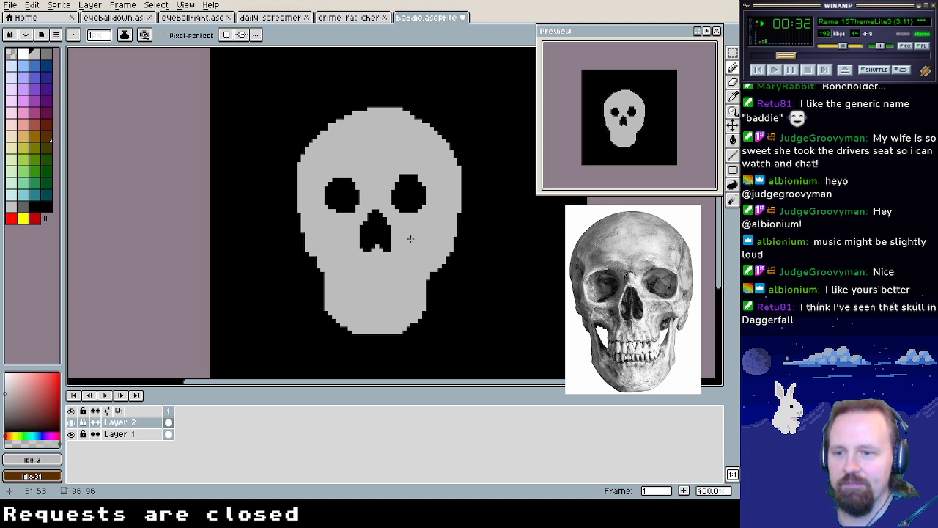
Sample black and widen both eye sockets toward the nose, also extending the right socket's outer edge
left_click(357, 189, "alt")
left_click_drag(362, 192, 351, 209)
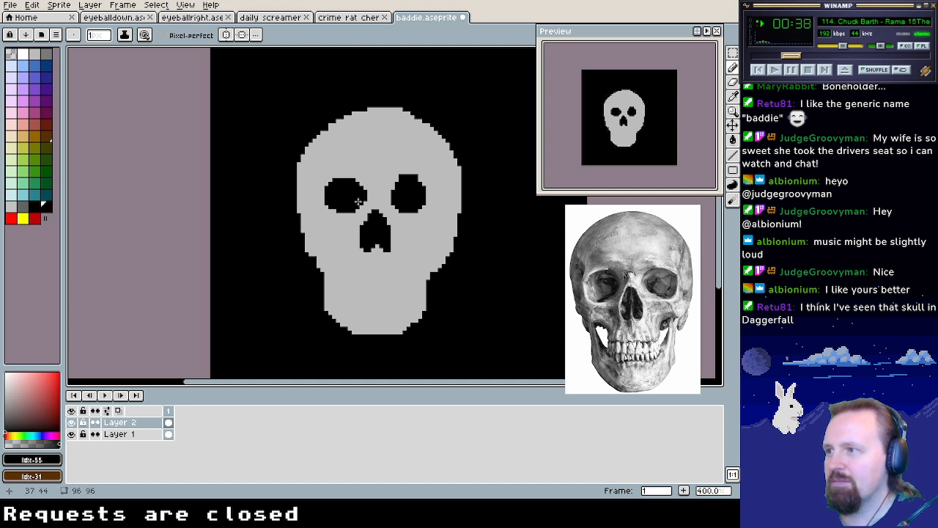
left_click_drag(394, 178, 393, 199)
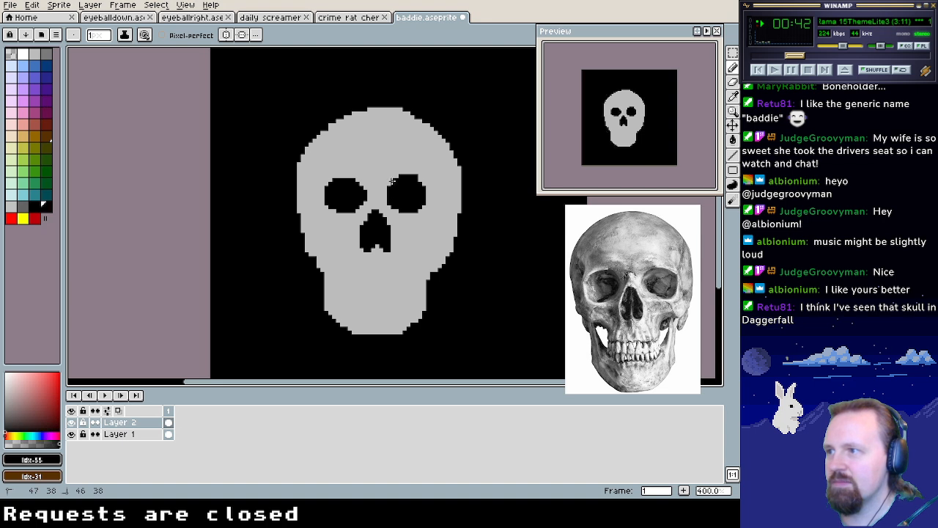
mouse_move(397, 178)
left_mouse_down()
mouse_move(422, 184)
mouse_move(428, 203)
mouse_move(419, 209)
left_mouse_up()
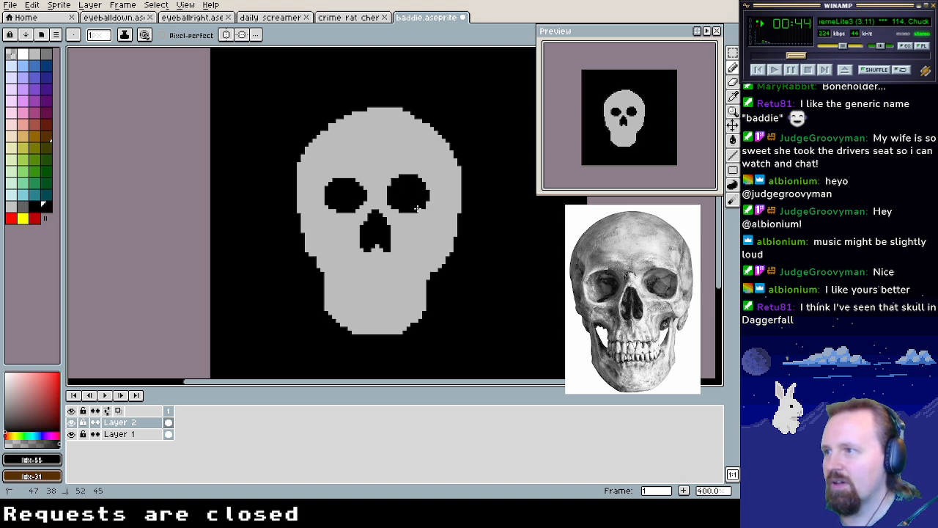
Raise the left eye socket's upper edge with black Pencil strokes and smooth its inner corner
left_click(430, 159, "alt")
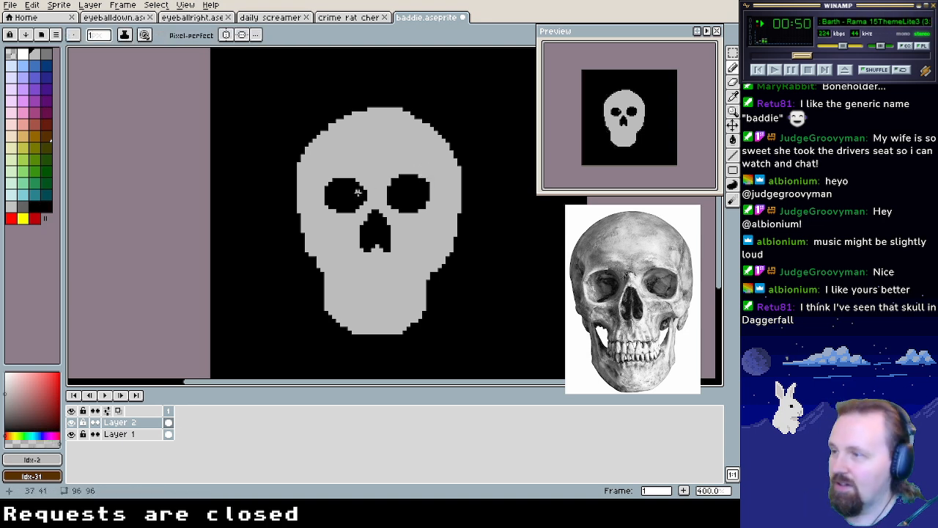
left_click(361, 189, "alt")
left_click_drag(361, 185, 328, 181)
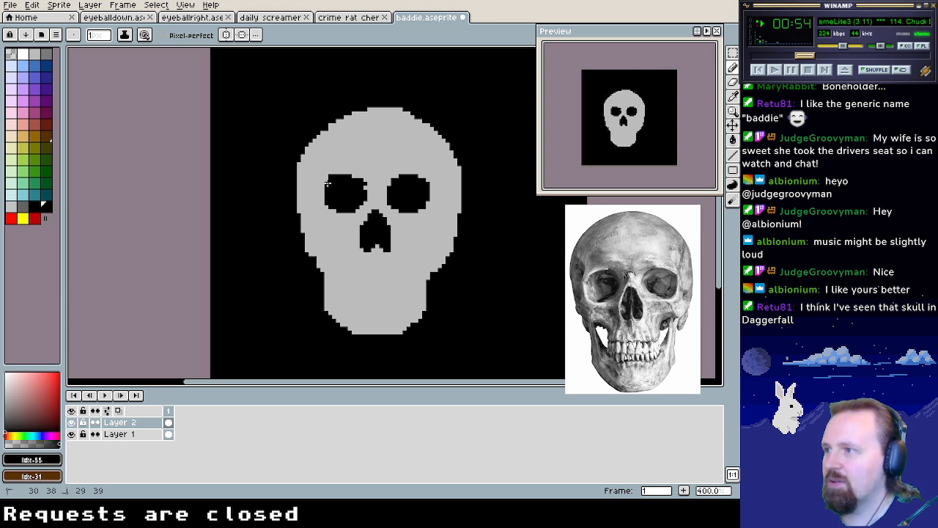
left_click(339, 157, "alt")
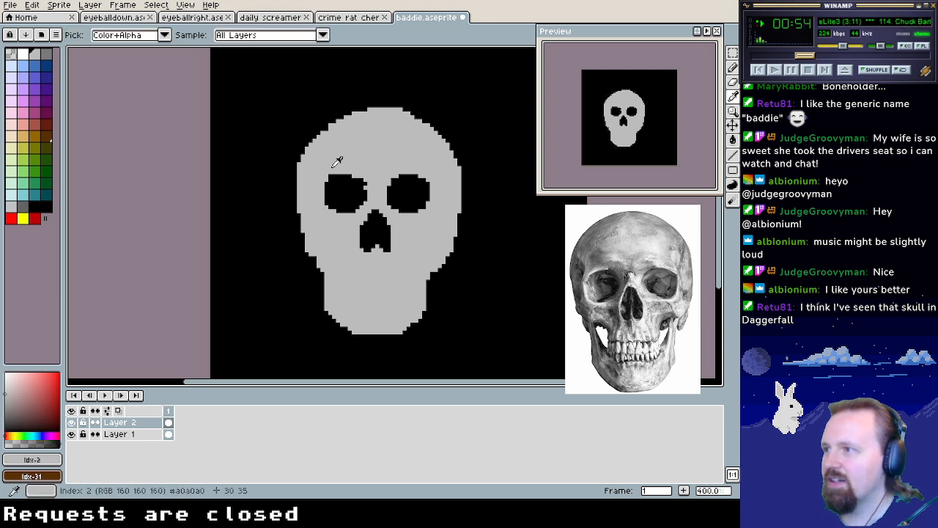
left_click(365, 185, "alt")
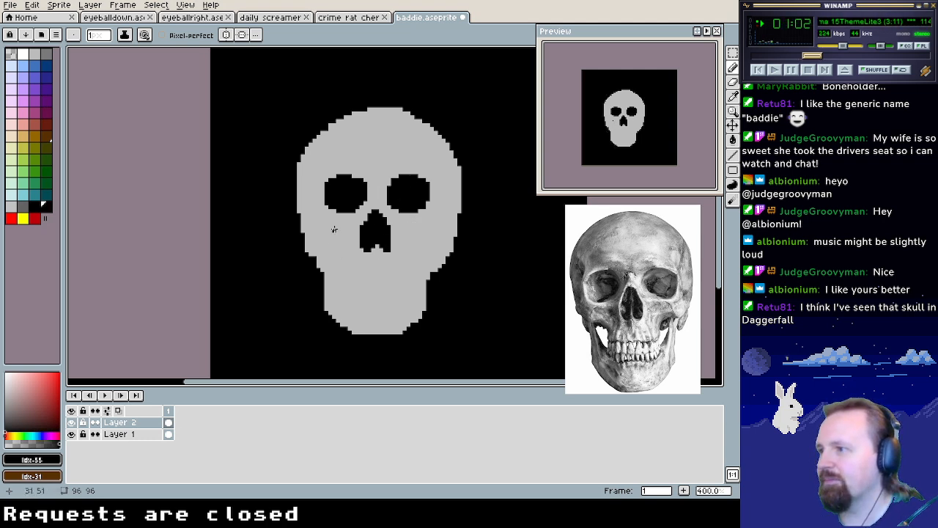
Reshape the right jaw edge by adding light grey below the cheek and trimming the lower corner with black
left_click(411, 249, "alt")
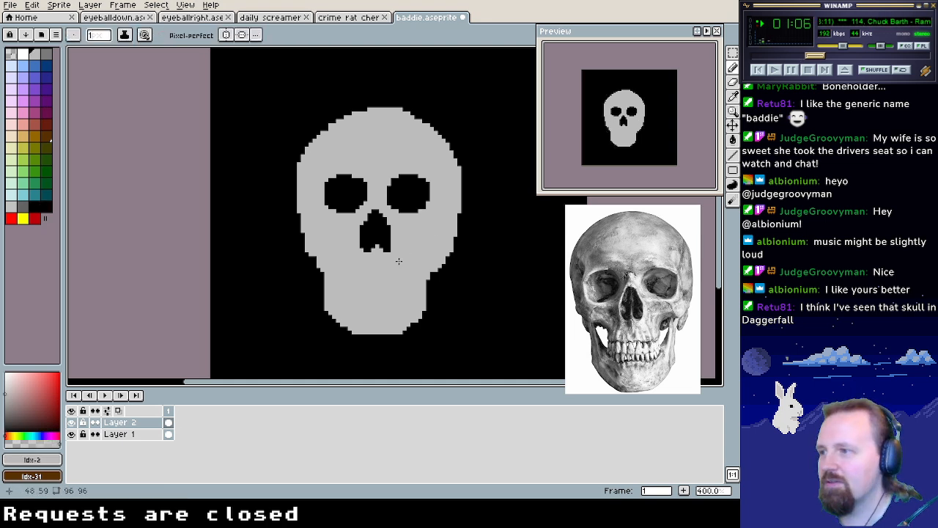
mouse_move(429, 275)
left_mouse_down()
mouse_move(424, 318)
mouse_move(396, 331)
left_mouse_up()
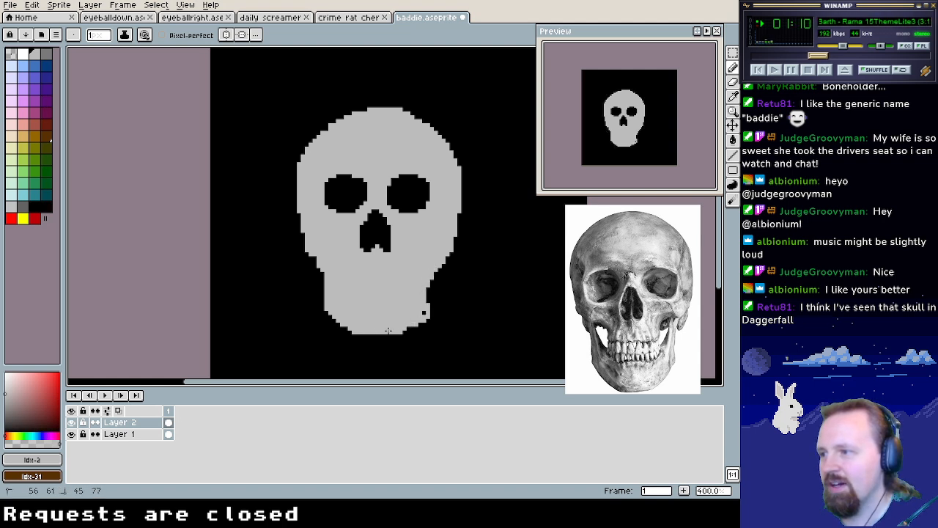
left_click(425, 310, "alt")
left_click_drag(425, 310, 428, 311)
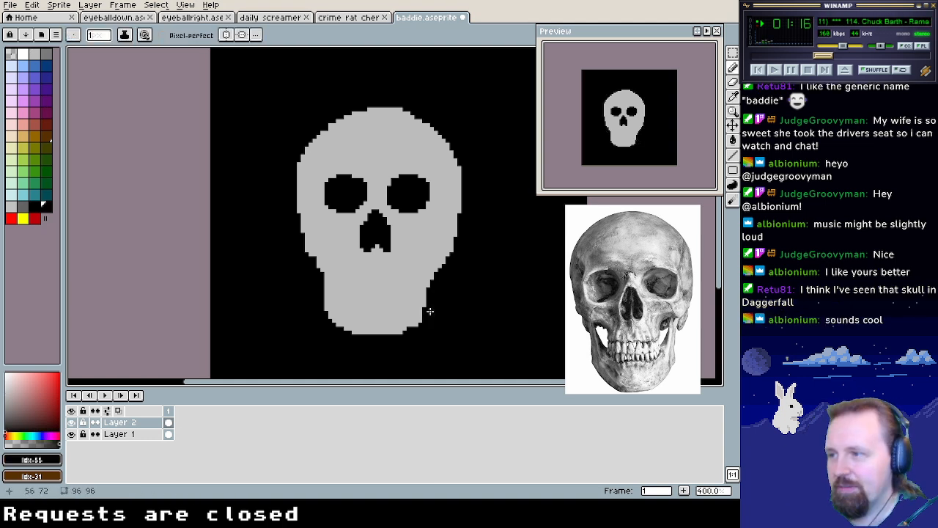
left_click(432, 312)
Sample the skull's light grey and extend the chin downward by about two pixel rows with a rounded bottom
left_click(424, 312, "alt")
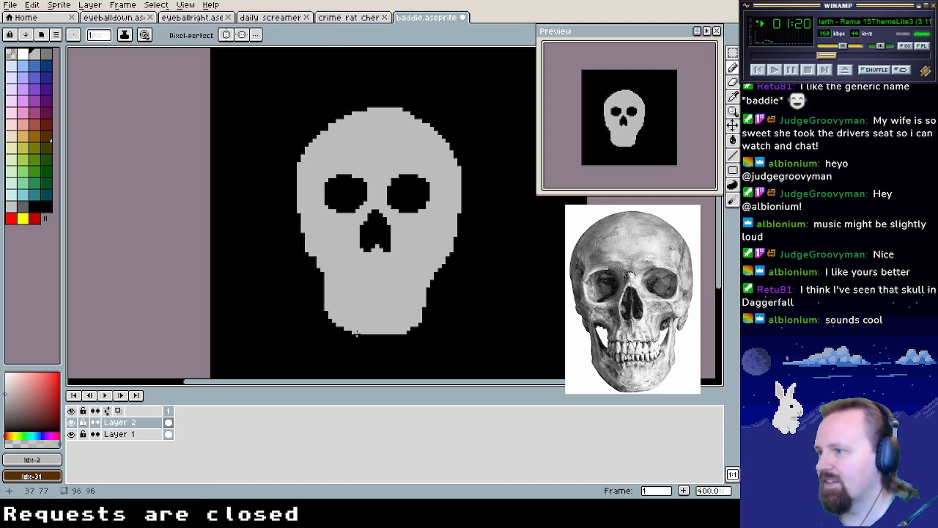
key("alt")
mouse_move(341, 327)
left_mouse_down()
mouse_move(378, 342)
mouse_move(412, 330)
left_mouse_up()
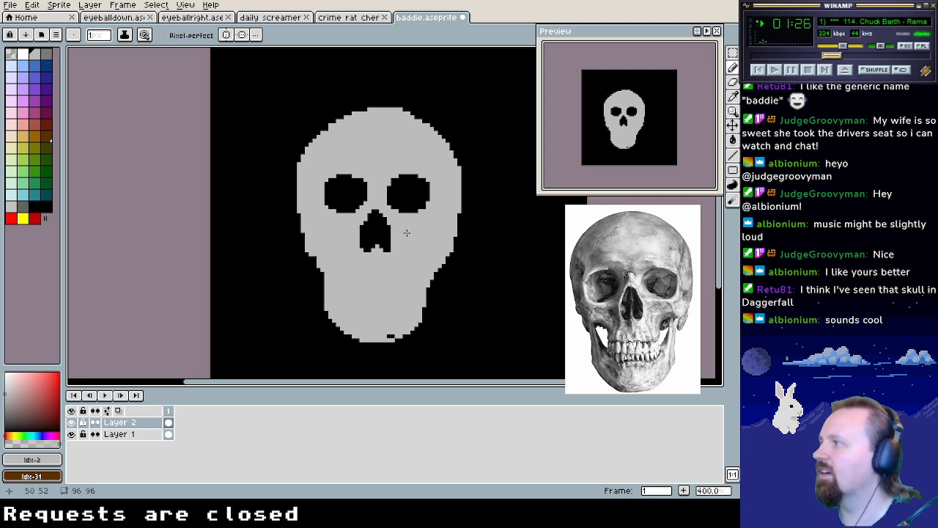
Sample black and enlarge both eye sockets upward and outward with the Pencil, filling the stray grey pixel inside the left one
left_click(335, 194, "alt")
mouse_move(351, 180)
left_mouse_down()
mouse_move(345, 171)
mouse_move(320, 183)
mouse_move(328, 208)
mouse_move(341, 212)
mouse_move(324, 186)
mouse_move(363, 183)
left_mouse_up()
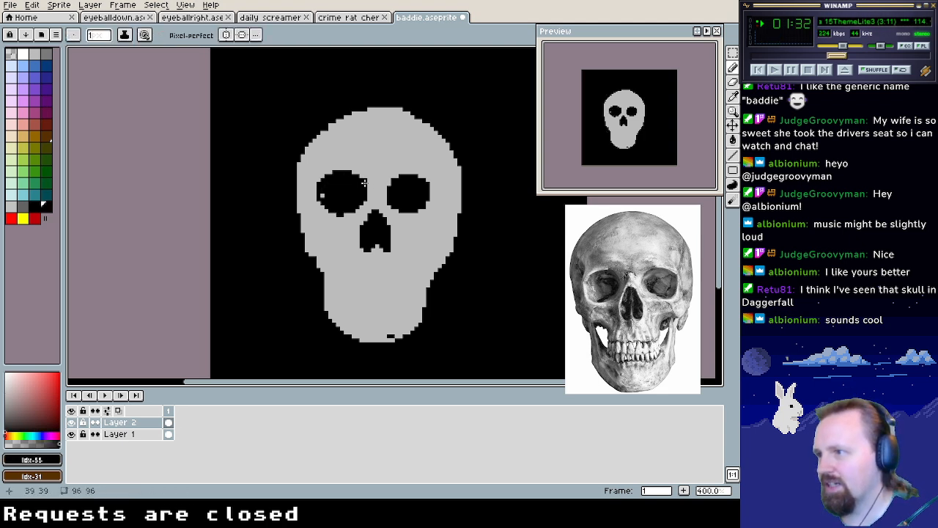
left_click(321, 195)
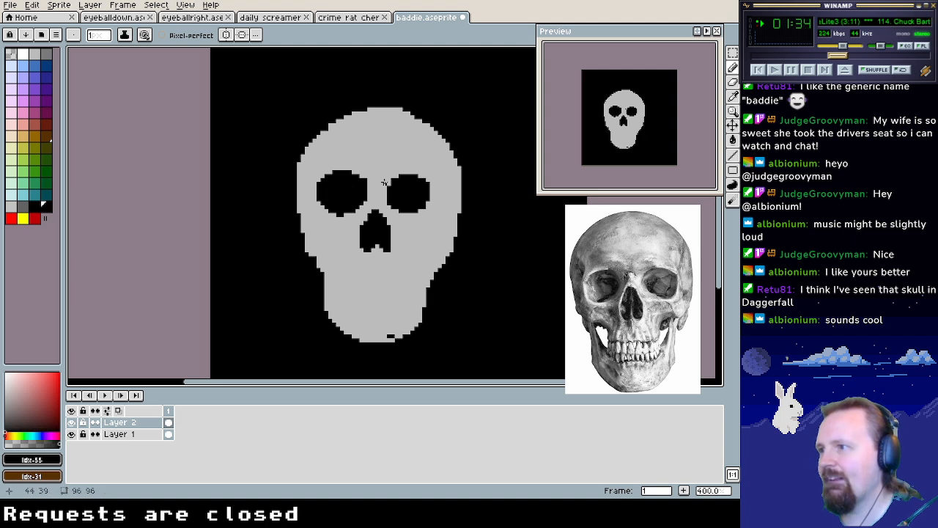
mouse_move(403, 180)
left_mouse_down()
mouse_move(413, 171)
mouse_move(431, 176)
mouse_move(435, 192)
mouse_move(412, 212)
left_mouse_up()
left_click_drag(427, 190, 425, 177)
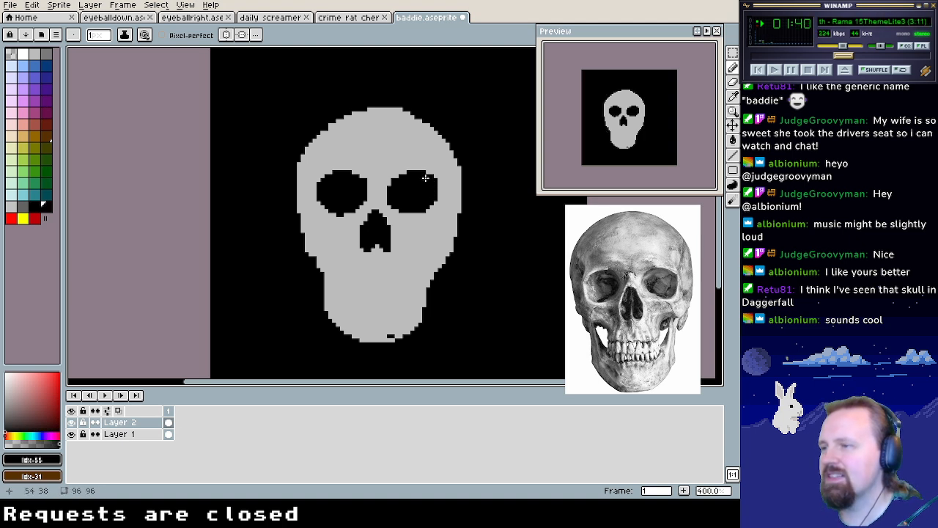
Select the rectangle around the eye sockets and nose, move it down two pixels, and deselect
left_click(732, 52)
left_click_drag(310, 161, 421, 240)
left_click(421, 233)
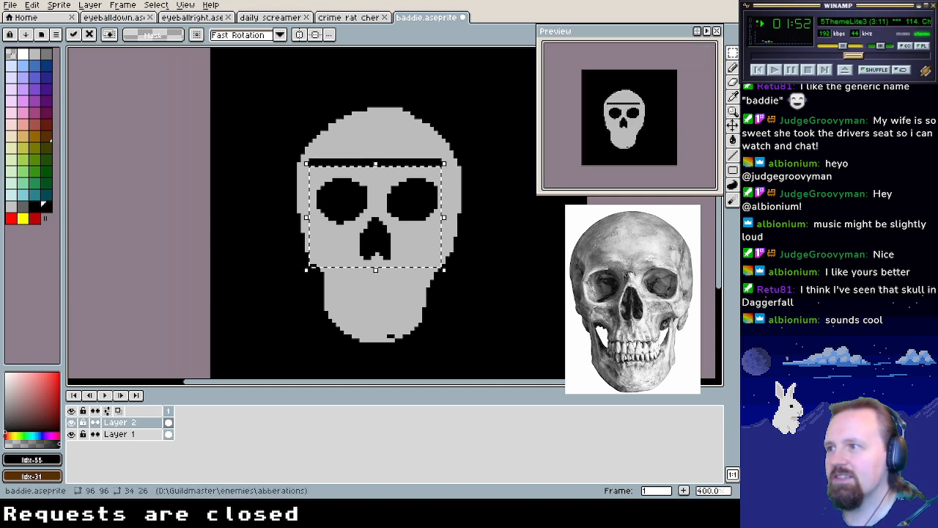
key("ctrl+d")
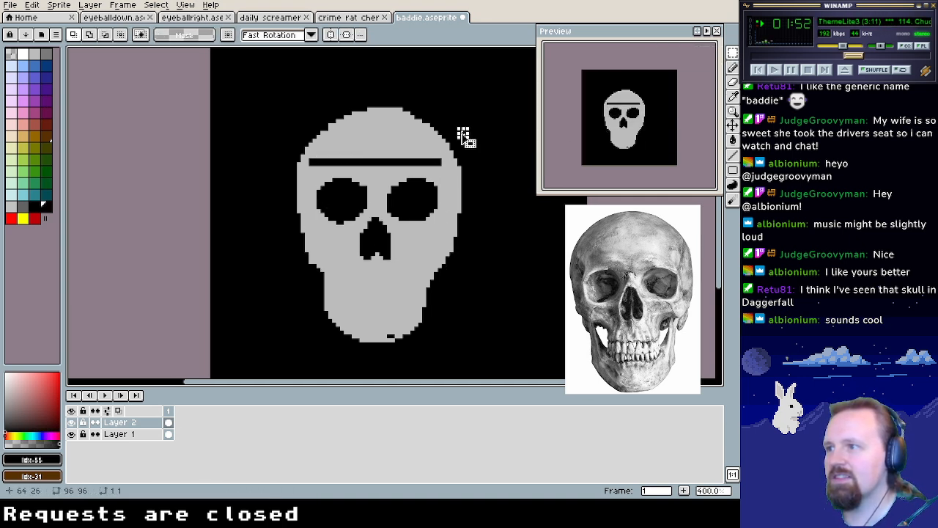
Sample the skull's light grey and paint over the black gap across the forehead with the Pencil
key("b")
left_click(408, 152, "alt")
mouse_move(408, 162)
left_mouse_down()
mouse_move(437, 161)
mouse_move(310, 161)
mouse_move(415, 161)
mouse_move(367, 158)
left_mouse_up()
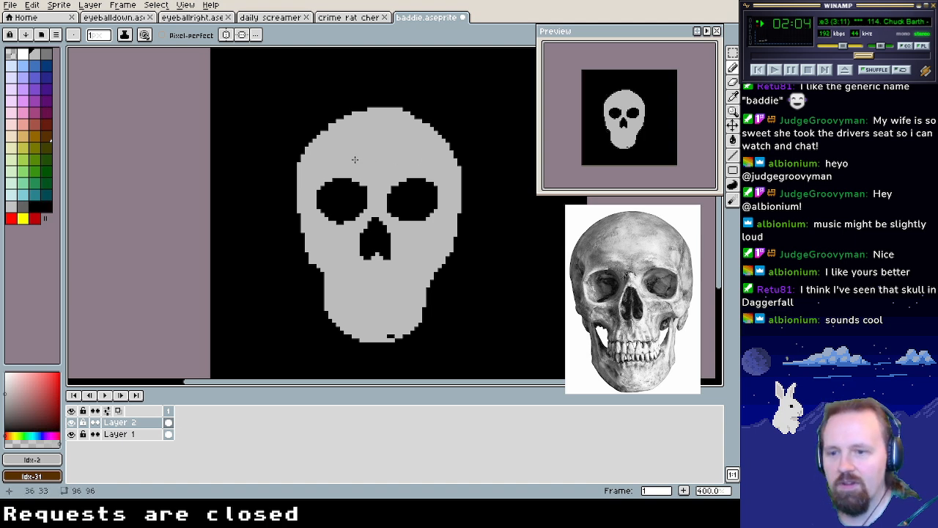
Extend the left eye socket's lower edge with a black Pencil stroke, then sample the skull's light grey
left_click(337, 213, "alt")
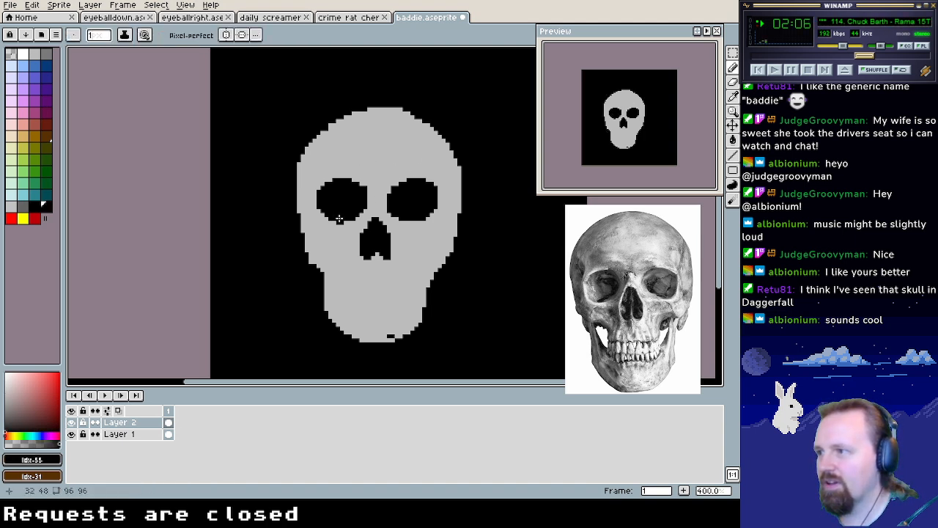
left_click_drag(339, 221, 322, 214)
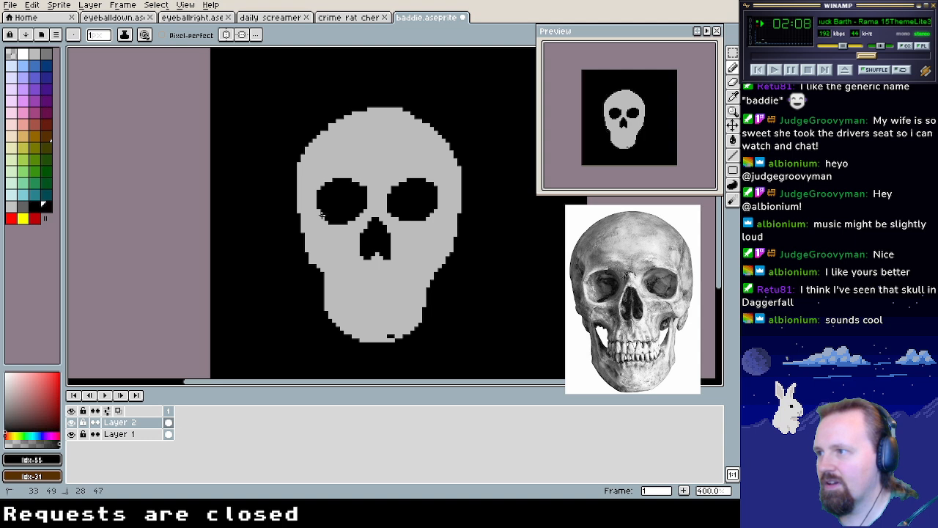
left_click(316, 208, "alt")
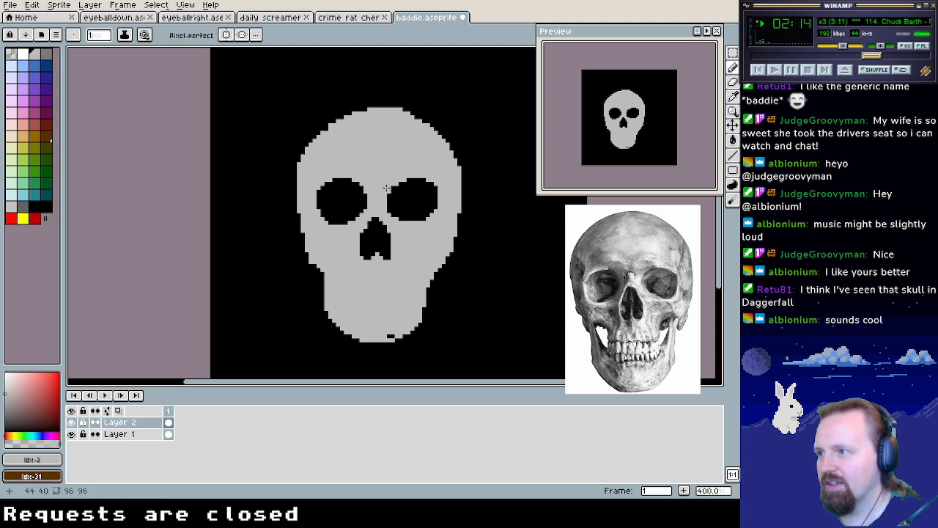
Refine the outline of the right eye socket with the Pencil, alternating between sampled black and the skull's light grey
left_click(391, 192, "alt")
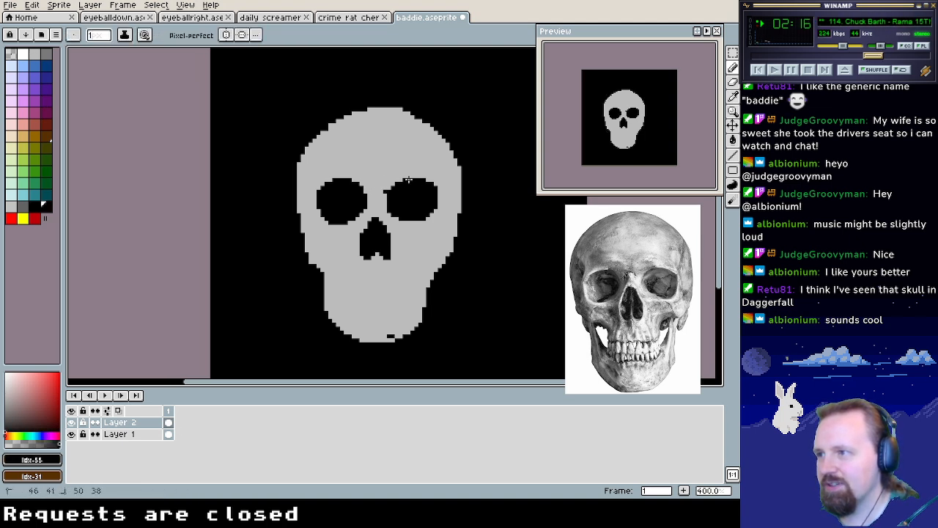
left_click(385, 188, "alt")
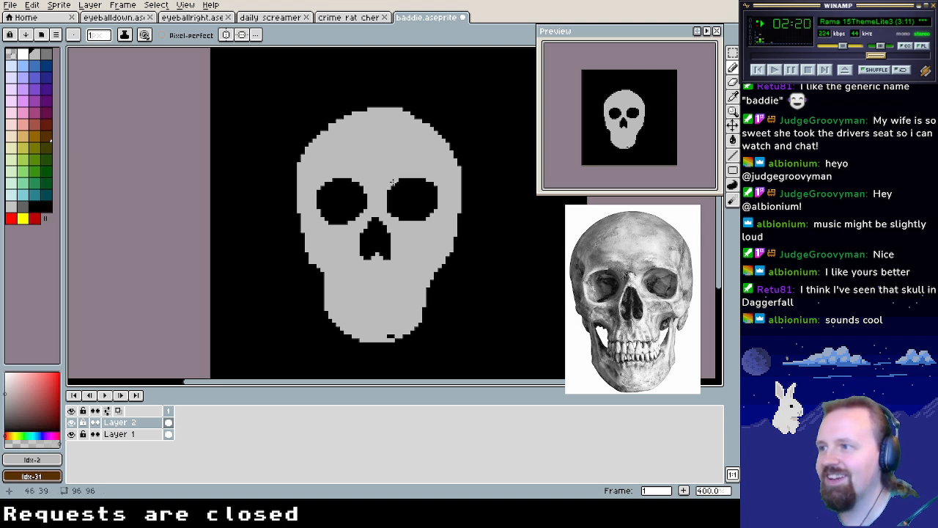
left_click(400, 189, "alt")
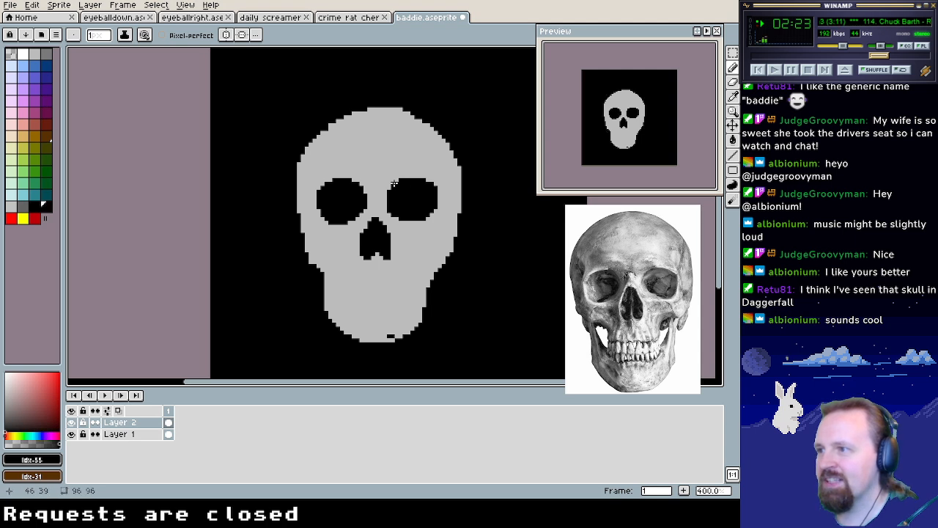
left_click(431, 176, "alt")
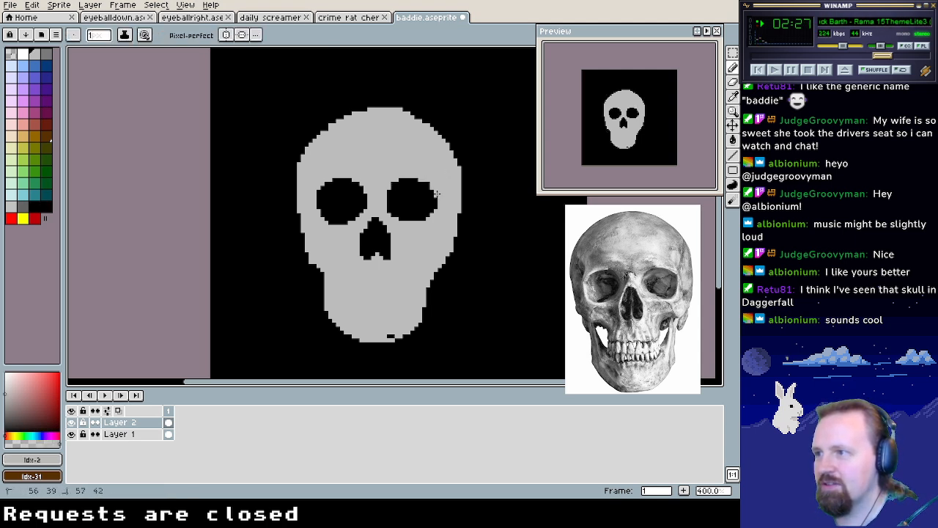
left_click(431, 193, "alt")
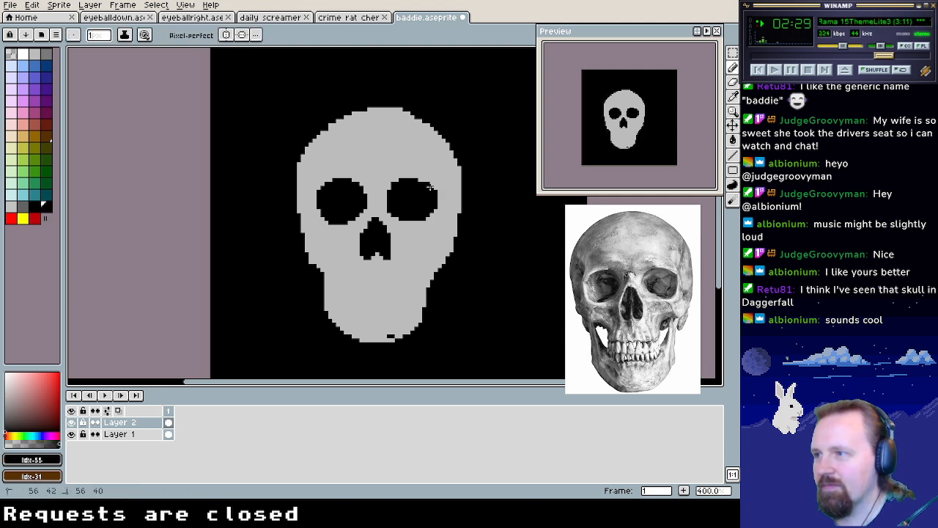
mouse_move(431, 187)
left_mouse_down()
mouse_move(422, 181)
mouse_move(415, 190)
left_mouse_up()
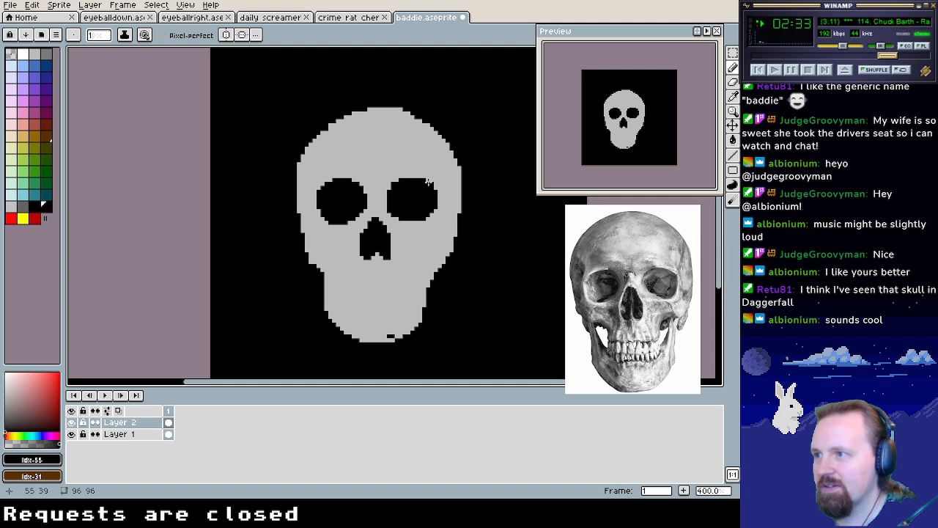
left_click(430, 204)
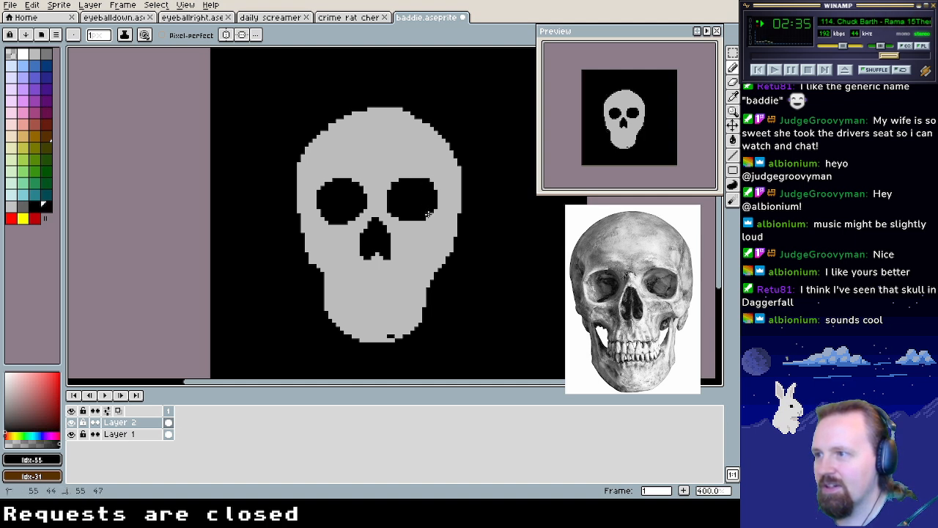
left_click_drag(429, 216, 399, 204)
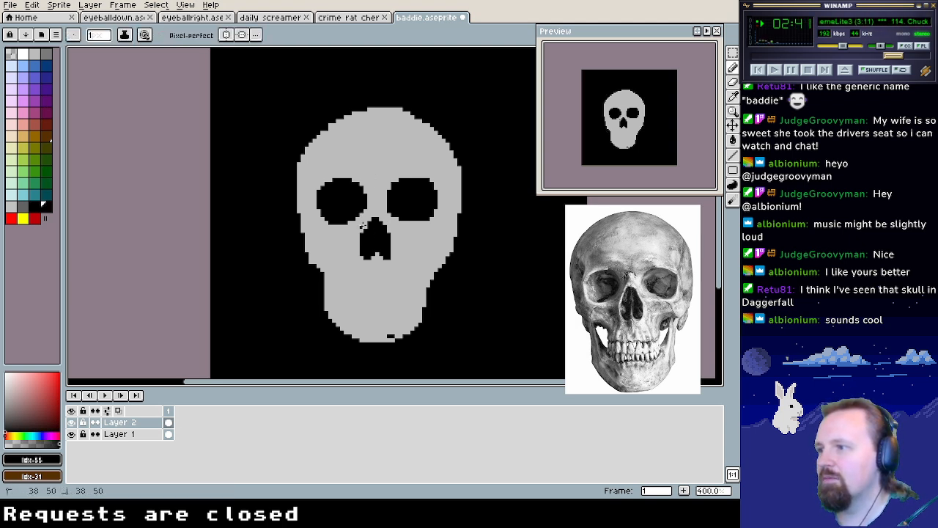
Sample the skull's light grey and touch up the bone between the left eye socket and the top of the nose
key("i")
left_click(368, 213, "alt")
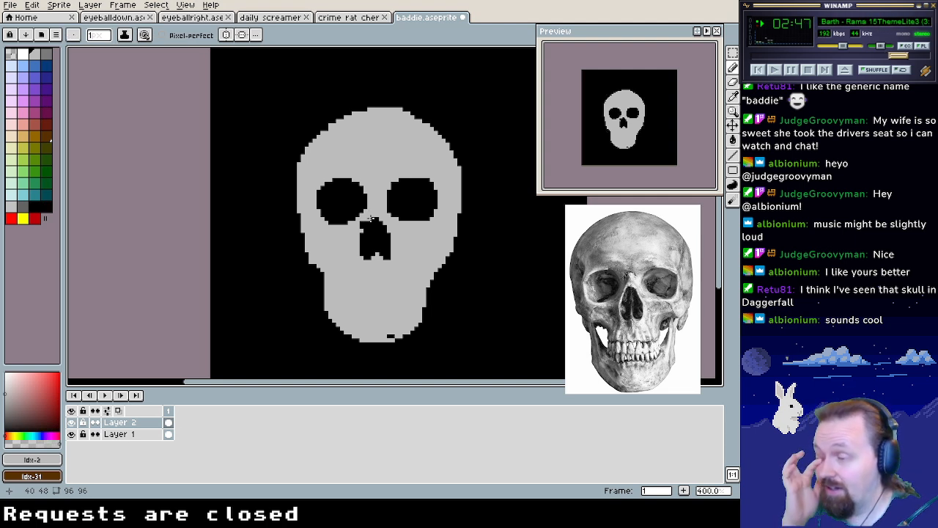
left_click(365, 219, "alt")
left_click_drag(365, 219, 360, 225)
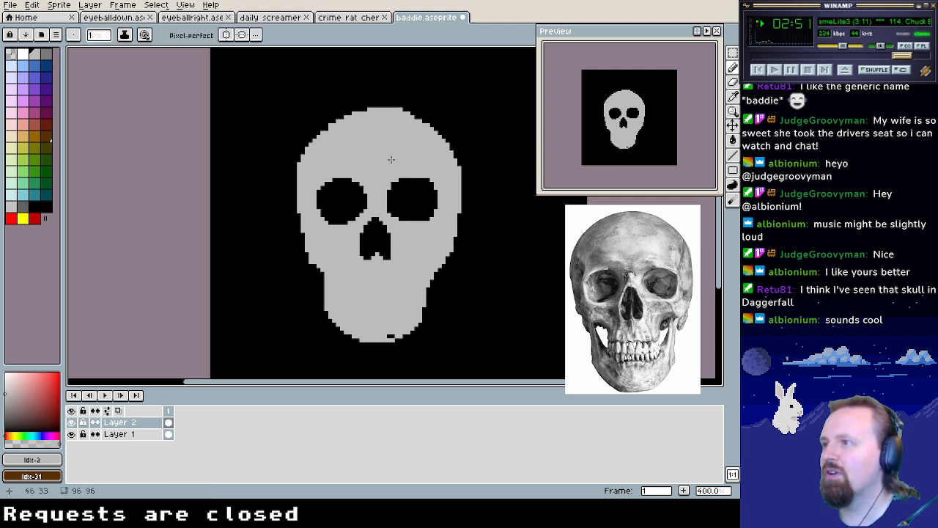
Sample black and trim the skull's top edge lower with the Pencil, then sample the skull's light grey
left_click(390, 87, "alt")
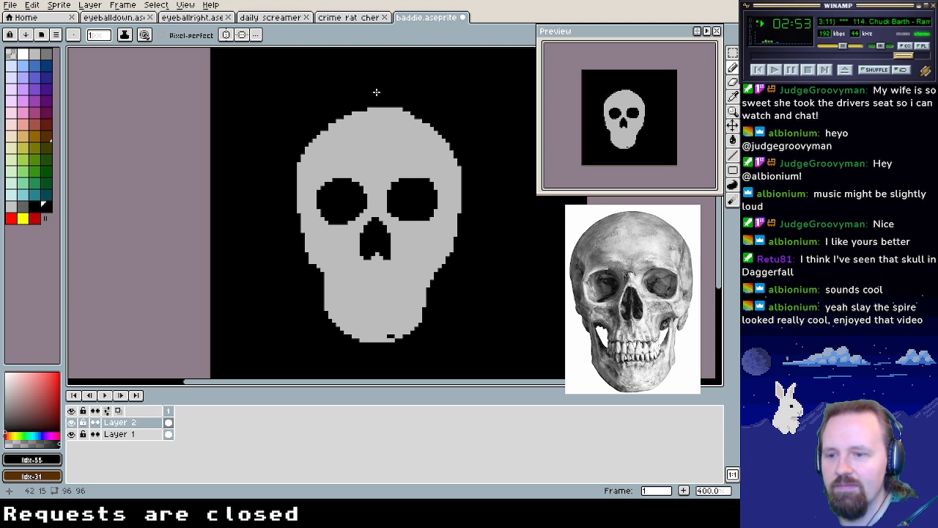
mouse_move(366, 98)
left_mouse_down()
mouse_move(365, 107)
mouse_move(407, 110)
mouse_move(382, 109)
mouse_move(432, 125)
mouse_move(399, 114)
mouse_move(416, 123)
left_mouse_up()
left_click(414, 121, "alt")
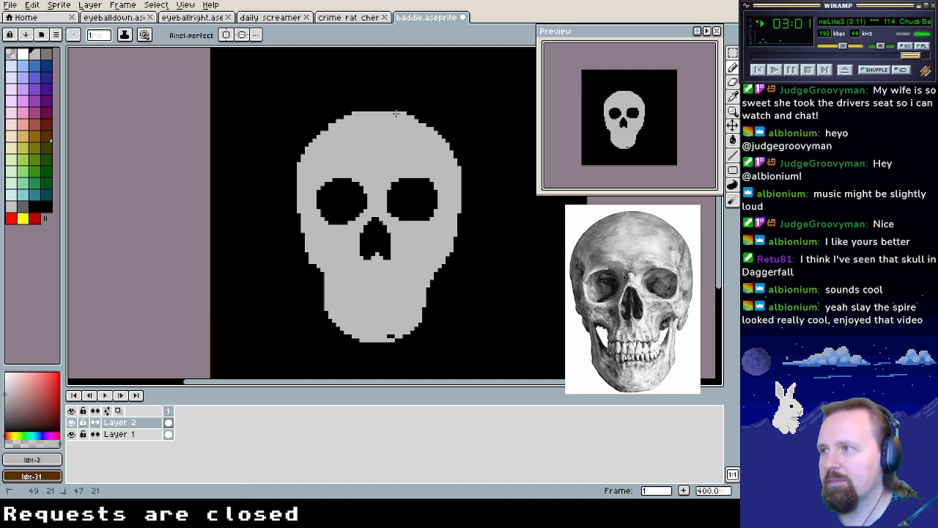
Smooth both upper corners of the cranium with black and light-grey Pencil pixels, and fill the black gap in the chin with light grey
left_click(423, 92, "alt")
left_click(419, 116, "alt")
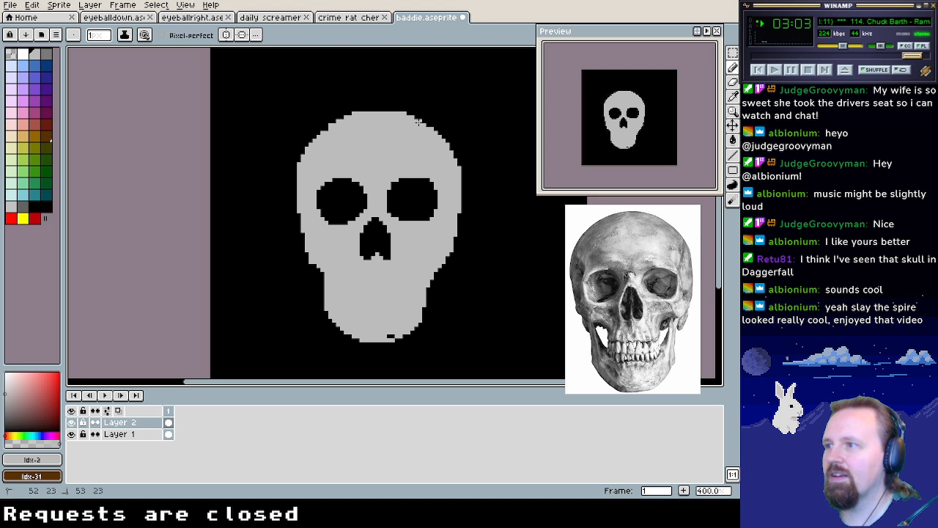
left_click(431, 126)
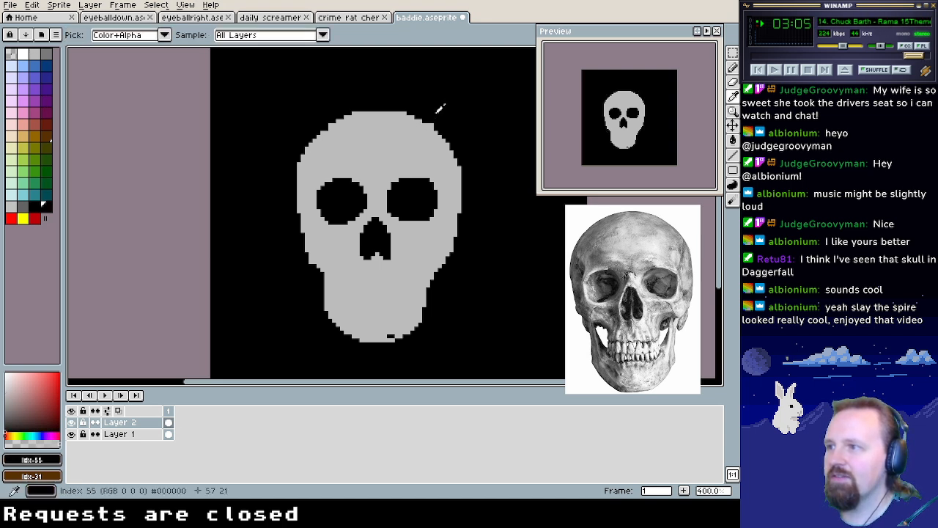
left_click(435, 110, "alt")
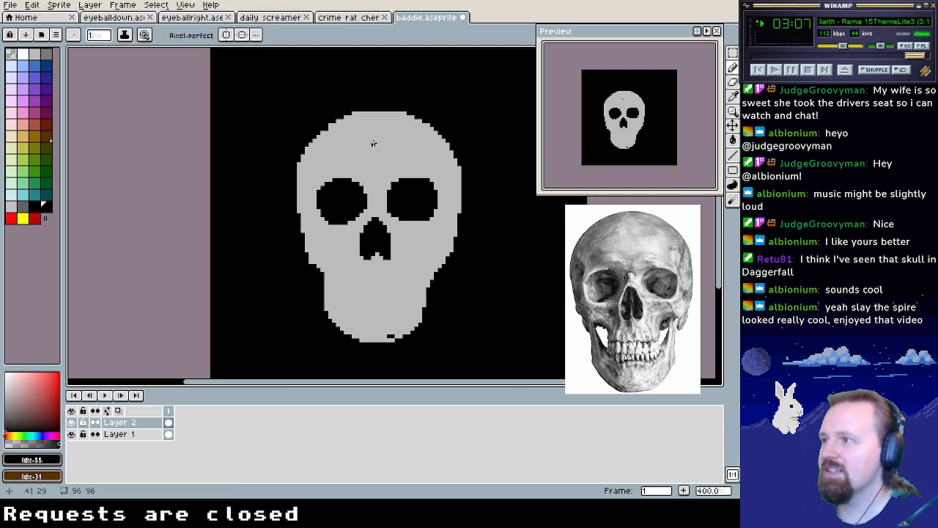
left_click(340, 136, "alt")
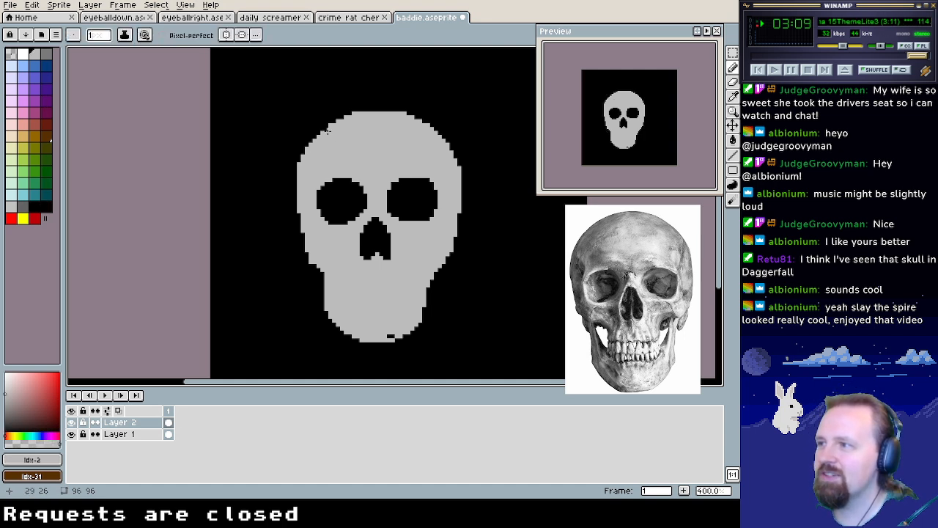
mouse_move(317, 130)
left_mouse_down()
mouse_move(306, 146)
mouse_move(350, 117)
left_mouse_up()
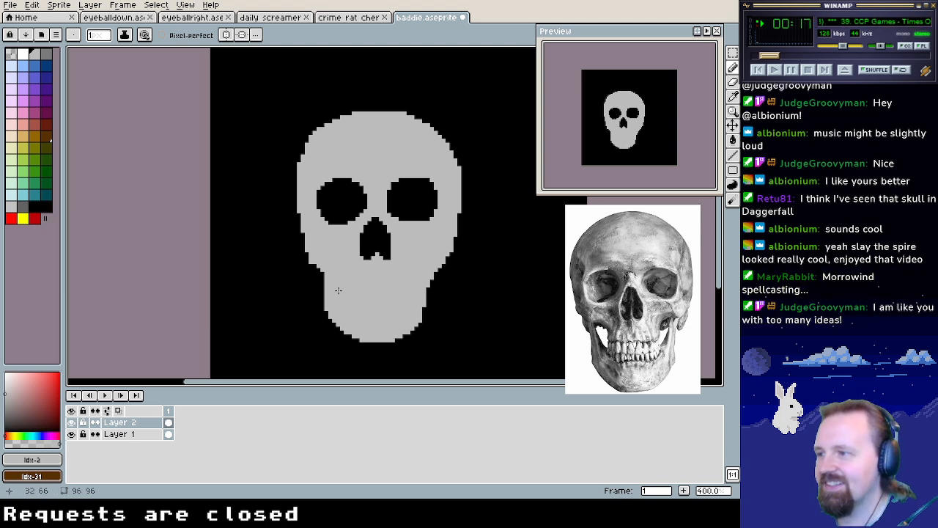
Reshape the right cheek edge and widen the right side of the jaw with light-grey Pencil strokes, using sampled black for corrections
left_click(303, 290, "alt")
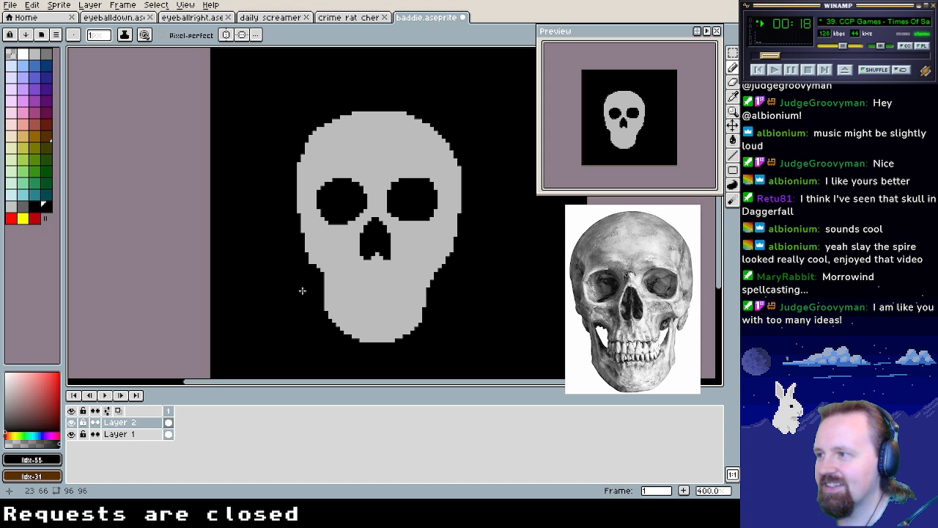
left_click(442, 253, "alt")
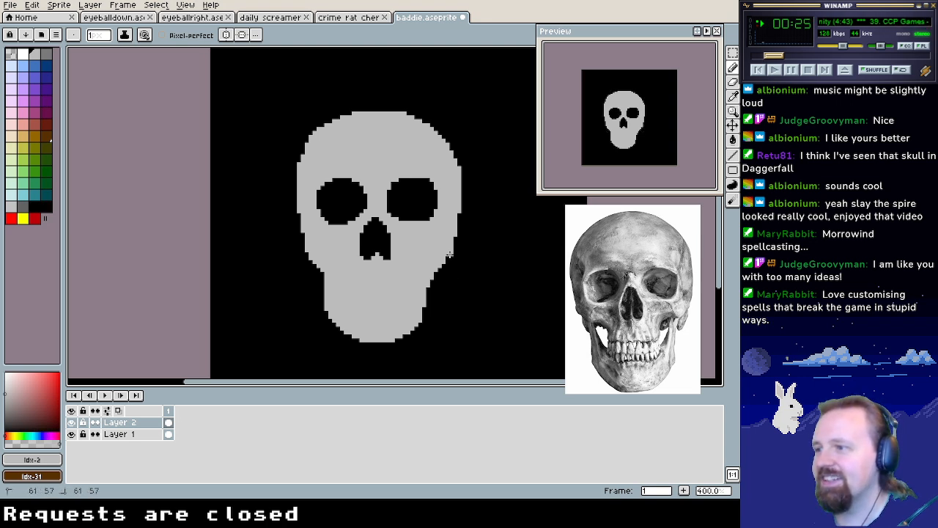
mouse_move(427, 291)
left_mouse_down()
mouse_move(420, 324)
mouse_move(403, 336)
mouse_move(423, 324)
left_mouse_up()
left_click(452, 316, "alt")
left_click(423, 324, "alt")
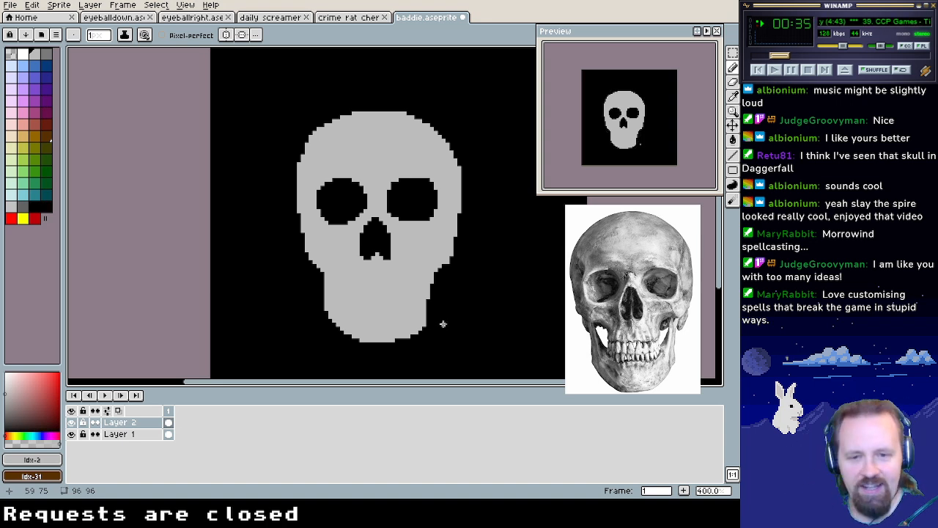
Sample black and round off the jaw's lower-right corner with the Pencil, then sample the skull's light grey
left_click(444, 316, "alt")
left_click_drag(429, 324, 405, 342)
left_click(404, 316, "alt")
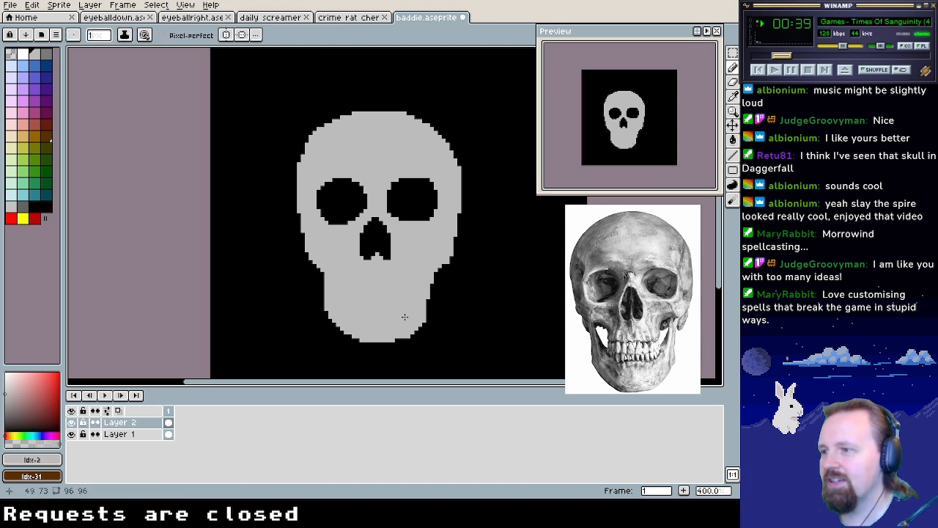
left_click(451, 277, "alt")
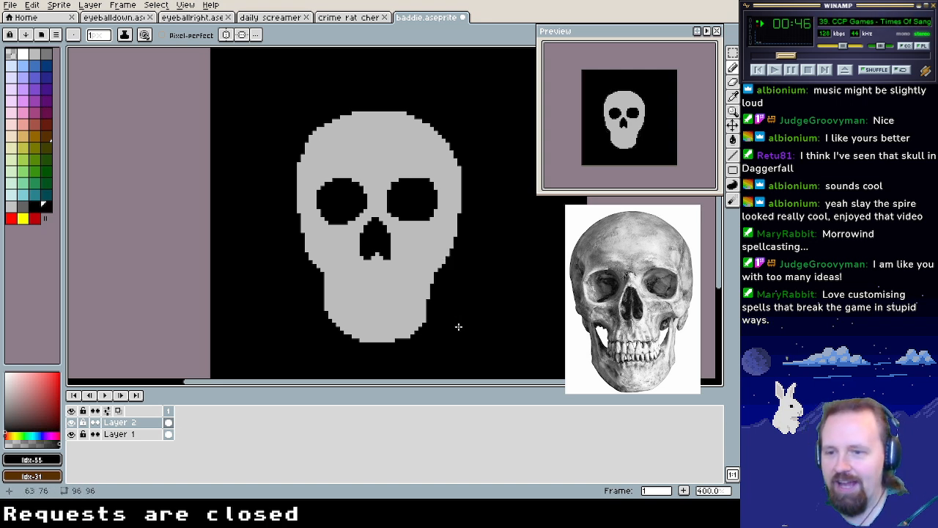
left_click(426, 261, "alt")
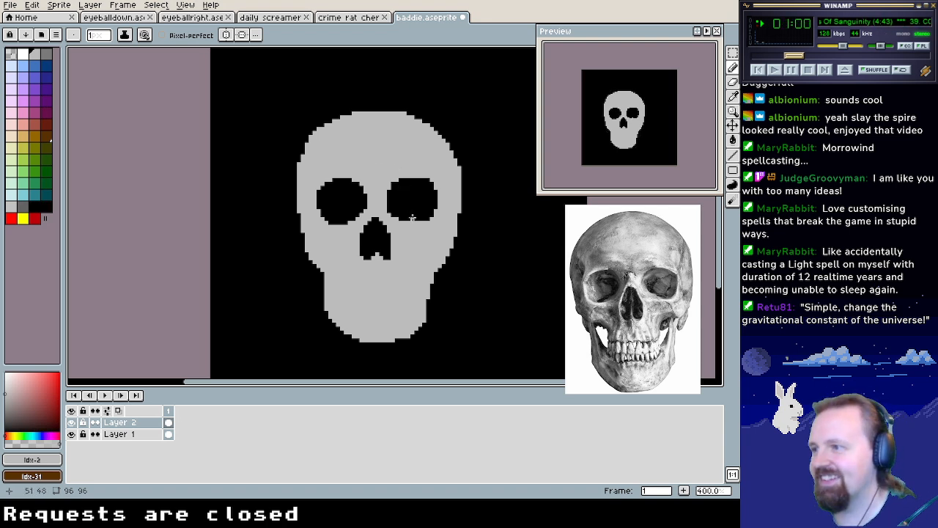
Sample black and draw a slanted gap on each side of the jaw with the Pencil, mirroring each other beside the mouth
left_click(364, 224, "alt")
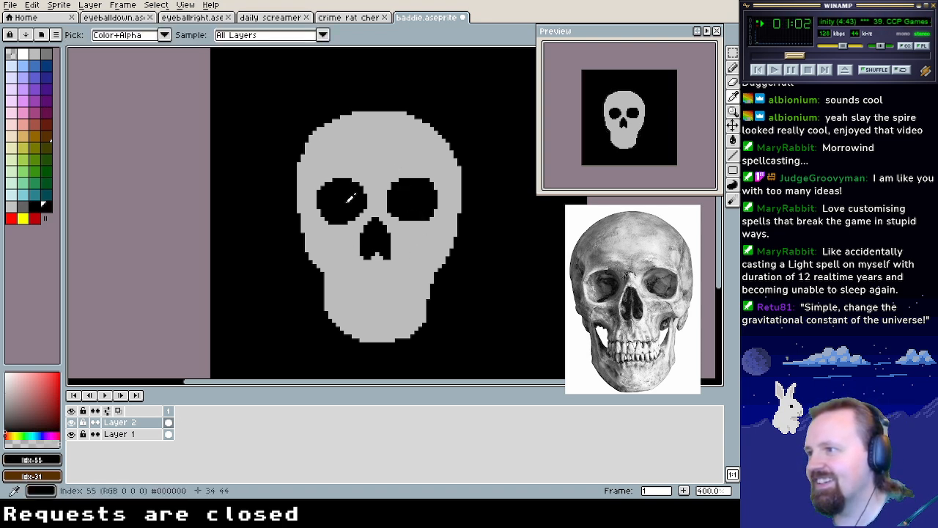
left_click_drag(334, 278, 347, 307)
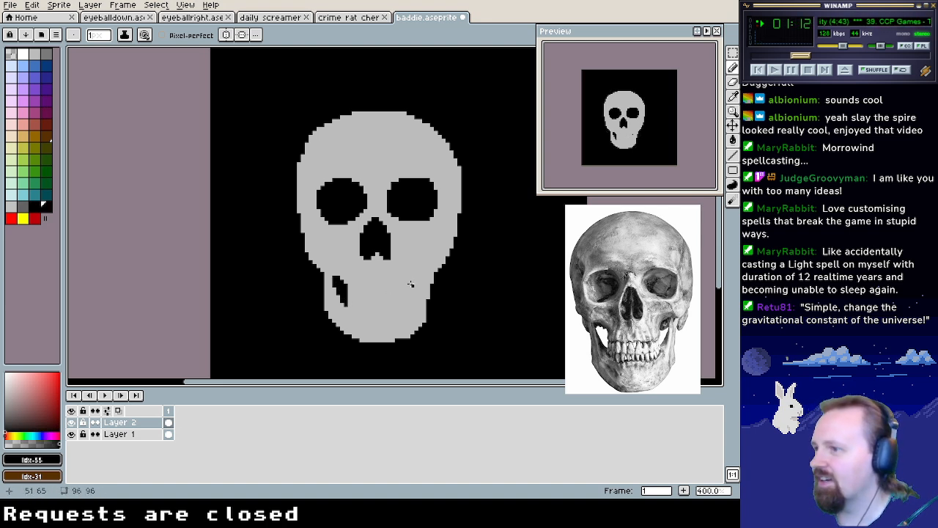
mouse_move(416, 280)
left_mouse_down()
mouse_move(407, 301)
mouse_move(416, 282)
left_mouse_up()
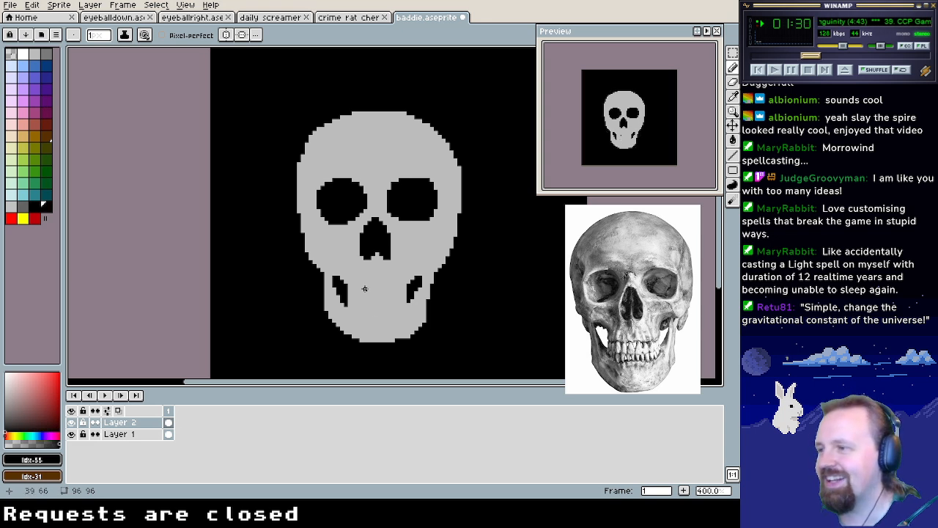
Widen the lower right side of the nose hole with black Pencil pixels, cleaning up its edge with the skull's light grey
left_click(385, 247, "alt")
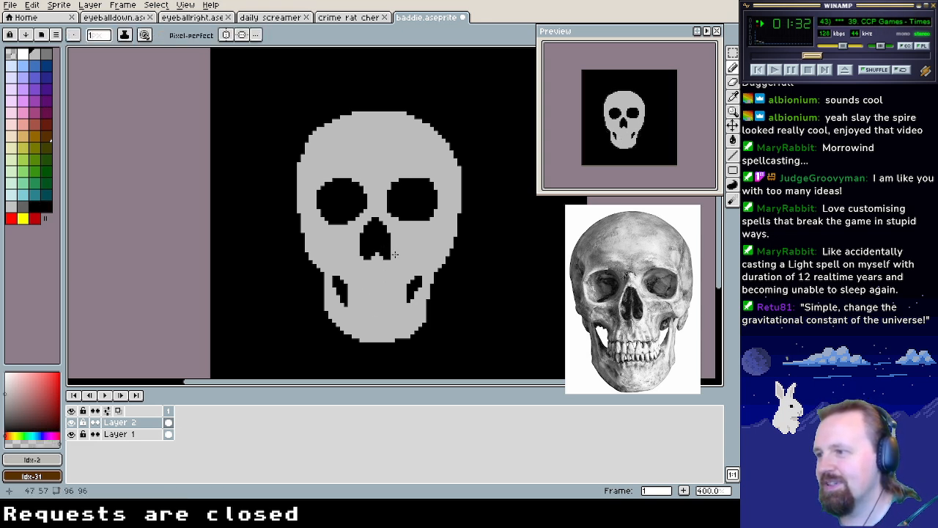
left_click(387, 254, "alt")
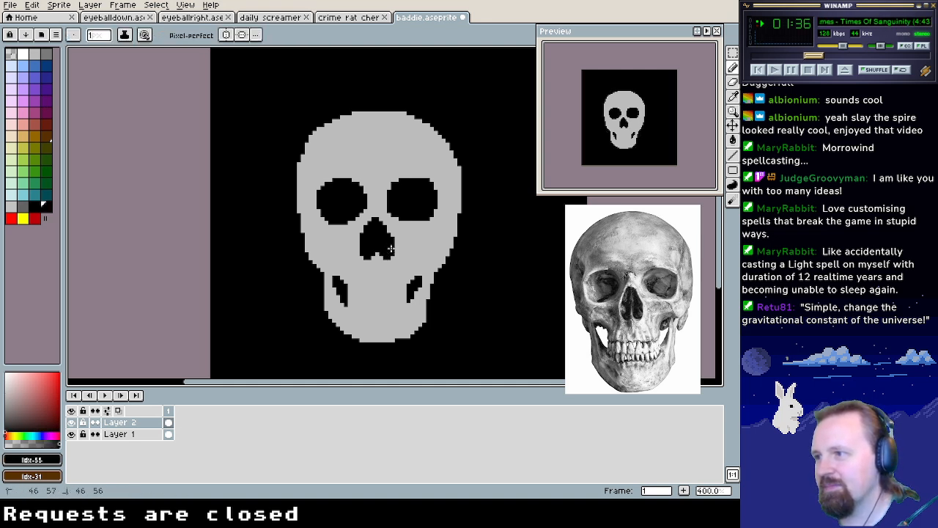
left_click(393, 233, "alt")
left_click(391, 233, "alt")
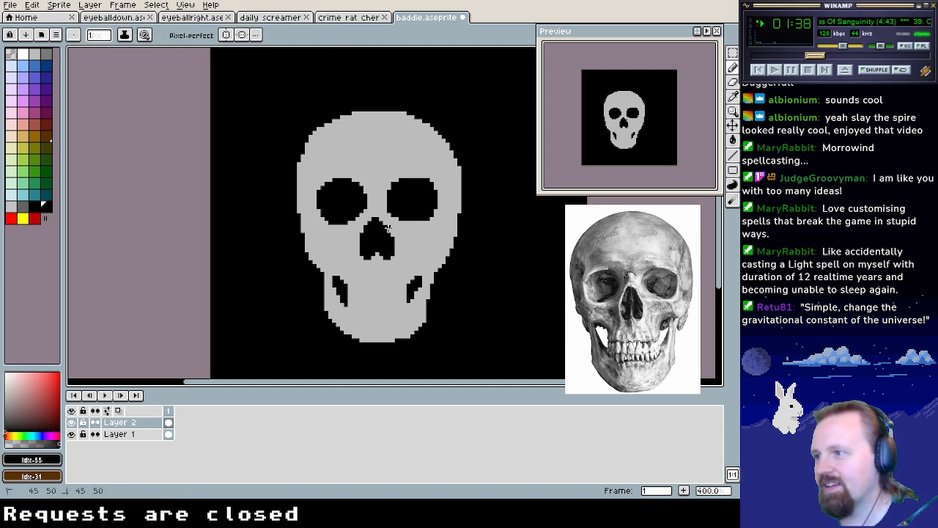
left_click(392, 233, "alt")
left_click(388, 233, "alt")
left_click(390, 227, "alt")
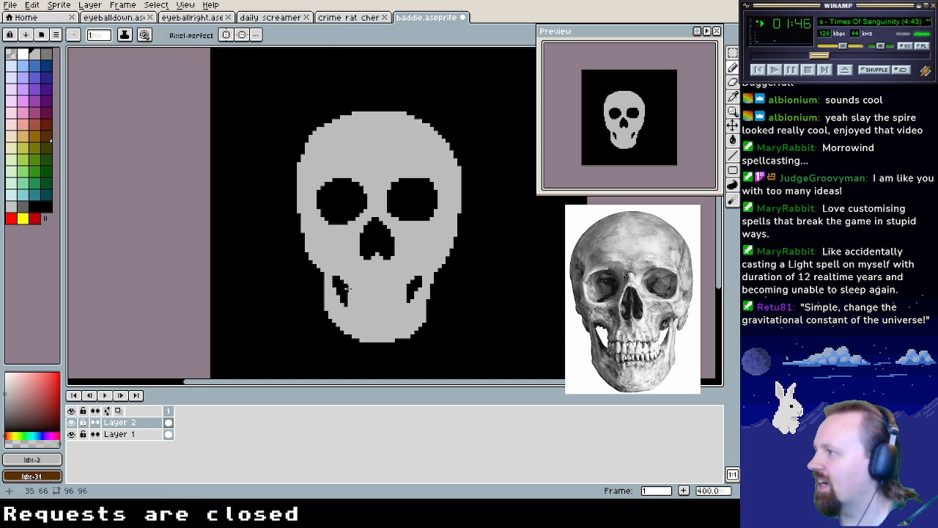
Choose white and paint a solid curved band of teeth between the two jaw gaps with the Pencil
left_click(23, 57)
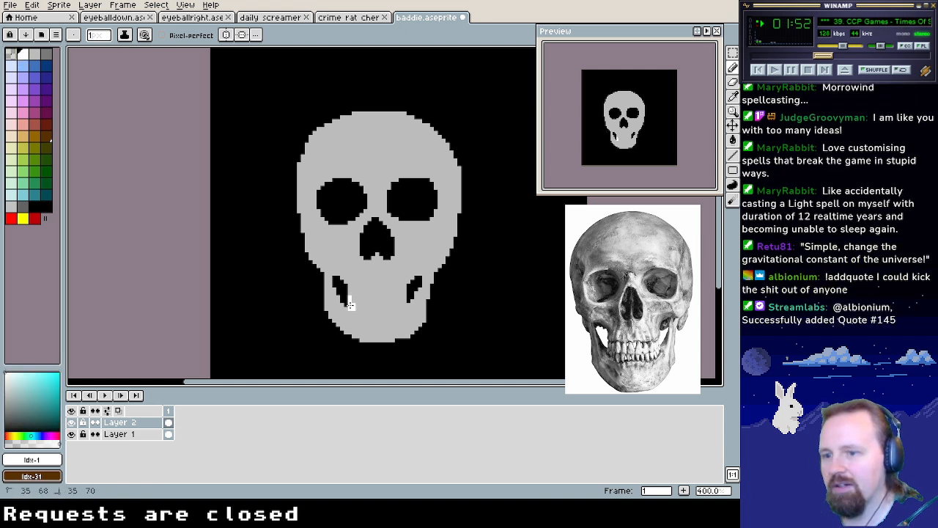
left_click_drag(351, 298, 351, 308)
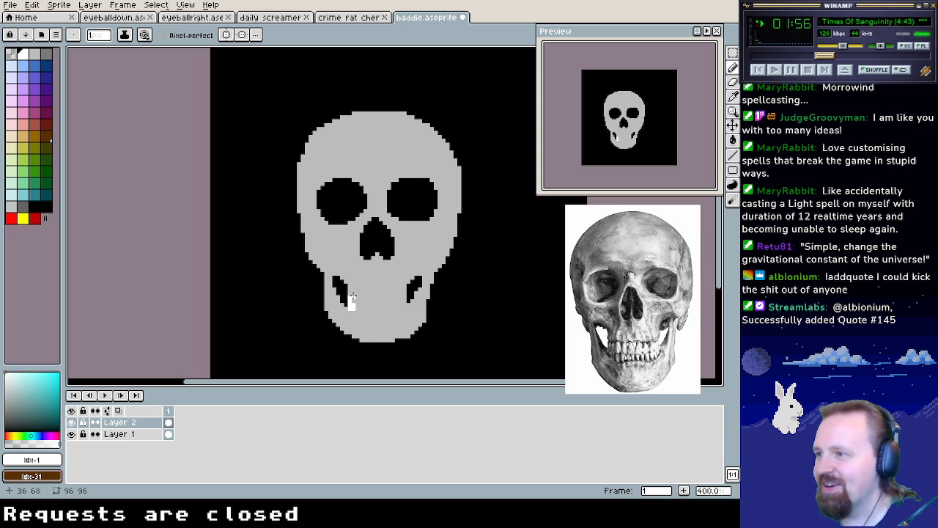
mouse_move(351, 294)
left_mouse_down()
mouse_move(397, 294)
mouse_move(393, 311)
mouse_move(359, 312)
mouse_move(352, 299)
mouse_move(380, 307)
mouse_move(398, 298)
mouse_move(371, 303)
left_mouse_up()
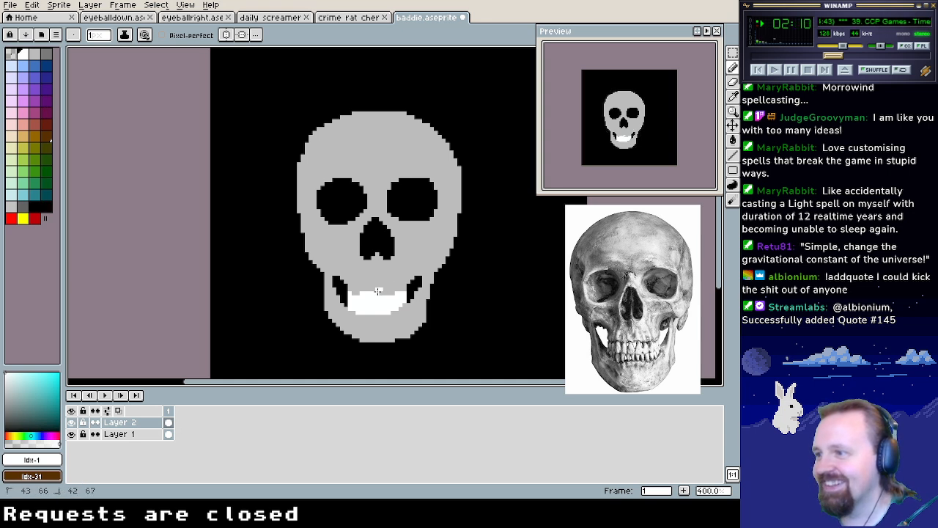
Sample the skull's light grey and trim the middle of the teeth band's upper edge with the Pencil, then sample black
left_click(381, 284, "alt")
mouse_move(380, 287)
left_mouse_down()
mouse_move(364, 291)
mouse_move(389, 292)
left_mouse_up()
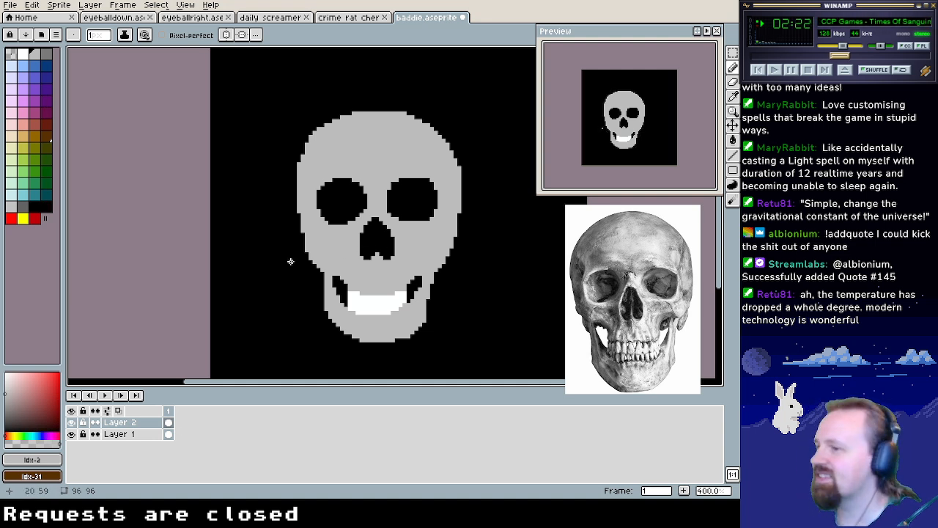
left_click(343, 298, "alt")
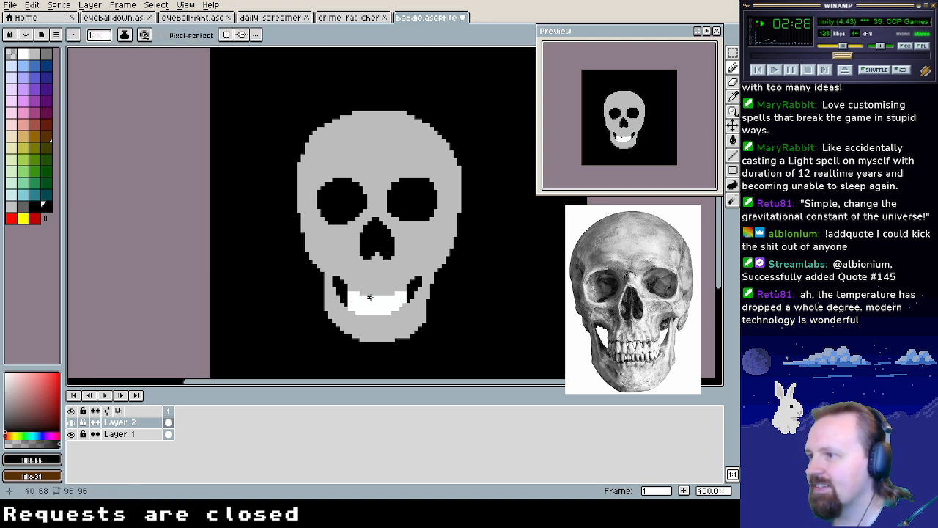
Try dividing the white teeth band into separate teeth with black vertical Pencil lines, and undo them all
mouse_move(372, 297)
left_mouse_down()
mouse_move(365, 315)
mouse_move(389, 314)
mouse_move(396, 299)
mouse_move(396, 313)
left_mouse_up()
left_click_drag(352, 293, 353, 313)
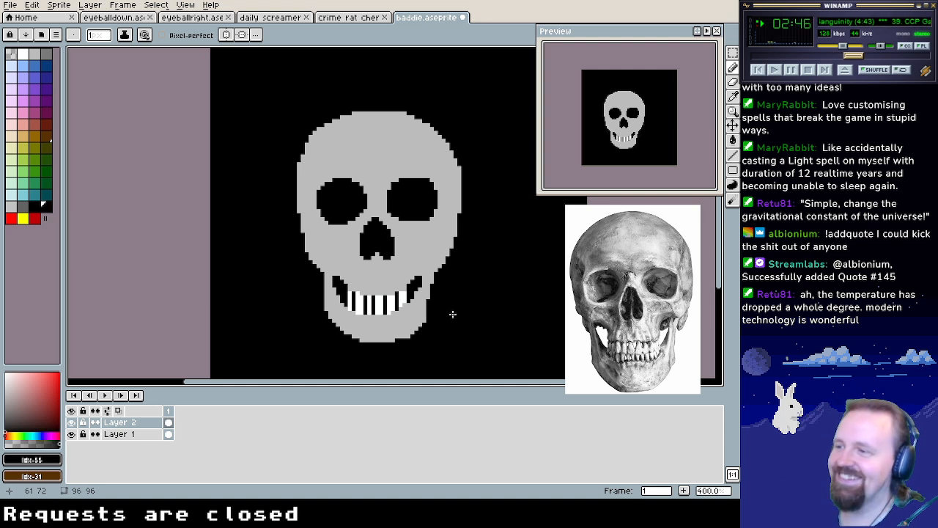
key("ctrl+z")
key("ctrl+z")
key("ctrl+z")
key("ctrl+z")
key("ctrl+z")
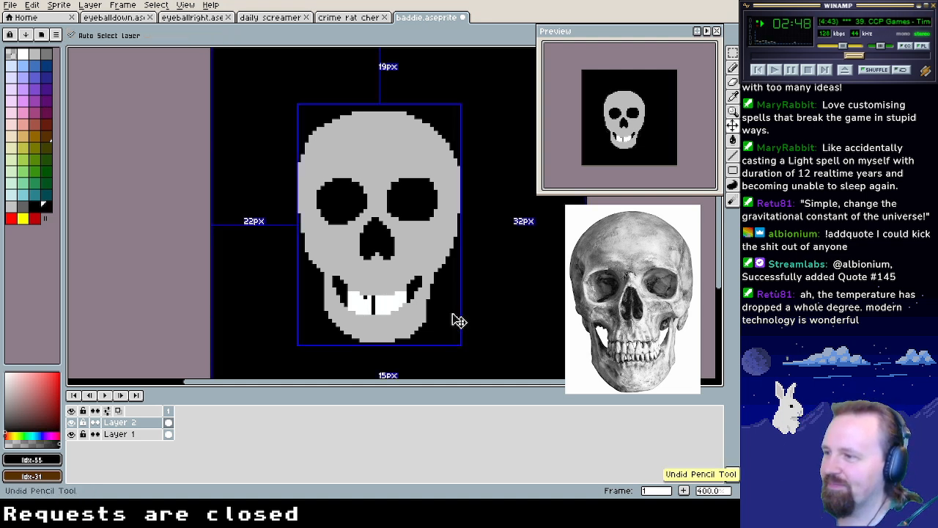
key("ctrl+z")
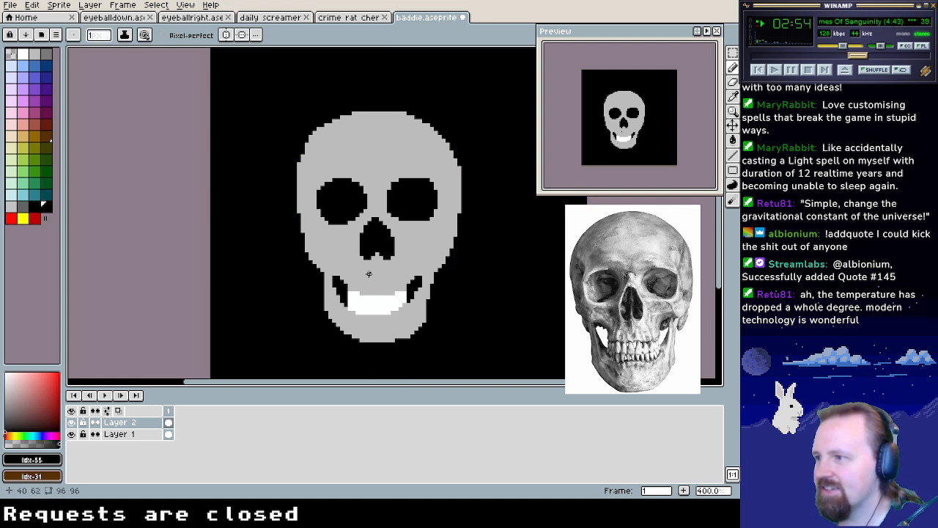
Extend the teeth band upward with white Pencil strokes and trim its edges with the skull's light grey into a narrower strip
left_click(342, 270, "alt")
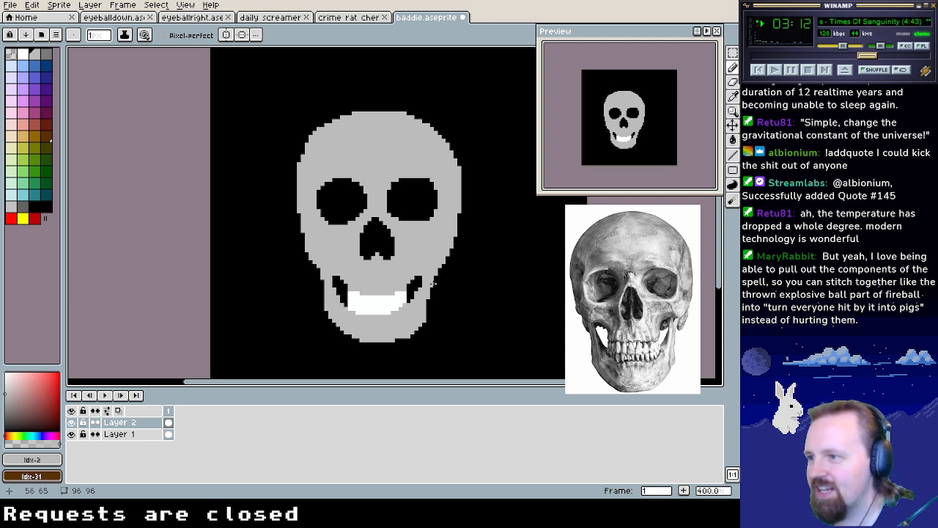
left_click(425, 316, "alt")
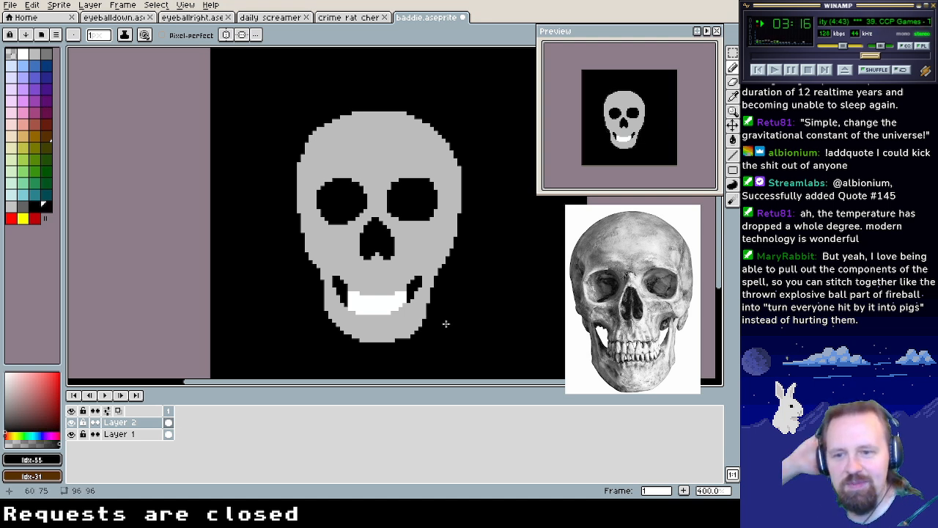
left_click(426, 254, "alt")
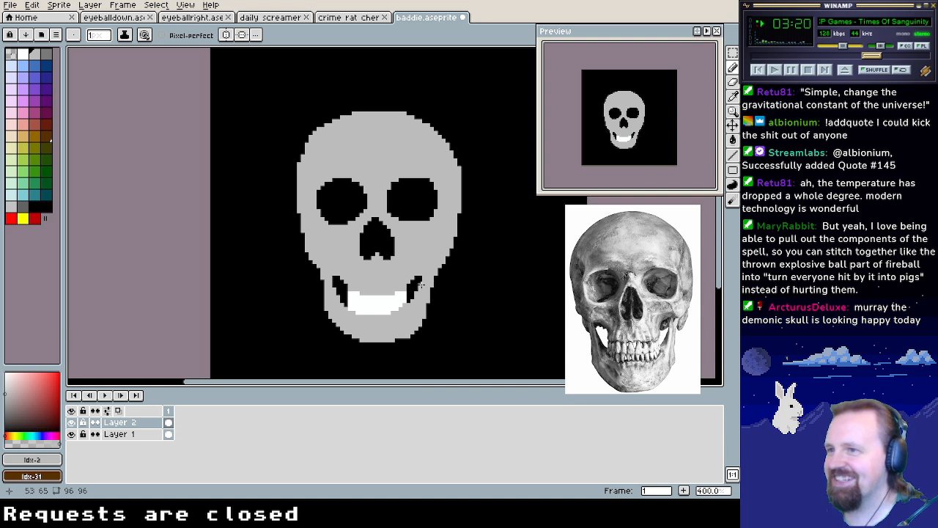
left_click(369, 307, "alt")
mouse_move(360, 294)
left_mouse_down()
mouse_move(393, 293)
mouse_move(360, 313)
mouse_move(399, 313)
mouse_move(358, 312)
mouse_move(385, 307)
mouse_move(393, 316)
mouse_move(372, 309)
mouse_move(356, 288)
mouse_move(398, 290)
mouse_move(369, 290)
mouse_move(398, 289)
left_mouse_up()
left_click(358, 313, "alt")
left_click(381, 299, "alt")
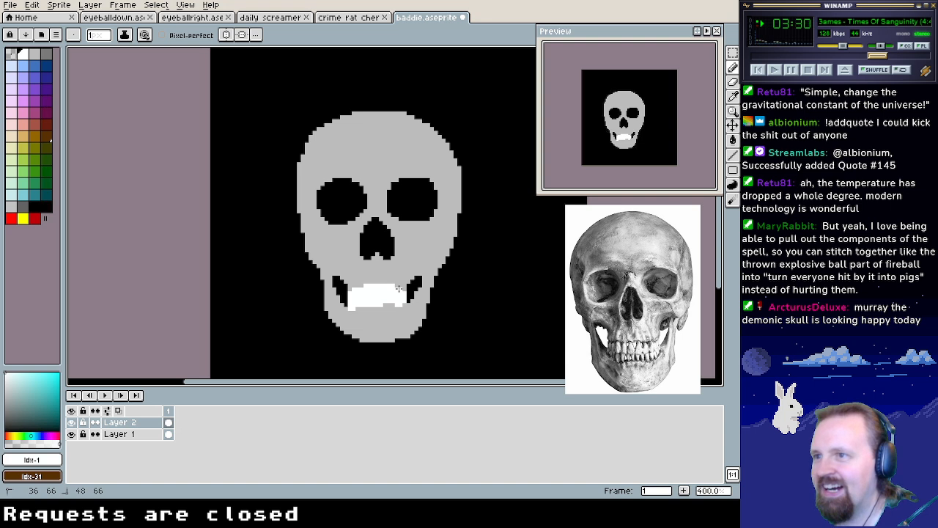
left_click(409, 359, "alt")
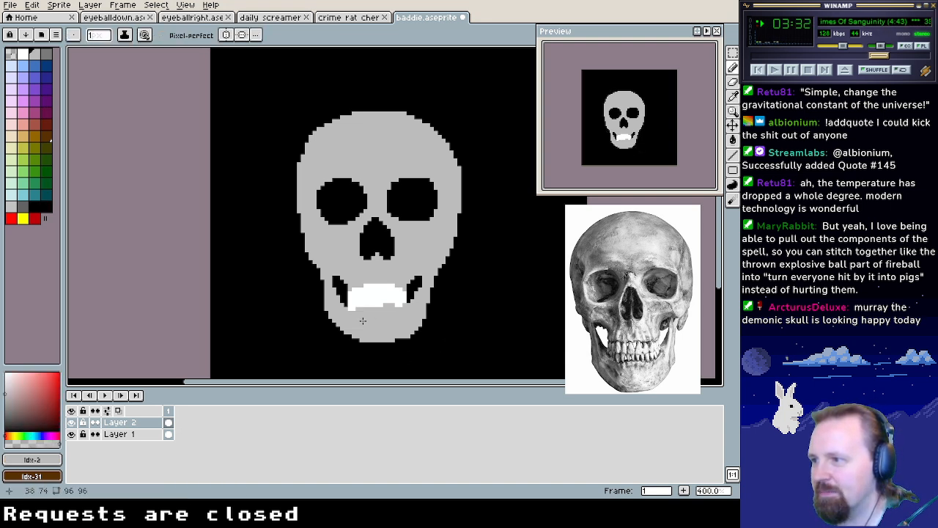
mouse_move(350, 305)
left_mouse_down()
mouse_move(355, 287)
mouse_move(396, 291)
mouse_move(366, 284)
mouse_move(368, 292)
mouse_move(384, 284)
left_mouse_up()
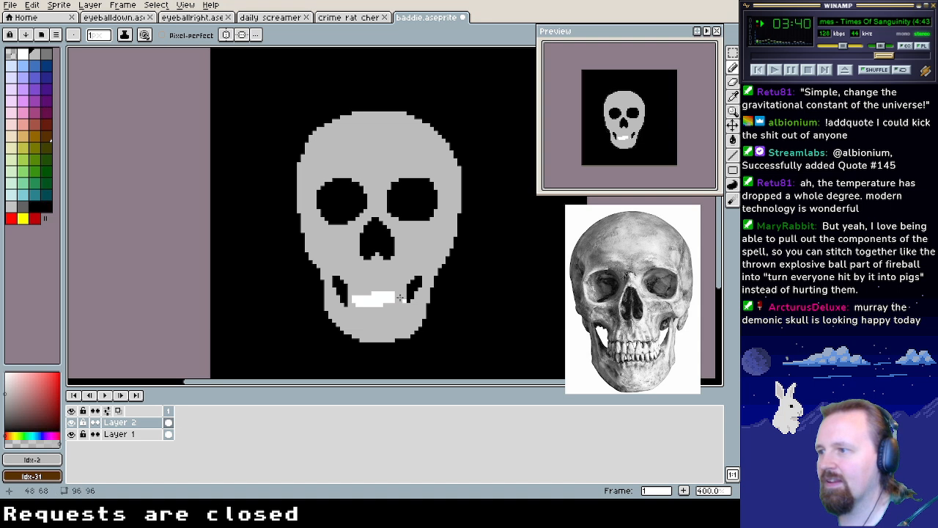
Rework the white strip into a row of small separate teeth, using white and light grey Pencil strokes for teeth and gaps
left_click(395, 296, "alt")
mouse_move(396, 293)
left_mouse_down()
mouse_move(396, 304)
mouse_move(365, 303)
left_mouse_up()
left_click(392, 287, "alt")
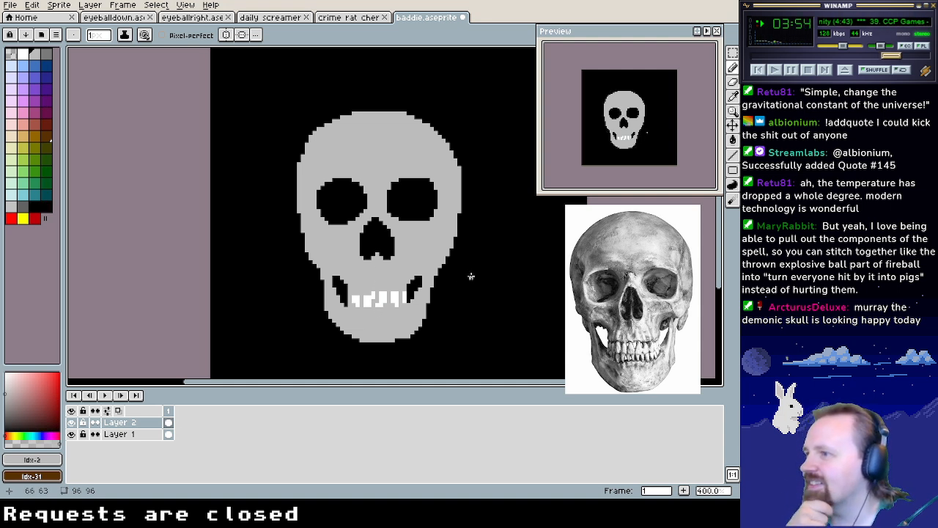
Fill both eye sockets and the nose hole with the palette's medium grey using the Paint Bucket
left_click(46, 55)
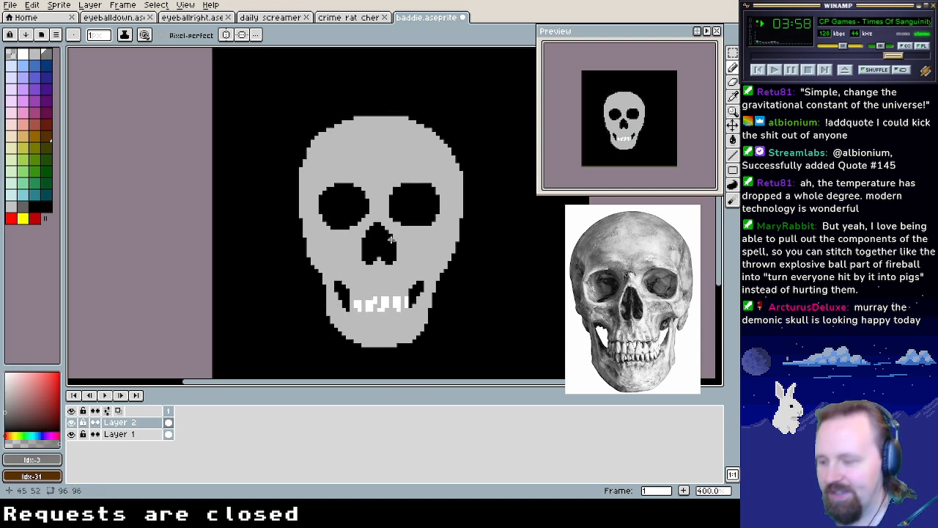
key("g")
left_click(337, 203, "alt")
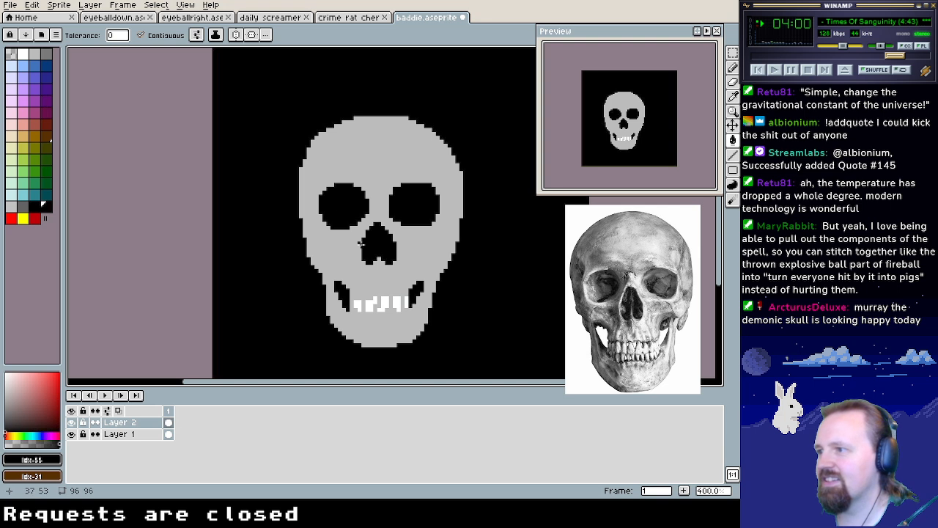
left_click(55, 56)
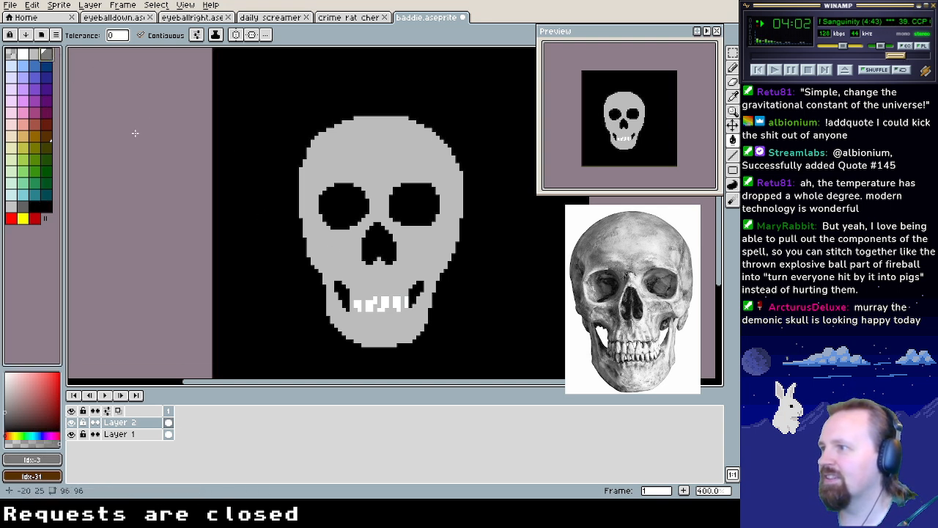
key("b")
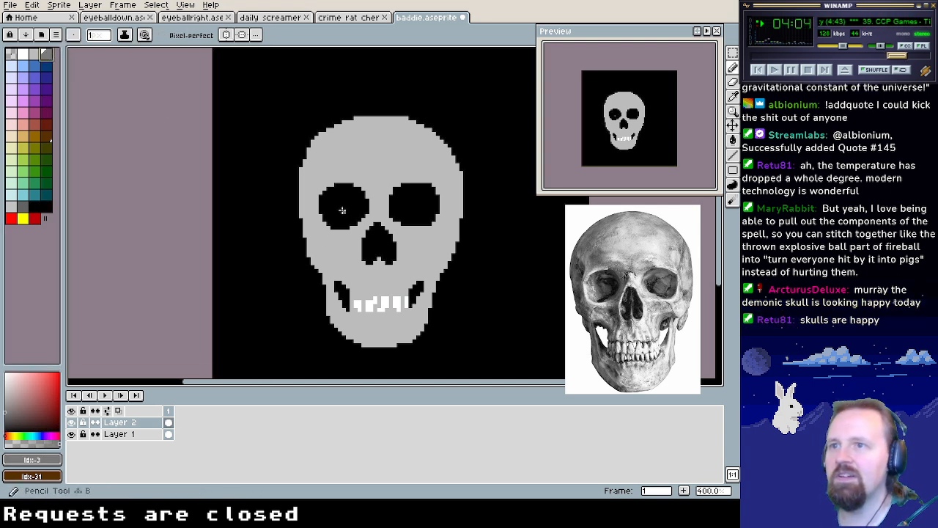
key("g")
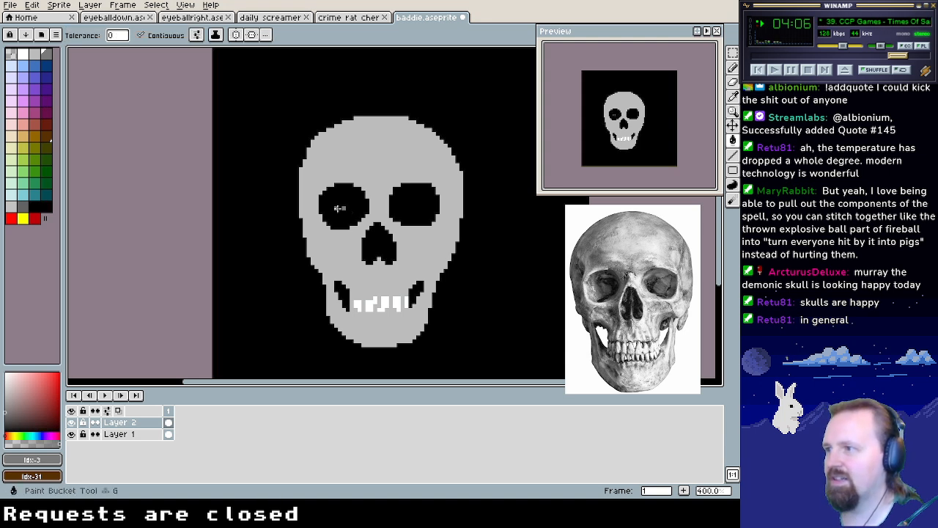
left_click(343, 204)
left_click(416, 197)
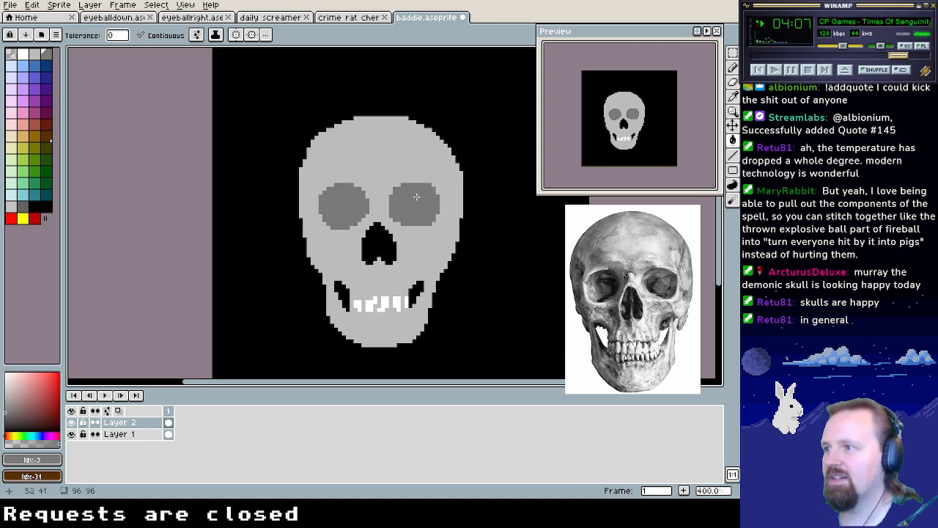
left_click(386, 239)
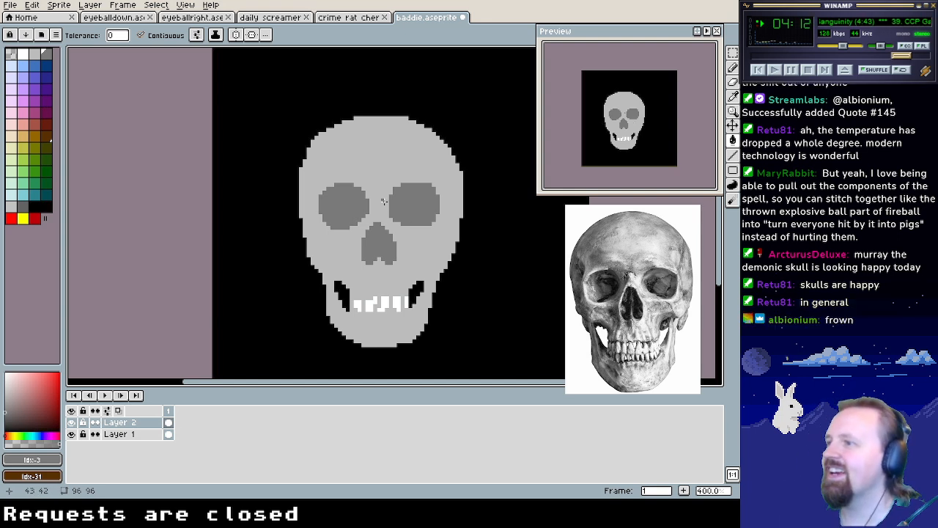
Try filling the skull's light grey area with the medium grey, and undo each fill
left_click(333, 158)
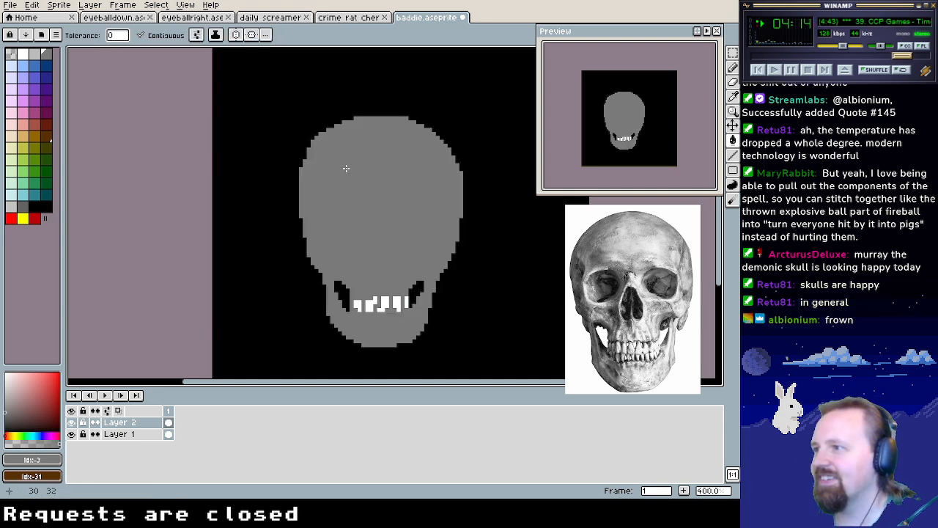
key("v")
key("ctrl+z")
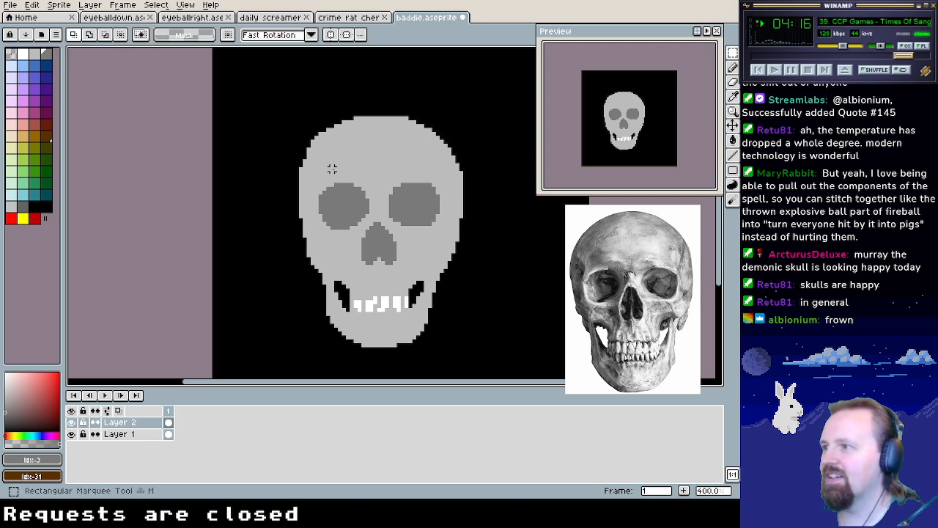
key("g")
left_click(331, 170)
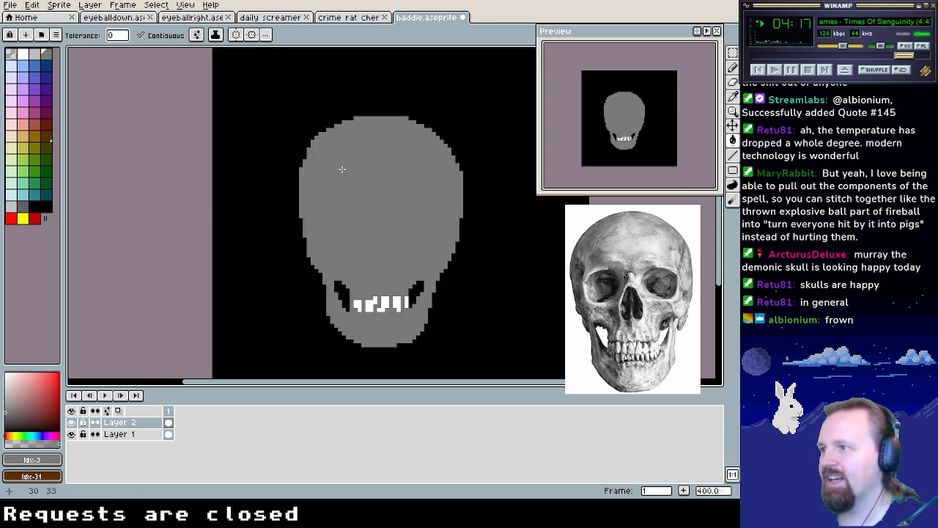
key("ctrl+z")
key("m")
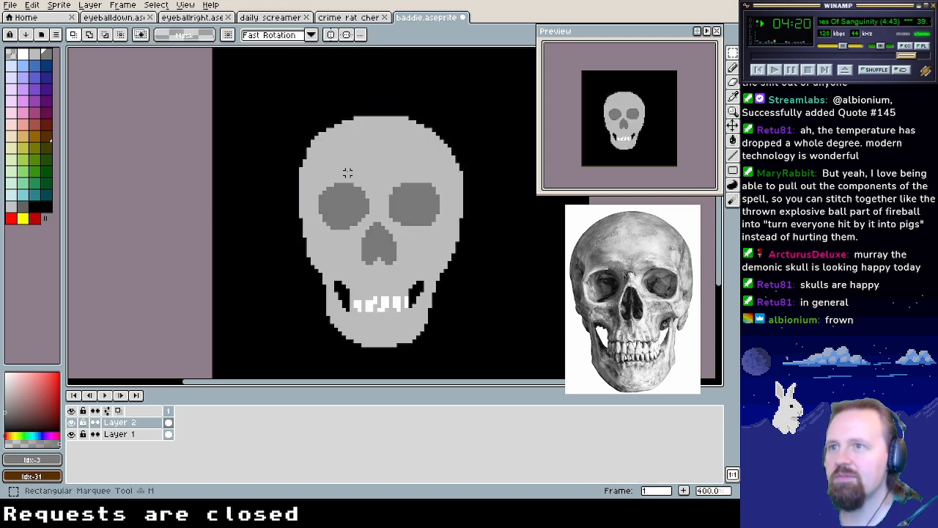
Draw a slanted, frowning eyebrow above each eye socket with the medium grey Pencil
key("b")
left_click_drag(327, 165, 360, 179)
mouse_move(419, 160)
left_mouse_down()
mouse_move(386, 174)
mouse_move(421, 160)
left_mouse_up()
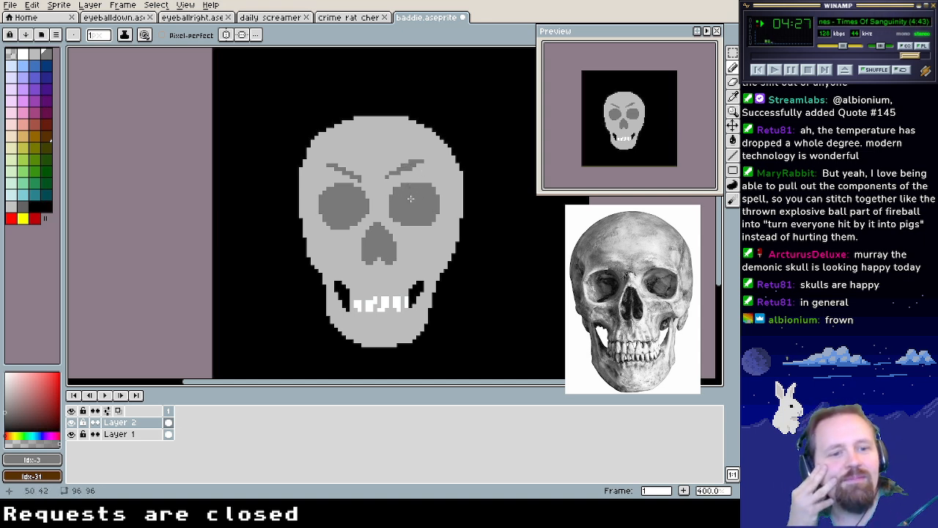
Step back through the latest eyebrow strokes, redo two of them, and save the sprite
key("ctrl+z")
key("ctrl+z")
key("ctrl+z")
key("ctrl+y")
key("ctrl+y")
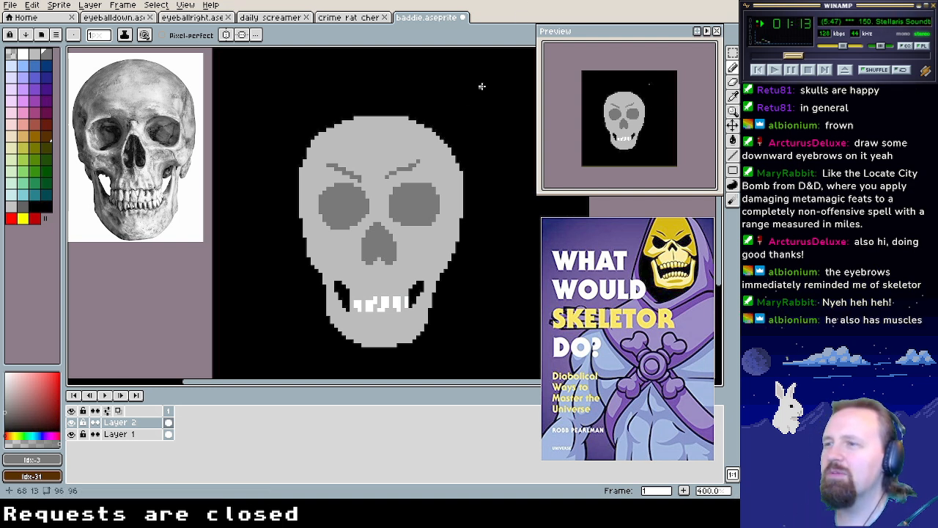
key("ctrl+s")
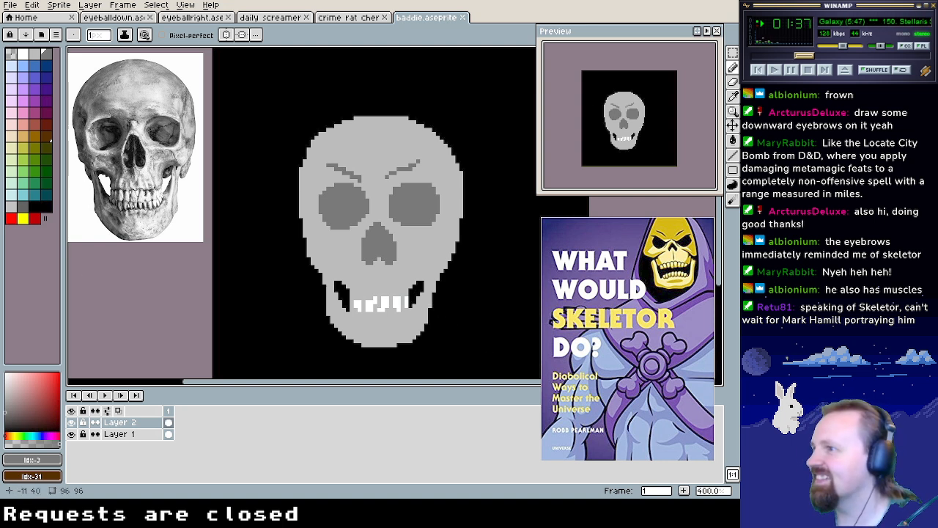
Sample the skull's light grey and cut the upper edges of both eye sockets into an inward-slanting angry shape with the Pencil
left_click(366, 185, "alt")
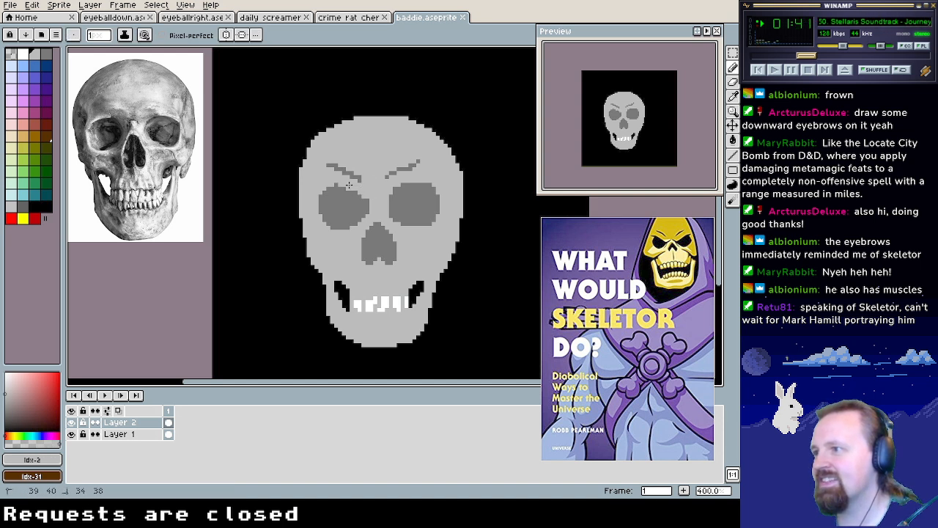
mouse_move(385, 198)
left_mouse_down()
mouse_move(436, 184)
mouse_move(396, 191)
mouse_move(415, 184)
left_mouse_up()
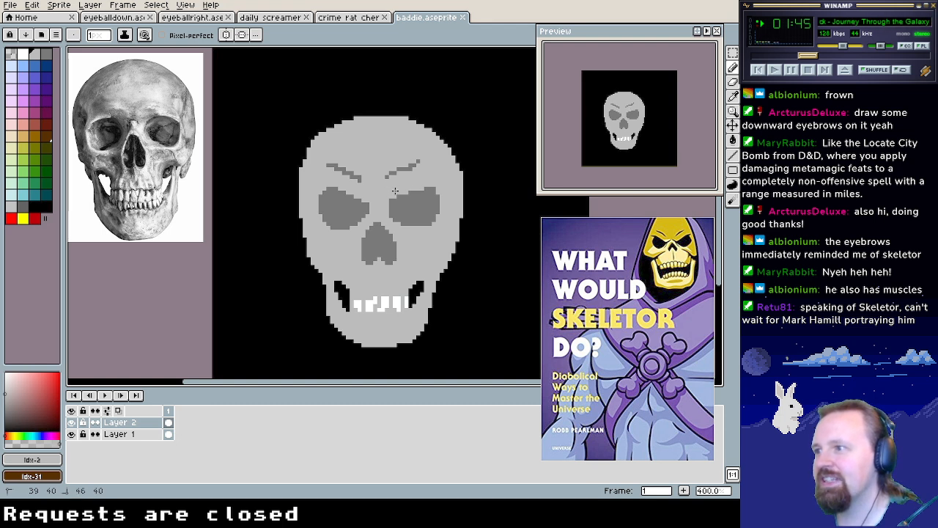
Erase both eyebrows with light grey and redraw them in the sockets' medium grey, slanting steeply down toward the nose bridge
mouse_move(328, 166)
left_mouse_down()
mouse_move(362, 182)
mouse_move(326, 164)
left_mouse_up()
mouse_move(389, 176)
left_mouse_down()
mouse_move(419, 162)
mouse_move(409, 169)
left_mouse_up()
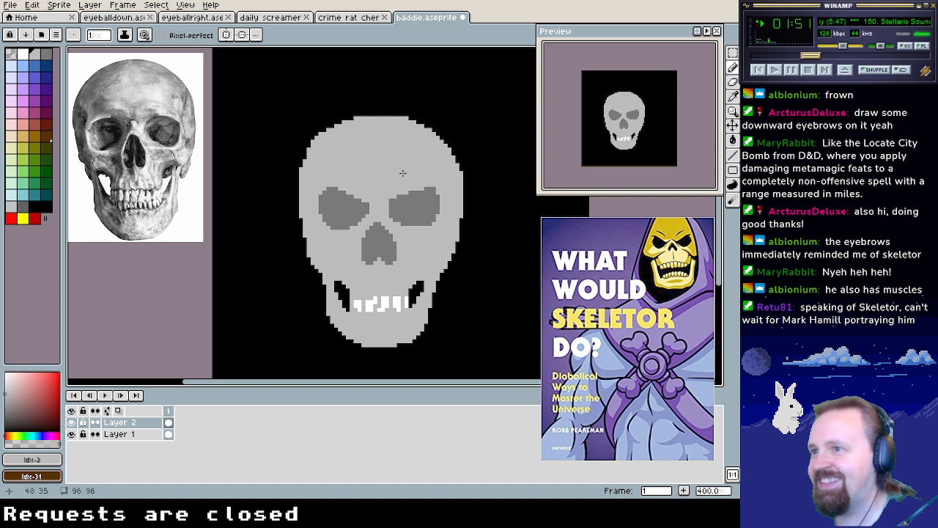
left_click(334, 197, "alt")
mouse_move(338, 168)
left_mouse_down()
mouse_move(373, 192)
mouse_move(423, 172)
left_mouse_up()
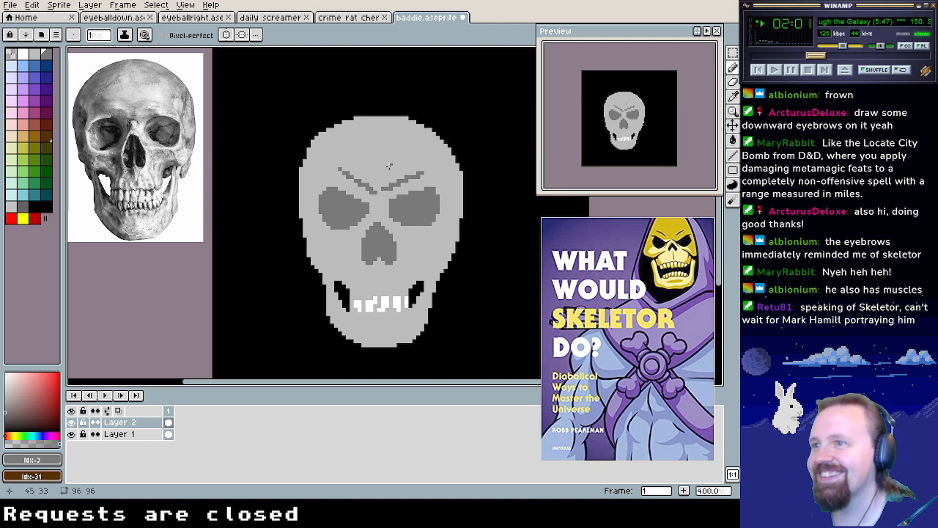
Sample white from the teeth and draw a second row of separate upper teeth above the existing row with the Pencil
left_click(358, 306, "alt")
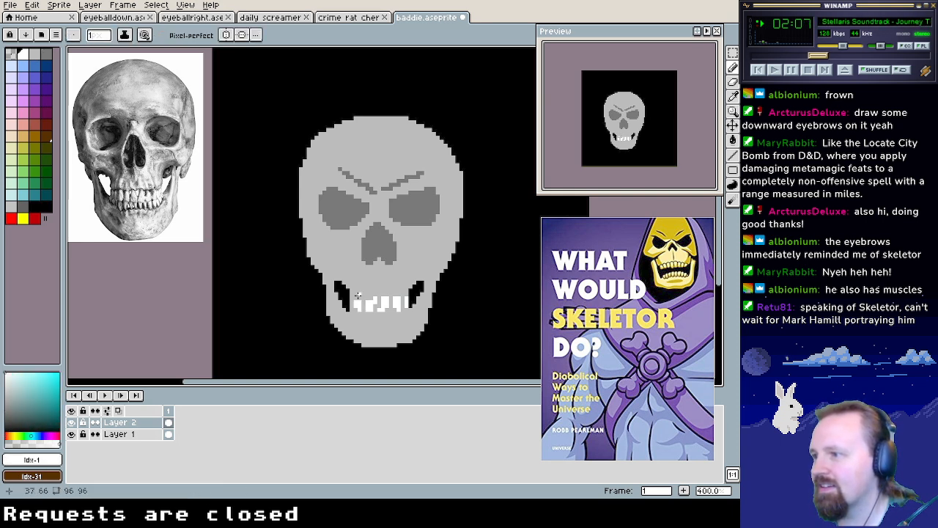
left_click(356, 290)
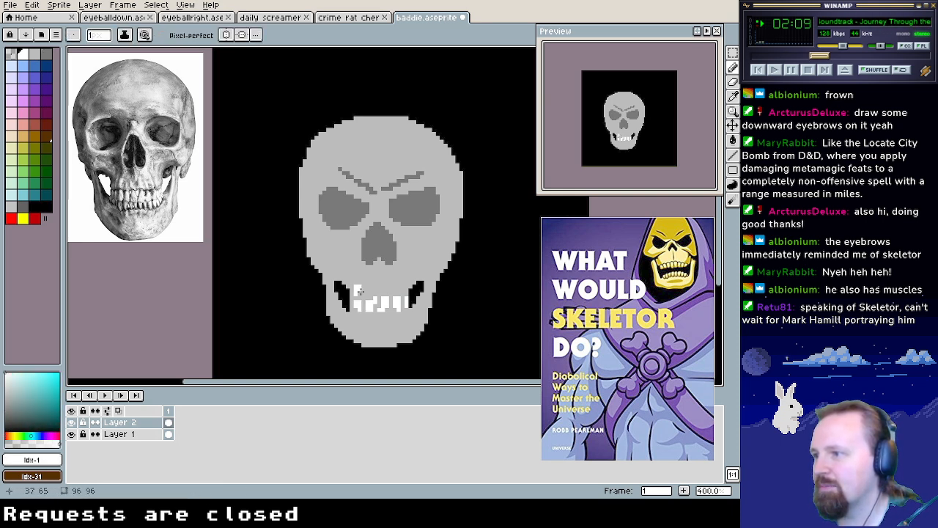
mouse_move(367, 290)
left_mouse_down()
mouse_move(406, 281)
mouse_move(368, 278)
left_mouse_up()
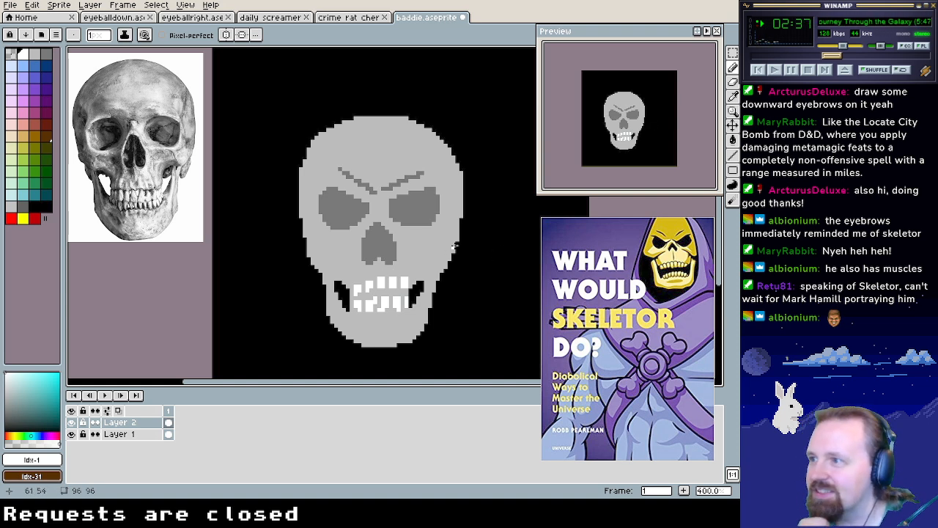
Sample the eye sockets' medium grey and extend the outer end of the left eyebrow with the Pencil
left_click(360, 242, "alt")
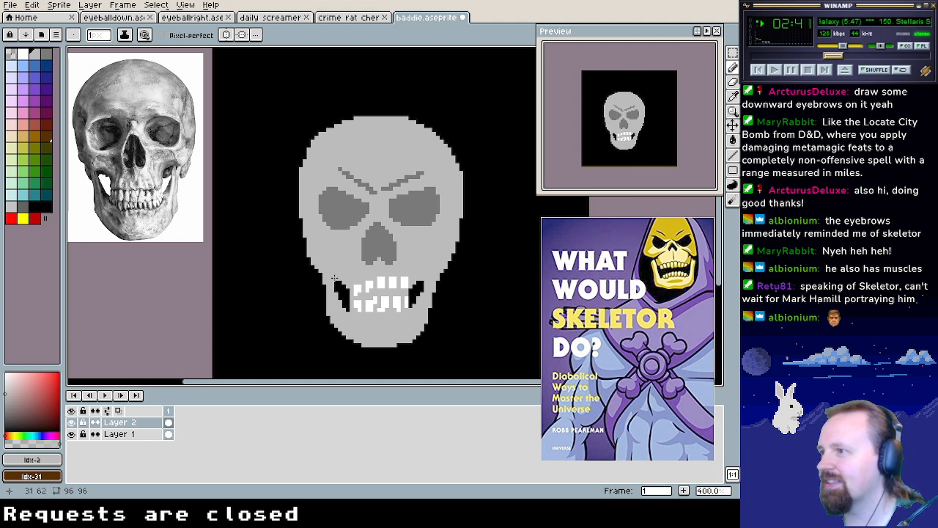
left_click(350, 218, "alt")
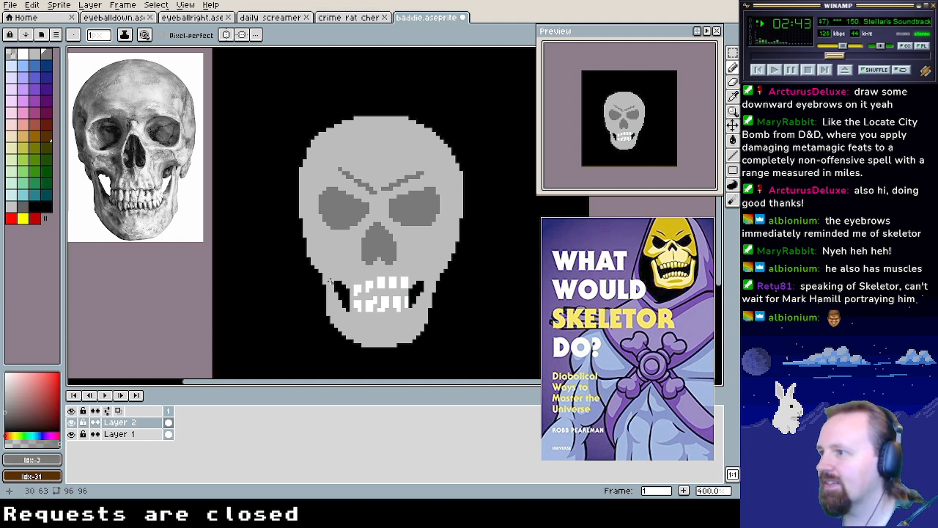
mouse_move(325, 268)
left_mouse_down()
mouse_move(316, 268)
mouse_move(349, 286)
left_mouse_up()
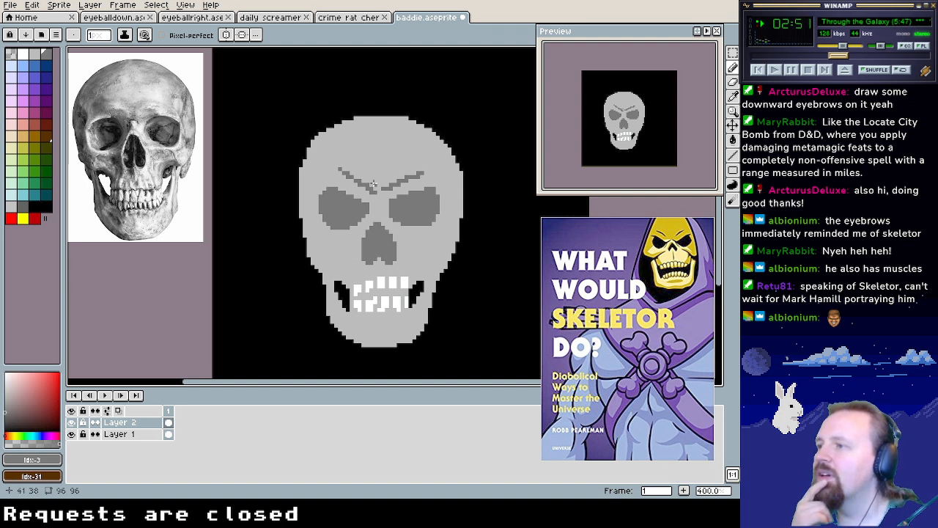
left_click(333, 170)
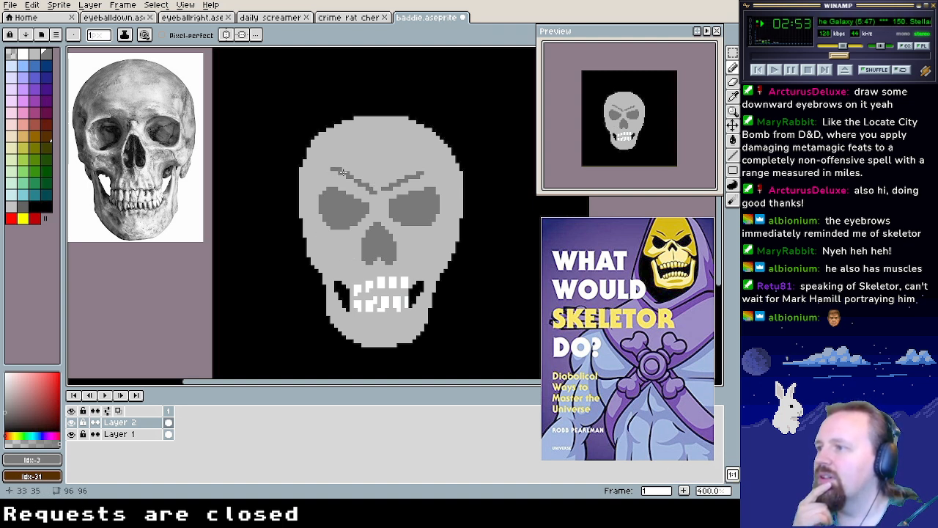
Try extending the outer end of the right eyebrow with a flat medium-grey stroke, and undo the change
left_click_drag(419, 173, 437, 175)
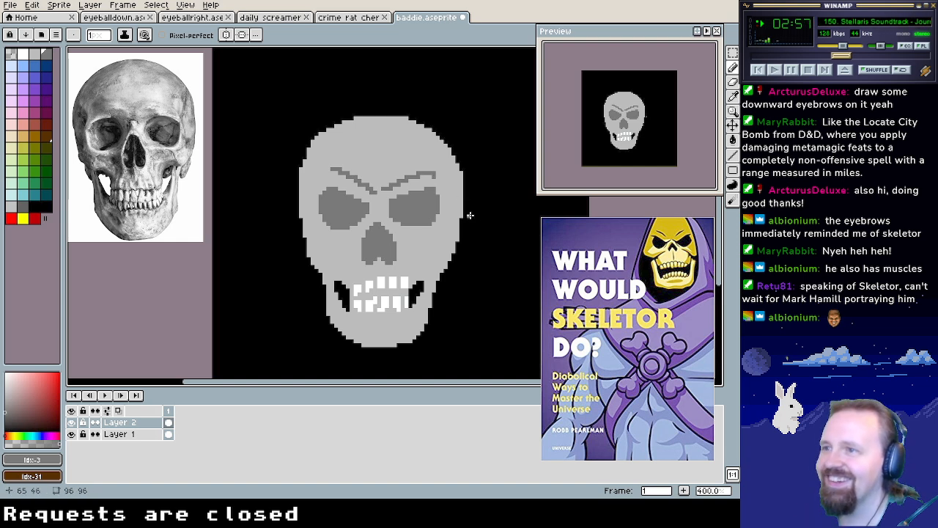
key("ctrl")
left_click(410, 149, "alt")
left_click(401, 177)
left_click(416, 175, "alt")
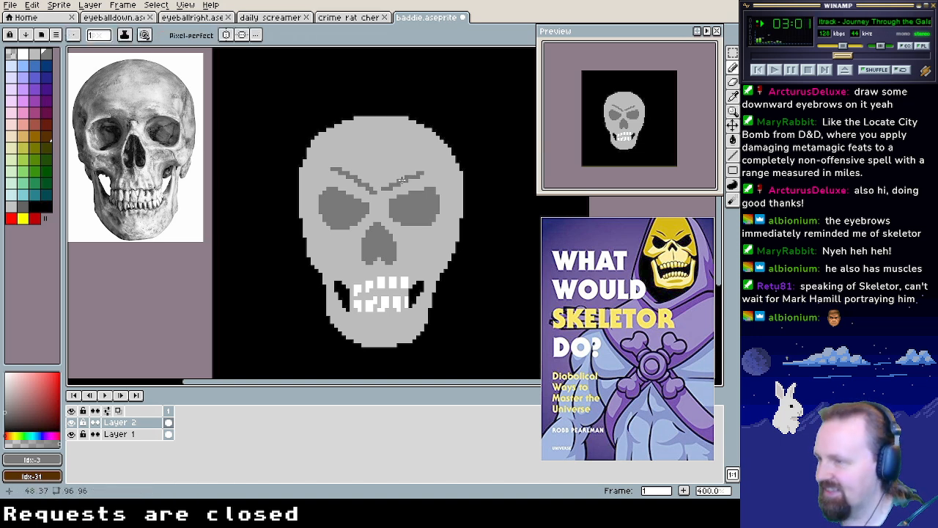
Sample the skull's light grey and fill both eyebrows with the Paint Bucket to remove them
left_click(394, 176, "alt")
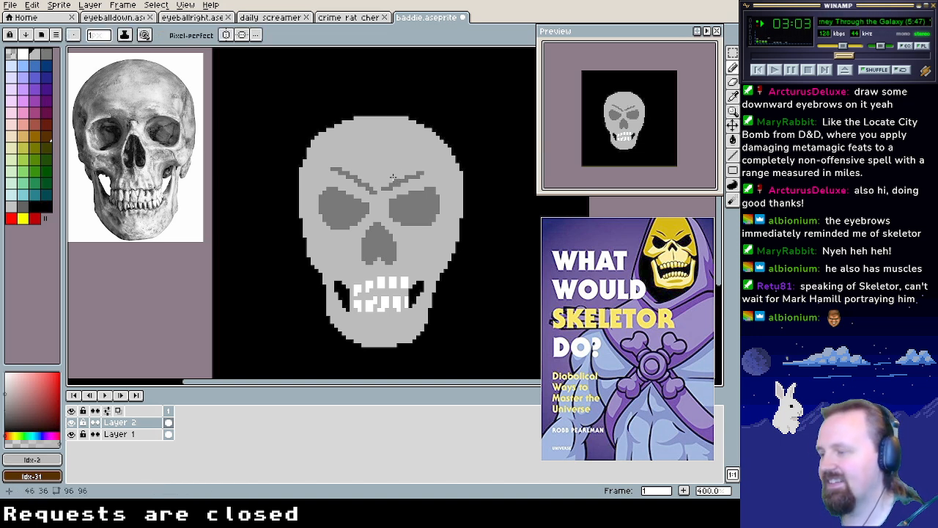
key("g")
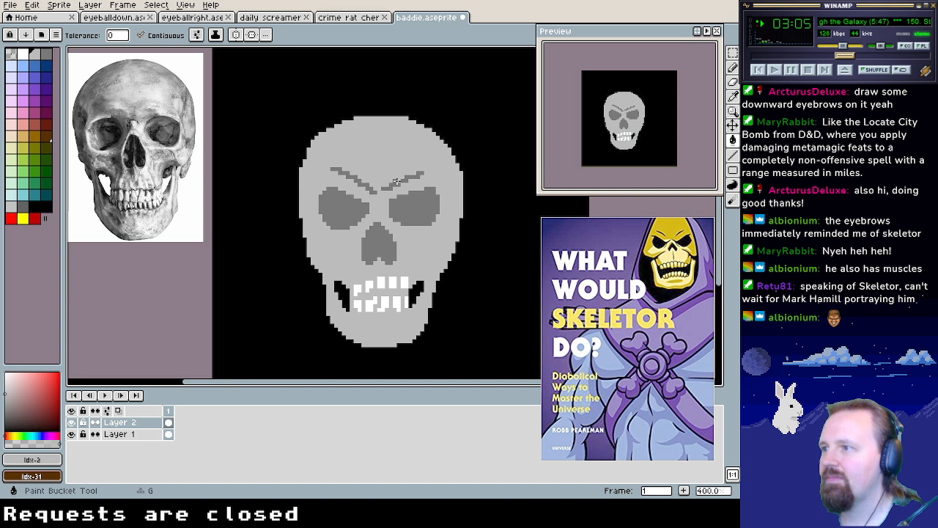
left_click(396, 181)
left_click(359, 182)
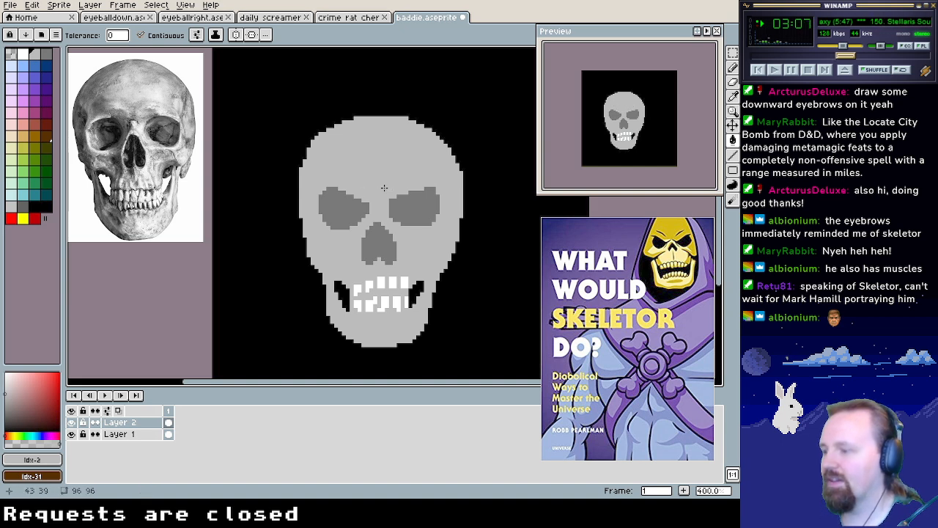
Trim the tops of the upper teeth with the skull's light grey and redraw them as a shorter white row with the Pencil
key("b")
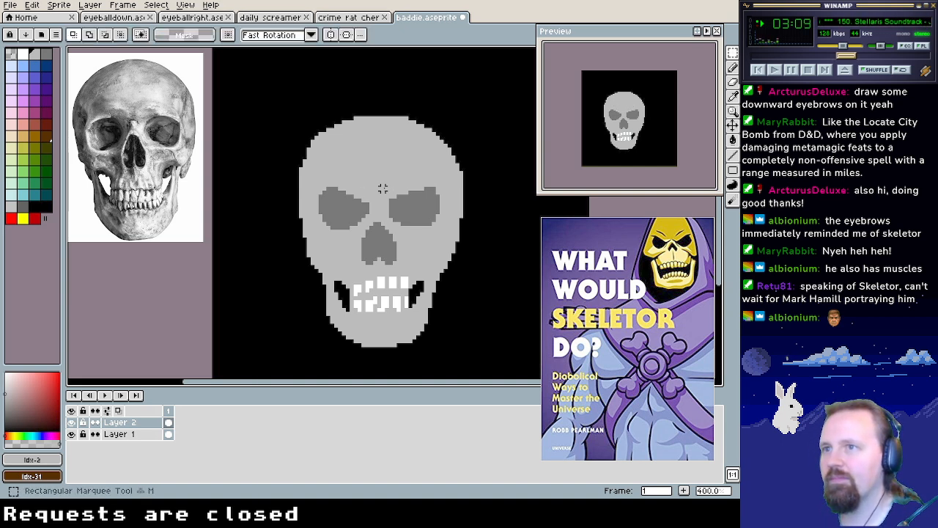
left_click(355, 211, "alt")
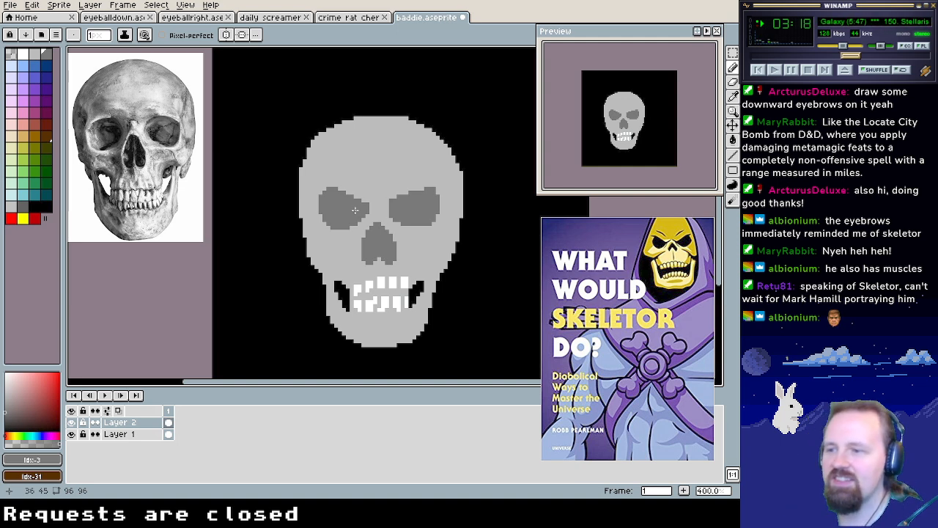
left_click(358, 321, "alt")
left_click_drag(335, 329, 338, 332)
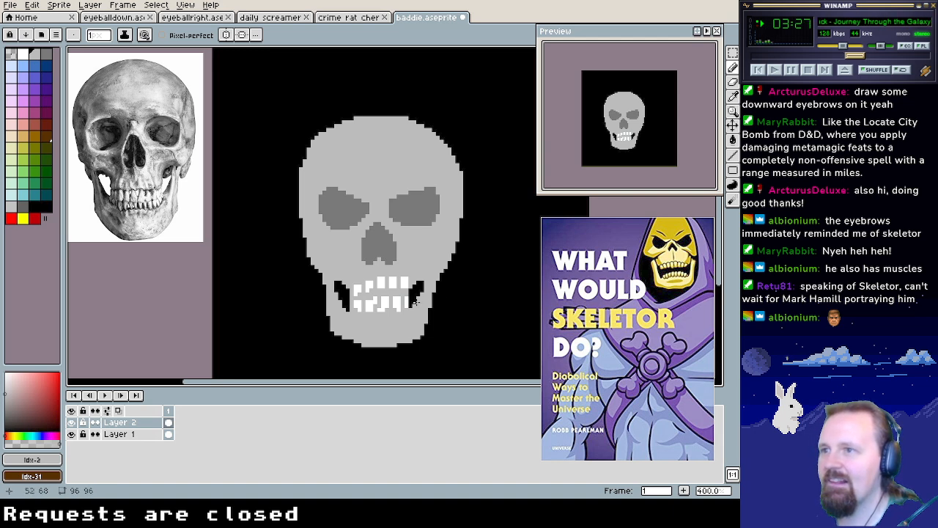
mouse_move(380, 275)
left_mouse_down()
mouse_move(407, 283)
mouse_move(373, 283)
left_mouse_up()
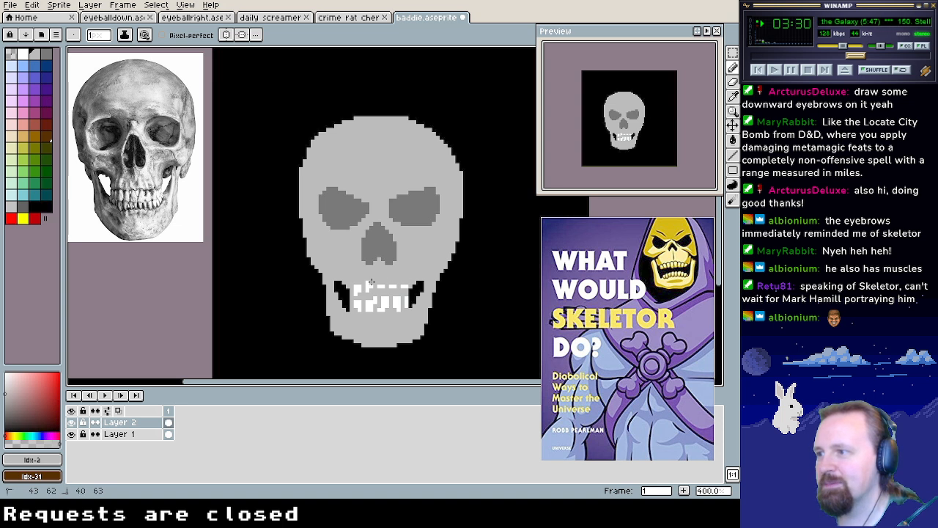
left_click(369, 288, "alt")
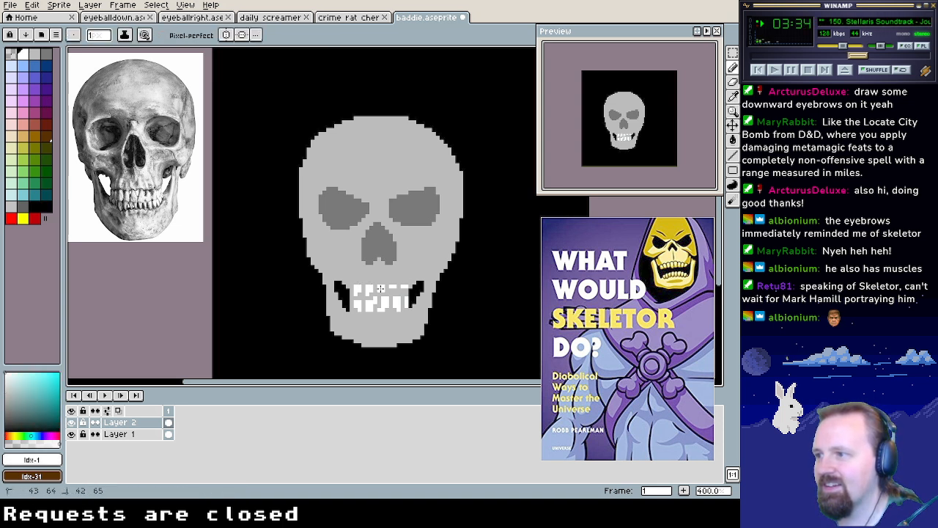
left_click_drag(388, 289, 405, 289)
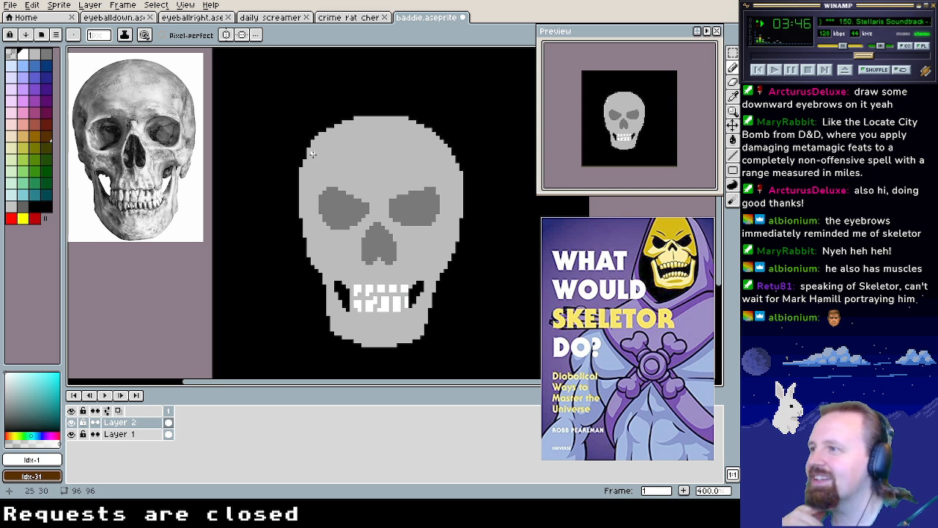
Sample the background's black and draw a small square pupil in each eye socket
left_click(354, 209, "alt")
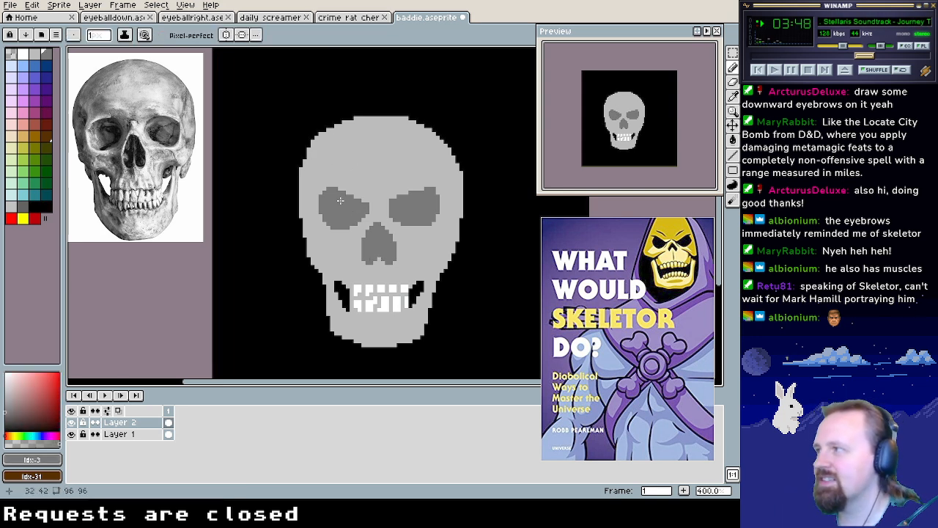
left_click(281, 184, "alt")
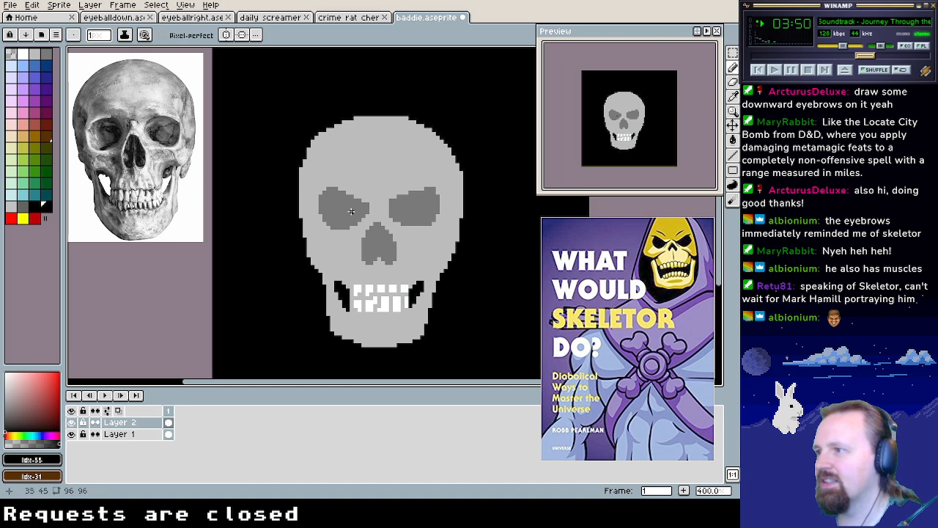
left_click_drag(342, 211, 344, 212)
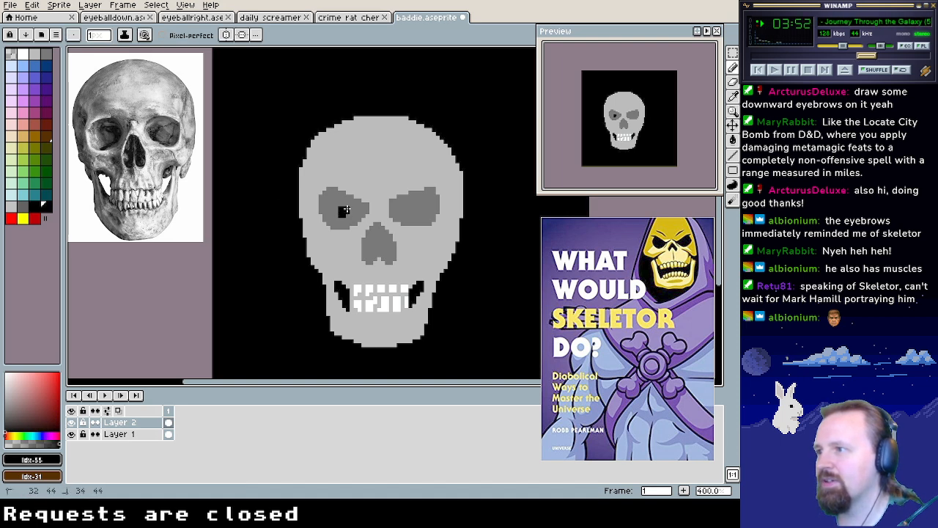
left_click(413, 210)
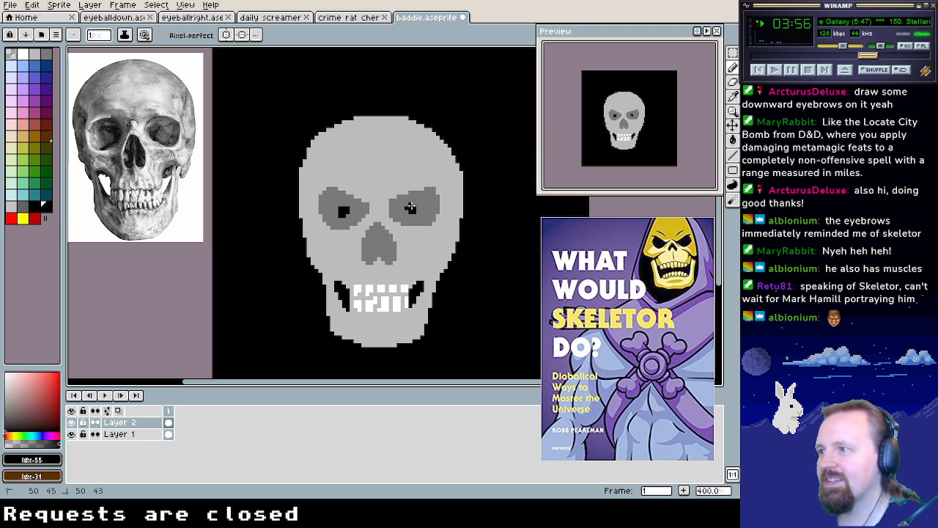
left_click(407, 206)
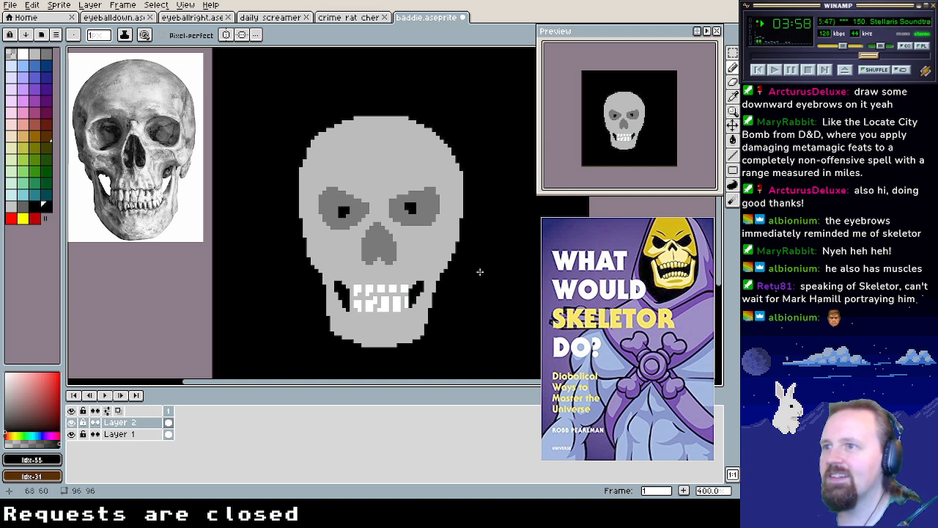
Erase the right pupil with the socket's medium grey and redraw it in black slightly lower, level with the left pupil
left_click(427, 202, "alt")
left_click_drag(415, 207, 410, 211)
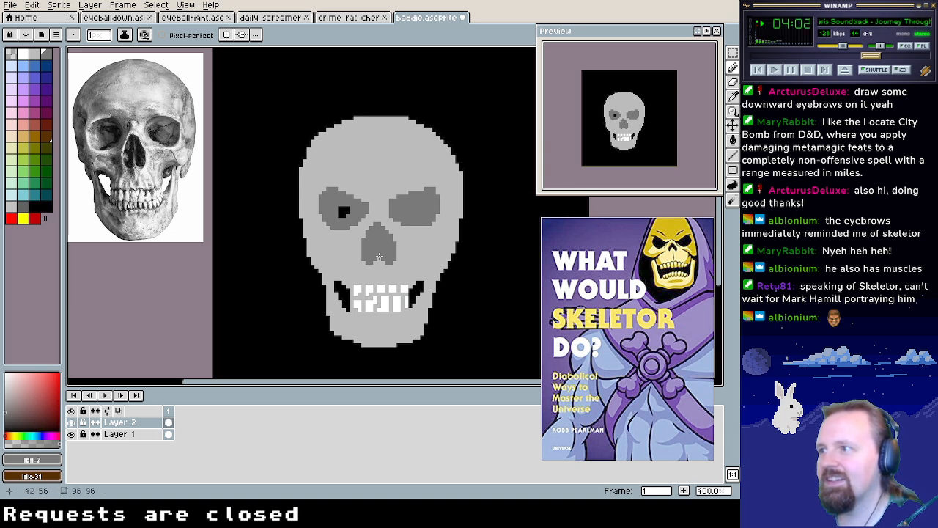
left_click(343, 210, "alt")
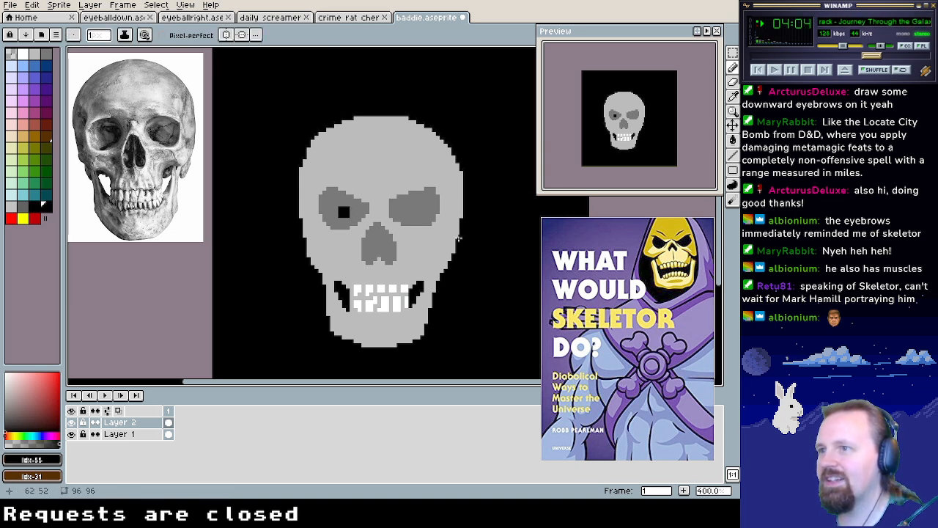
left_click(410, 210)
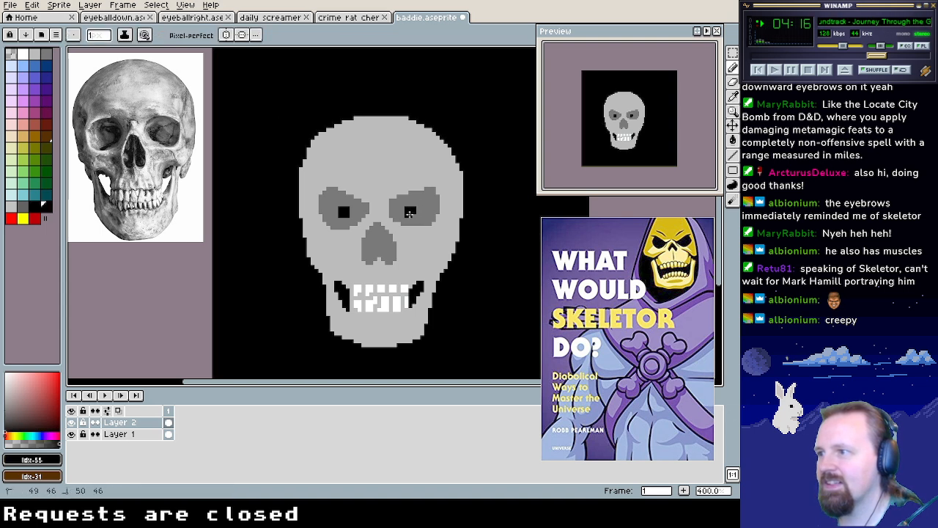
Reshape the right eye socket's slanted upper edge with sampled light and medium grey
left_click(410, 189, "alt")
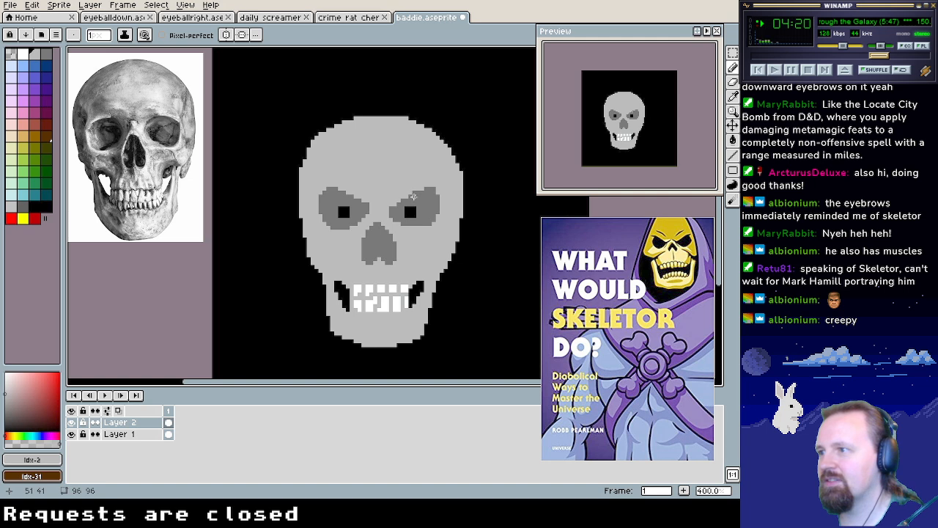
left_click(403, 200, "alt")
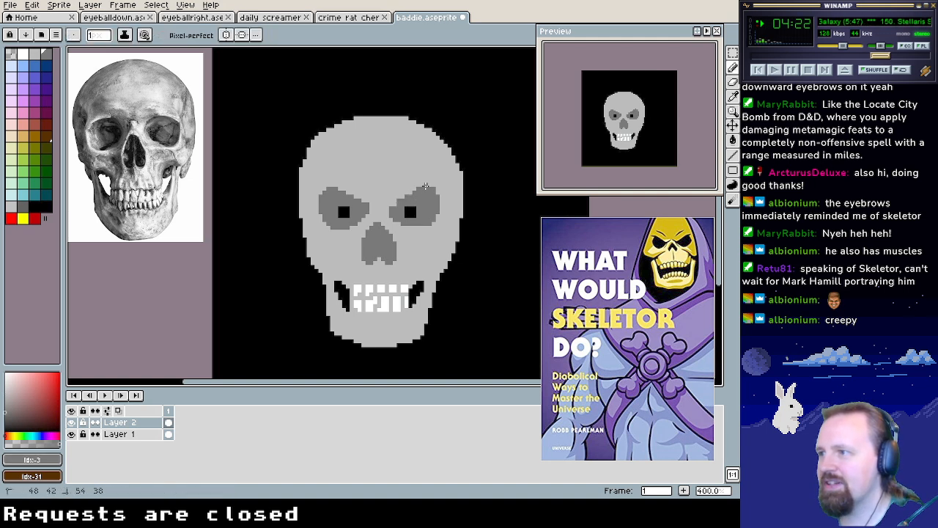
left_click(425, 182, "alt")
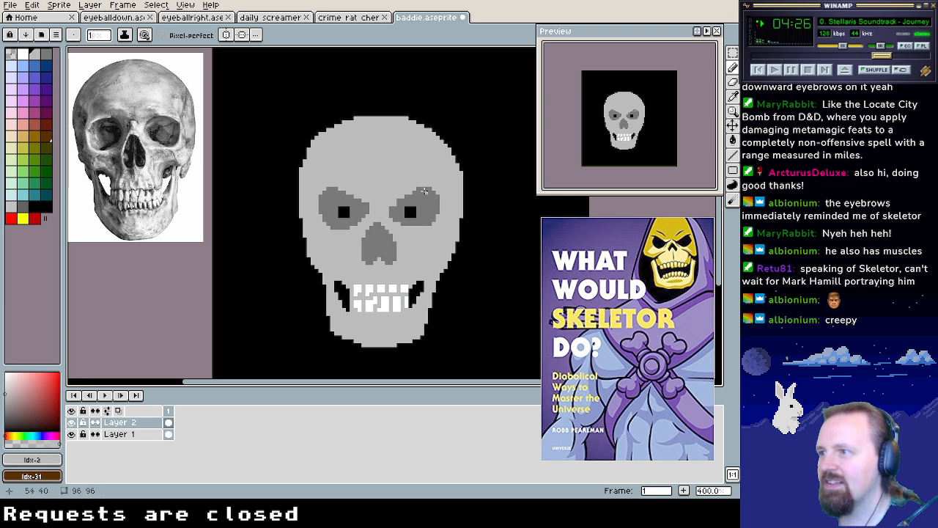
Draw medium-grey cracks running inward from the upper right and upper left edges of the cranium
left_click(422, 167, "alt")
mouse_move(432, 130)
left_mouse_down()
mouse_move(410, 152)
mouse_move(429, 136)
left_mouse_up()
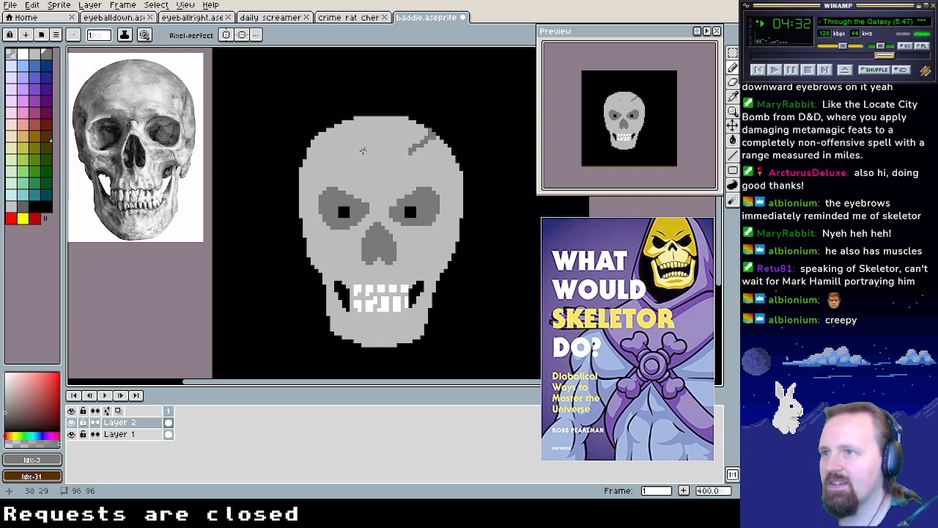
mouse_move(331, 129)
left_mouse_down()
mouse_move(347, 145)
mouse_move(328, 132)
left_mouse_up()
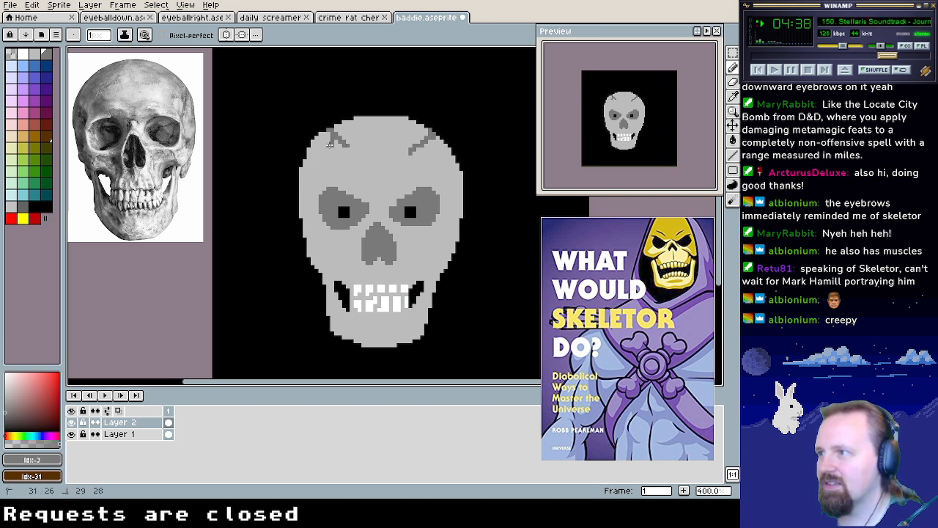
left_click_drag(343, 136, 327, 156)
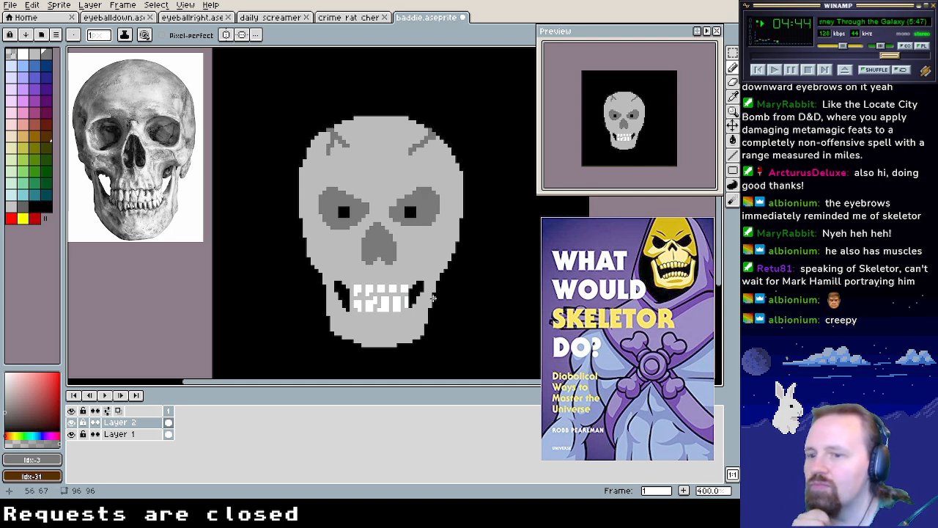
Sample black and draw a line across the whole mouth to separate the lower jaw from the skull
left_click(462, 306, "alt")
mouse_move(434, 301)
left_mouse_down()
mouse_move(349, 302)
mouse_move(321, 293)
mouse_move(340, 303)
left_mouse_up()
key("m")
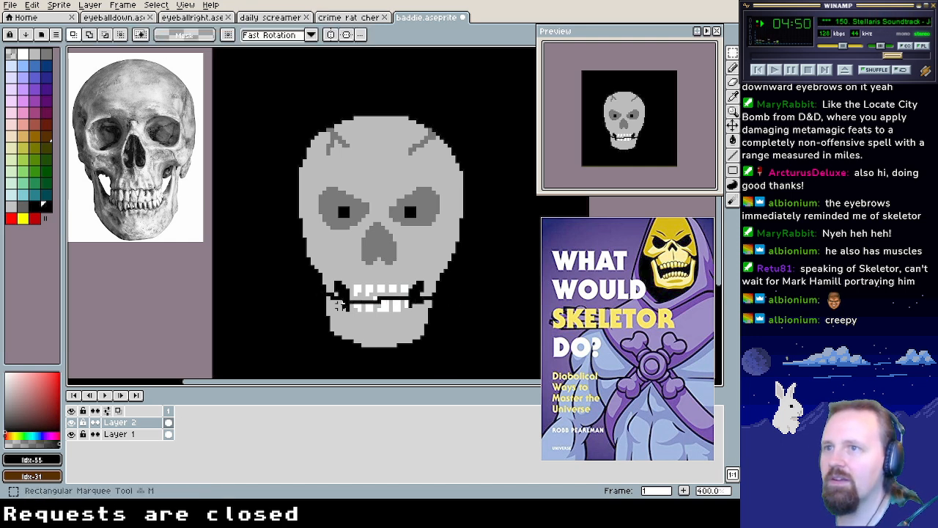
Fill the separated lower jaw and each of its remaining teeth with black using the Paint Bucket
key("w")
left_click(417, 312)
key("Delete")
left_click(388, 310)
left_click(360, 308)
left_click(370, 308)
left_click(396, 305)
left_click(405, 304)
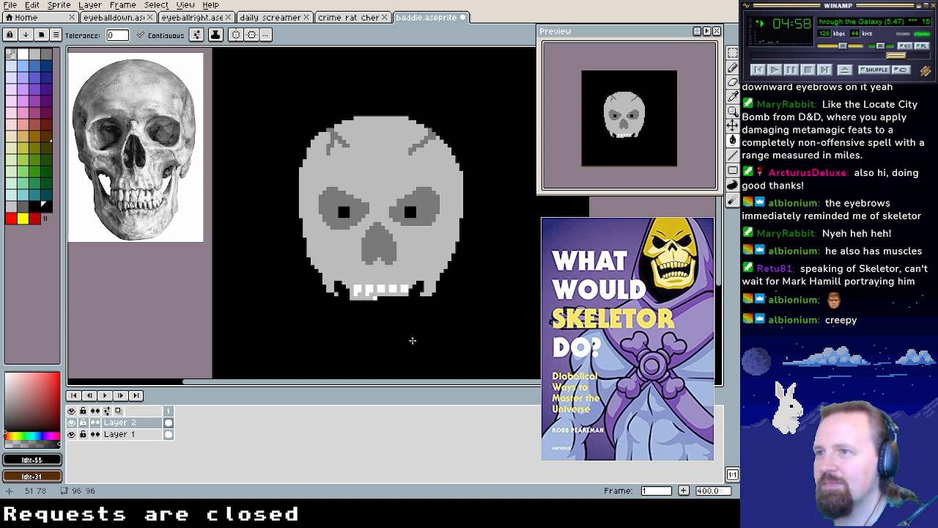
Sample white from the teeth and extend the upper teeth downward into long, uneven fangs with the Pencil
left_click(368, 289, "alt")
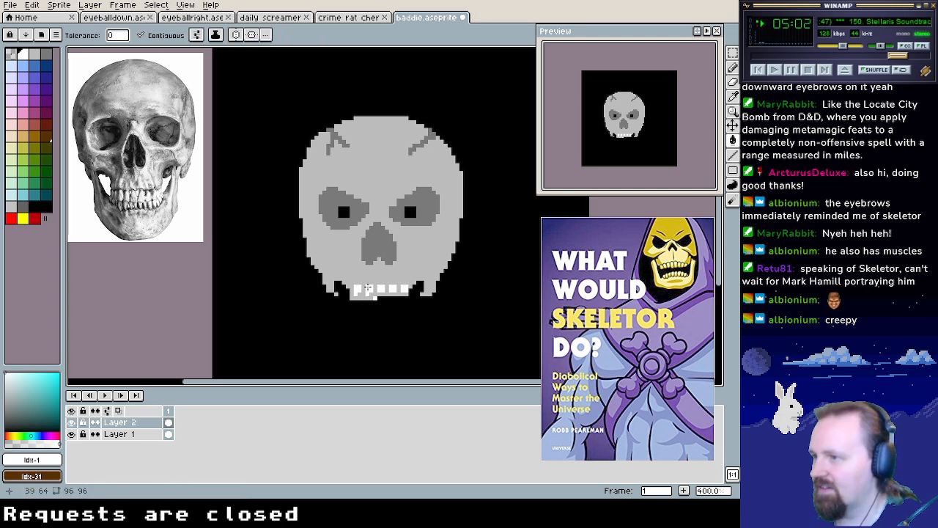
key("m")
key("b")
mouse_move(367, 290)
left_mouse_down()
mouse_move(371, 290)
mouse_move(353, 291)
mouse_move(354, 311)
mouse_move(357, 293)
mouse_move(392, 288)
mouse_move(382, 289)
mouse_move(382, 308)
mouse_move(378, 291)
mouse_move(404, 301)
left_mouse_up()
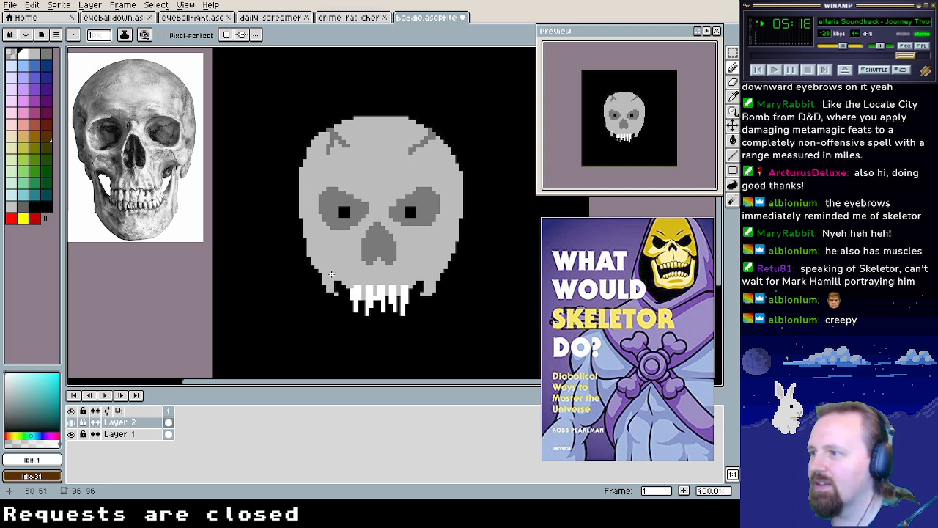
Try a detached crescent-shaped lower jaw in light grey beneath the fangs, and undo it
left_click(331, 274, "alt")
mouse_move(330, 326)
left_mouse_down()
mouse_move(359, 339)
mouse_move(403, 340)
mouse_move(433, 321)
mouse_move(396, 338)
mouse_move(335, 325)
mouse_move(402, 333)
mouse_move(352, 341)
mouse_move(362, 334)
left_mouse_up()
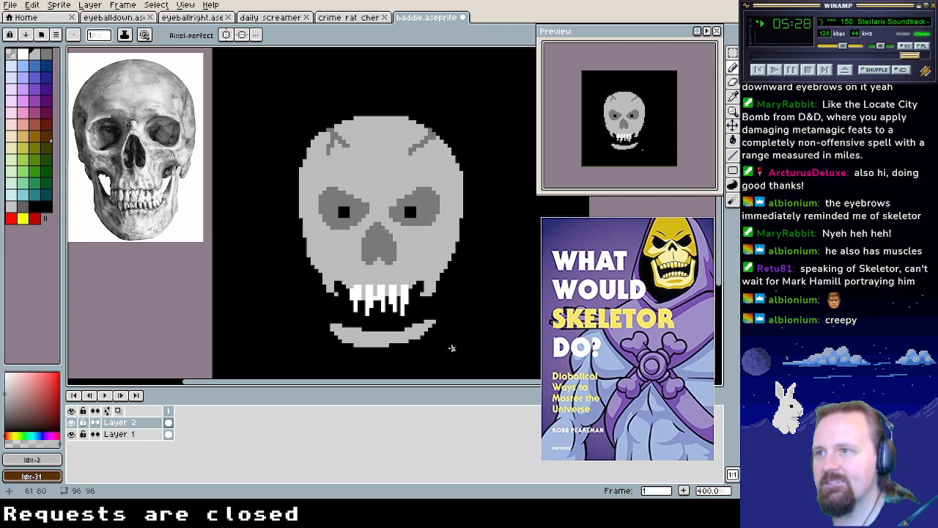
key("ctrl+z")
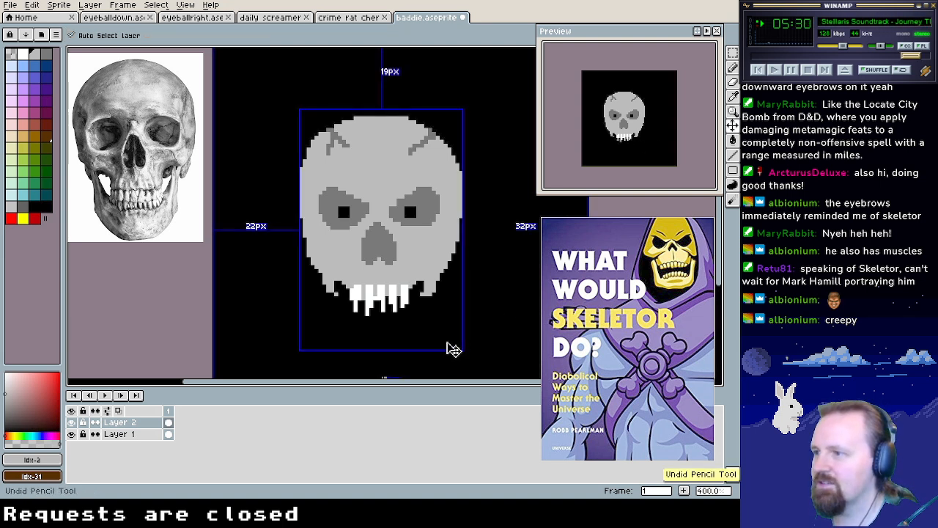
key("ctrl+z")
key("ctrl+y")
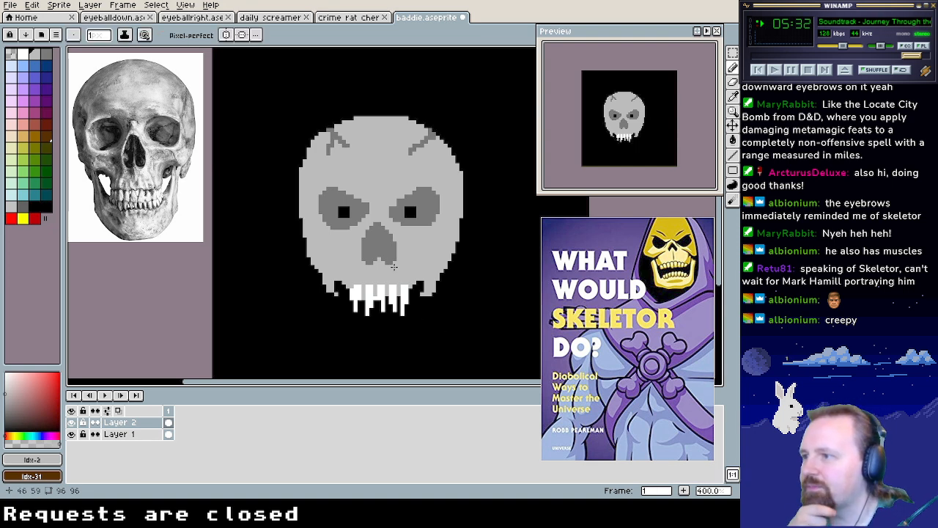
left_click(344, 212, "alt")
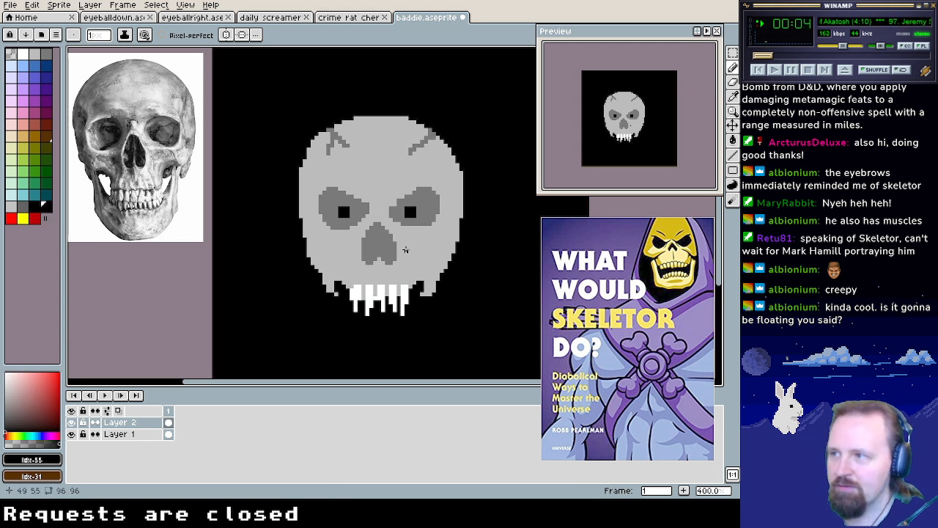
Switch to the eyeballright.aseprite sprite and play its looping animation to examine the motion
left_click(187, 18)
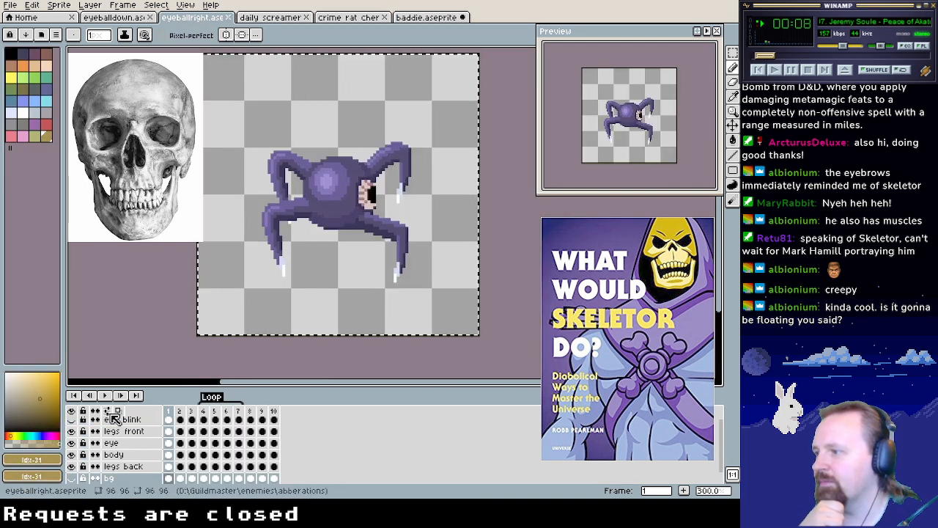
left_click(204, 413)
left_click(107, 396)
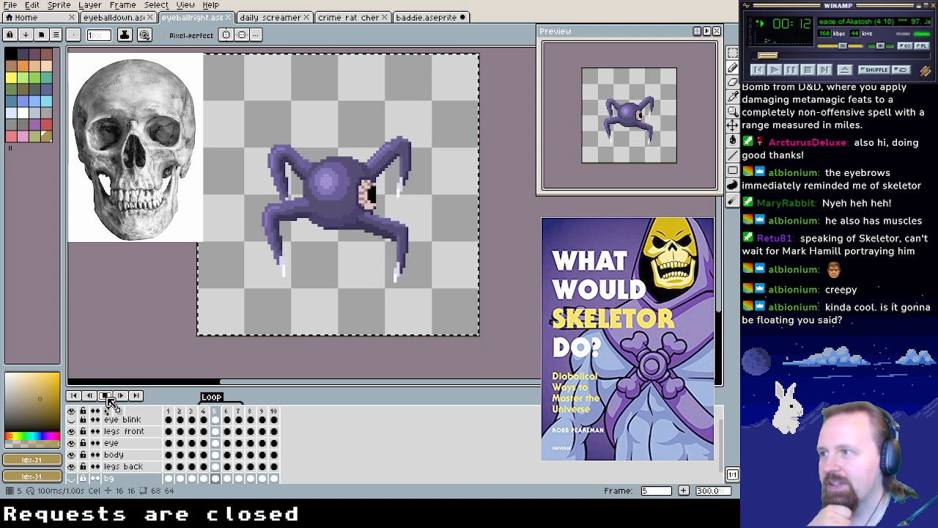
Stop the playback, switch to eyeballdown.aseprite and briefly play its animation
left_click(107, 397)
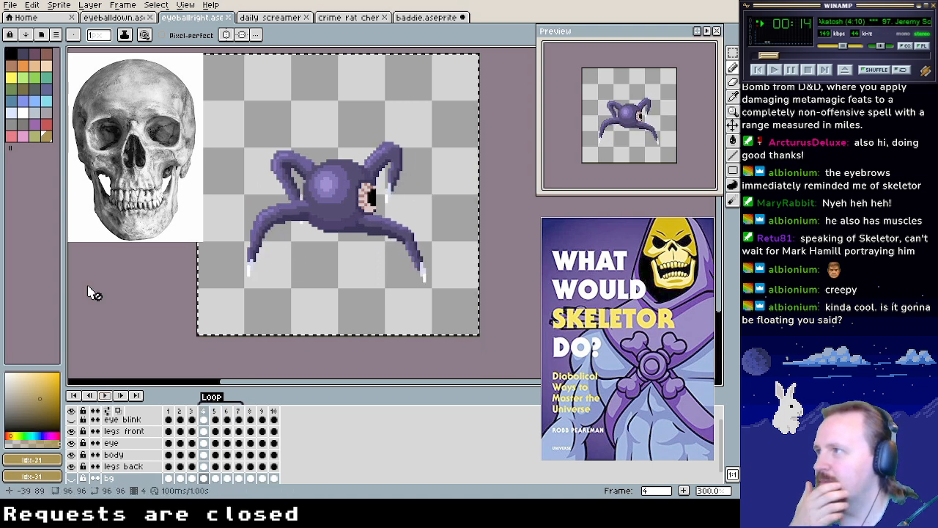
left_click(123, 17)
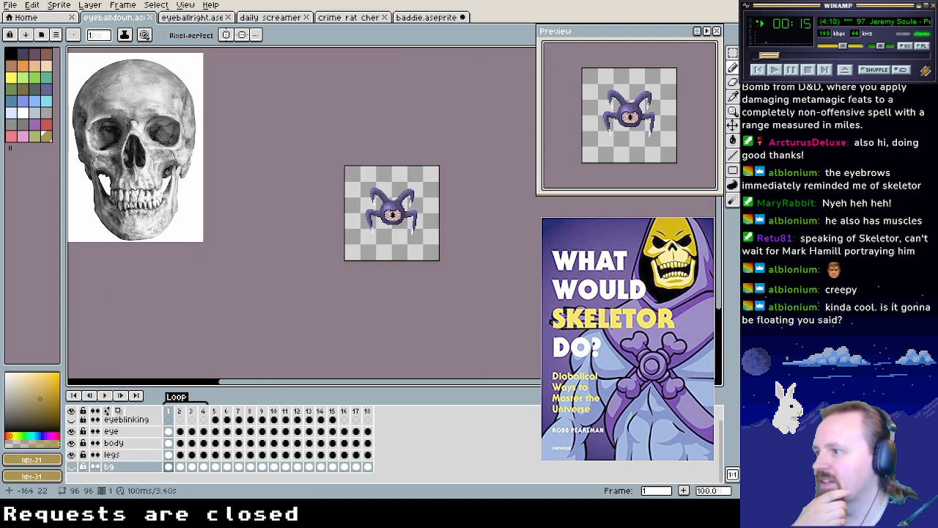
left_click(107, 397)
left_click(107, 397)
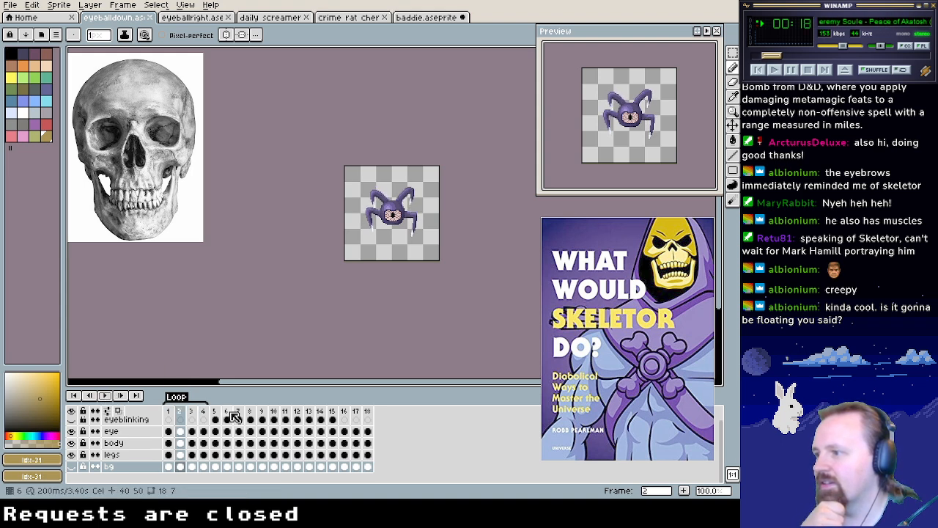
Step through the eyeballdown animation one frame at a time from frame 5 through frame 18 and back to frame 1
left_click(216, 414)
key("Right")
key("Right")
key("Right")
key("Right")
key("Right")
key("Right")
key("Right")
key("Right")
key("Right")
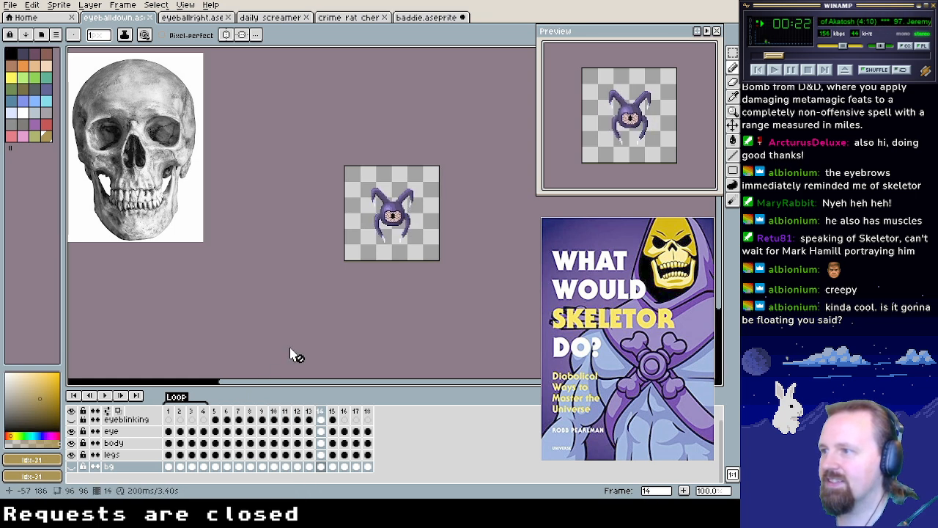
key("Right")
key("Right")
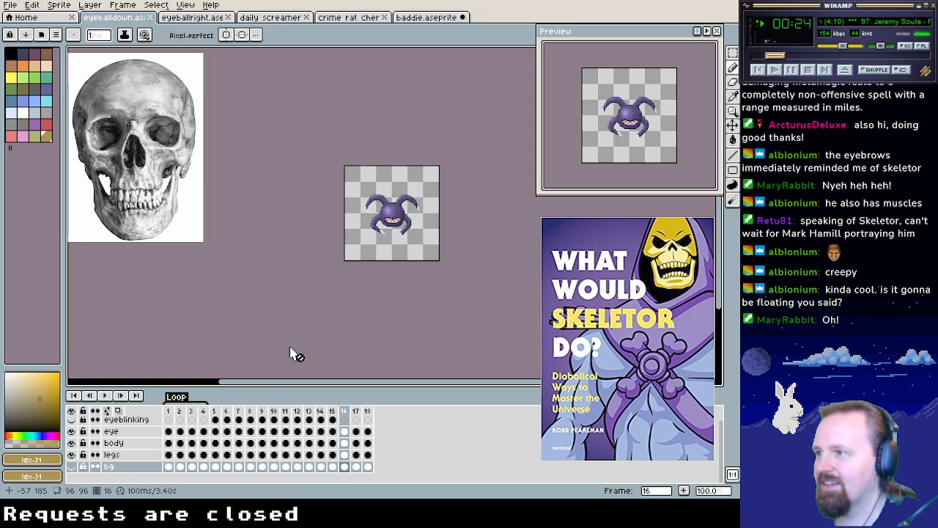
key("Right")
key("Right")
key("Right")
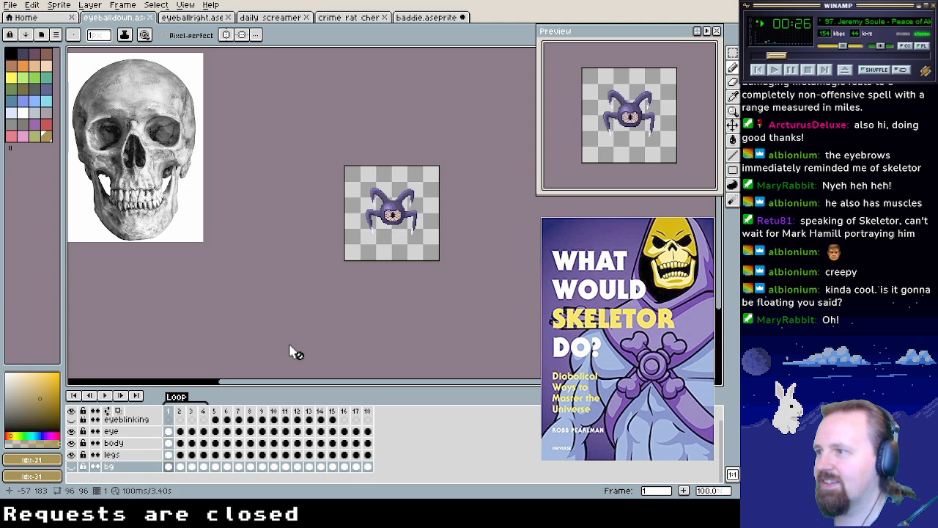
Compare the skull in baddie.aseprite with a close-up of the first frame of eyeballdown.aseprite
left_click(424, 17)
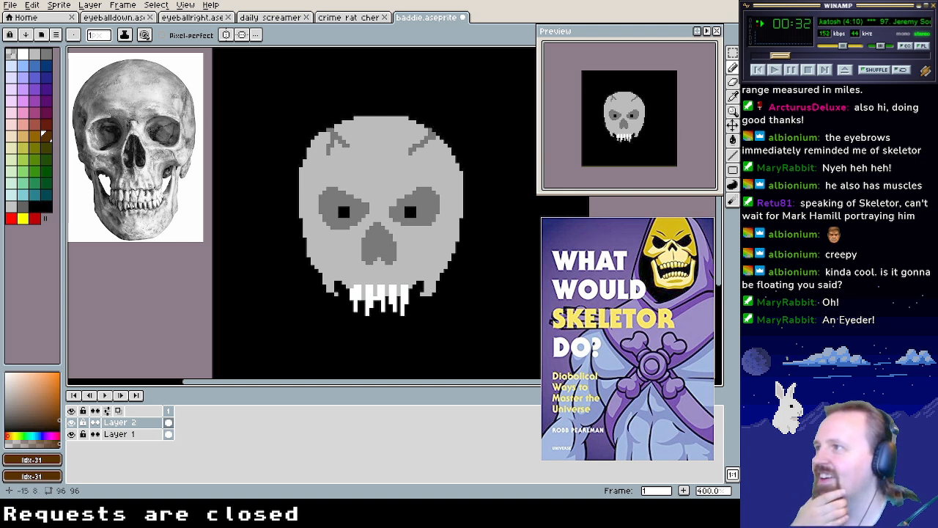
left_click(182, 18)
left_click(126, 18)
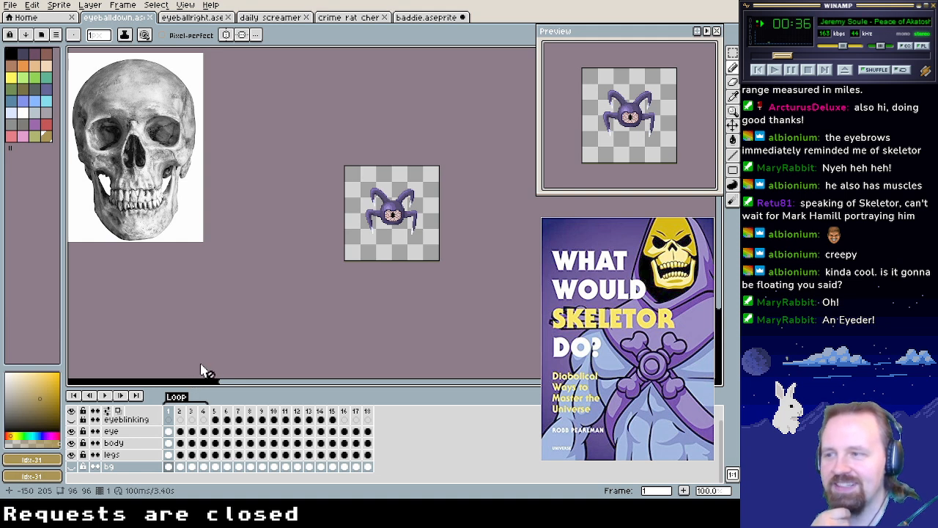
key("ctrl")
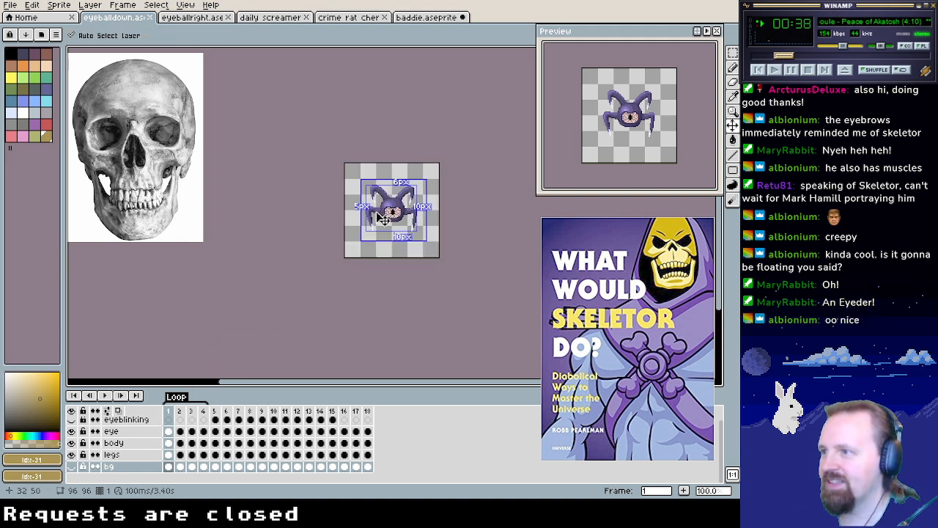
scroll(382, 218, "up", 5)
left_click_drag(460, 235, 329, 261)
scroll(329, 261, "down", 1)
key("ctrl")
left_click_drag(452, 281, 429, 271)
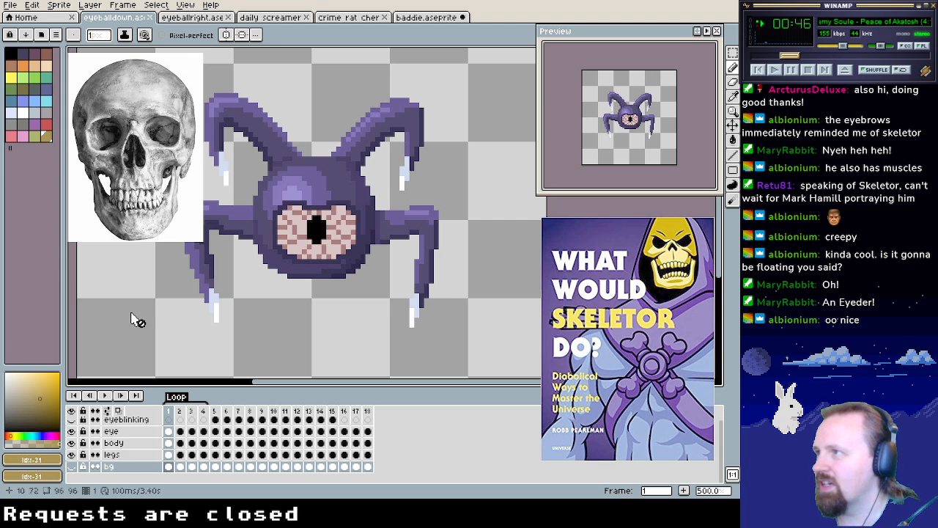
left_click(421, 17)
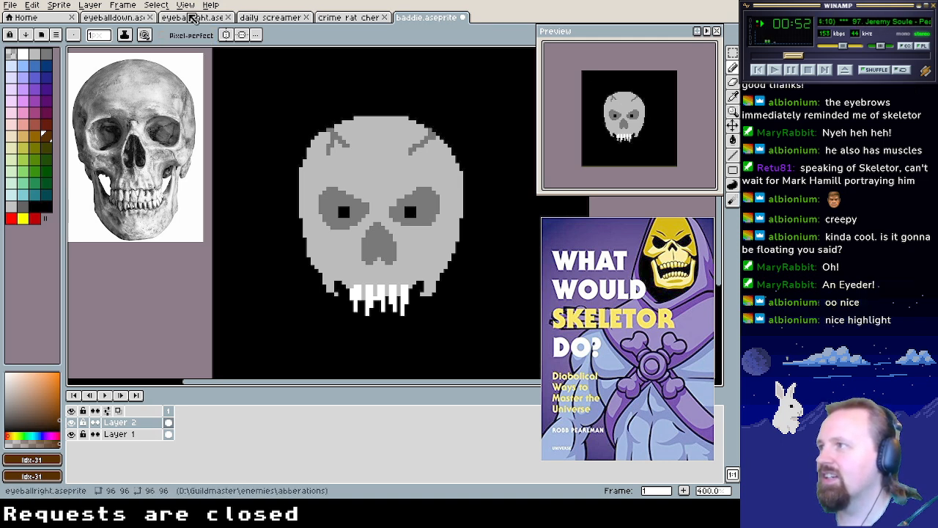
left_click(104, 18)
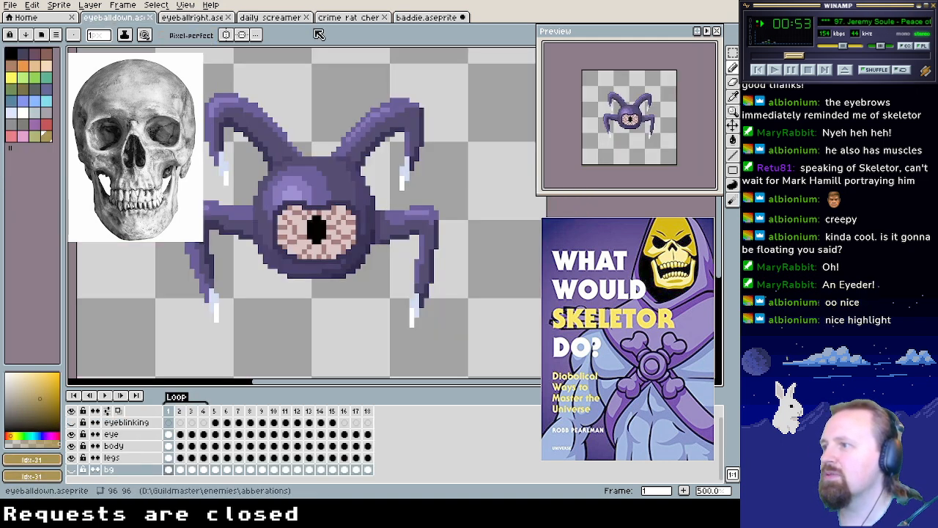
Return to baddie.aseprite and extend the pointed bone tips on both sides of the fangs with the skull's light grey
left_click(424, 19)
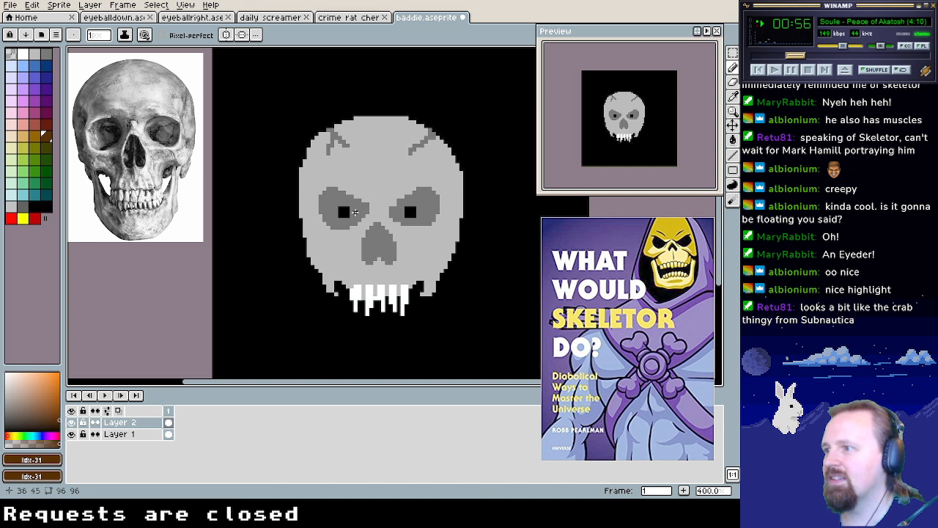
left_click(398, 192, "alt")
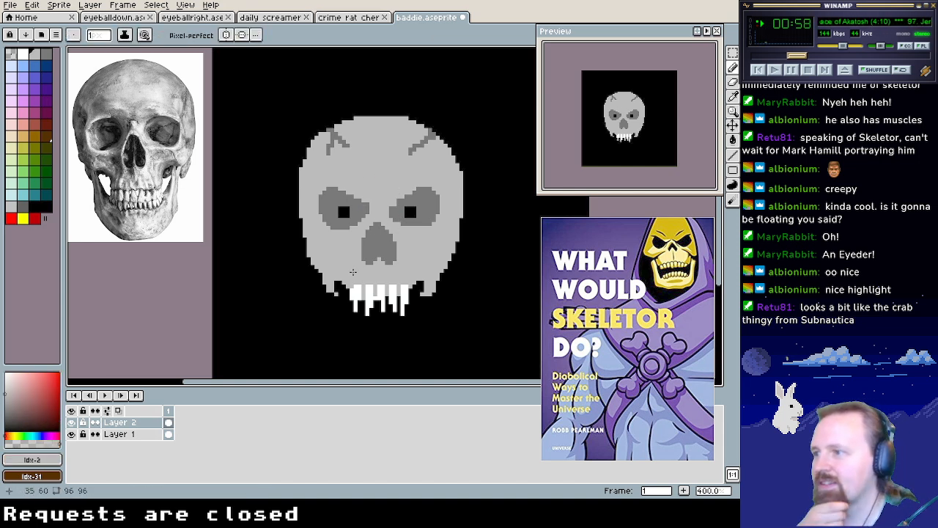
left_click(335, 287)
left_click(334, 295)
left_click(417, 294)
left_click(427, 297)
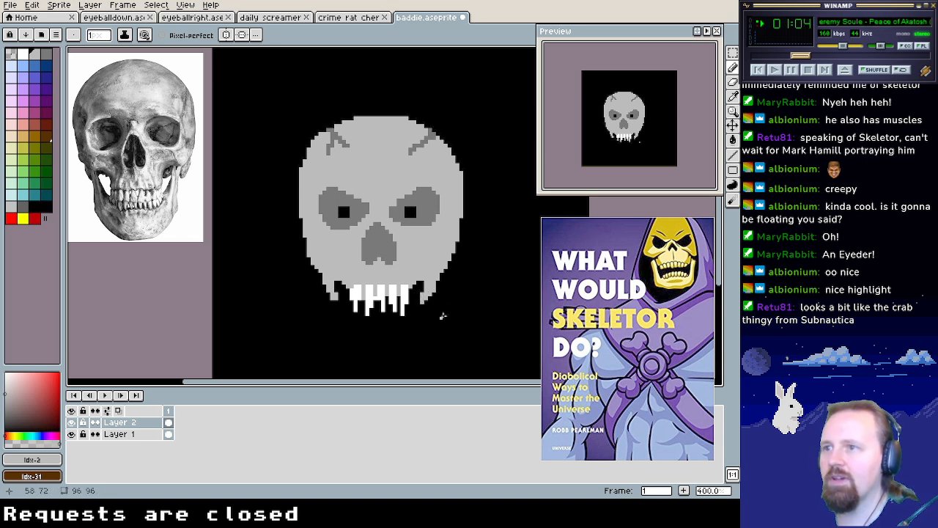
scroll(450, 296, "down", 1)
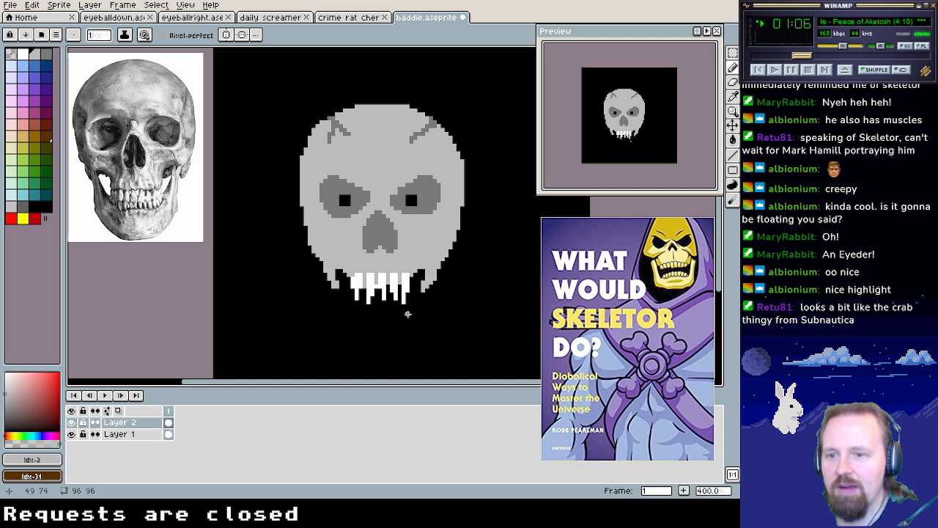
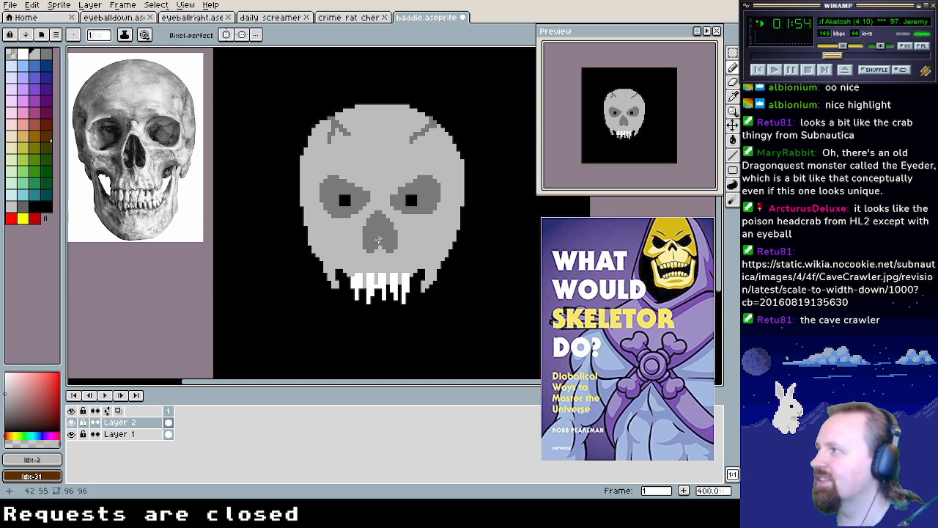
Shorten the nose cavity by painting over its lower part with the skull's light grey
left_click(374, 251, "alt")
left_click(376, 250, "alt")
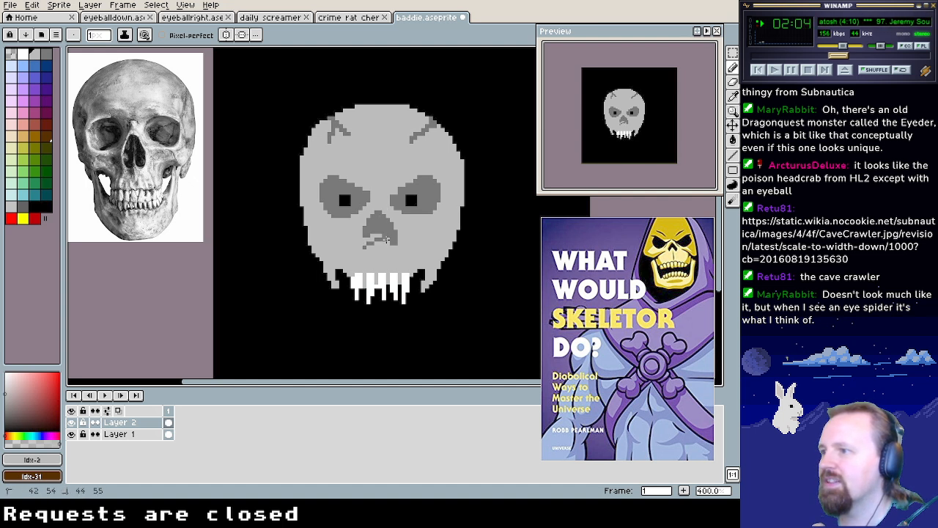
mouse_move(397, 240)
left_mouse_down()
mouse_move(359, 251)
mouse_move(396, 240)
left_mouse_up()
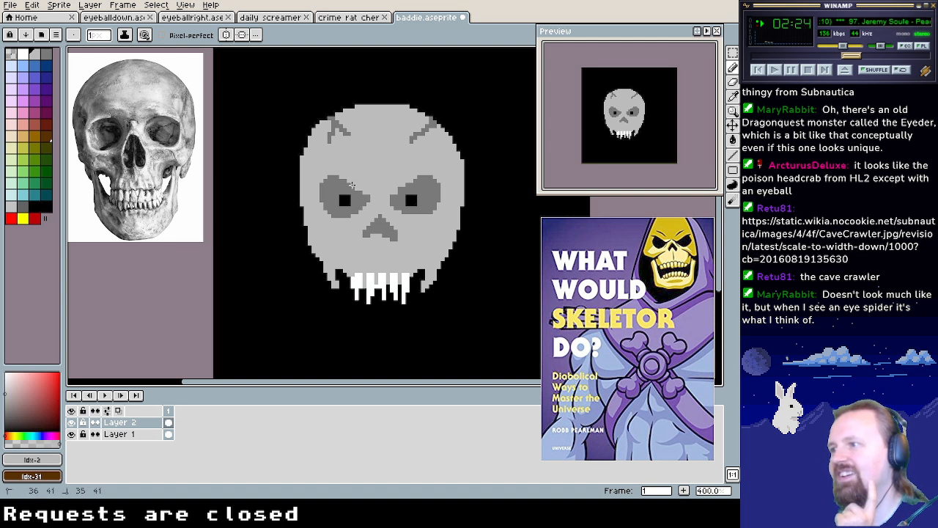
Touch up the eye sockets' upper edges with light grey and flatten both black pupils by covering their tops with the socket's dark grey
left_click(398, 189)
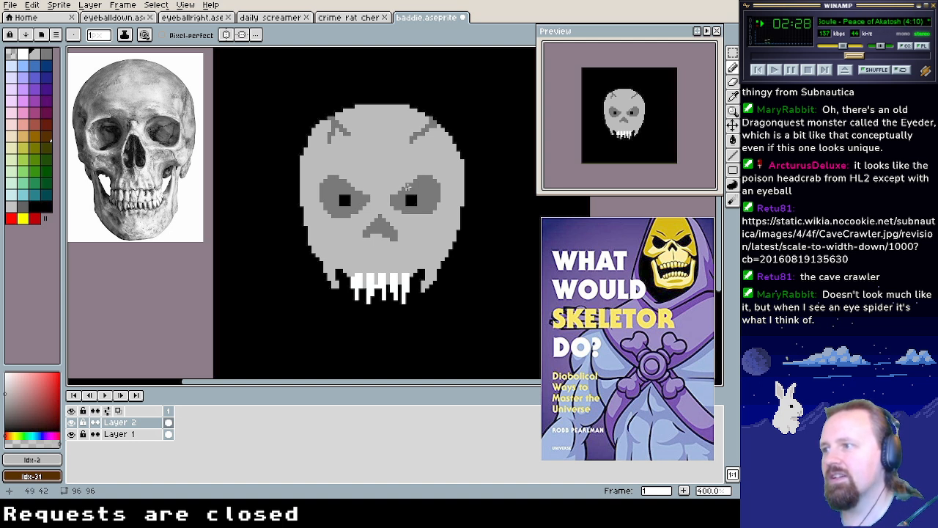
left_click(408, 182)
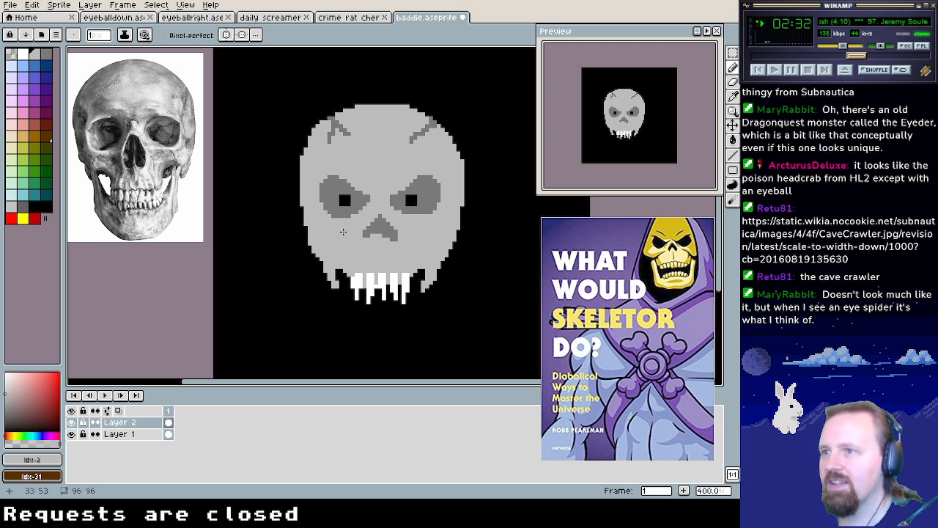
left_click(352, 192, "alt")
mouse_move(349, 196)
left_mouse_down()
mouse_move(341, 198)
mouse_move(349, 204)
left_mouse_up()
left_click(345, 204, "alt")
left_click(421, 185, "alt")
mouse_move(414, 194)
left_mouse_down()
mouse_move(406, 196)
mouse_move(417, 197)
left_mouse_up()
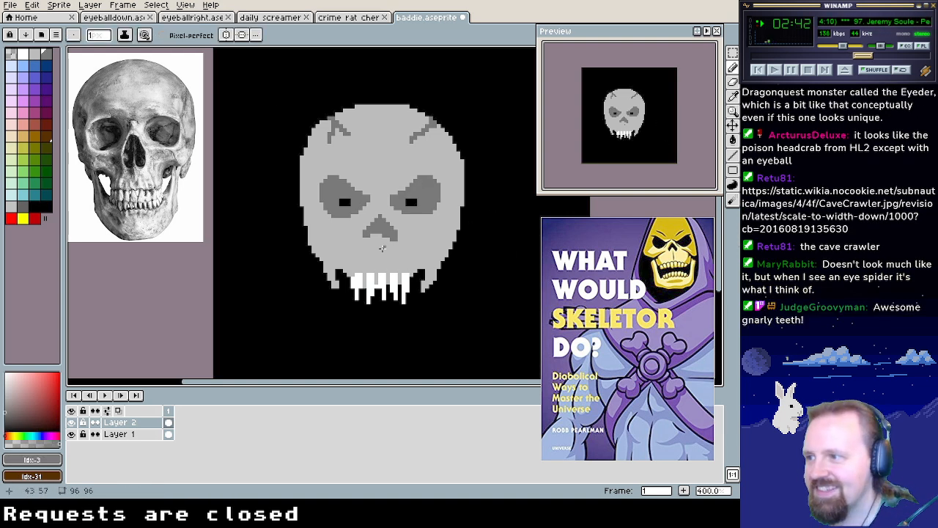
Lower the gum line over the tops of the fangs with light grey and paint out the leftmost fang in black
left_click(376, 279, "alt")
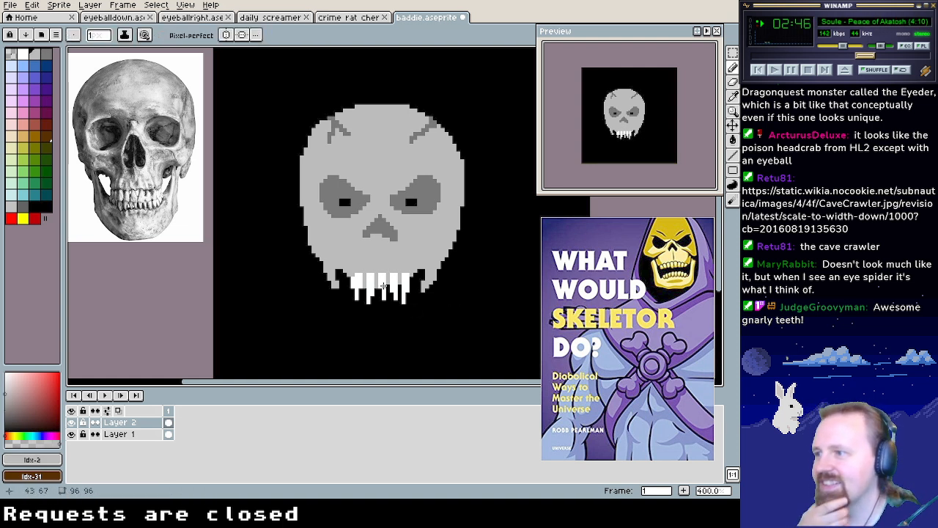
left_click(350, 273, "alt")
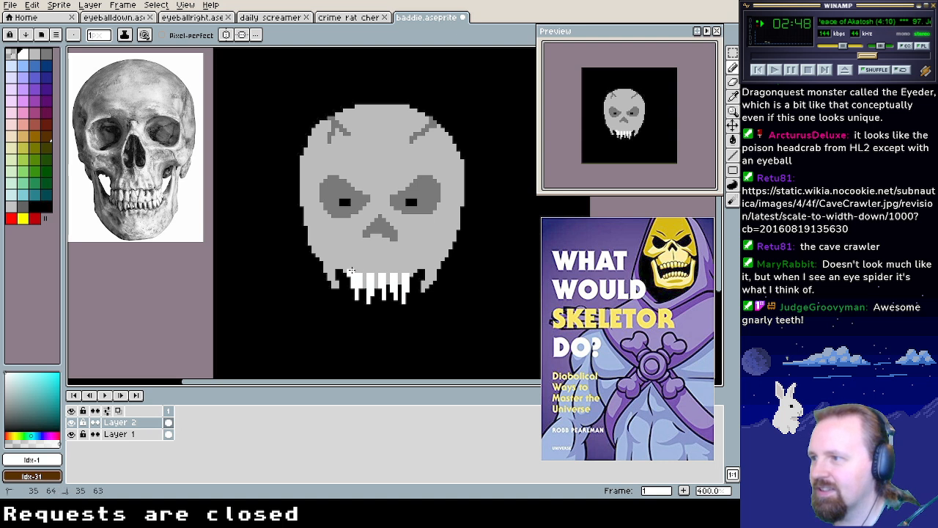
left_click(350, 272)
left_click(368, 269, "alt")
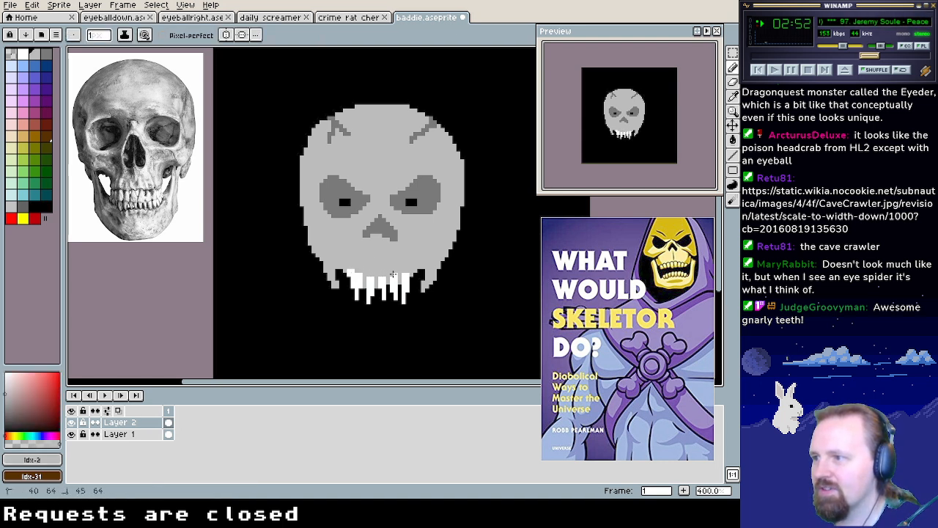
left_click(352, 290, "alt")
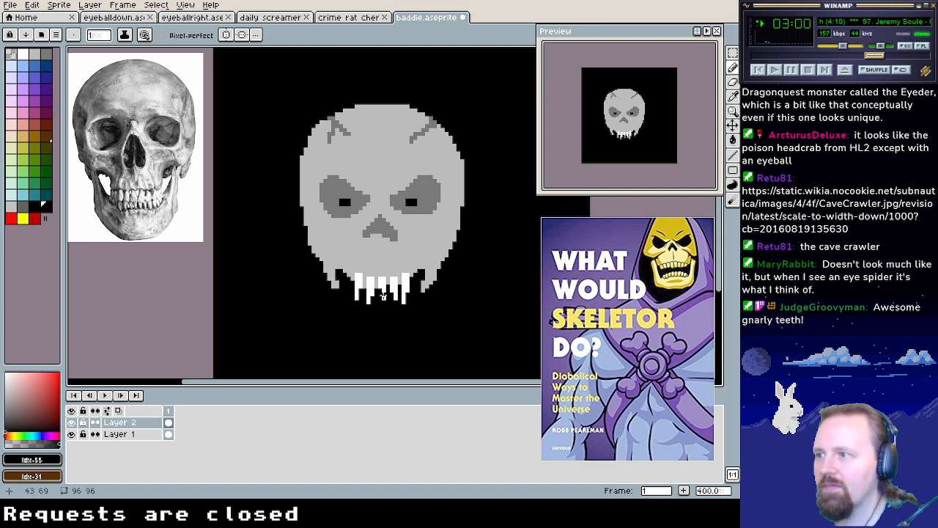
Sample white from the fangs and draw additional fangs at both ends of the upper row
left_click(358, 278, "alt")
left_click_drag(351, 272, 340, 288)
left_click_drag(417, 275, 416, 290)
left_click(416, 279)
left_click_drag(340, 273, 340, 279)
Clean up the gums and gaps around the new outer fangs with light grey and black
left_click(341, 278, "alt")
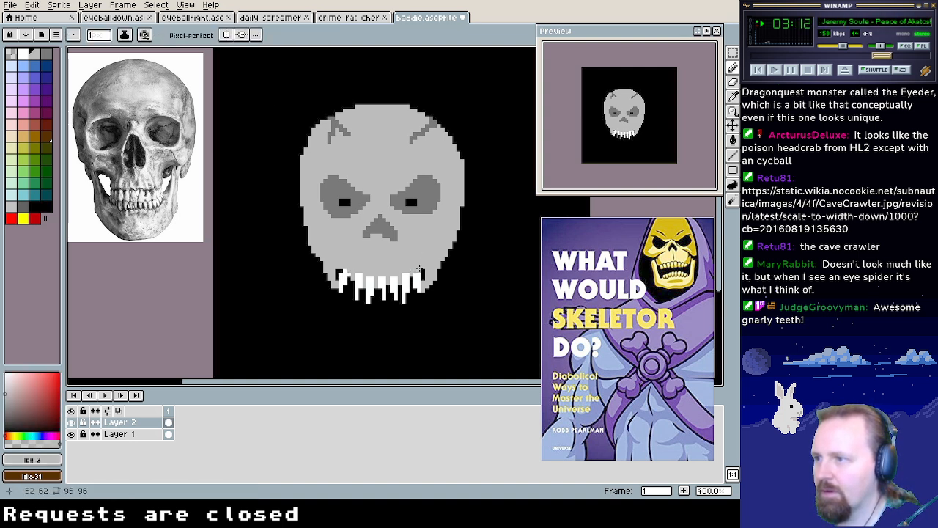
left_click(423, 272, "alt")
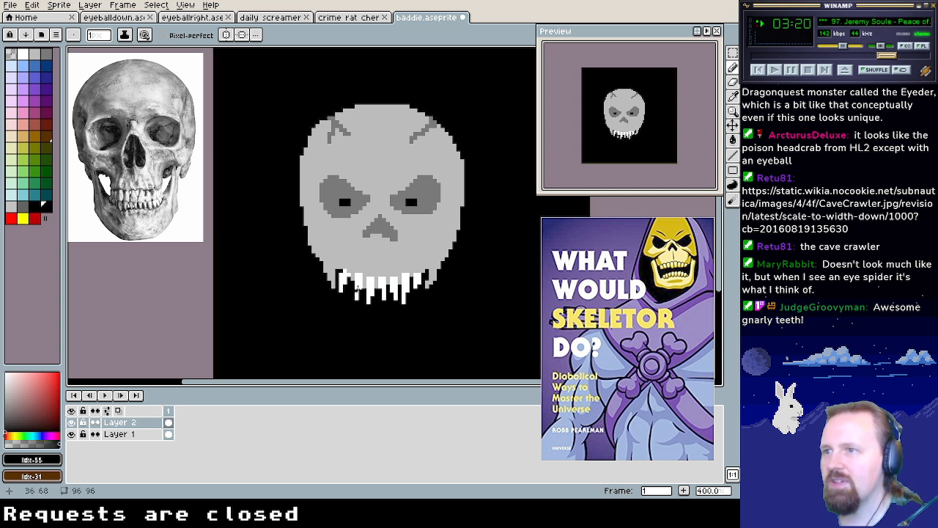
left_click(340, 279, "alt")
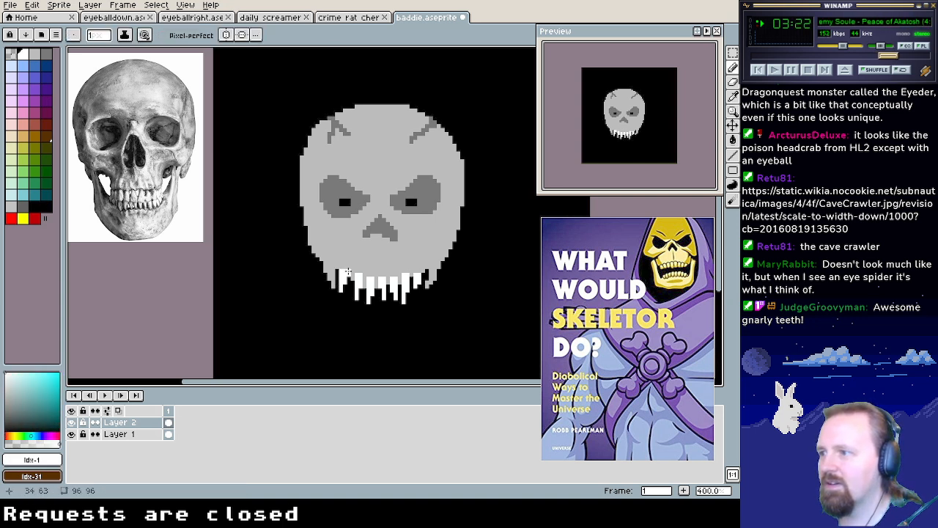
left_click(349, 274, "alt")
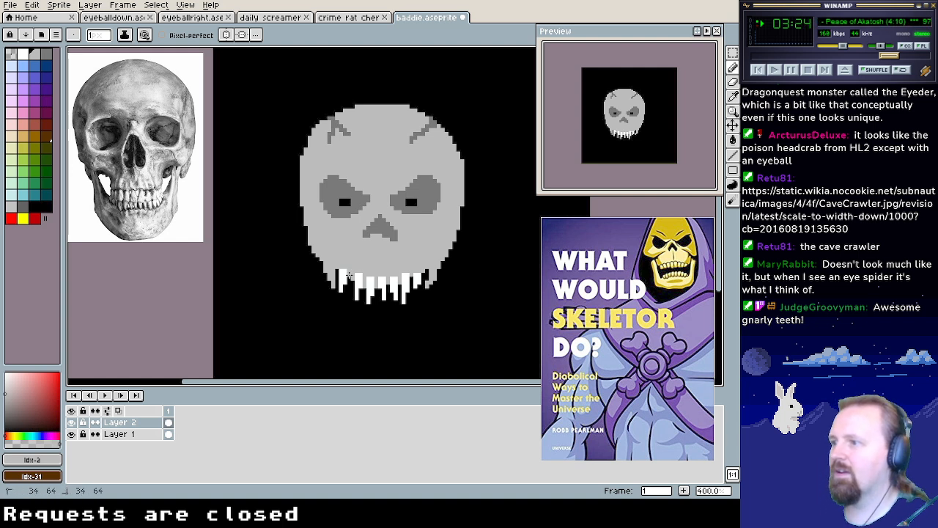
Recolour the white upper fangs pale yellow with the Paint Bucket, undoing the fill that spills into the surrounding black area
left_click(11, 147)
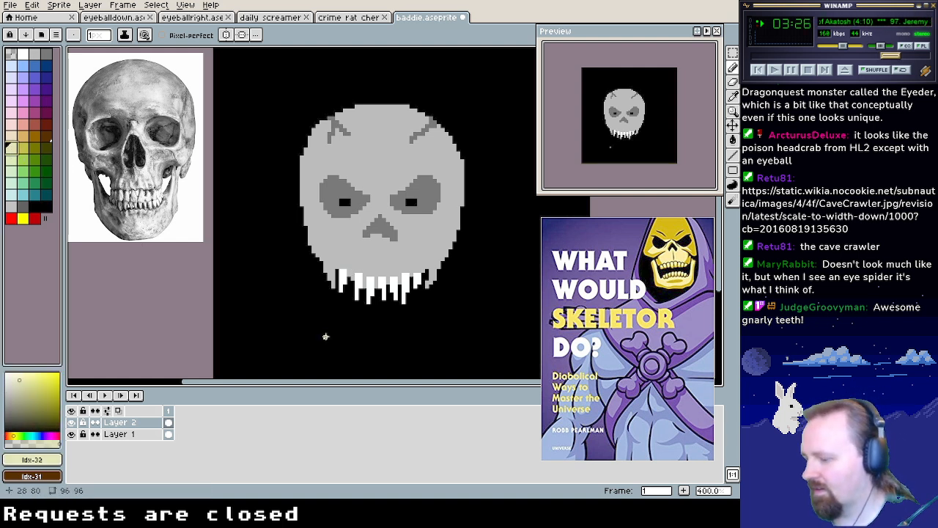
key("g")
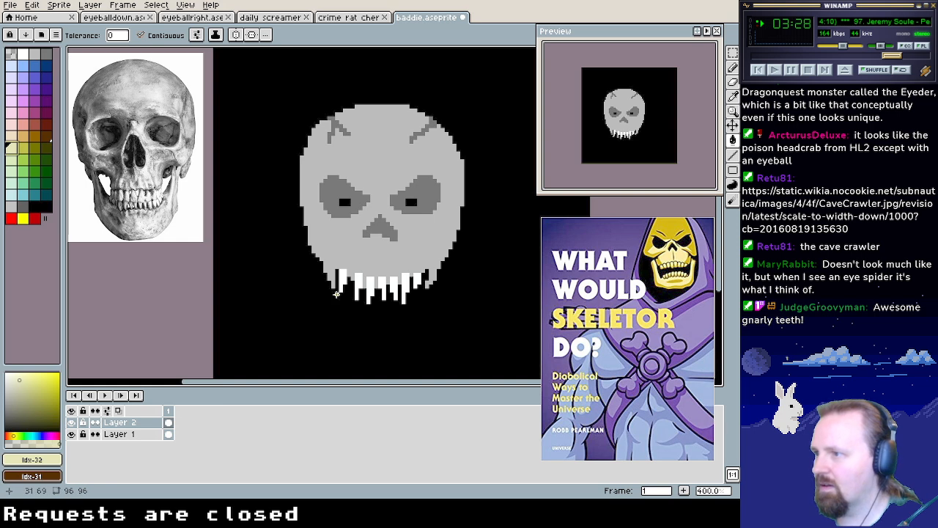
left_click(342, 282)
left_click(358, 287)
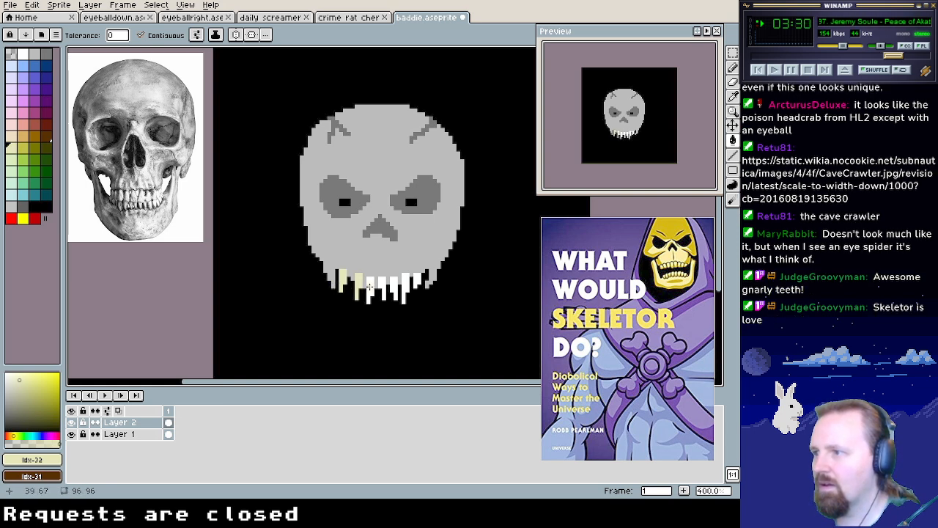
left_click(369, 285)
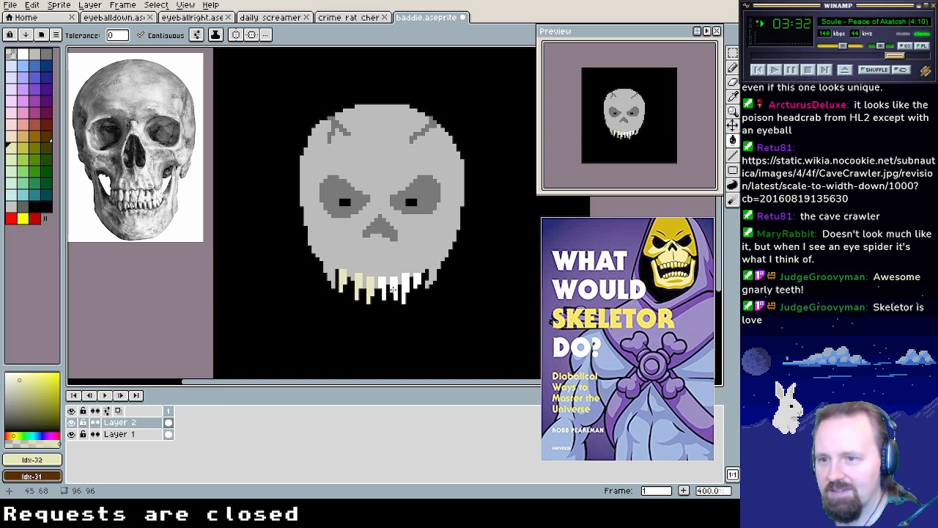
left_click(384, 287)
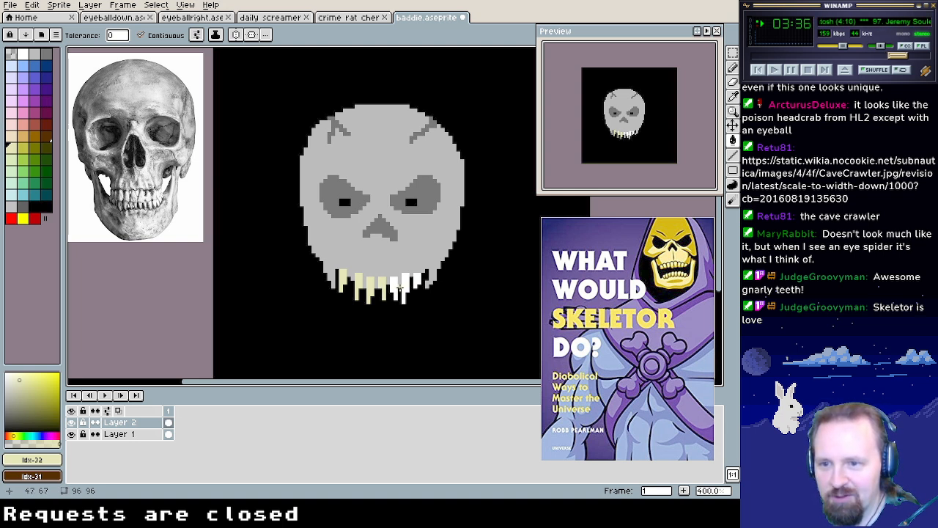
left_click(401, 285)
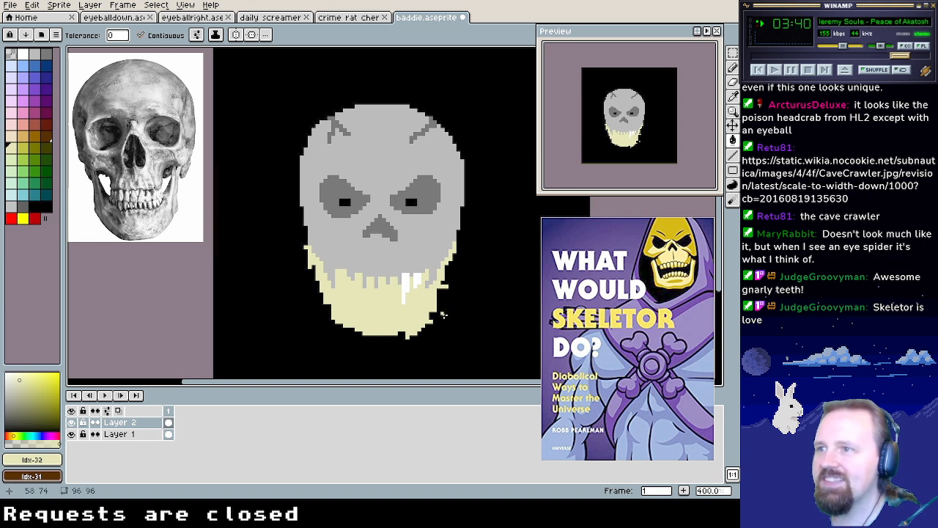
key("ctrl+z")
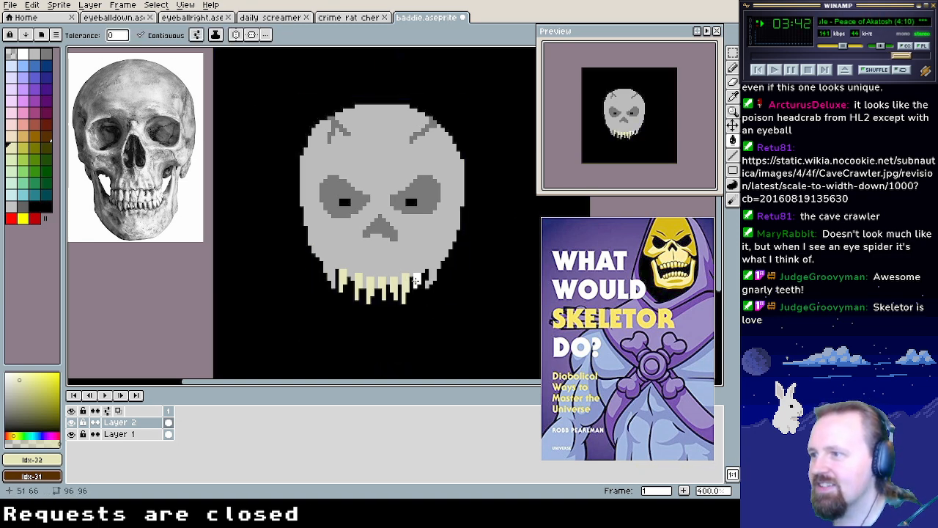
Toggle the visibility of Layer 2 and Layer 1 to check which layer holds the black areas around the teeth
left_click(72, 423)
left_click(71, 423)
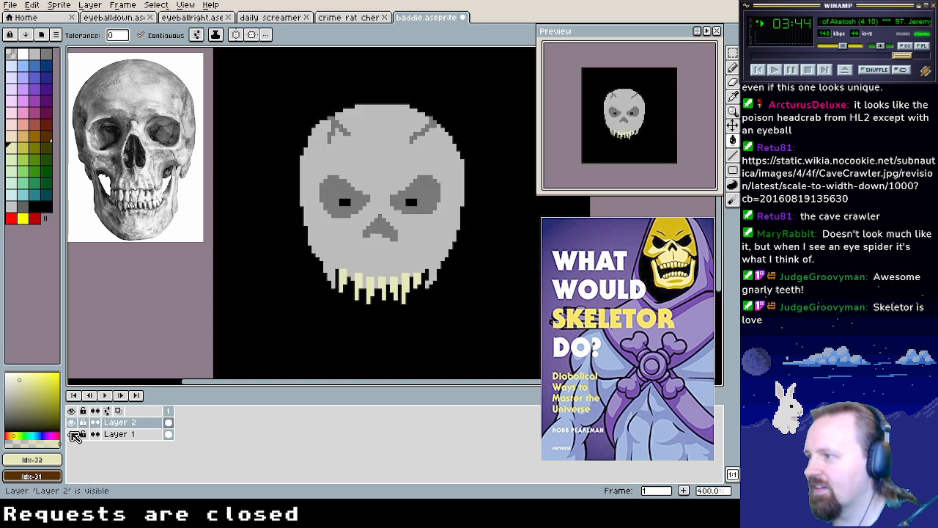
left_click(72, 434)
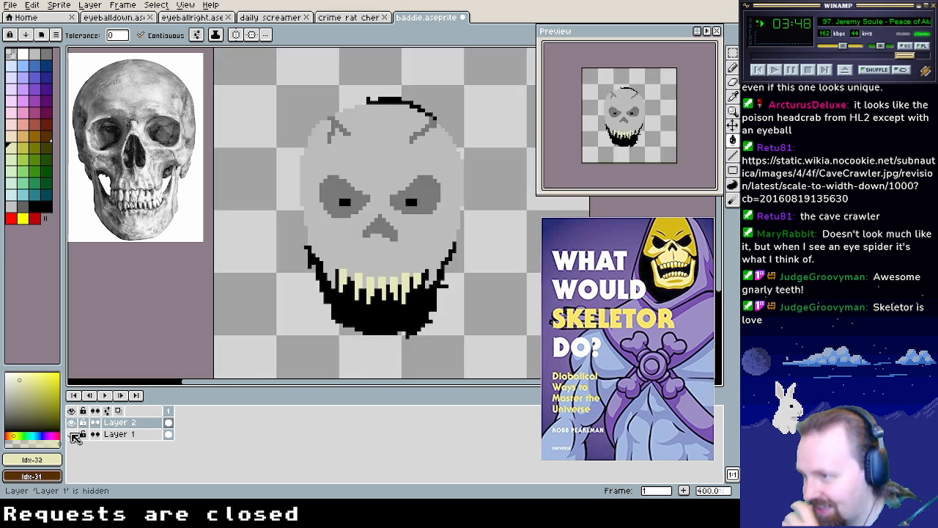
left_click(72, 434)
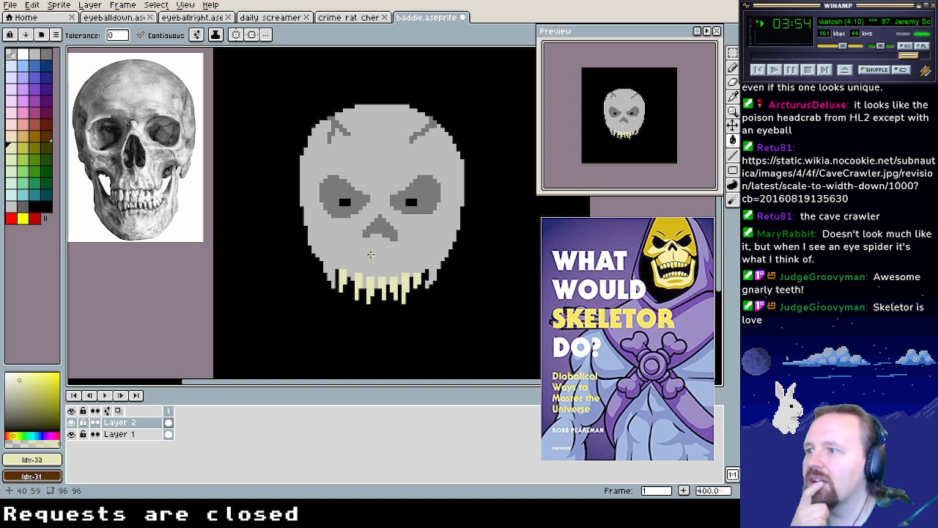
left_click(376, 251, "alt")
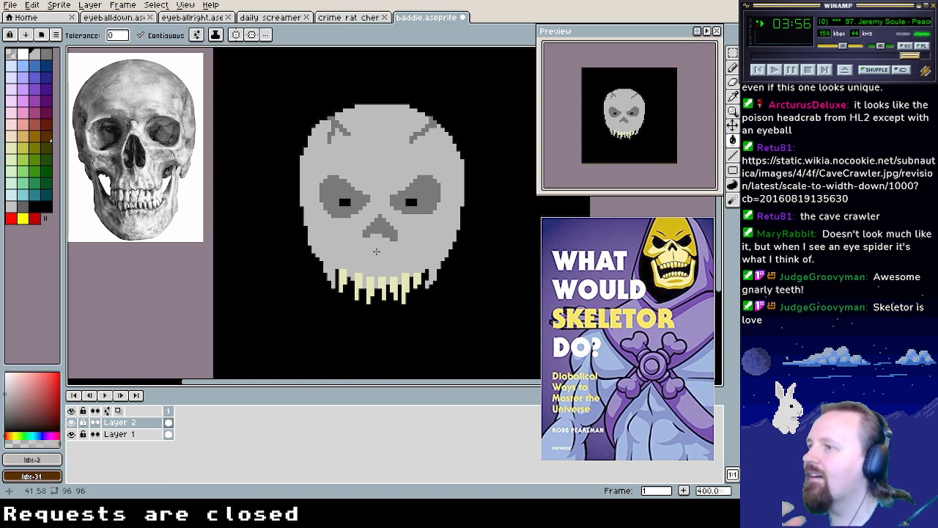
key("]")
left_click(380, 253)
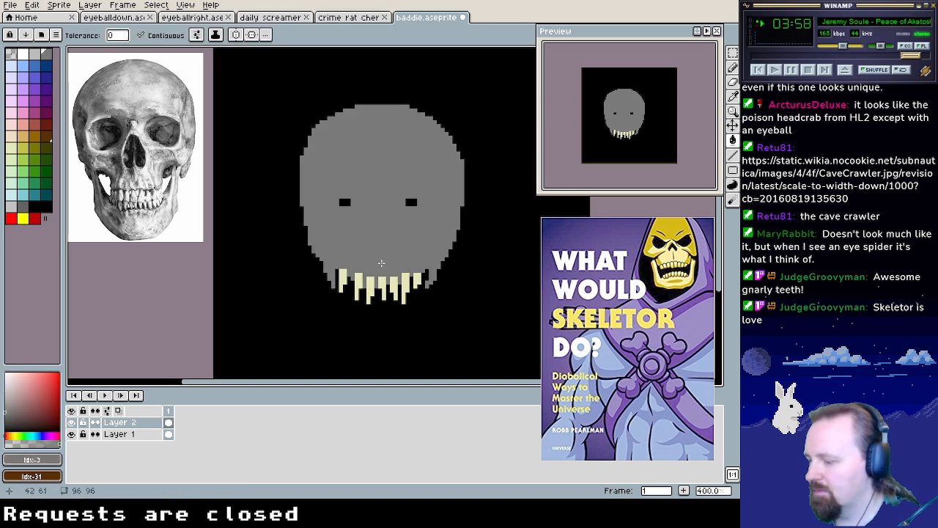
key("ctrl+z")
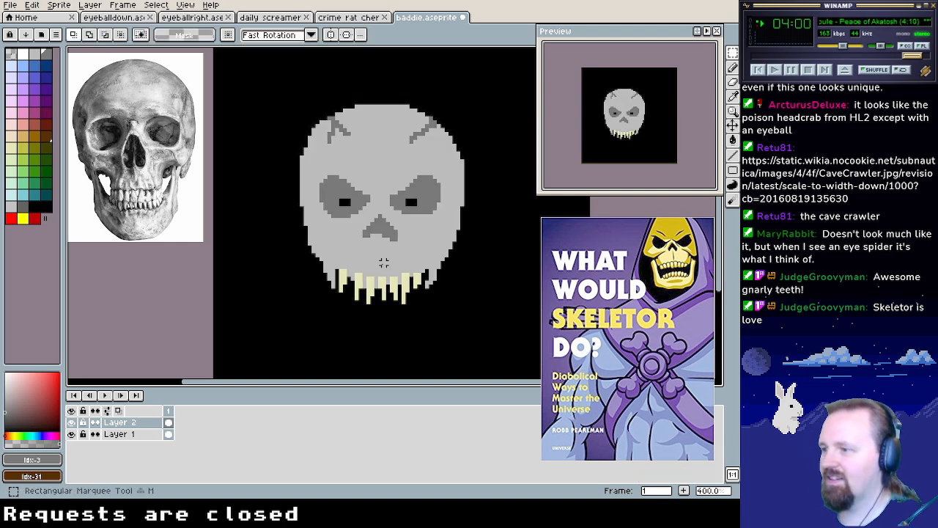
Try dark grey marks around the nose and mouth: a vertical line, a curved frown and a short dash
key("b")
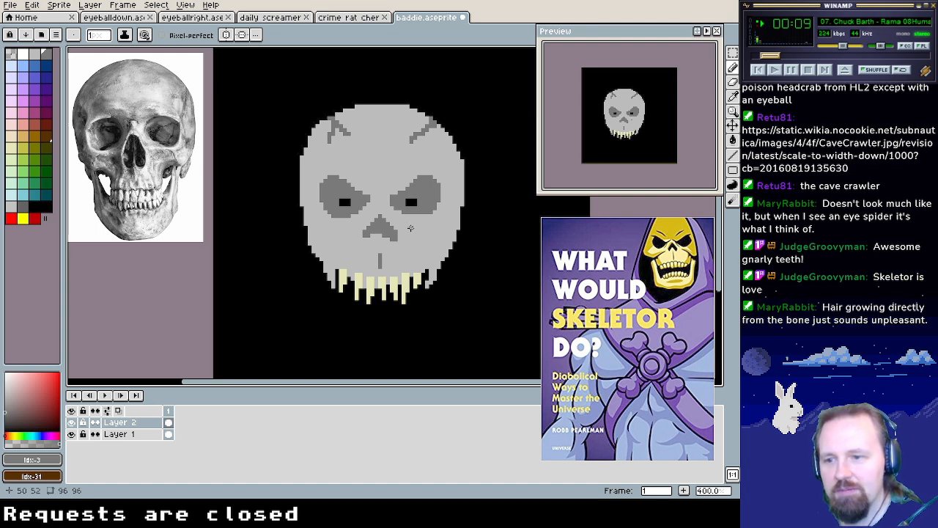
left_click(417, 230, "alt")
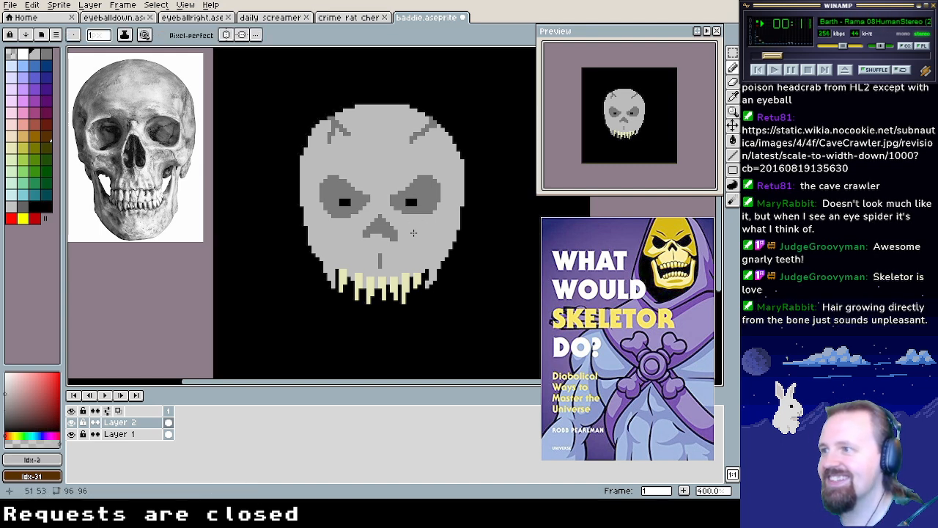
mouse_move(365, 233)
left_mouse_down()
mouse_move(378, 214)
mouse_move(396, 236)
mouse_move(386, 225)
mouse_move(363, 233)
mouse_move(391, 229)
mouse_move(395, 242)
mouse_move(368, 228)
mouse_move(406, 242)
mouse_move(378, 225)
mouse_move(389, 221)
mouse_move(389, 235)
mouse_move(354, 249)
mouse_move(413, 252)
left_mouse_up()
left_click(395, 203, "alt")
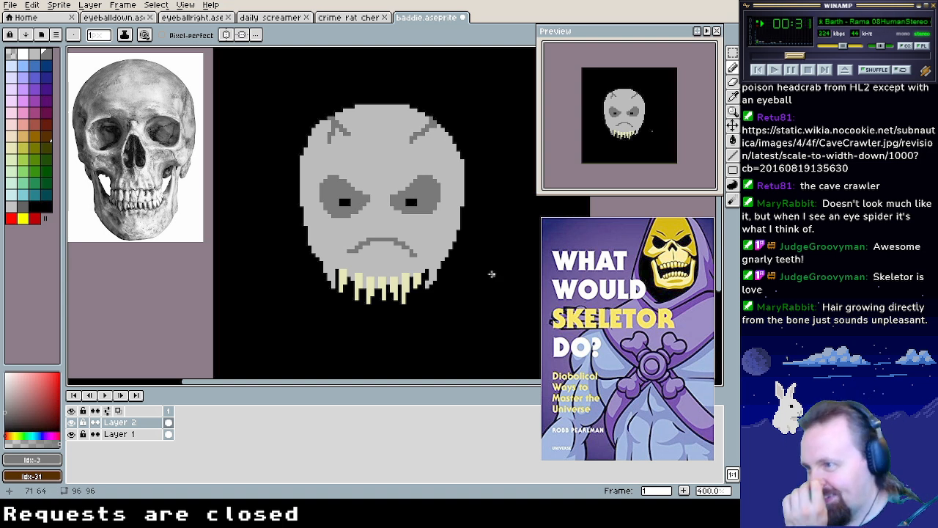
key("ctrl+z")
key("ctrl+z")
key("ctrl+z")
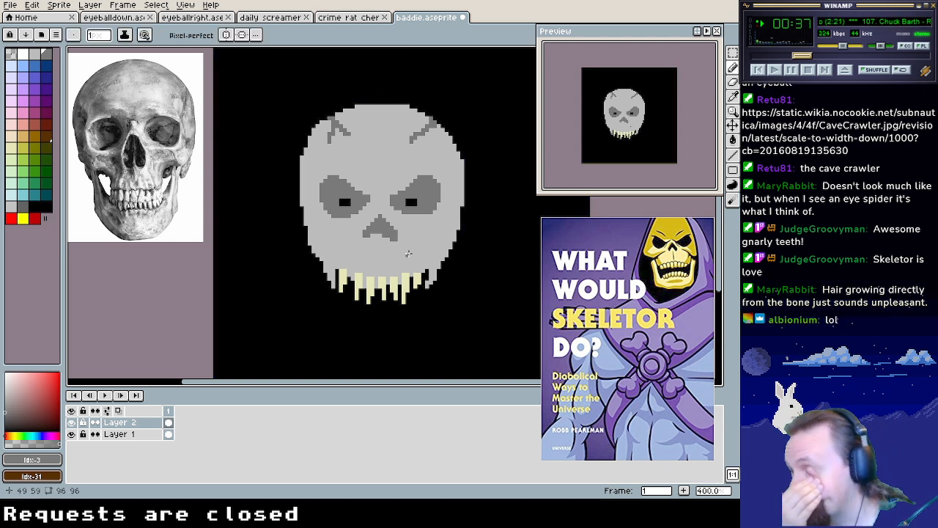
left_click_drag(374, 255, 384, 254)
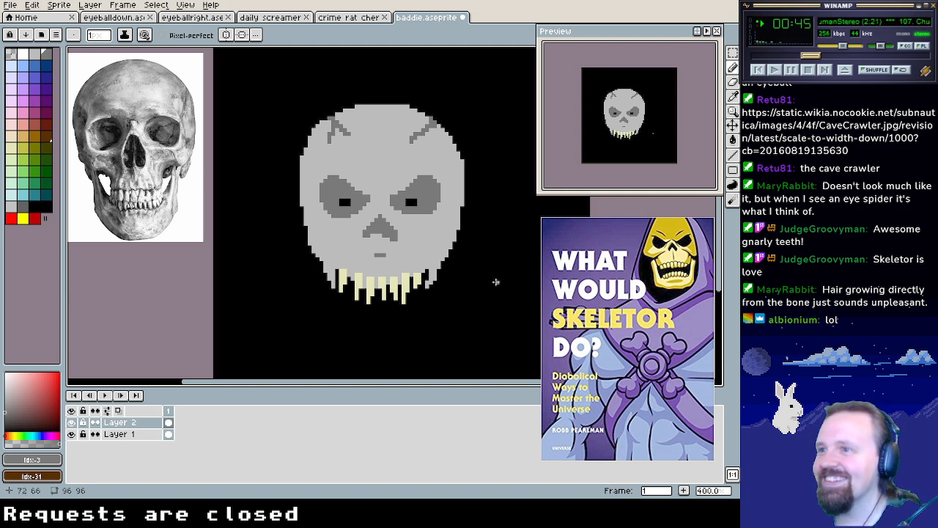
key("ctrl+y")
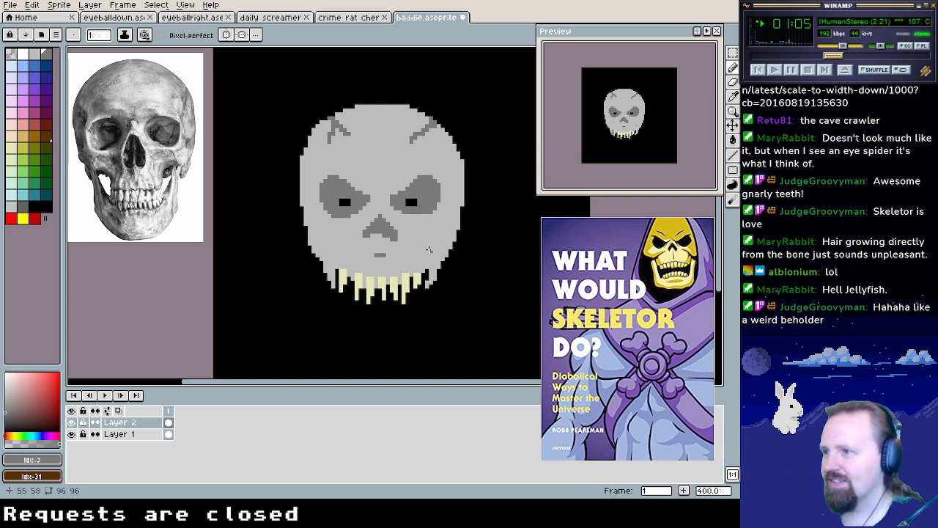
Sample the skull's light grey, paint out the dash below the nose and outline a separate lower jaw beneath the fangs
left_click(428, 250, "alt")
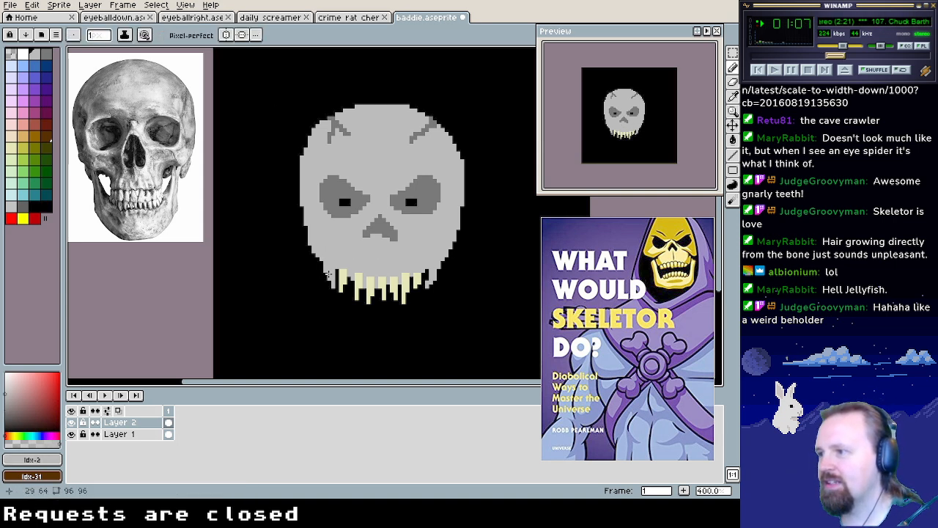
scroll(341, 311, "down", 2)
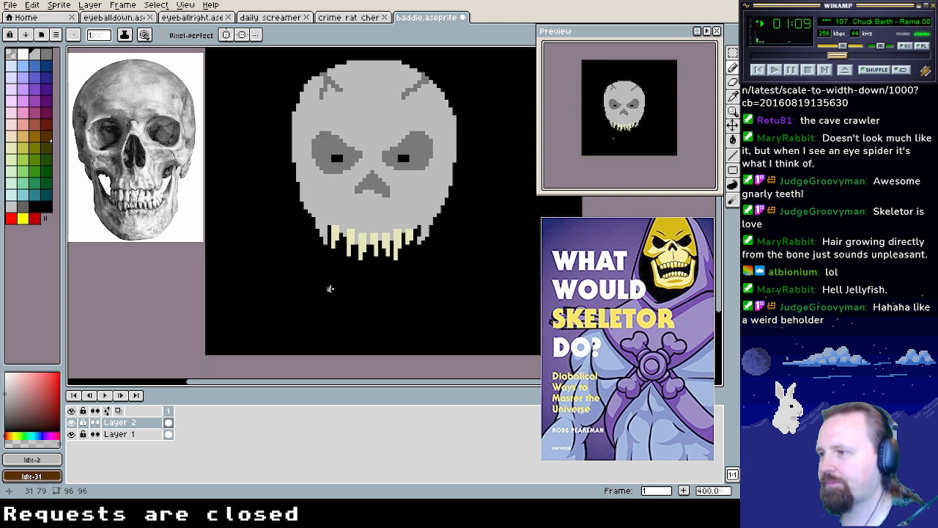
mouse_move(324, 275)
left_mouse_down()
mouse_move(347, 317)
mouse_move(398, 317)
mouse_move(417, 277)
mouse_move(387, 288)
mouse_move(325, 279)
mouse_move(383, 282)
mouse_move(401, 267)
mouse_move(357, 284)
mouse_move(394, 280)
left_mouse_up()
Sample pale yellow from the upper fangs and draw a row of upward-pointing fangs along the lower jaw's upper edge
left_click(397, 269, "alt")
left_click(362, 245, "alt")
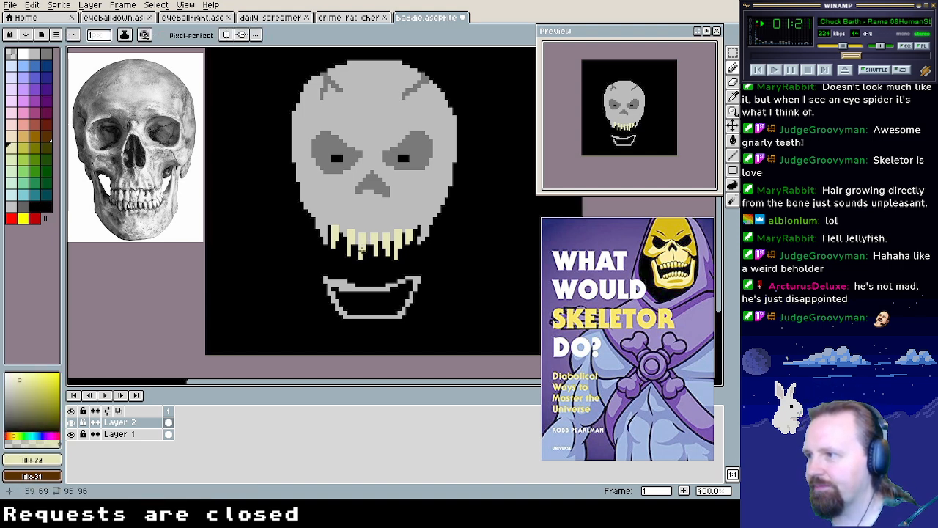
mouse_move(335, 285)
left_mouse_down()
mouse_move(335, 269)
mouse_move(340, 285)
mouse_move(347, 277)
mouse_move(351, 288)
mouse_move(389, 279)
mouse_move(396, 286)
mouse_move(415, 264)
mouse_move(420, 291)
left_mouse_up()
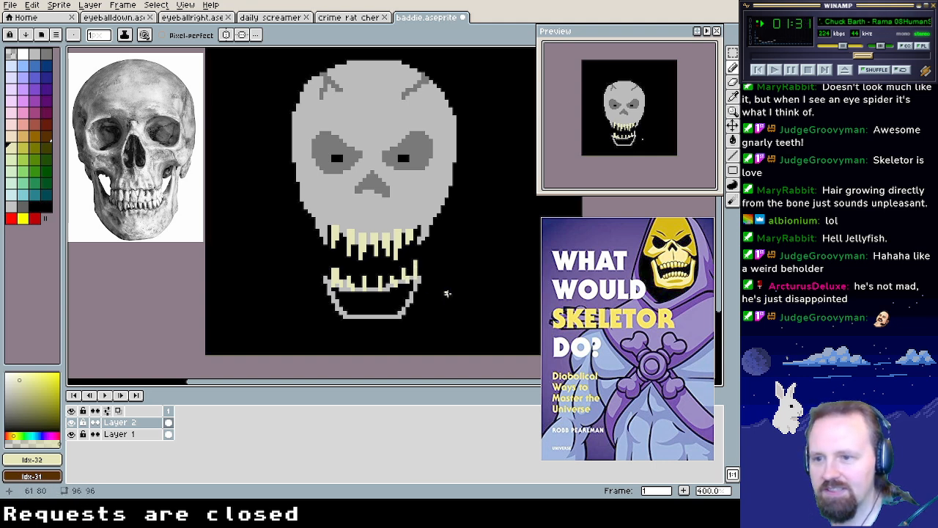
Sample light grey from the jaw outline and fill the inside of the lower jaw with it
left_click(372, 289, "alt")
left_click(372, 289, "alt")
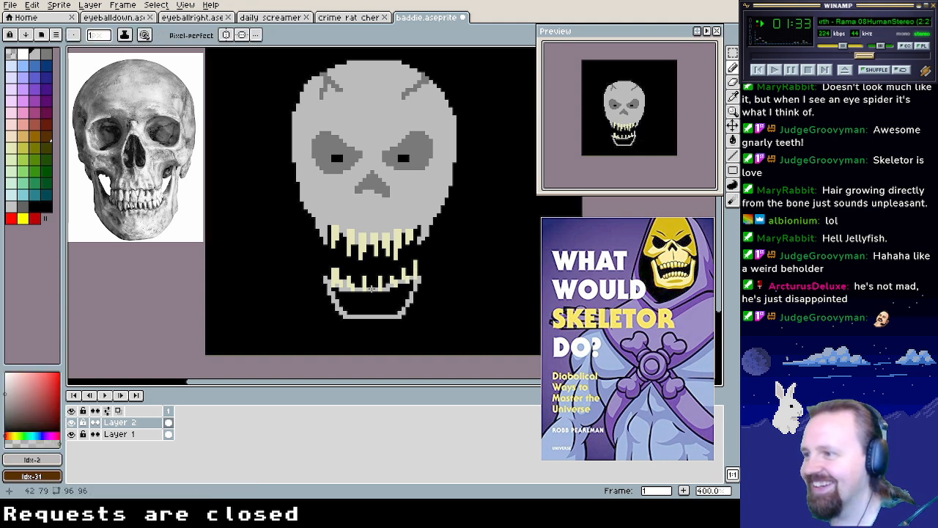
key("m")
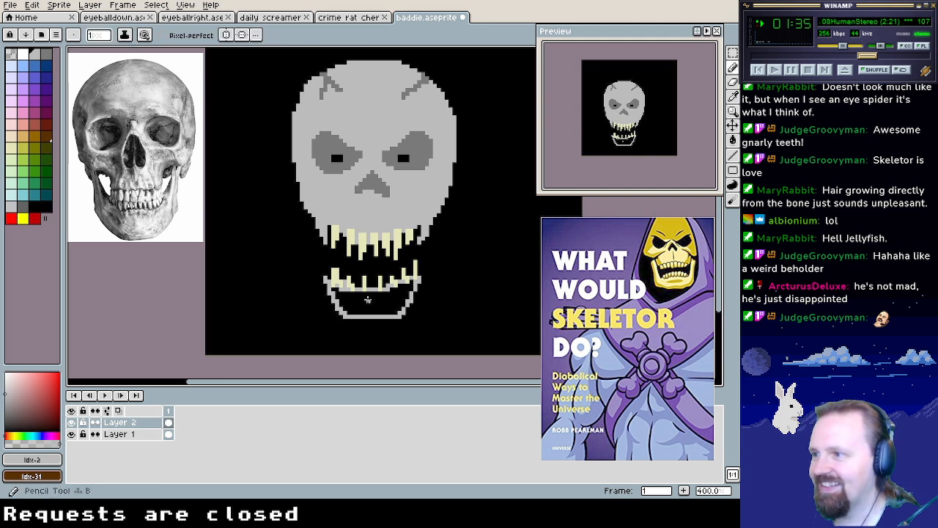
key("g")
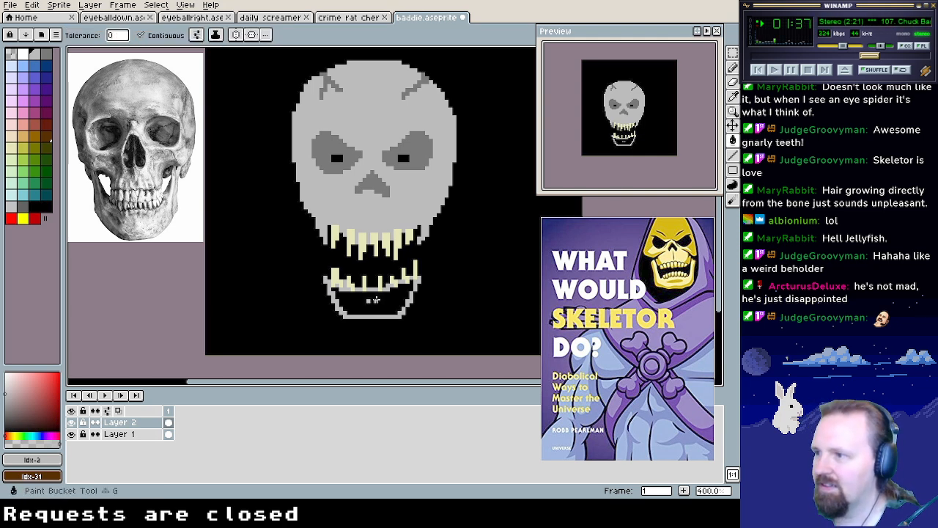
left_click(373, 299)
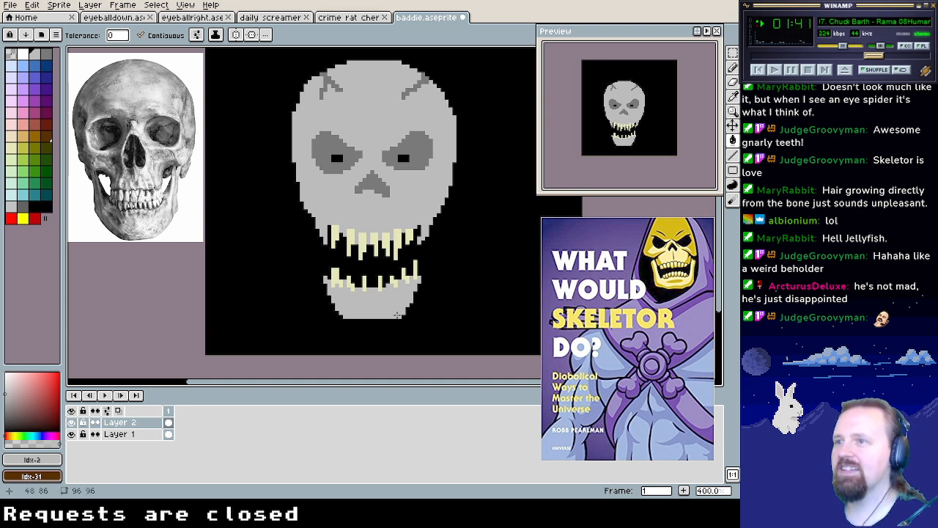
Fill out the lower row of teeth with pale yellow and trim its outer fangs with black sampled from the background
left_click_drag(421, 286, 433, 302)
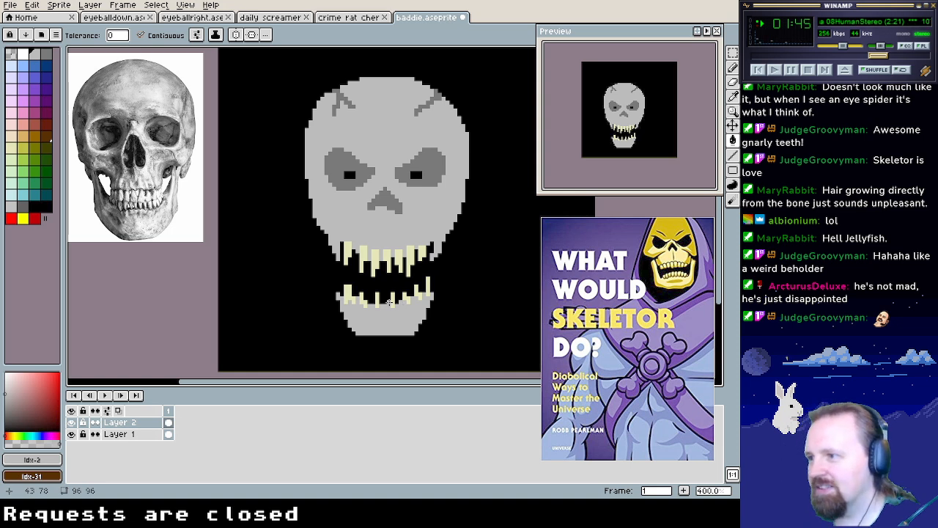
left_click(376, 298, "alt")
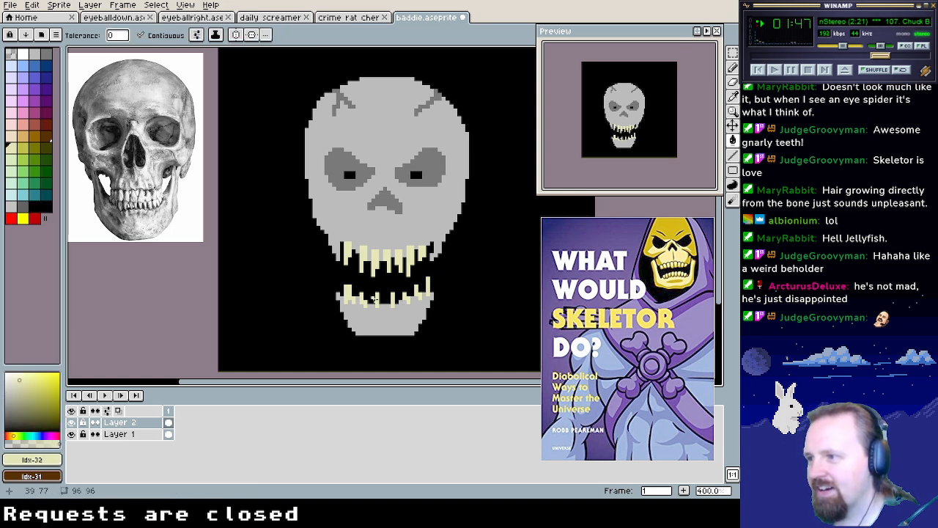
left_click(377, 300, "alt")
key("b")
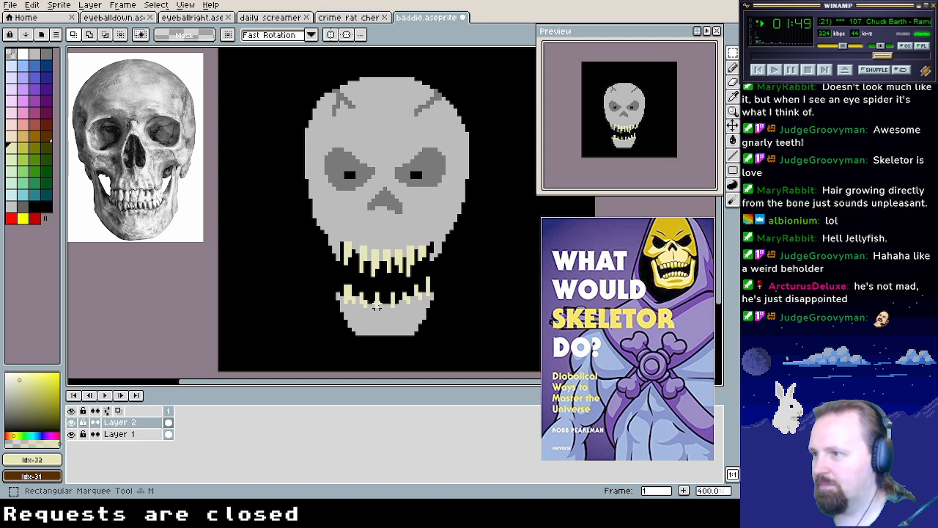
left_click_drag(378, 307, 379, 299)
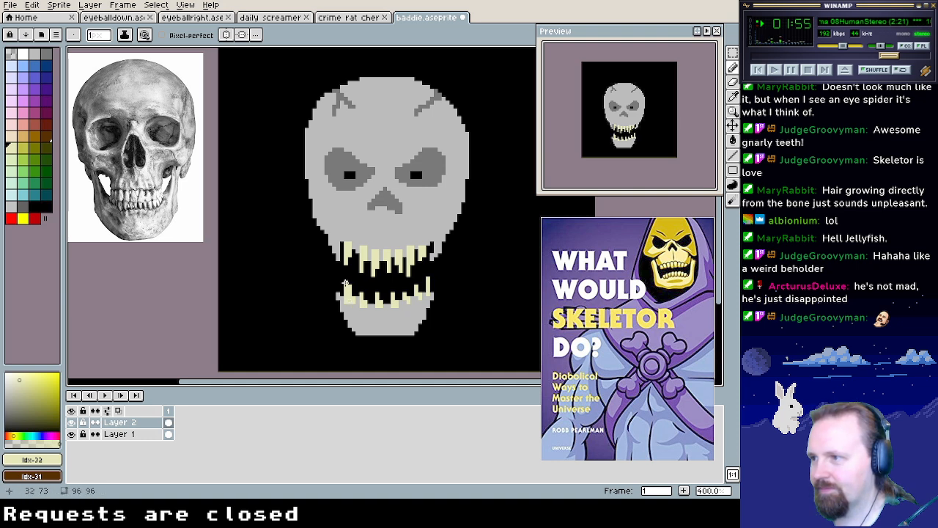
left_click(341, 287, "alt")
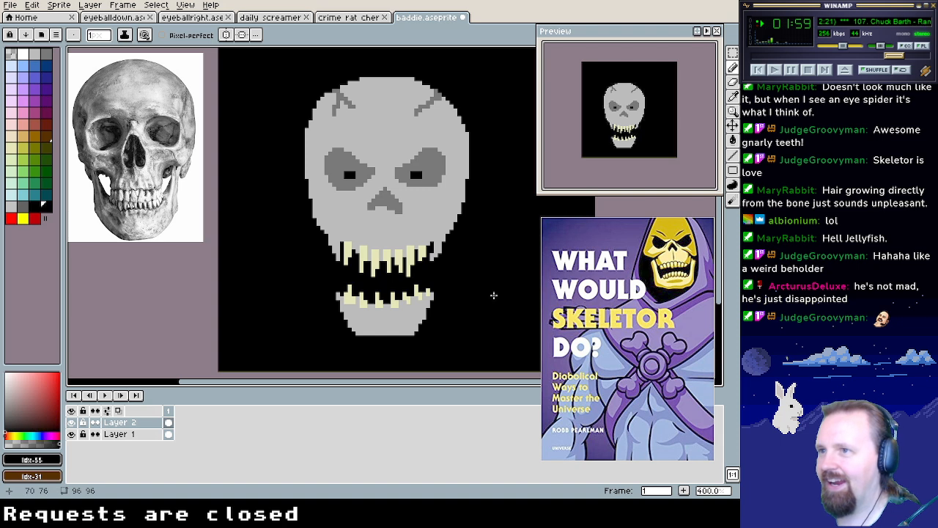
Select the detached lower jaw and adjust its position slightly beneath the upper fangs
key("m")
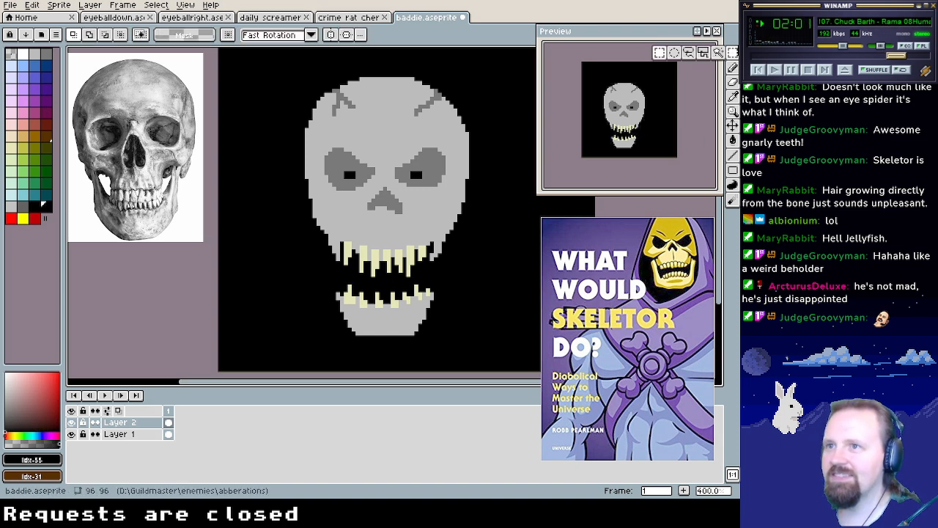
left_click_drag(454, 351, 299, 278)
mouse_move(389, 329)
left_mouse_down()
mouse_move(385, 338)
mouse_move(394, 331)
left_mouse_up()
left_click(482, 282)
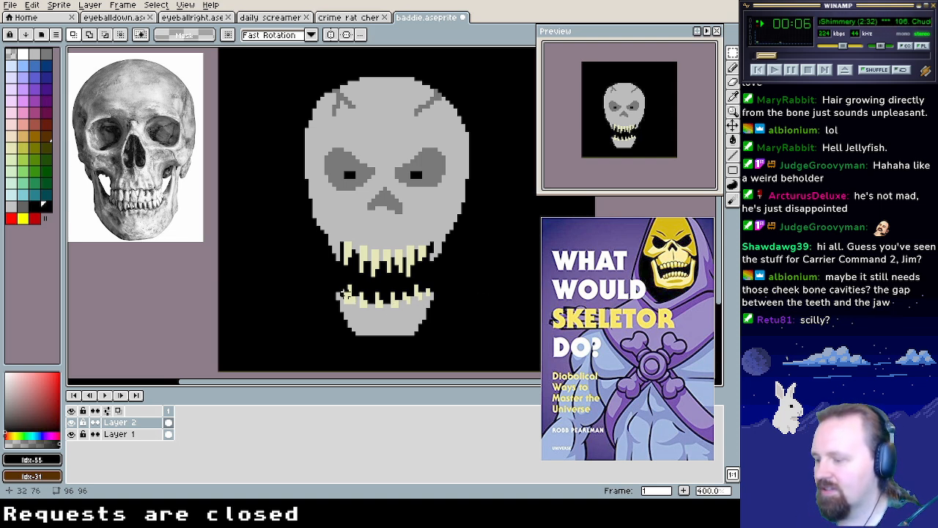
Sample the jaw's light grey, draw vertical bone strips joining skull and jaw on both sides, and extend the chin downward
key("b")
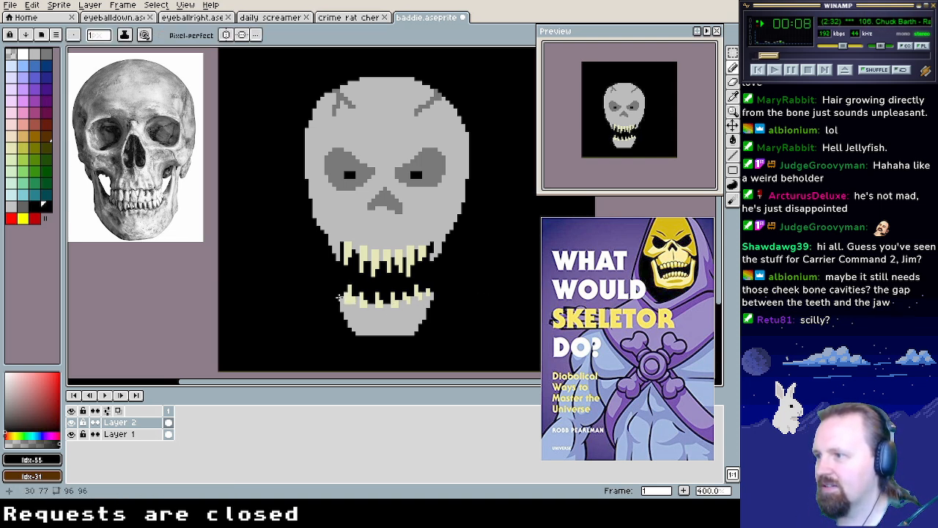
left_click(344, 305, "alt")
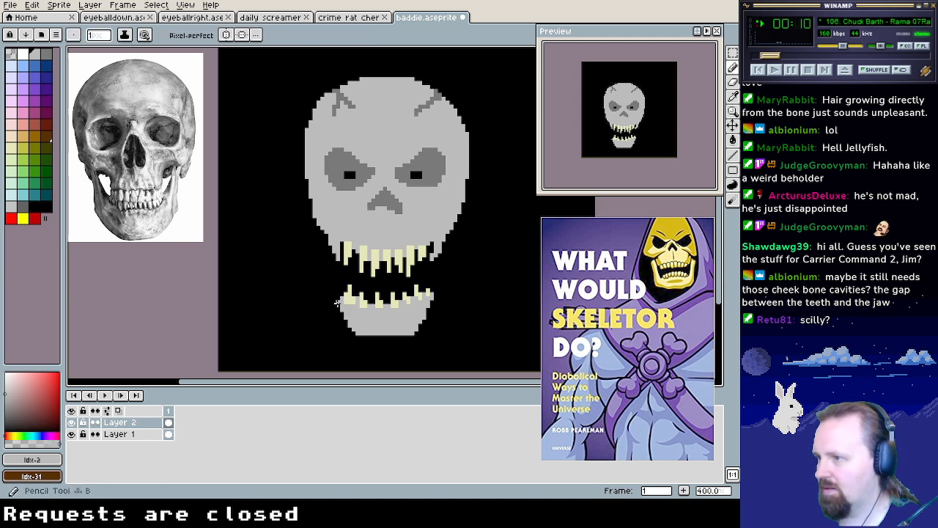
left_click_drag(339, 309, 335, 254)
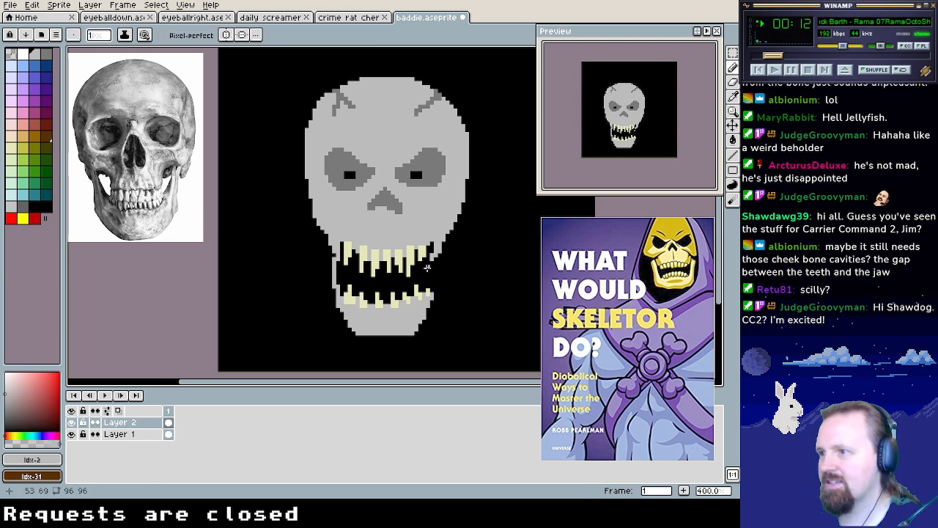
left_click_drag(437, 249, 435, 293)
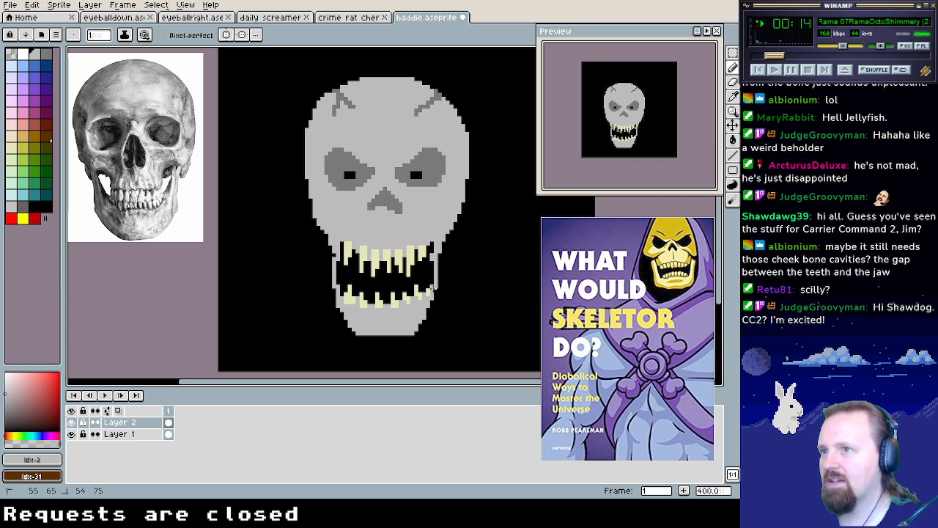
left_click_drag(334, 256, 330, 253)
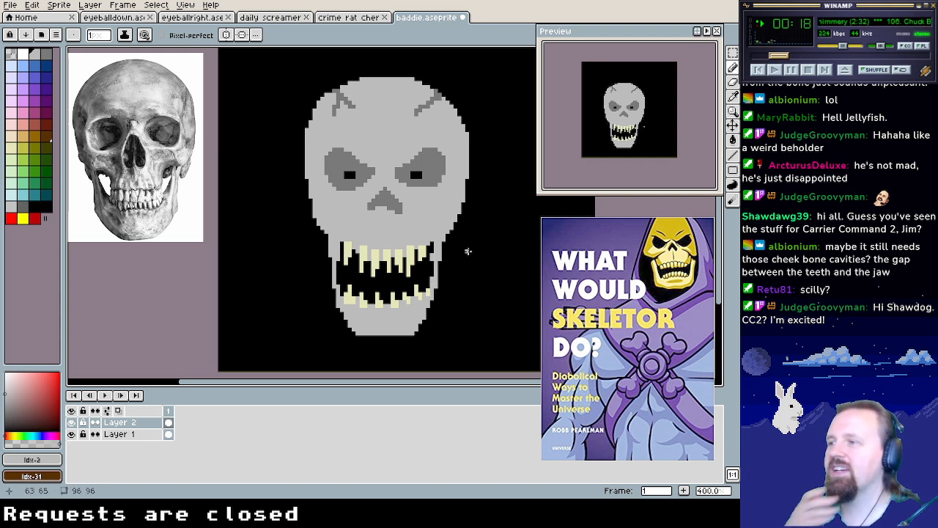
left_click_drag(365, 336, 403, 336)
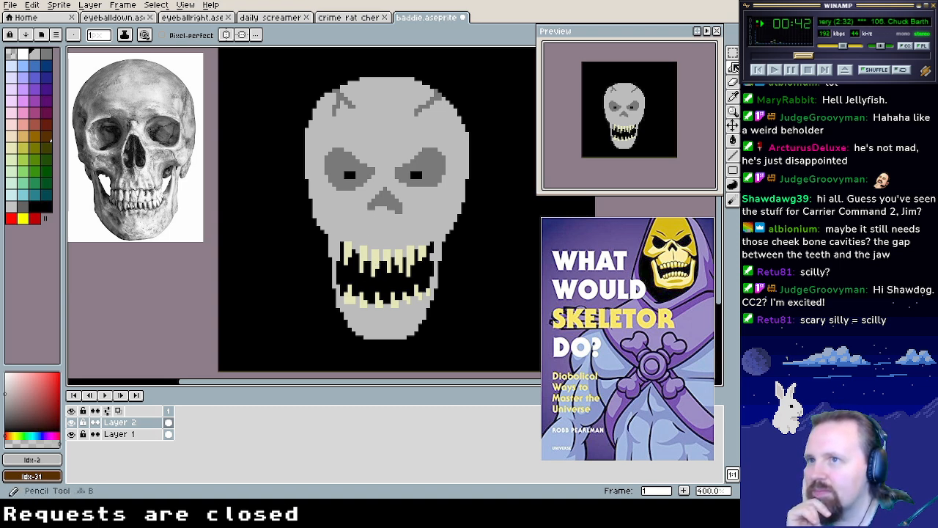
Select the lower jaw, cut it from Layer 2 and paste it onto a new layer
left_click(734, 53)
left_click_drag(486, 348, 307, 283)
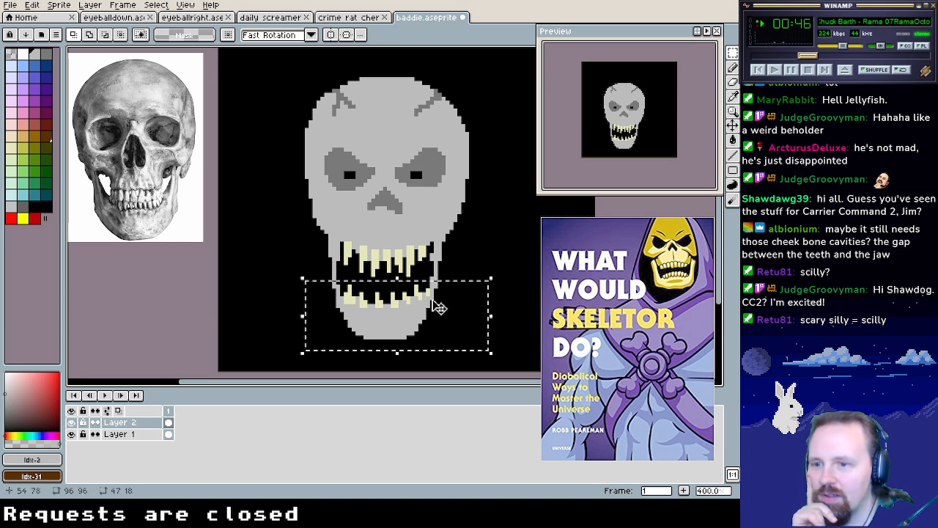
key("Up")
key("Up")
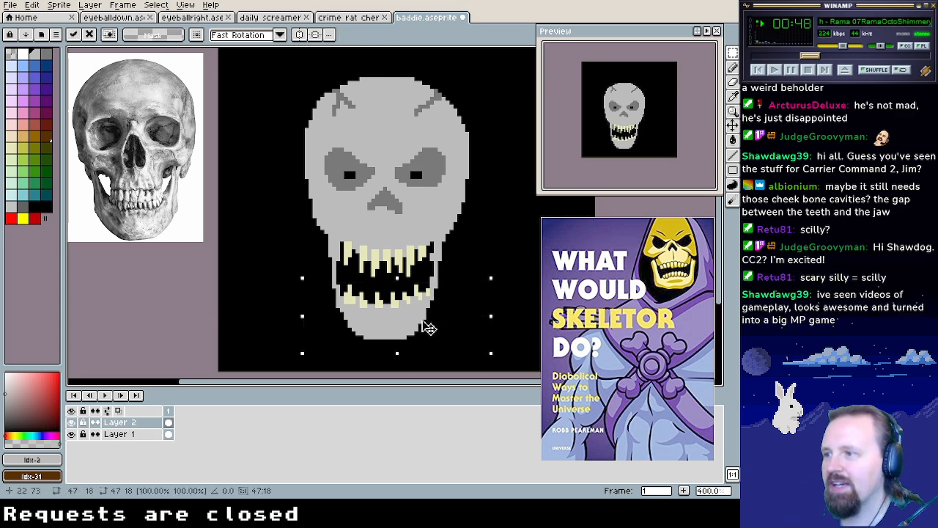
mouse_move(422, 316)
left_mouse_down()
mouse_move(423, 299)
mouse_move(427, 326)
left_mouse_up()
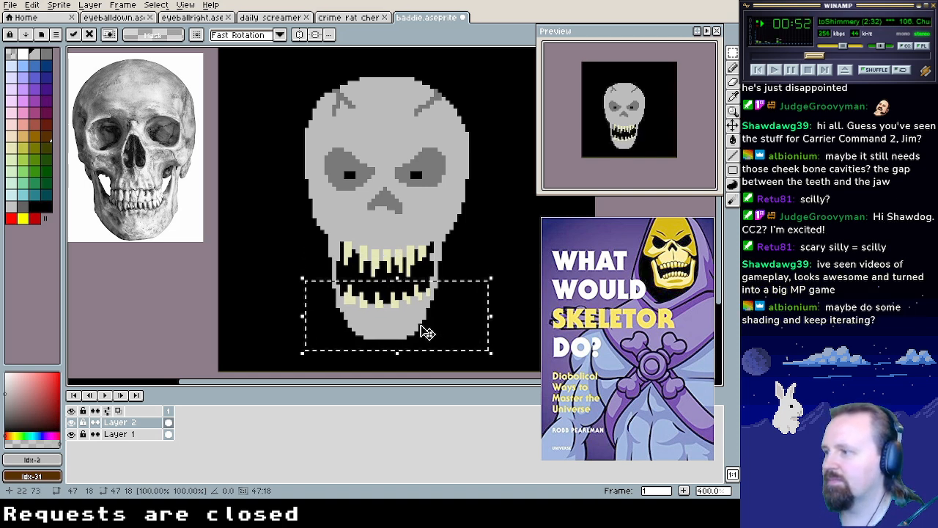
key("ctrl+x")
right_click(139, 423)
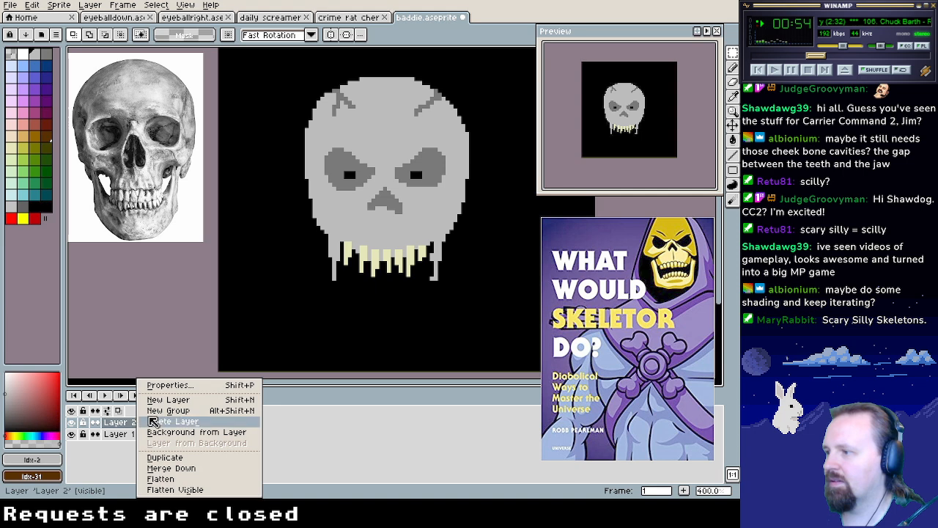
left_click(207, 402)
key("ctrl+v")
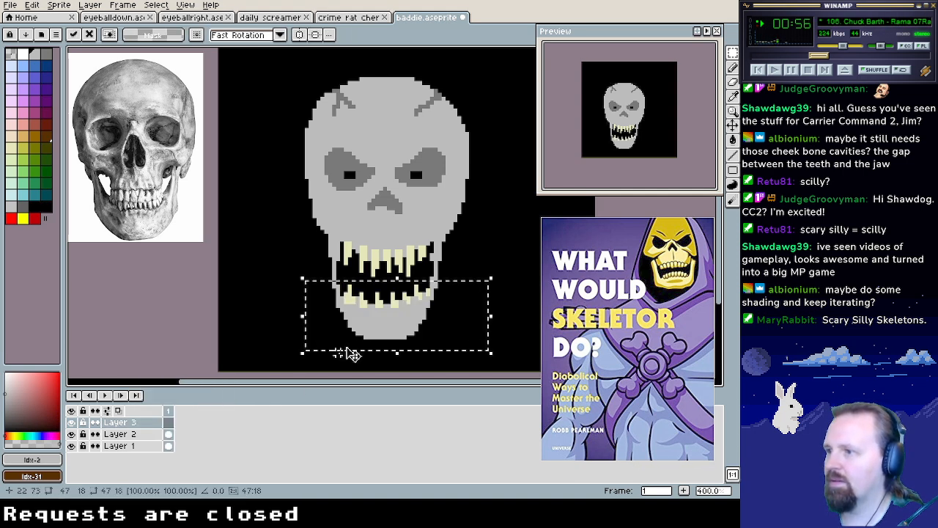
Move the pasted jaw up 5 pixels and delete the black area between its teeth using the Magic Wand
left_click_drag(423, 312, 423, 291)
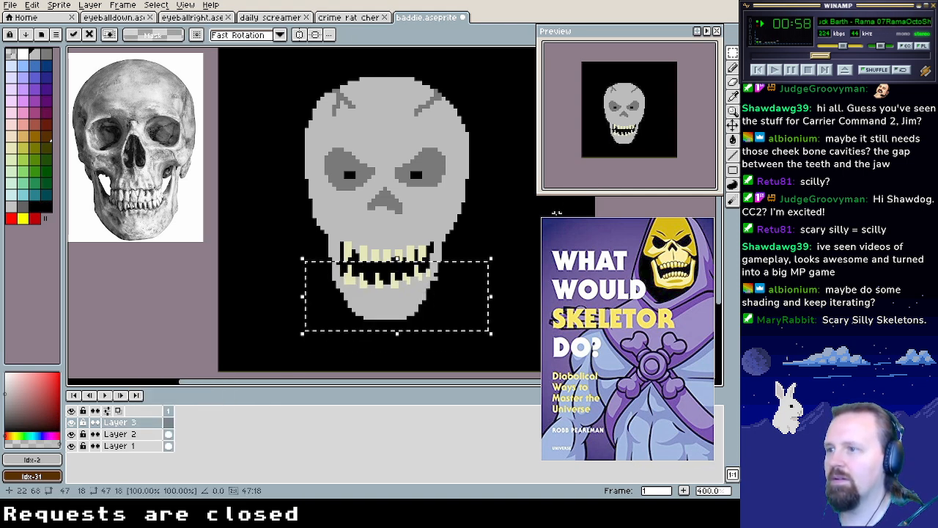
key("ctrl+d")
left_click_drag(732, 53, 718, 55)
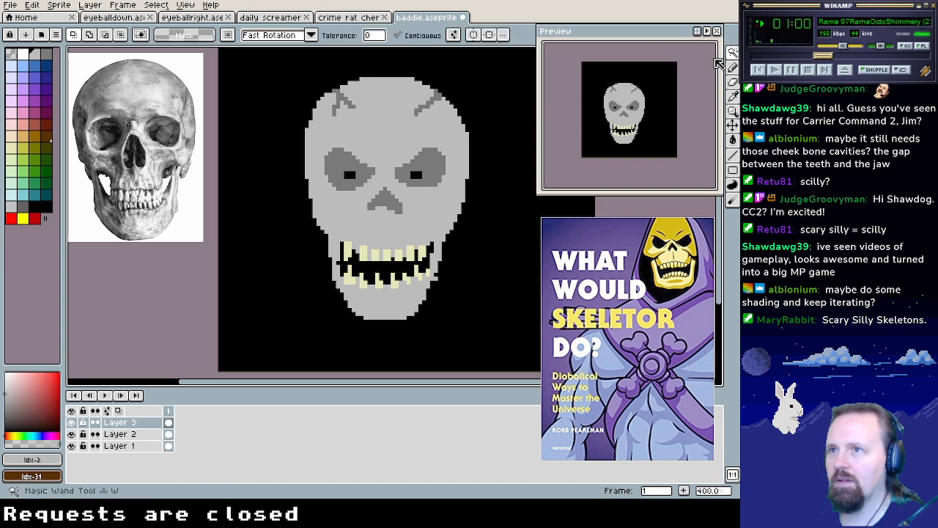
left_click(389, 273)
key("Delete")
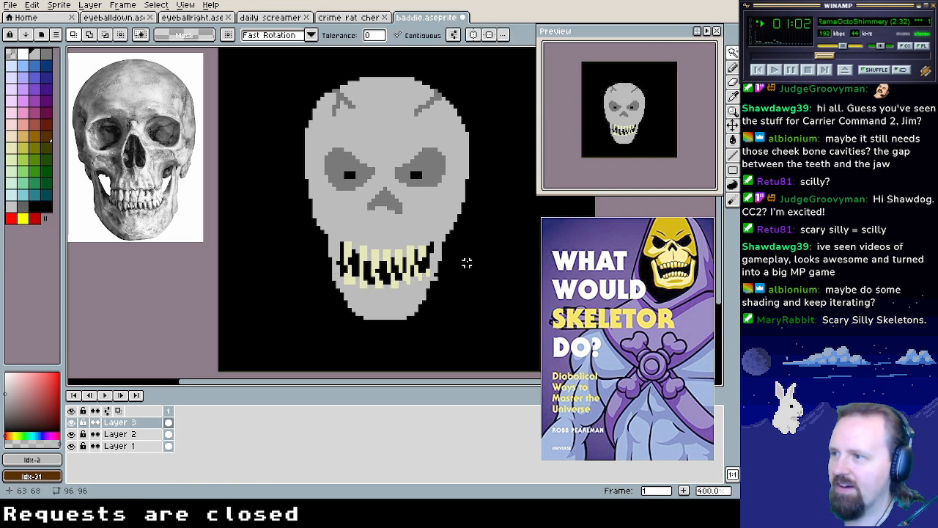
Select the raised lower jaw with a rectangular marquee and shift it slightly to the right
left_click_drag(732, 53, 663, 56)
left_click_drag(302, 329, 482, 242)
left_click_drag(423, 308, 430, 308)
left_click(521, 198)
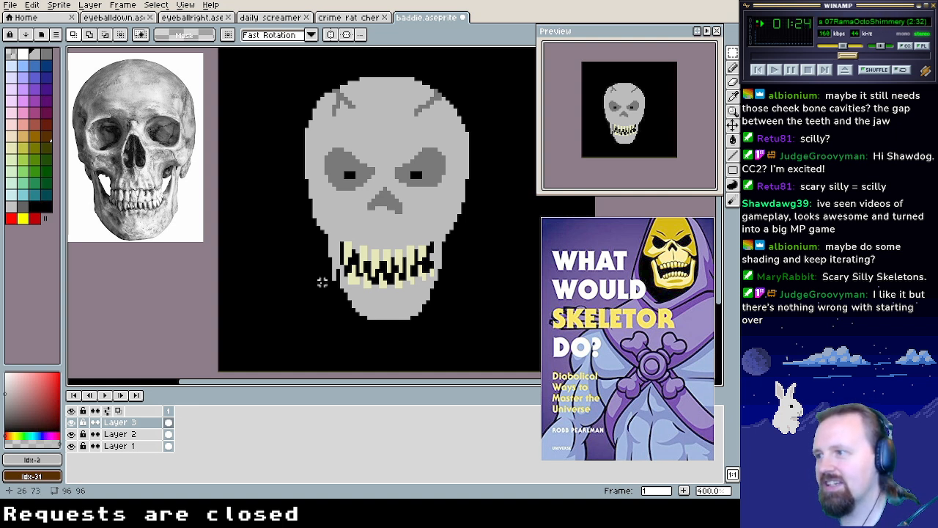
On Layer 2, fill the gap at the skull's left jaw joint with sampled light grey and paint out the stray pixel in black
left_click(132, 434)
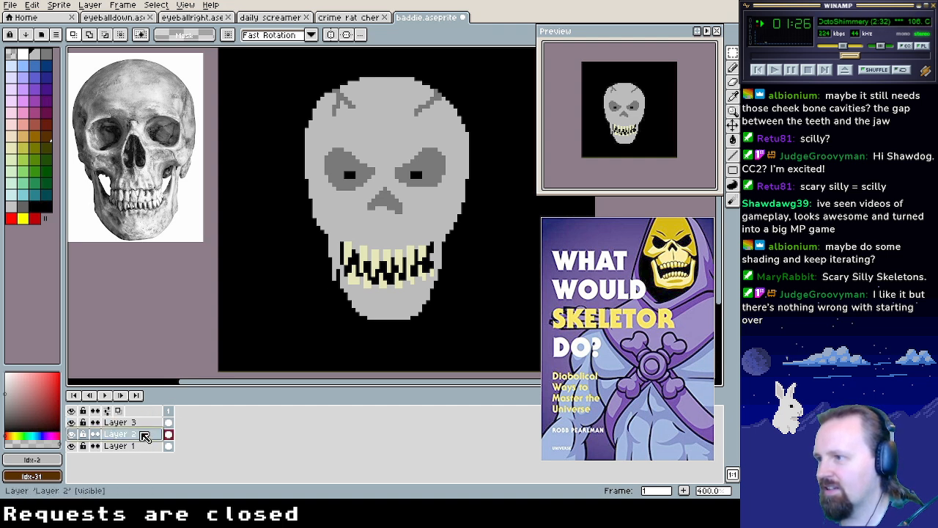
left_click_drag(321, 282, 333, 271)
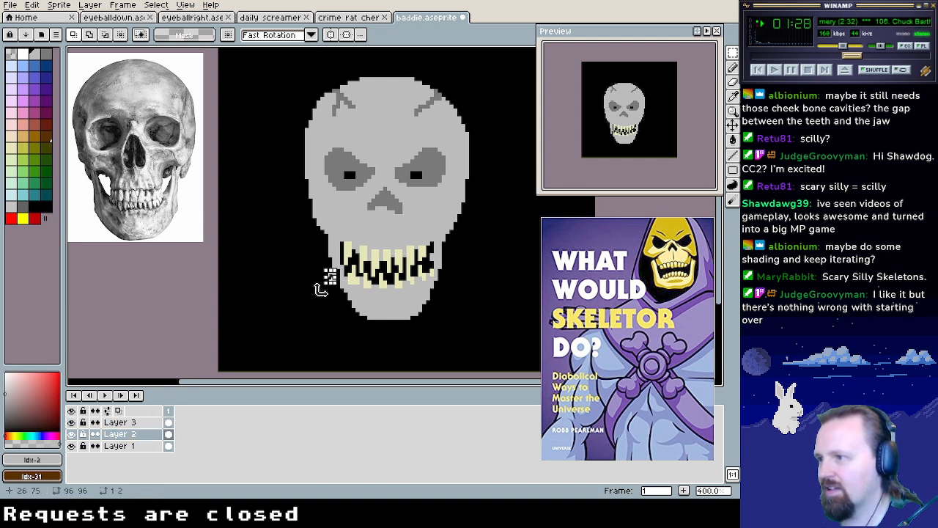
key("ctrl+d")
key("i")
left_click(334, 279)
left_click(330, 283)
left_click(338, 277, "alt")
left_click_drag(342, 282, 337, 276)
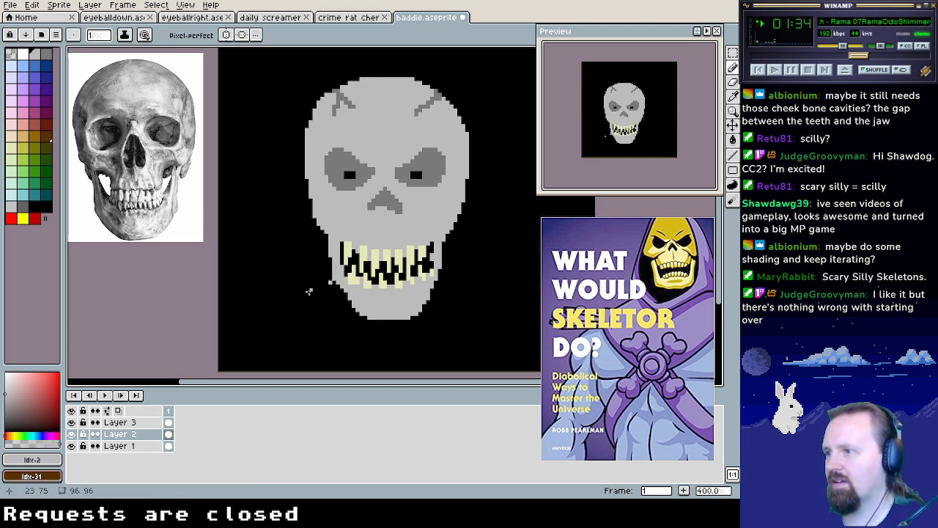
left_click(315, 287, "alt")
left_click(328, 281)
Sample dark grey from the eye socket and draw a shading contour from the right-hand crack down the skull's side to the teeth
scroll(315, 272, "left", 1)
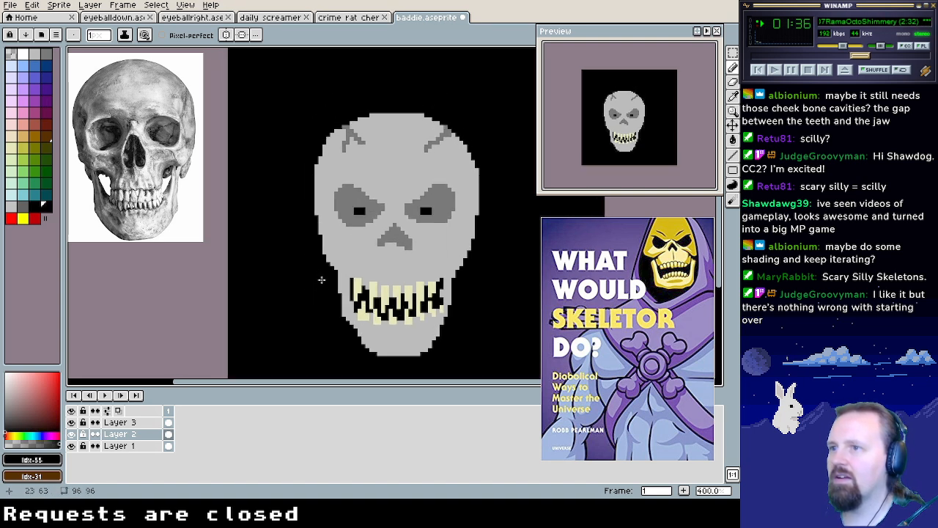
scroll(308, 275, "up", 2)
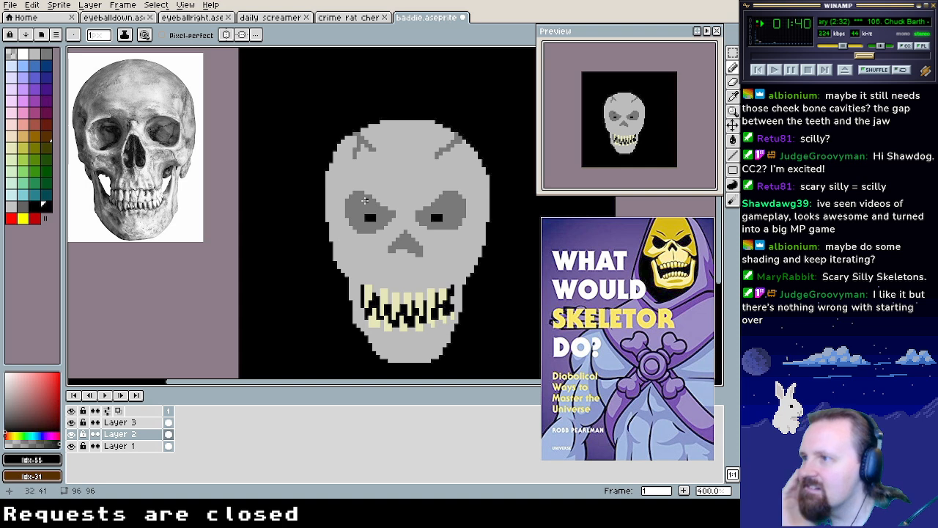
left_click(364, 200, "alt")
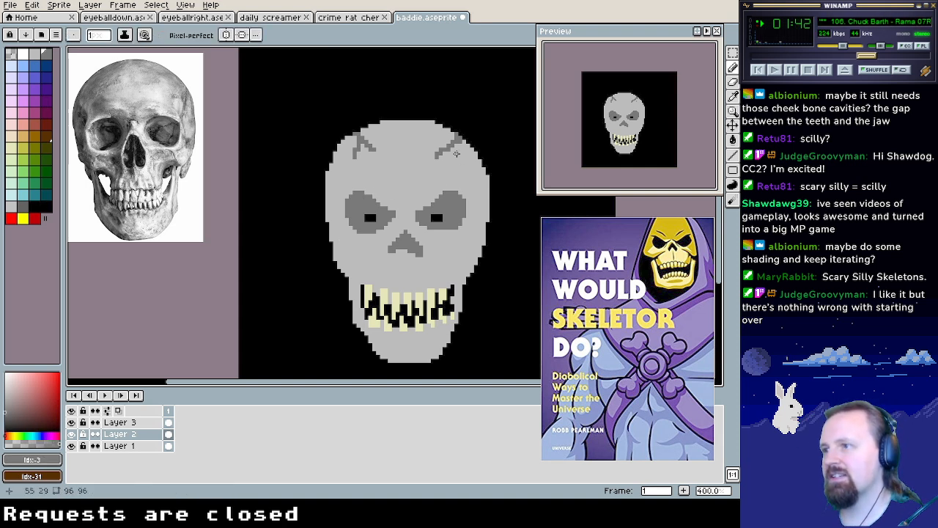
left_click_drag(449, 184, 420, 170)
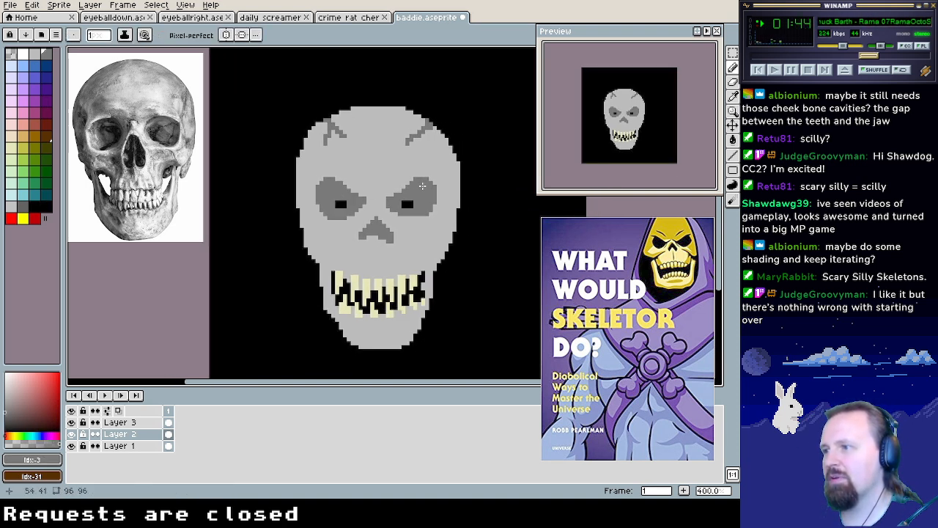
left_click_drag(364, 219, 359, 216)
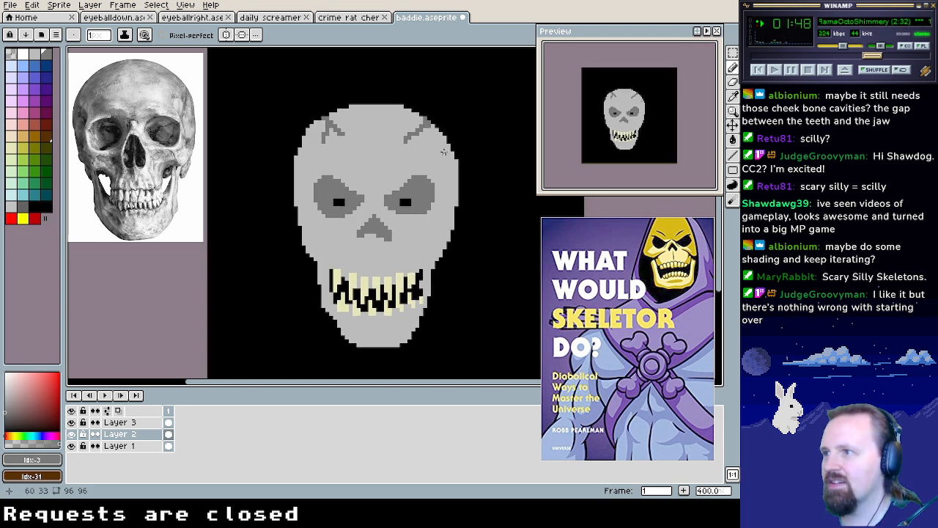
mouse_move(427, 135)
left_mouse_down()
mouse_move(442, 194)
mouse_move(415, 270)
left_mouse_up()
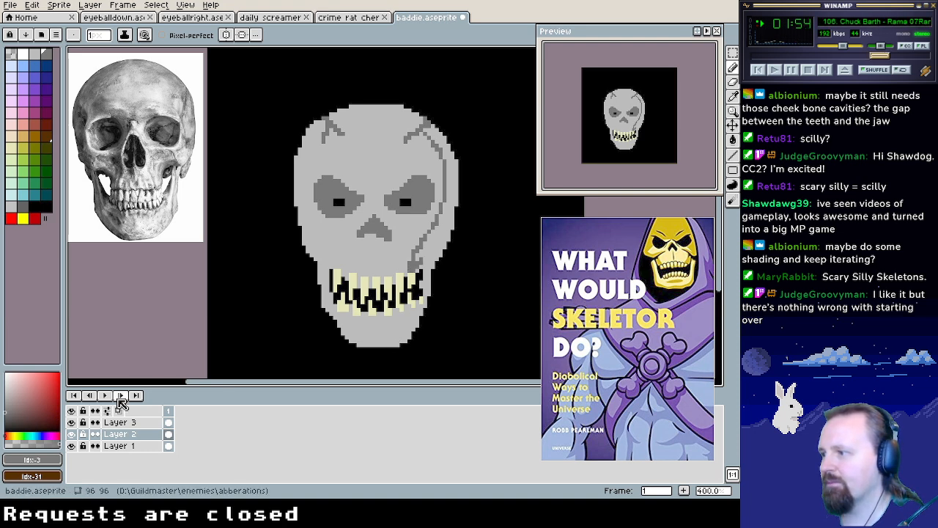
Flatten all three layers into a single layer
left_click(123, 422)
left_click(123, 7)
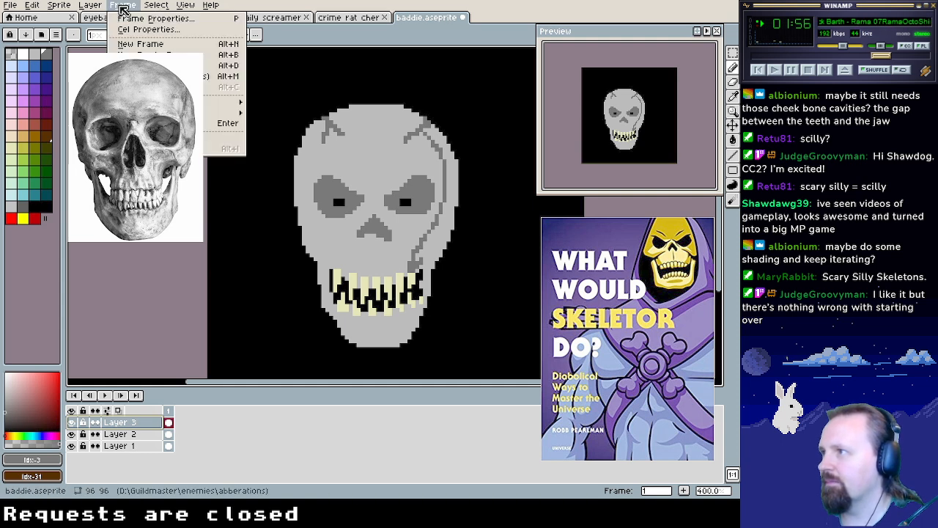
mouse_move(101, 6)
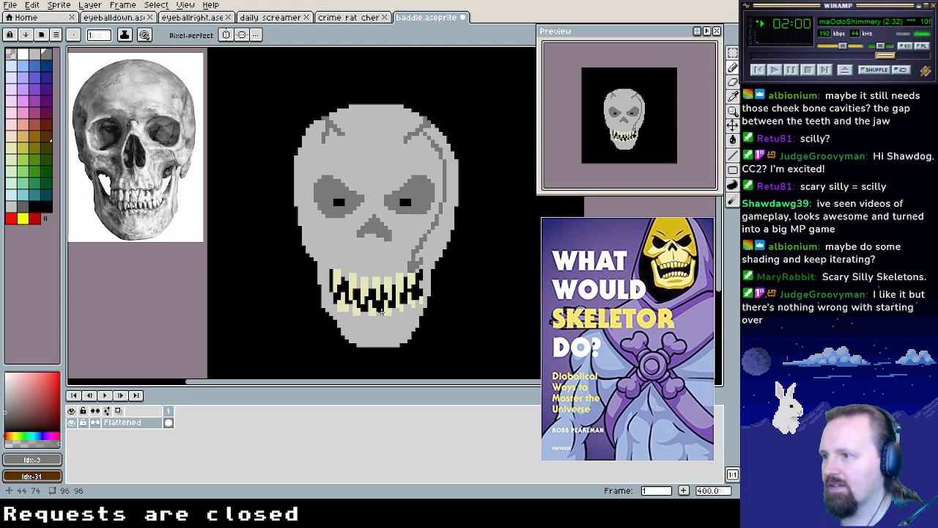
Continue the dark grey shading contour diagonally across the lower jaw and fill the skull and jaw areas to its right
mouse_move(405, 309)
left_mouse_down()
mouse_move(381, 343)
mouse_move(404, 323)
mouse_move(389, 337)
left_mouse_up()
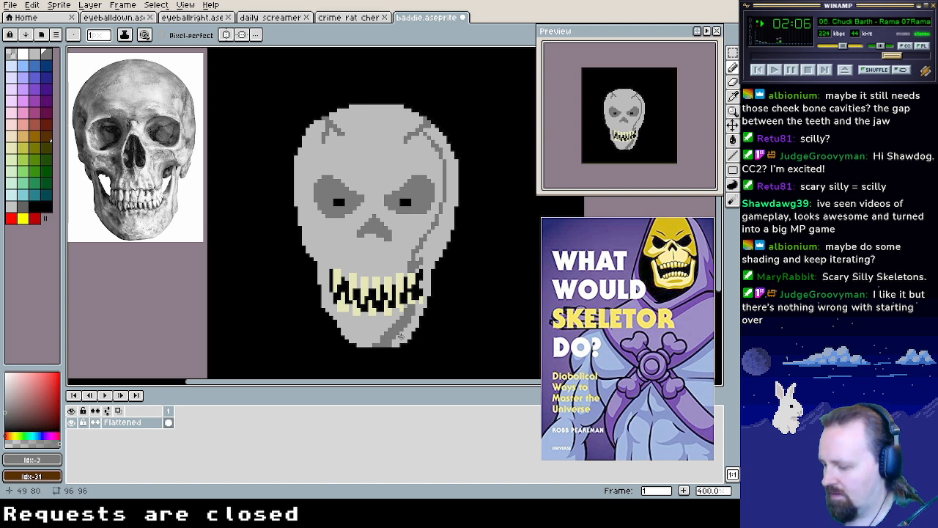
key("g")
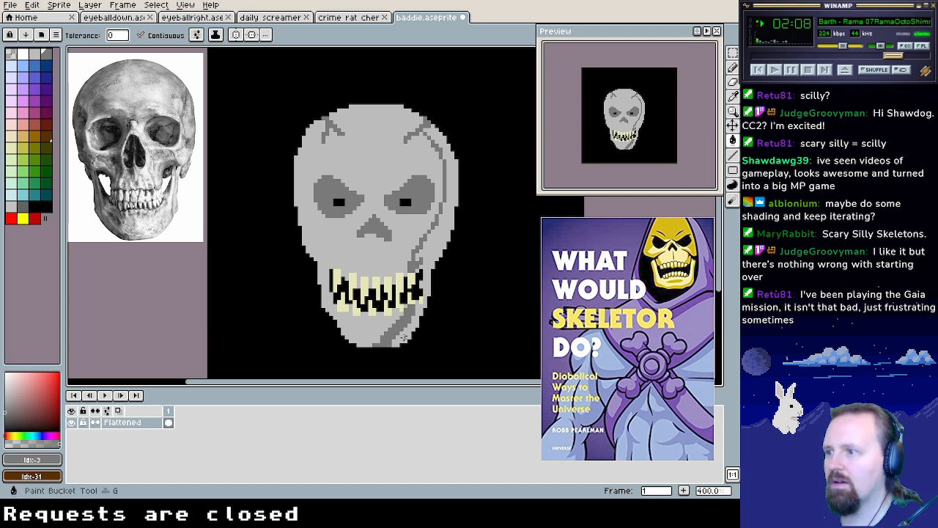
left_click(404, 337)
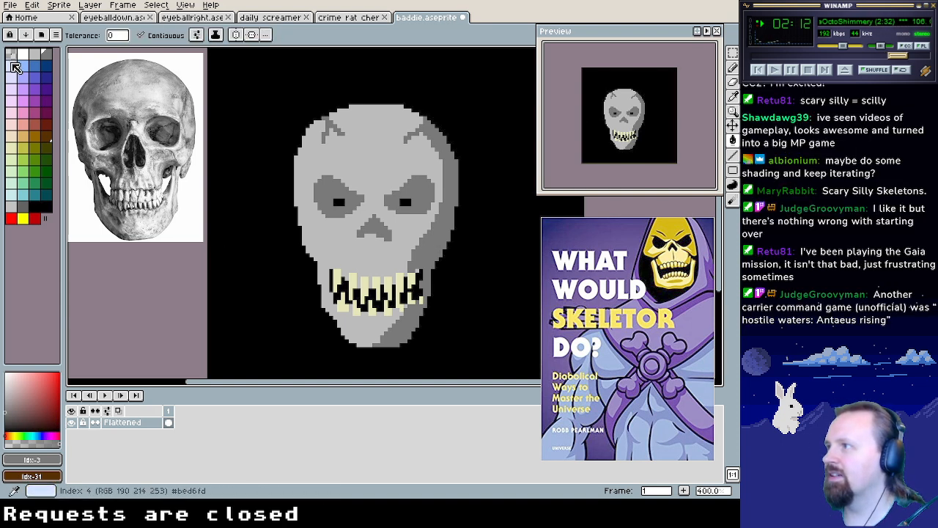
Draw a white highlight contour from the top of the skull down its left side and fill the area outside it with white
left_click(22, 54)
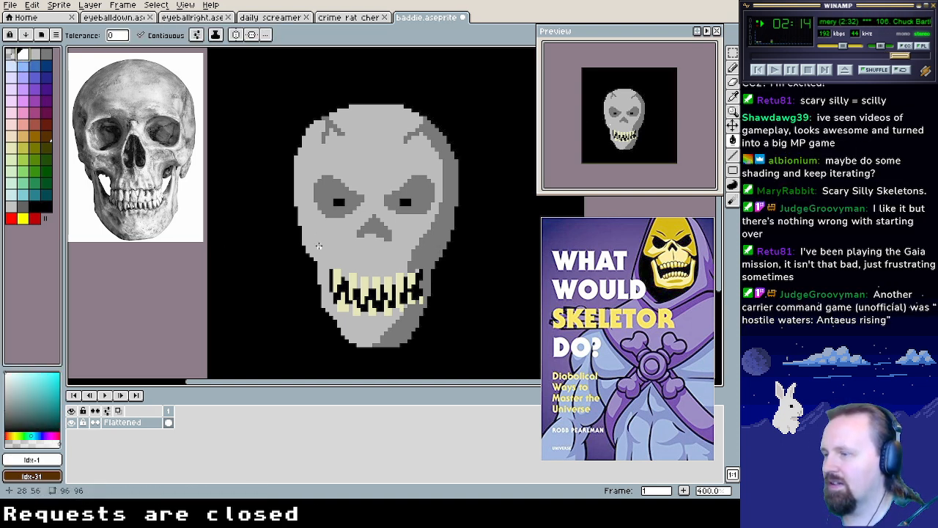
key("b")
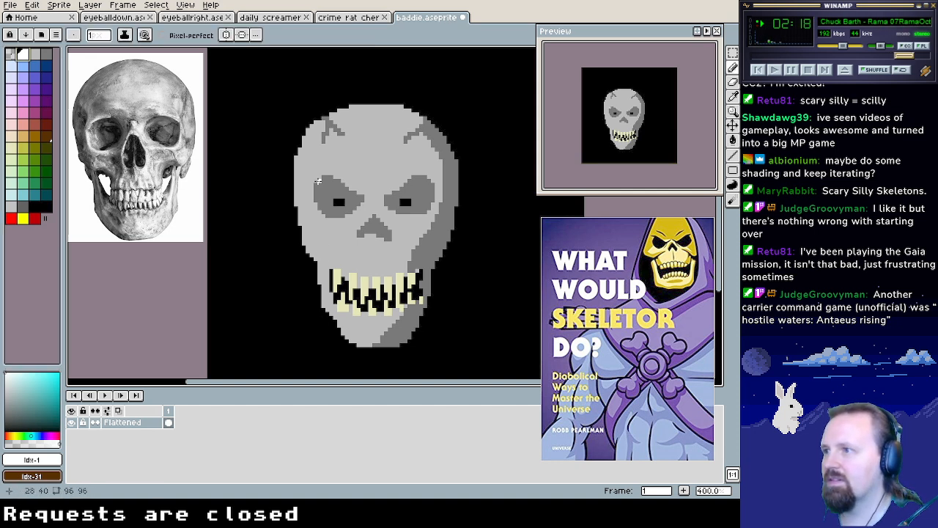
mouse_move(381, 106)
left_mouse_down()
mouse_move(323, 128)
mouse_move(312, 143)
mouse_move(301, 188)
mouse_move(316, 257)
left_mouse_up()
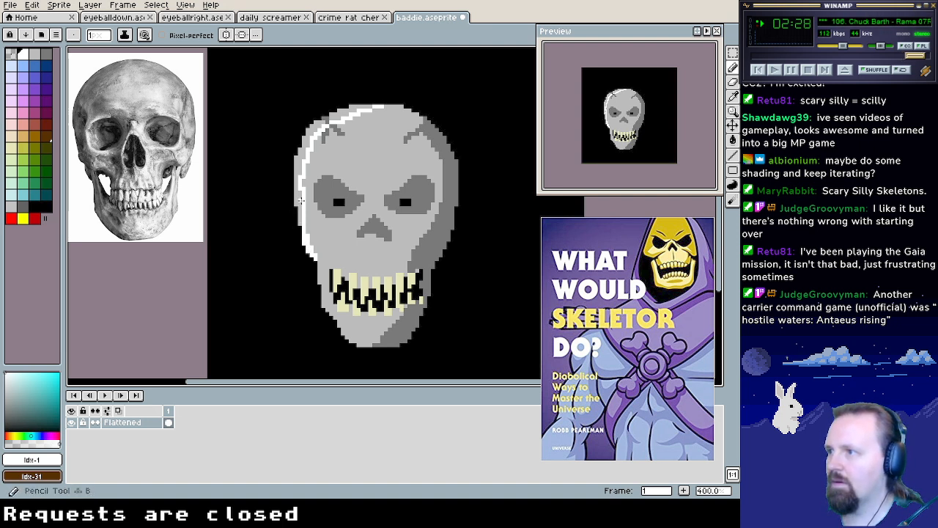
key("g")
left_click(300, 198)
left_click(327, 116)
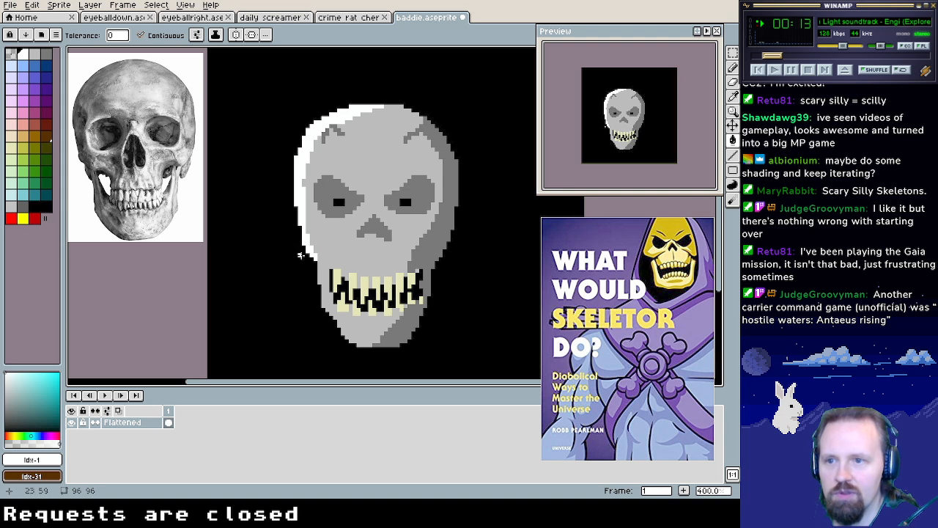
Add a pale blue to the palette and try it as a fill on the skull's white highlight
left_click_drag(336, 191, 362, 195)
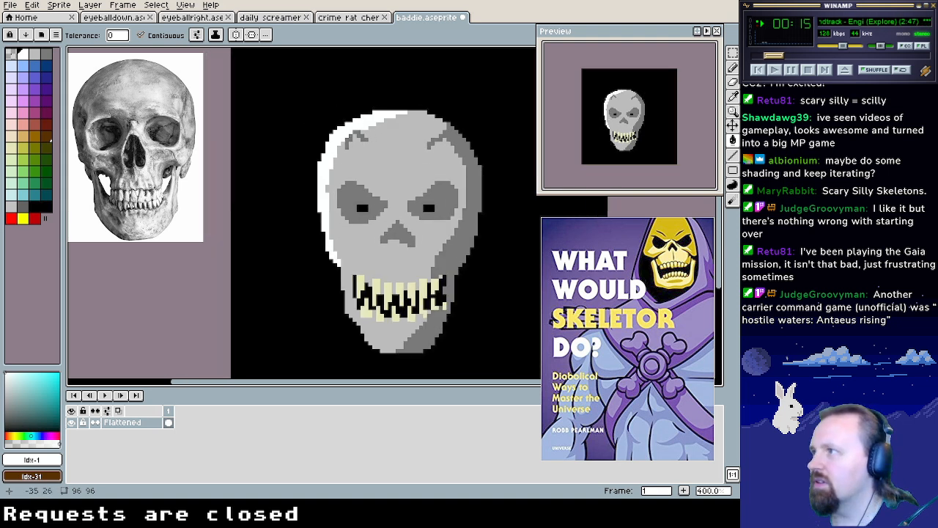
left_click(23, 65)
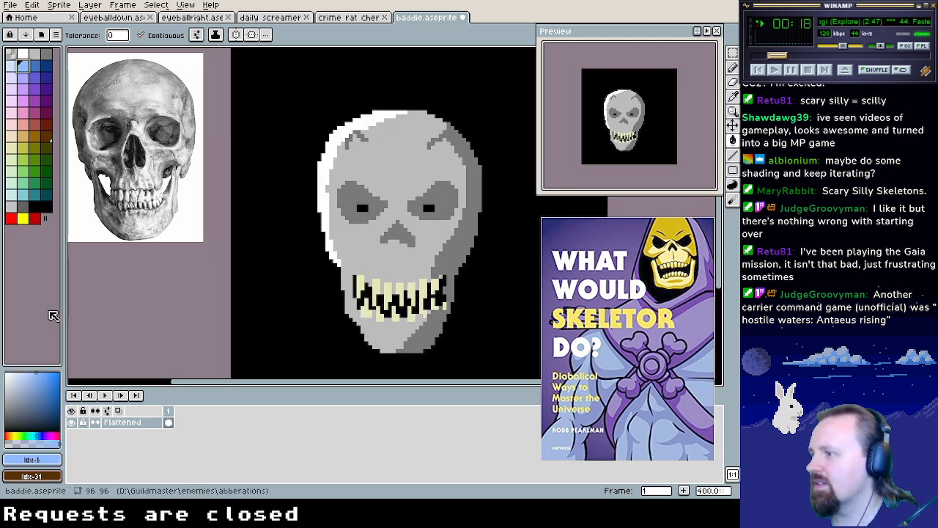
left_click(22, 374)
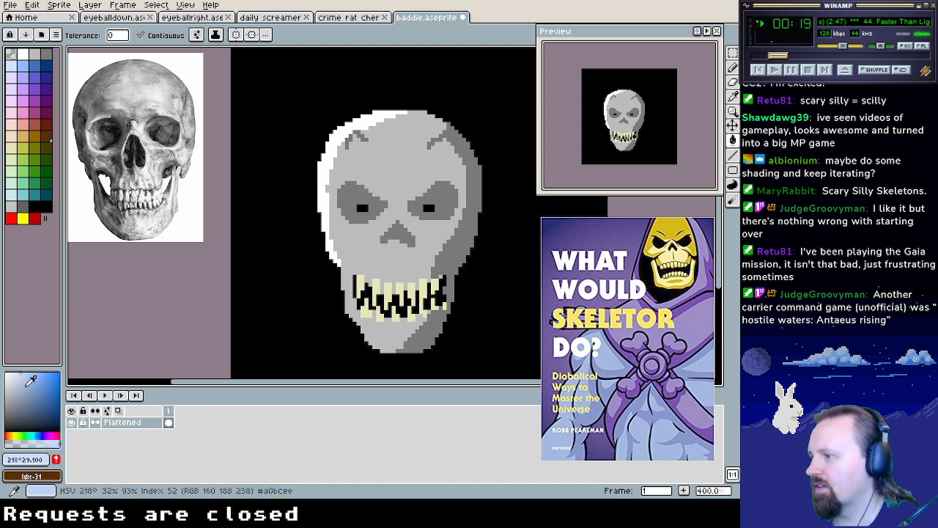
left_click(55, 459)
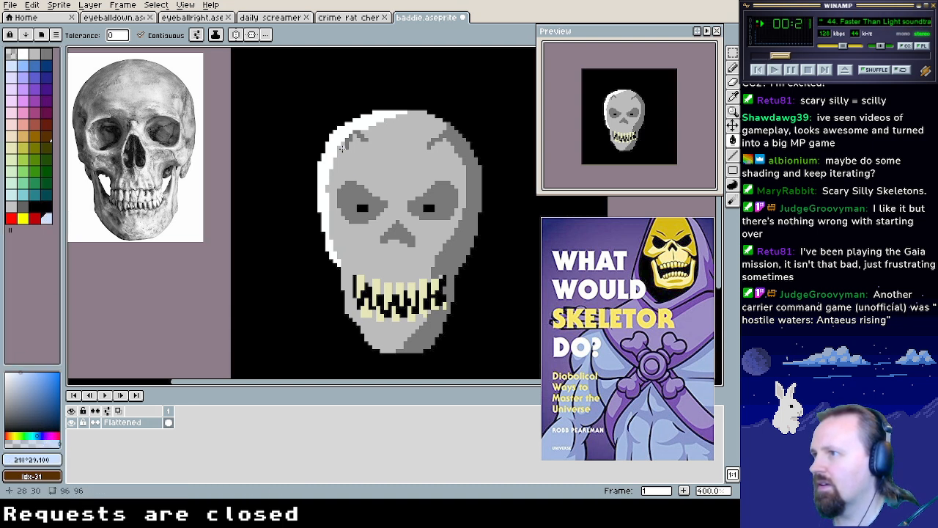
left_click(342, 151)
key("ctrl+z")
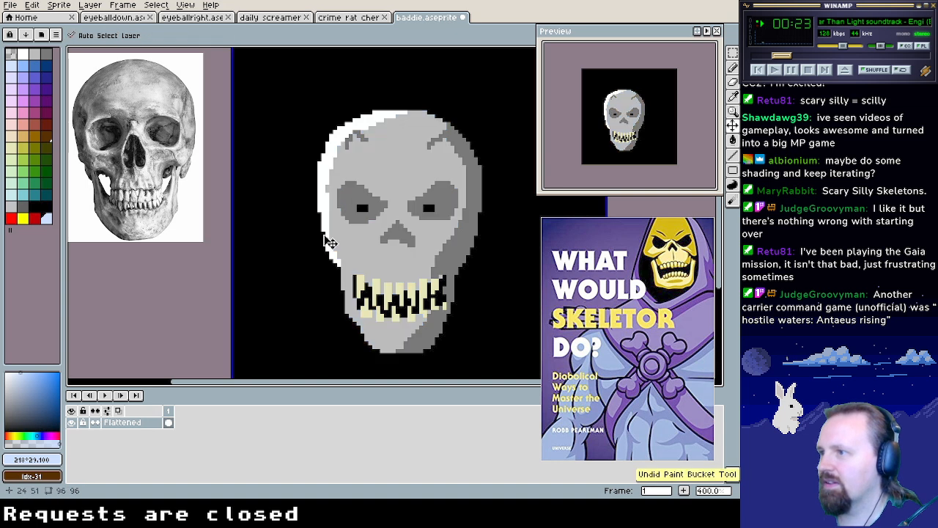
Mix a neutral light grey with a grey value of 202 and add it to the palette
left_click(22, 404)
left_click_drag(22, 404, 5, 387)
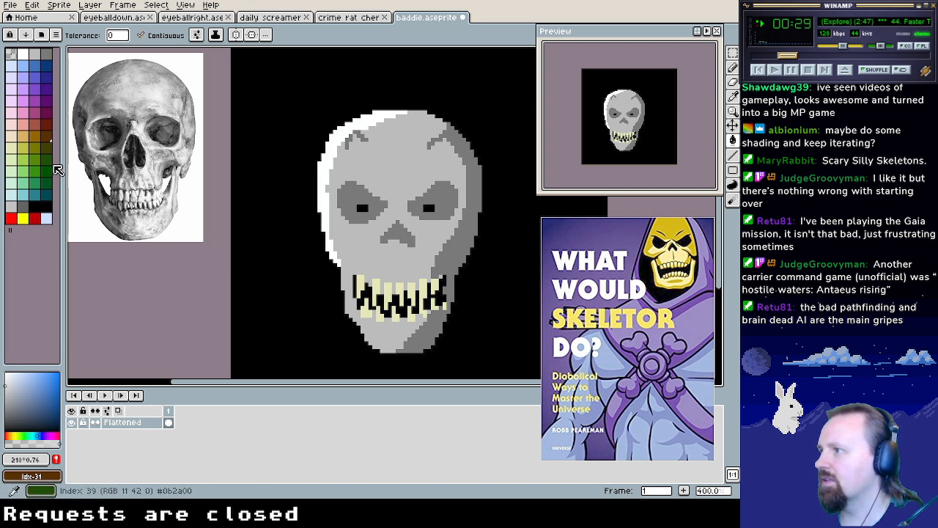
left_click(45, 218)
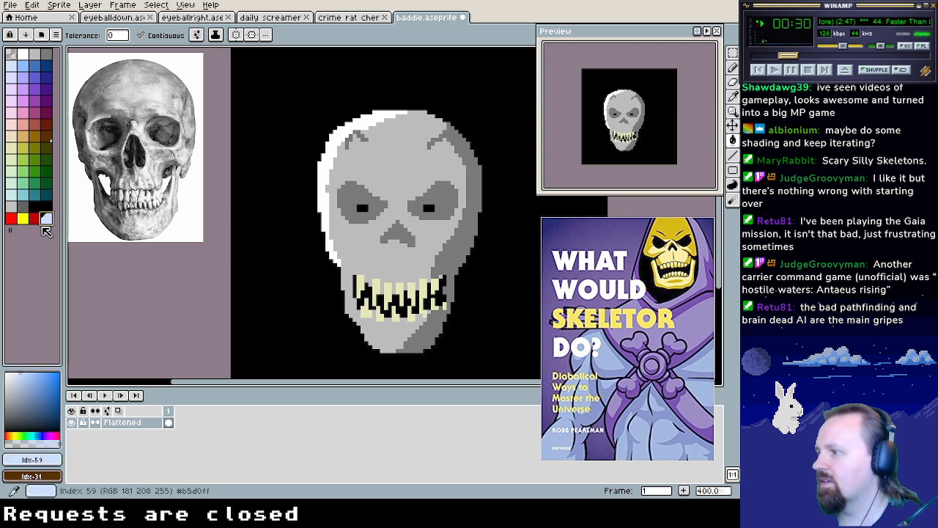
left_click(32, 459)
left_click(73, 370)
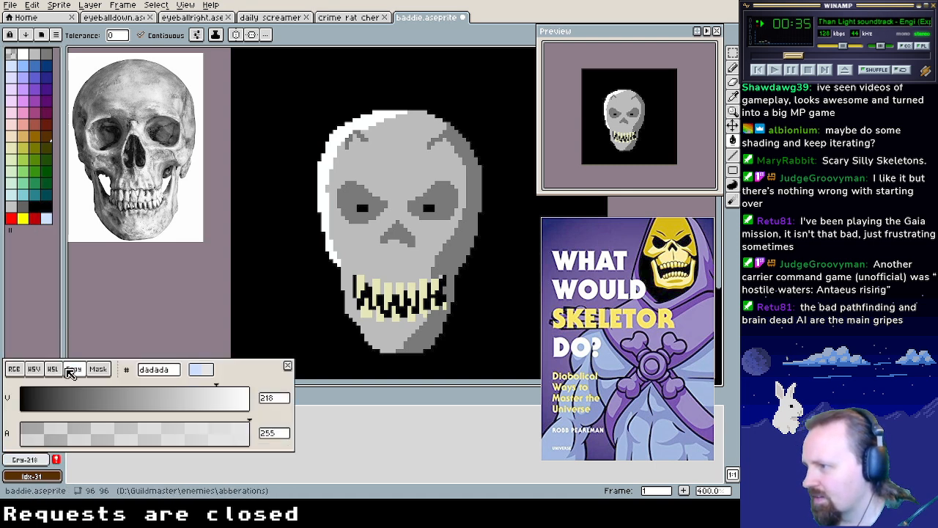
left_click(208, 399)
left_click_drag(208, 399, 206, 399)
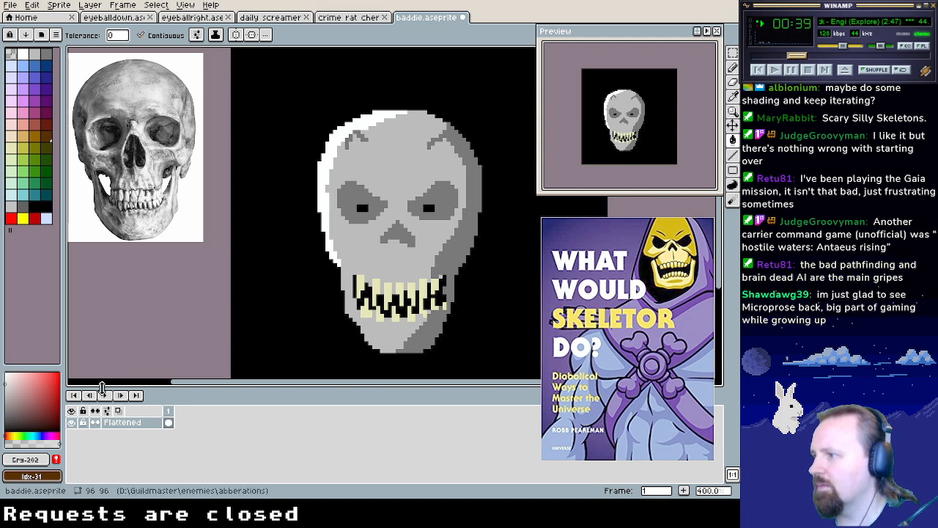
left_click(55, 459)
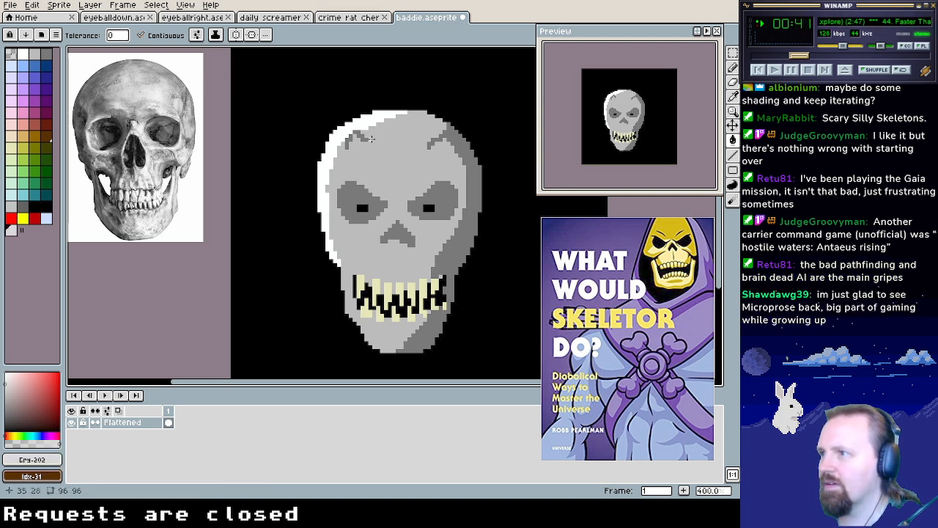
Fill the white highlight along the skull's upper left side with the new light grey
left_click(378, 144)
key("v")
key("ctrl+z")
key("m")
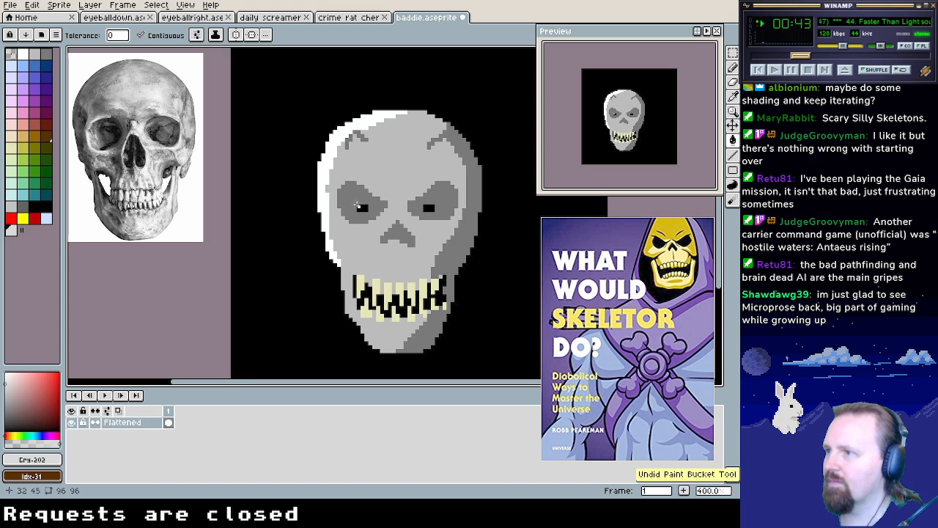
key("b")
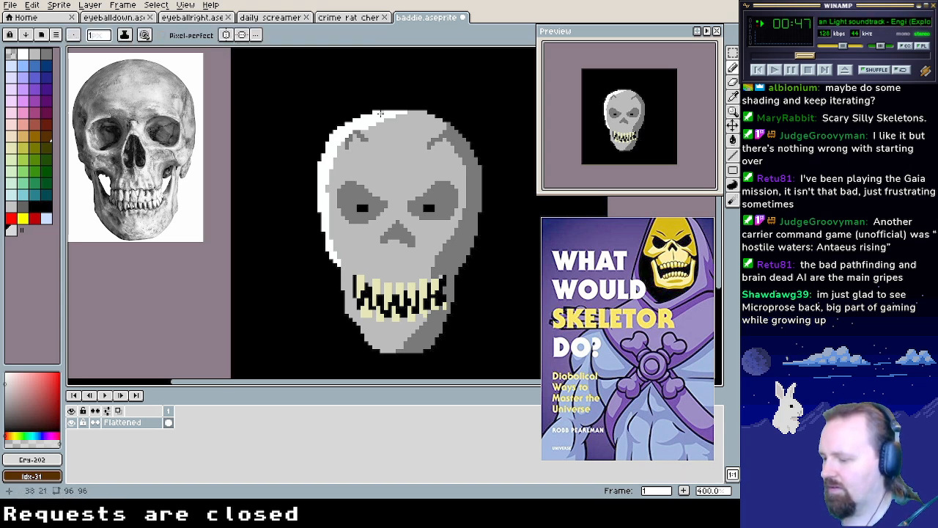
key("g")
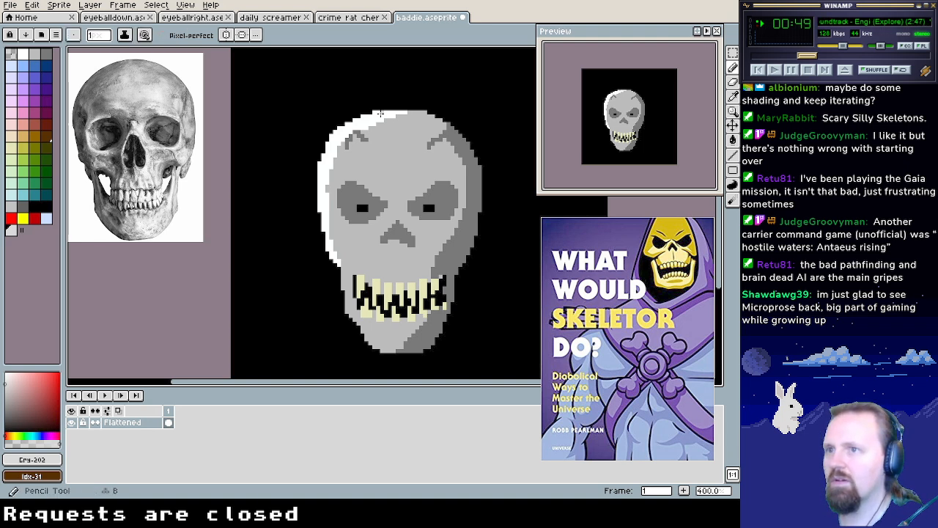
left_click(381, 114)
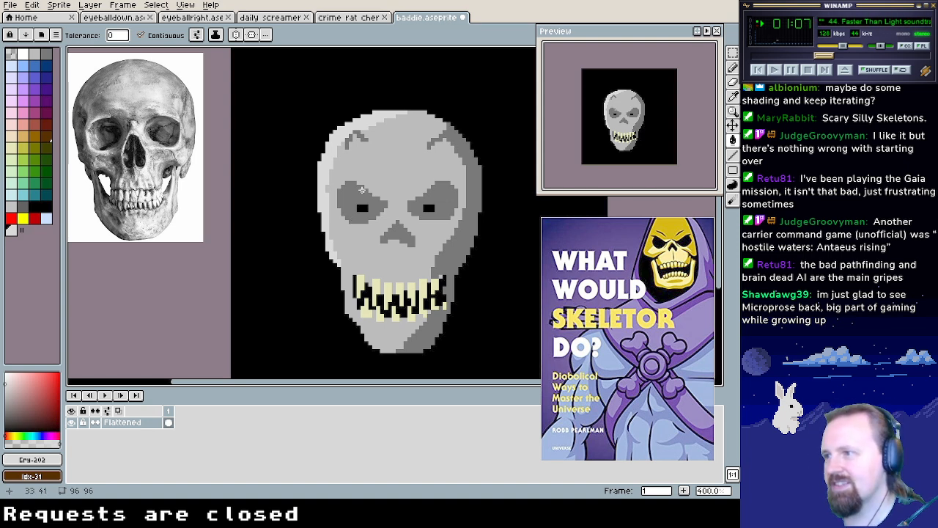
Try a light grey fill on the main face area and a light stroke along the left eye socket's lower edge
left_click(364, 219)
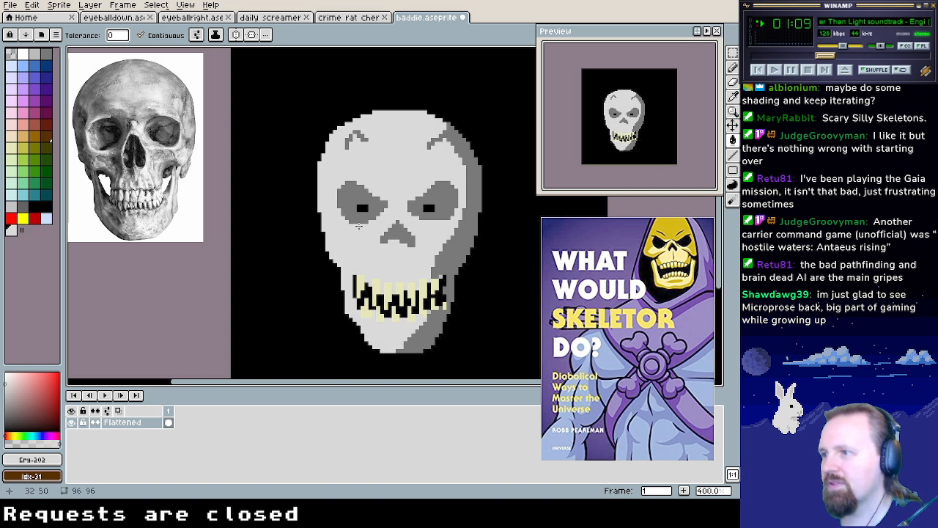
key("ctrl+z")
key("b")
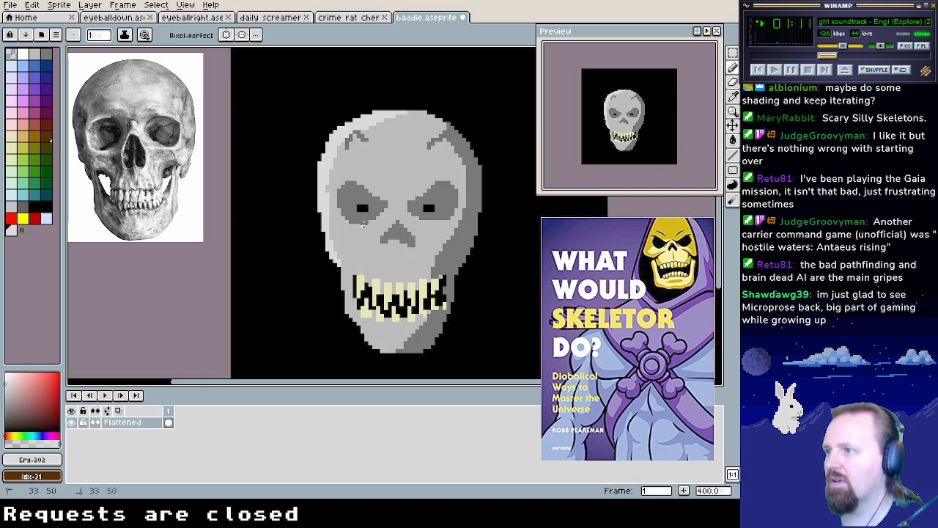
left_click(377, 217)
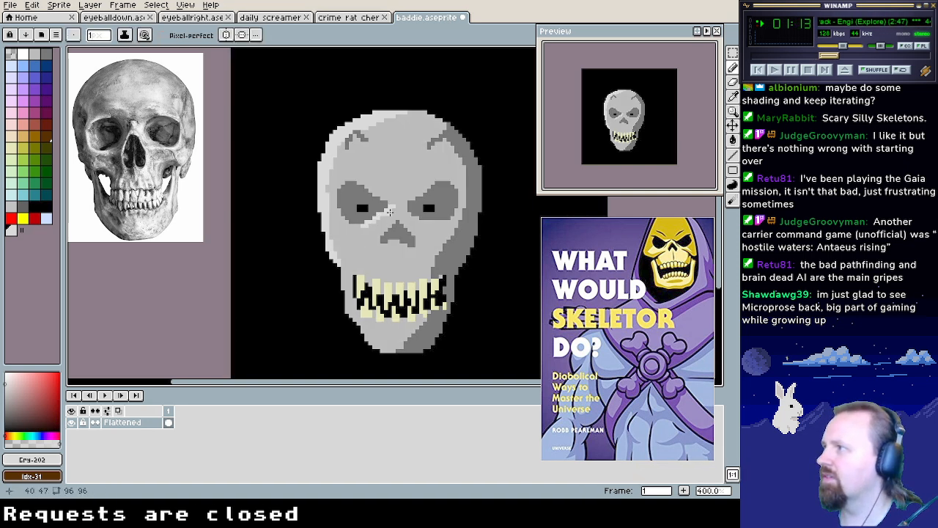
key("v")
key("ctrl+z")
Paint light grey cheekbone highlights beneath both eye sockets
key("b")
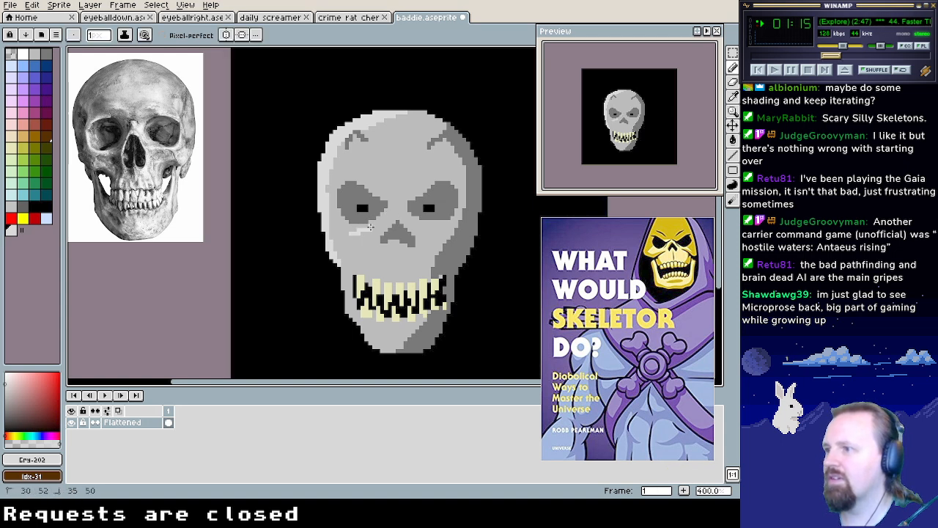
mouse_move(374, 230)
left_mouse_down()
mouse_move(353, 248)
mouse_move(365, 234)
mouse_move(342, 235)
mouse_move(350, 242)
left_mouse_up()
mouse_move(416, 227)
left_mouse_down()
mouse_move(447, 232)
mouse_move(422, 235)
left_mouse_up()
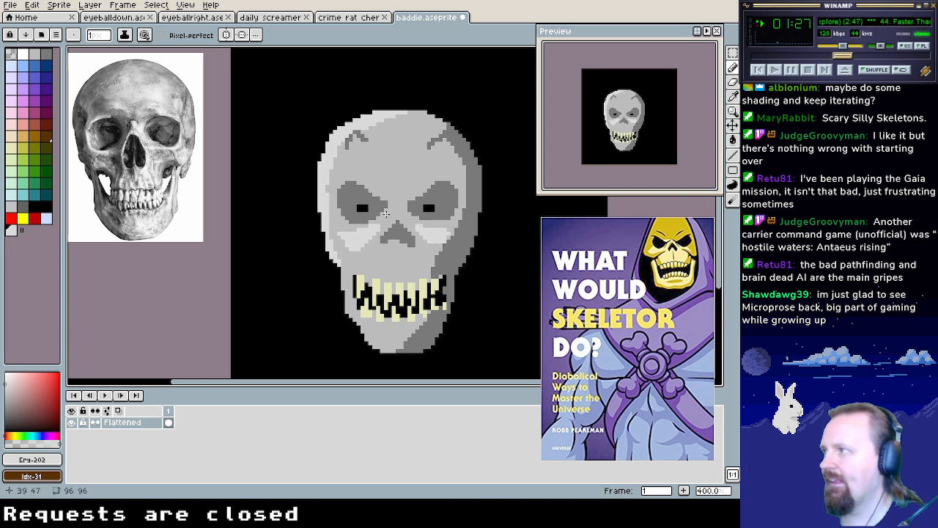
Sample the light grey and extend the highlight across the left forehead, painting over the left crack
left_click(331, 139, "alt")
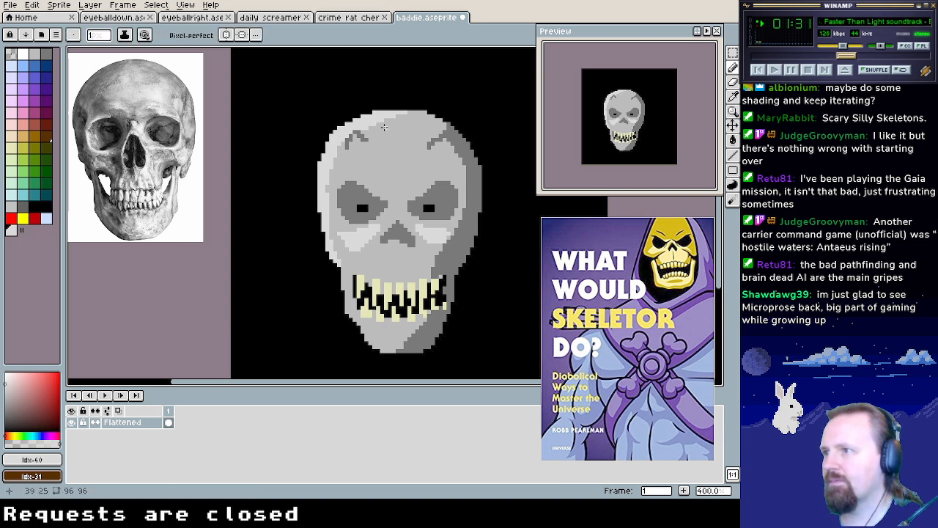
mouse_move(399, 114)
left_mouse_down()
mouse_move(383, 147)
mouse_move(325, 171)
mouse_move(367, 126)
mouse_move(324, 148)
mouse_move(340, 135)
mouse_move(343, 149)
mouse_move(354, 142)
mouse_move(339, 153)
mouse_move(363, 148)
mouse_move(395, 119)
left_mouse_up()
mouse_move(358, 153)
left_mouse_down()
mouse_move(385, 133)
mouse_move(364, 142)
mouse_move(370, 129)
mouse_move(393, 118)
mouse_move(371, 126)
left_mouse_up()
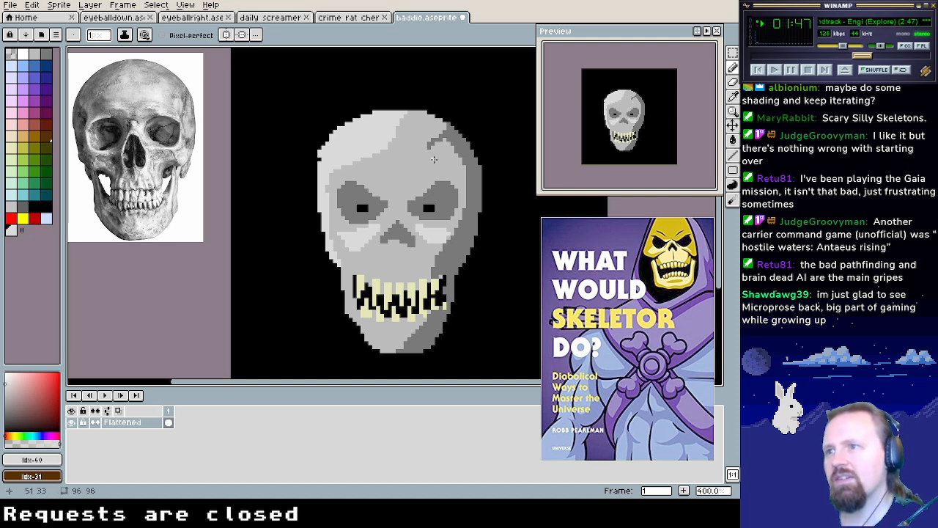
Sample the base grey, paint out the right-hand crack and trim the forehead highlight to a narrower band
left_click(435, 137, "alt")
mouse_move(435, 137)
left_mouse_down()
mouse_move(431, 145)
mouse_move(450, 133)
left_mouse_up()
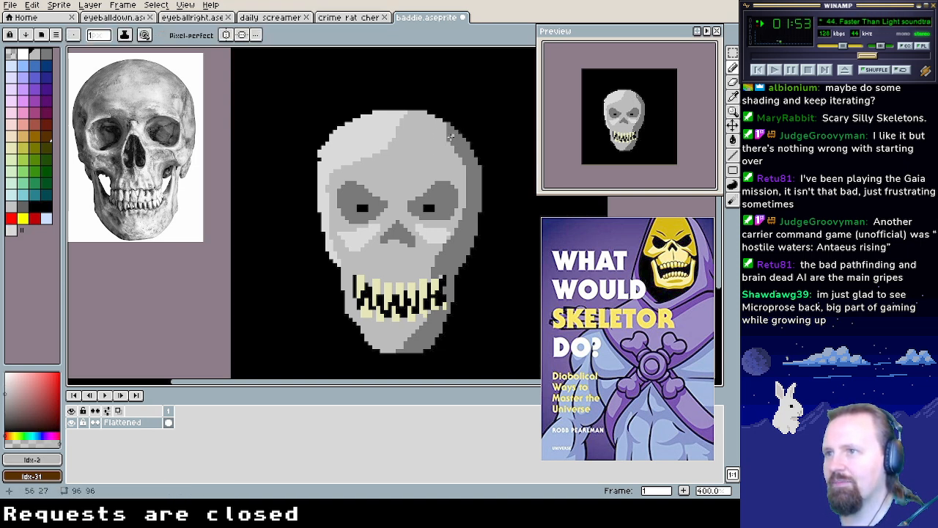
left_click(404, 125, "alt")
mouse_move(405, 124)
left_mouse_down()
mouse_move(335, 173)
mouse_move(388, 140)
left_mouse_up()
mouse_move(388, 140)
left_mouse_down()
mouse_move(349, 163)
mouse_move(368, 140)
left_mouse_up()
mouse_move(368, 139)
left_mouse_down()
mouse_move(346, 153)
mouse_move(336, 173)
mouse_move(347, 151)
mouse_move(386, 131)
mouse_move(355, 160)
mouse_move(385, 139)
mouse_move(362, 160)
mouse_move(353, 156)
mouse_move(362, 140)
mouse_move(398, 130)
mouse_move(386, 149)
left_mouse_up()
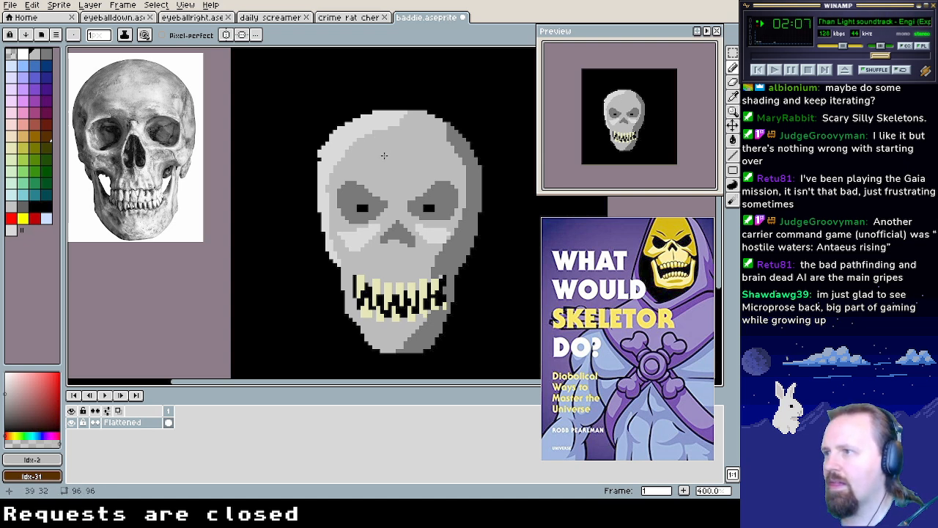
Touch up the light grey highlight at the crown and clean the skull's upper-left outline with black
left_click(396, 116, "alt")
left_click_drag(395, 116, 408, 114)
left_click(350, 143, "alt")
left_click_drag(319, 140, 370, 110)
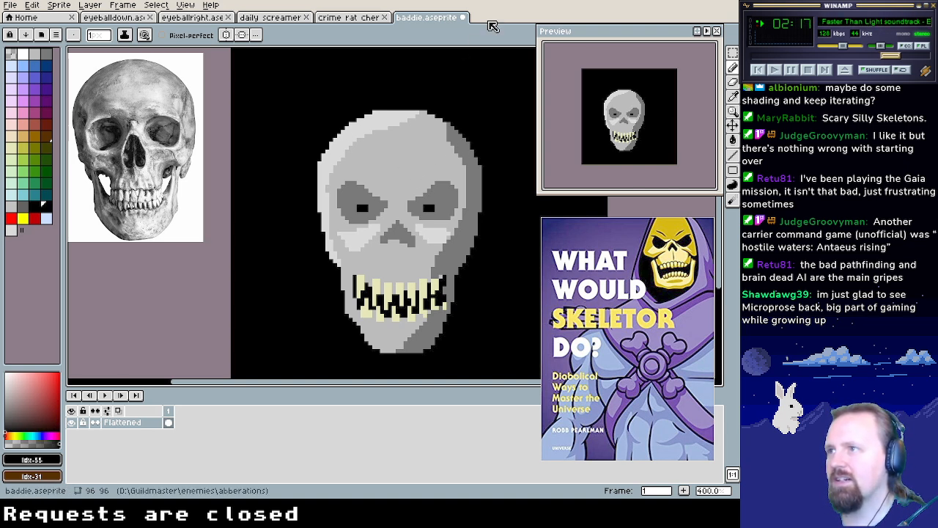
Create a new 96 by 96 px indexed sprite with a transparent background
double_click(491, 21)
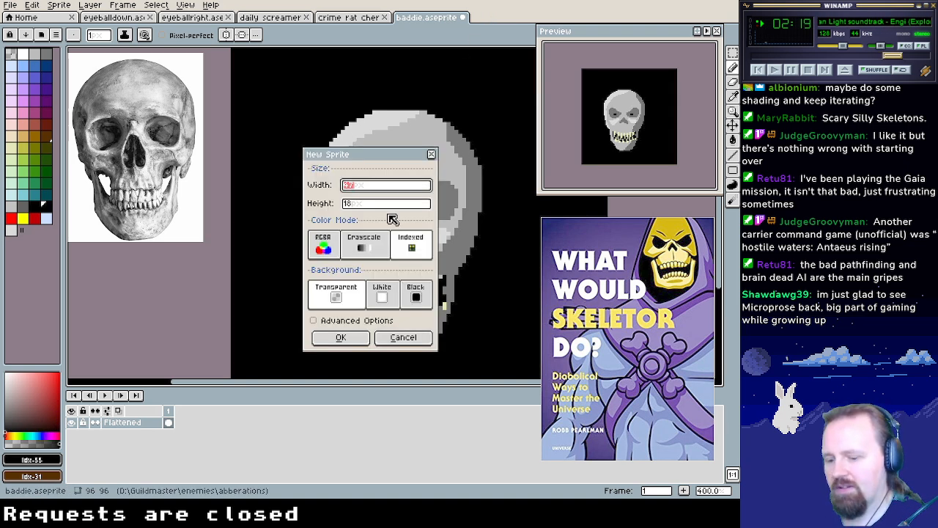
key("Tab")
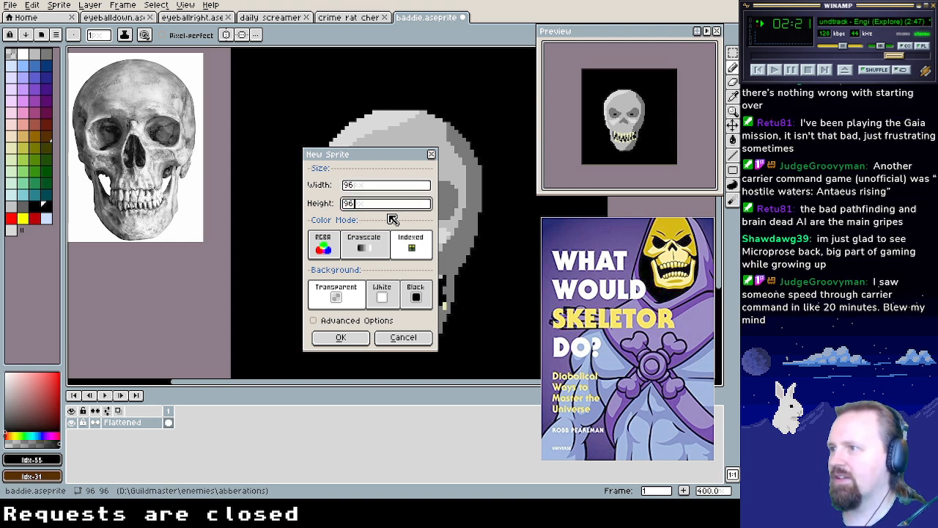
key("Return")
key("space")
scroll(396, 217, "up", 2)
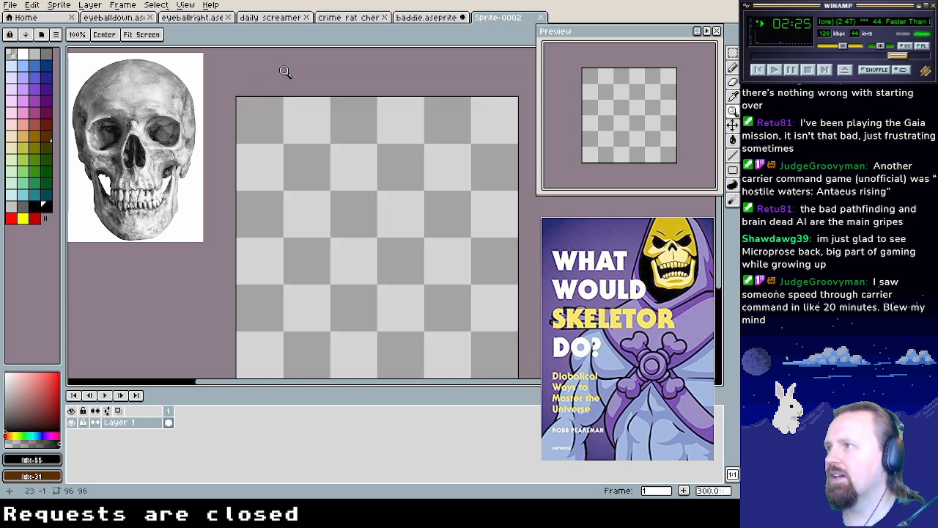
Look through the other open sprites and copy the eye layer from the eyeballdown sprite
left_click(209, 17)
left_click(282, 17)
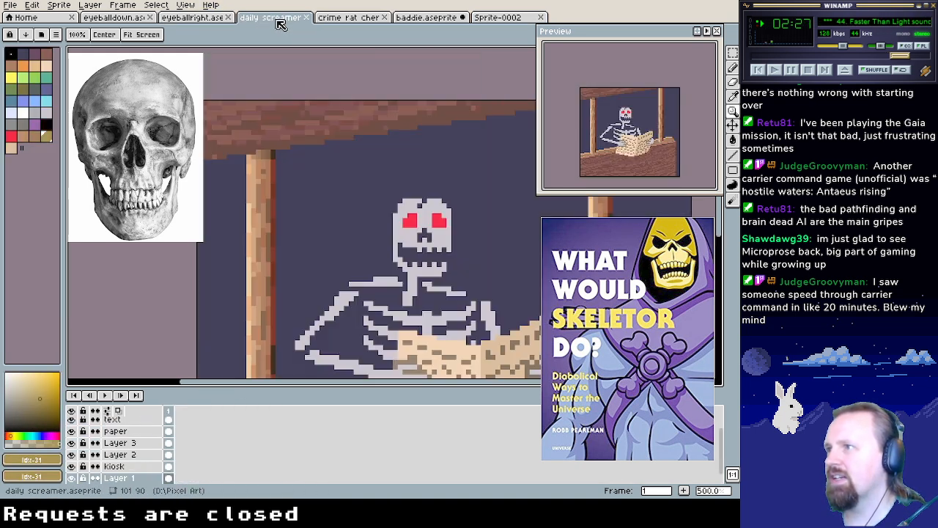
left_click(113, 17)
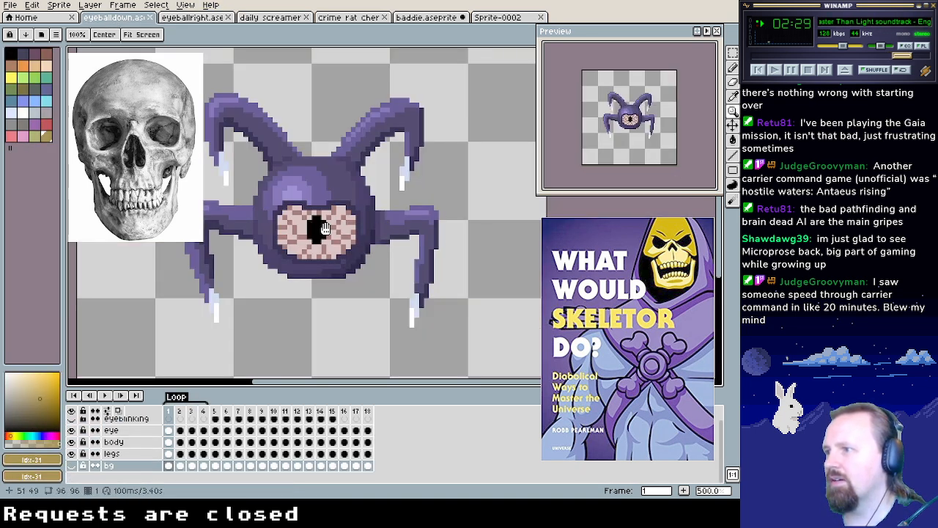
left_click_drag(325, 228, 348, 251)
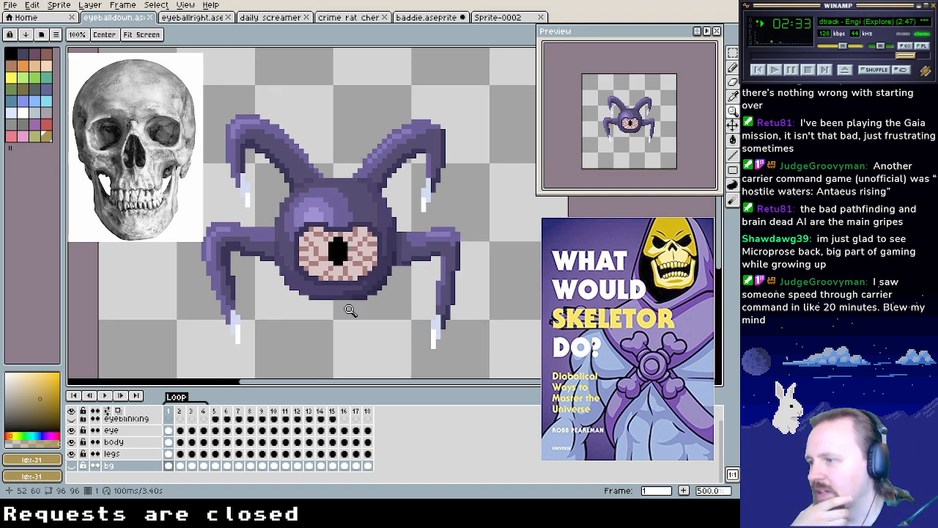
left_click(130, 432)
key("ctrl+a")
key("ctrl+c")
Convert the new blank sprite to RGB colour mode and paste the copied eye layer into it
left_click(498, 17)
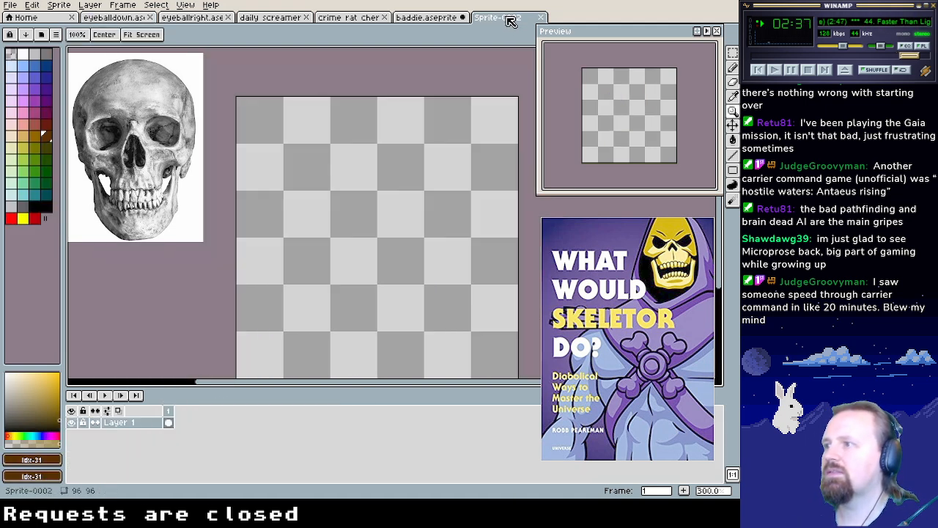
key("ctrl+v")
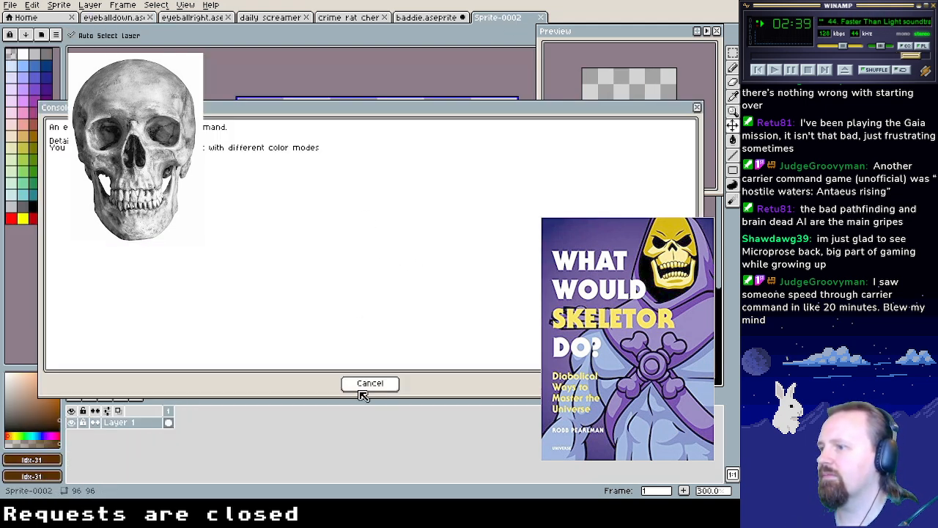
left_click(384, 387)
left_click(58, 5)
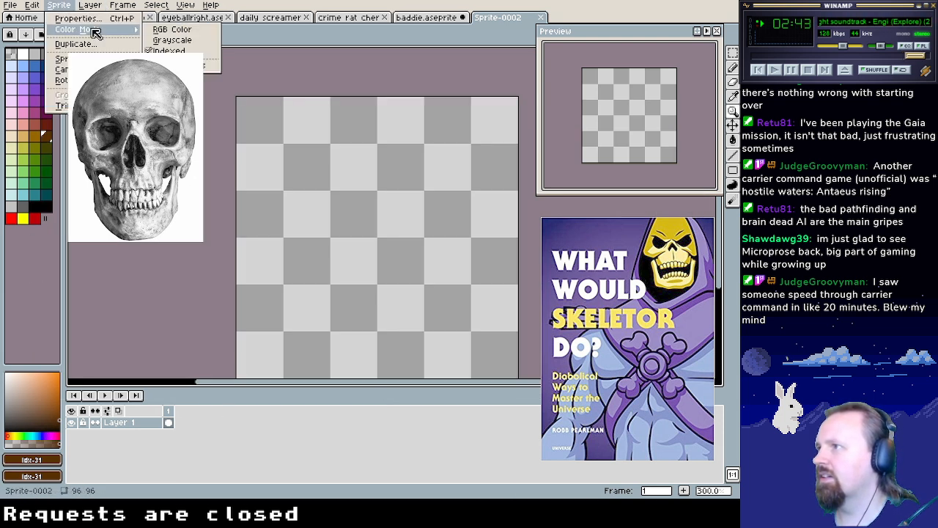
left_click(162, 32)
key("ctrl+v")
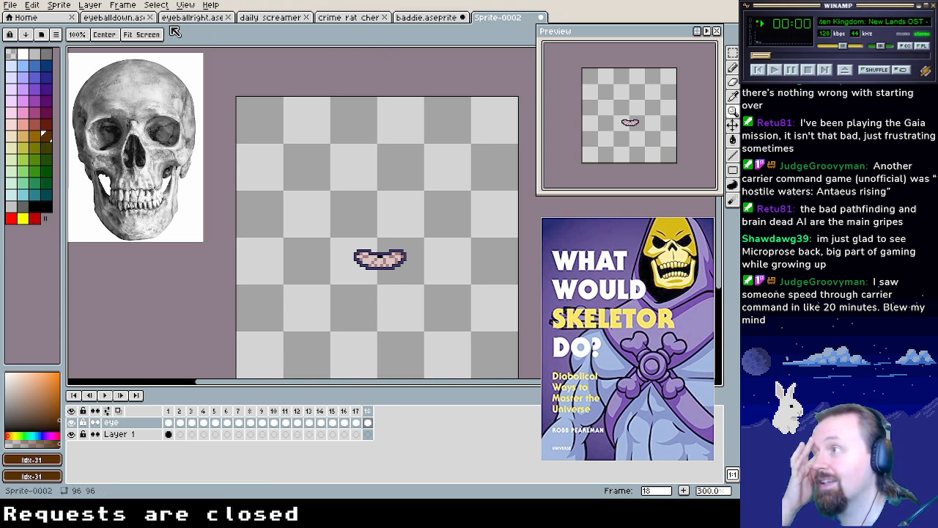
Copy the first-frame body cel from the eyeballdown sprite and paste it into frame 18 of the new sprite's eye layer
left_click(125, 19)
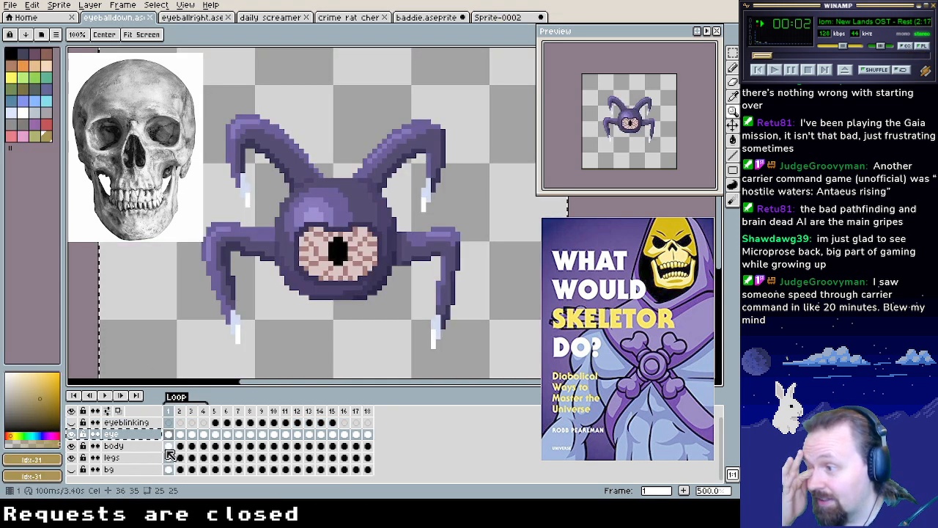
left_click(135, 446)
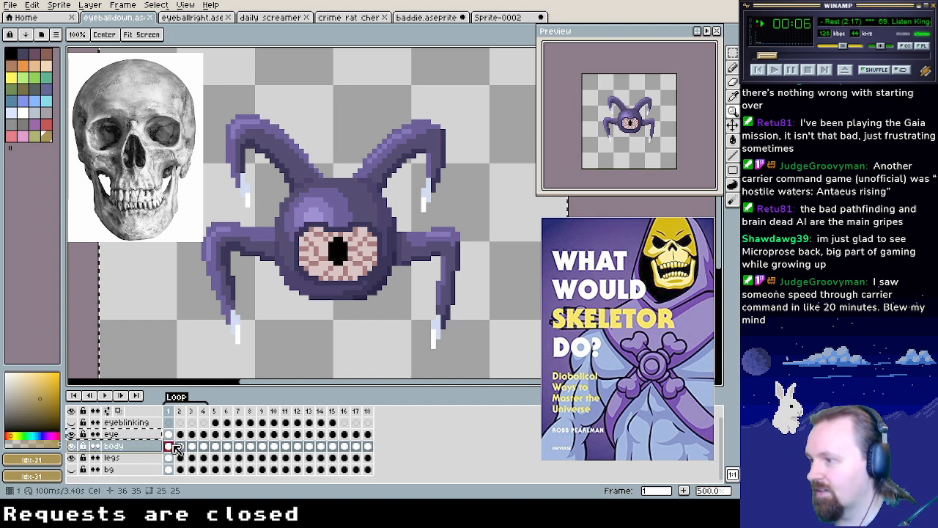
left_click(498, 16)
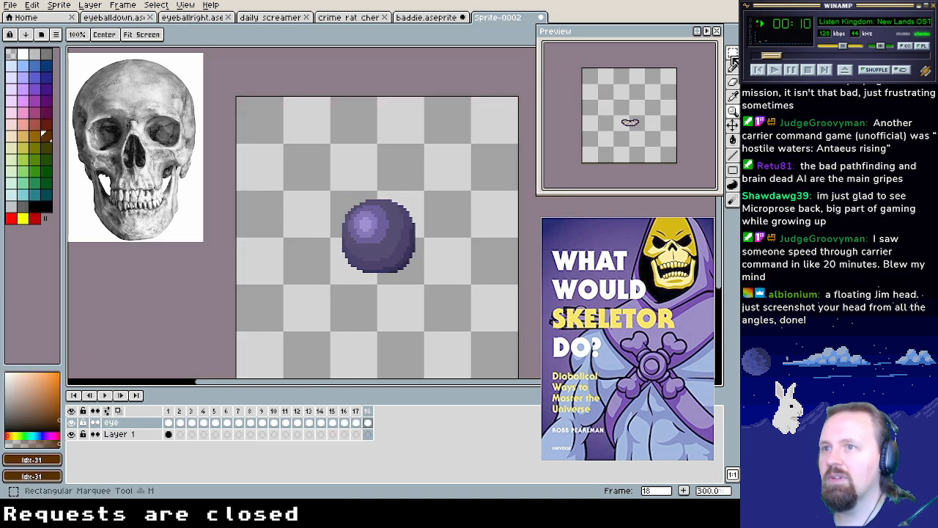
left_click(732, 53)
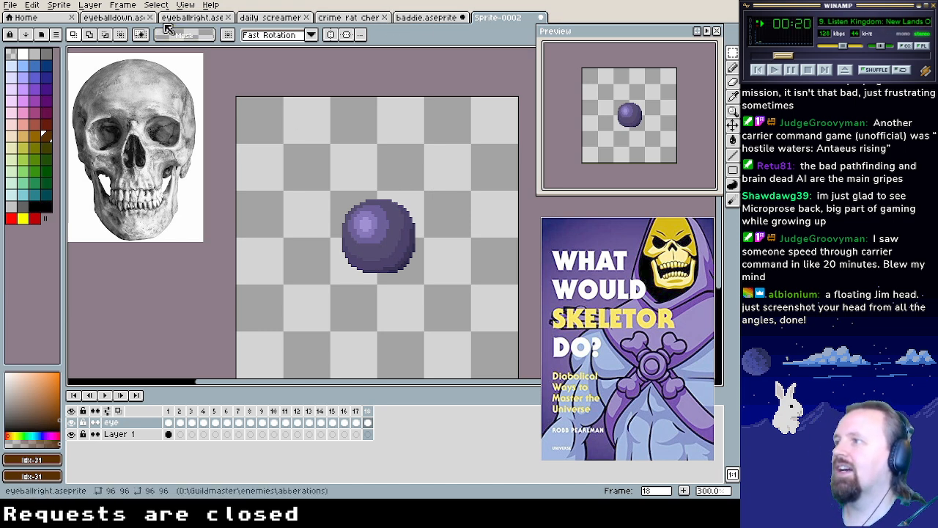
Copy the first-frame eye cel from eyeballdown and paste it onto a new layer above the eye layer in the new sprite
left_click(133, 18)
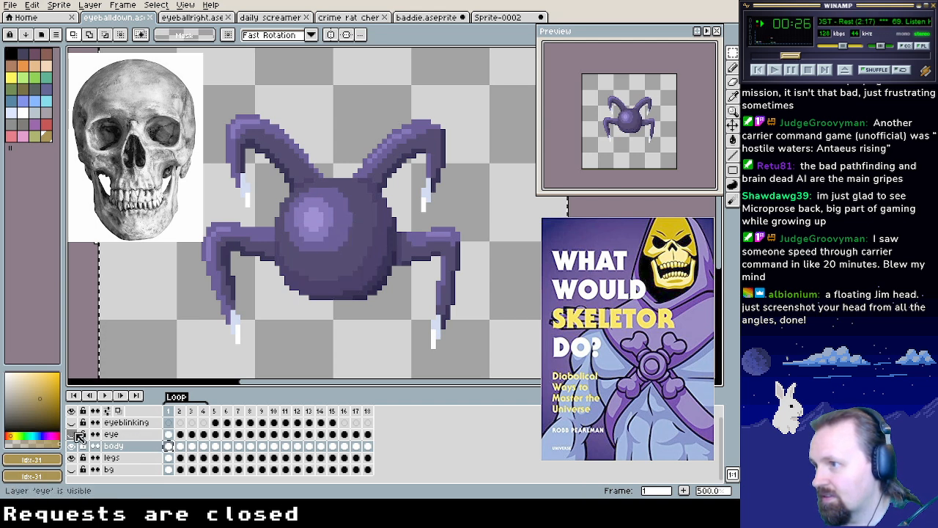
left_click(170, 435)
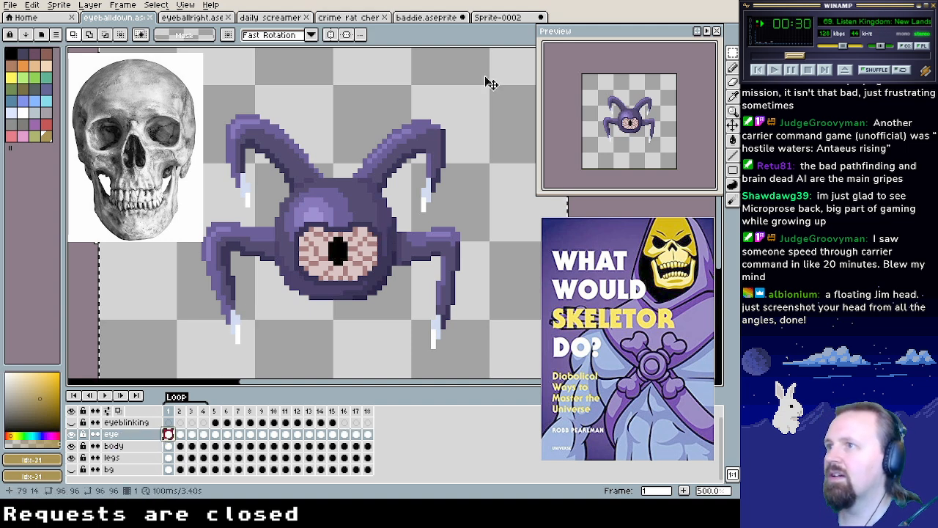
left_click(504, 20)
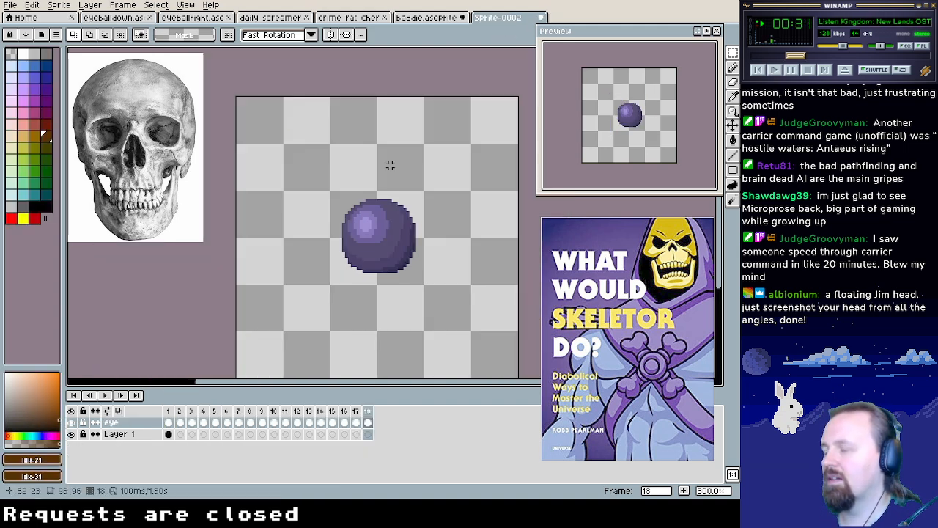
right_click(141, 429)
left_click(172, 401)
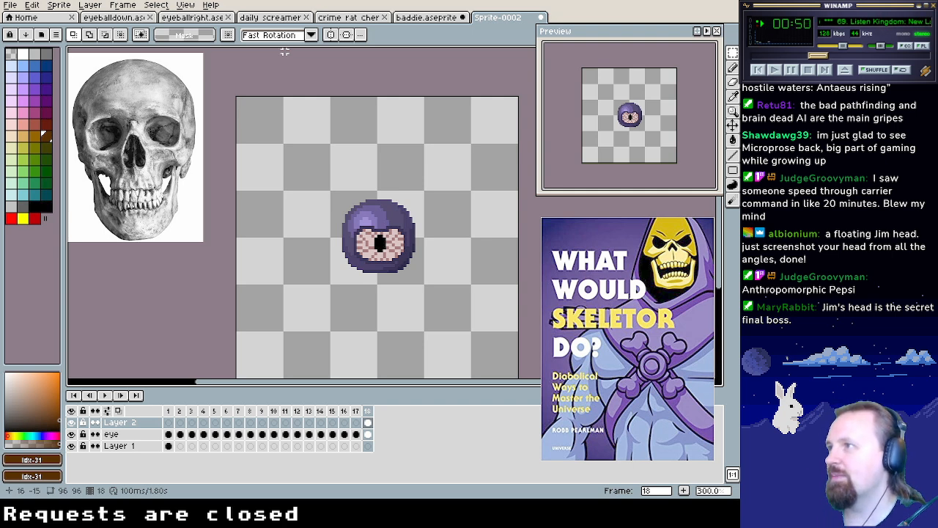
Move the eye cel on Layer 2 from frame 18 to frame 1
left_click(111, 16)
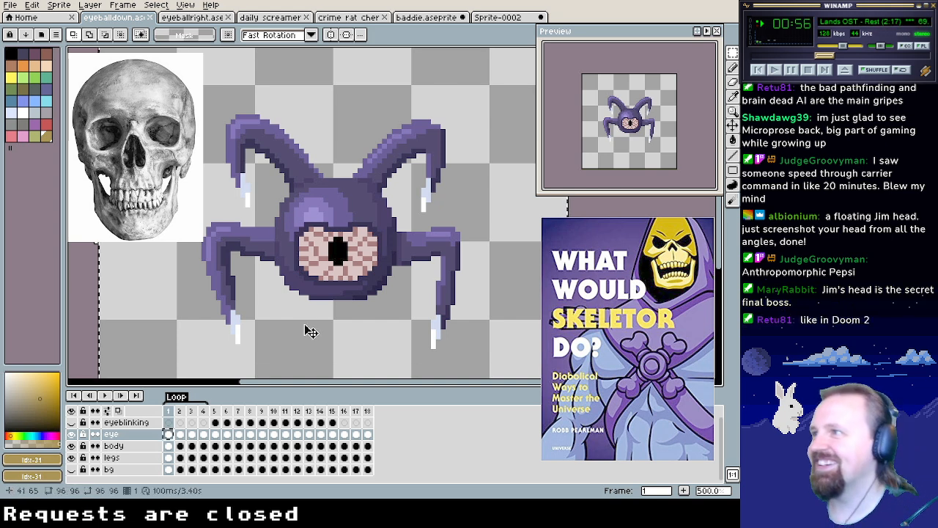
left_click(497, 17)
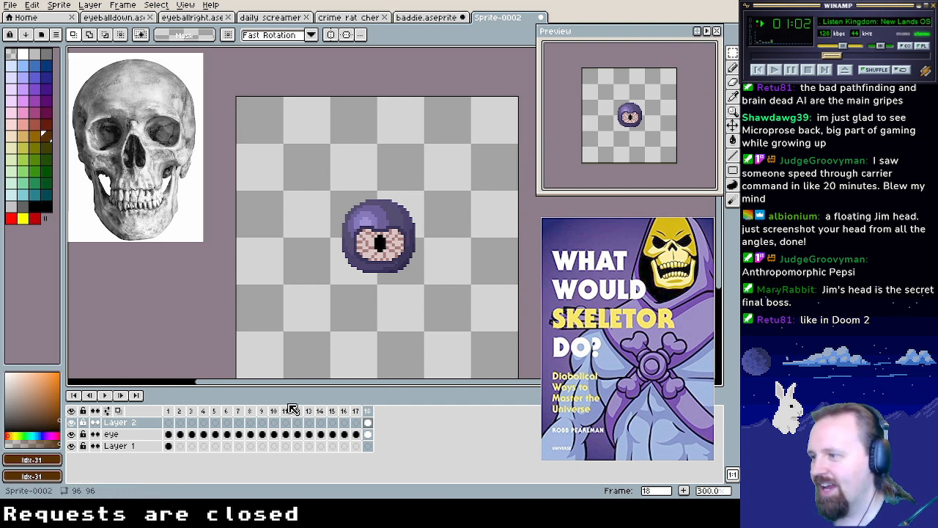
left_click(357, 422)
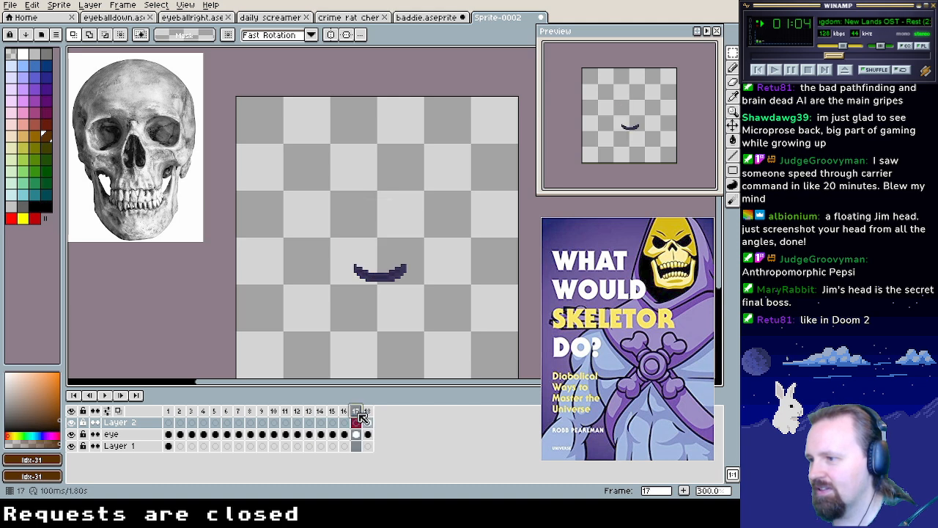
left_click(345, 421)
left_click(181, 421)
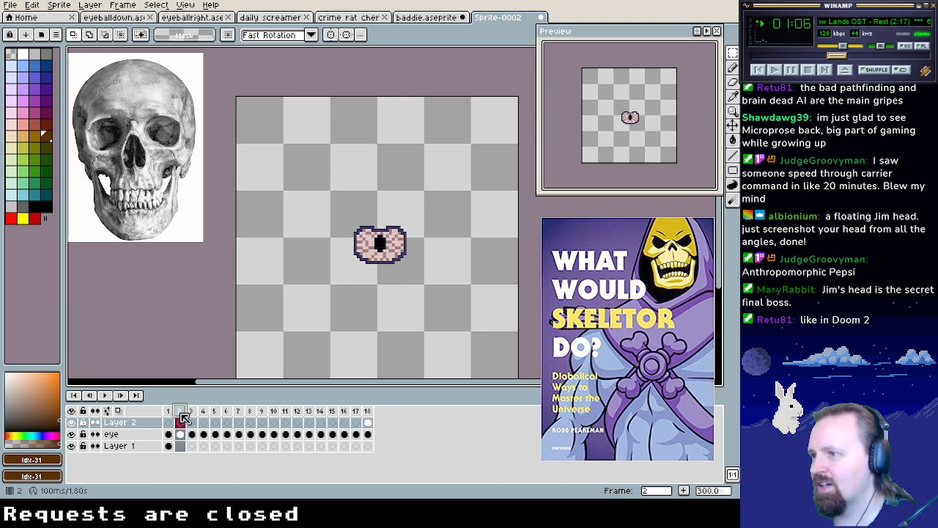
left_click(168, 422)
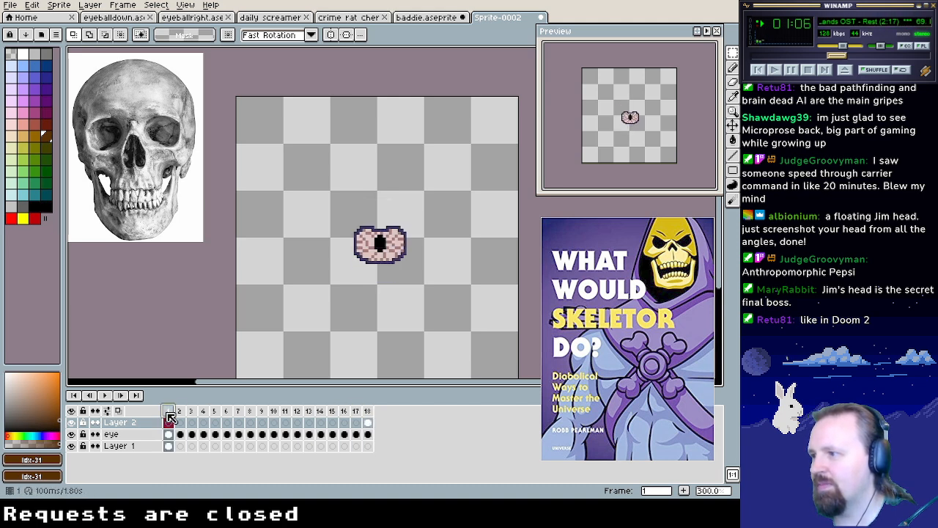
left_click(367, 422)
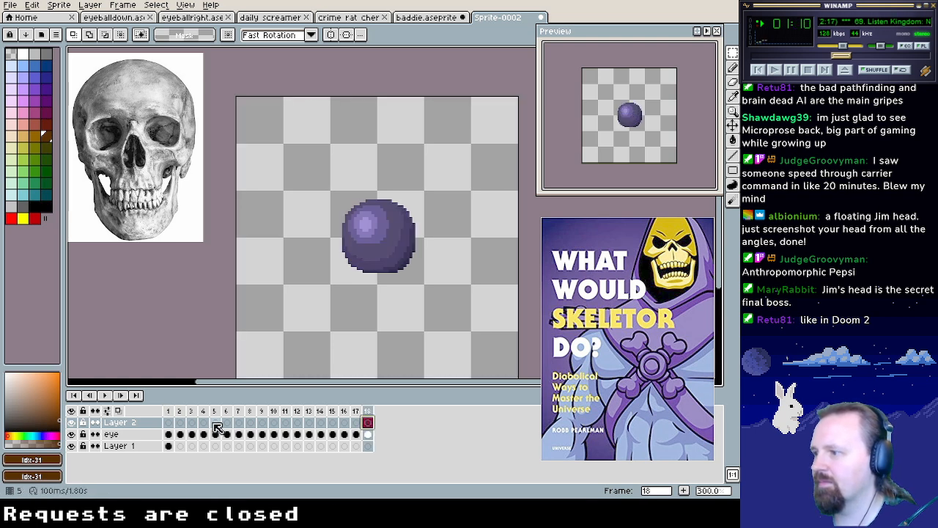
left_click(169, 423)
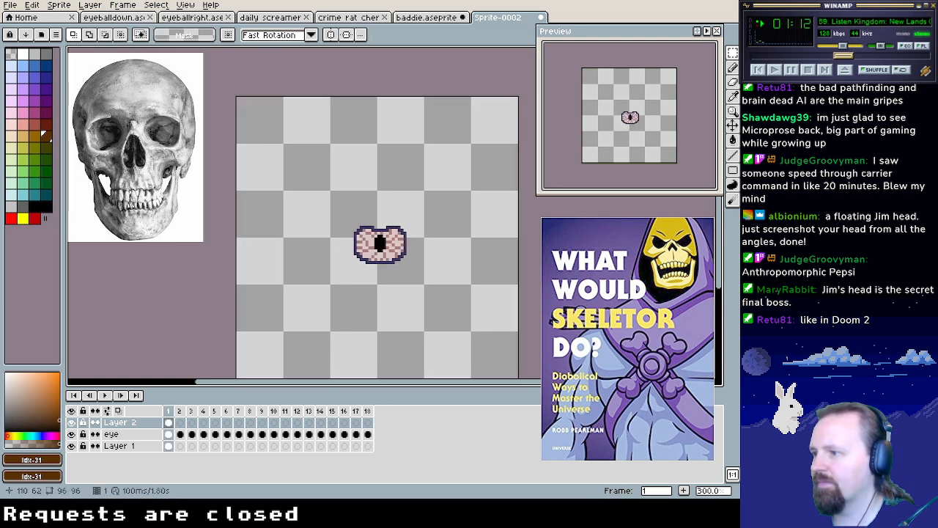
Cut the purple body from frame 18 of the eye layer and paste it into that layer's first frame
left_click(169, 434)
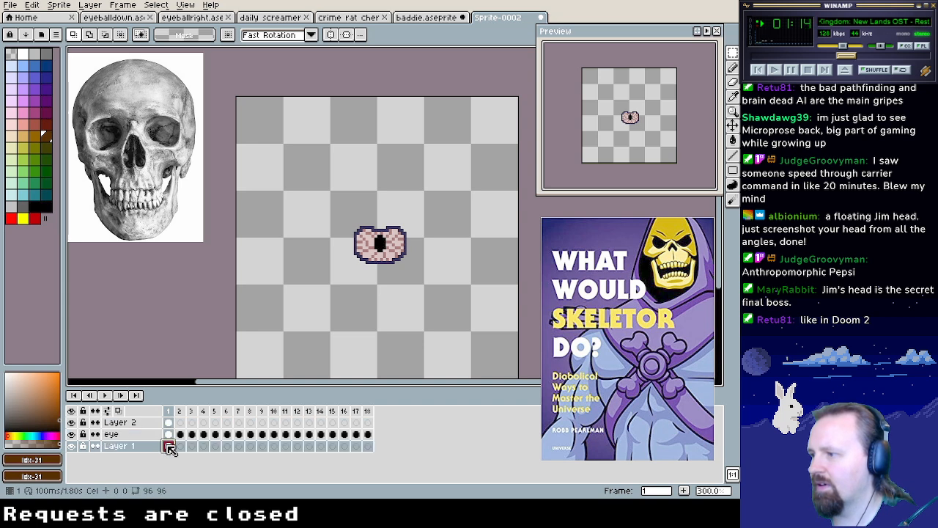
left_click(368, 434)
left_click(344, 435)
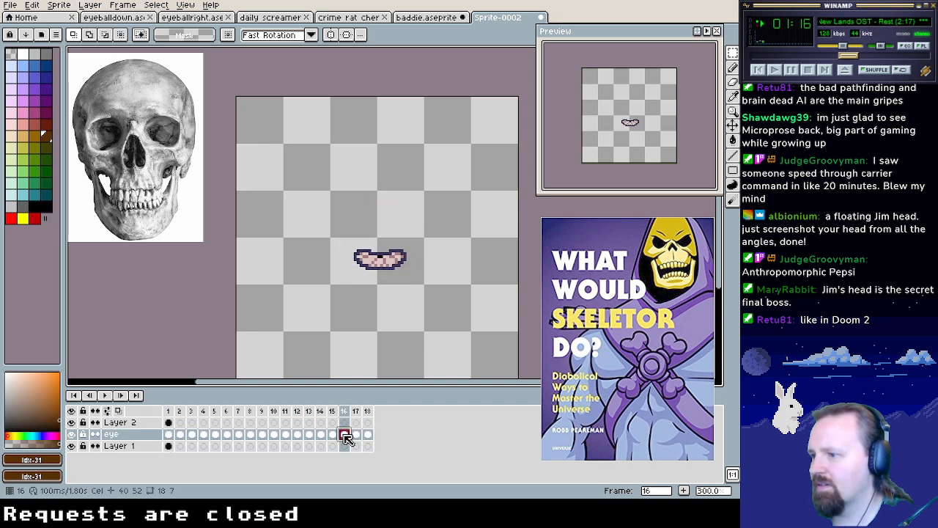
left_click(368, 435)
key("ctrl+a")
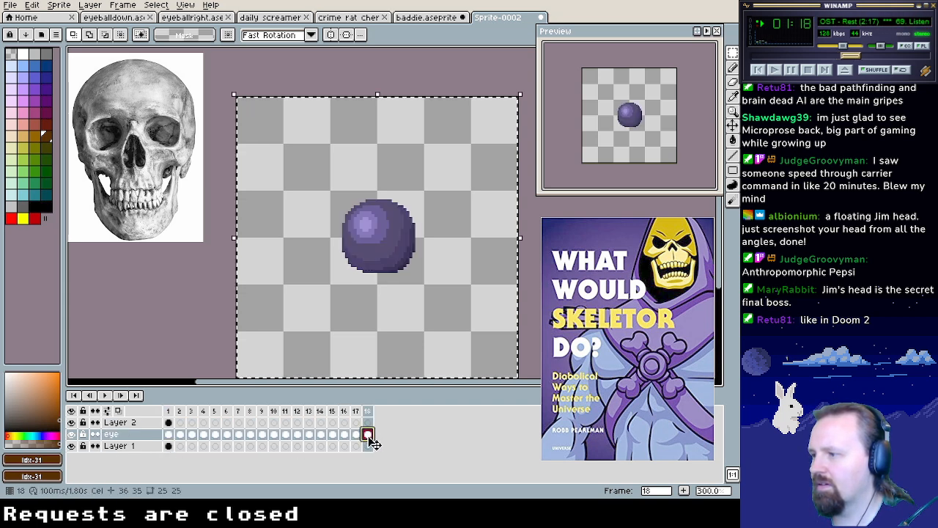
key("ctrl+x")
left_click(169, 434)
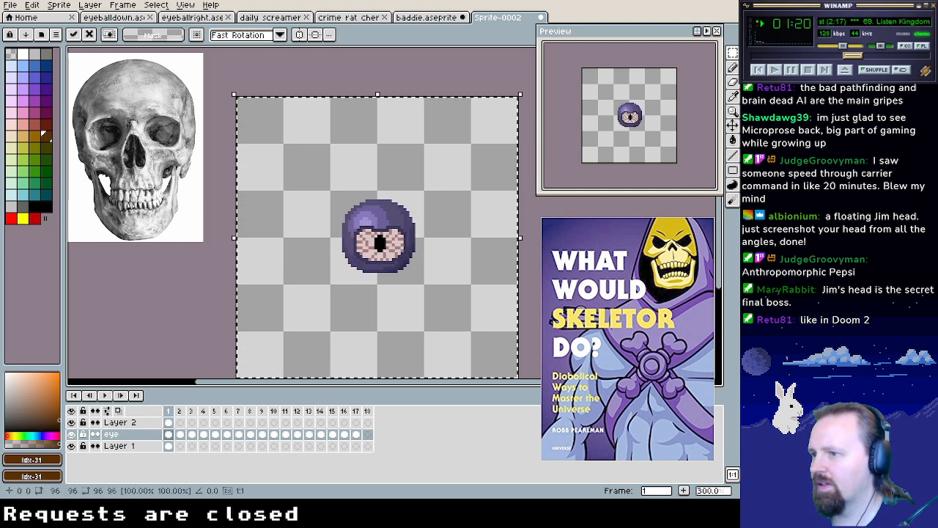
key("ctrl+d")
Delete frames 2 to 18 from the new sprite
left_click_drag(183, 412, 373, 415)
right_click(373, 415)
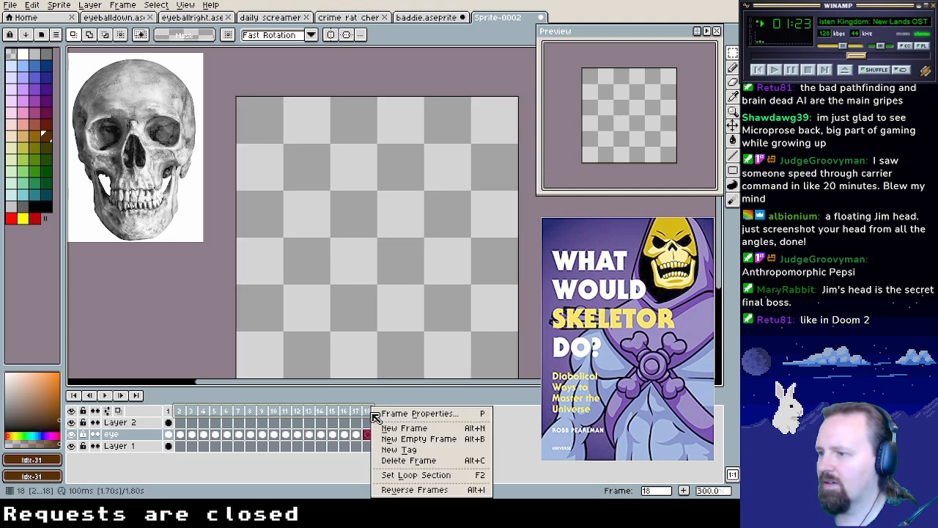
left_click(399, 460)
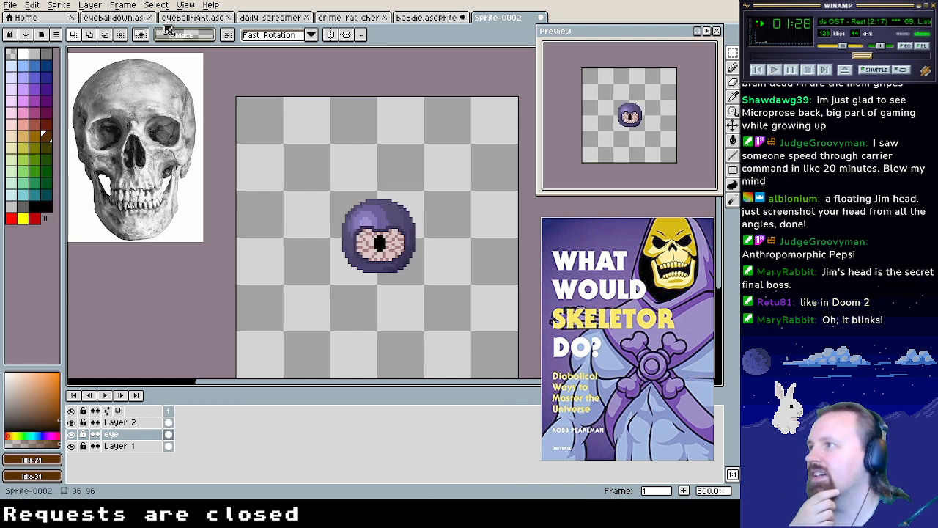
Play back the eyeballdown animation and compare that creature with the new sprite and the baddie skull
left_click(113, 17)
left_click(226, 410)
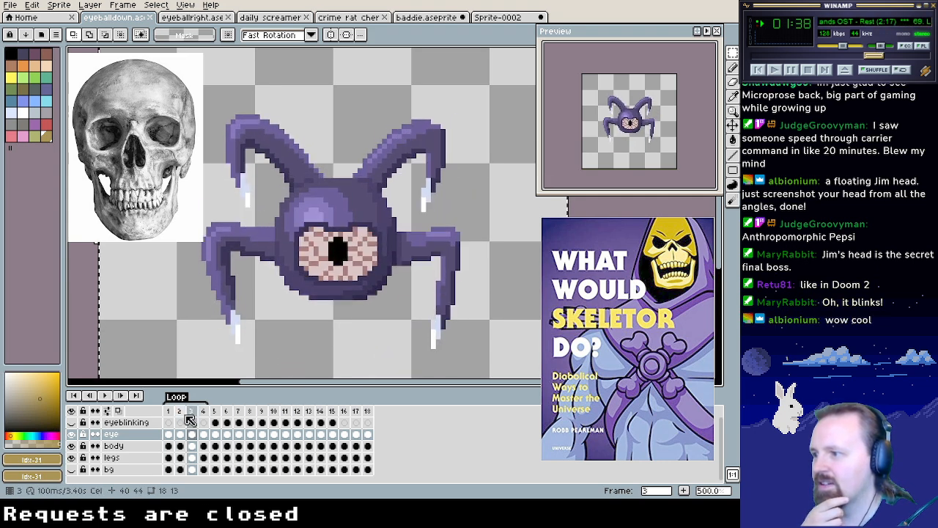
key("Return")
left_click(214, 411)
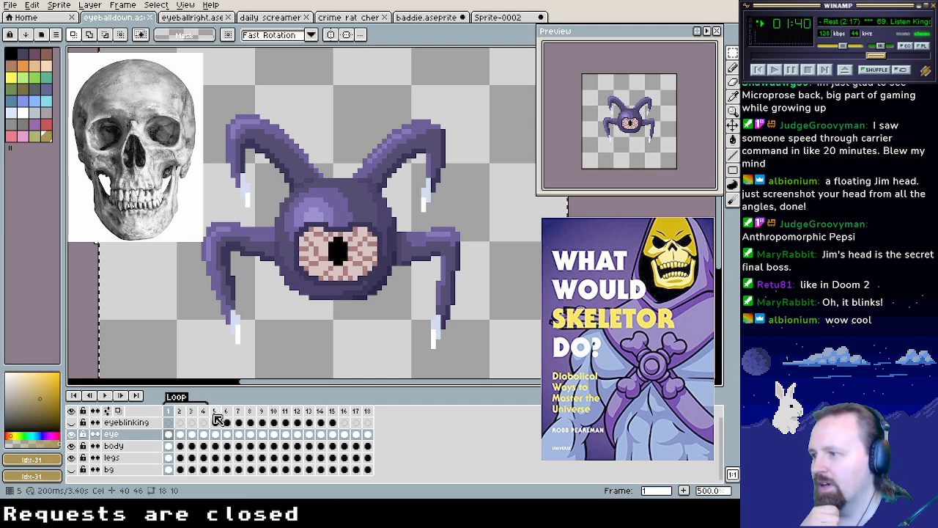
key("Return")
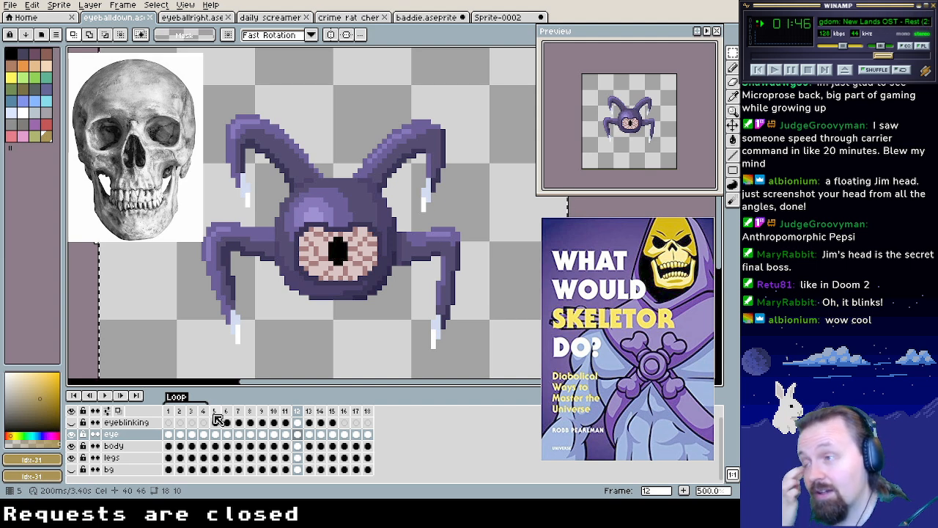
left_click(497, 16)
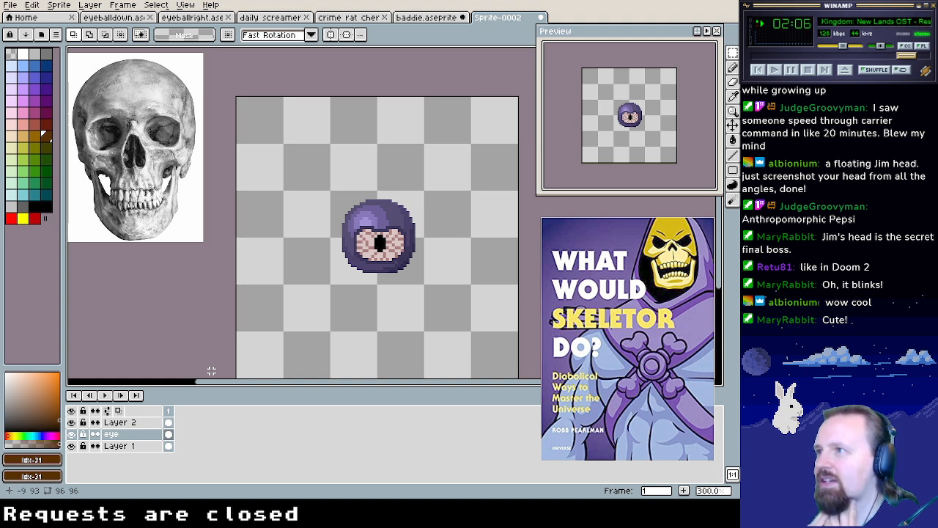
left_click(113, 17)
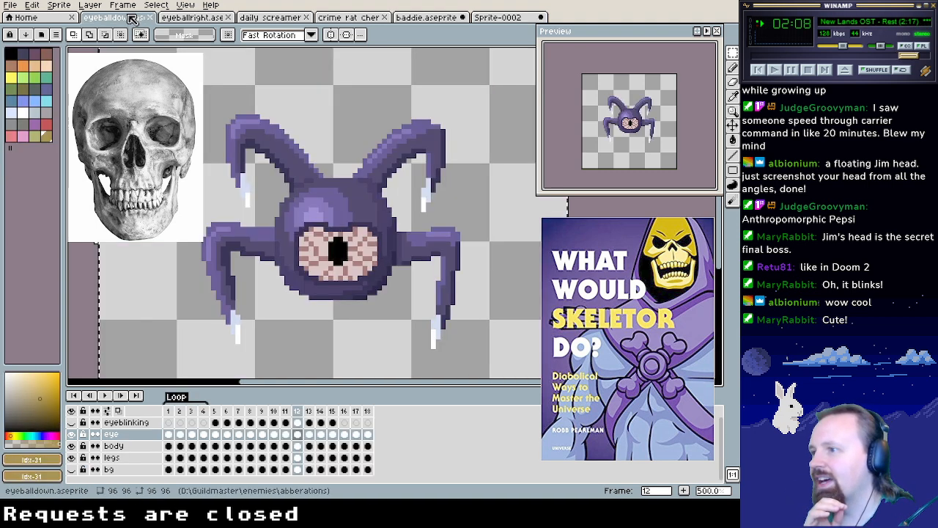
left_click(503, 17)
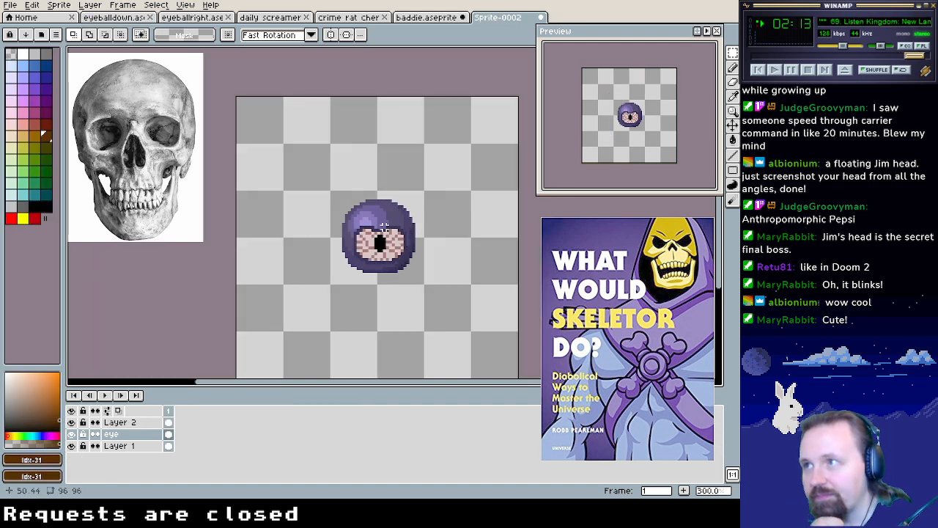
left_click(438, 18)
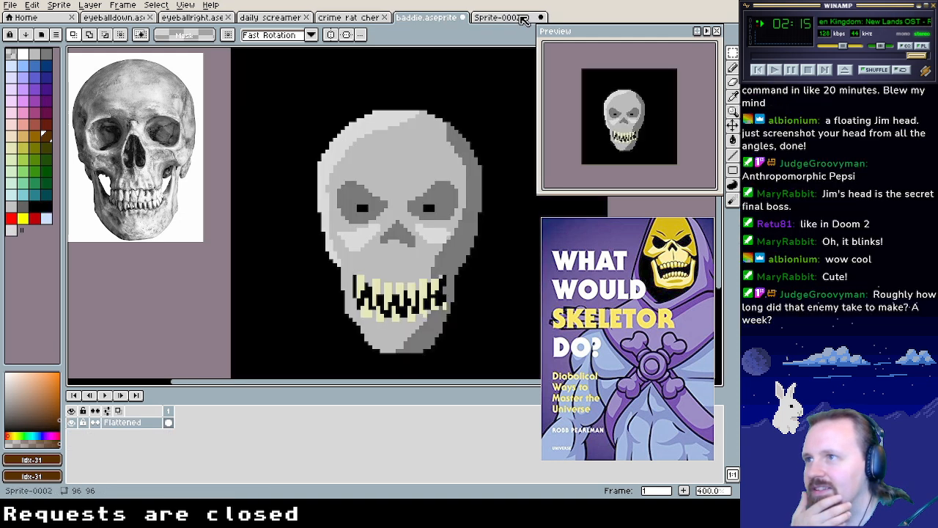
left_click(503, 16)
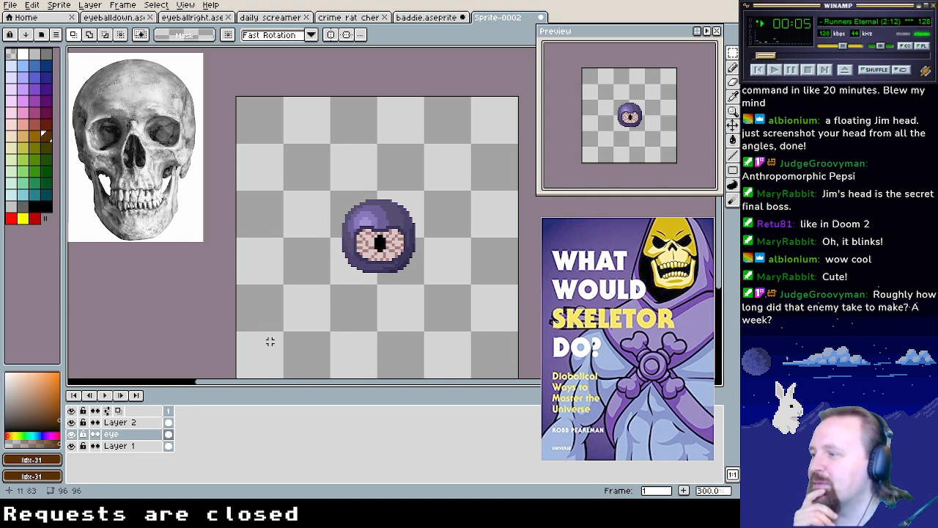
Add a new layer above Layer 2 and pick the body's dark purple #30294b as the Pencil colour
left_click(117, 422)
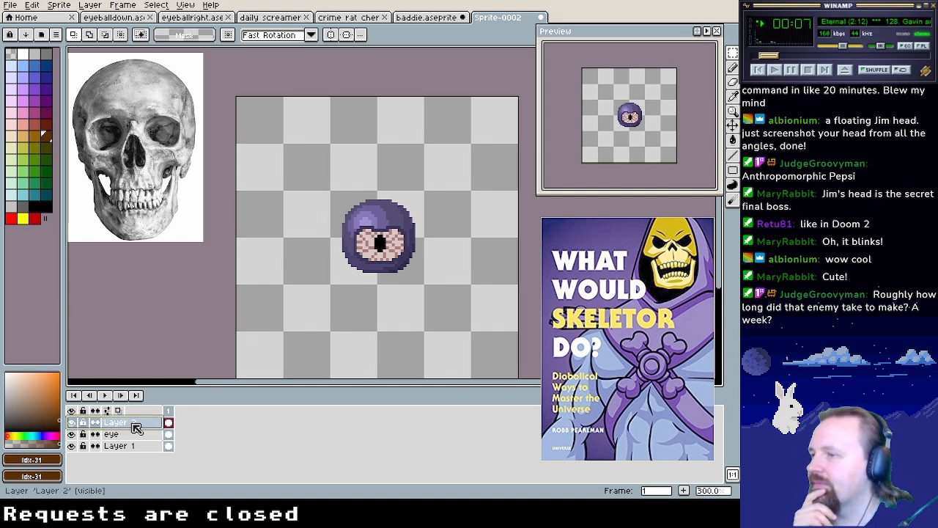
key("b")
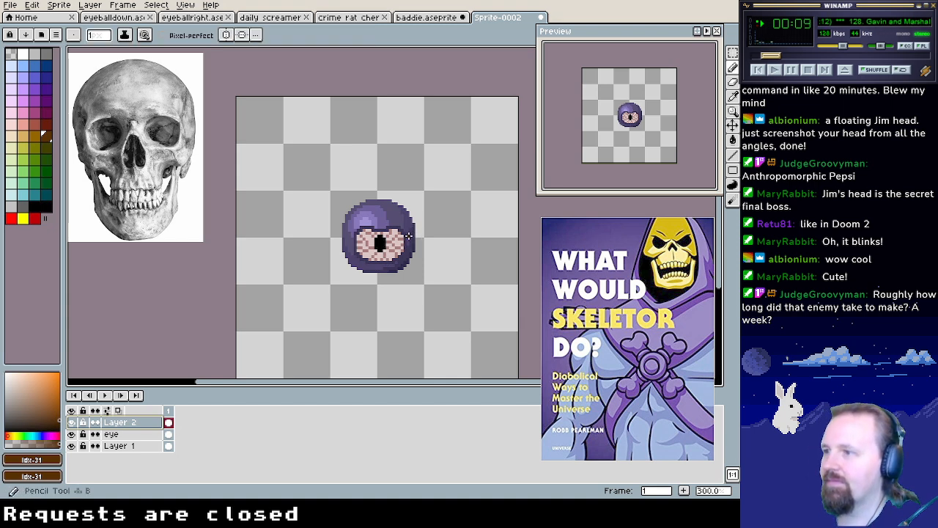
left_click(405, 232, "alt")
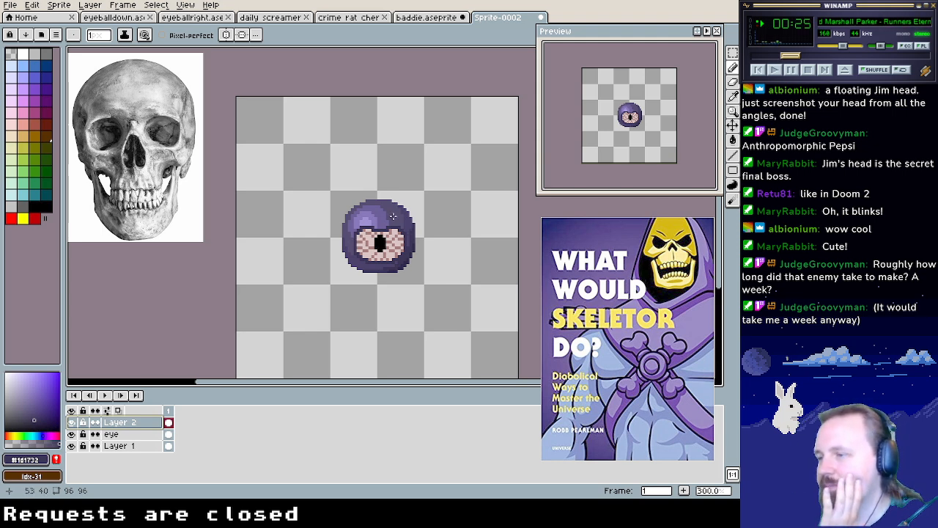
left_click(396, 214, "alt")
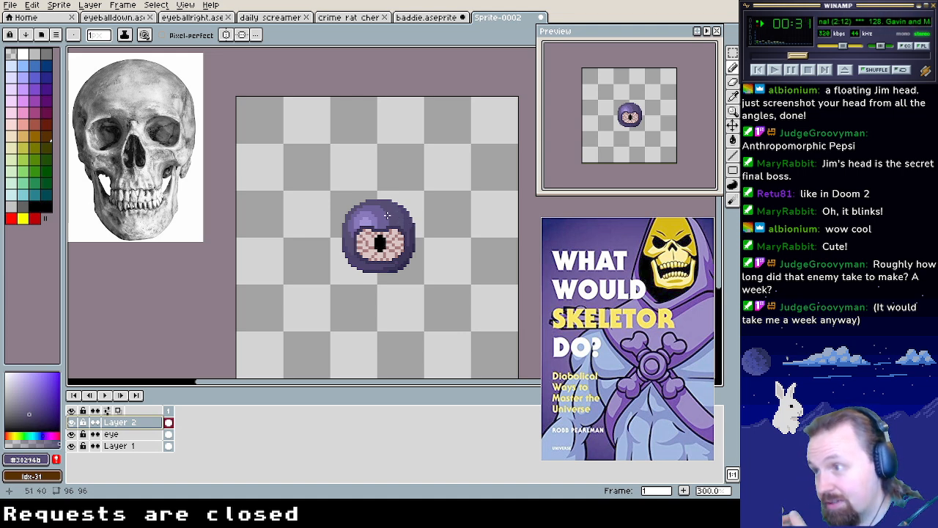
left_click(403, 210, "alt")
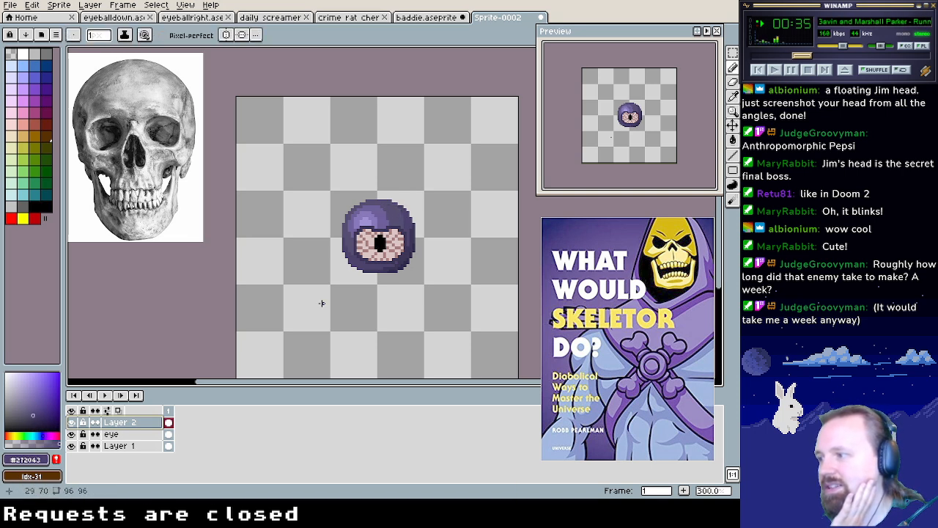
right_click(157, 424)
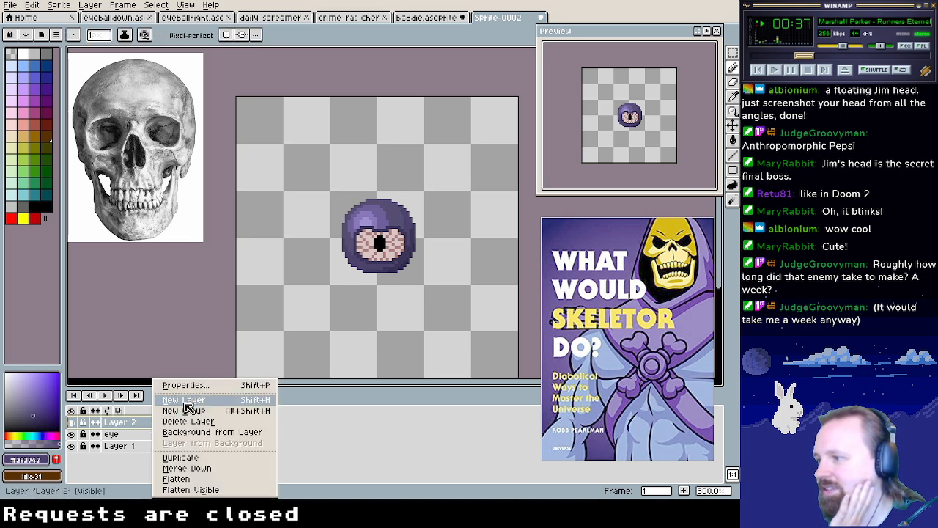
left_click(180, 400)
left_click(372, 200, "alt")
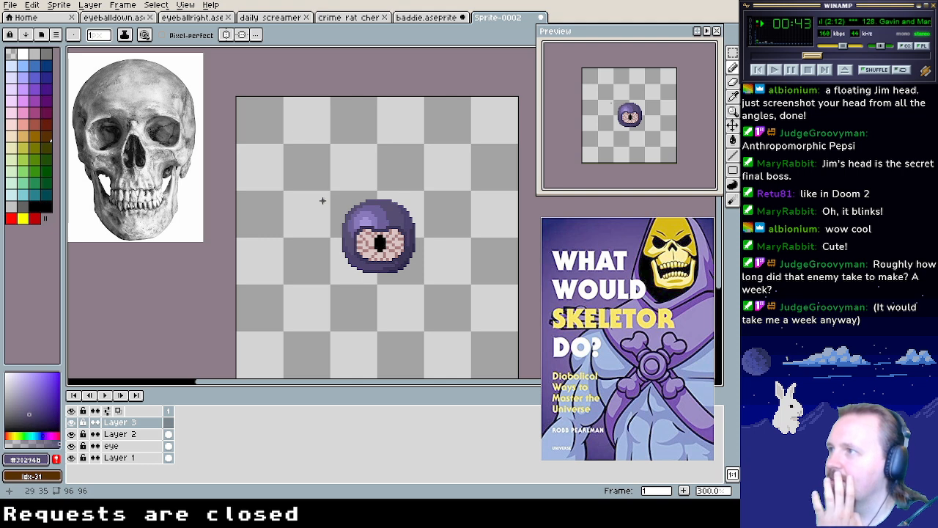
left_click(126, 19)
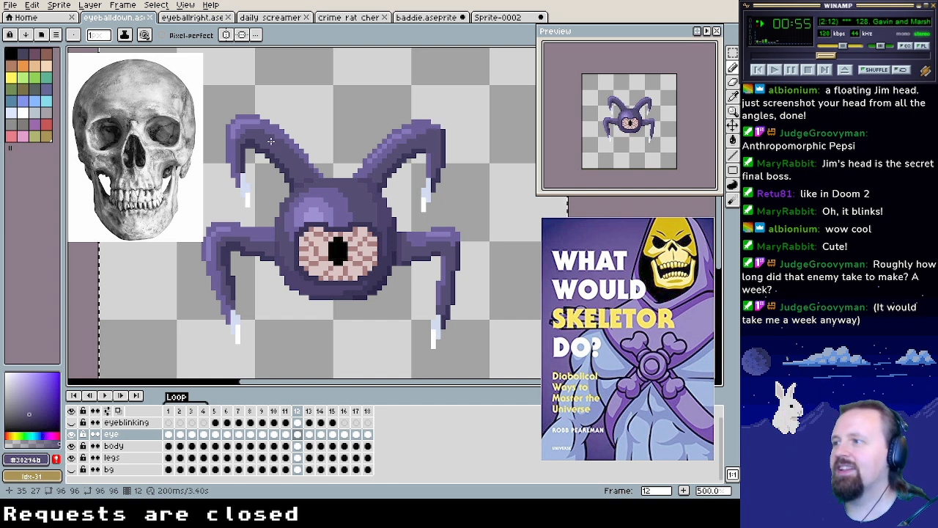
Switch to the Sprite-0002 document showing the legless eyeball
left_click(498, 17)
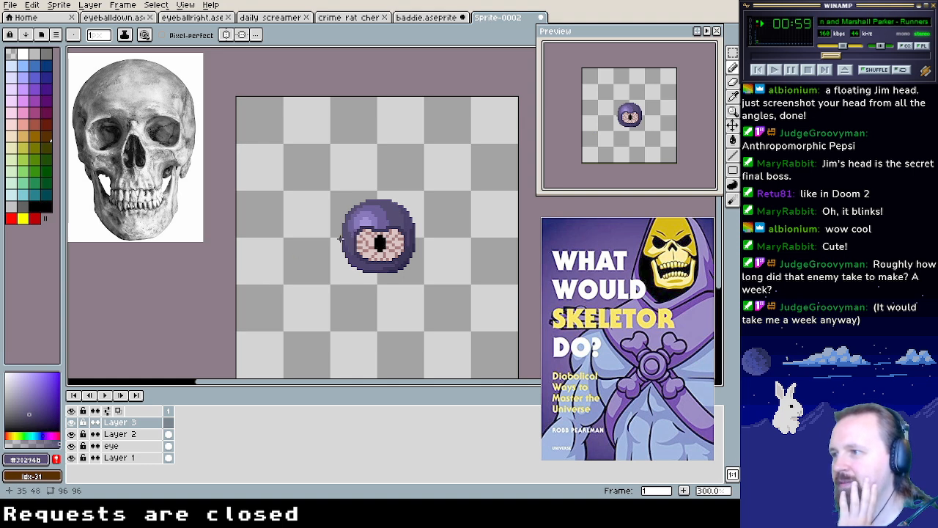
Try drawing thin purple tentacles out of both sides of the eyeball on Layer 3
mouse_move(344, 239)
left_mouse_down()
mouse_move(312, 219)
mouse_move(302, 195)
left_mouse_up()
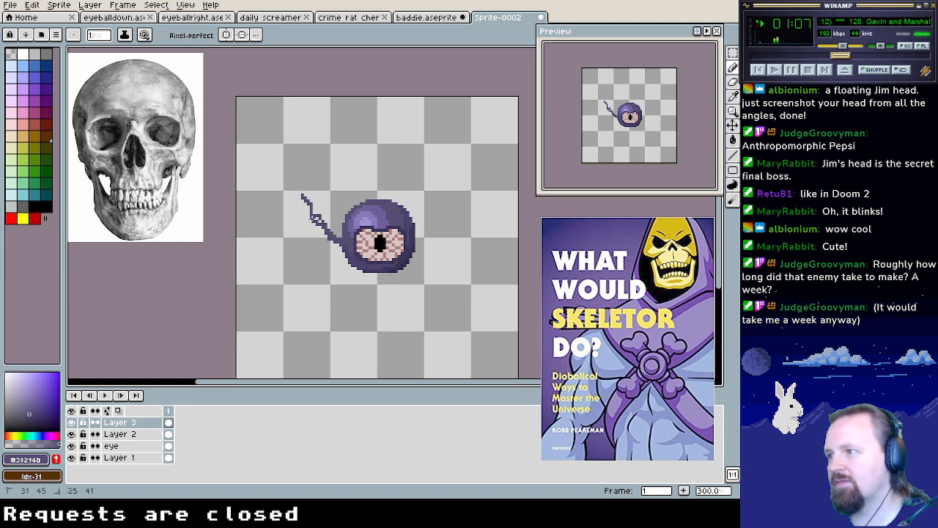
mouse_move(316, 220)
left_mouse_down()
mouse_move(296, 190)
mouse_move(342, 242)
mouse_move(315, 213)
left_mouse_up()
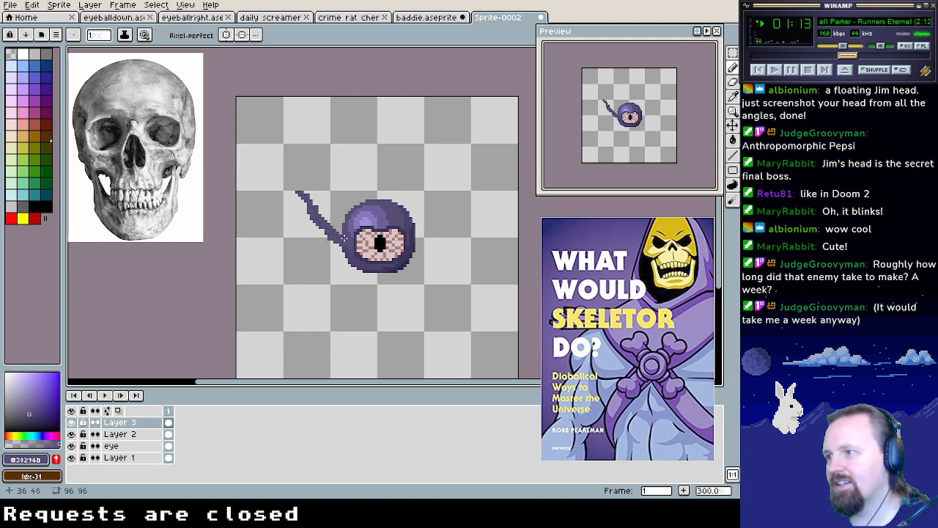
mouse_move(413, 233)
left_mouse_down()
mouse_move(487, 226)
mouse_move(414, 240)
mouse_move(485, 227)
mouse_move(477, 228)
left_mouse_up()
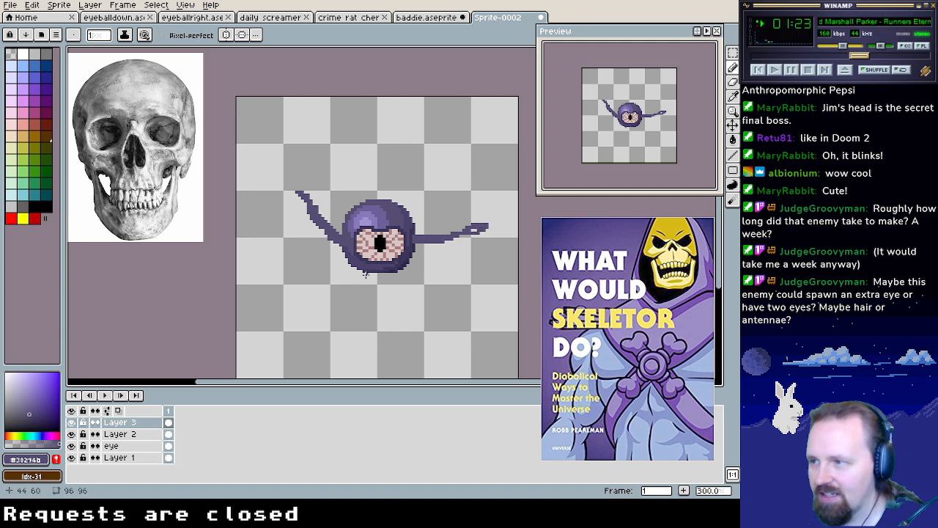
key("ctrl+z")
key("ctrl+z")
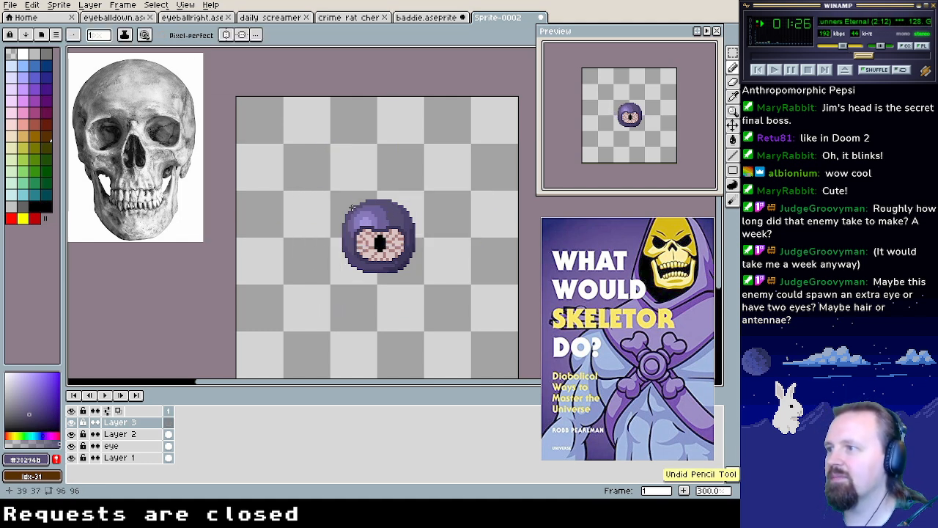
Try sketching a thin curved stalk on top of the eyeball, first on its left side, then on its right
mouse_move(360, 207)
left_mouse_down()
mouse_move(349, 174)
mouse_move(327, 162)
mouse_move(354, 197)
left_mouse_up()
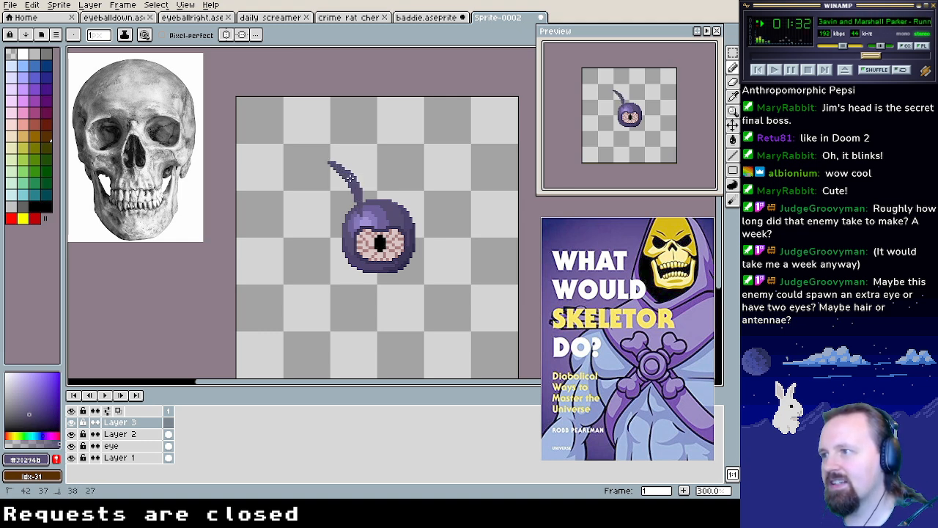
key("ctrl+z")
key("ctrl+z")
mouse_move(392, 214)
left_mouse_down()
mouse_move(394, 185)
mouse_move(410, 187)
mouse_move(395, 216)
left_mouse_up()
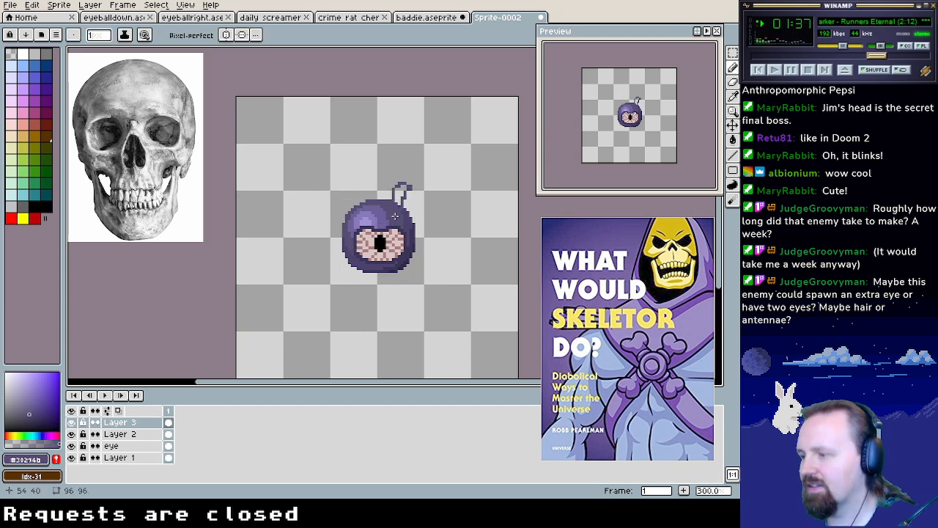
key("ctrl+z")
Draw a dark purple antenna with a blocky knob rising from the eyeball's upper right on Layer 3
scroll(395, 216, "down", 1)
scroll(398, 215, "up", 1)
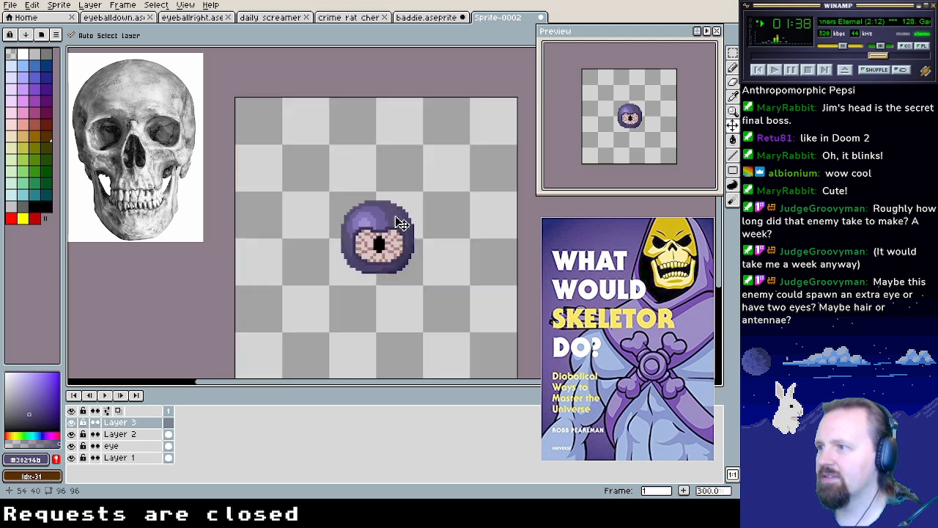
scroll(398, 216, "up", 3)
key("b")
mouse_move(391, 201)
left_mouse_down()
mouse_move(424, 170)
mouse_move(452, 163)
mouse_move(400, 191)
mouse_move(390, 214)
mouse_move(417, 177)
mouse_move(439, 169)
mouse_move(395, 216)
mouse_move(418, 180)
mouse_move(448, 170)
mouse_move(445, 187)
mouse_move(432, 178)
mouse_move(457, 182)
left_mouse_up()
left_click(441, 181)
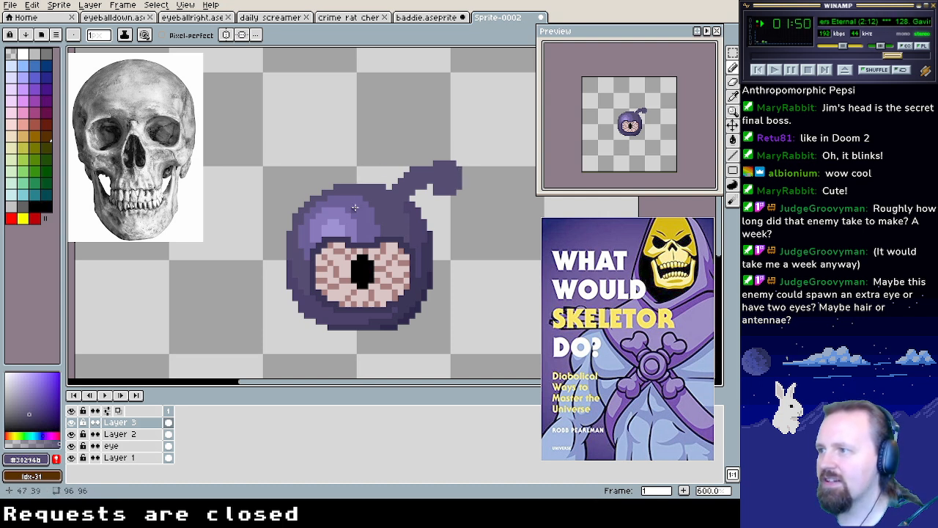
Draw a matching knobbed antenna from the eyeball's upper left, thicken its stalk and erase the stray pixels around it
mouse_move(319, 174)
left_mouse_down()
mouse_move(299, 157)
mouse_move(277, 156)
mouse_move(261, 187)
mouse_move(269, 152)
mouse_move(265, 170)
mouse_move(253, 150)
mouse_move(267, 168)
mouse_move(264, 158)
left_mouse_up()
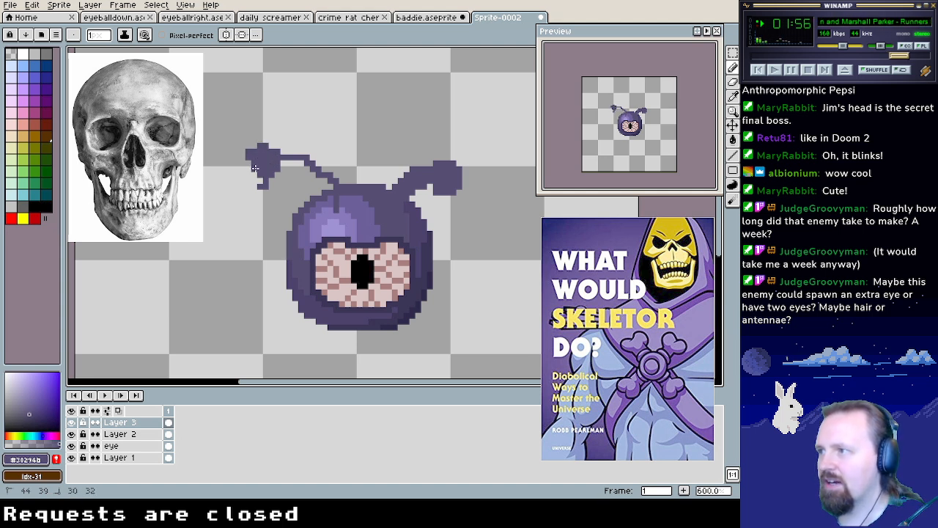
mouse_move(278, 162)
left_mouse_down()
mouse_move(336, 208)
mouse_move(297, 163)
mouse_move(252, 163)
mouse_move(259, 176)
left_mouse_up()
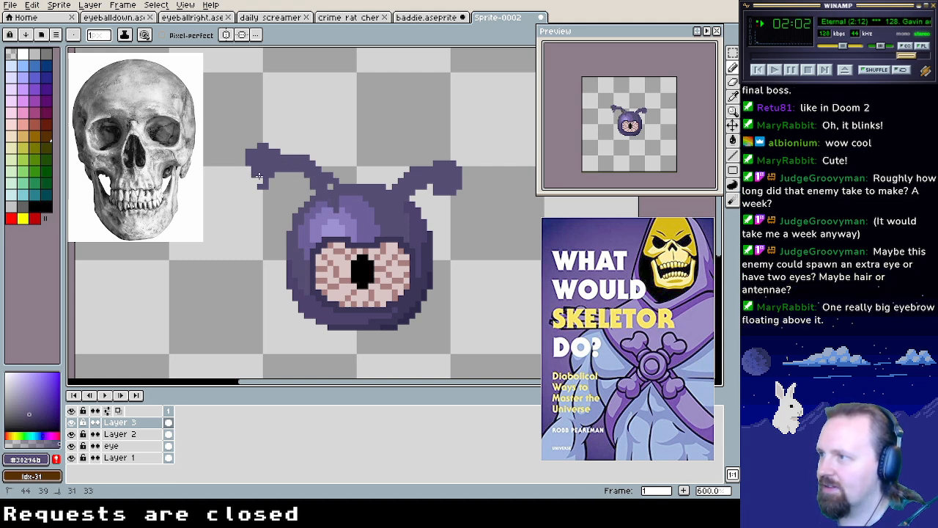
key("x")
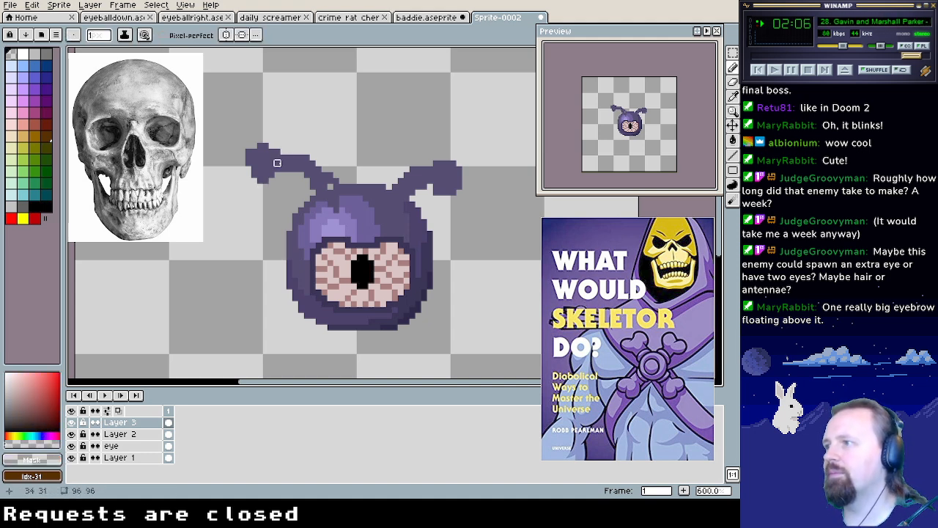
key("x")
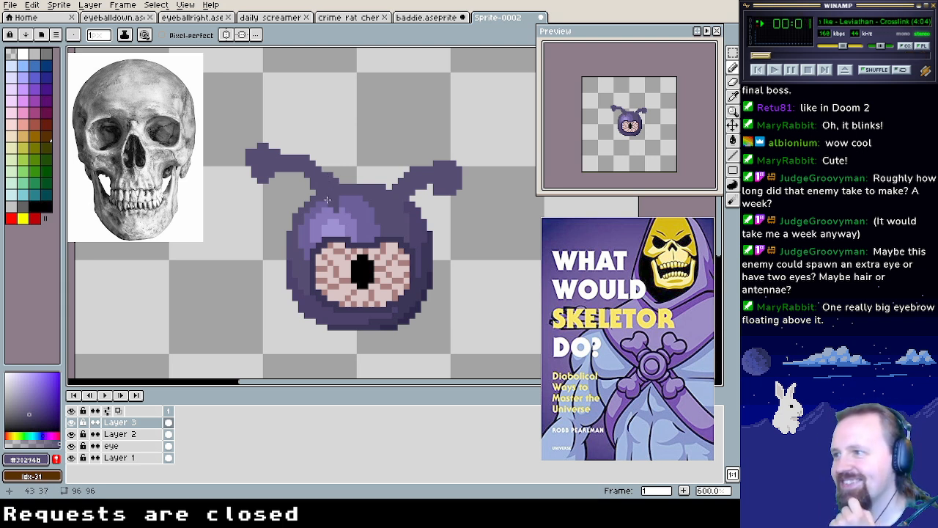
key("x")
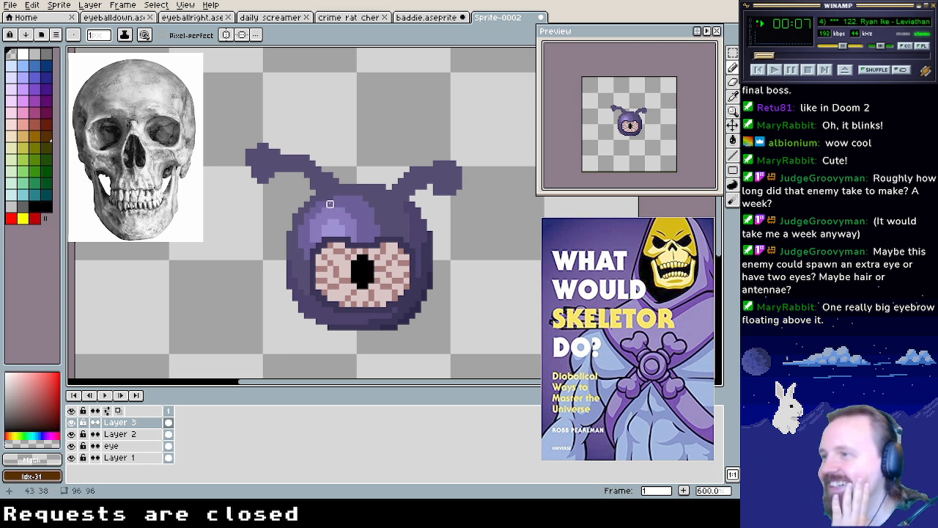
key("x")
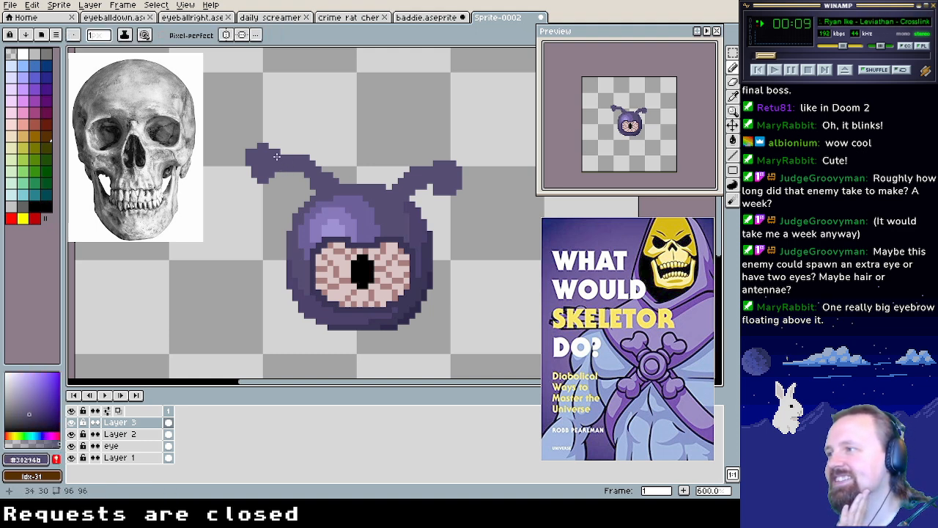
Trim the underside of the left antenna's knob and touch up the outline of the right antenna's knob
left_click(278, 193, "alt")
left_click_drag(266, 186, 266, 180)
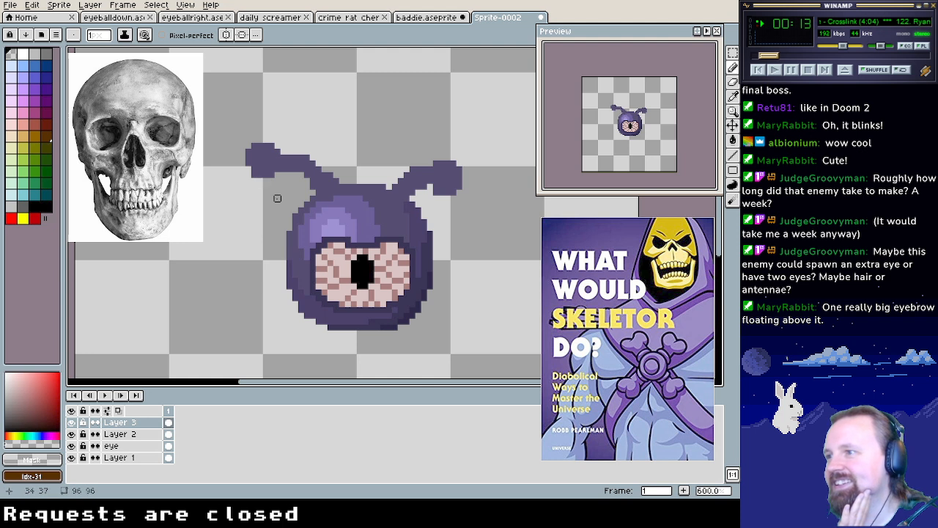
left_click_drag(444, 190, 453, 186)
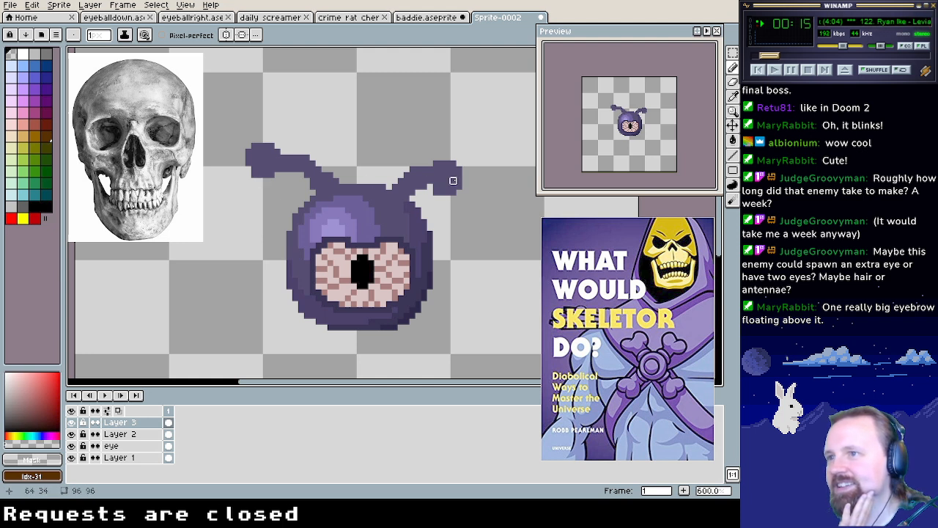
left_click(450, 180, "alt")
left_click(432, 184)
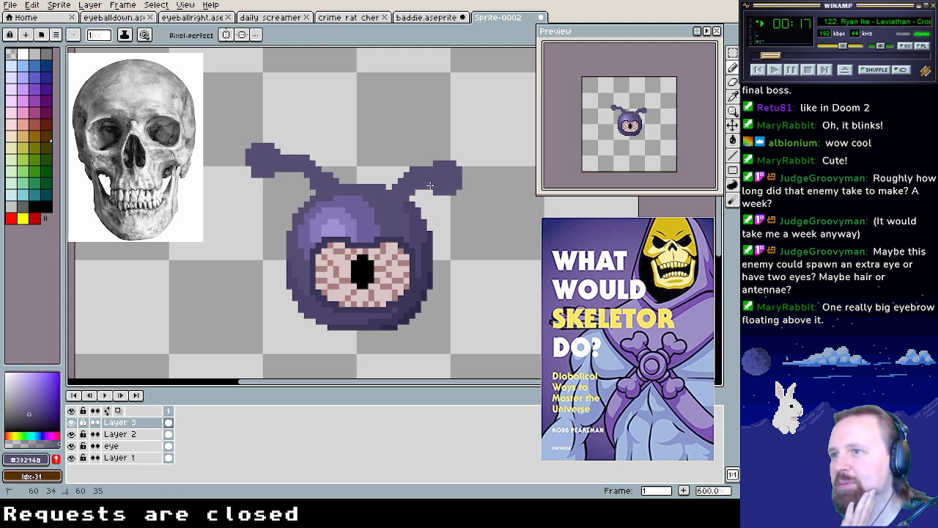
Try adding a horizontal knob-ended stalk to each side of the eyeball
mouse_move(296, 220)
left_mouse_down()
mouse_move(238, 224)
mouse_move(231, 243)
mouse_move(292, 223)
mouse_move(242, 232)
mouse_move(224, 251)
mouse_move(214, 228)
mouse_move(224, 243)
left_mouse_up()
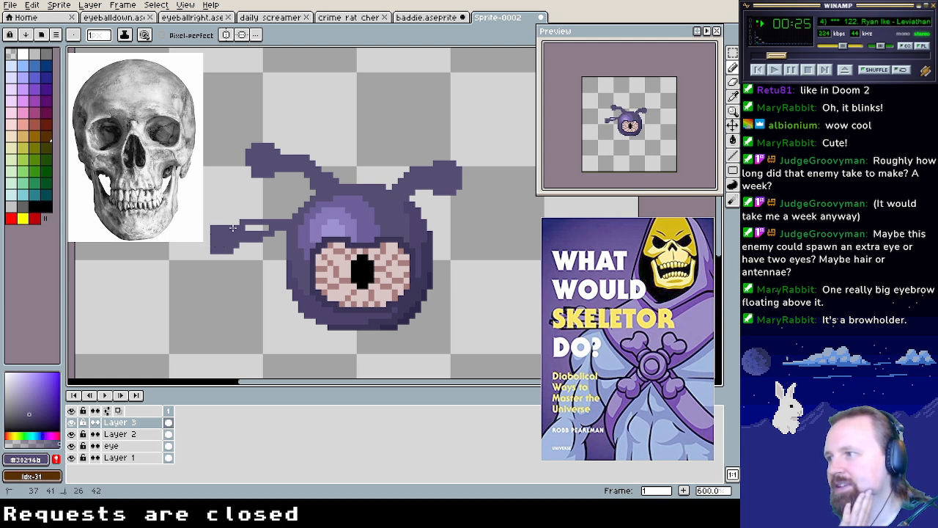
mouse_move(212, 224)
left_mouse_down()
mouse_move(208, 245)
mouse_move(257, 229)
left_mouse_up()
left_click(200, 253, "alt")
left_click(201, 245)
left_click(296, 233, "alt")
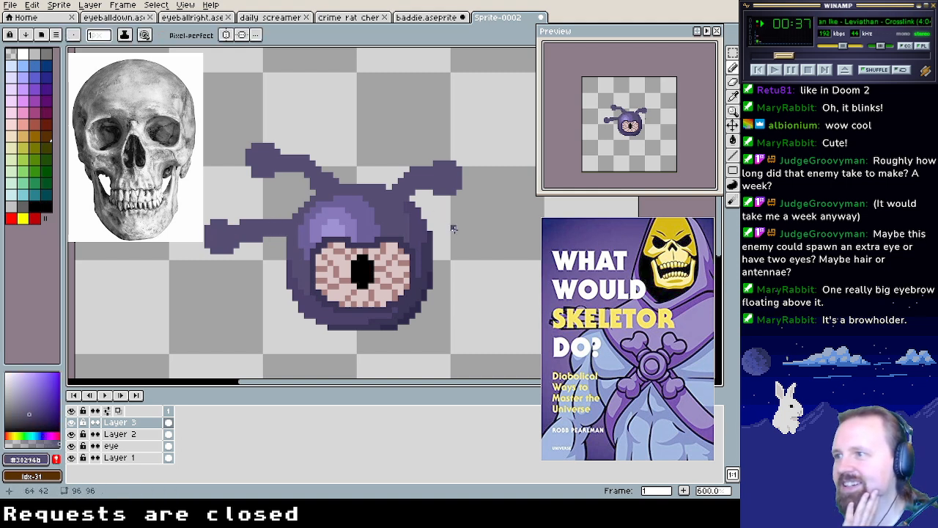
mouse_move(427, 232)
left_mouse_down()
mouse_move(459, 227)
mouse_move(472, 240)
mouse_move(429, 234)
mouse_move(482, 246)
mouse_move(458, 235)
mouse_move(483, 235)
left_mouse_up()
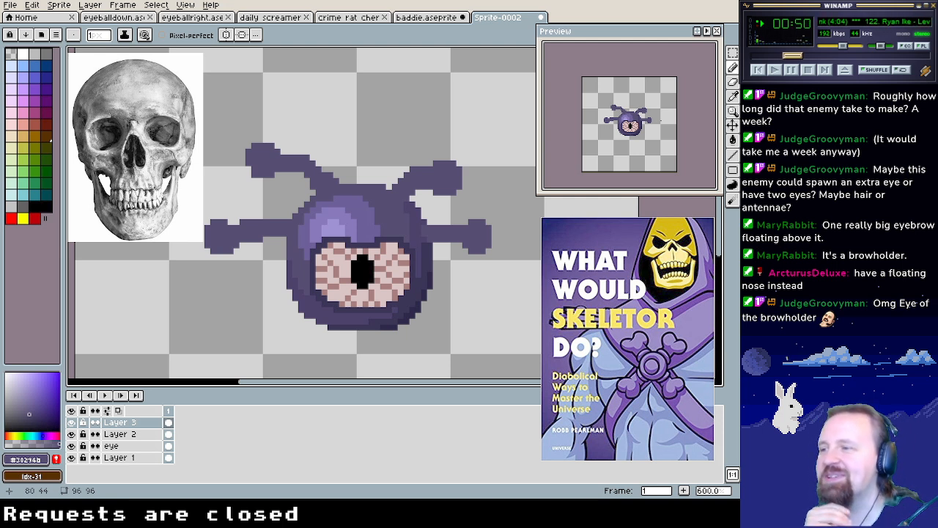
scroll(471, 224, "down", 3)
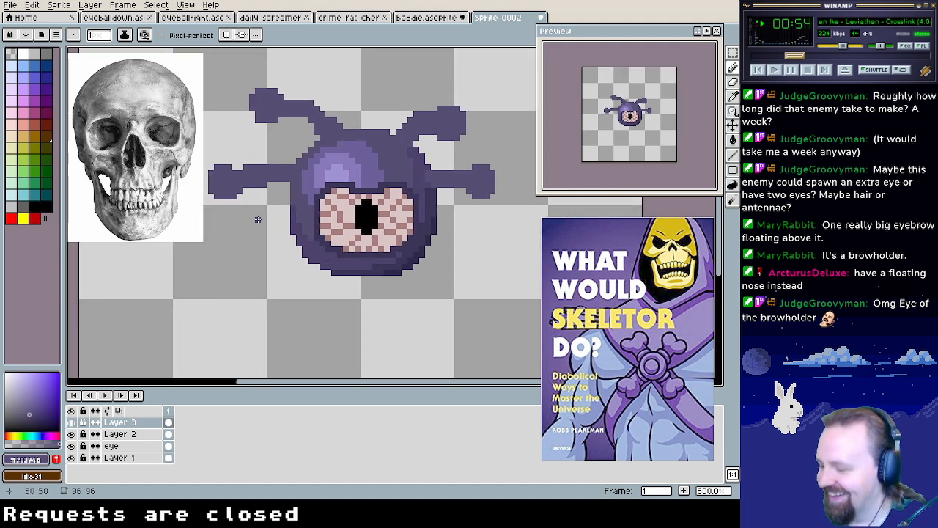
key("v")
key("ctrl+z")
key("ctrl+z")
key("ctrl+z")
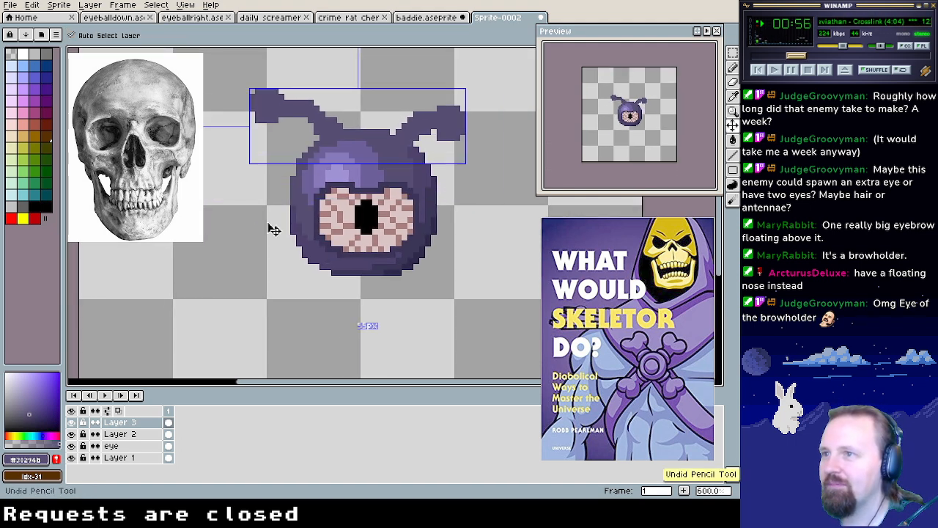
Try drawing a floating purple nose with two nostrils below the eyeball
key("b")
scroll(383, 234, "down", 5)
scroll(379, 214, "up", 2)
mouse_move(379, 214)
left_mouse_down()
mouse_move(397, 283)
mouse_move(361, 280)
mouse_move(380, 228)
mouse_move(368, 281)
mouse_move(384, 266)
mouse_move(379, 249)
mouse_move(374, 277)
mouse_move(386, 256)
left_mouse_up()
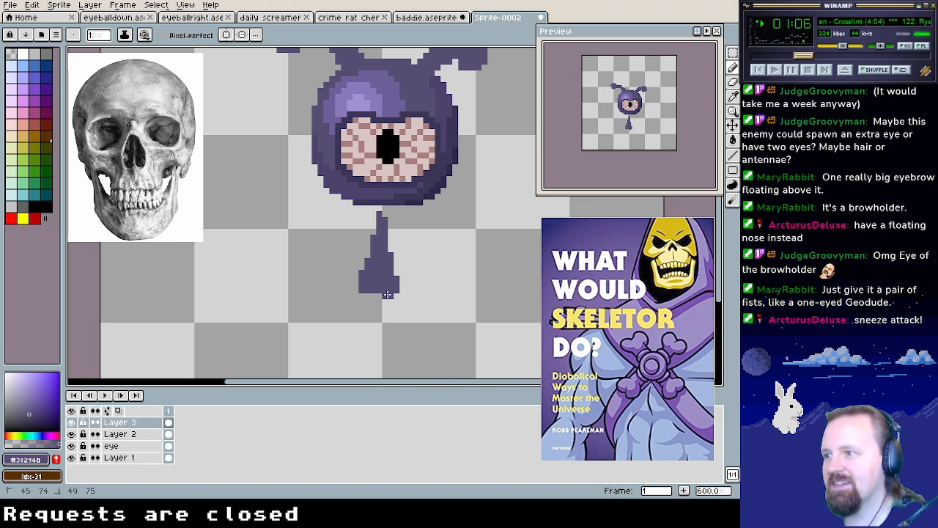
left_click(368, 291, "alt")
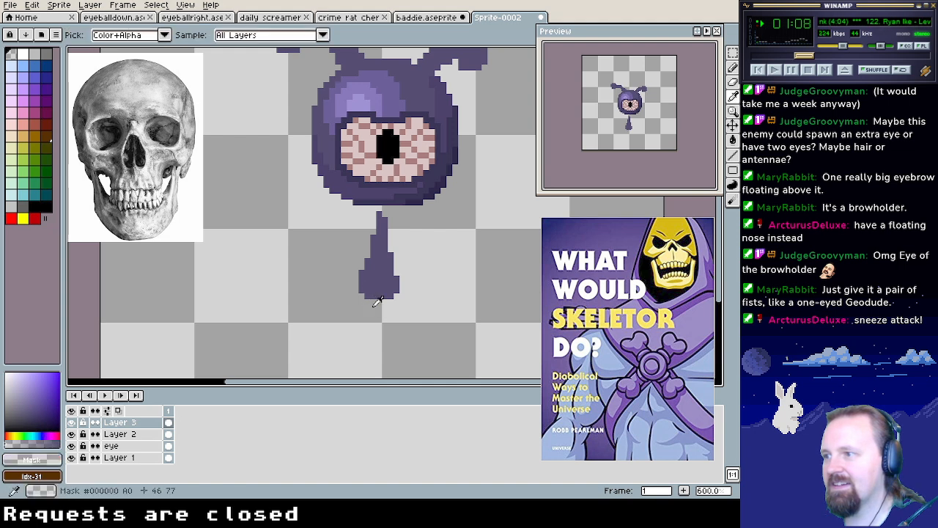
left_click_drag(367, 291, 386, 290)
scroll(477, 264, "up", 2)
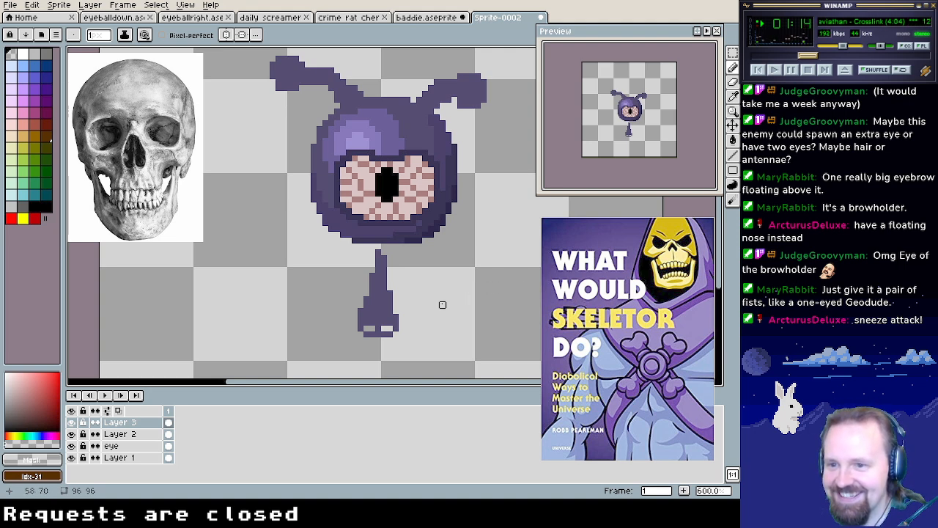
key("ctrl+z")
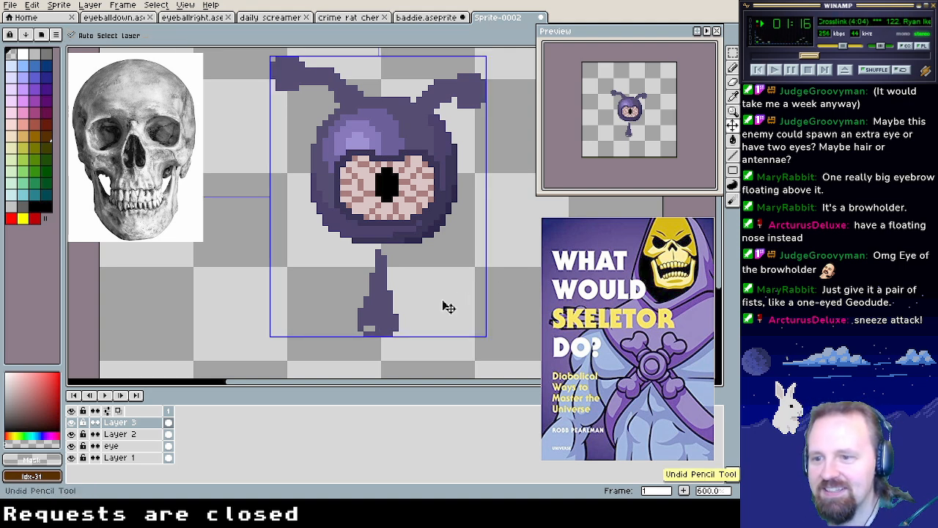
key("ctrl+z")
key("ctrl+z")
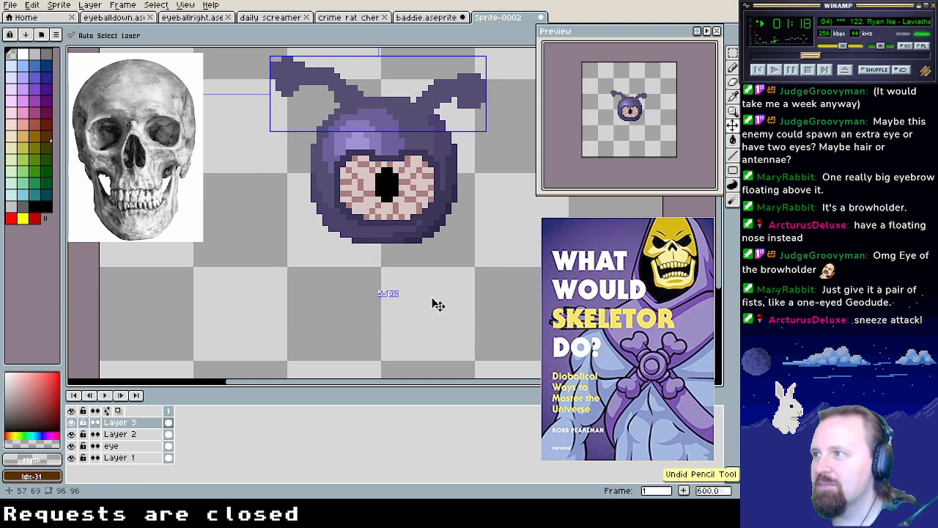
Examine the leg poses across the frames of the eyeballdown animation, including frames 13 to 15, and return to Sprite-0002
left_click(126, 20)
left_click(215, 434)
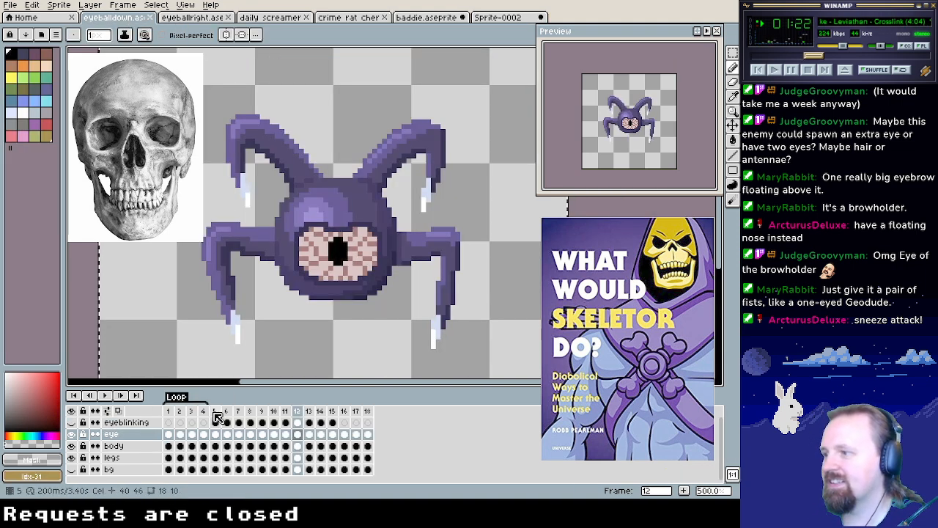
left_click(177, 414)
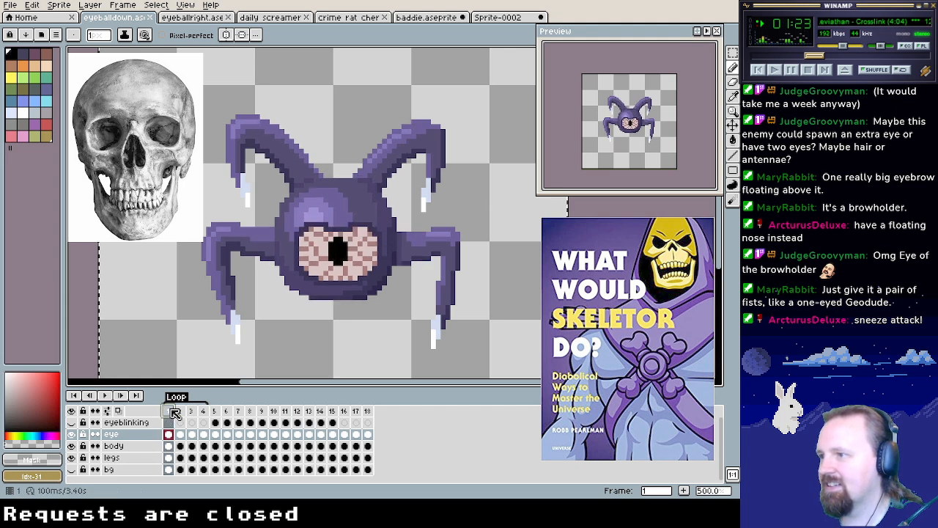
left_click(110, 396)
left_click(331, 413)
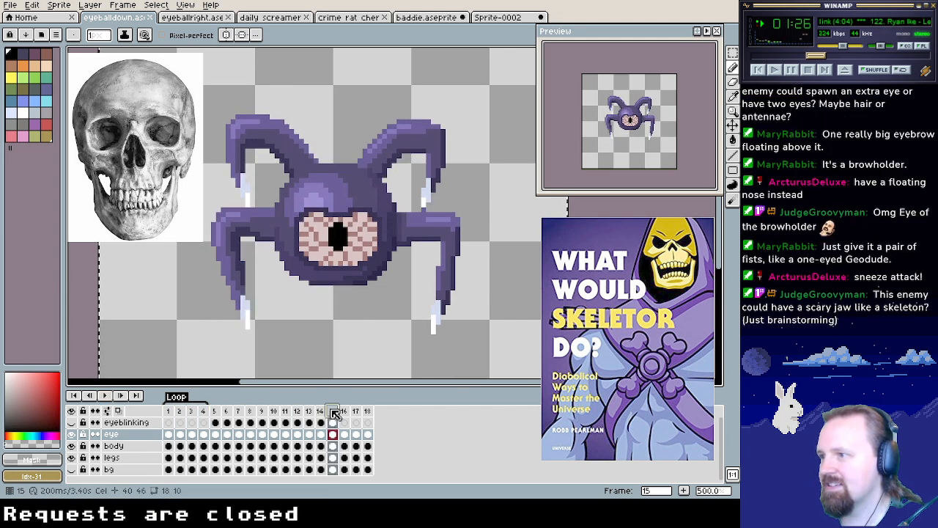
left_click(356, 412)
left_click(320, 412)
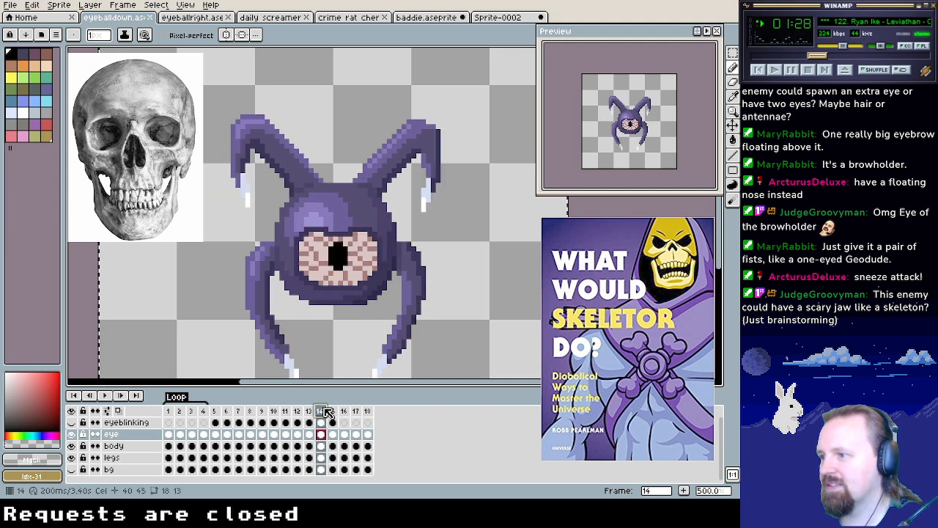
left_click(309, 412)
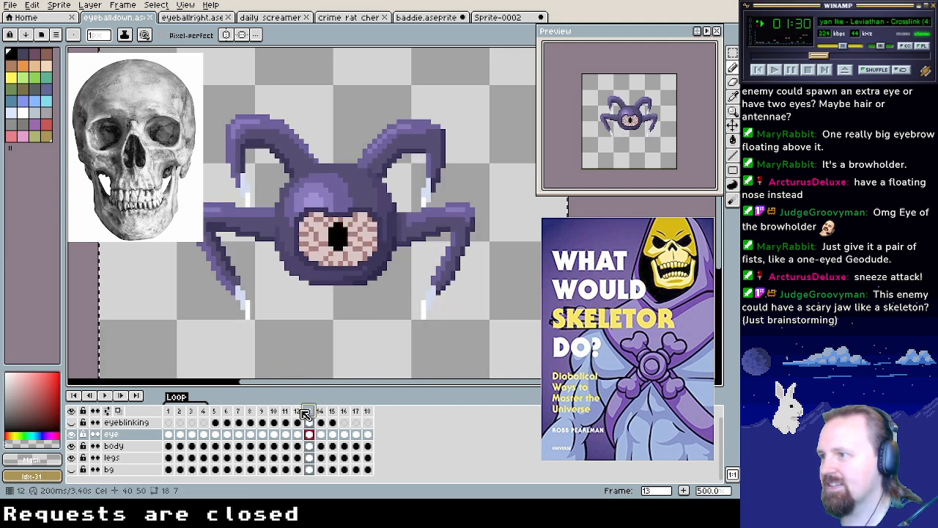
left_click(321, 413)
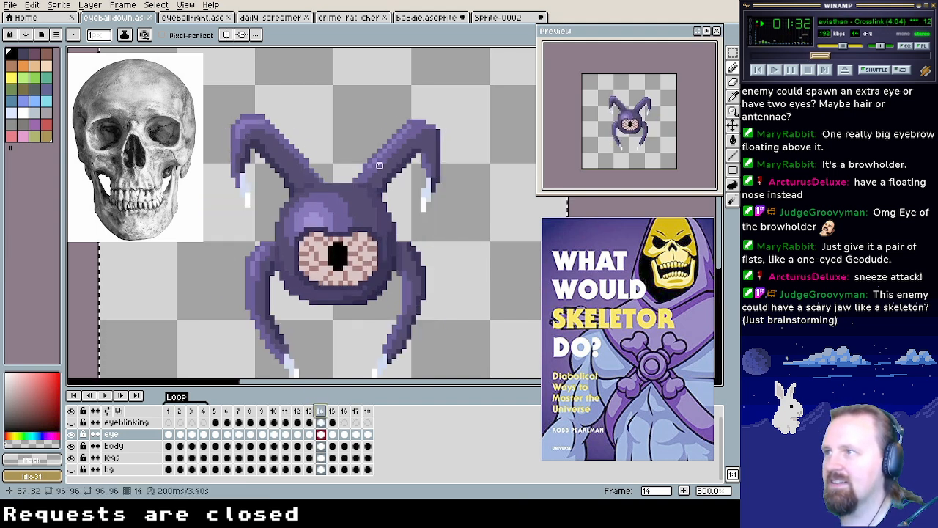
left_click(504, 18)
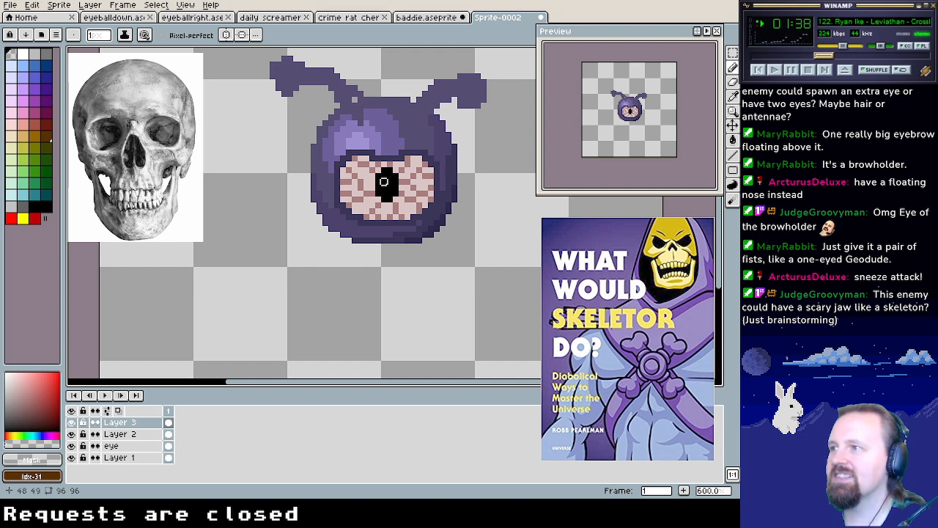
Remove both antennae from the top of the eyeball on Layer 3
scroll(362, 134, "up", 2)
mouse_move(327, 145)
left_mouse_down()
mouse_move(356, 151)
mouse_move(351, 168)
mouse_move(346, 145)
mouse_move(362, 157)
mouse_move(364, 139)
mouse_move(287, 140)
mouse_move(299, 145)
left_mouse_up()
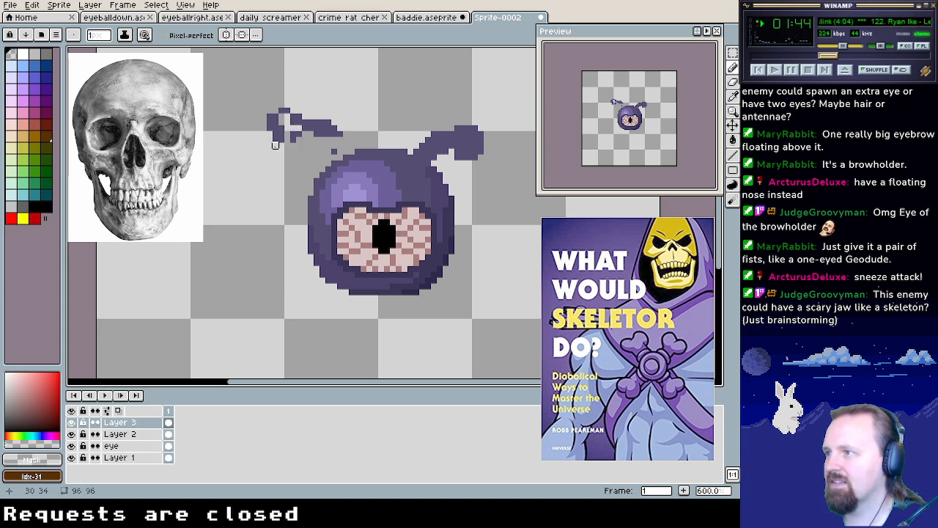
key("m")
mouse_move(248, 88)
left_mouse_down()
mouse_move(410, 205)
mouse_move(518, 208)
left_mouse_up()
key("Delete")
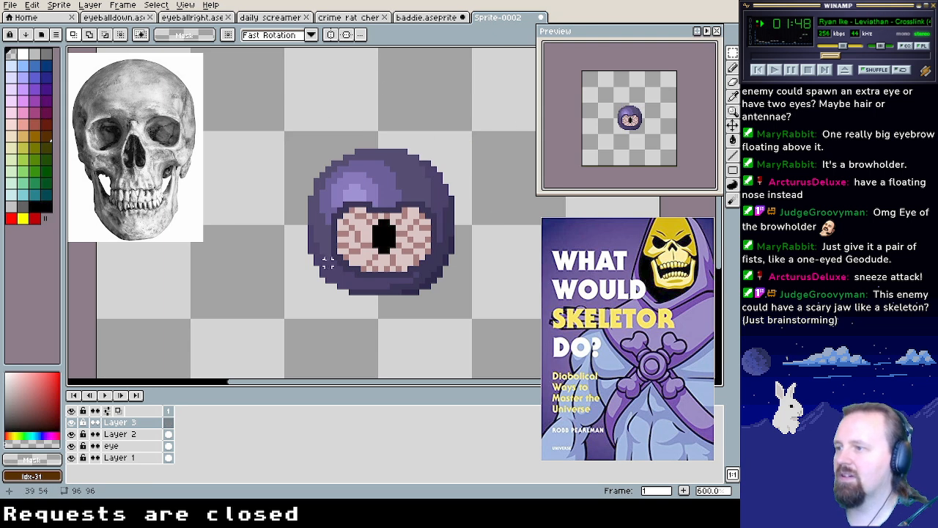
Try sketching a dark purple stroke just below the eyeball's lower edge, and undo it
left_click_drag(328, 262, 296, 228)
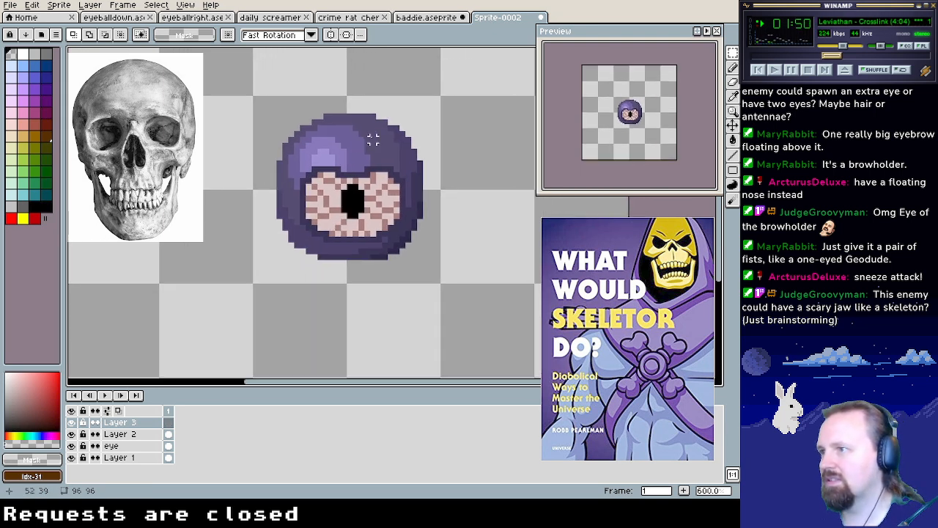
key("b")
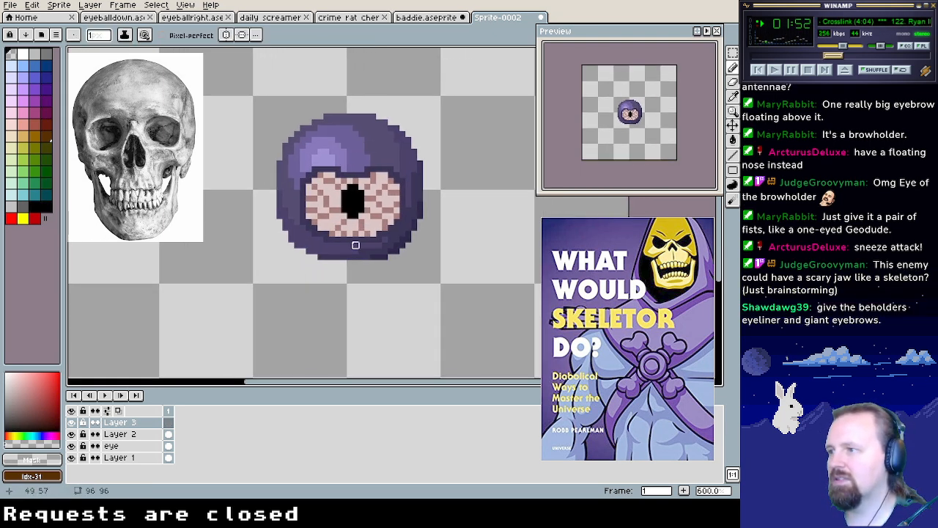
left_click(321, 254, "alt")
mouse_move(285, 274)
left_mouse_down()
mouse_move(333, 298)
mouse_move(406, 297)
mouse_move(418, 234)
mouse_move(398, 263)
mouse_move(357, 268)
mouse_move(316, 263)
mouse_move(289, 243)
mouse_move(297, 279)
mouse_move(341, 280)
left_mouse_up()
key("ctrl+z")
Try copying the skull's lower jaw from baddie.aseprite into Sprite-0002, placing it directly beneath the eyeball
left_click(412, 18)
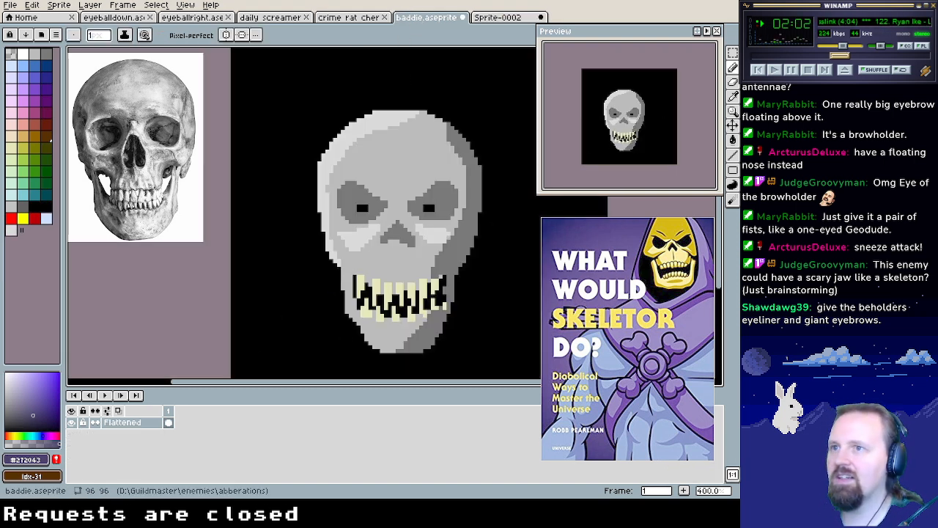
key("m")
left_click_drag(335, 368, 469, 293)
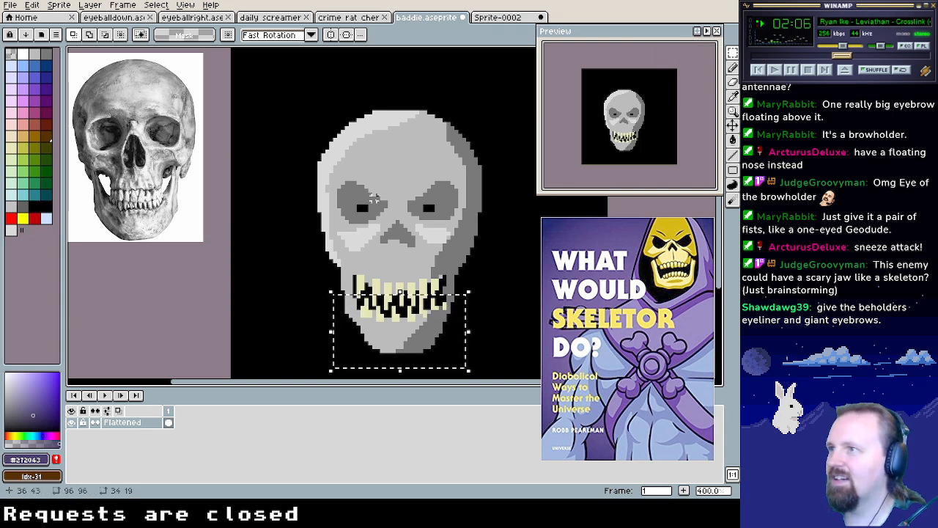
left_click(498, 17)
key("ctrl+v")
left_click_drag(324, 337, 368, 319)
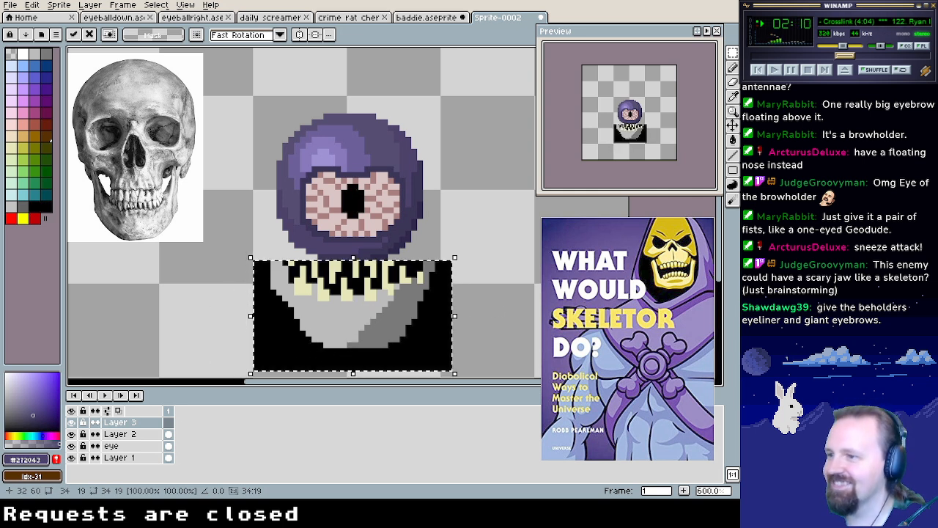
left_click(489, 310)
key("m")
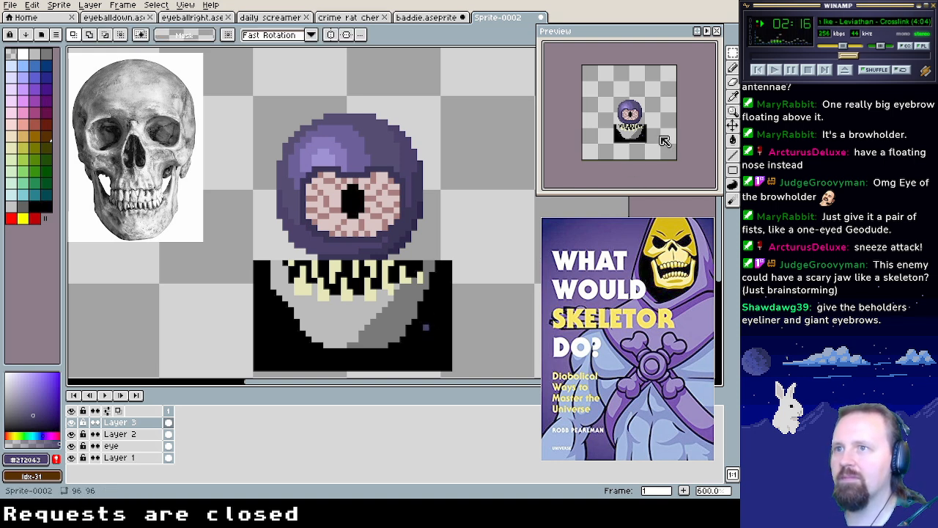
Try clearing the pasted jaw's black background and both grey bone areas with the Magic Wand, leaving only the teeth
left_click(717, 53)
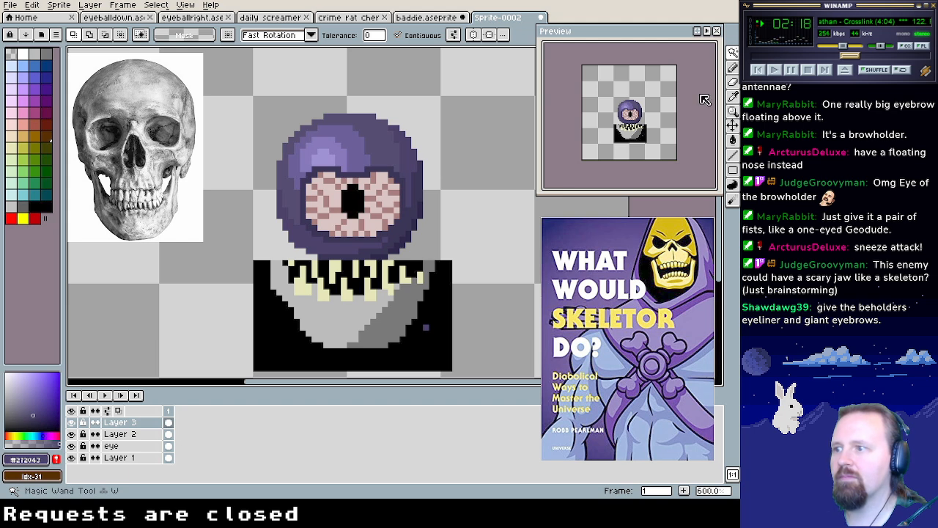
left_click(444, 357)
key("Delete")
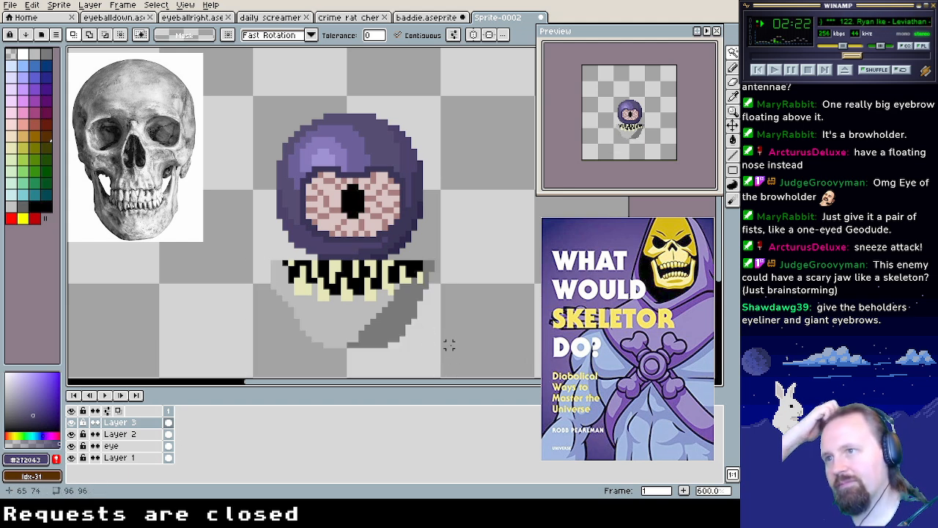
left_click(374, 332)
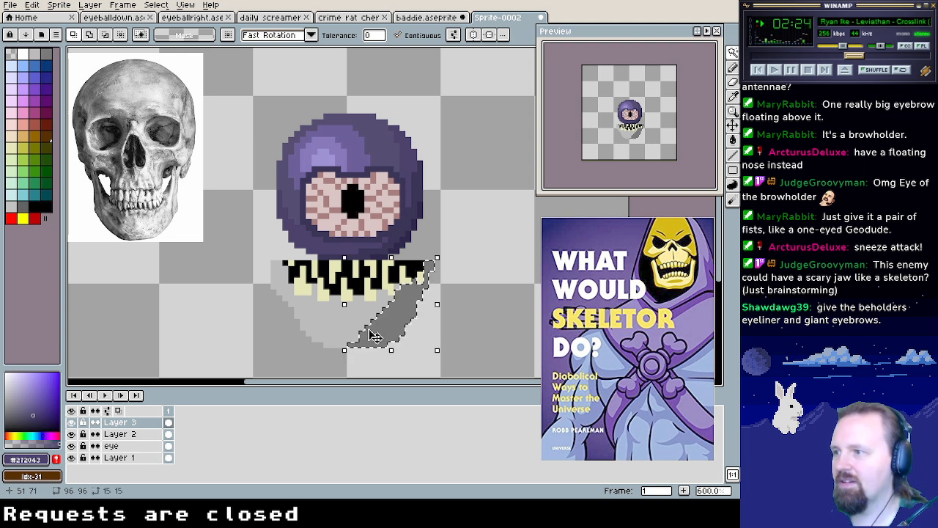
key("Delete")
left_click(355, 332)
key("Delete")
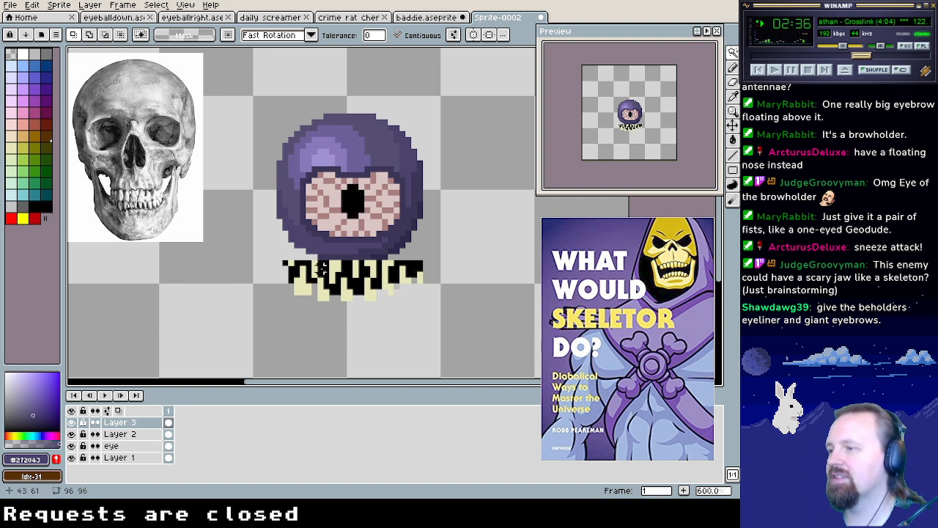
Try deleting the black gaps between the pasted teeth
left_click(325, 268)
left_click(355, 285, "shift")
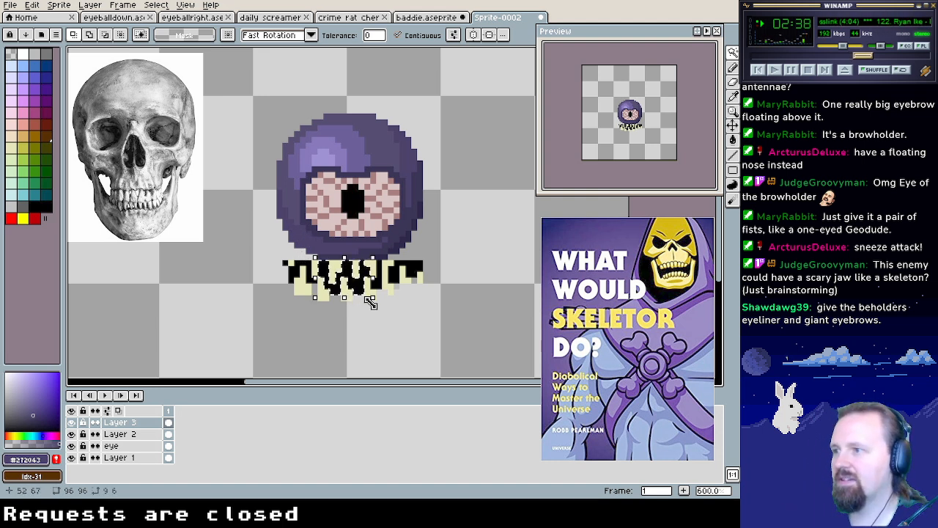
key("Delete")
left_click(379, 285)
key("Delete")
left_click(407, 271)
key("Delete")
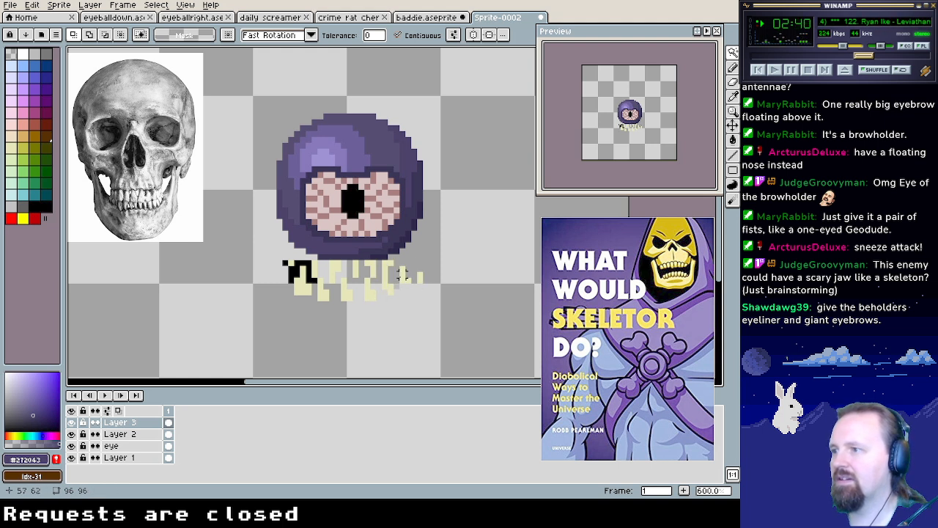
left_click(305, 280)
key("Delete")
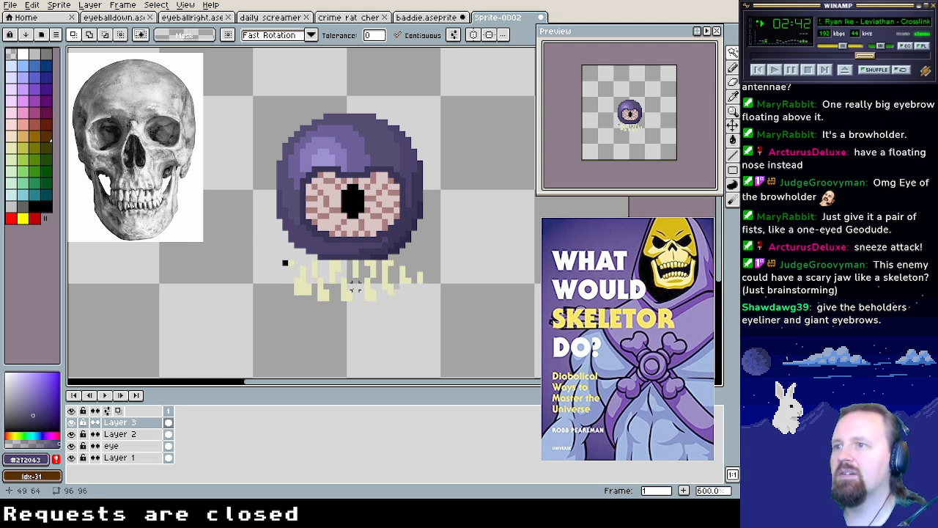
Undo the deletion of the black areas between the teeth
key("ctrl+z")
key("ctrl+z")
key("ctrl+z")
key("ctrl+z")
key("ctrl+z")
key("ctrl+z")
key("ctrl+z")
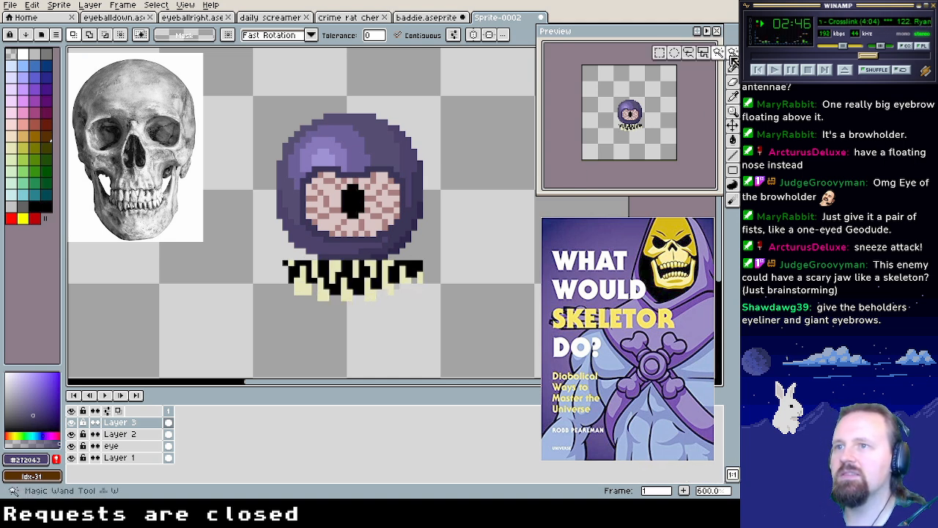
Try extending the black of the mouth up around both lower sides of the eyeball, and undo the strokes
left_click(733, 55)
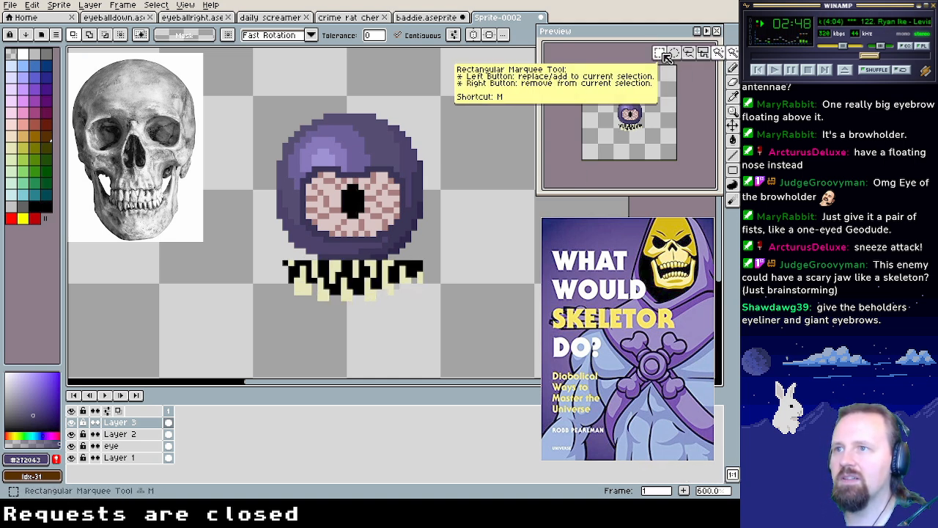
left_click(660, 60)
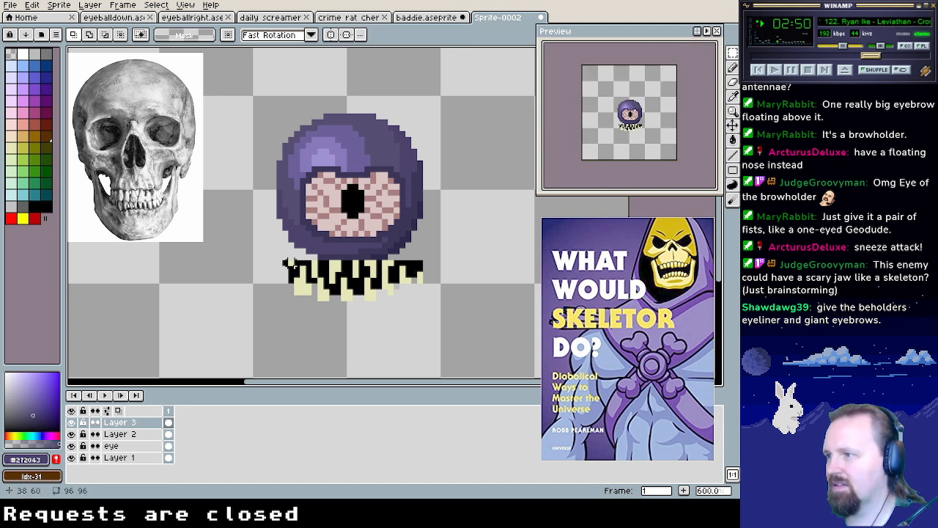
key("b")
left_click(291, 264, "alt")
mouse_move(291, 262)
left_mouse_down()
mouse_move(279, 241)
mouse_move(286, 236)
left_mouse_up()
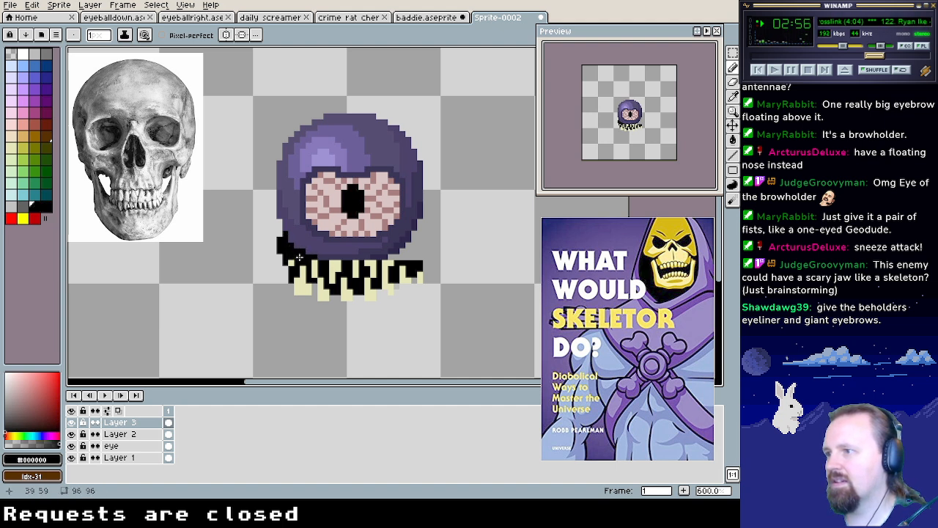
mouse_move(392, 256)
left_mouse_down()
mouse_move(415, 249)
mouse_move(424, 233)
left_mouse_up()
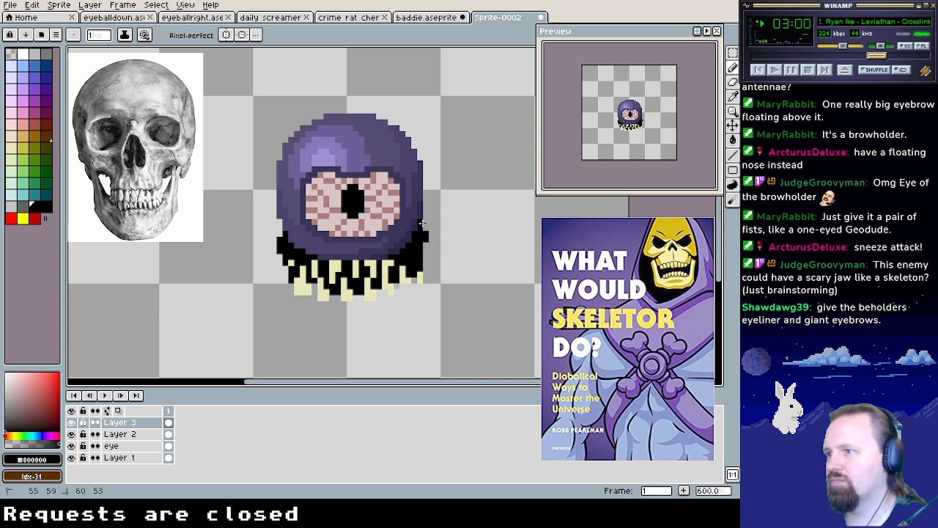
mouse_move(426, 228)
left_mouse_down()
mouse_move(396, 286)
mouse_move(408, 286)
mouse_move(391, 291)
mouse_move(425, 272)
left_mouse_up()
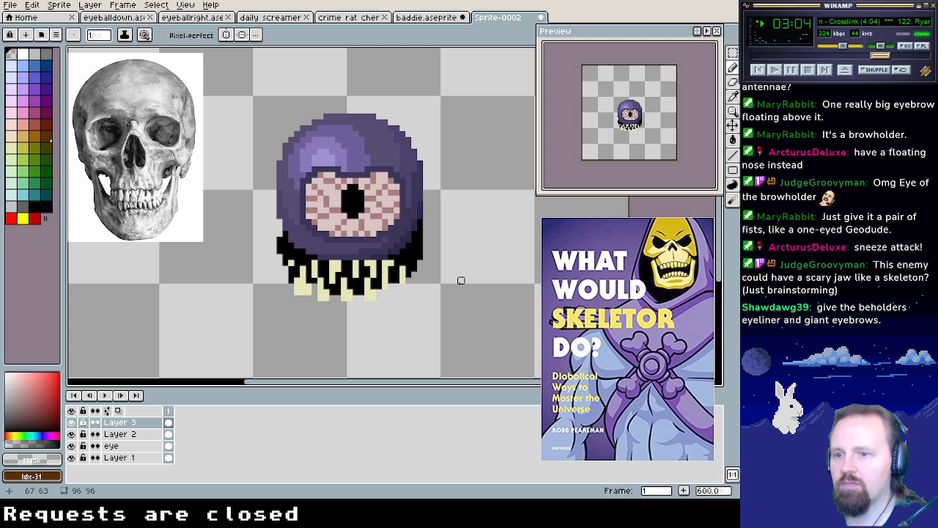
key("ctrl+z")
key("ctrl+z")
key("ctrl+z")
key("ctrl+z")
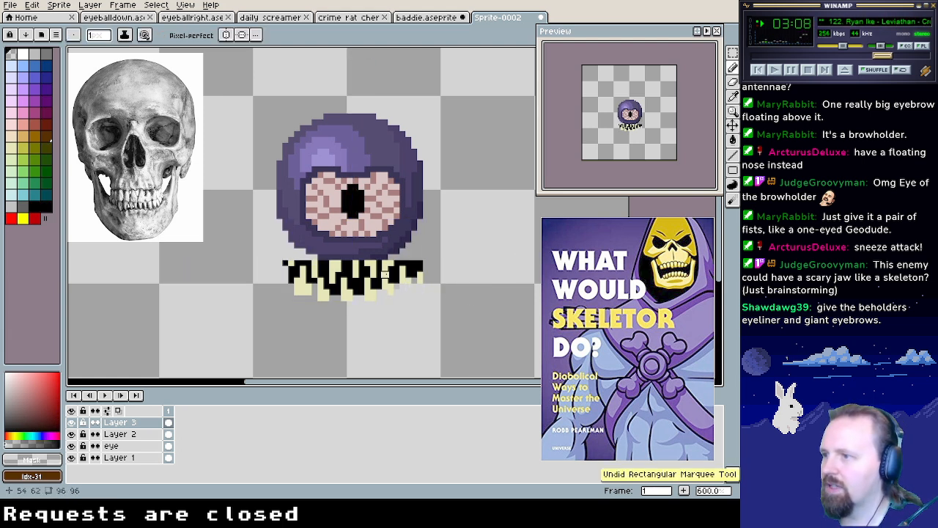
Sample the teeth's pale yellow colour #d9da9d and undo the jaw edits, including its paste
left_click(375, 266, "alt")
key("ctrl+y")
key("ctrl+z")
key("ctrl+z")
key("ctrl+z")
key("ctrl+z")
key("ctrl+z")
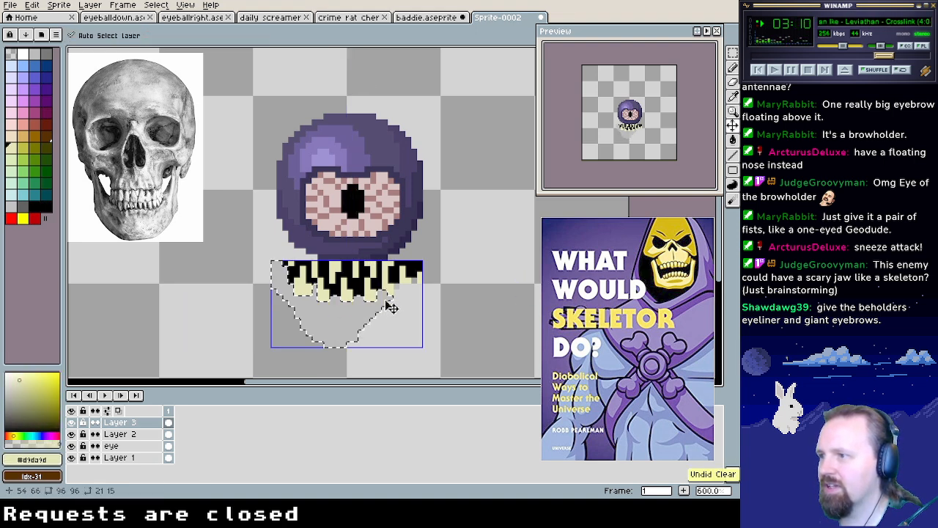
key("ctrl+z")
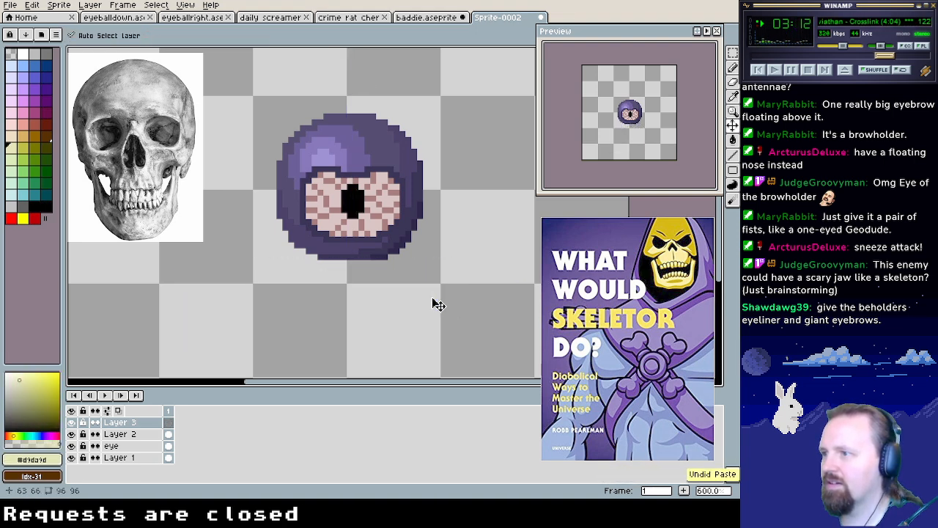
Draw pale yellow fangs of uneven length hanging from the underside of the eyeball on Layer 3
key("b")
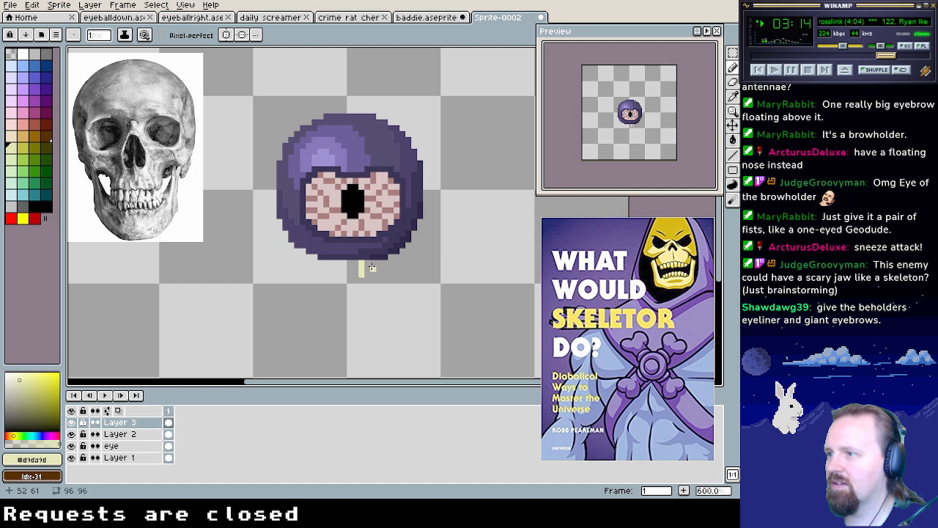
mouse_move(379, 261)
left_mouse_down()
mouse_move(379, 273)
mouse_move(396, 271)
mouse_move(375, 279)
mouse_move(375, 293)
left_mouse_up()
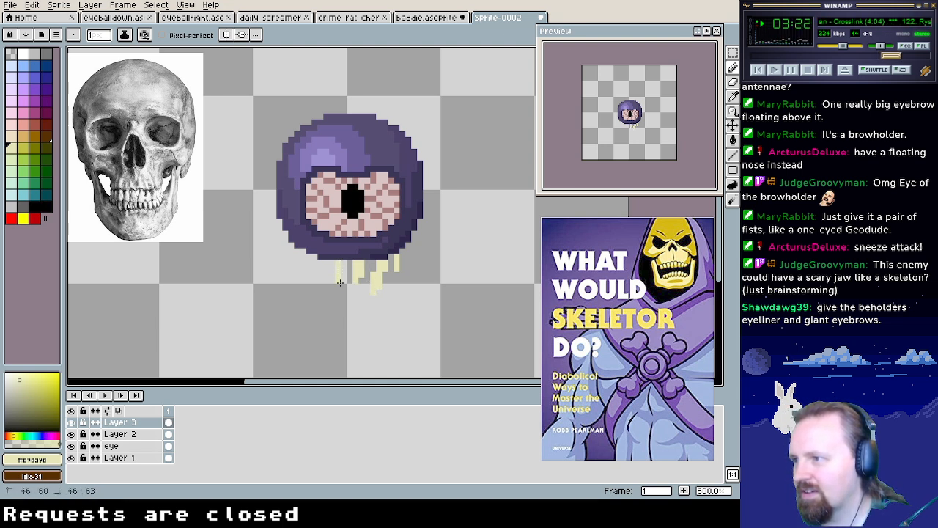
left_click_drag(332, 275, 338, 294)
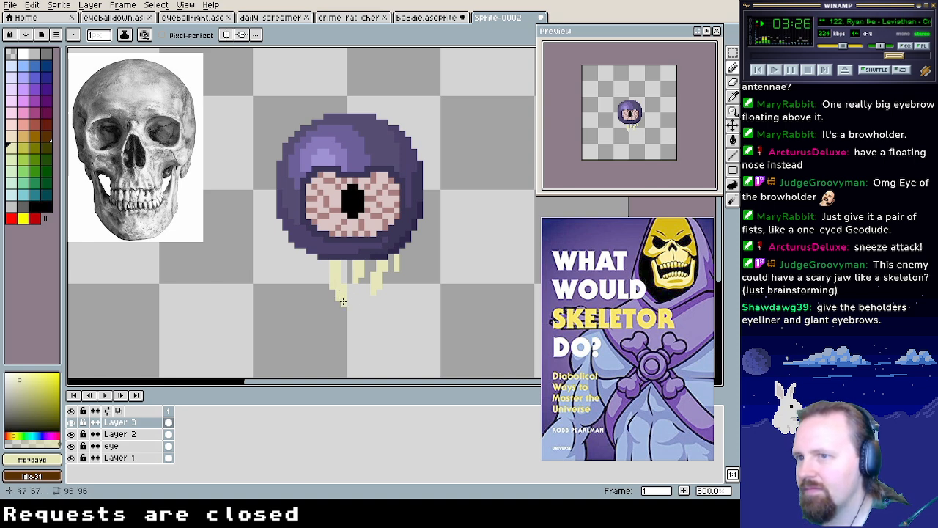
Add a new layer beneath Layer 1 and fill it with dark grey as a background
left_click(126, 457)
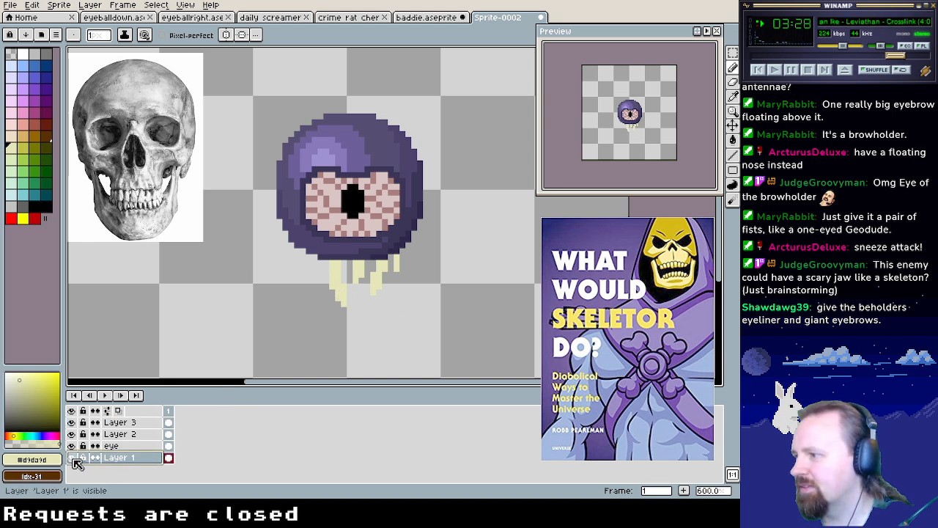
right_click(126, 457)
mouse_move(125, 457)
left_mouse_down()
mouse_move(133, 470)
mouse_move(134, 457)
mouse_move(130, 474)
left_mouse_up()
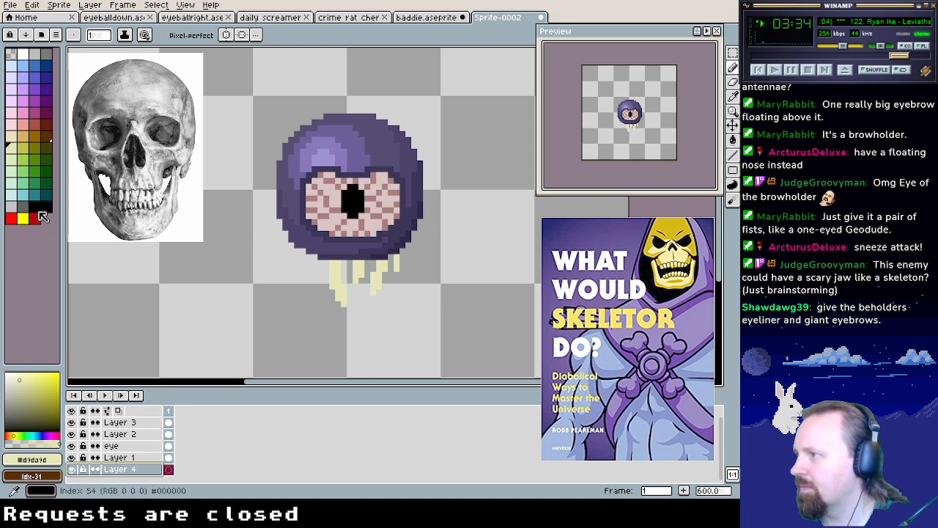
left_click(24, 208)
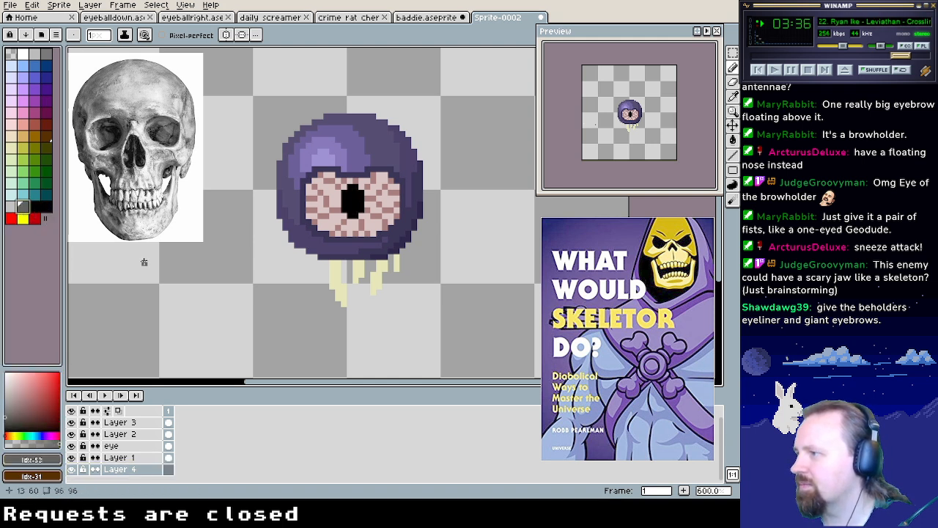
key("m")
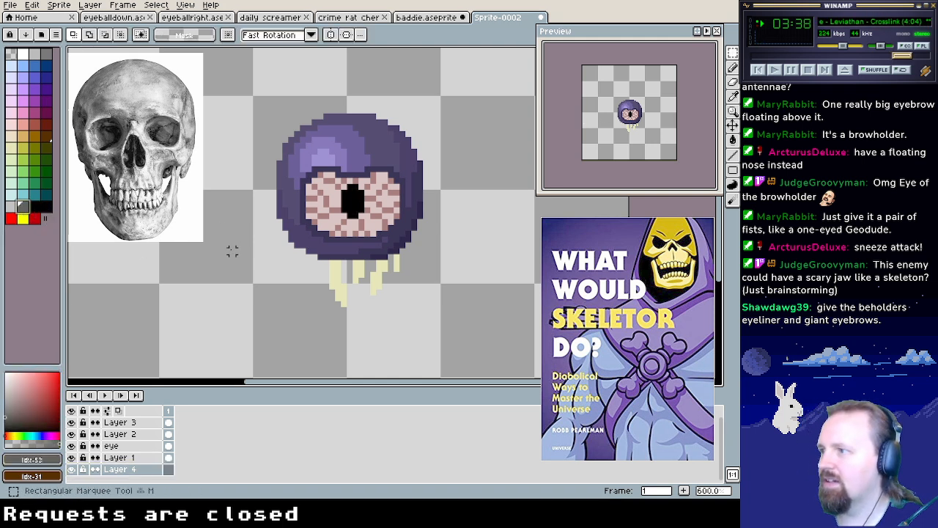
key("g")
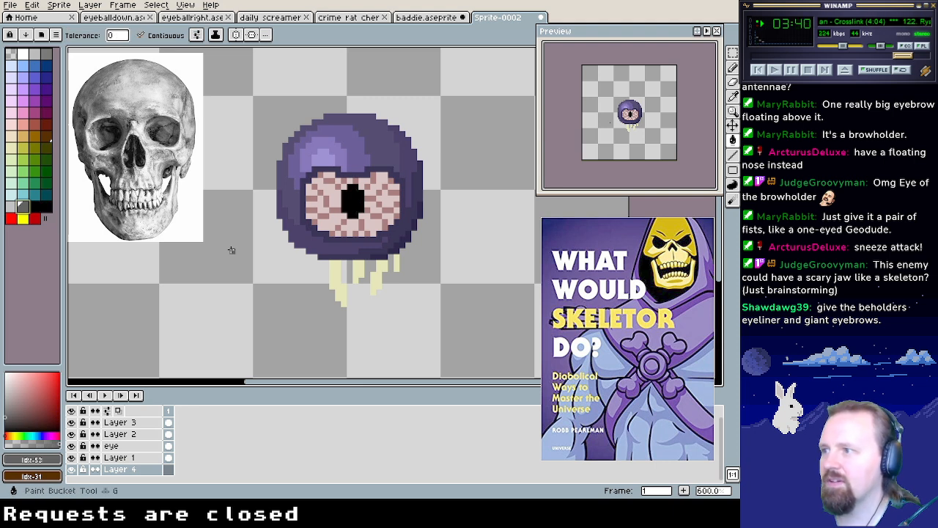
left_click(231, 250)
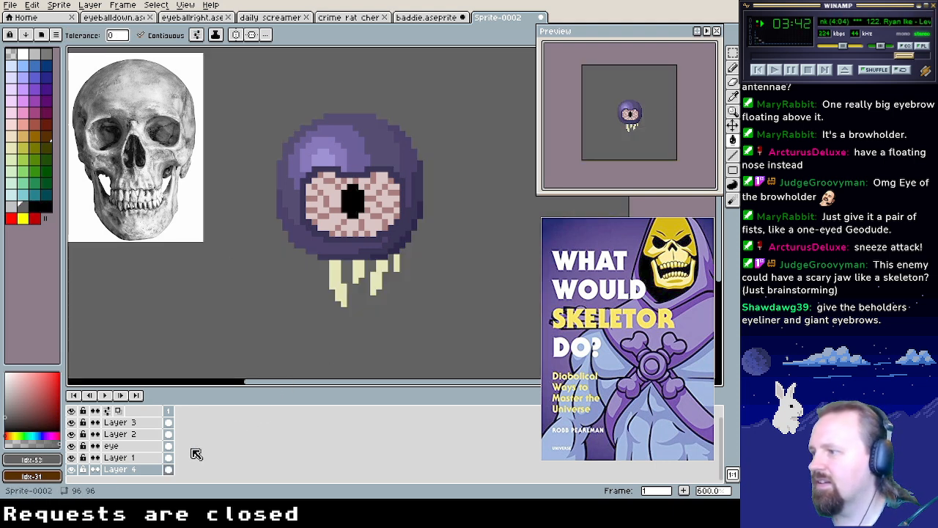
Draw more pale yellow #d9da9d fangs of uneven length along the lower-left edge of the eyeball on Layer 3
left_click(141, 423)
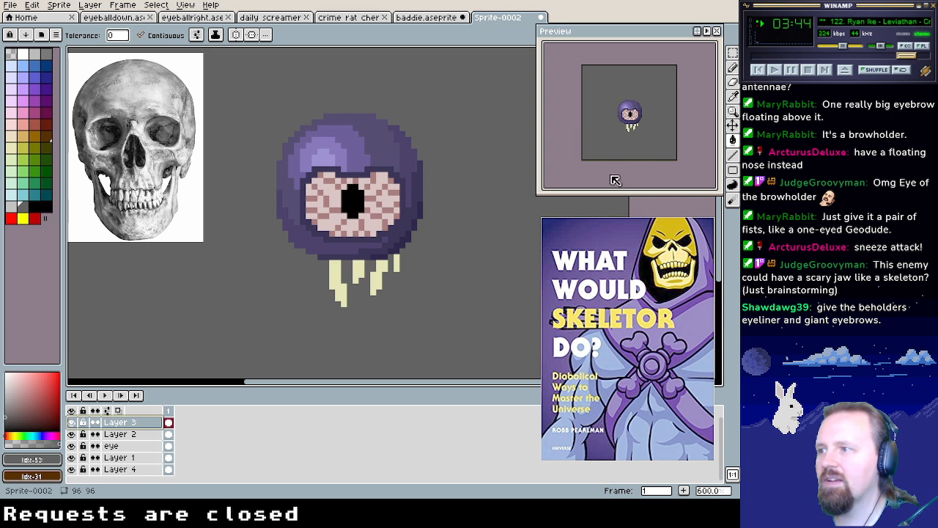
left_click(372, 277, "alt")
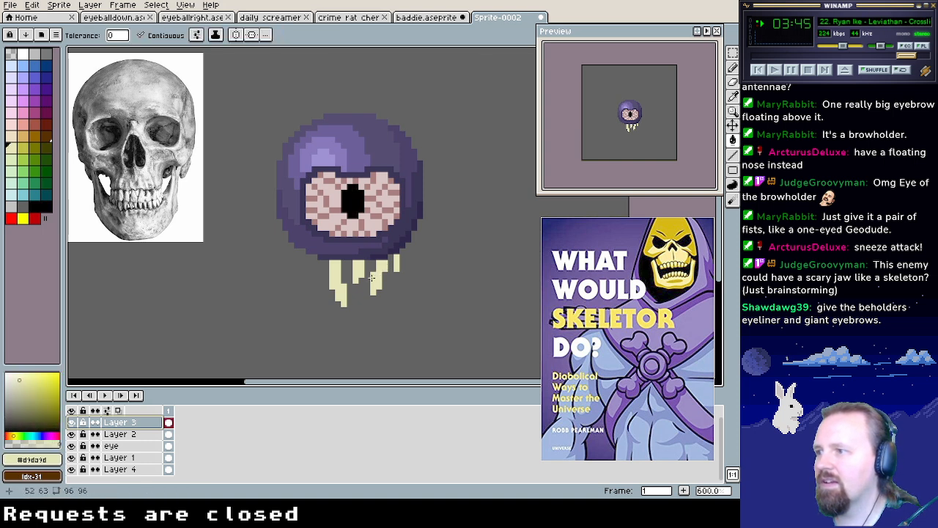
left_click(313, 257)
key("ctrl+z")
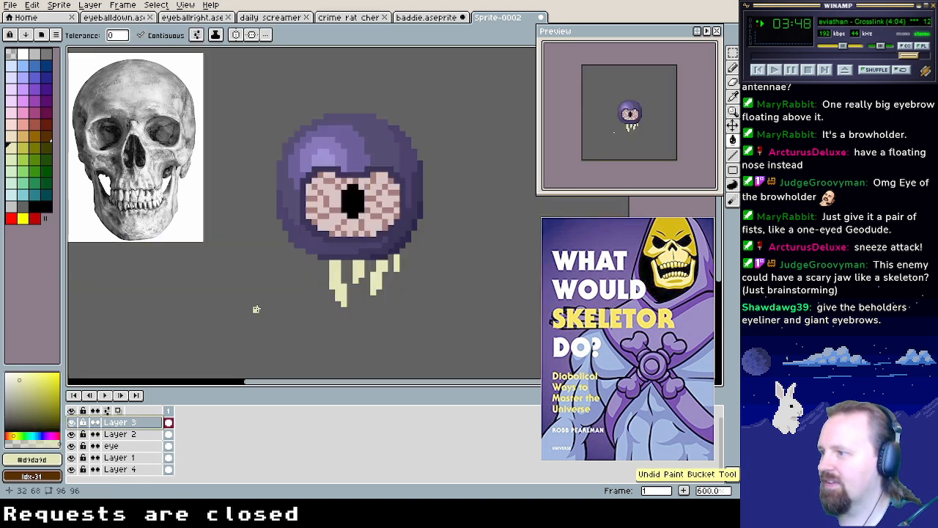
key("b")
mouse_move(308, 256)
left_mouse_down()
mouse_move(308, 290)
mouse_move(297, 258)
mouse_move(285, 254)
mouse_move(313, 287)
mouse_move(315, 265)
mouse_move(317, 305)
left_mouse_up()
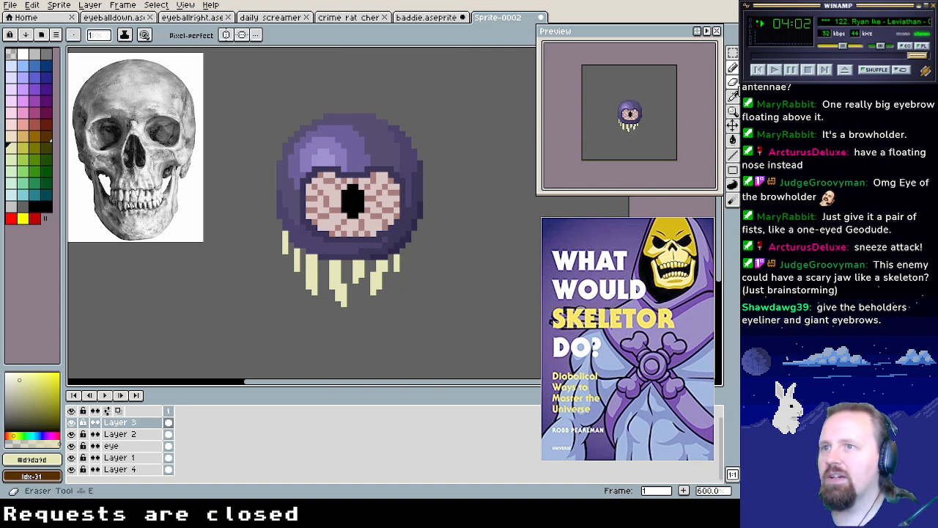
Select the area around the eyeball's lower half and delete all the fangs from Layer 3
left_click(732, 53)
left_click_drag(253, 199, 477, 374)
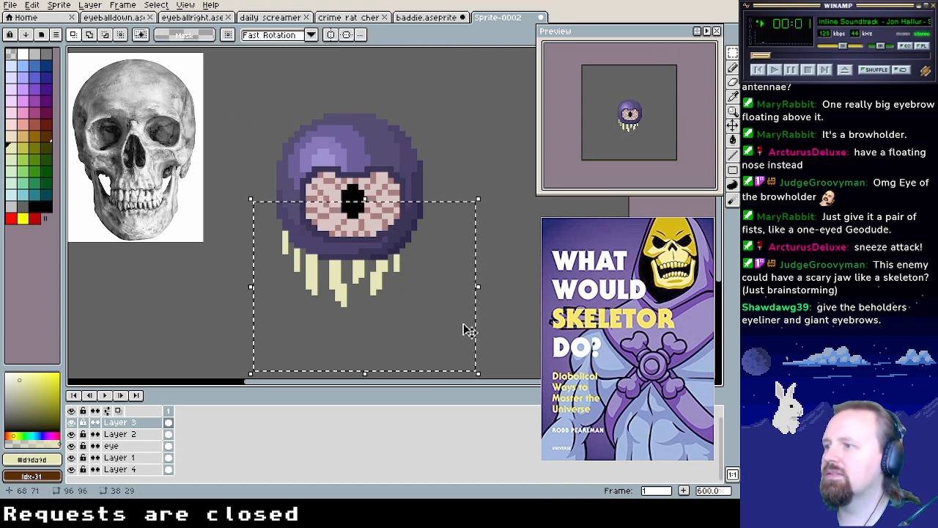
key("Delete")
key("b")
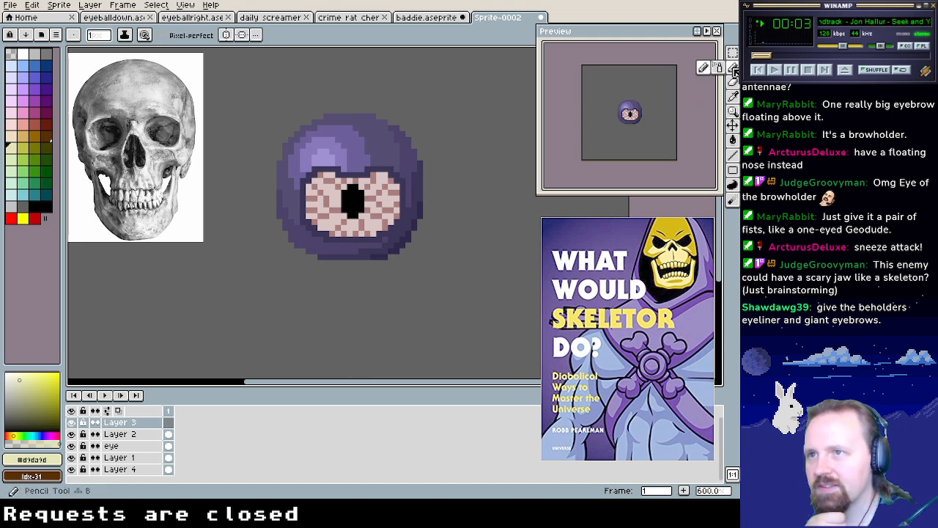
left_click(381, 133, "alt")
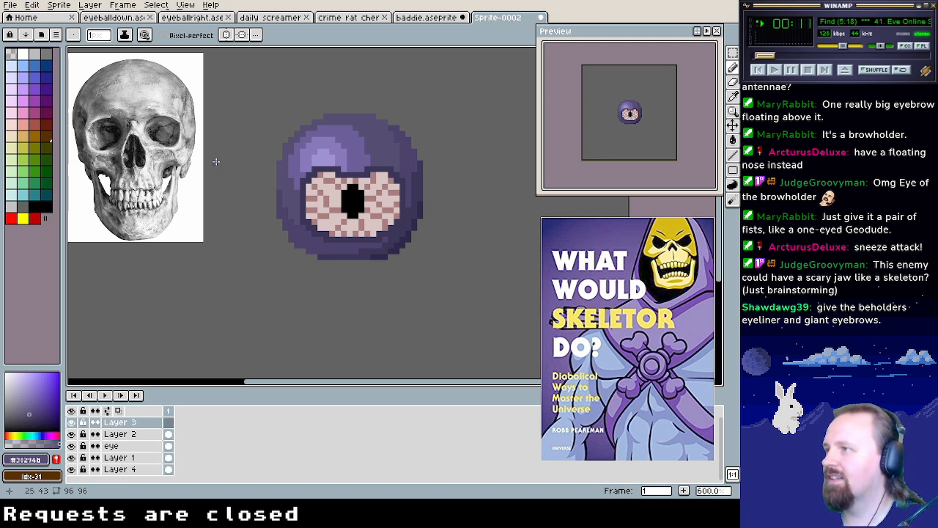
Flatten the layers and place a copy of the whole eyeball directly beside the original
left_click(131, 6)
mouse_move(90, 6)
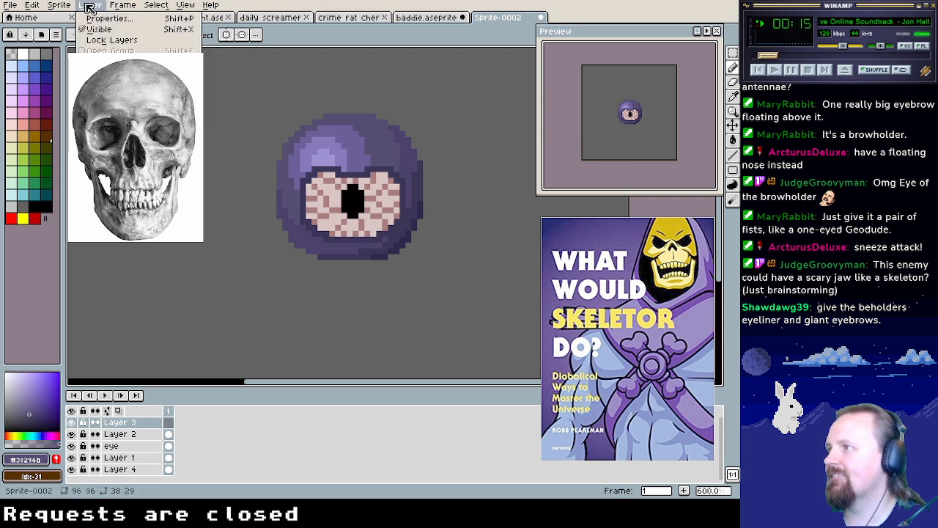
left_click(100, 125)
left_click(733, 54)
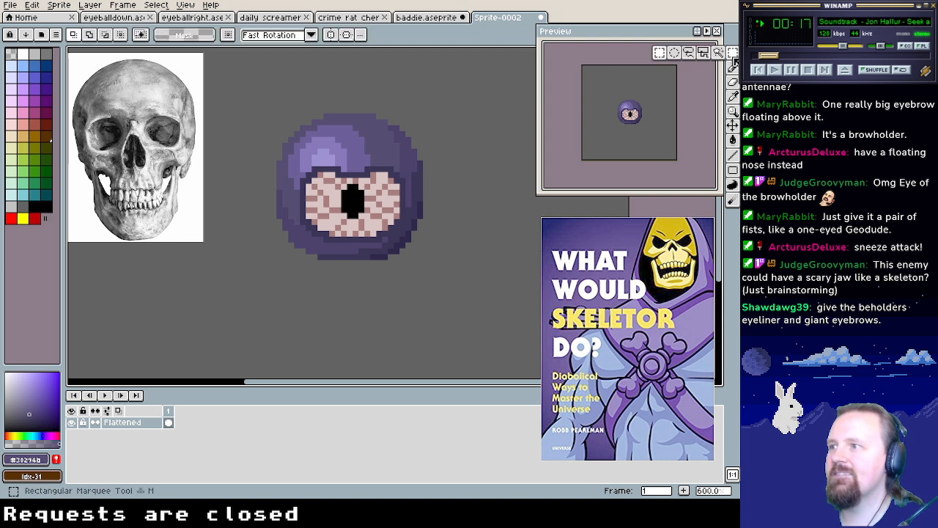
left_click_drag(273, 110, 442, 277)
left_click_drag(360, 241, 517, 242)
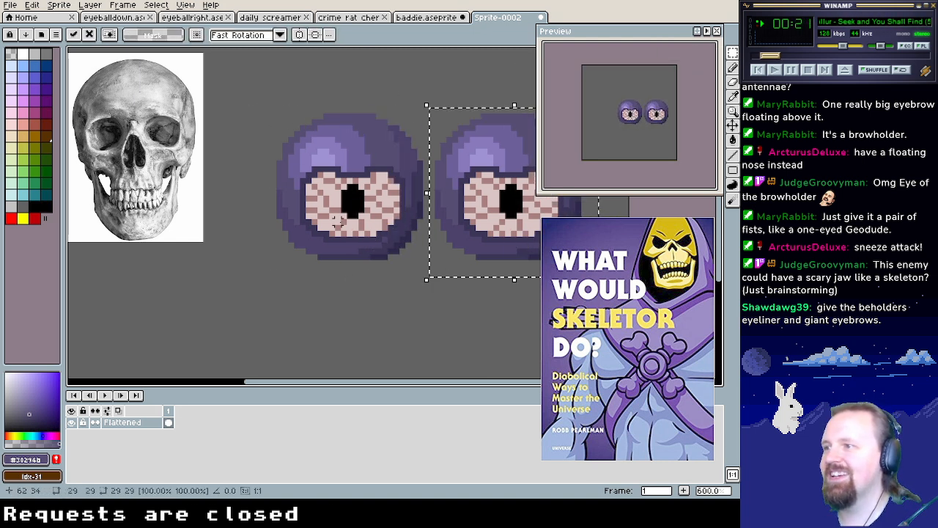
left_click(419, 227)
left_click_drag(420, 228, 311, 246)
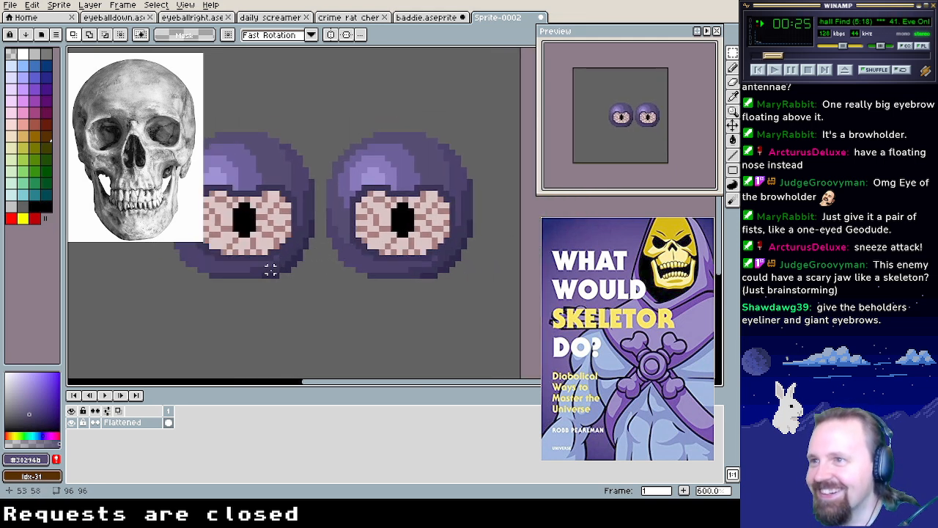
Undo the duplicated eyeball and the flattening of the layers
key("ctrl+z")
key("ctrl+z")
key("ctrl+z")
key("ctrl+z")
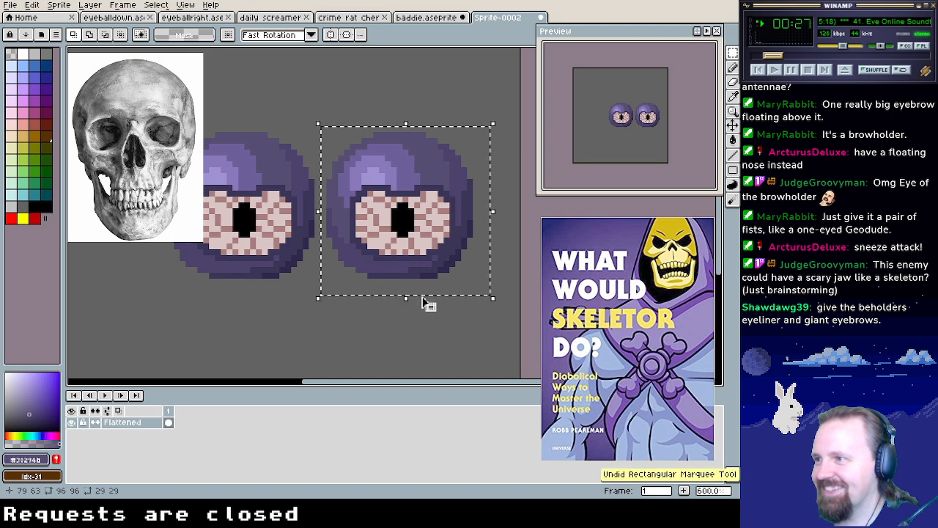
Try drawing a thick brown eyebrow in palette colour 30 across the top of the eyeball, and undo the strokes
left_click(733, 67)
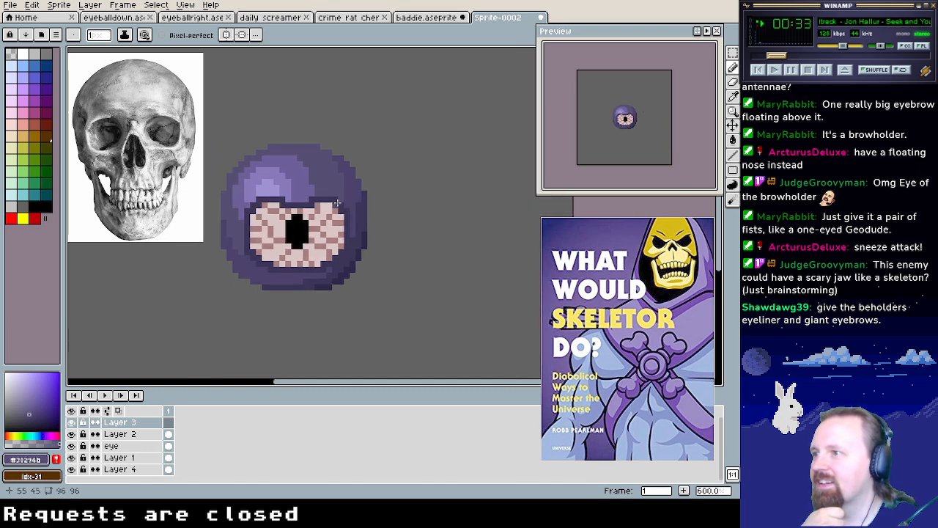
left_click(365, 218, "alt")
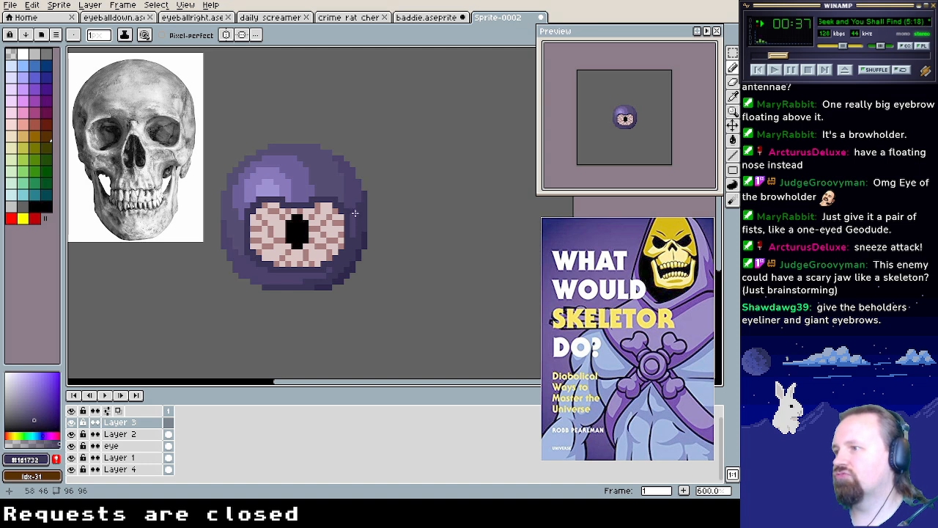
left_click(33, 135)
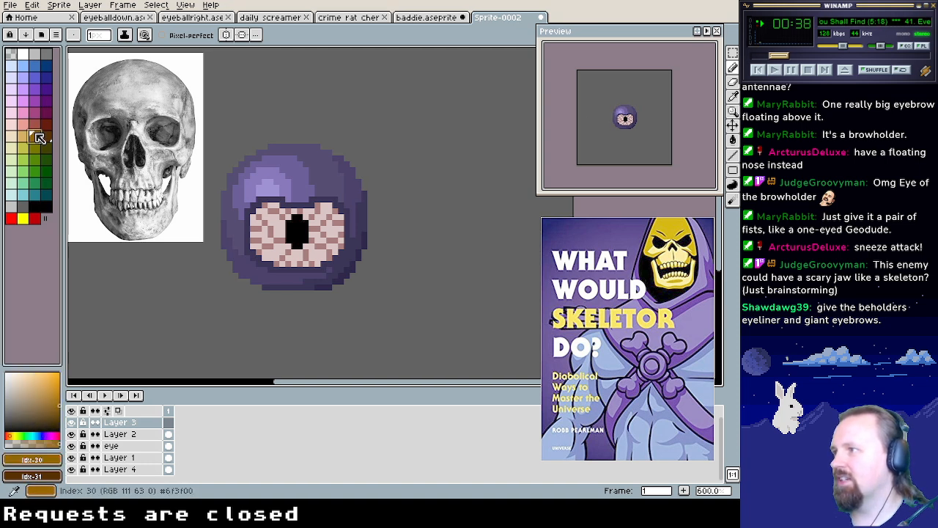
left_click_drag(254, 170, 361, 173)
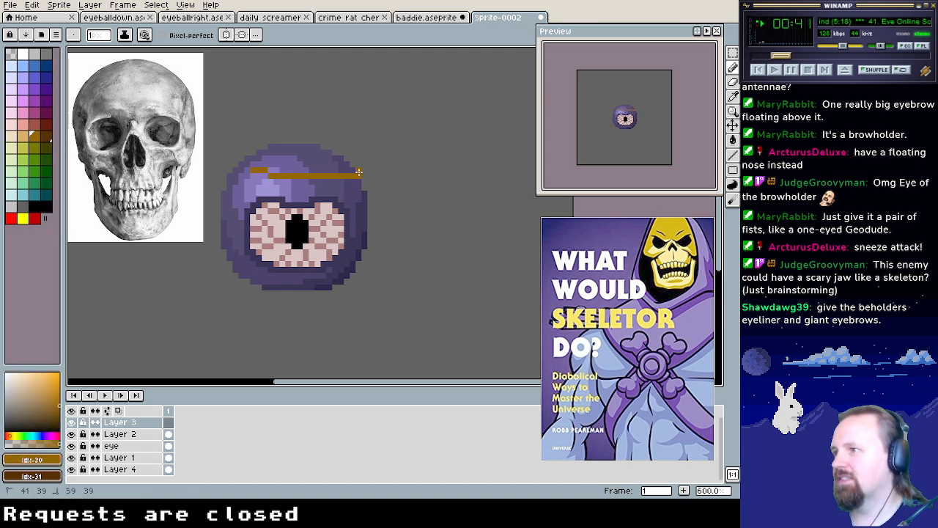
mouse_move(241, 157)
left_mouse_down()
mouse_move(275, 169)
mouse_move(364, 153)
left_mouse_up()
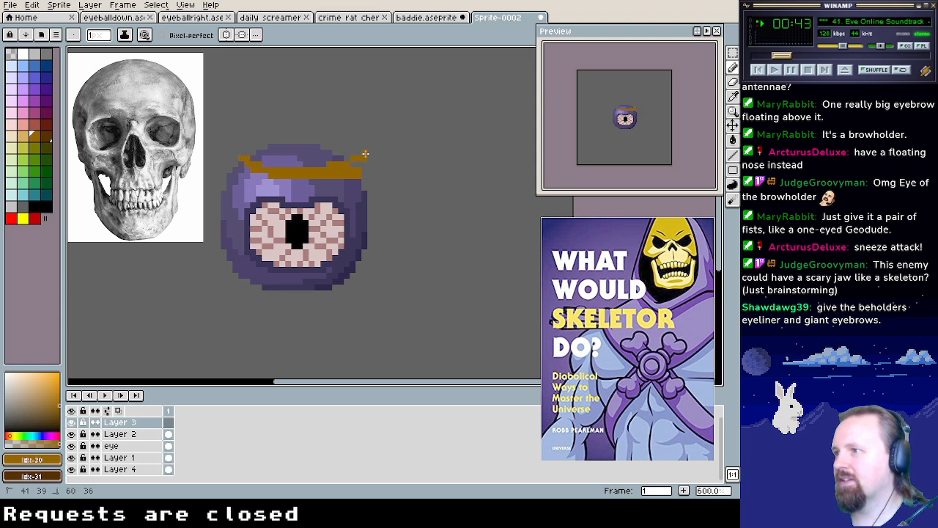
mouse_move(242, 156)
left_mouse_down()
mouse_move(252, 168)
mouse_move(310, 171)
mouse_move(367, 159)
left_mouse_up()
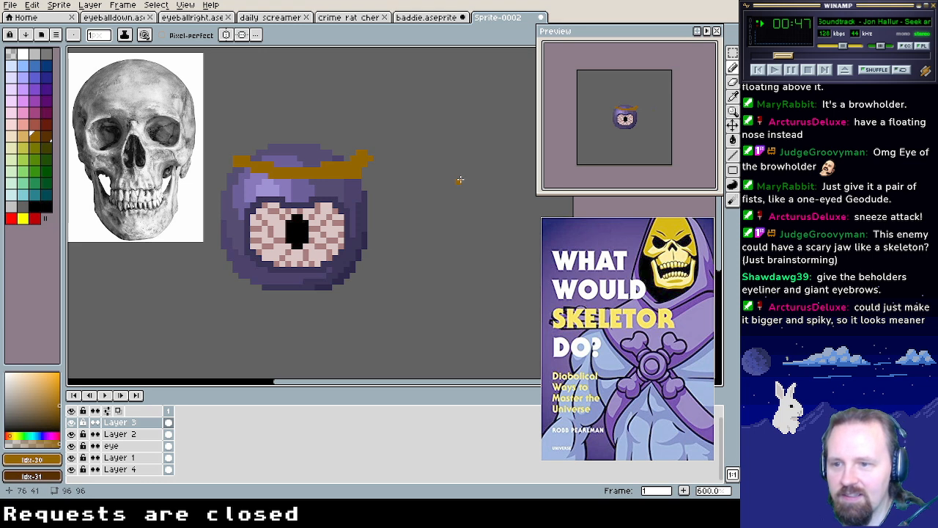
key("ctrl+z")
key("z")
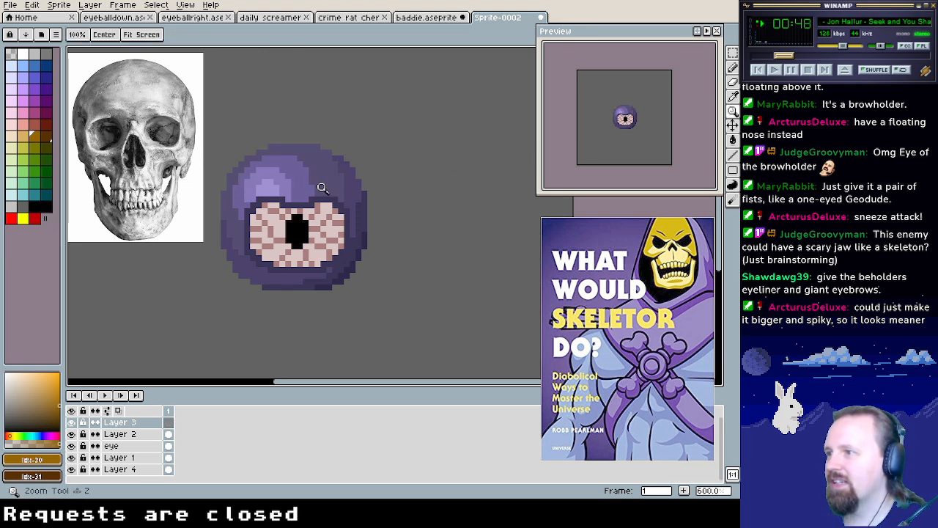
Hide Layer 3, keeping Layer 2 visible
scroll(321, 188, "down", 2)
left_click_drag(331, 205, 380, 206)
left_click(732, 52)
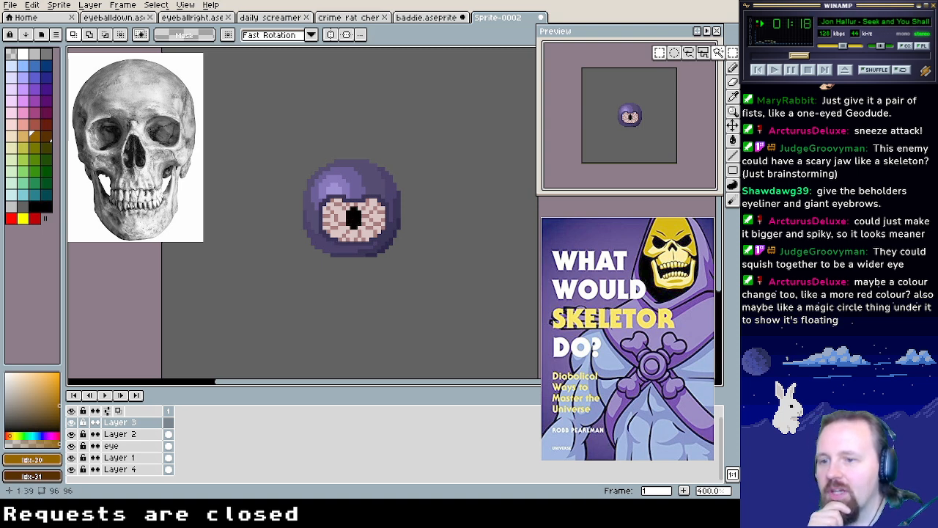
left_click(122, 4)
left_click(122, 4)
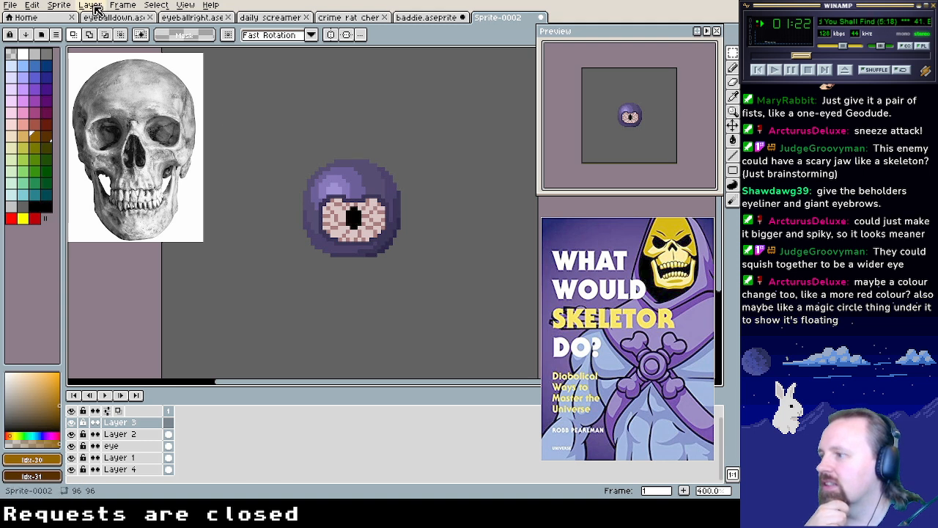
left_click(71, 422)
left_click(71, 422)
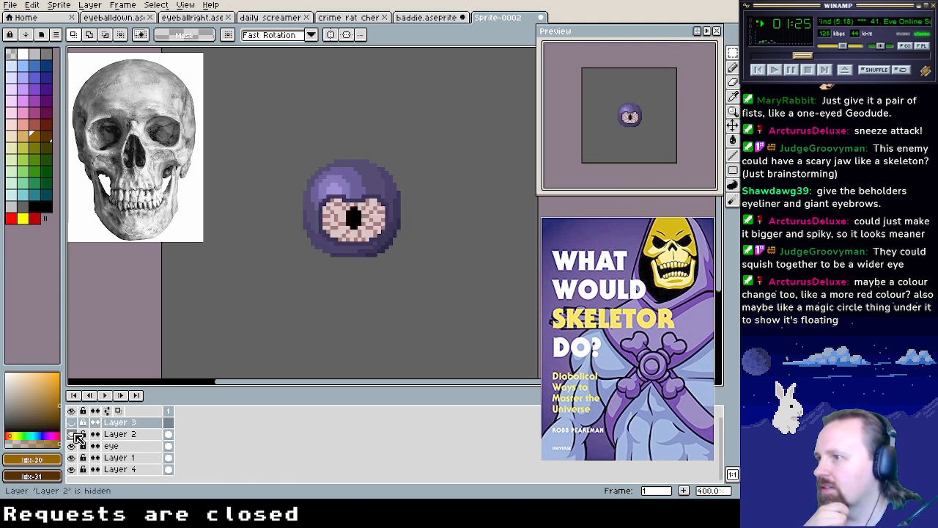
Recolour the eye layer to red with a Hue/Saturation adjustment, using hue 105 and saturation 26
left_click(111, 445)
left_click(58, 5)
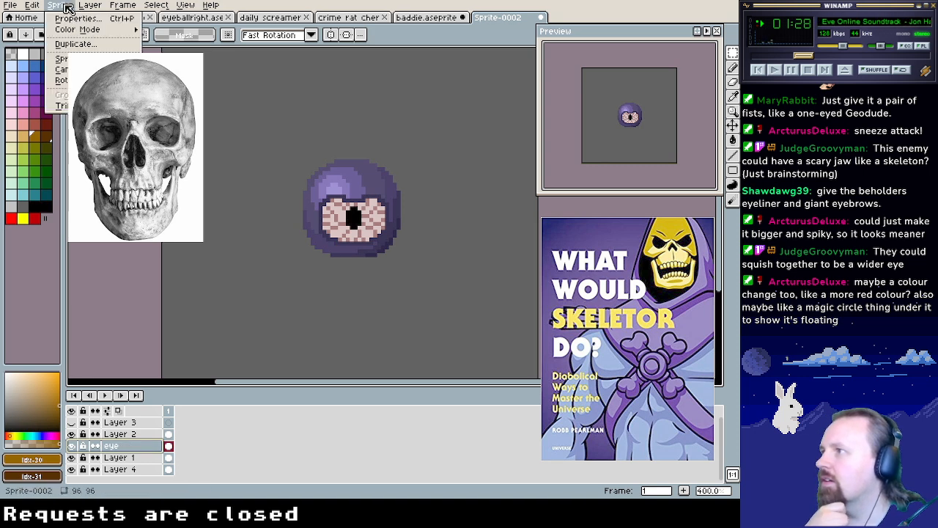
mouse_move(78, 32)
mouse_move(82, 11)
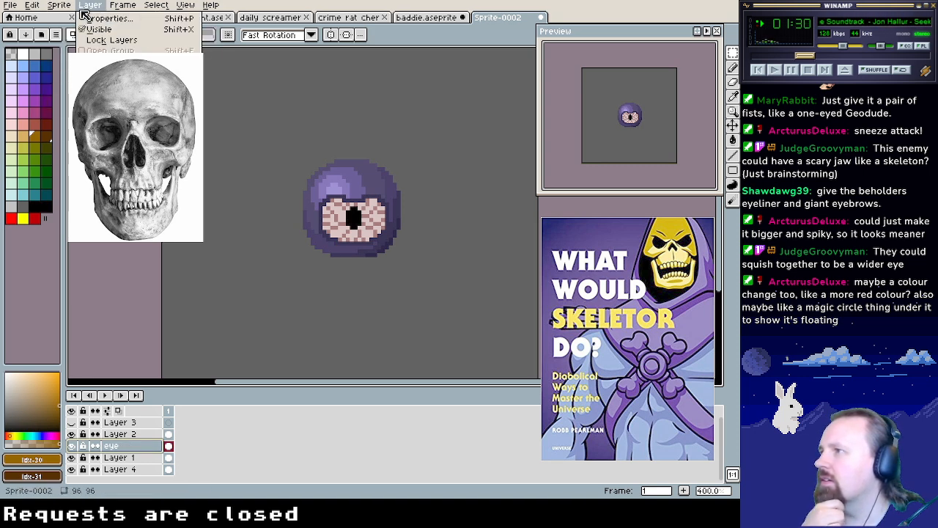
mouse_move(35, 9)
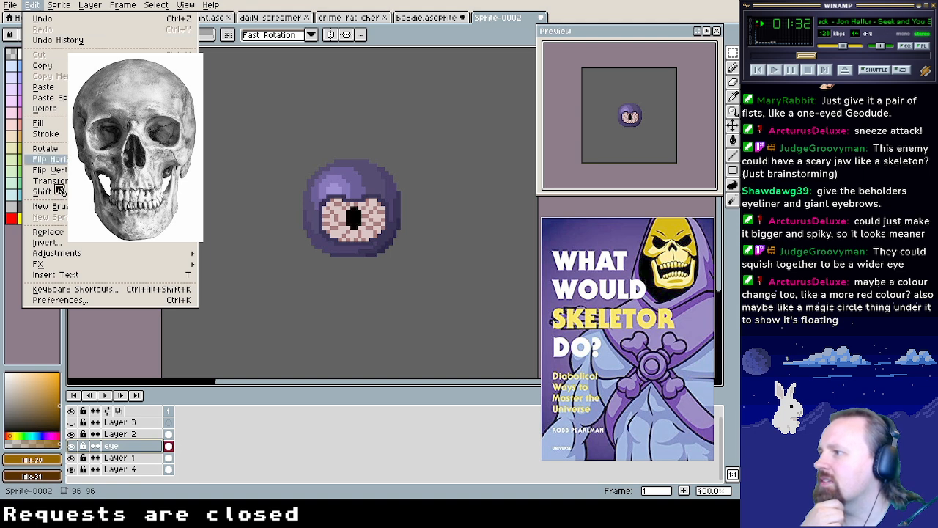
mouse_move(68, 265)
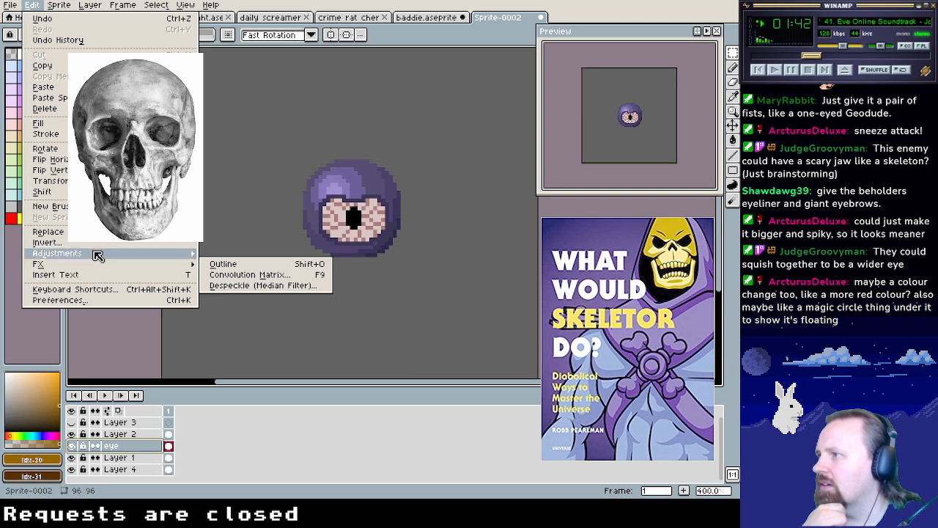
mouse_move(73, 192)
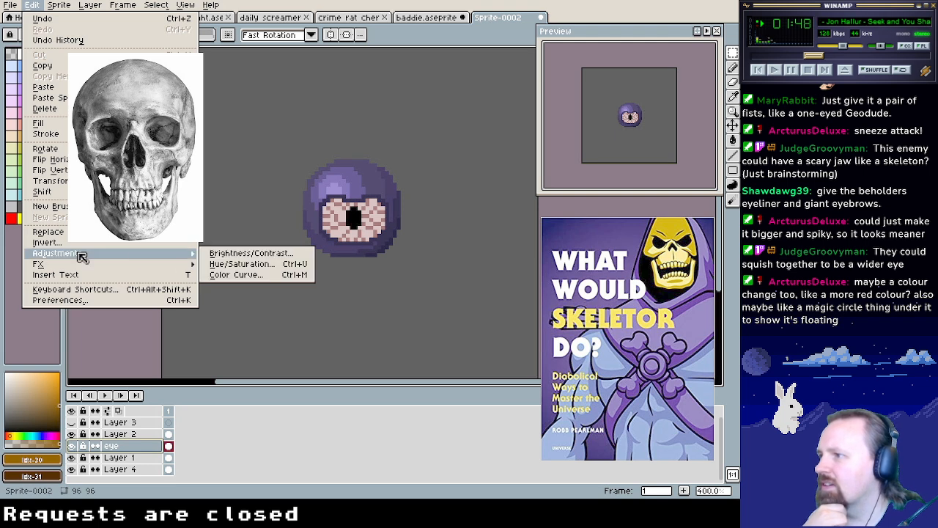
left_click(246, 266)
left_click_drag(361, 209, 424, 287)
left_click(382, 294)
left_click_drag(398, 327, 412, 347)
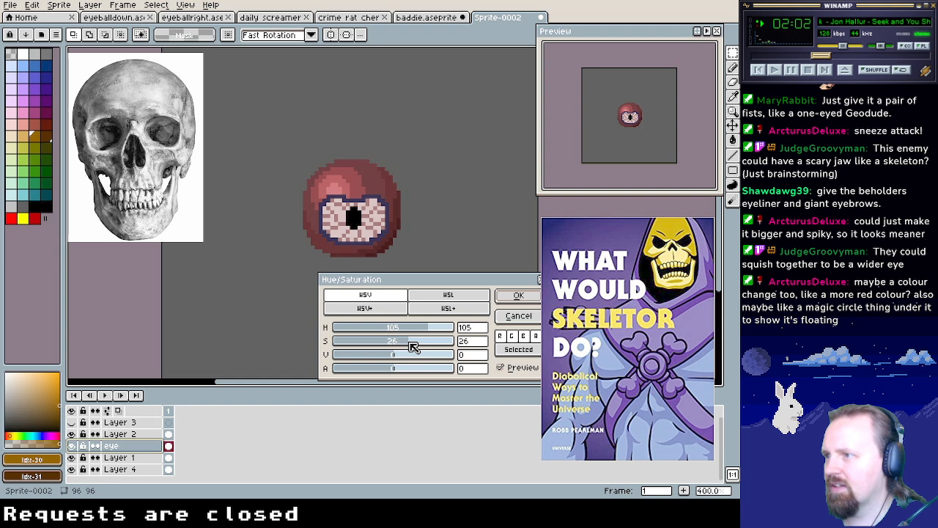
left_click(518, 295)
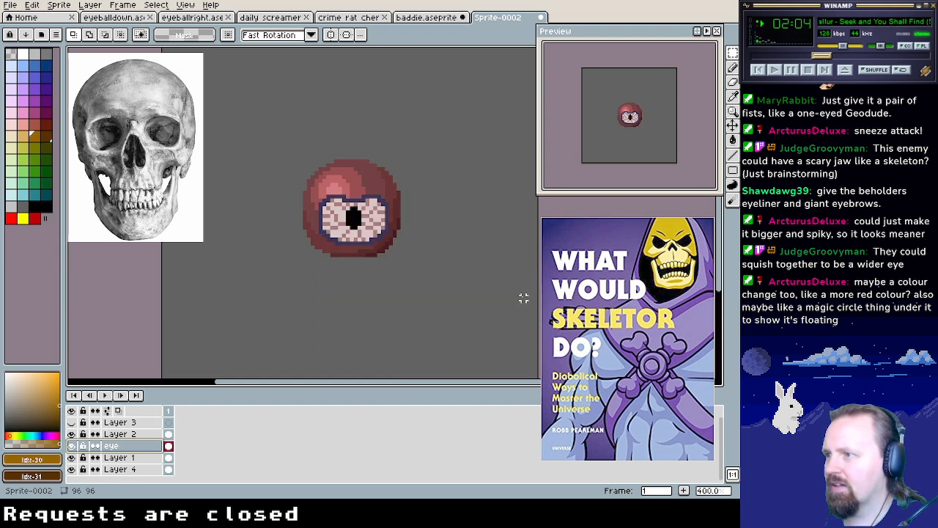
Try shifting the hue of Layer 2 with a Hue/Saturation adjustment
left_click(117, 434)
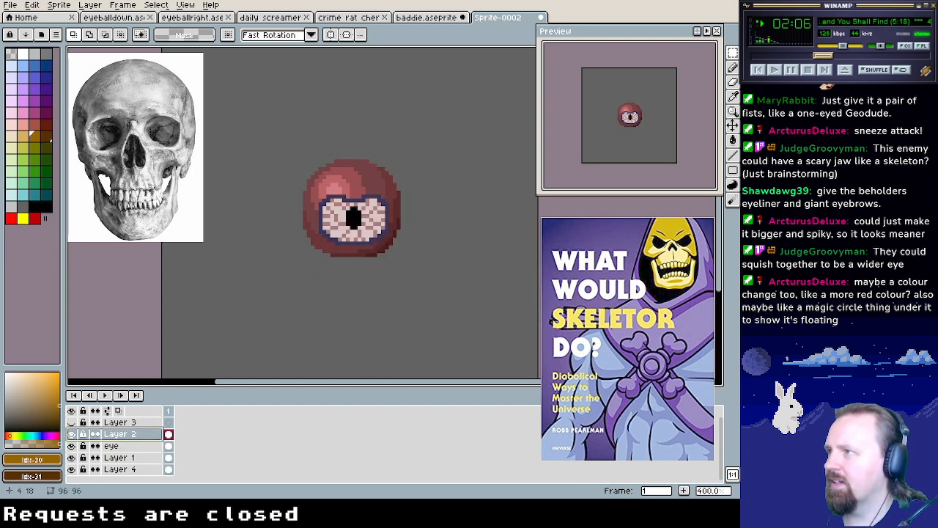
left_click(33, 5)
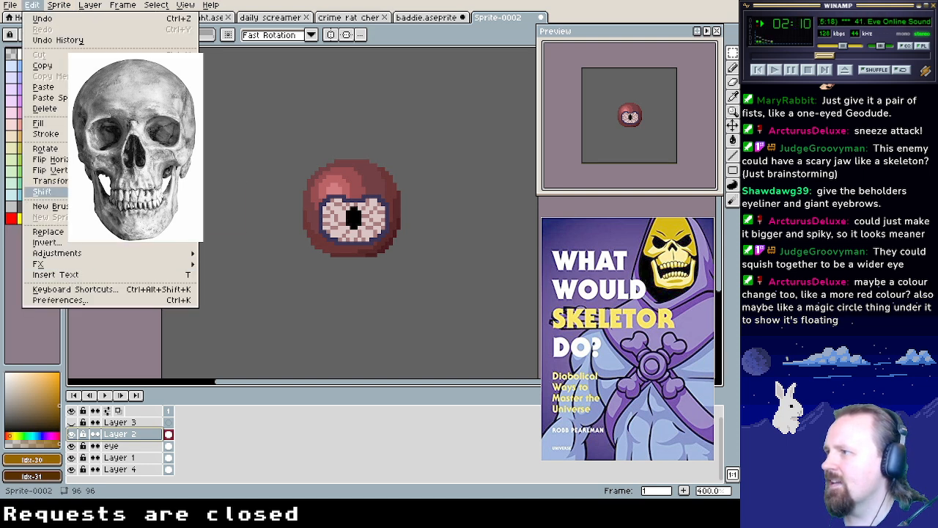
mouse_move(78, 251)
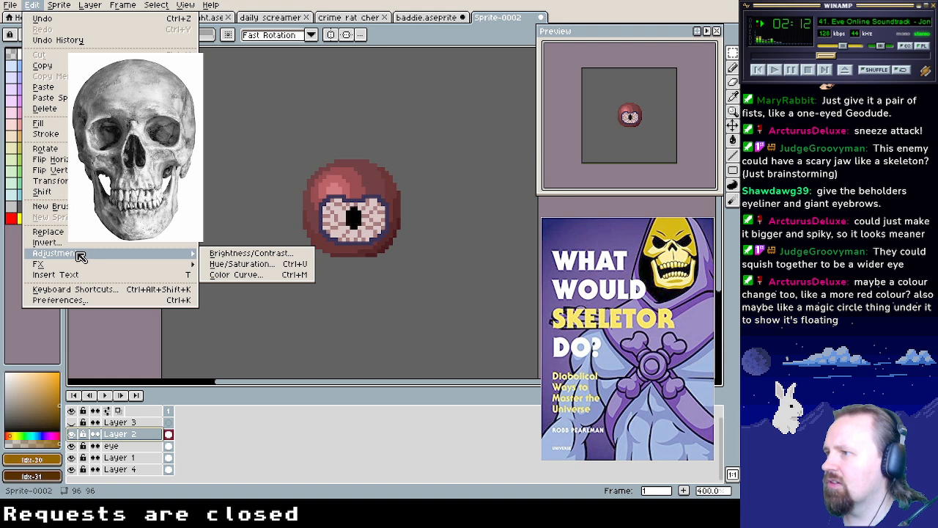
left_click(241, 262)
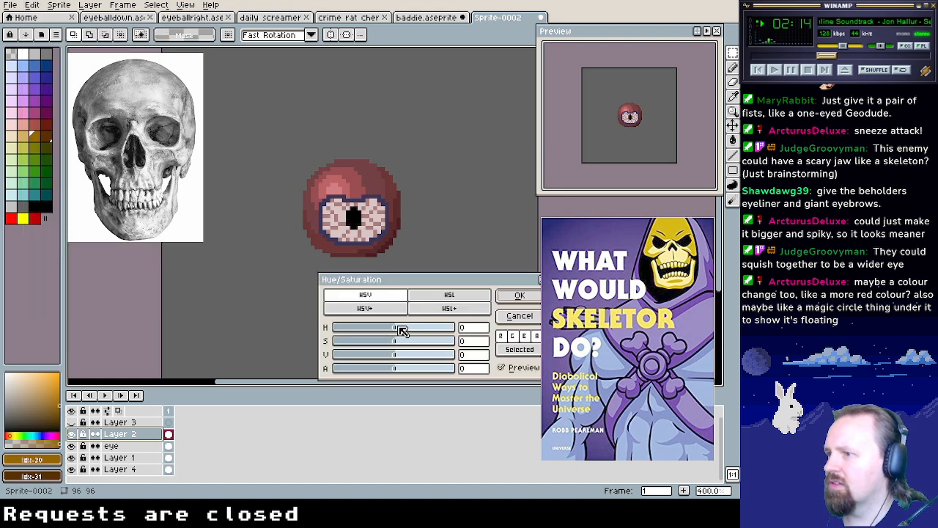
mouse_move(398, 332)
left_mouse_down()
mouse_move(433, 327)
mouse_move(407, 331)
left_mouse_up()
left_click(520, 321)
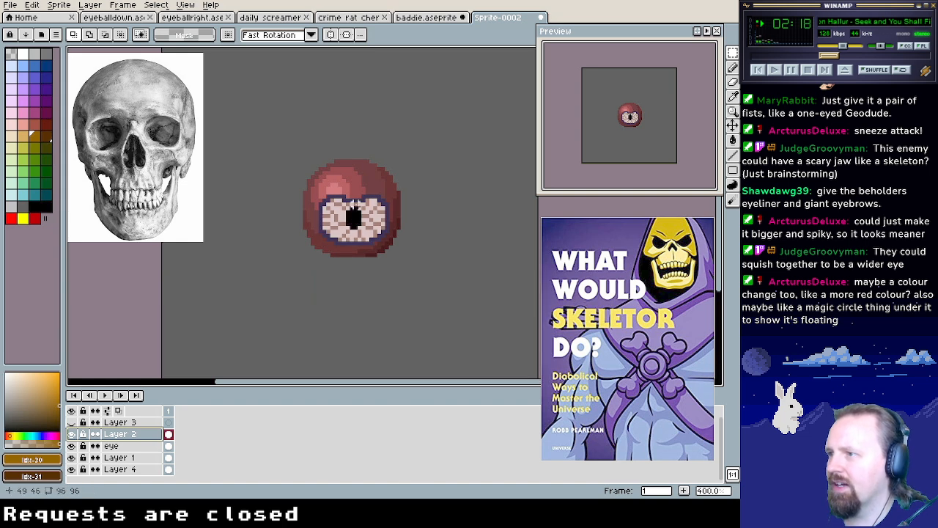
scroll(352, 220, "up", 4)
scroll(352, 184, "down", 5)
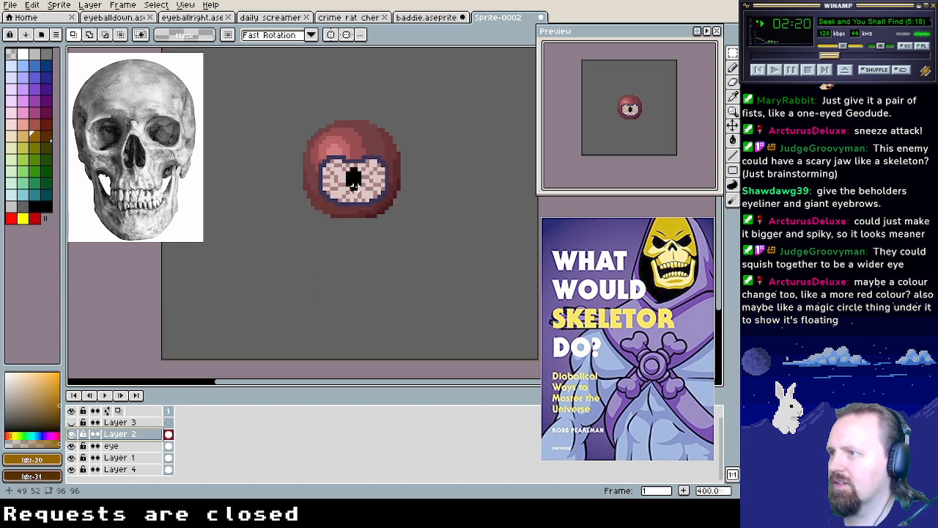
Recolour the navy outline around the eye to dark red #26090a with the Paint Bucket on Layer 2
scroll(357, 170, "up", 7)
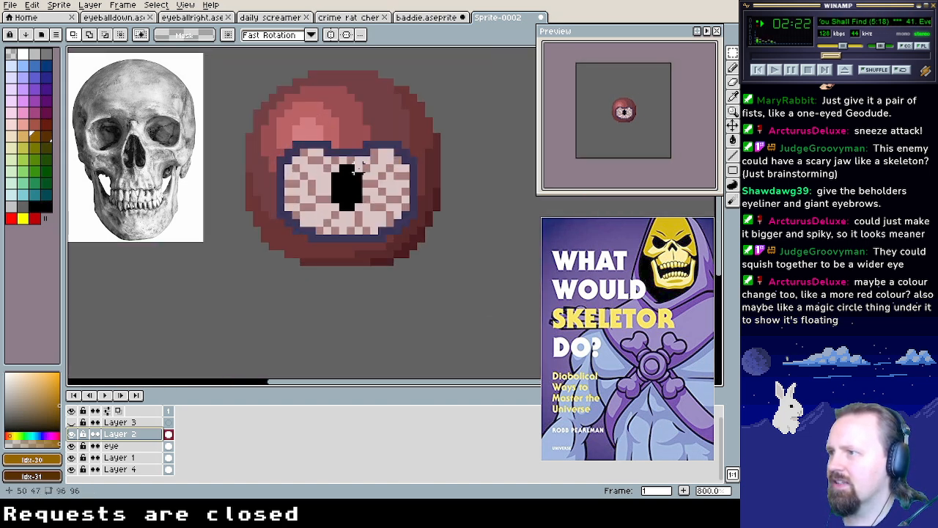
scroll(357, 117, "down", 2)
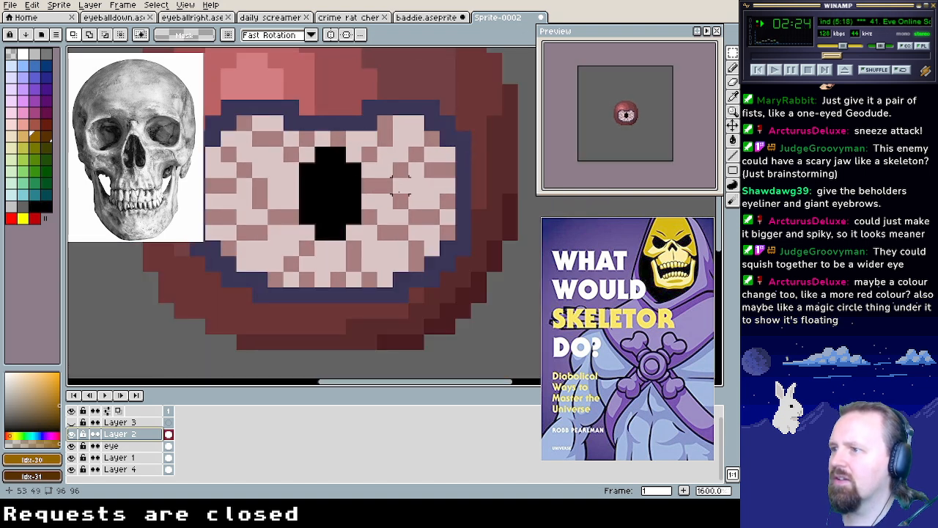
key("b")
left_click(494, 251, "alt")
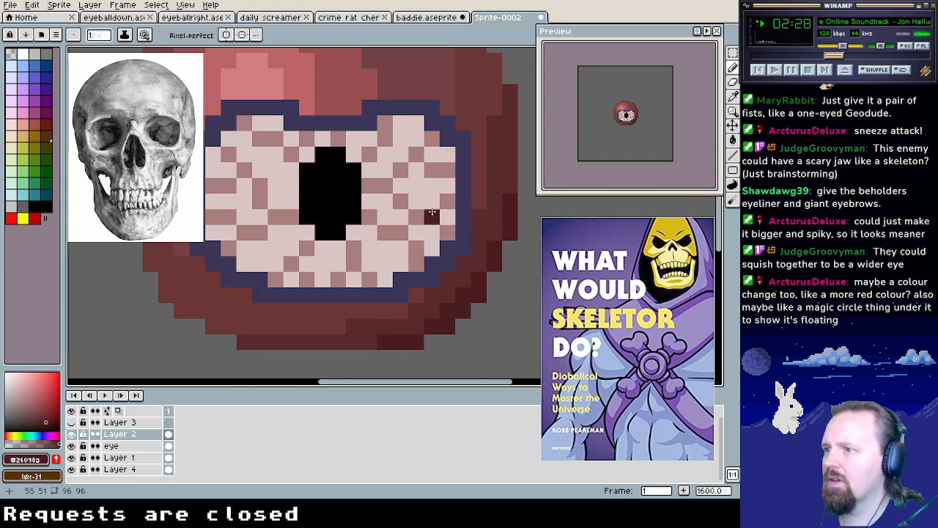
key("m")
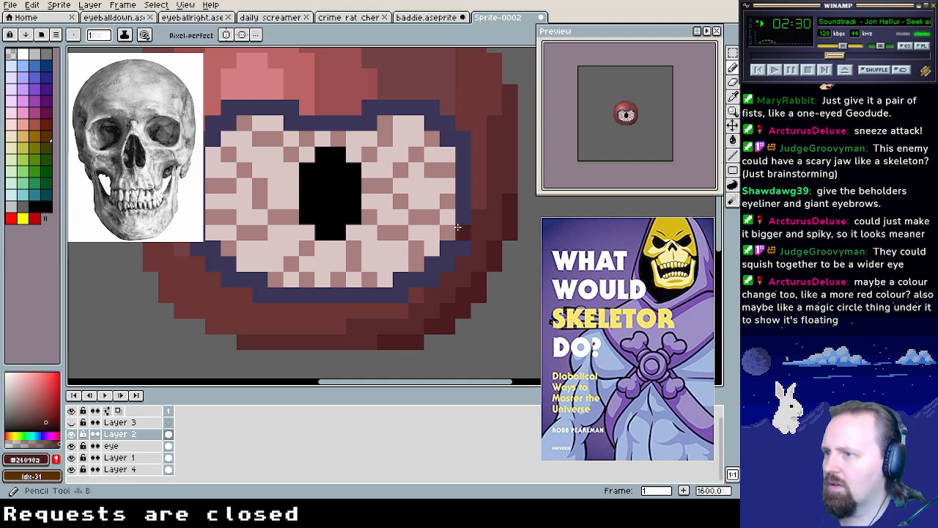
key("g")
left_click(457, 228)
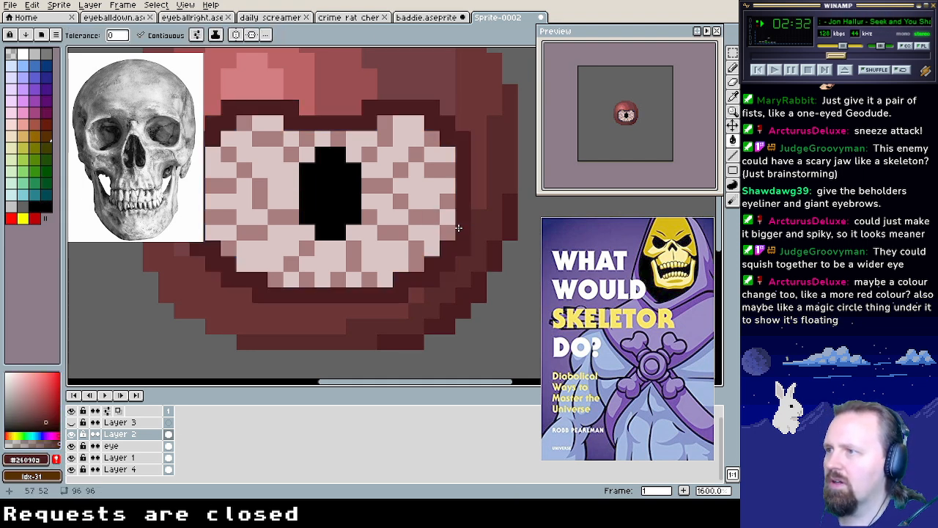
scroll(396, 253, "up", 1)
scroll(406, 258, "down", 3)
key("v")
scroll(418, 237, "up", 1)
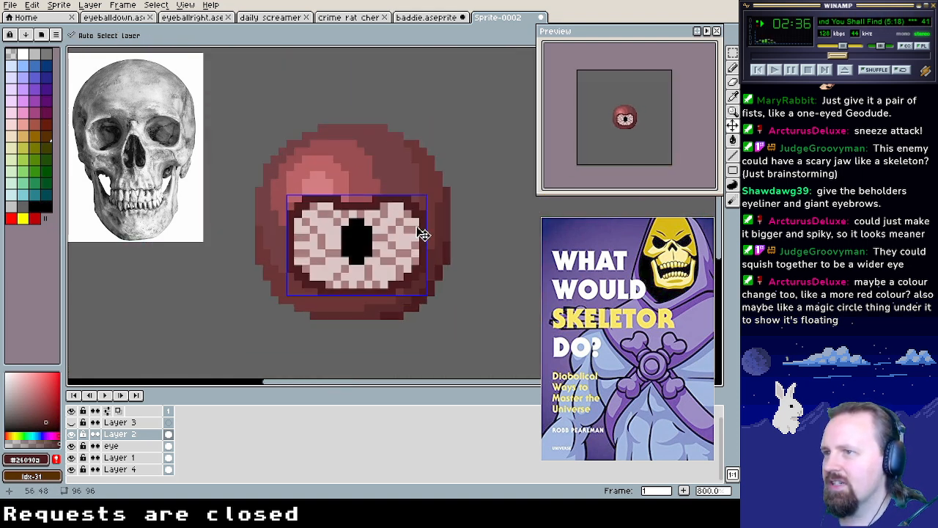
Make Layer 3 active and visible, and pick the red shade #75292c from the eyeball as the Pencil colour
key("m")
mouse_move(735, 57)
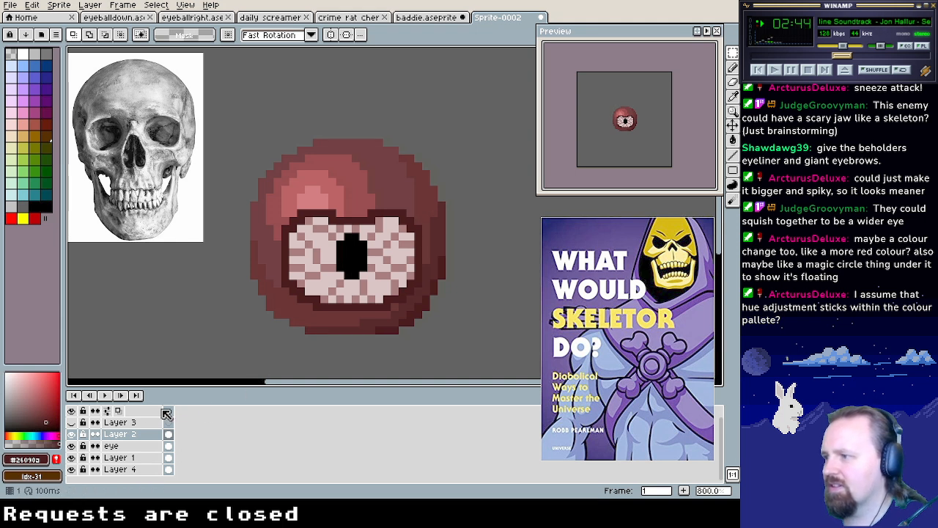
left_click(117, 423)
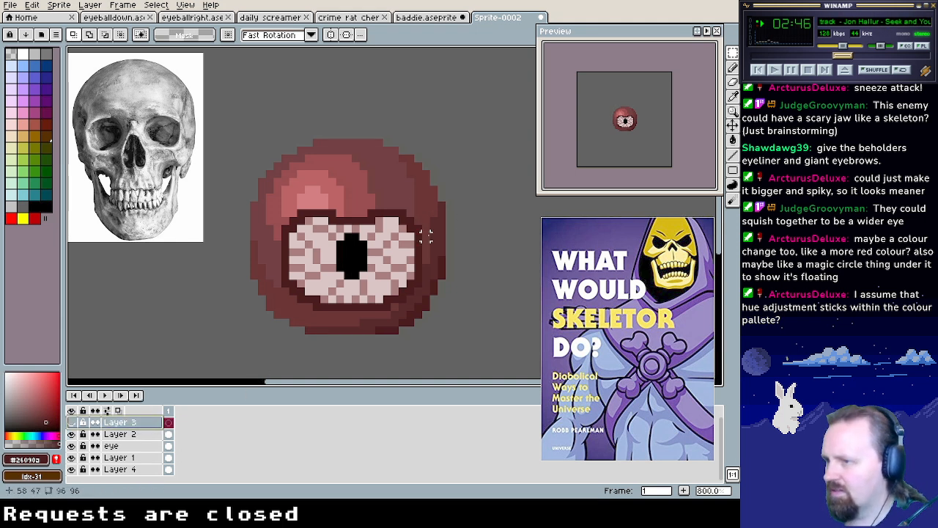
key("m")
key("g")
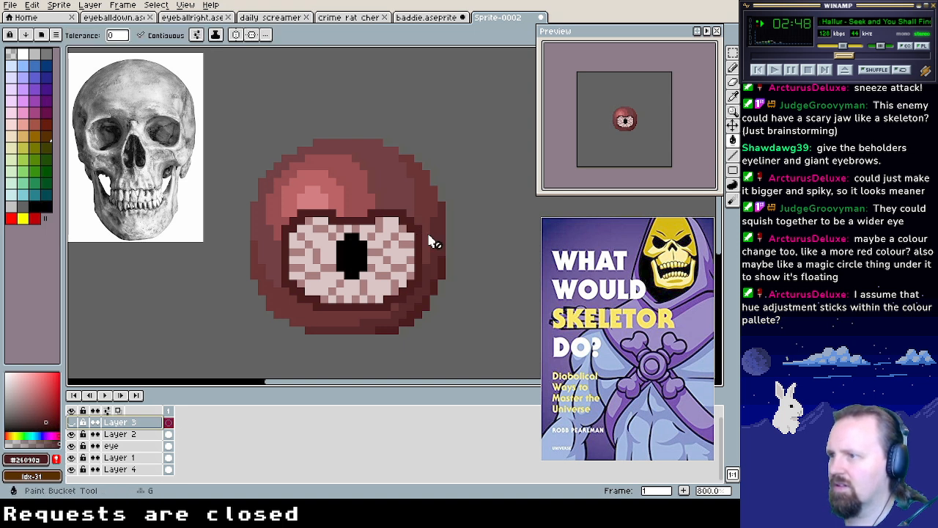
left_click(732, 53)
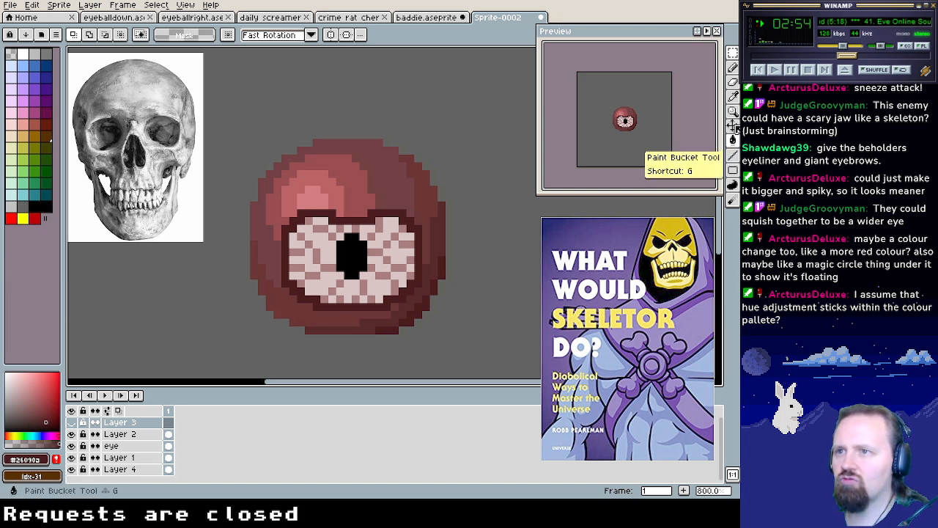
left_click(733, 68)
left_click(431, 238, "alt")
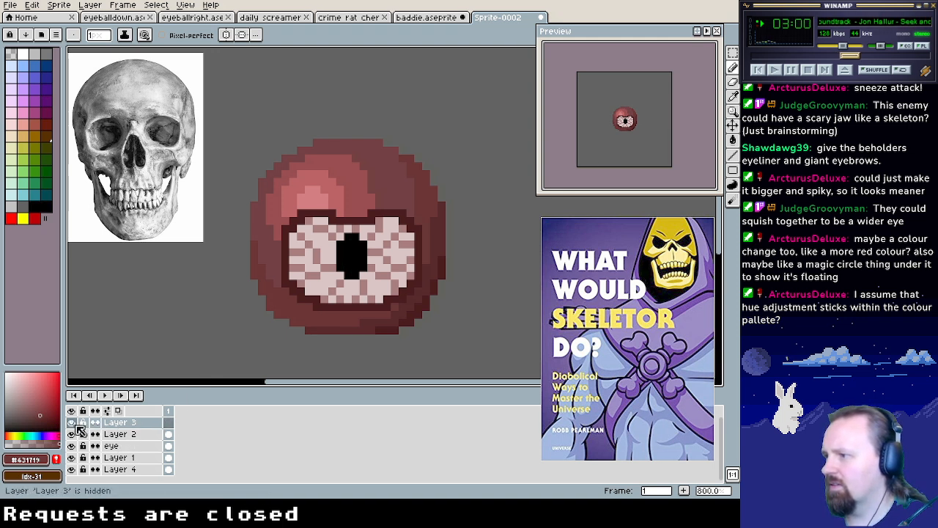
left_click(436, 245, "alt")
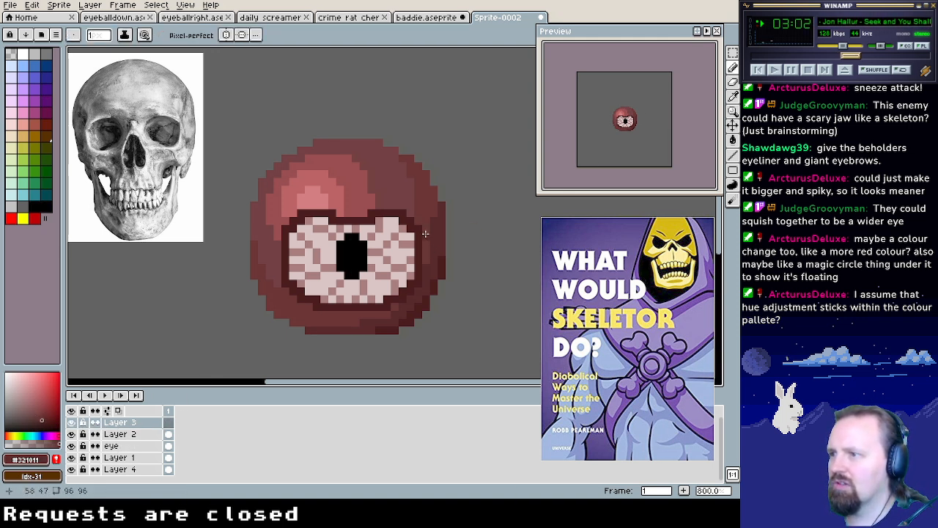
left_click(438, 224, "alt")
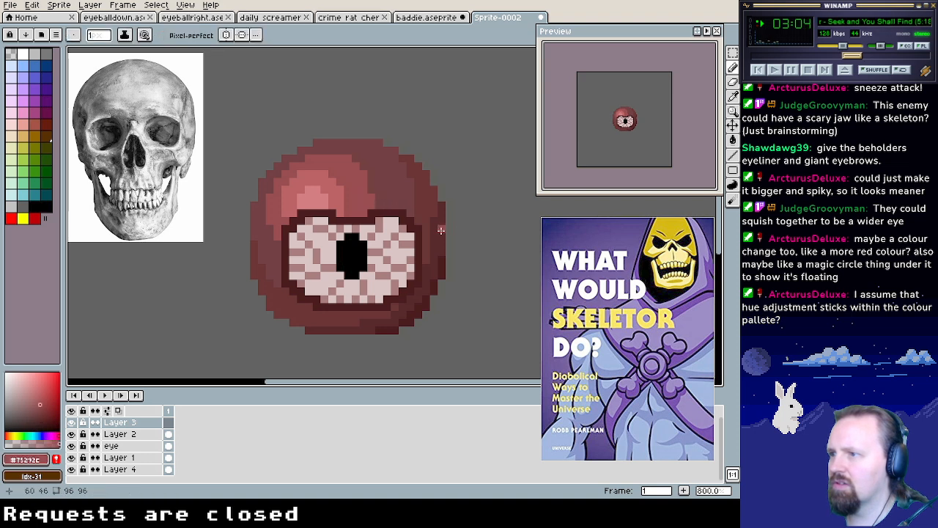
Check which colour mode the sprite uses
left_click_drag(435, 251, 399, 223)
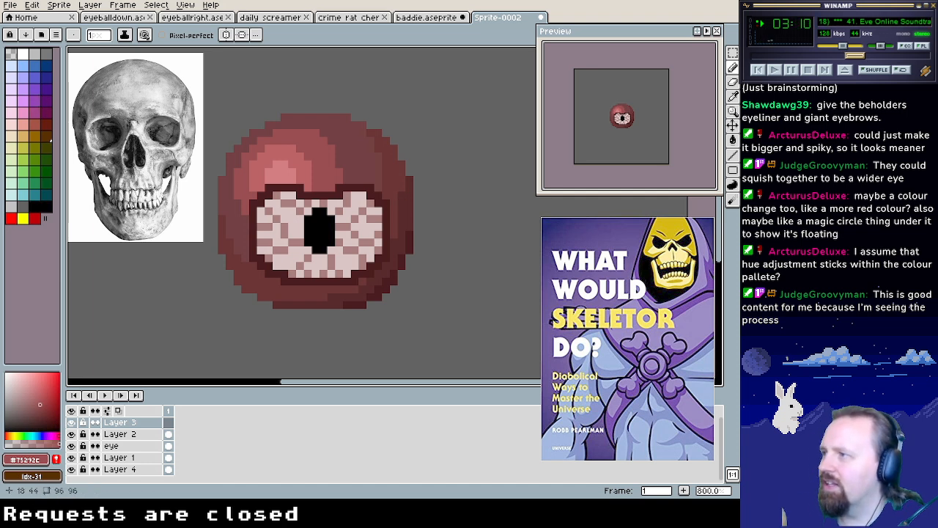
left_click(101, 6)
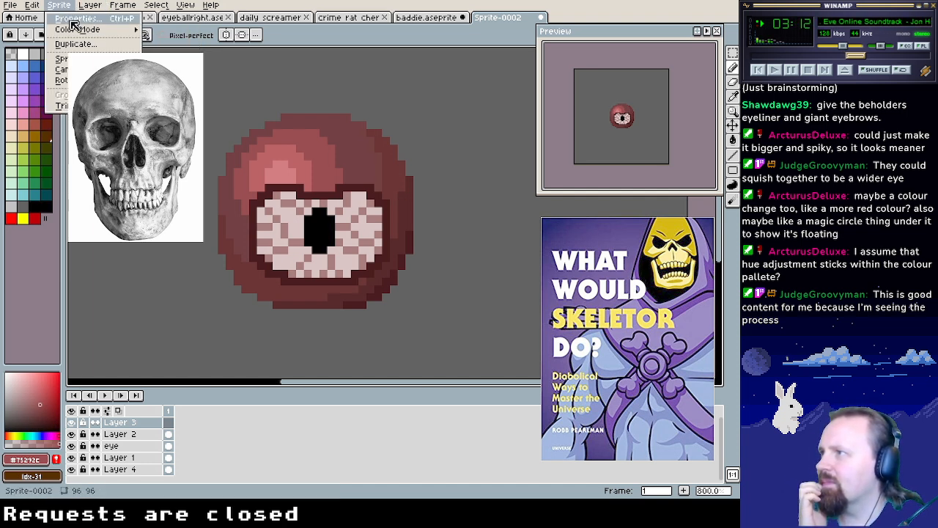
mouse_move(77, 30)
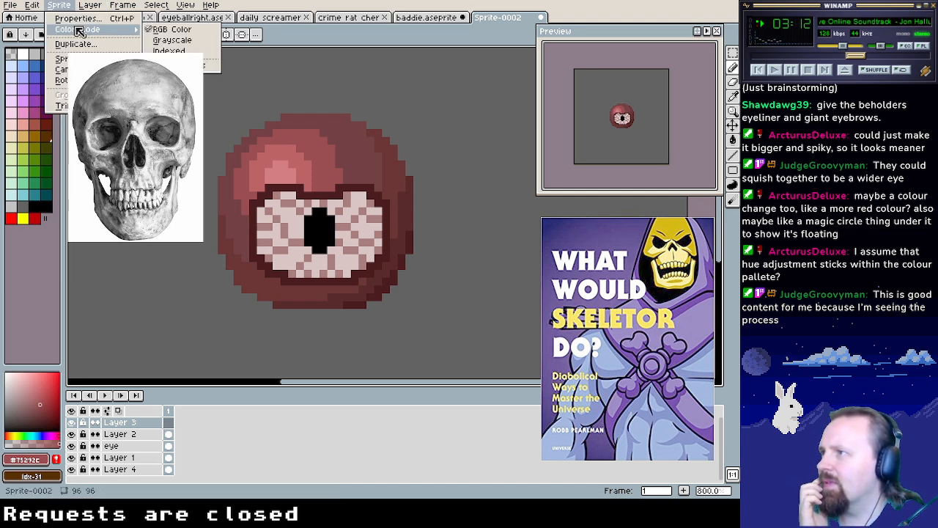
left_click(287, 7)
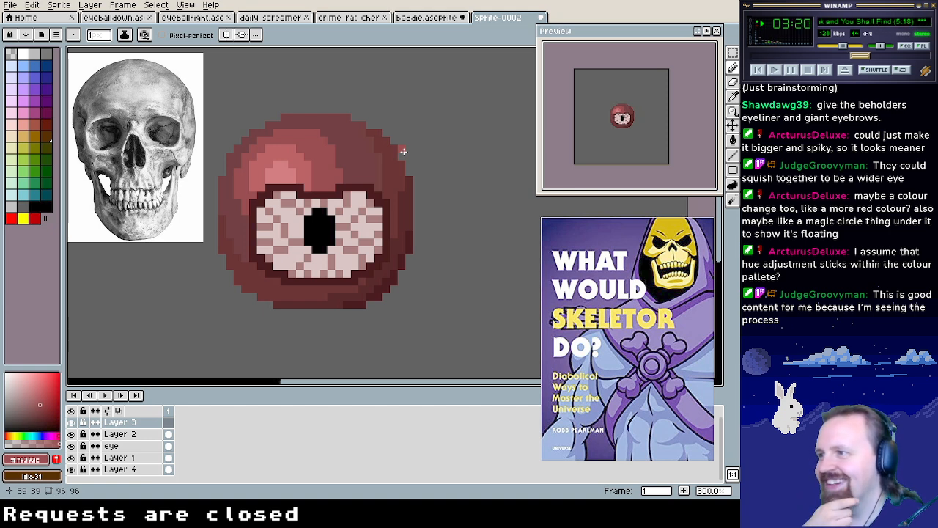
Try drawing a #75292c arm ending in a small fist from the eyeball's side on Layer 3, and delete it
left_click_drag(398, 225, 417, 237)
key("ctrl+z")
key("ctrl+y")
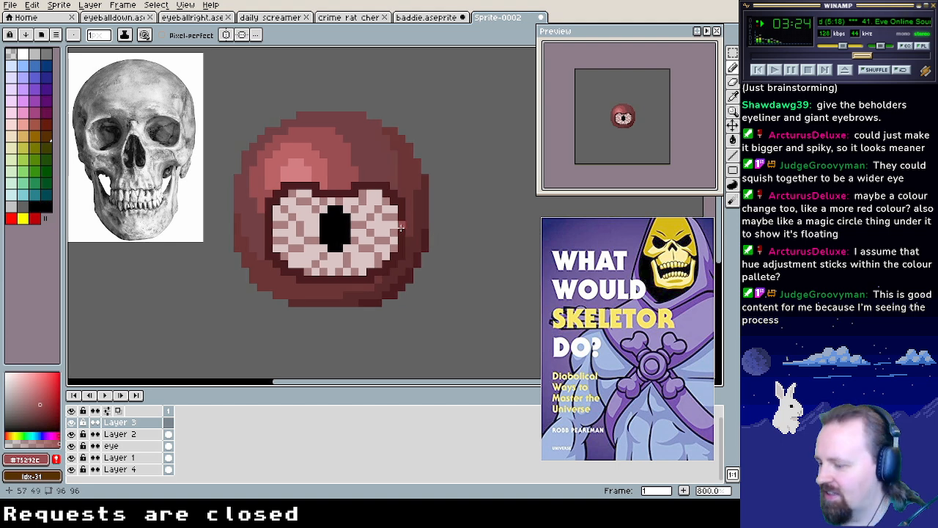
scroll(401, 229, "up", 2)
scroll(408, 235, "down", 3)
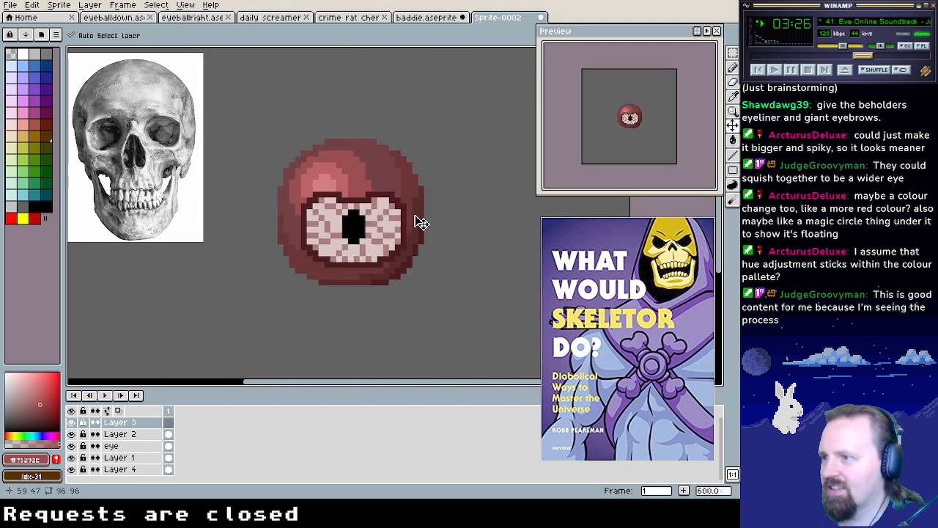
left_click_drag(411, 219, 466, 257)
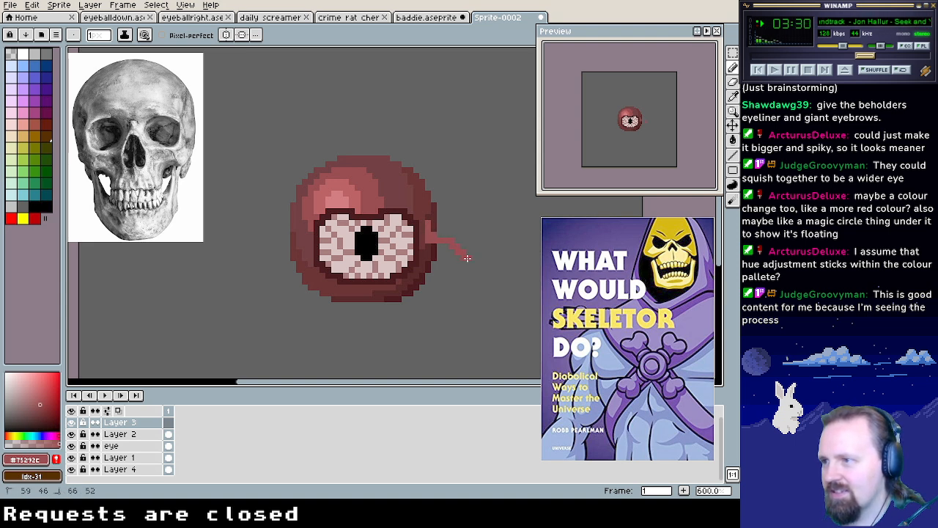
mouse_move(428, 230)
left_mouse_down()
mouse_move(476, 268)
mouse_move(471, 277)
mouse_move(468, 270)
mouse_move(477, 272)
left_mouse_up()
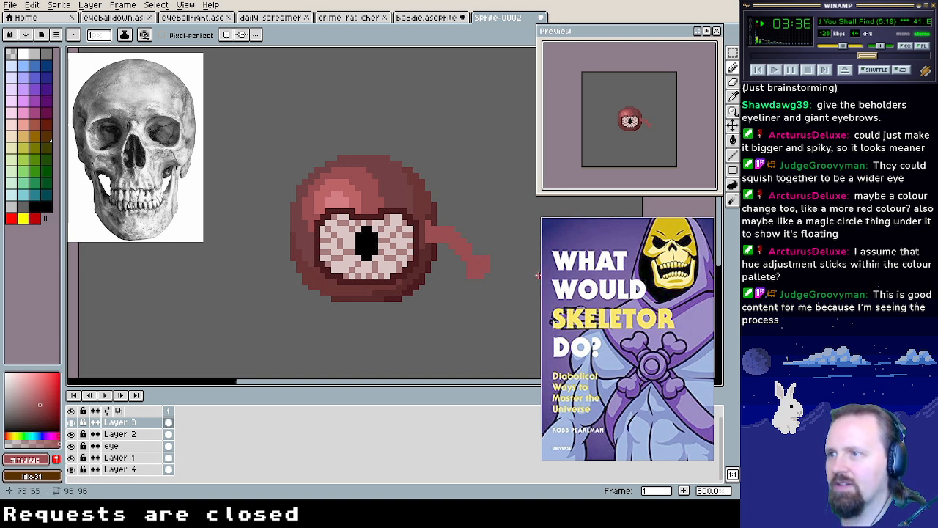
key("v")
key("Delete")
key("z")
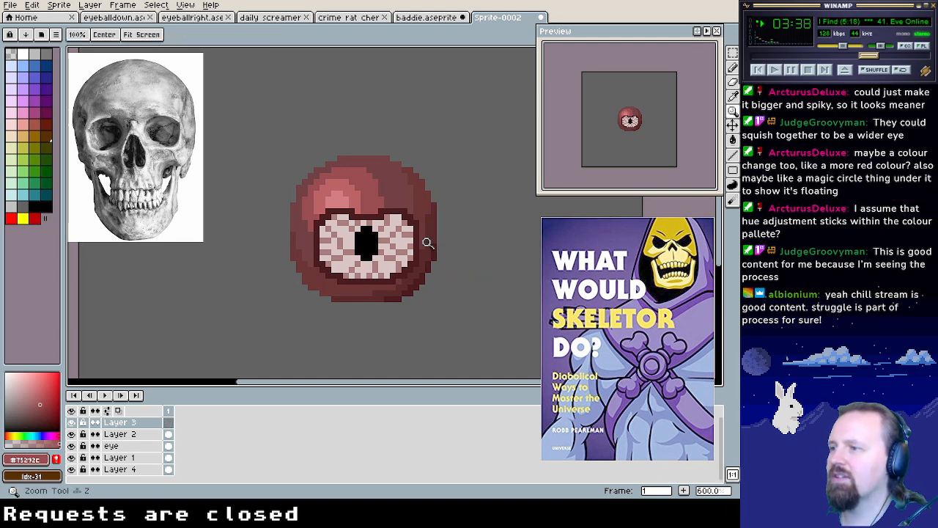
Draw a wide, flat ellipse outline below the eyeball on Layer 3 in bright red, palette colour 56
scroll(428, 243, "down", 2)
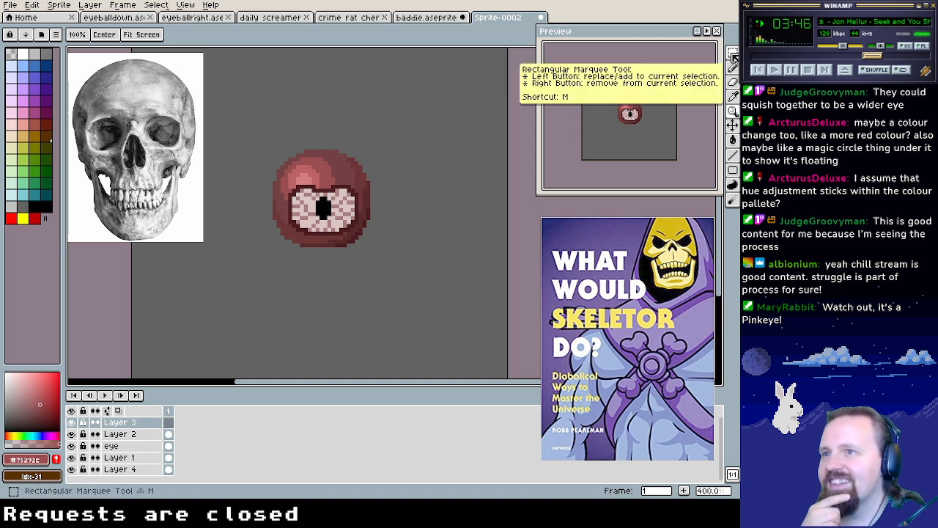
left_click(732, 67)
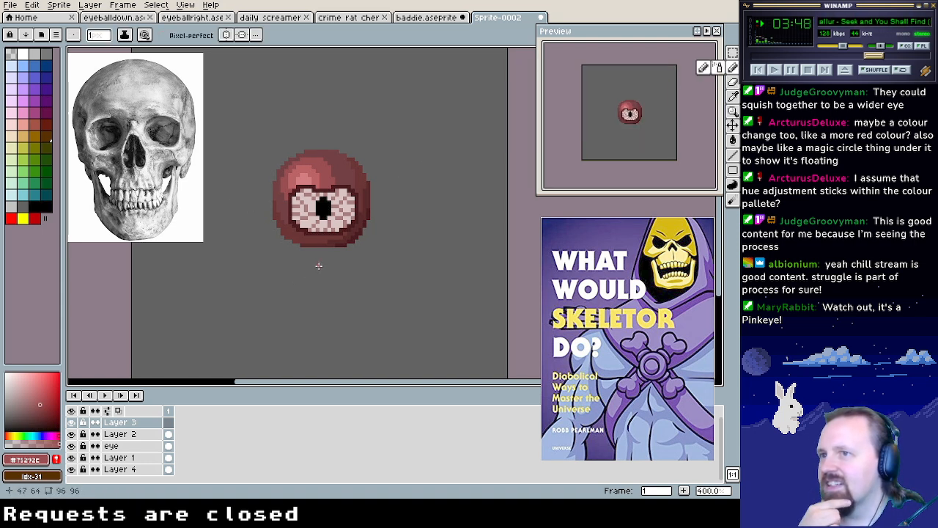
key("m")
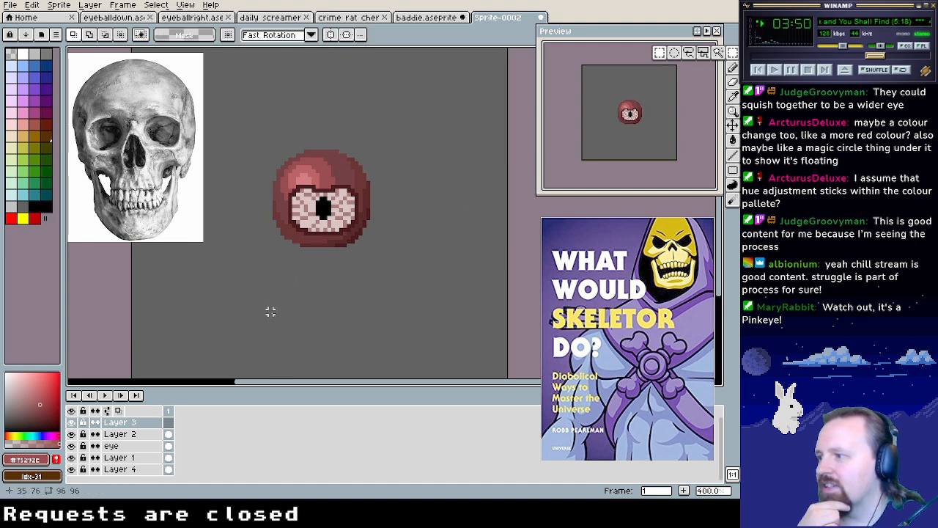
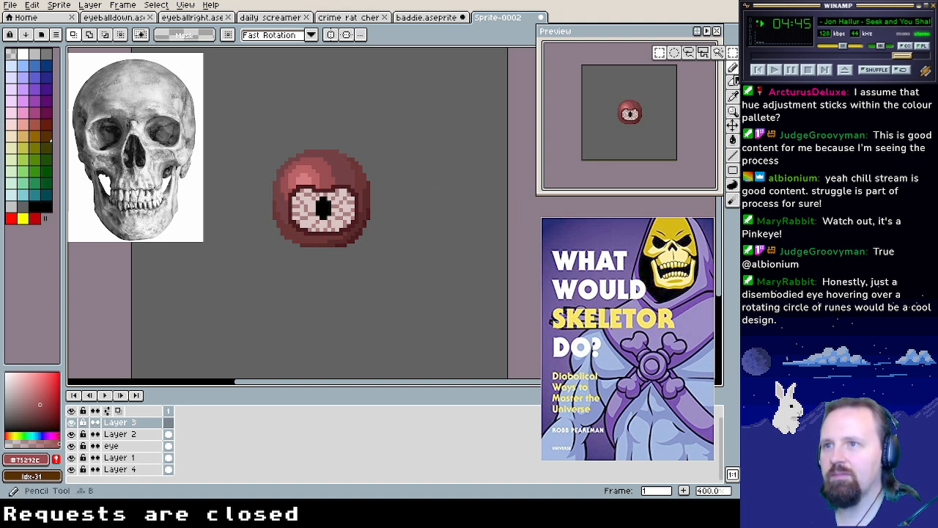
left_click(732, 67)
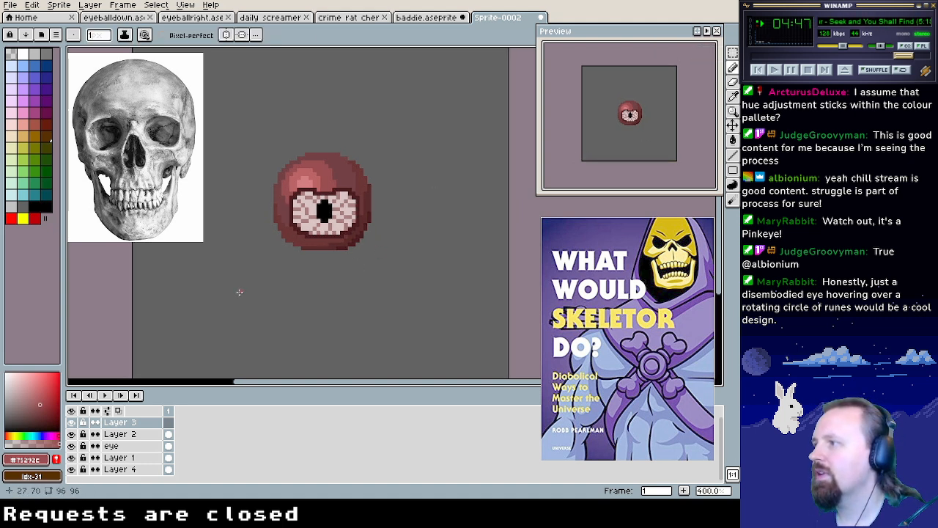
left_click(16, 220)
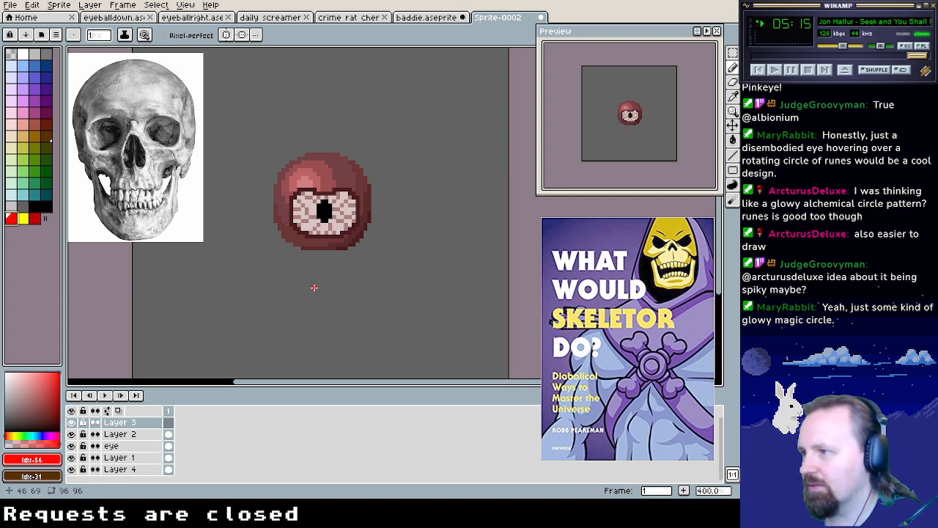
left_click_drag(308, 299, 322, 279)
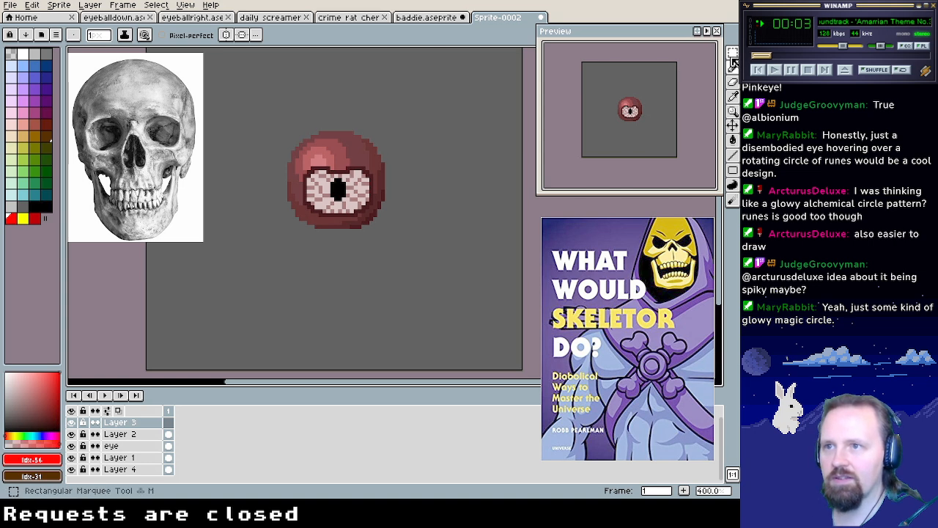
left_click(732, 170)
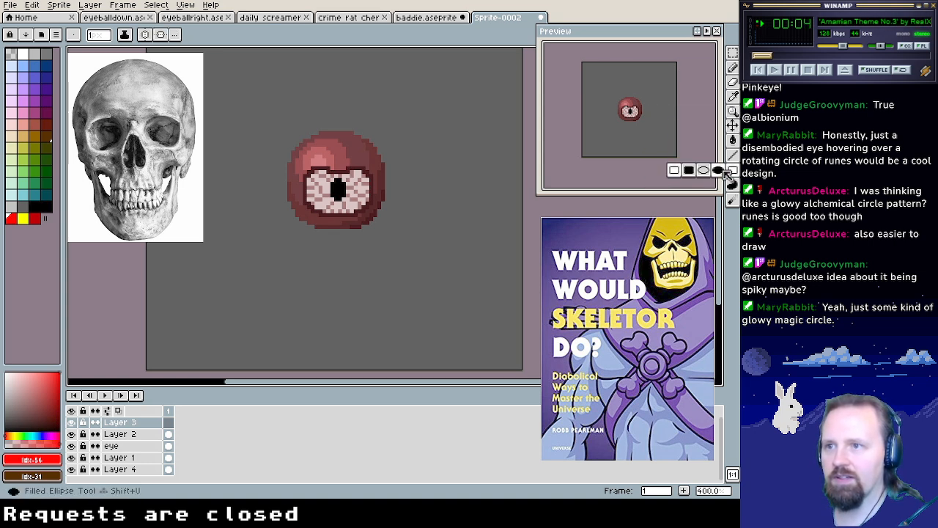
left_click(718, 171)
left_click_drag(272, 265, 403, 315)
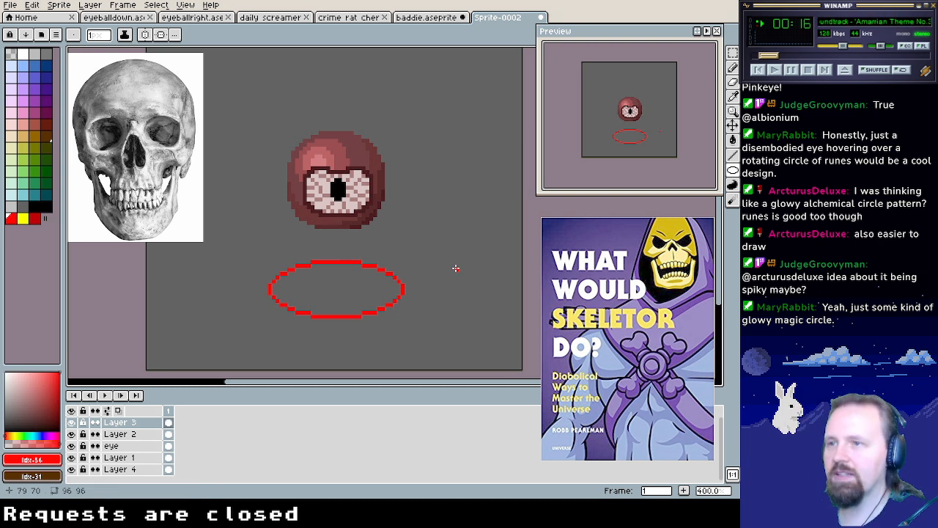
Thicken the left and right ends of the red ellipse inward by one pixel with the Pencil
left_click(732, 67)
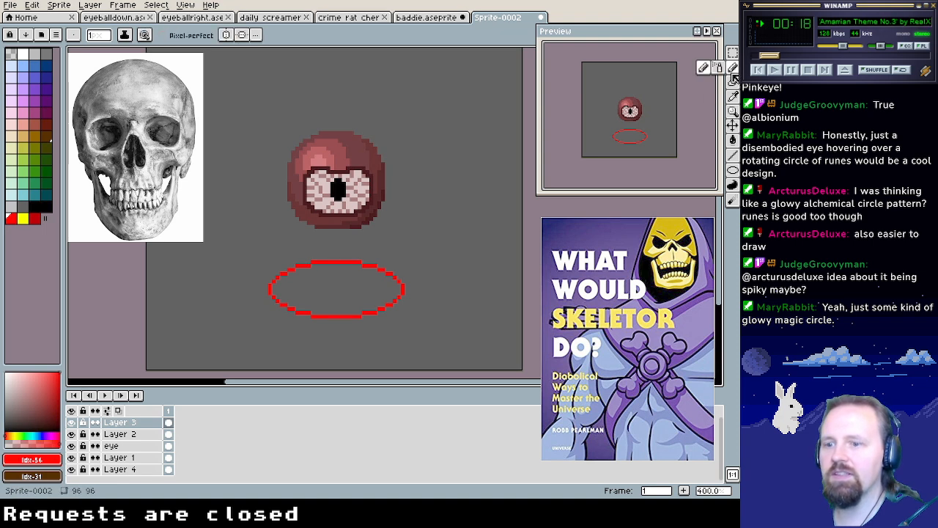
left_click_drag(483, 277, 494, 269)
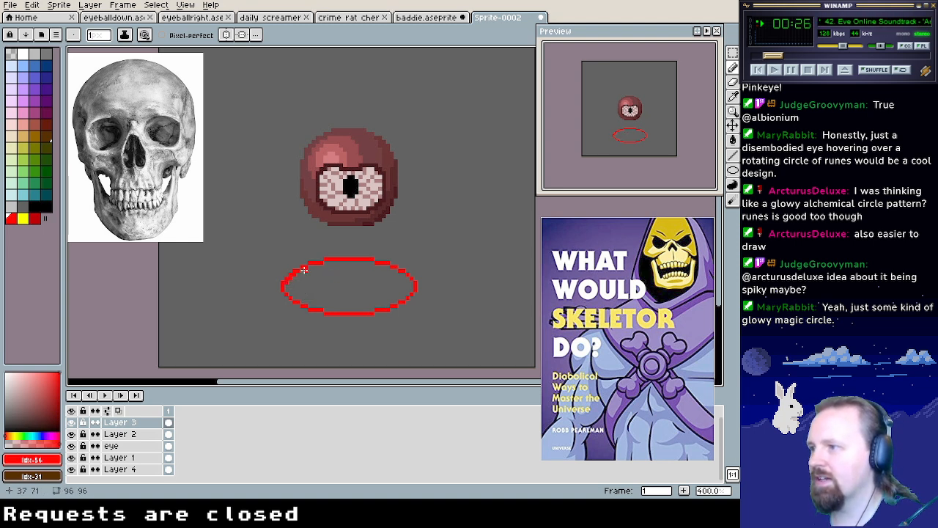
key("ctrl")
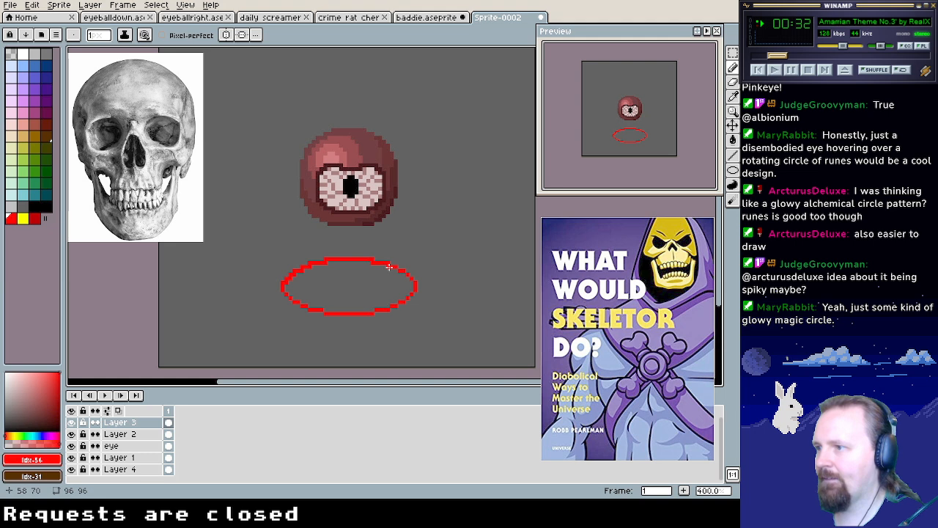
key("ctrl")
scroll(375, 300, "down", 1)
scroll(375, 300, "up", 3)
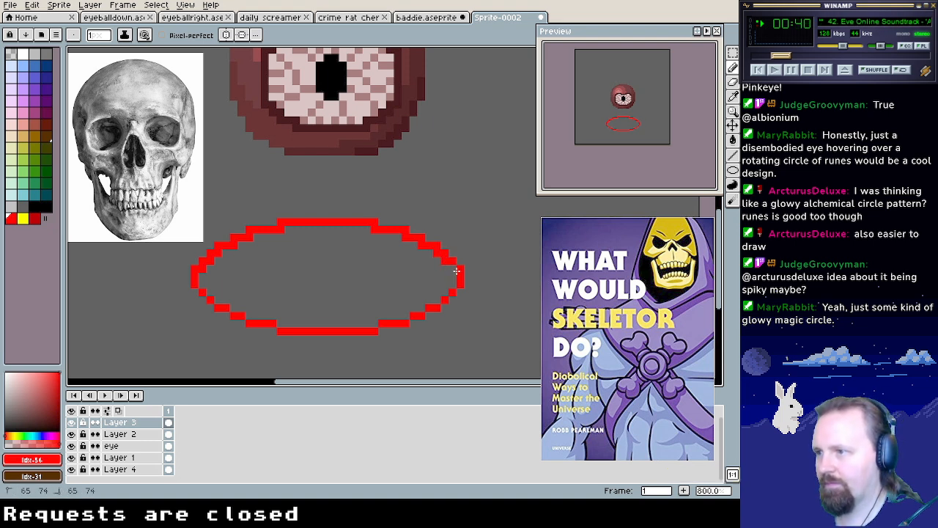
mouse_move(452, 272)
left_mouse_down()
mouse_move(454, 286)
mouse_move(438, 302)
left_mouse_up()
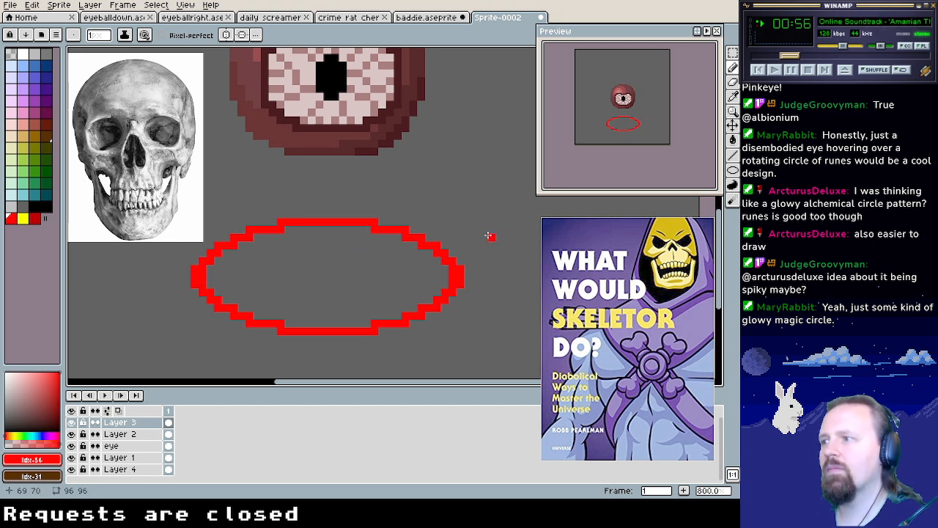
Try thickening the ellipse's top and bottom edges and extending its left and right ends outward with the Pencil
mouse_move(294, 222)
left_mouse_down()
mouse_move(288, 225)
mouse_move(369, 226)
mouse_move(331, 225)
left_mouse_up()
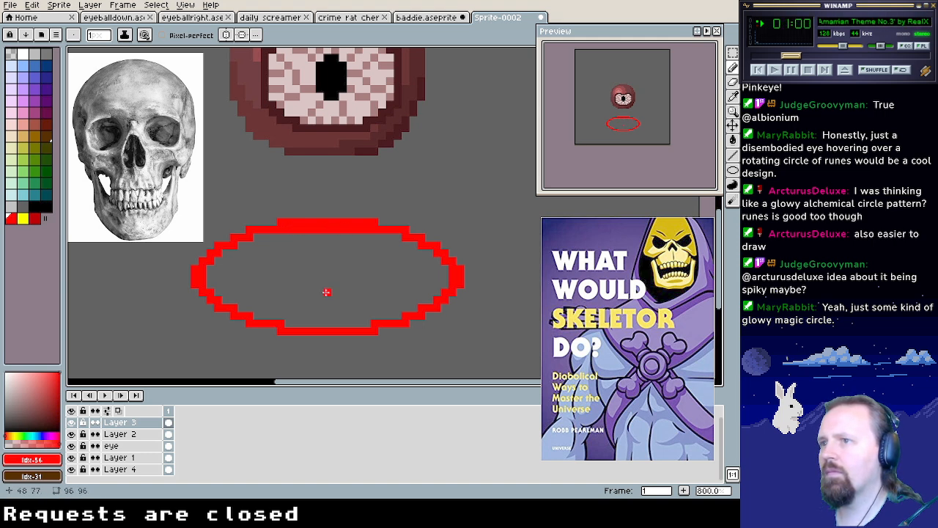
left_click_drag(291, 324, 374, 324)
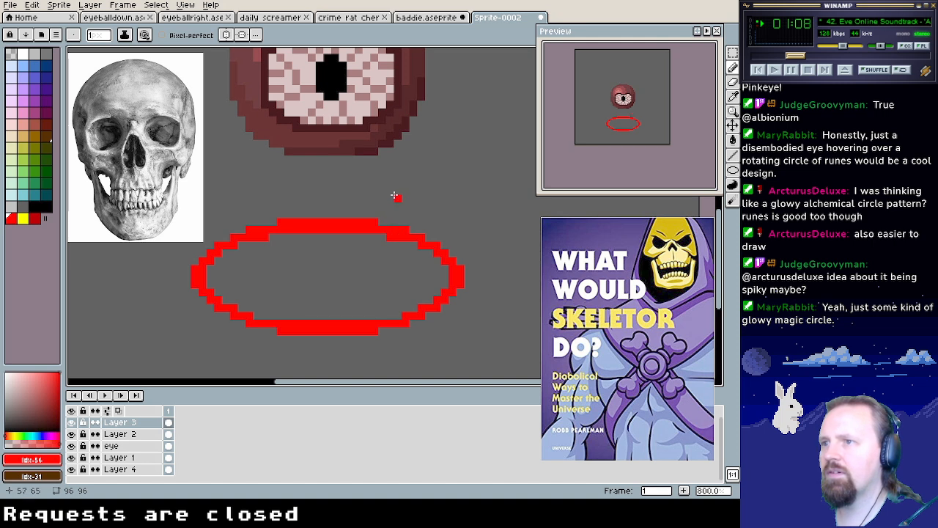
left_click(268, 222)
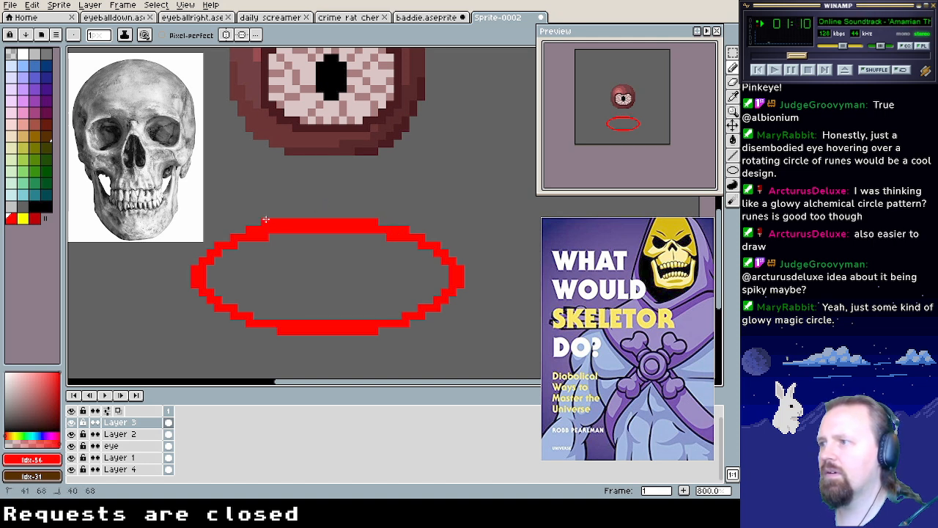
left_click_drag(377, 220, 390, 221)
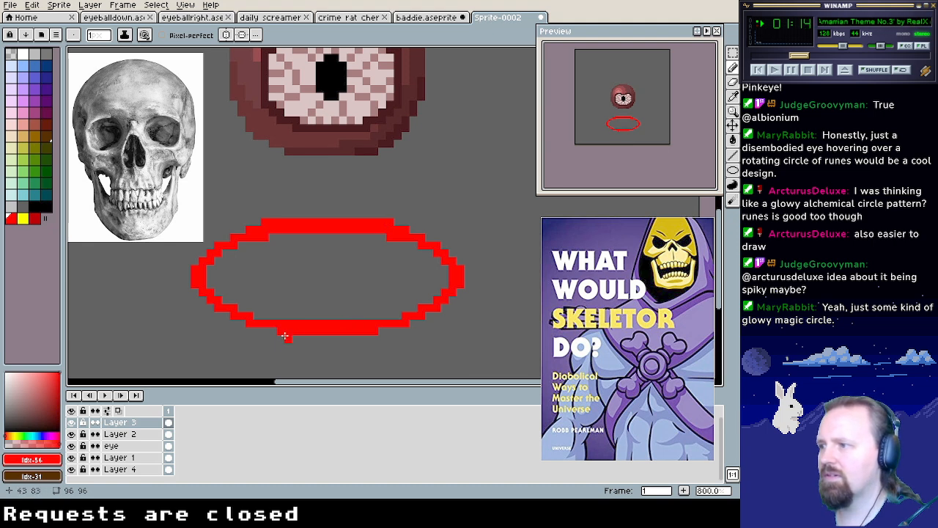
key("ctrl+z")
key("ctrl+z")
key("ctrl+z")
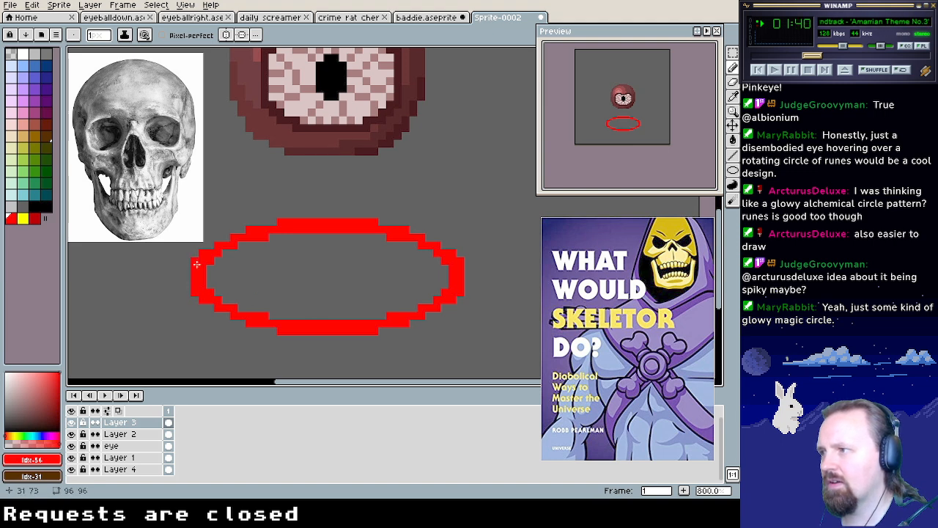
mouse_move(460, 286)
left_mouse_down()
mouse_move(470, 285)
mouse_move(466, 266)
left_mouse_up()
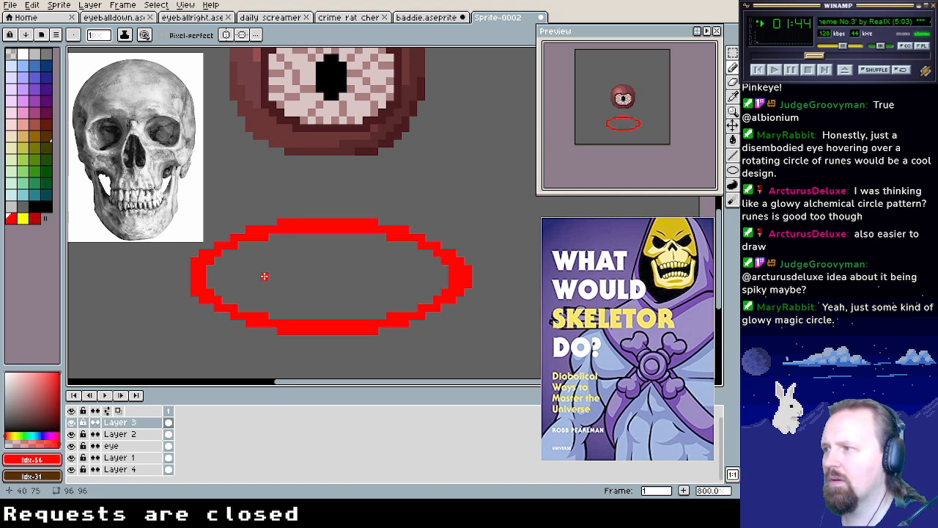
left_click_drag(188, 284, 186, 275)
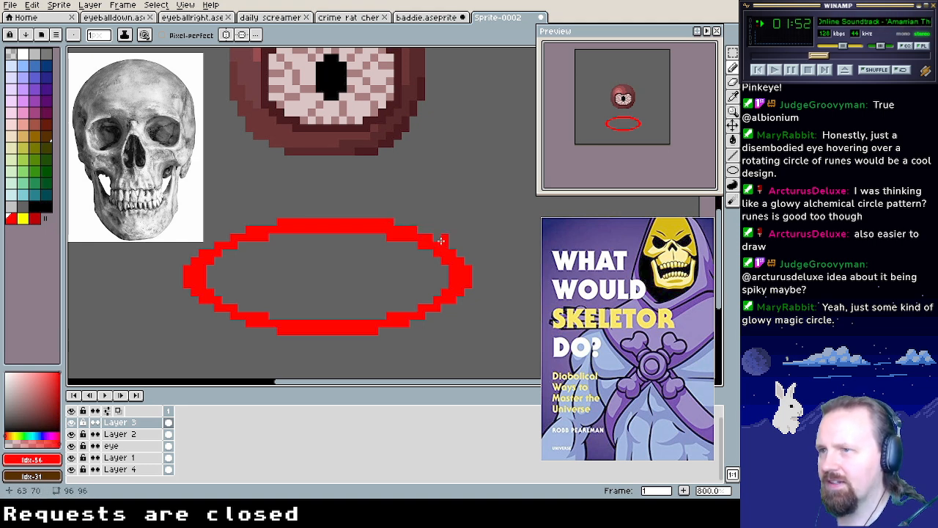
Undo the thickened top, bottom and outer ends, keeping only the inward thickening at the ellipse's two ends
key("ctrl+z")
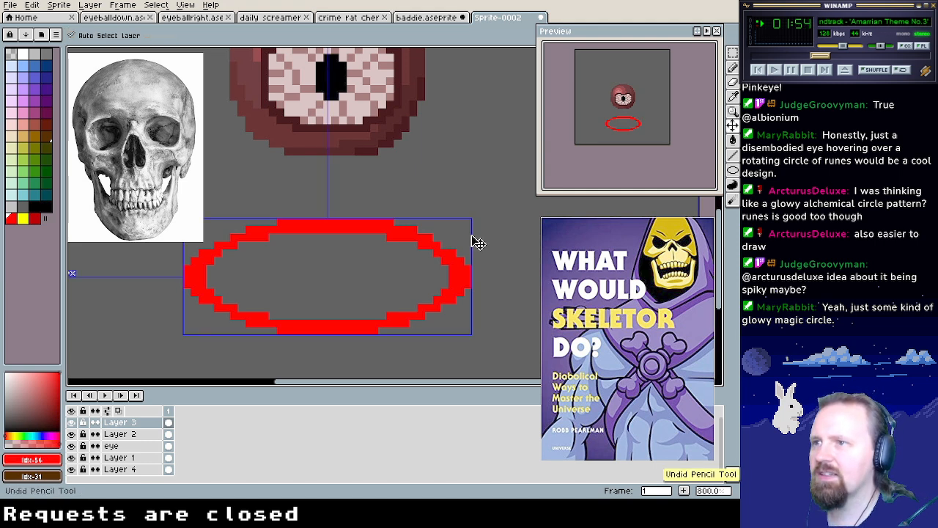
key("ctrl+z")
key("ctrl+z")
key("ctrl+z")
key("ctrl+z")
key("ctrl+z")
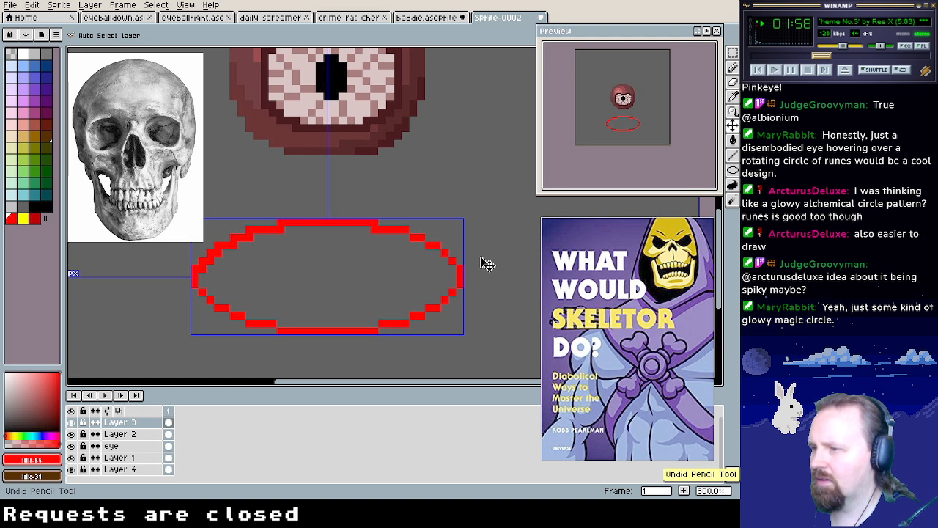
key("ctrl+y")
key("ctrl+y")
key("ctrl+y")
key("ctrl+y")
key("ctrl+y")
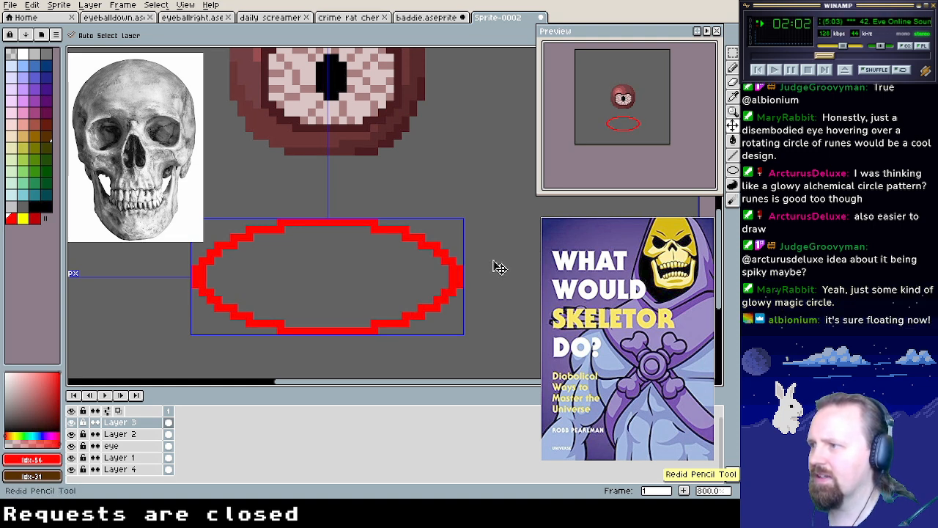
Draw short red rays pointing outward from the ellipse's upper-left and upper-right edge with the Pencil
key("b")
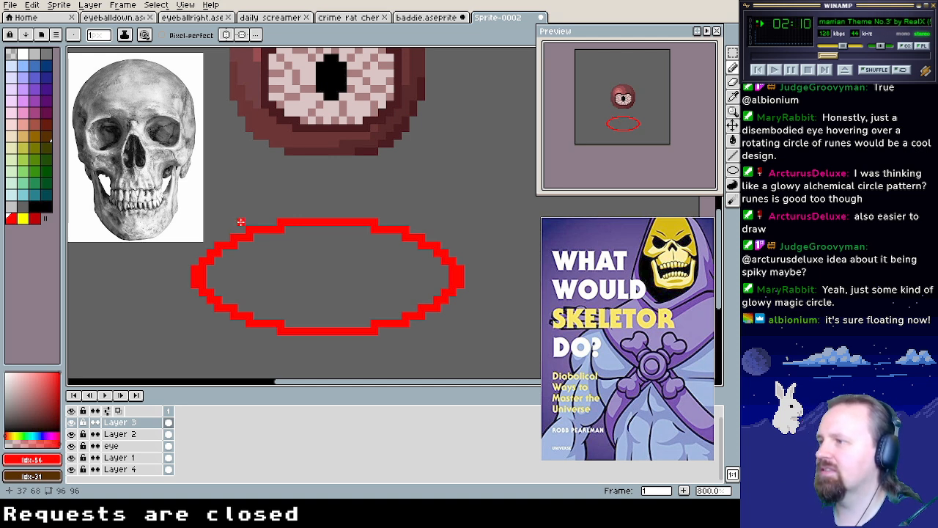
mouse_move(240, 220)
left_mouse_down()
mouse_move(232, 213)
mouse_move(206, 232)
left_mouse_up()
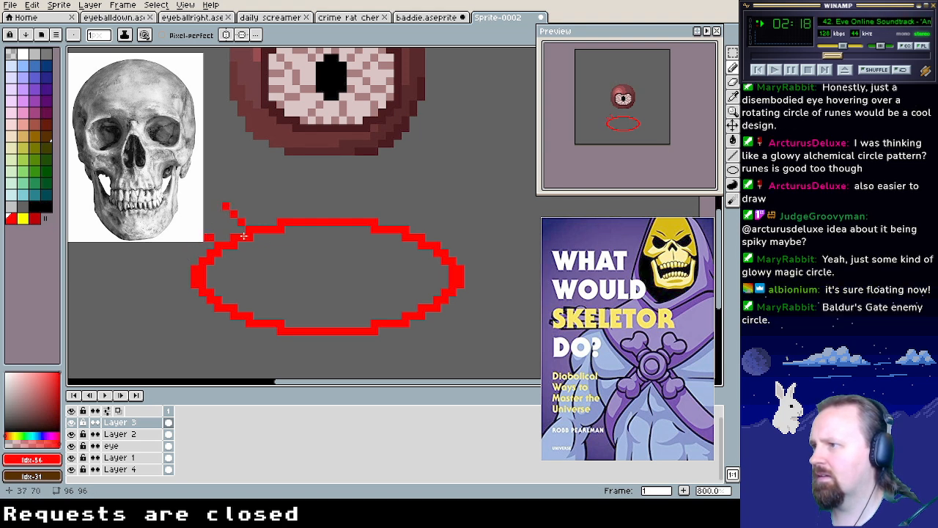
left_click(389, 198)
left_click(264, 198)
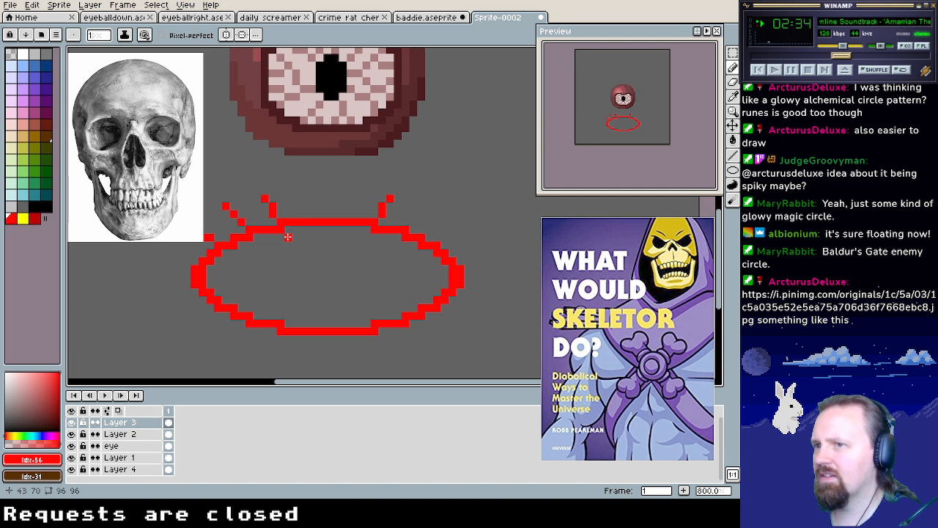
Try drawing two crossing diagonals inside the ellipse with the Line tool, and undo the second one
left_click(732, 156)
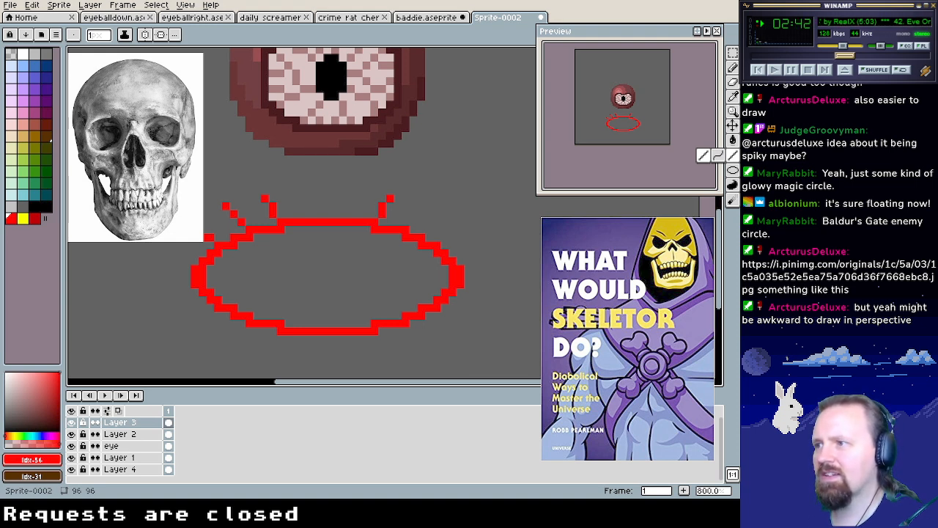
left_click_drag(253, 244, 368, 319)
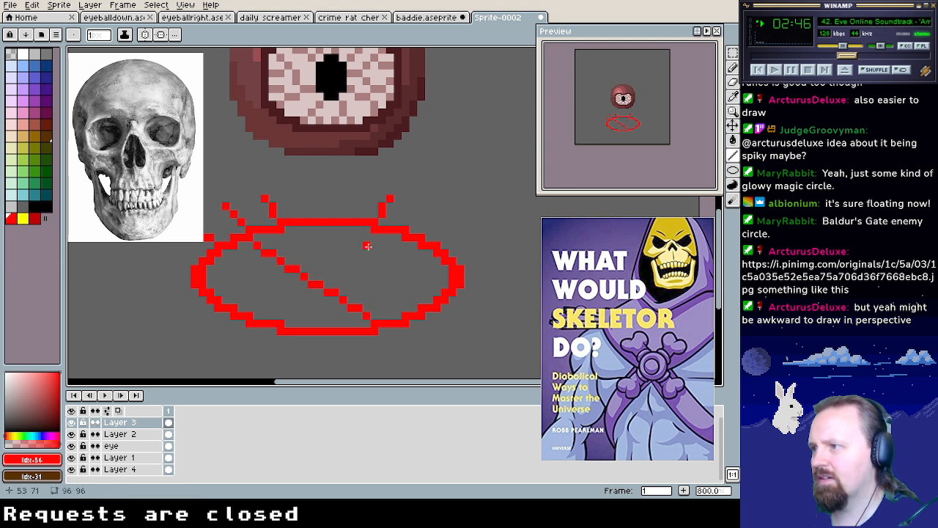
mouse_move(396, 240)
left_mouse_down()
mouse_move(274, 313)
mouse_move(260, 308)
left_mouse_up()
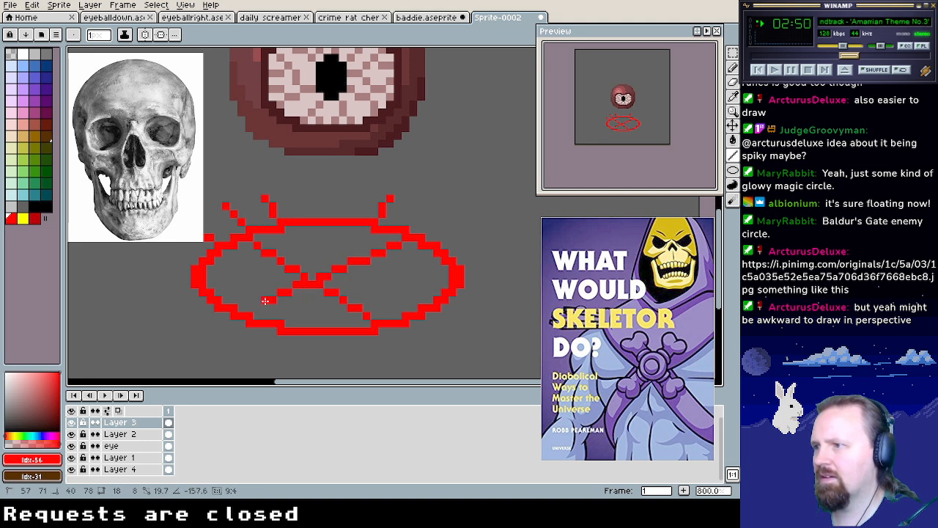
key("ctrl+z")
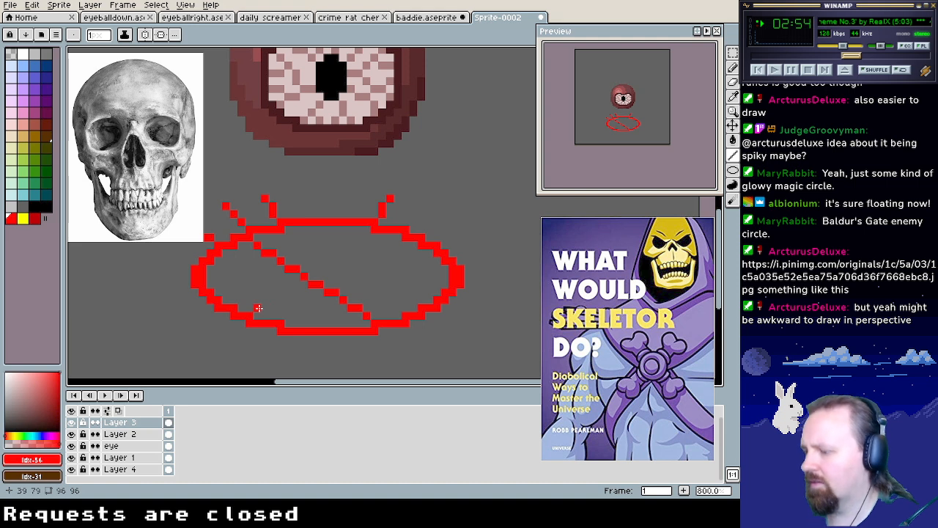
Try sketching the second diagonal inside the ellipse freehand with the Pencil, and undo the strokes
key("b")
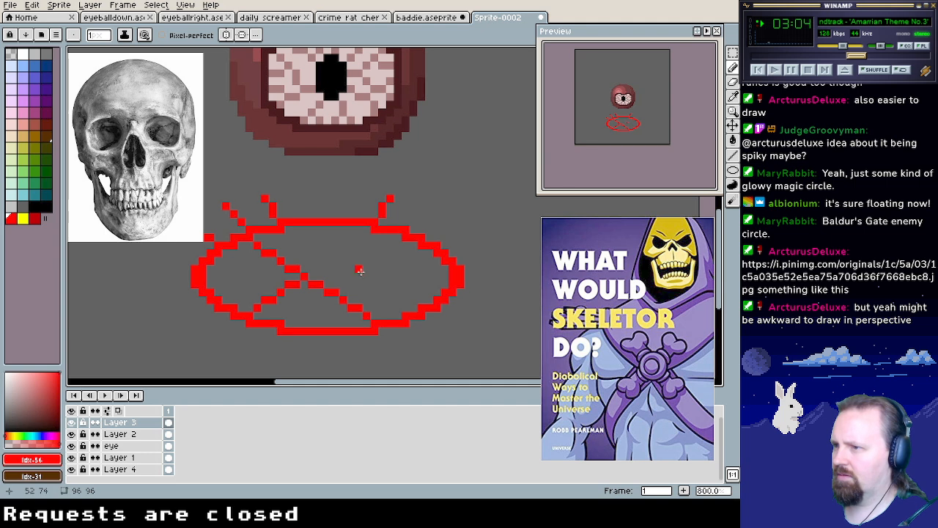
key("ctrl+z")
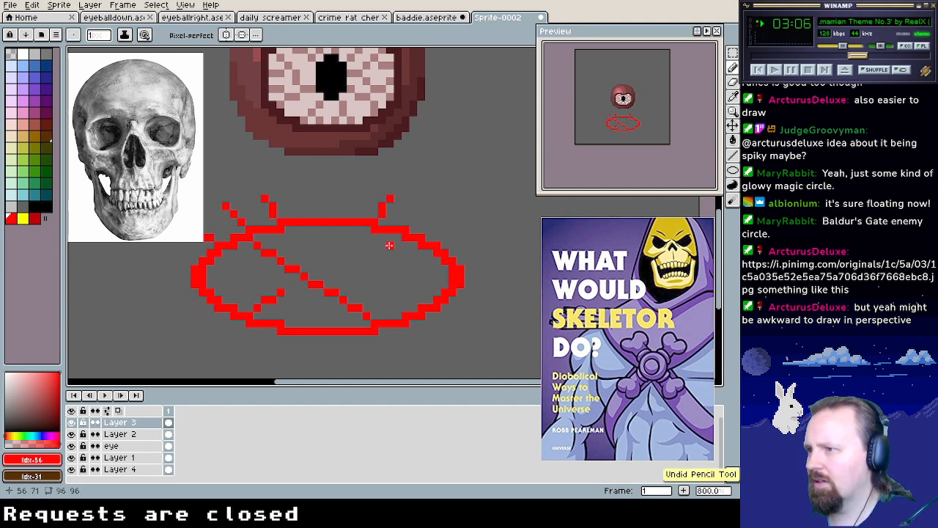
key("ctrl+z")
key("ctrl+z")
key("ctrl+z")
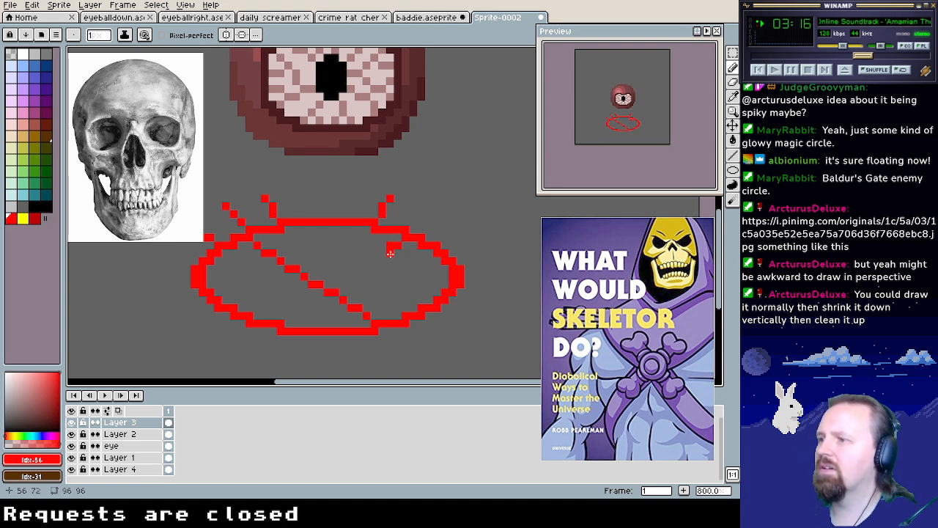
key("ctrl")
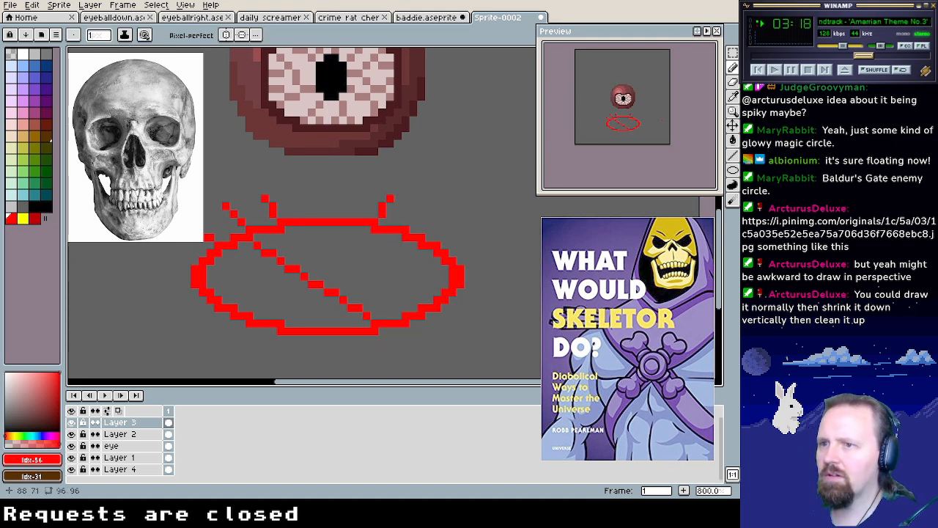
Try a straight line from the ellipse's upper right to its lower left, and undo both diagonals
left_click(732, 154)
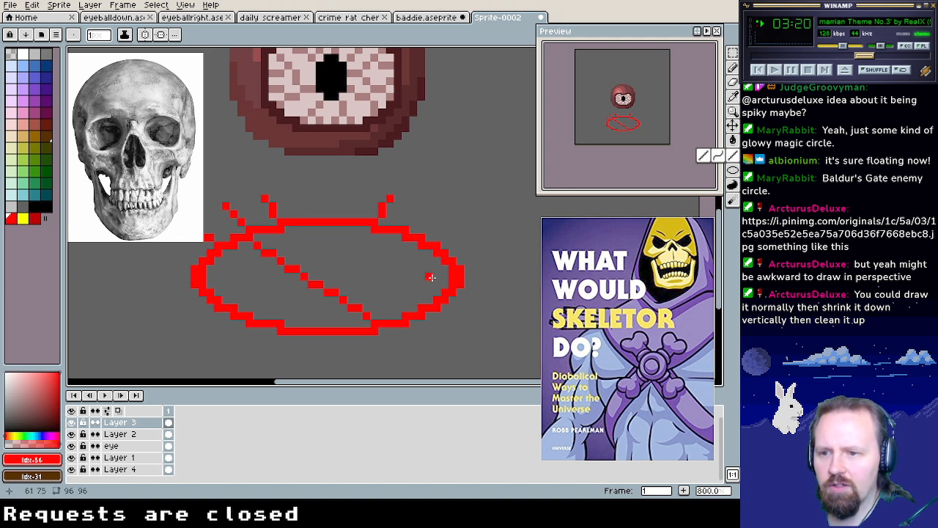
mouse_move(393, 247)
left_mouse_down()
mouse_move(249, 305)
mouse_move(268, 306)
mouse_move(262, 310)
left_mouse_up()
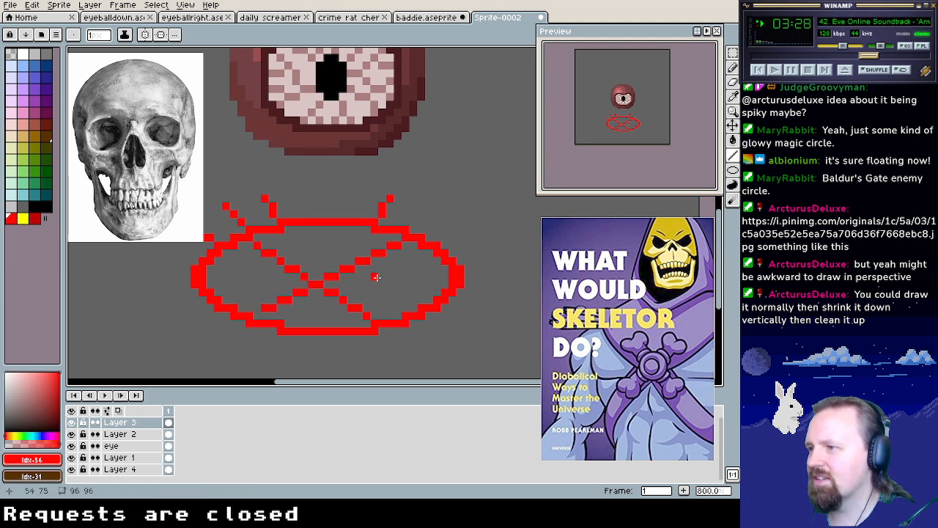
key("ctrl+z")
key("ctrl+z")
Draw two symmetrical diagonal lines forming a flat X at the centre of the ellipse with the Line tool
left_click_drag(260, 245, 384, 310)
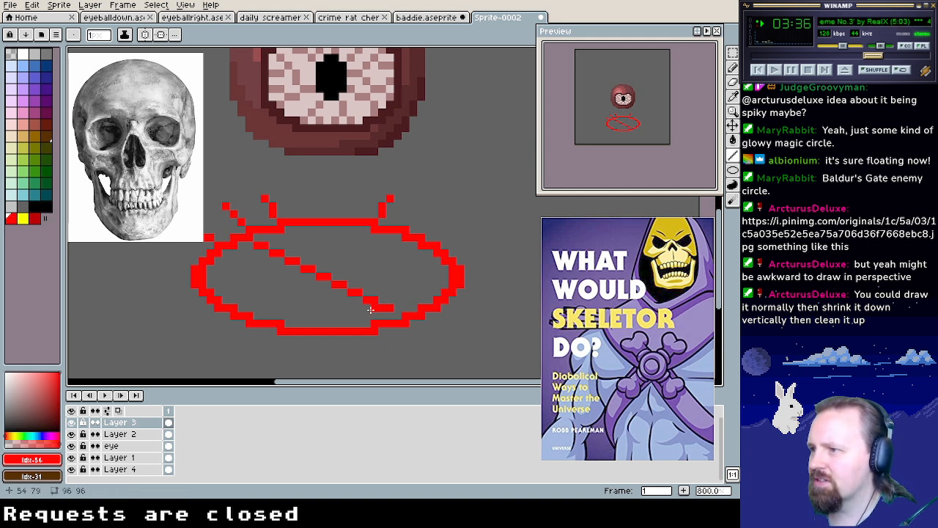
left_click_drag(258, 307, 392, 245)
scroll(419, 268, "left", 3)
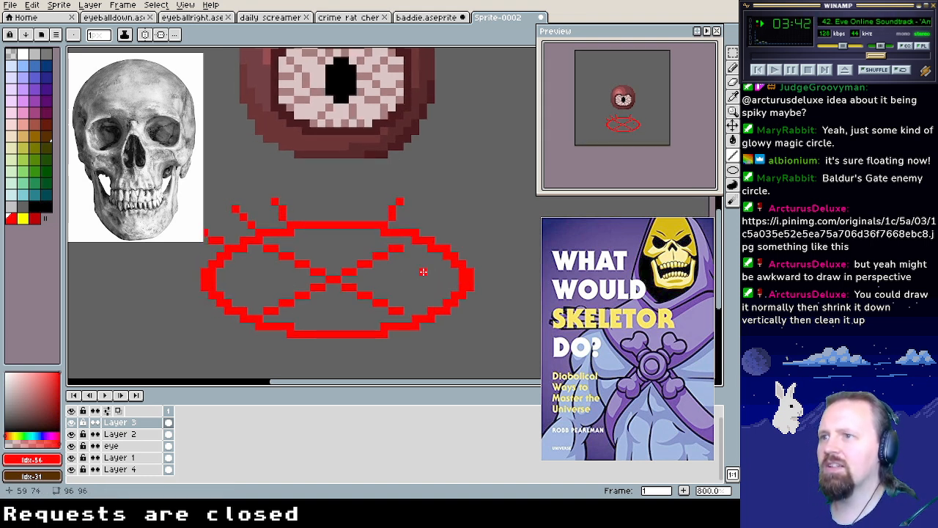
key("b")
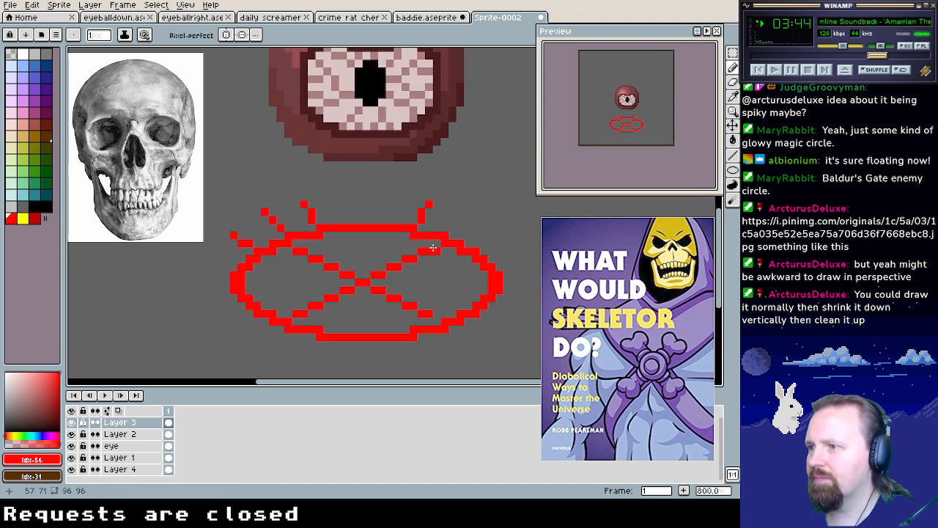
Narrow the magic circle by shifting its right end, its upper-right section with the ray, and its lower-right section one pixel left
left_click(732, 52)
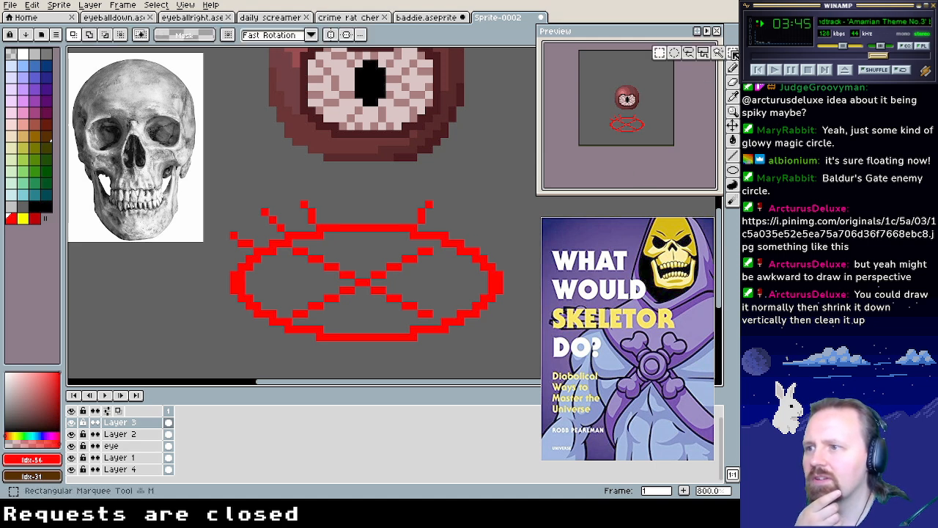
left_click_drag(555, 362, 423, 192)
key("ctrl+d")
left_click_drag(369, 183, 435, 242)
key("Left")
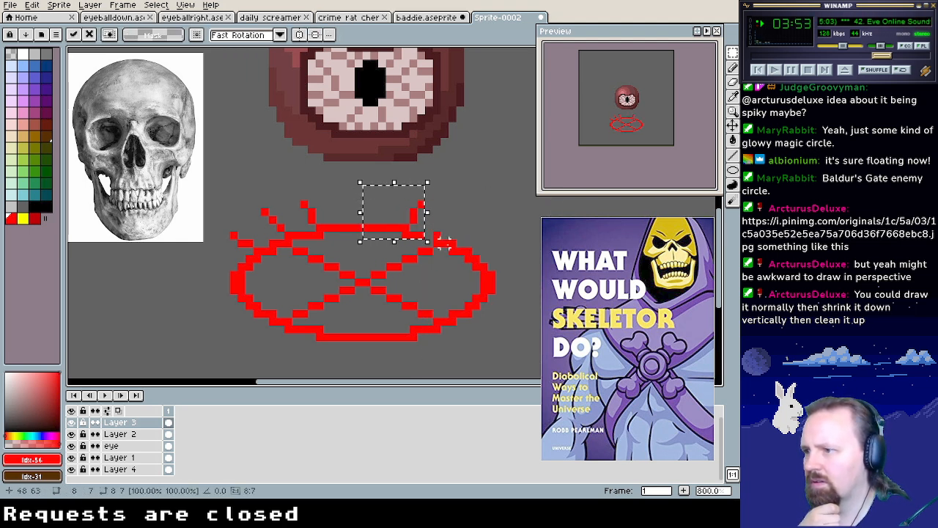
key("ctrl+d")
left_click_drag(428, 366, 376, 315)
key("Left")
key("ctrl+d")
Pick the circle's red #FF0000 for the Pencil and add a short diagonal ray off its upper-right edge
key("b")
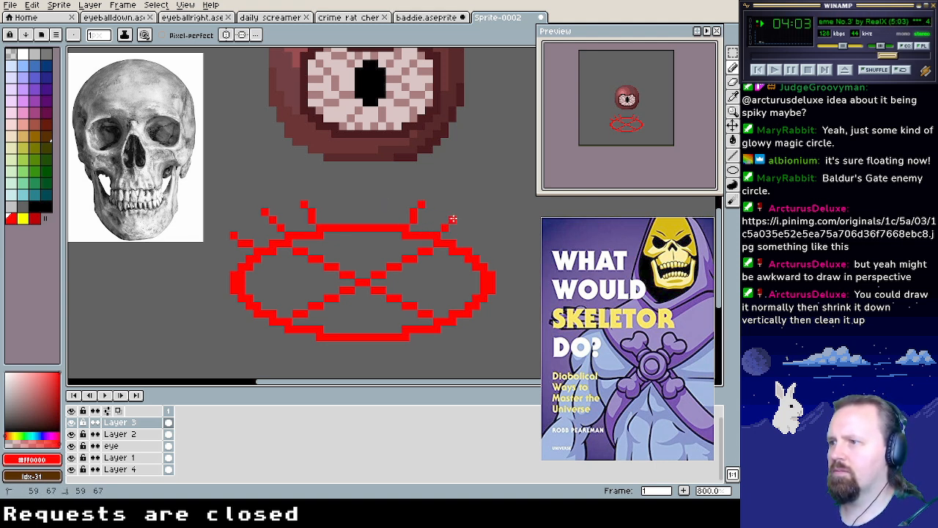
left_click(496, 234, "alt")
left_click(426, 234, "alt")
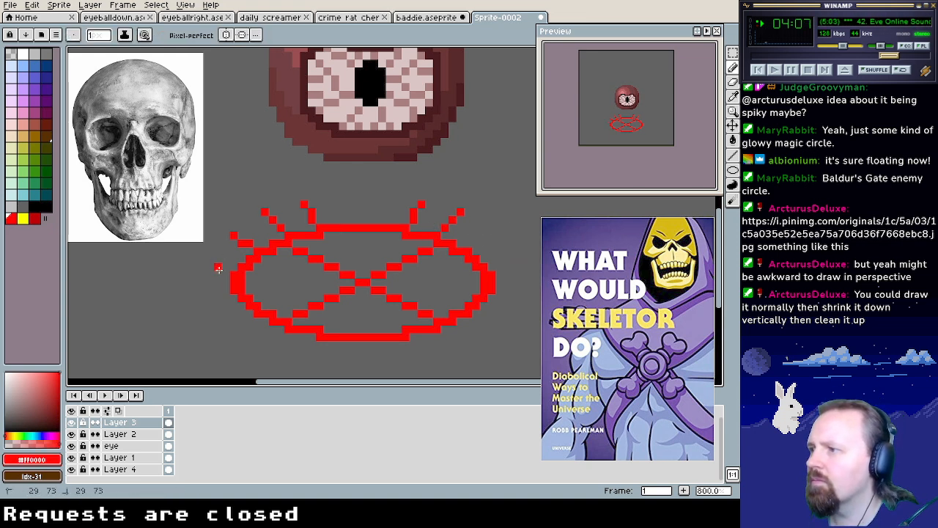
Draw two short horizontal rays off the circle's left end and two matching ones off its right end
left_click(207, 266, "shift")
left_click(213, 296, "shift")
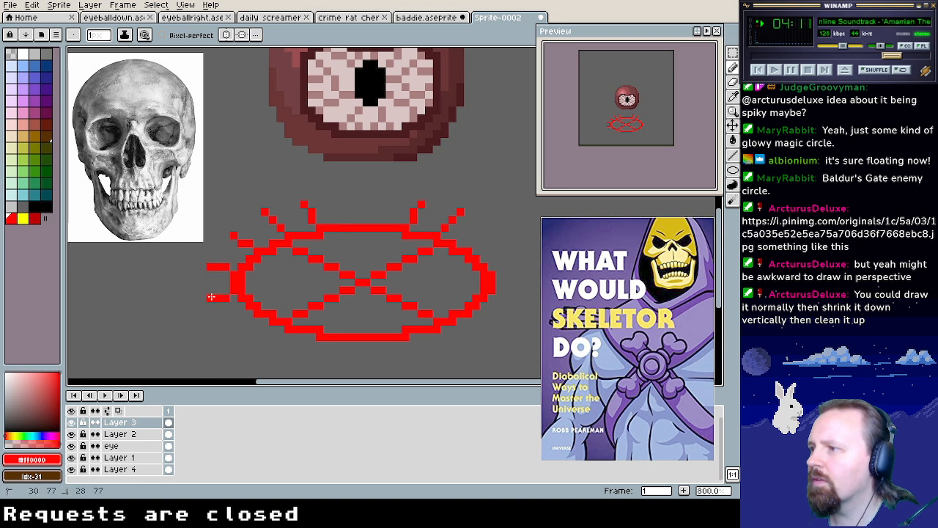
left_click_drag(496, 266, 517, 266)
left_click_drag(497, 297, 509, 297)
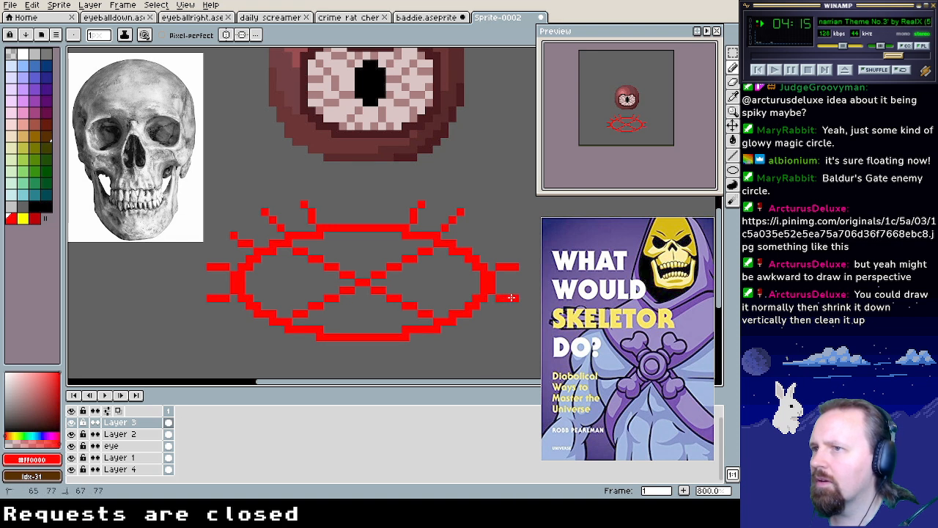
Draw three short rays off the circle's lower-left edge, mirroring the ones above
left_click_drag(443, 320, 480, 285)
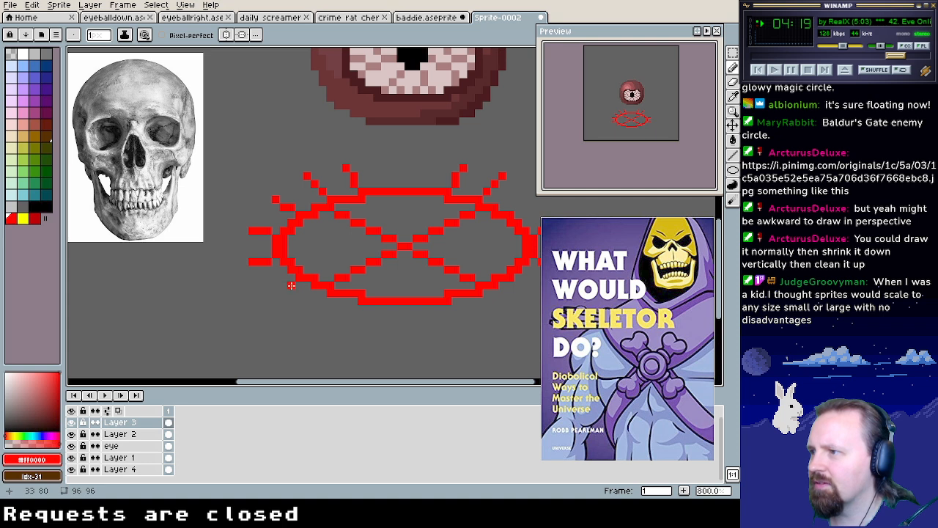
left_click_drag(287, 285, 275, 293)
left_click_drag(378, 325, 358, 308)
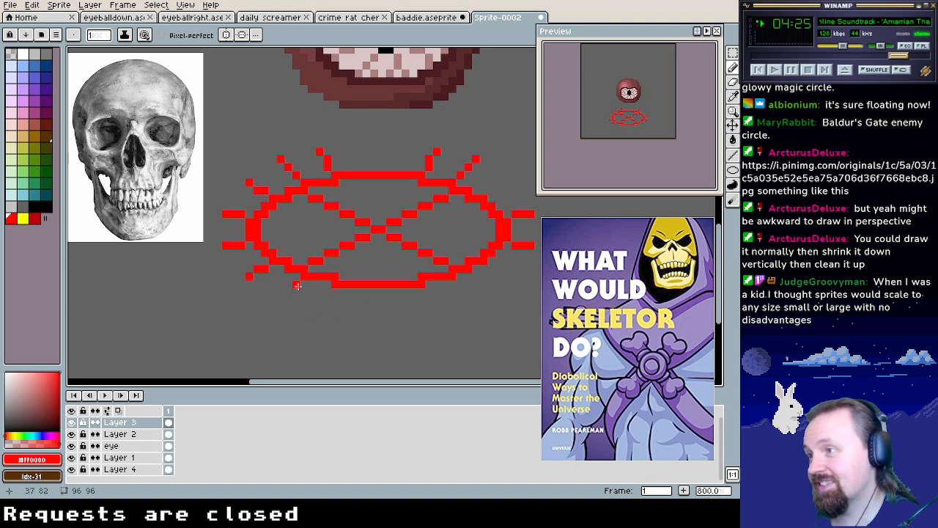
left_click_drag(297, 285, 281, 297)
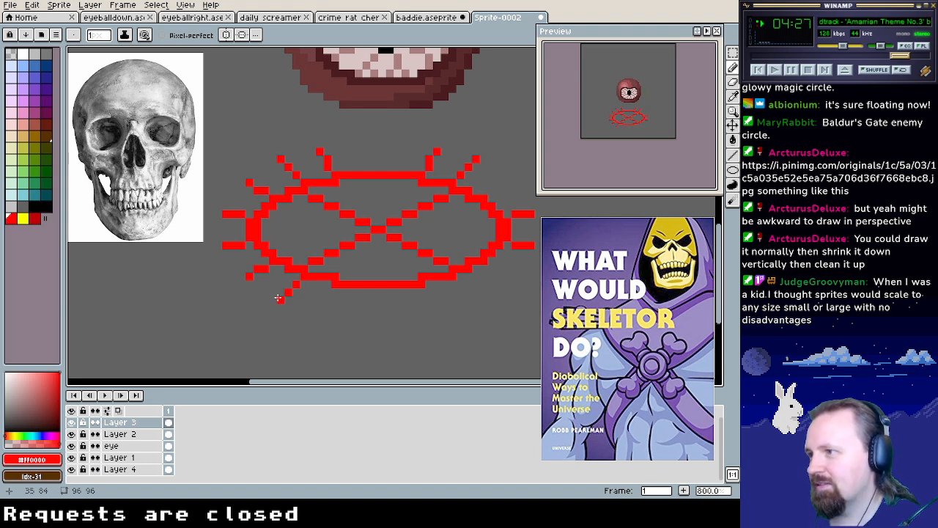
left_click(326, 294)
left_click_drag(326, 299, 321, 307)
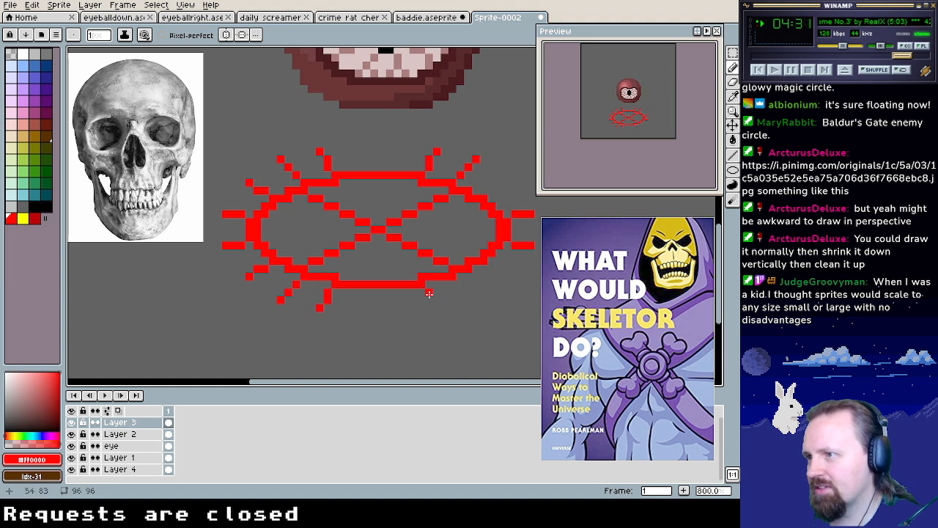
Draw three matching rays off the circle's lower-right edge and one off its far upper-right edge
mouse_move(427, 292)
left_mouse_down()
mouse_move(438, 308)
mouse_move(477, 300)
left_mouse_up()
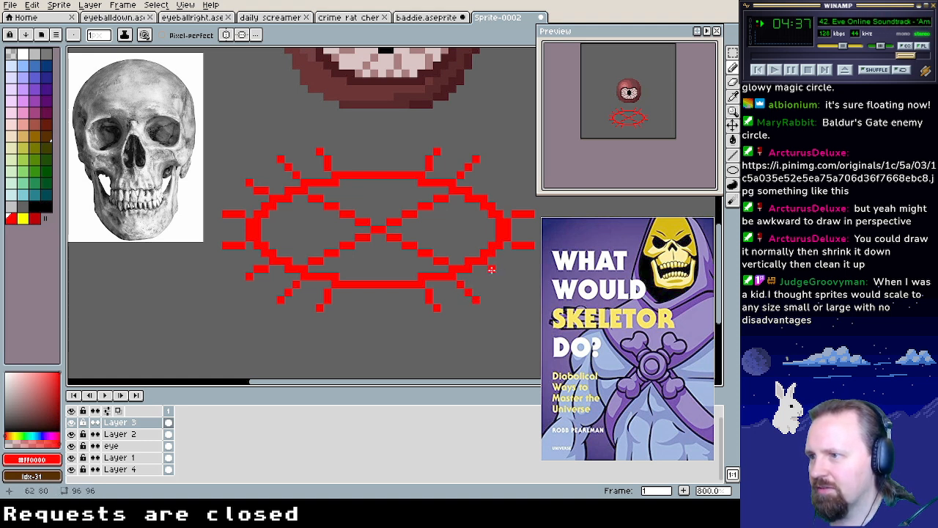
key("ctrl+z")
left_click_drag(498, 271, 510, 278)
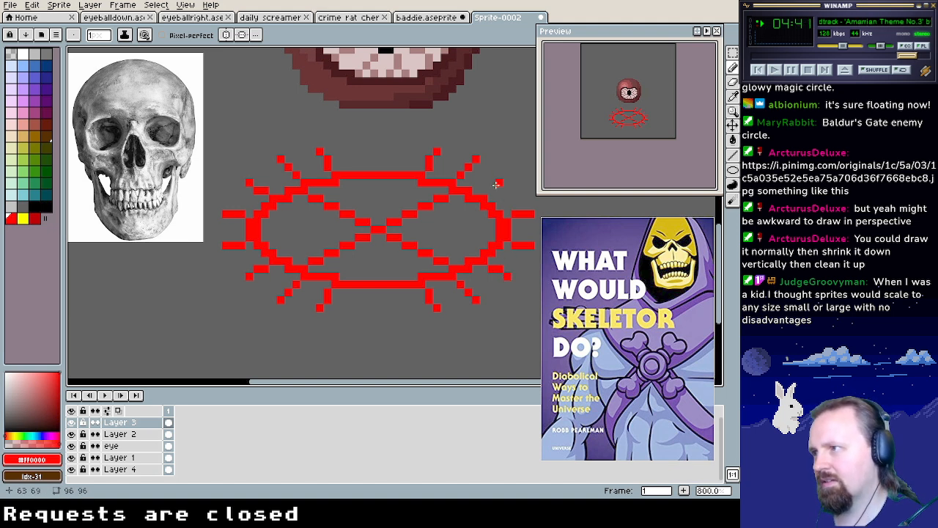
left_click(496, 189)
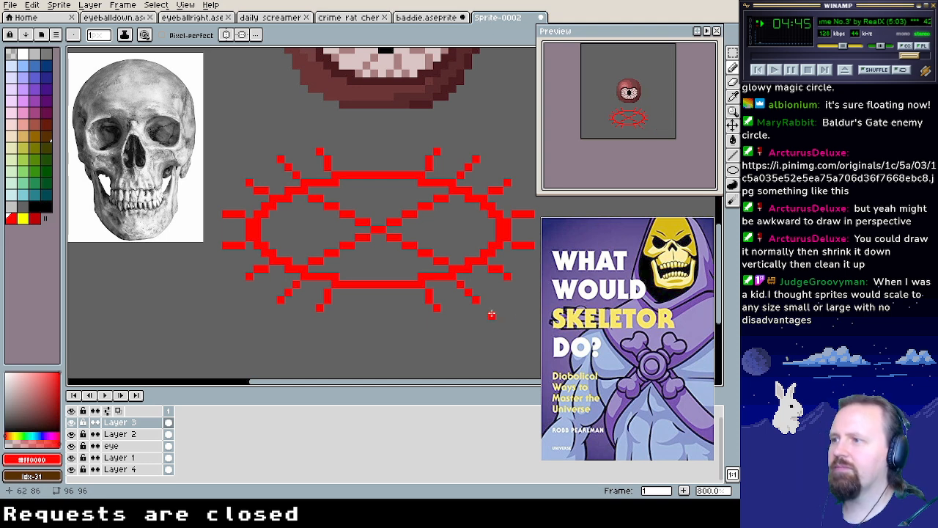
Close both sides of the flat X with short vertical arcs and add an interlaced diamond over its centre
left_click_drag(311, 215, 311, 227)
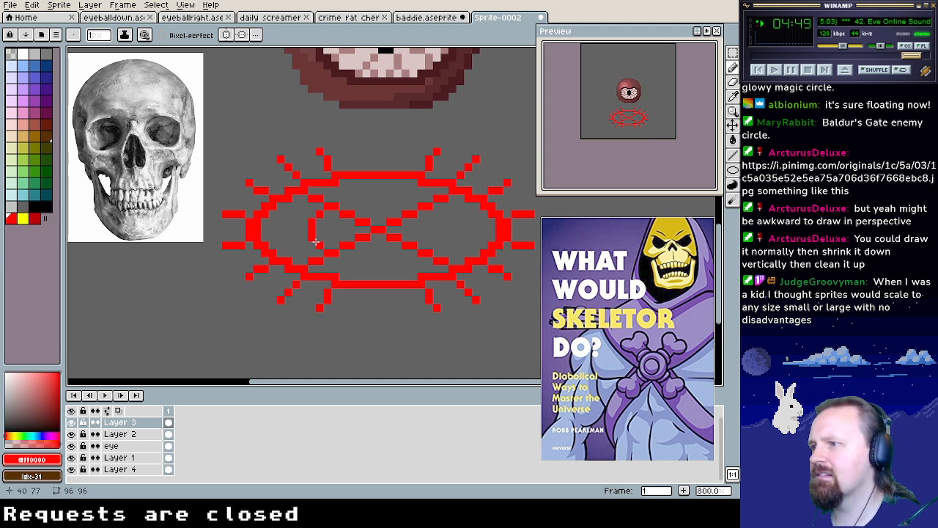
left_click_drag(445, 218, 436, 243)
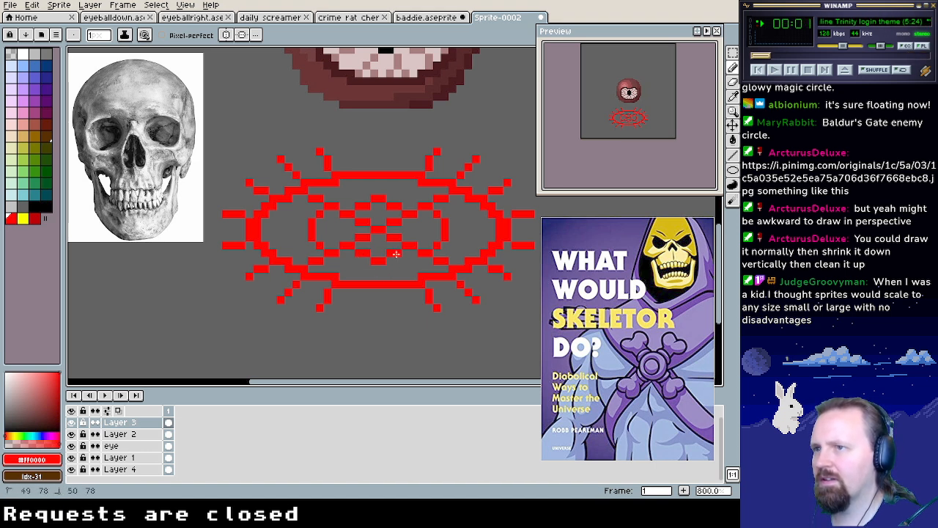
Draw a larger outer ellipse with the Ellipse tool that encloses the magic circle along the tips of its rays
left_click_drag(485, 297, 517, 291)
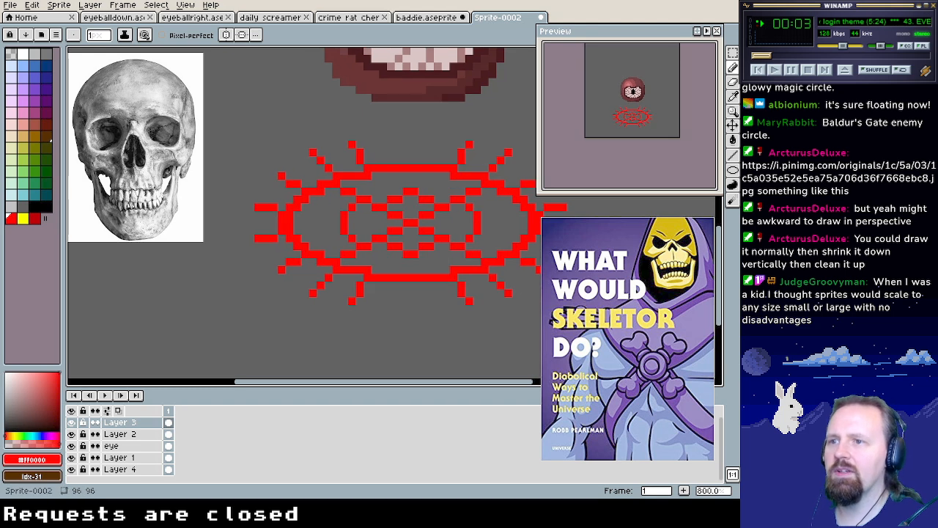
left_click(733, 170)
left_click_drag(510, 190, 474, 187)
left_click_drag(206, 130, 572, 312)
key("ctrl+z")
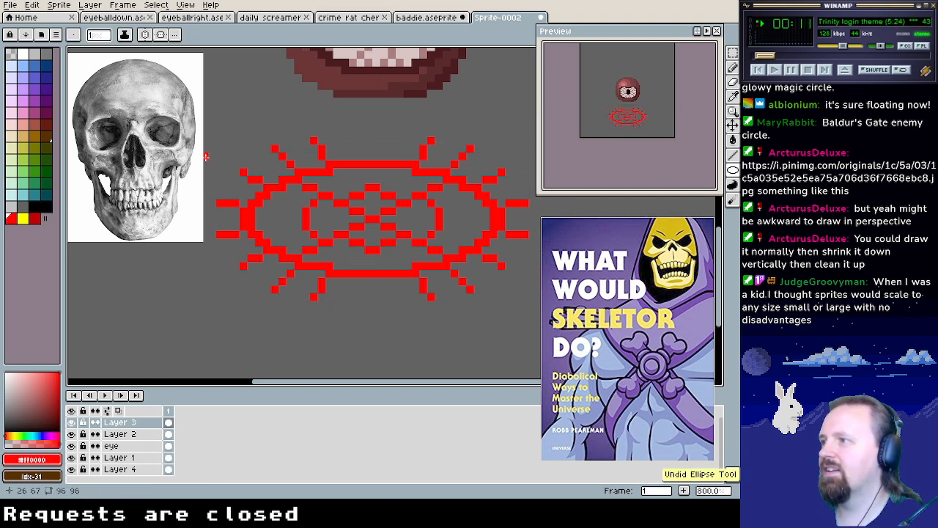
left_click_drag(206, 131, 537, 306)
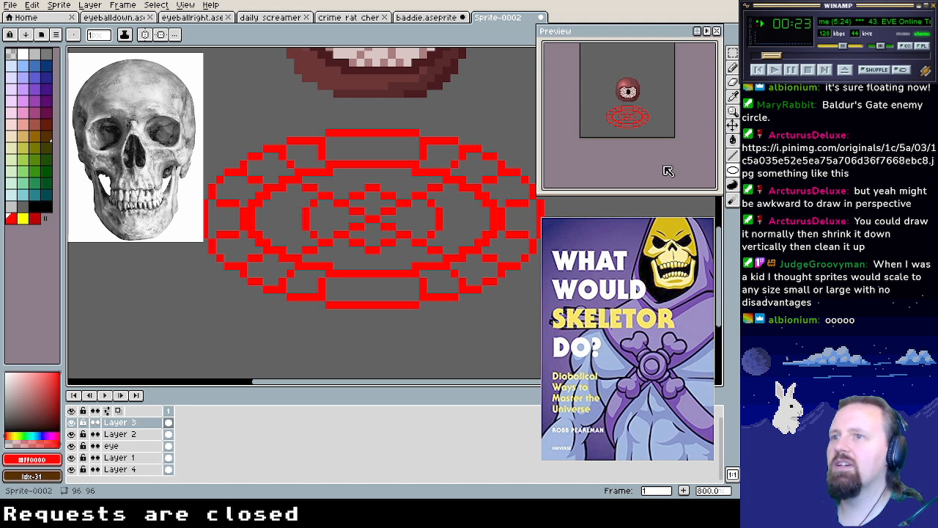
Review the eyeball and double-ring magic circle together, and clear the skull and book-cover reference images off the canvas
left_click(733, 53)
mouse_move(497, 164)
left_mouse_down()
mouse_move(503, 203)
mouse_move(479, 195)
mouse_move(464, 205)
left_mouse_up()
left_click(732, 67)
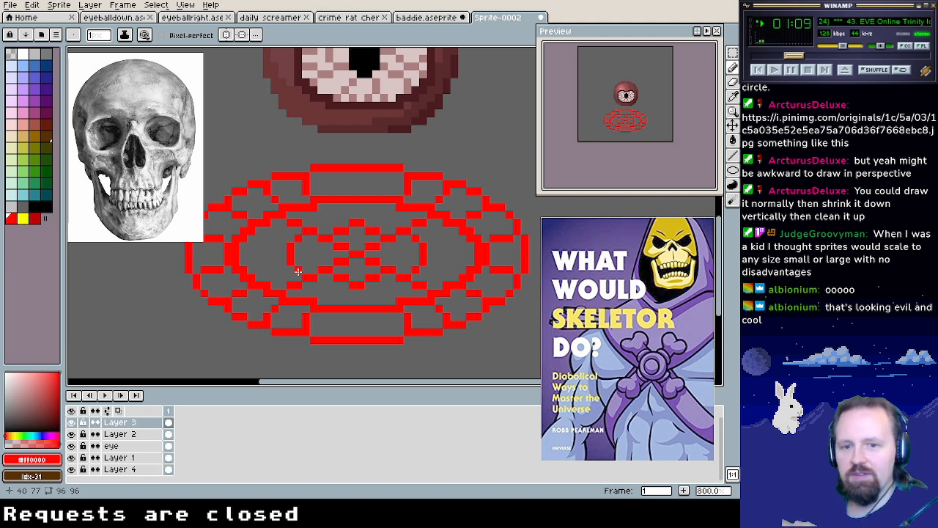
mouse_move(361, 237)
left_mouse_down()
mouse_move(408, 229)
mouse_move(378, 237)
left_mouse_up()
scroll(409, 229, "up", 3)
key("z")
scroll(366, 213, "down", 3)
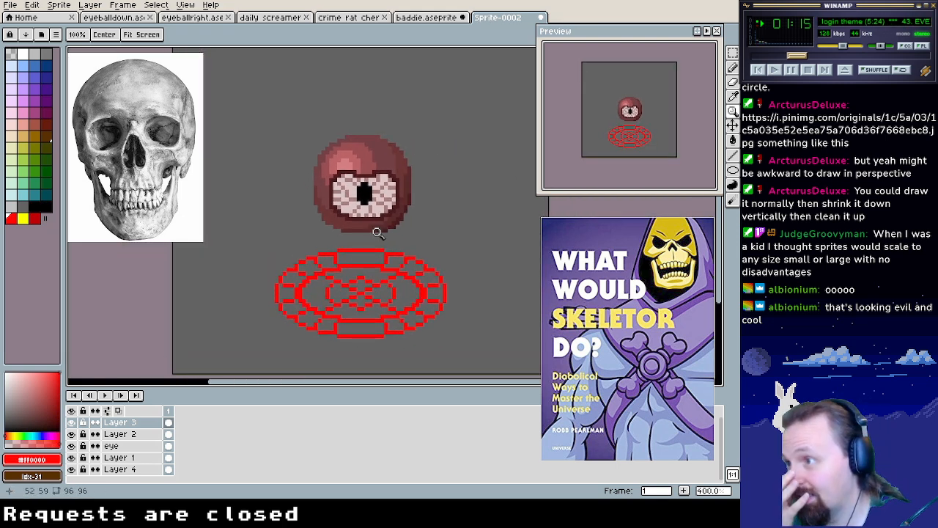
left_click_drag(366, 270, 381, 222)
scroll(389, 220, "up", 1)
scroll(395, 238, "up", 1)
left_click_drag(382, 189, 380, 200)
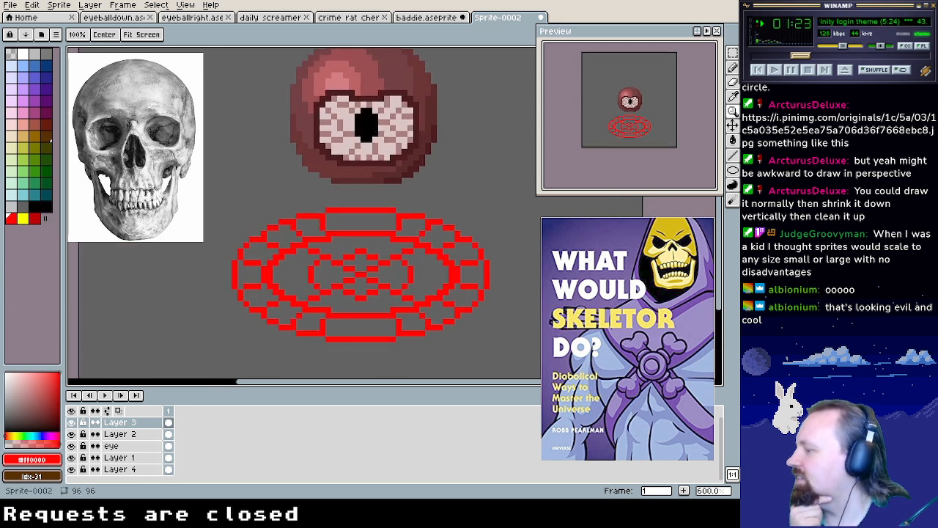
left_click_drag(117, 88, 783, 526)
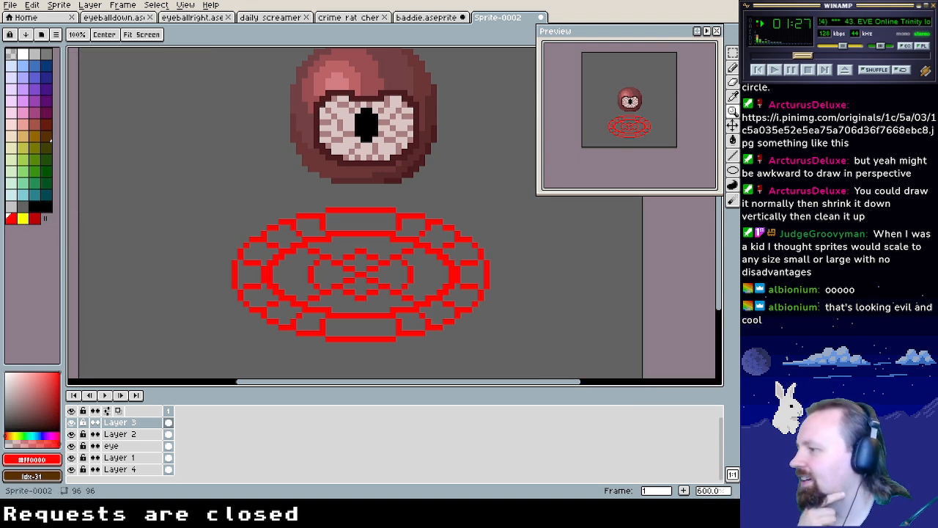
left_click_drag(364, 185, 387, 202)
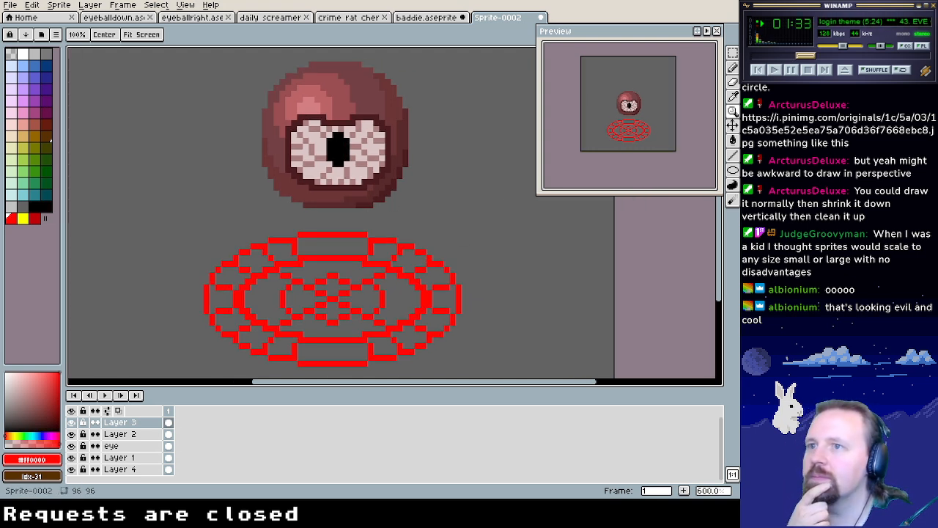
Pencil short horizontal lines outward from both sides of the inner knot pattern, and try vertical ones above and below it
left_click(732, 66)
left_click_drag(457, 244, 485, 226)
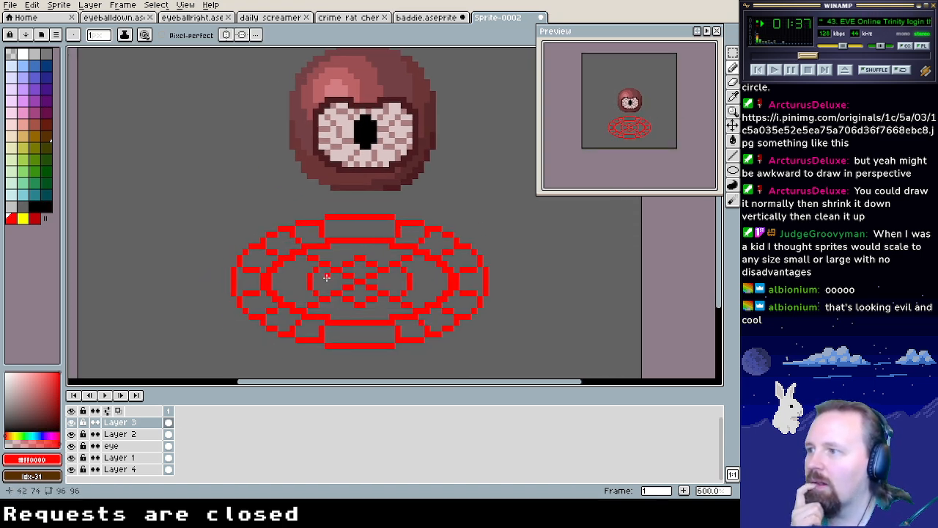
key("i")
key("b")
left_click_drag(312, 281, 291, 281)
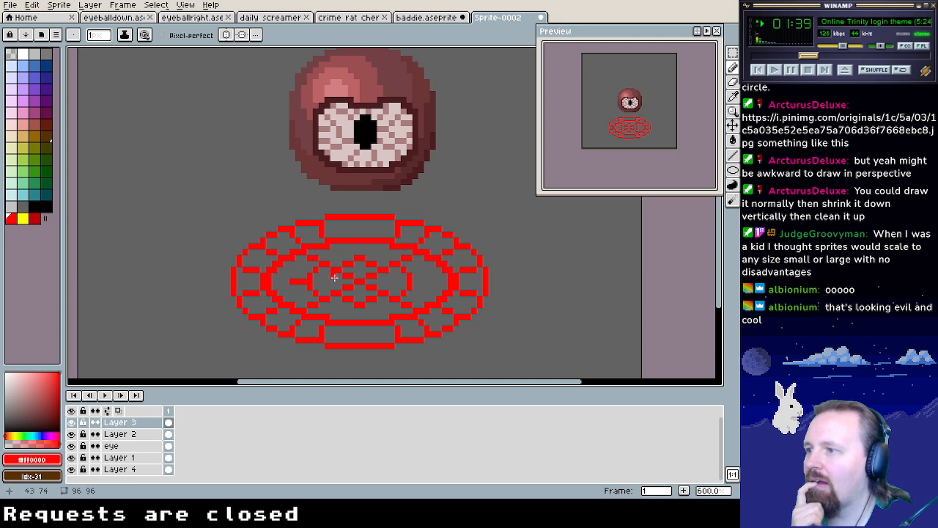
left_click_drag(413, 282, 428, 282)
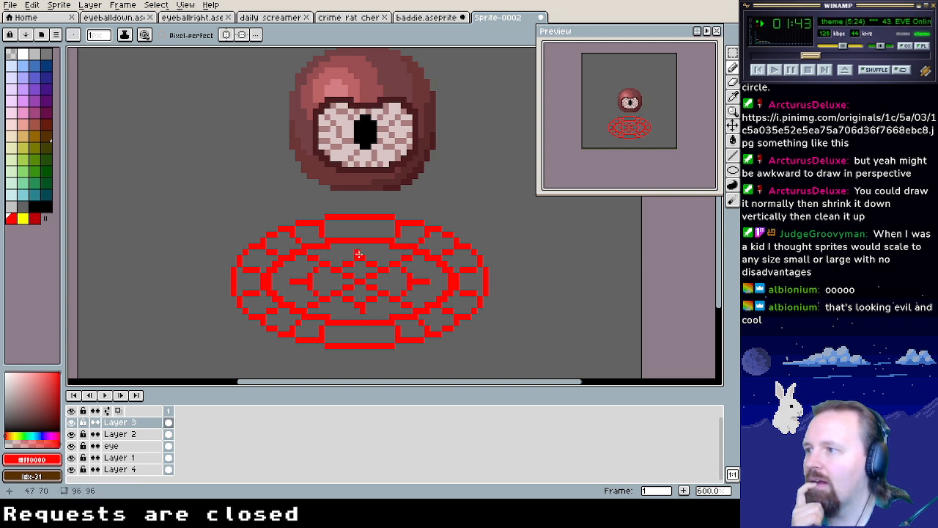
key("ctrl+z")
key("ctrl+z")
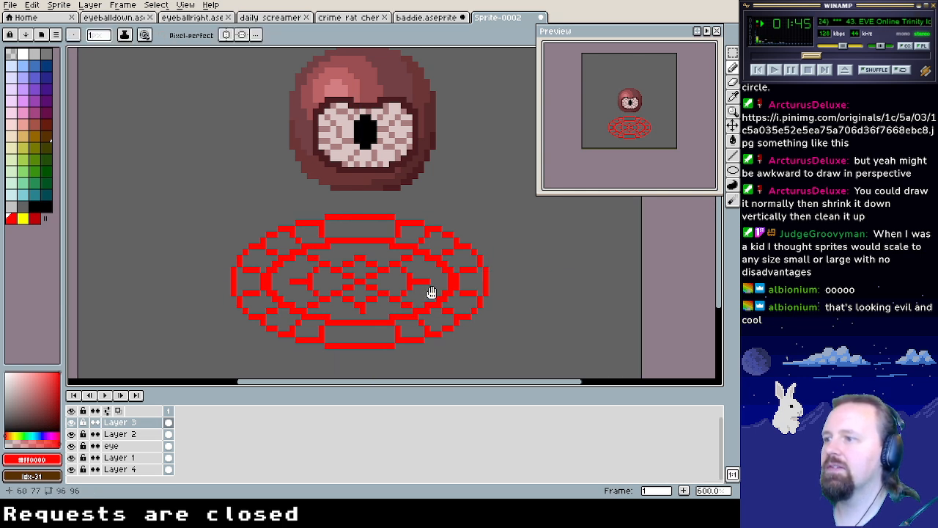
Select the left half of the magic circle and shift it one pixel to the right, then deselect
left_click(732, 53)
left_click_drag(584, 349, 380, 188)
left_click_drag(211, 177, 379, 349)
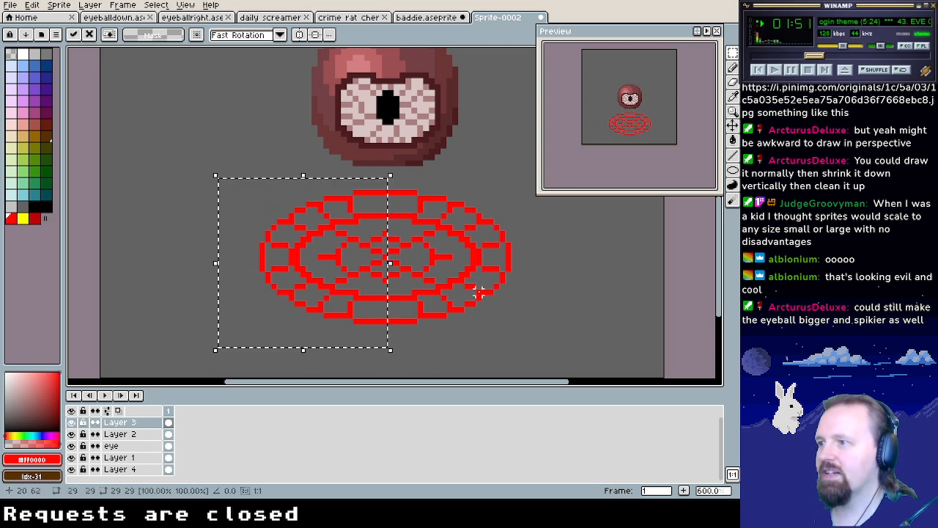
left_click(555, 286)
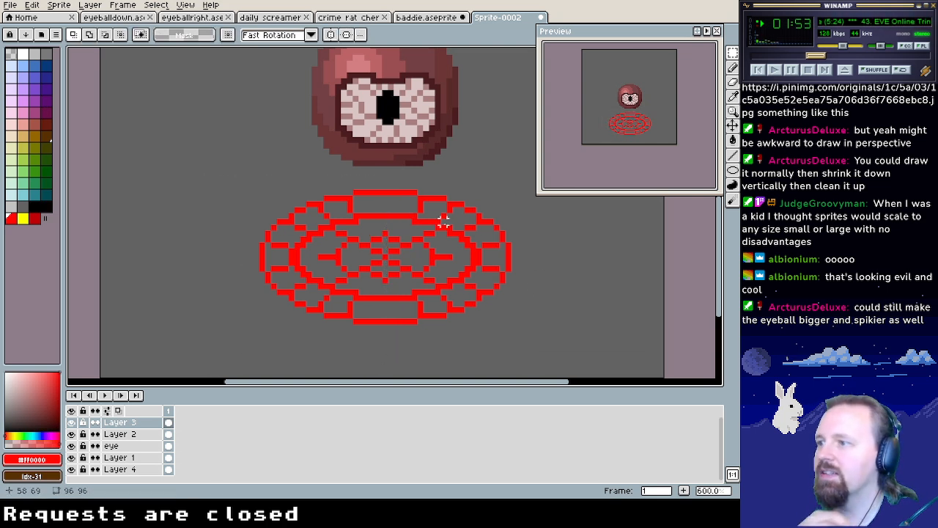
Pencil short vertical lines above and below the inner pattern and a one-pixel dot inside each outer-ring segment
key("b")
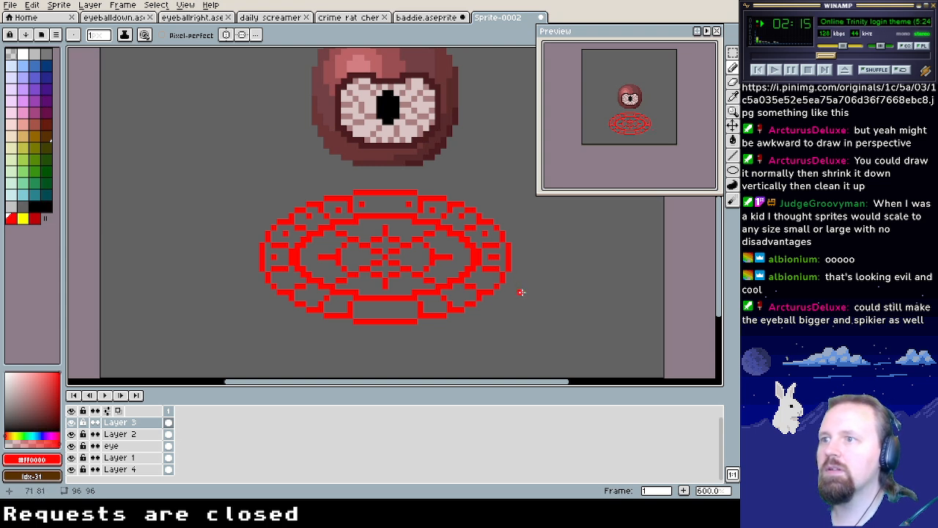
key("ctrl+z")
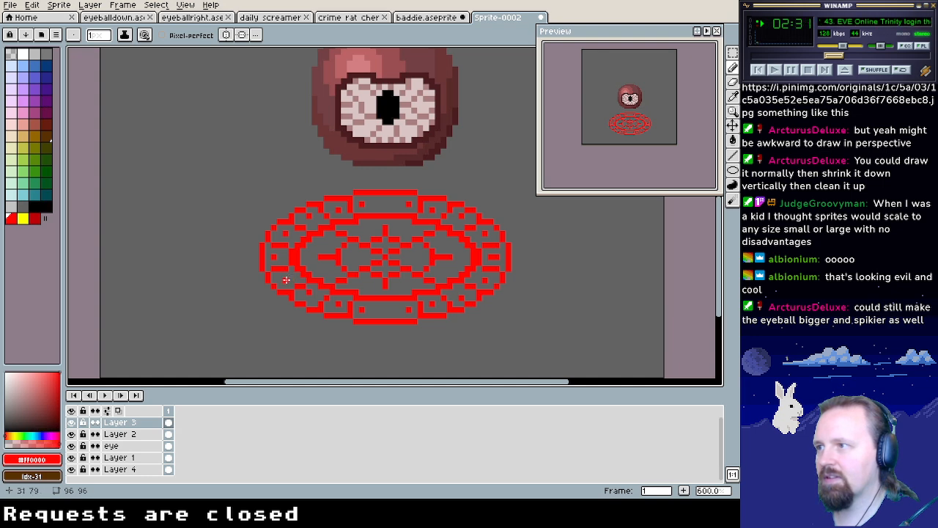
Split the outer ring's wide top and bottom segments in half with vertical centre lines
left_click_drag(430, 180, 429, 246)
left_click_drag(472, 219, 468, 194)
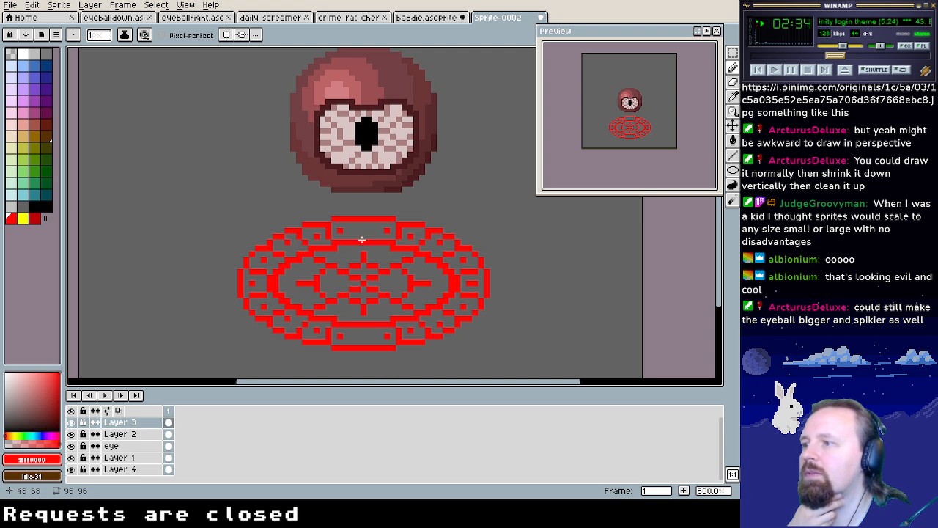
left_click_drag(364, 220, 364, 240)
left_click_drag(367, 326, 368, 344)
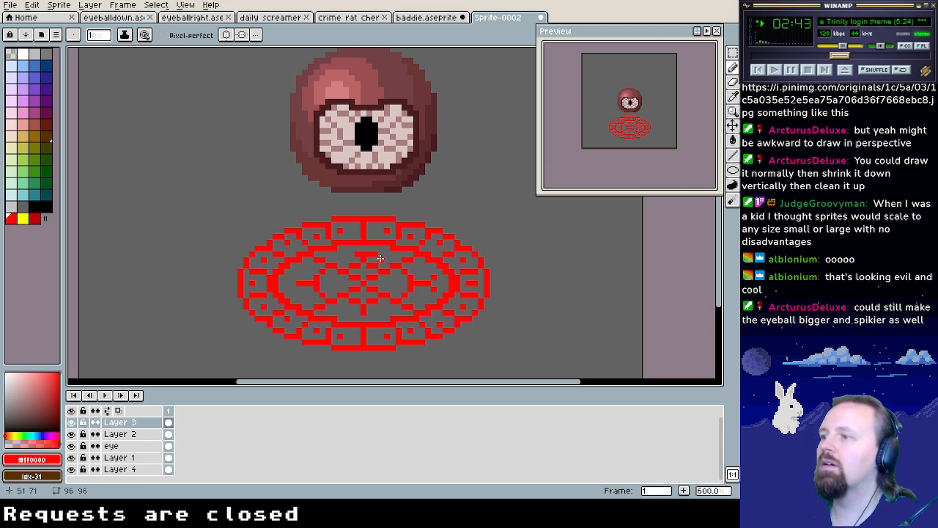
Try small crossbars on the ends of the four lines around the inner pattern, and undo them
key("ctrl+z")
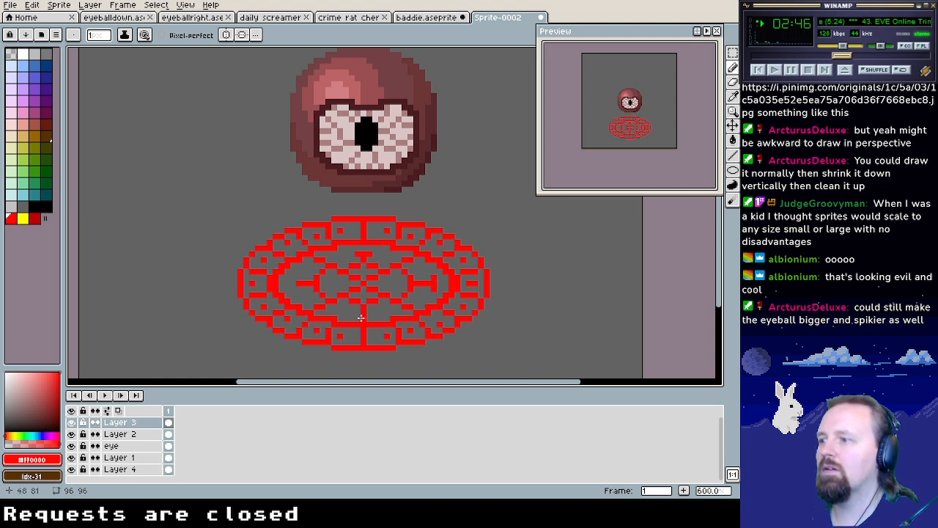
key("ctrl+z")
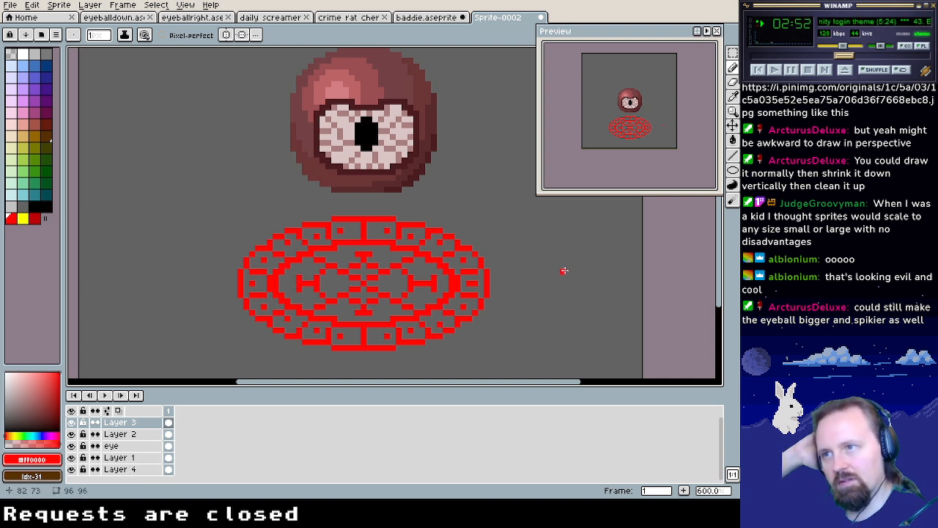
key("ctrl+z")
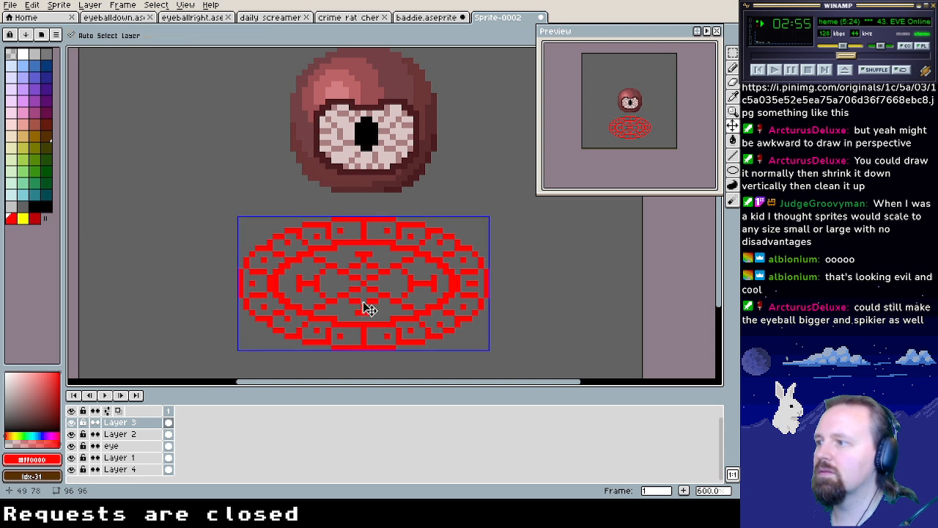
key("ctrl")
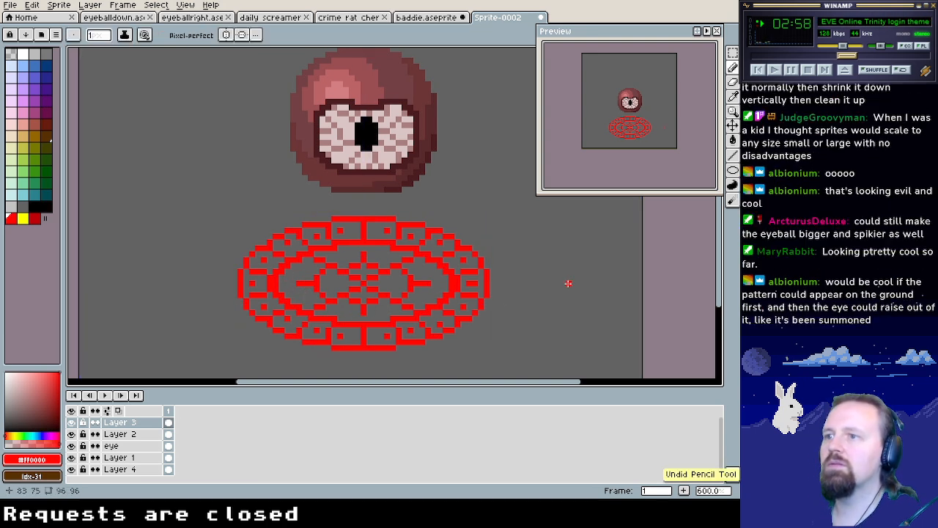
Save the new sprite under the file name floatingeye in the abberations folder
key("ctrl+s")
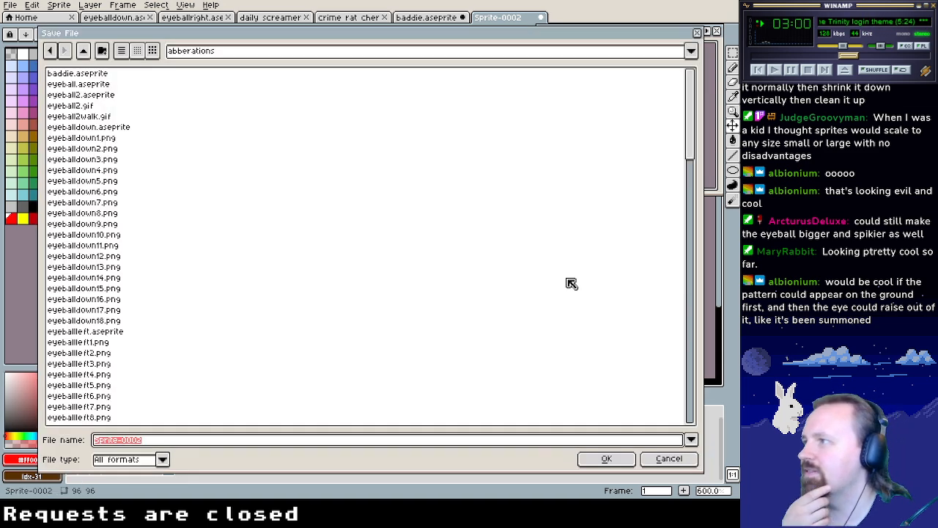
type("eyeballsummon")
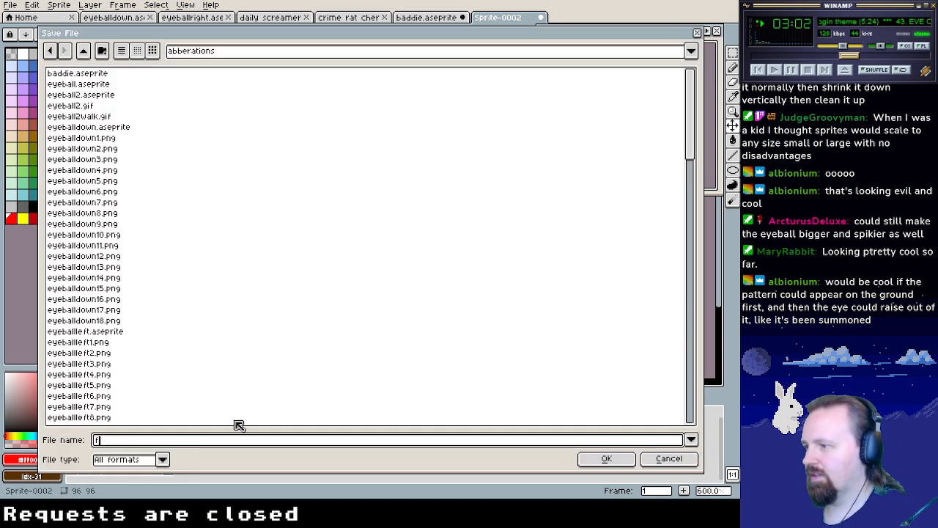
key("Return")
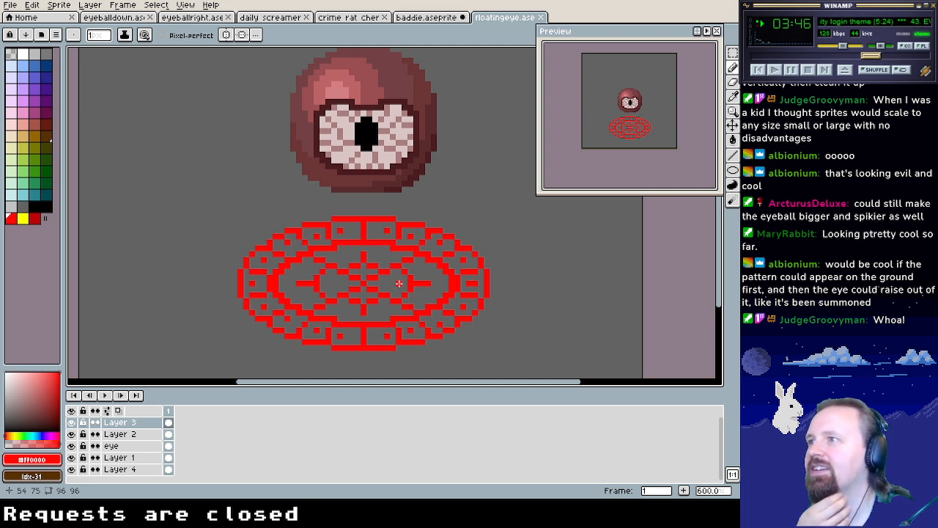
Clear the selection around the skull's jaw in baddie.aseprite and return to the floatingeye sprite
left_click(428, 18)
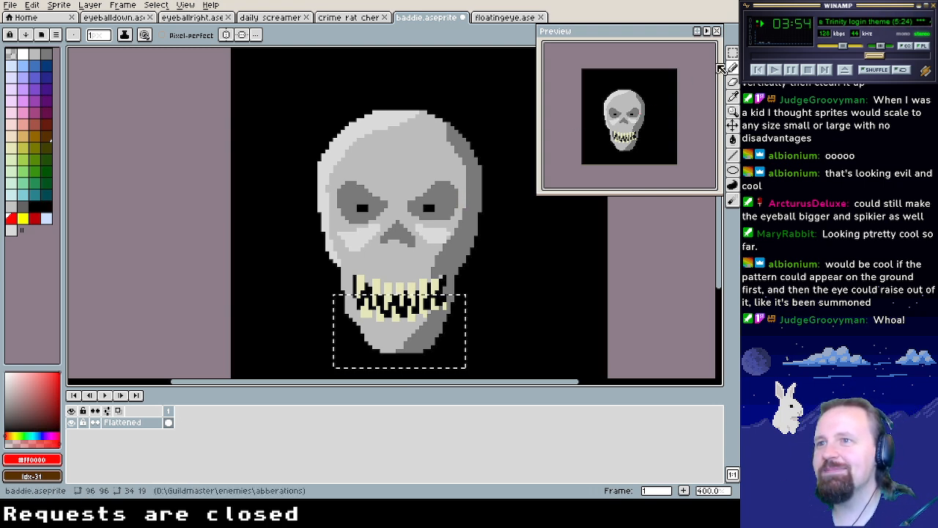
left_click(732, 53)
left_click(590, 248)
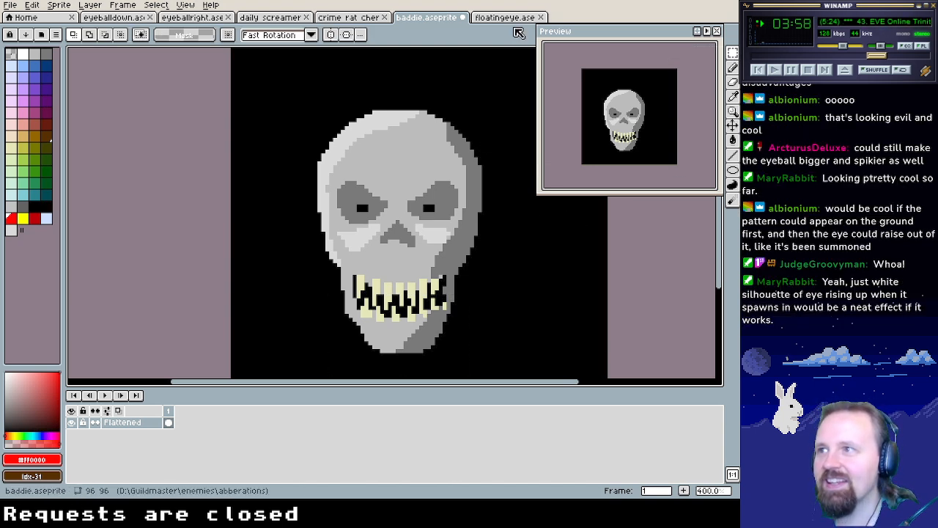
left_click(506, 17)
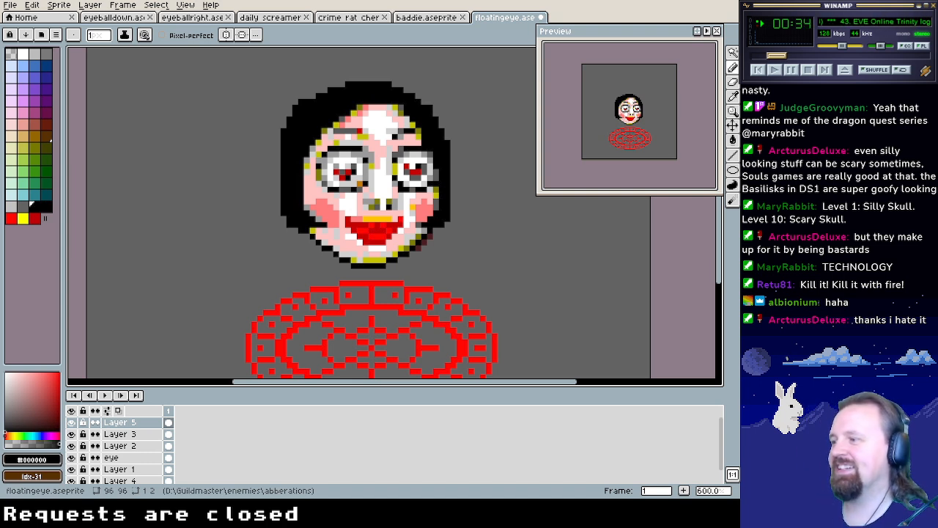
Toggle Layer 3 and the face on Layer 5 to identify them, leaving Layer 3 visible and Layer 5 hidden
left_click(71, 434)
left_click(71, 434)
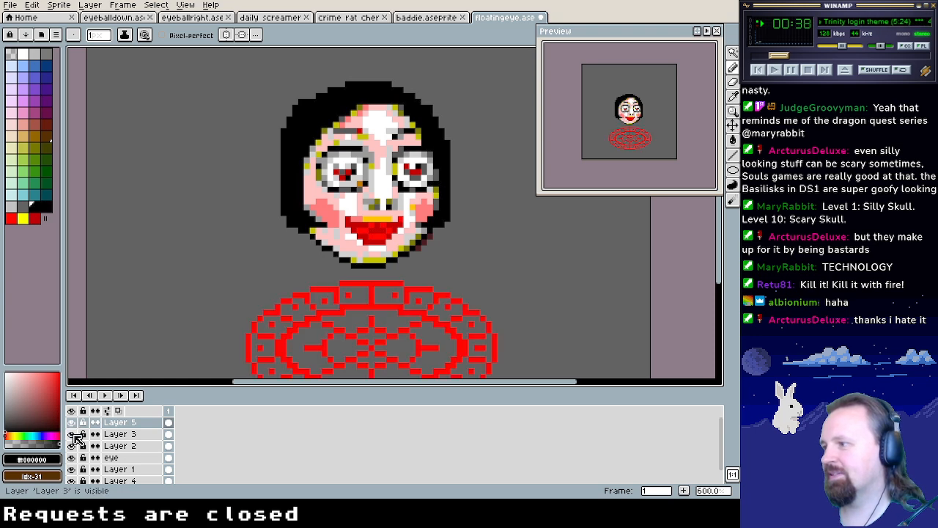
left_click(74, 434)
left_click(73, 433)
left_click(73, 423)
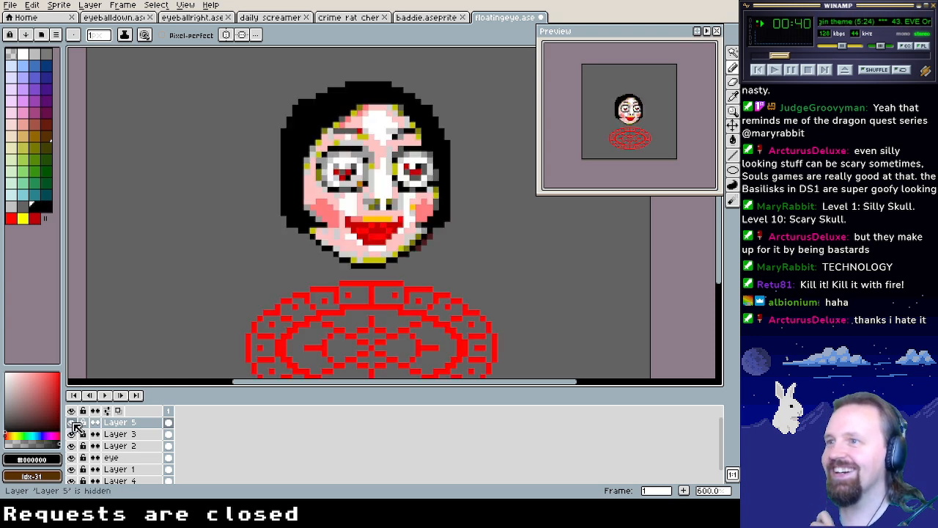
left_click(73, 423)
left_click(73, 423)
left_click(73, 423)
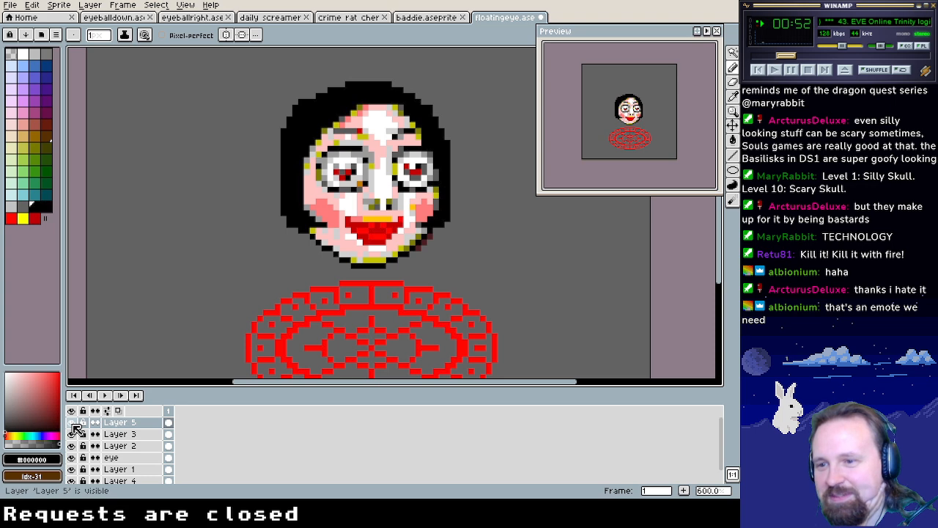
left_click(72, 423)
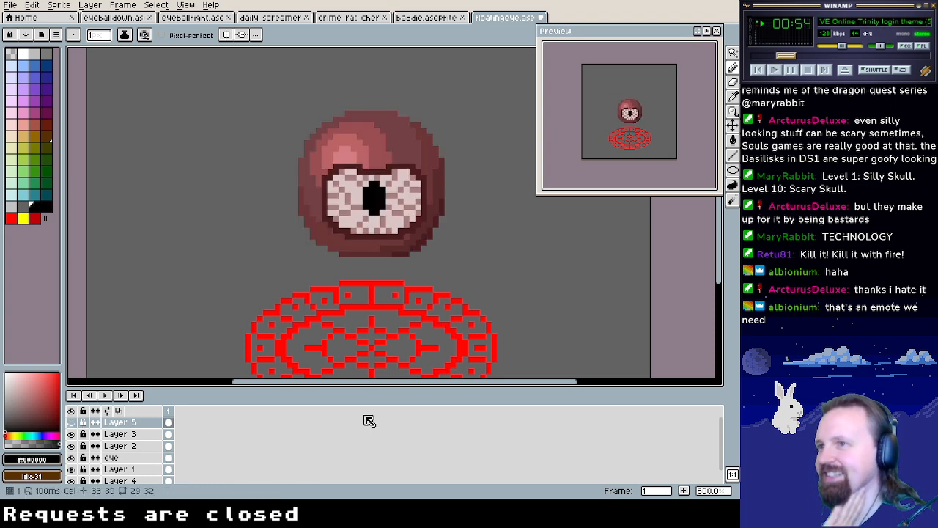
Sample the magic circle's red as the pencil colour, and briefly show the face on Layer 5 before hiding it again
scroll(362, 276, "down", 3)
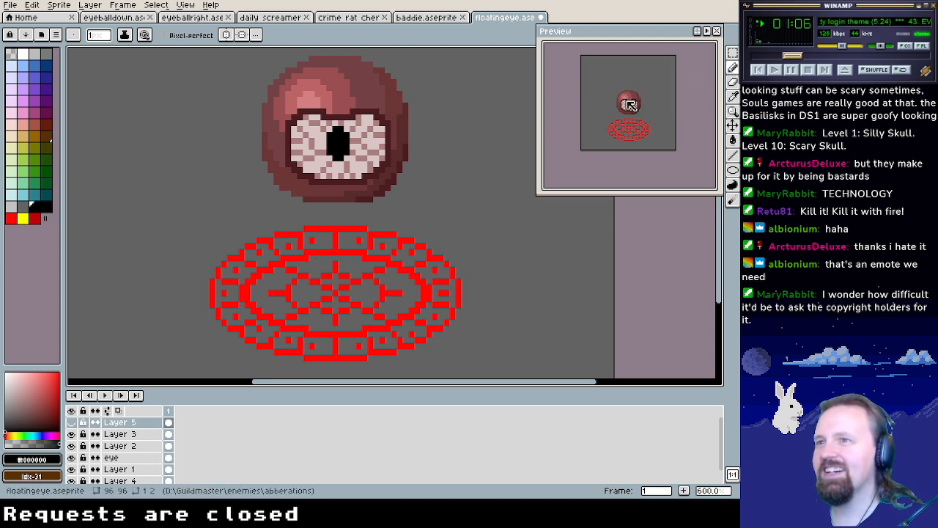
left_click(732, 52)
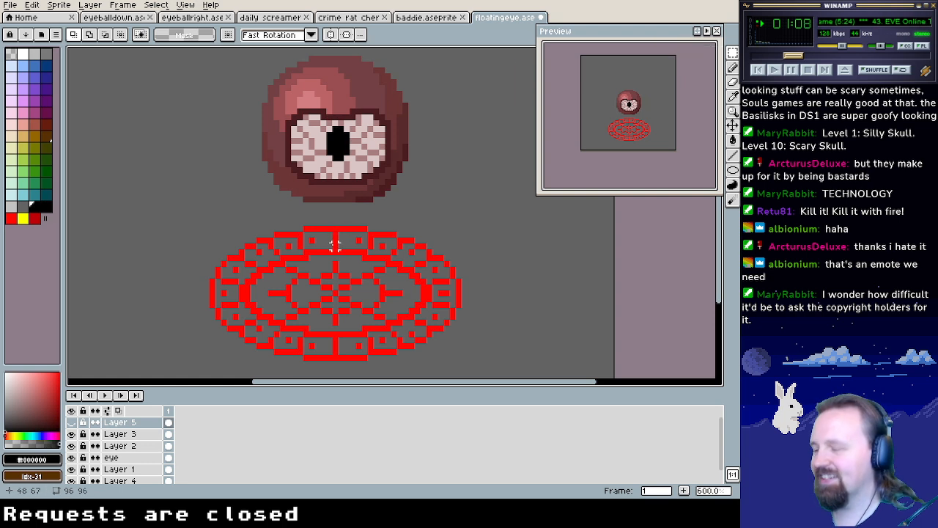
key("b")
left_click(335, 244, "alt")
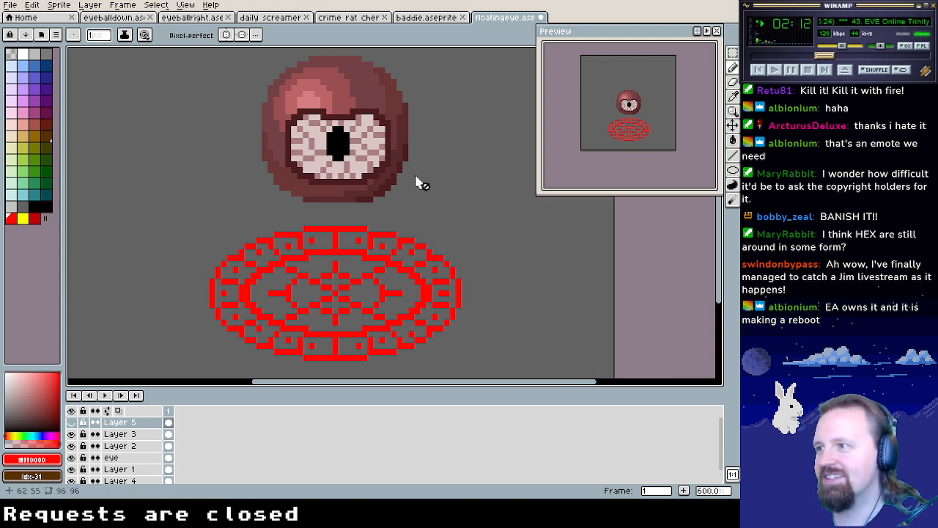
left_click(71, 422)
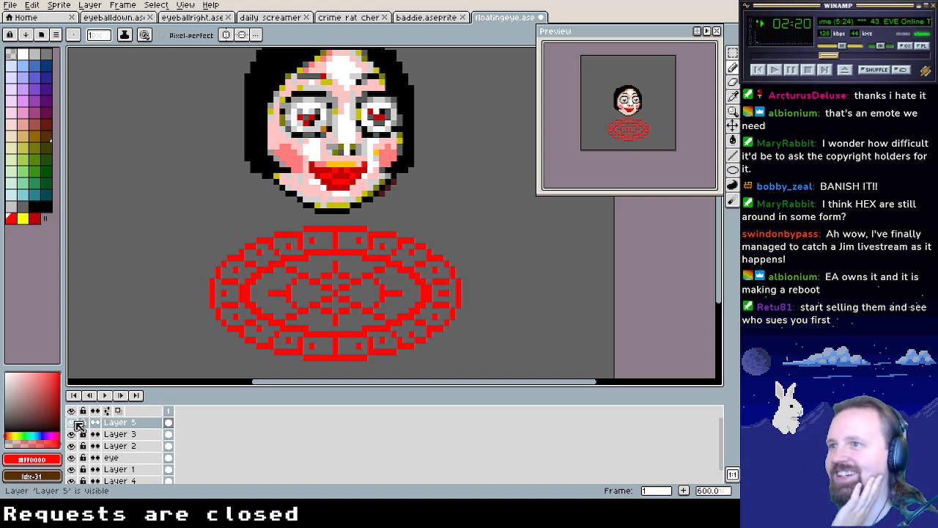
left_click(74, 422)
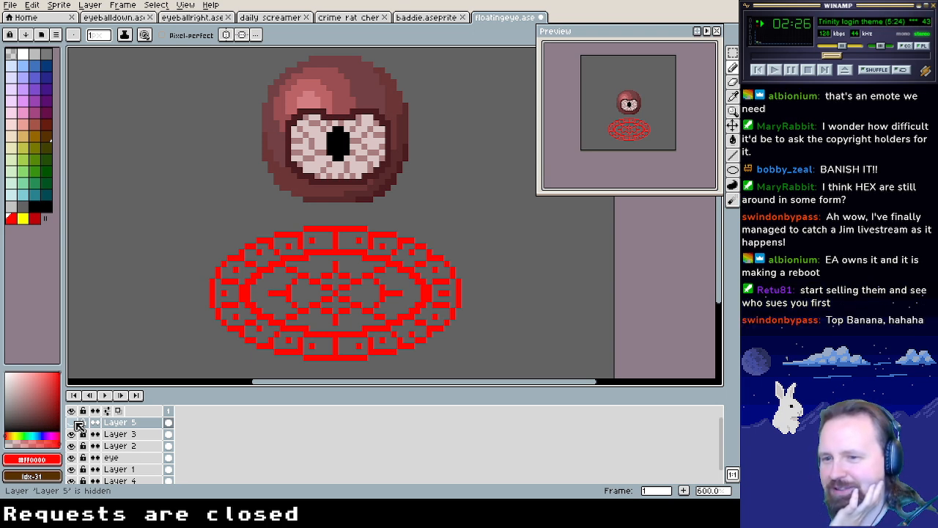
mouse_move(315, 241)
left_mouse_down()
mouse_move(325, 237)
mouse_move(329, 247)
left_mouse_up()
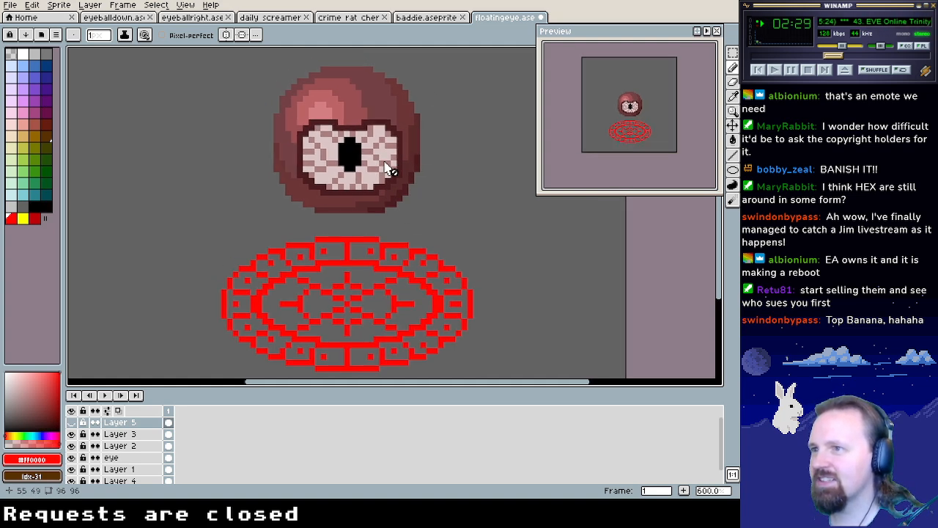
left_click_drag(384, 190, 374, 192)
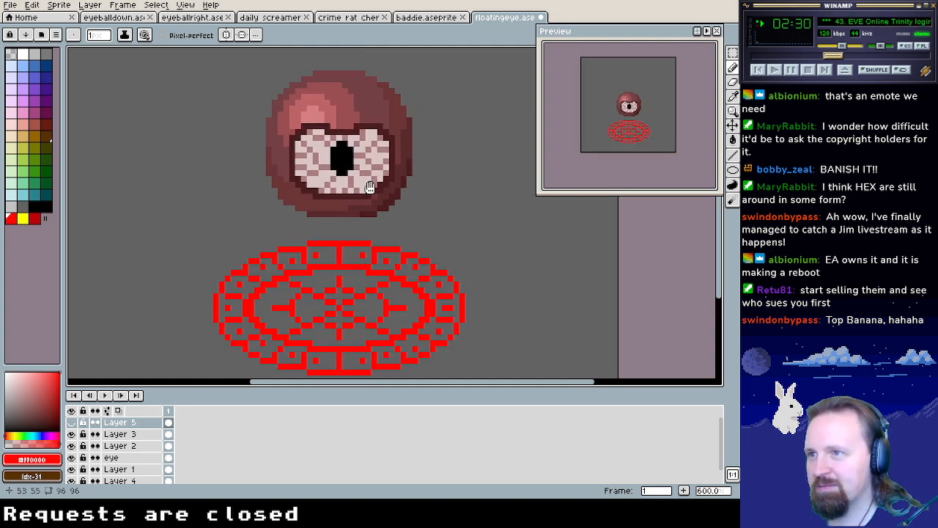
key("z")
right_click(381, 241)
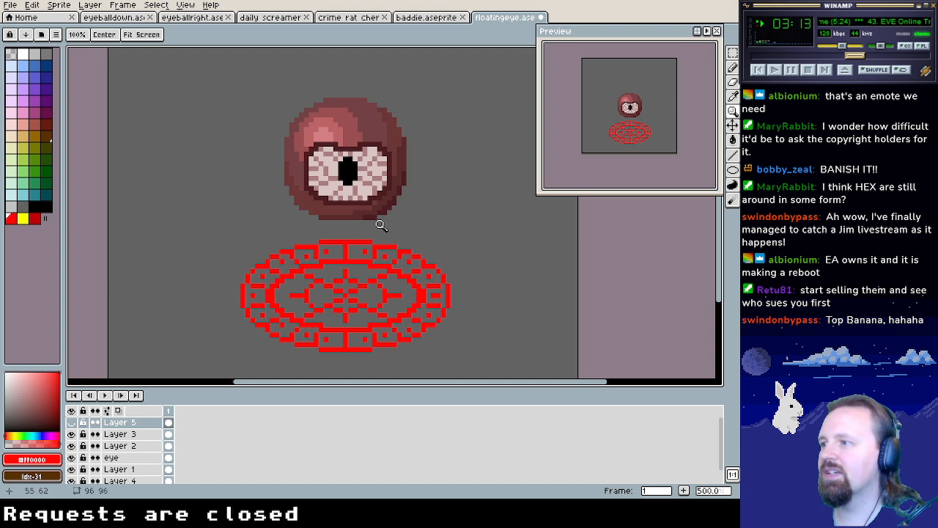
left_click_drag(376, 224, 382, 233)
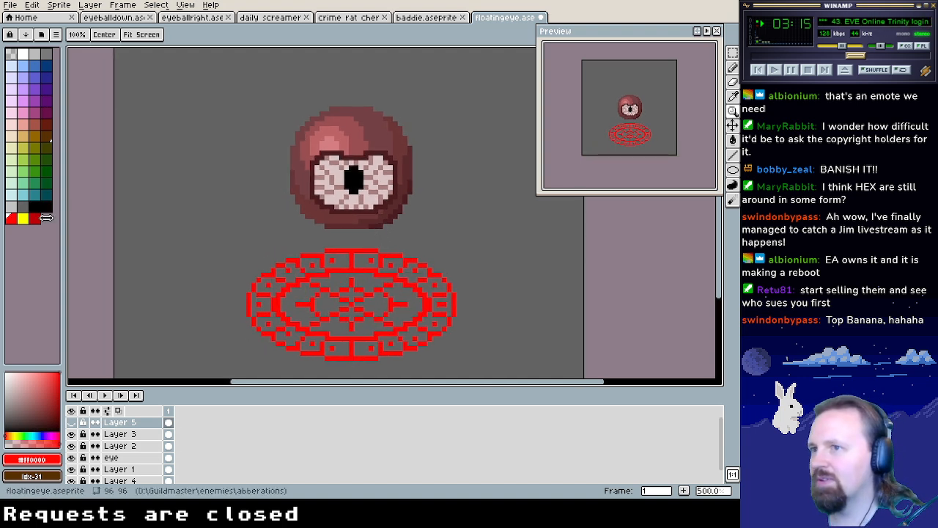
left_click(732, 68)
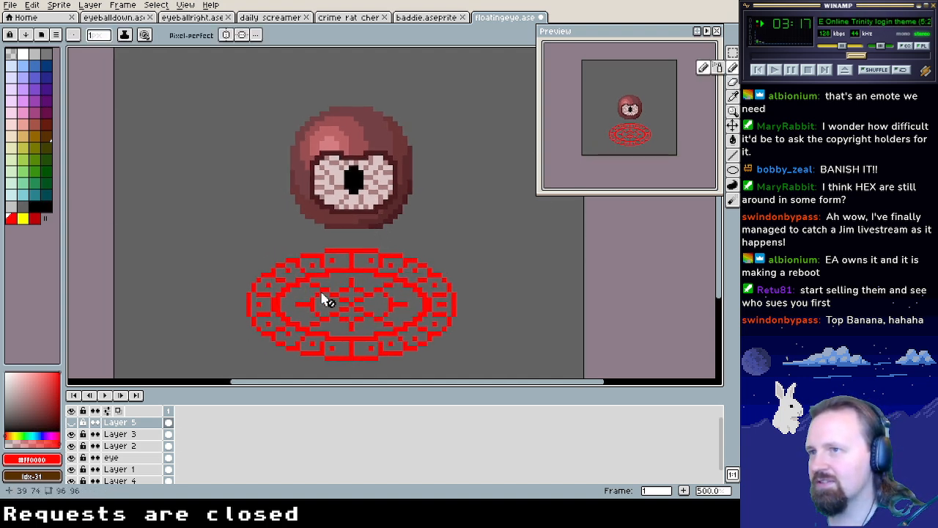
key("m")
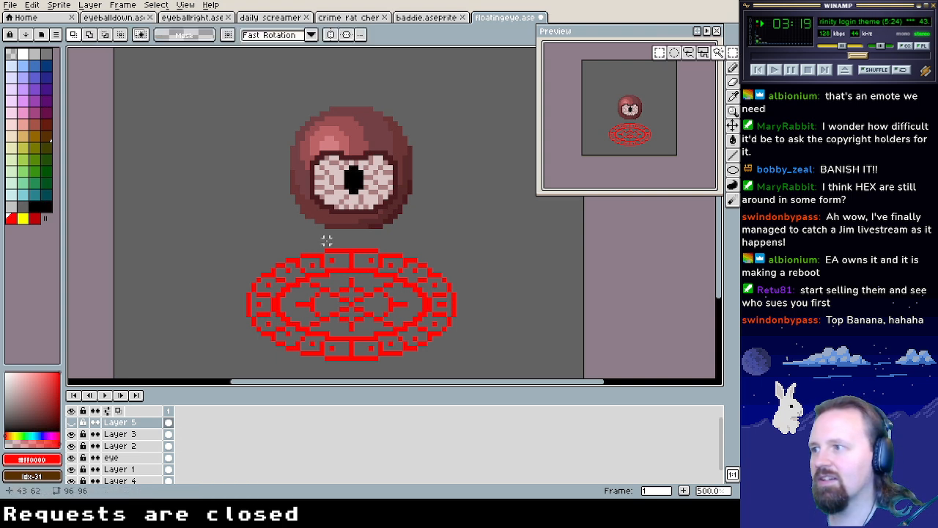
left_click(732, 67)
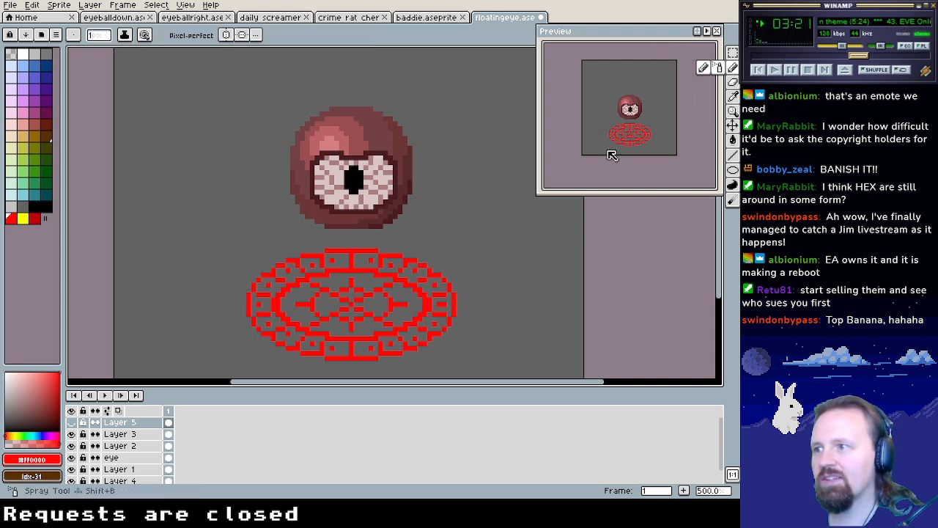
key("m")
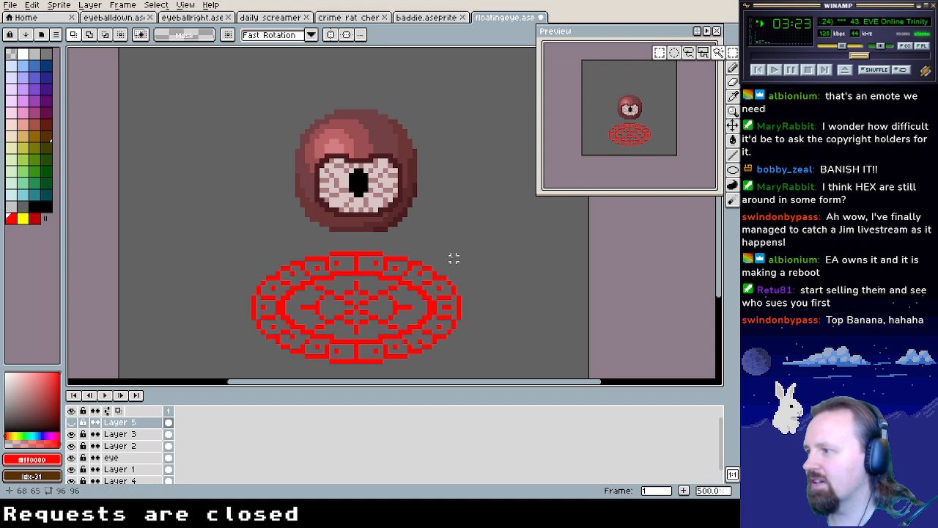
Make Layer 3 active and toggle the eye-opening layer, Layer 2, leaving it hidden
right_click(117, 423)
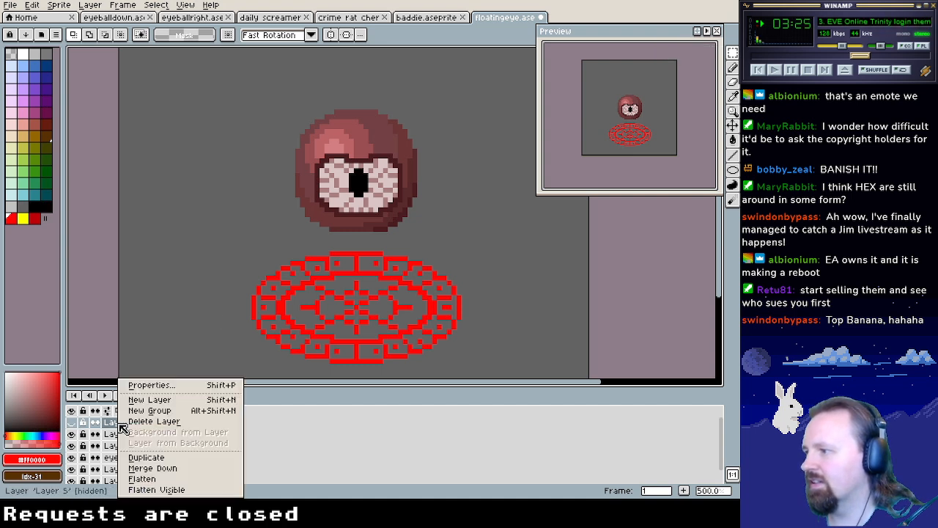
left_click(119, 433)
left_click(120, 434)
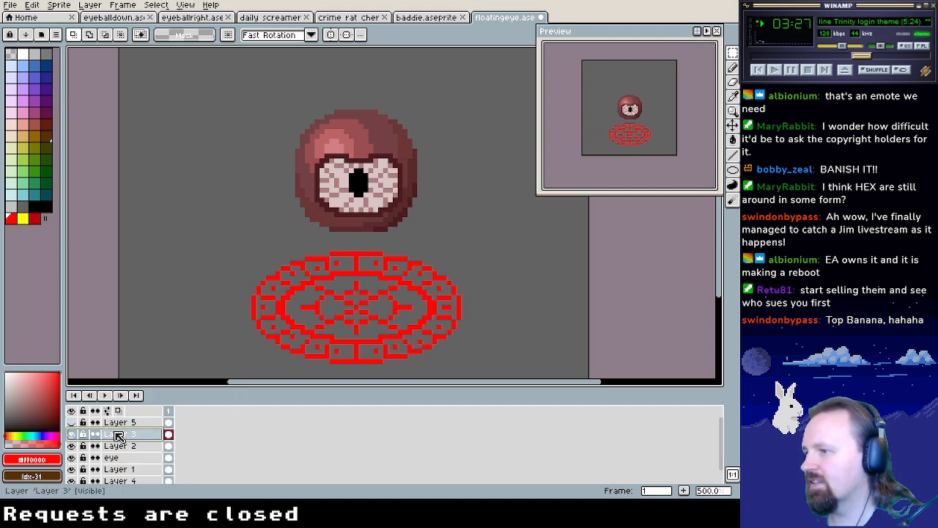
left_click_drag(371, 244, 379, 241)
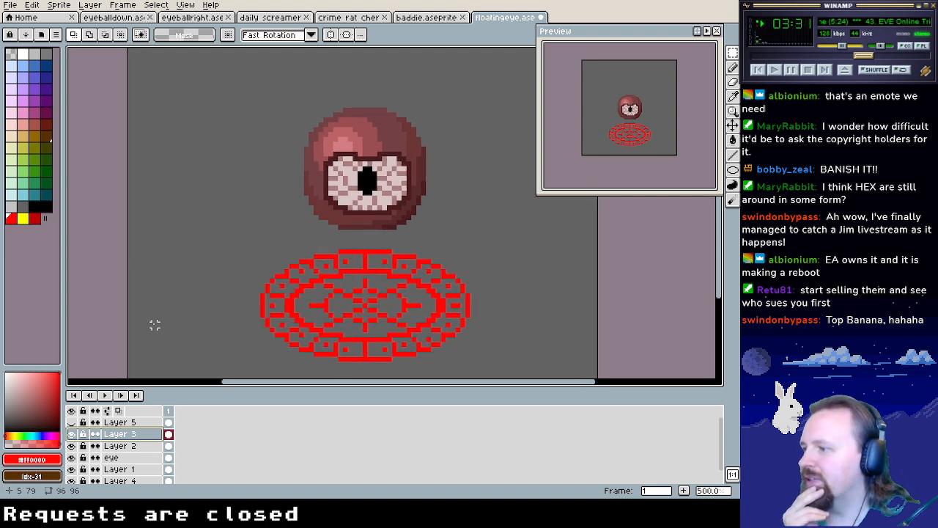
left_click(71, 447)
left_click(72, 447)
left_click(72, 447)
left_click(72, 447)
left_click(72, 447)
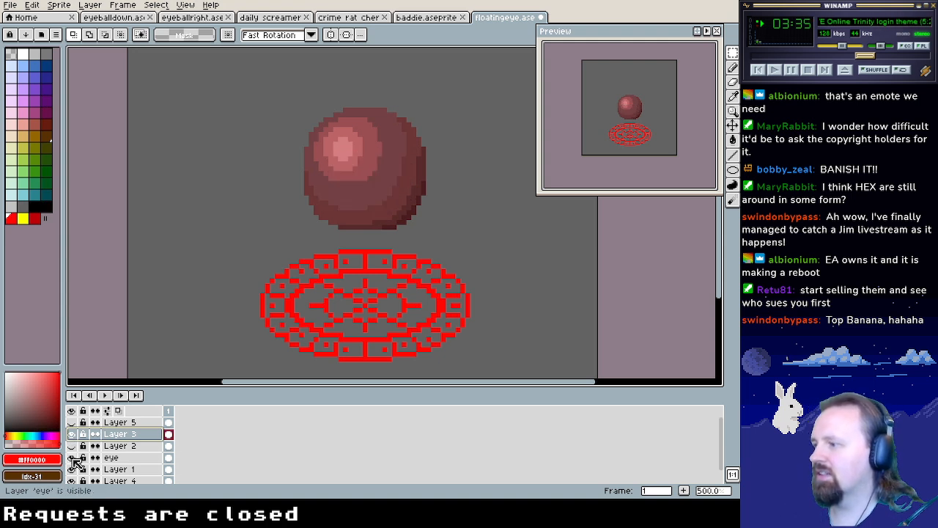
Duplicate the eye layer that holds the shaded sphere and hide the original
left_click(110, 457)
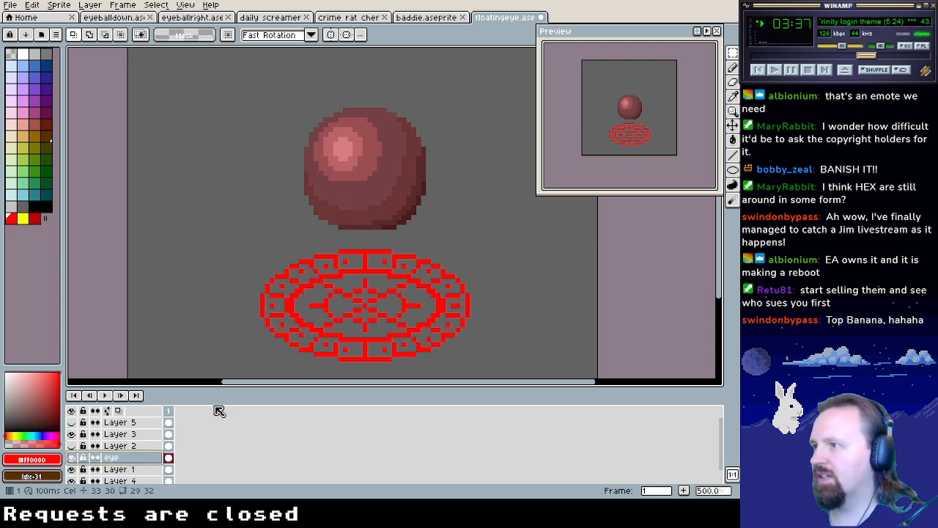
left_click(732, 52)
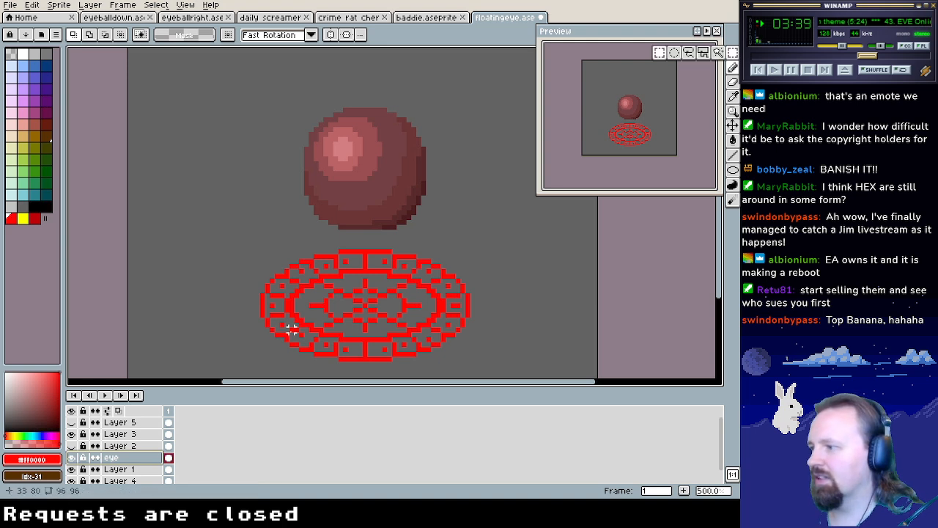
right_click(150, 457)
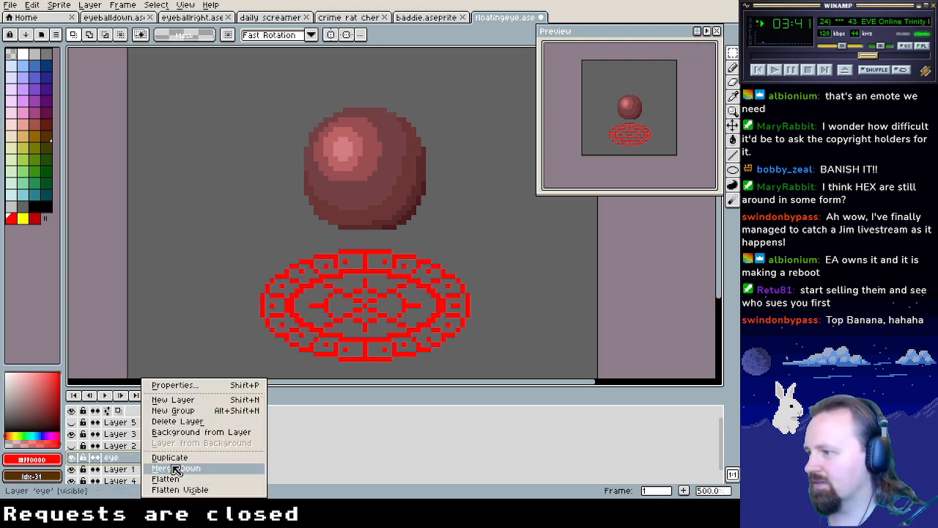
left_click(170, 457)
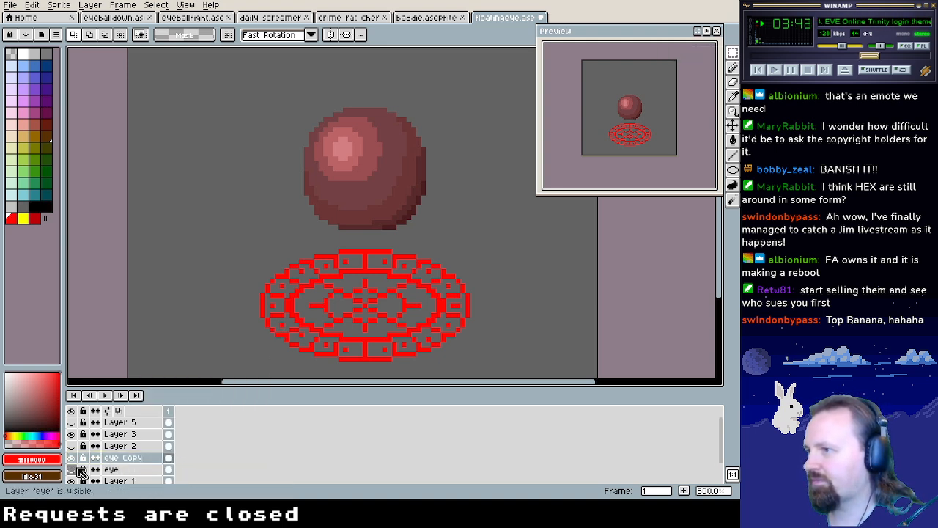
Select the sphere on the eye Copy layer with the rectangular marquee, shift it up-left and enlarge it to about 139%
left_click(732, 52)
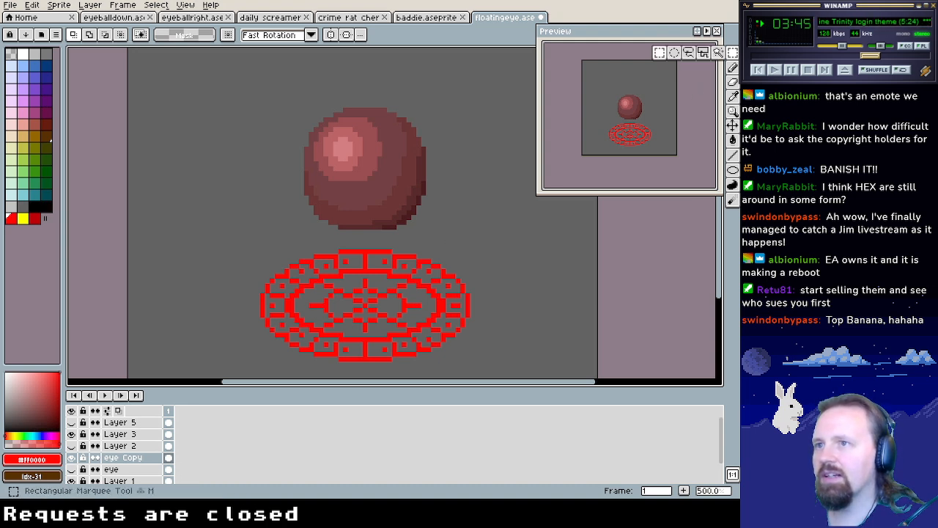
left_click_drag(276, 90, 450, 247)
left_click_drag(408, 217, 375, 189)
left_click_drag(423, 232, 491, 304)
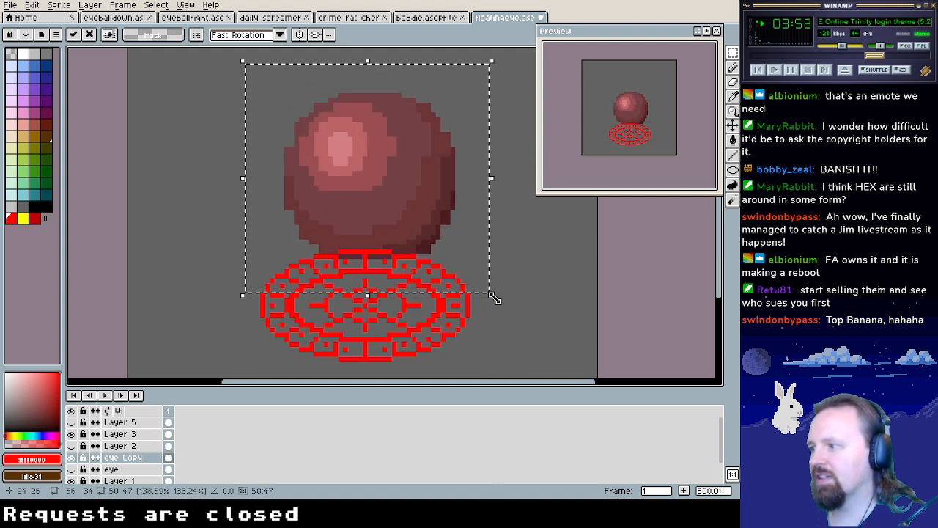
Apply the scaling, move the magic circle's Layer 3 beneath eye Copy, and show the original eye layer
left_click(130, 436)
left_click_drag(130, 436, 129, 462)
left_click(300, 351)
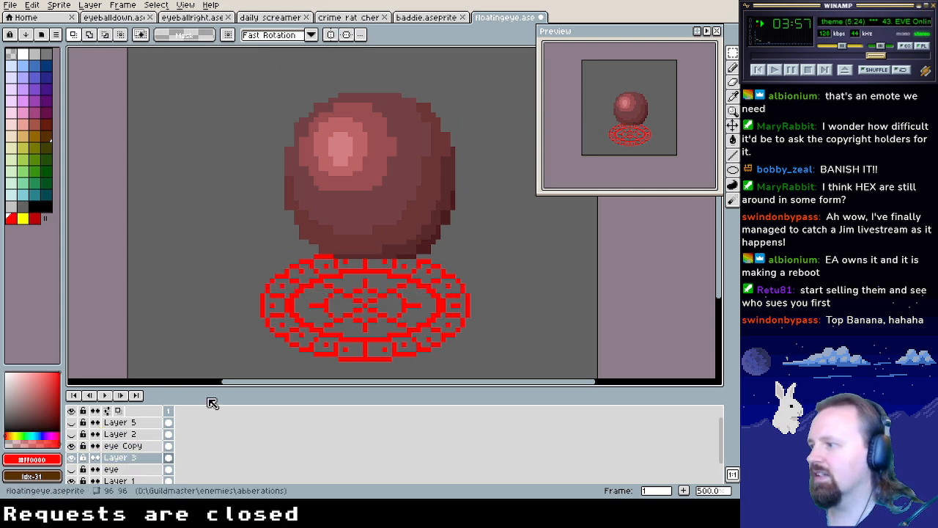
left_click(72, 470)
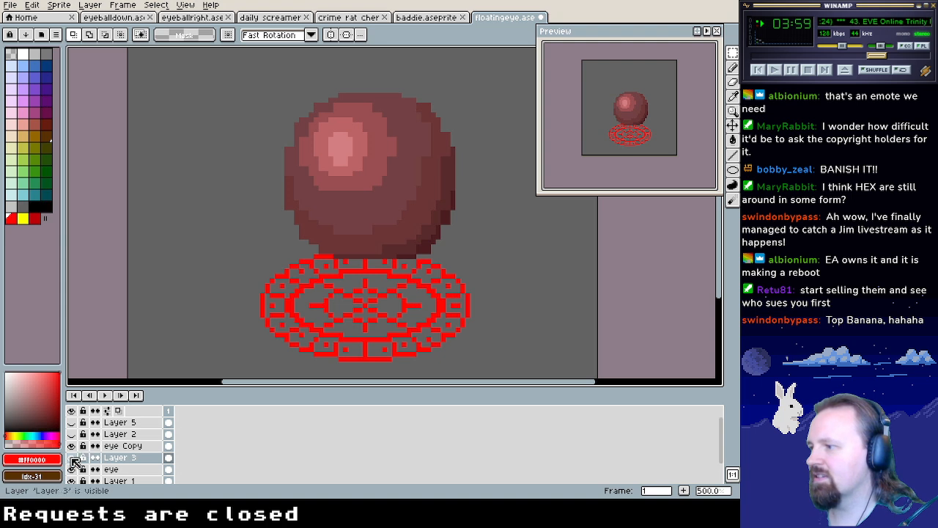
Compare the enlarged sphere with the original by repeatedly toggling the visibility of the eye Copy layer
left_click(76, 447)
left_click(76, 447)
left_click(76, 447)
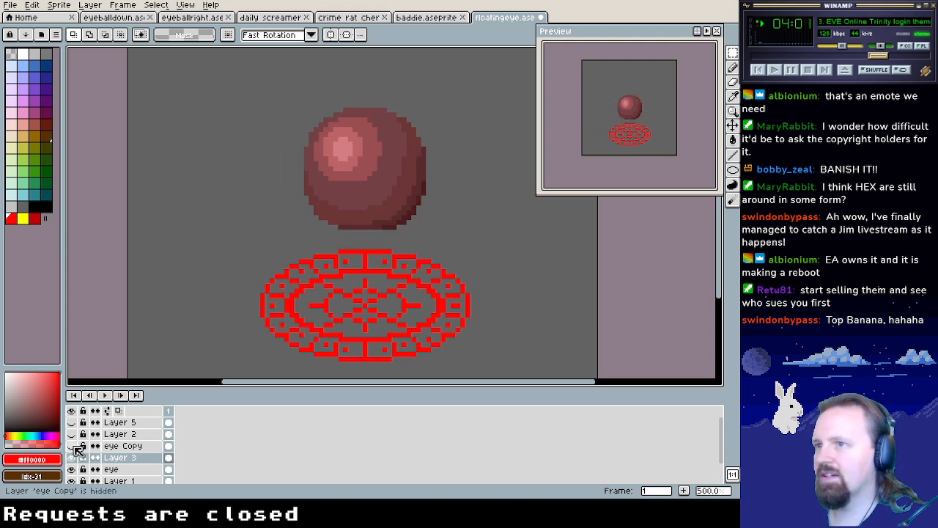
left_click(76, 447)
left_click(76, 447)
left_click(76, 448)
left_click(77, 447)
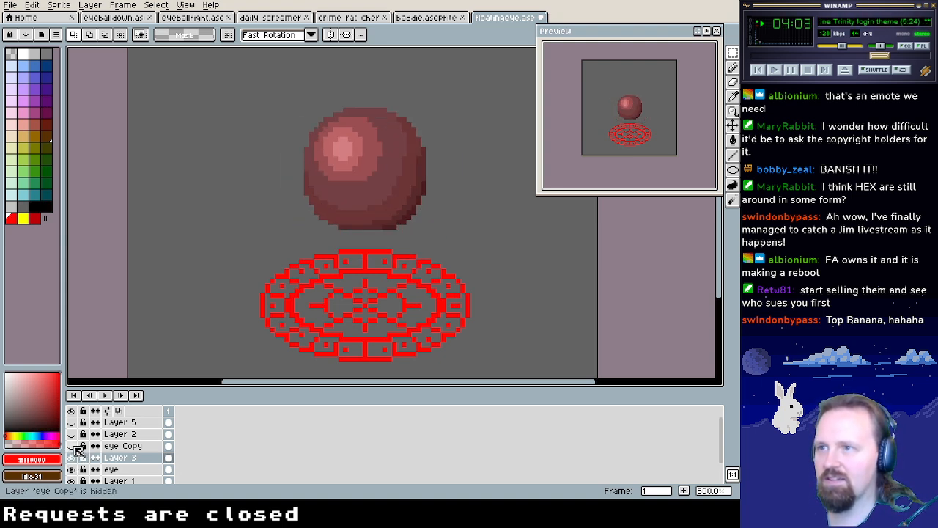
left_click(76, 447)
left_click(77, 447)
left_click(77, 447)
left_click(76, 447)
left_click(77, 447)
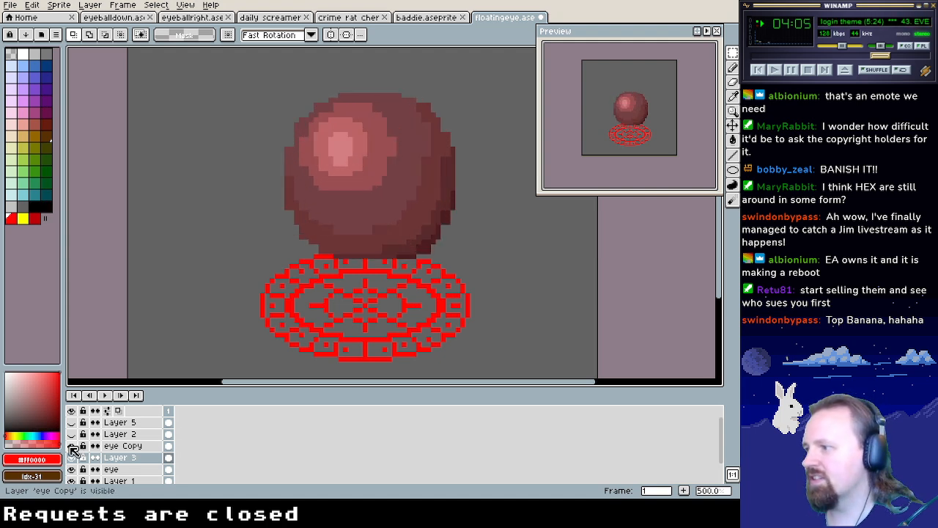
Hide the original eye layer and make eye Copy the active layer for pencil editing
left_click_drag(399, 168, 406, 175)
key("b")
left_click(396, 179, "alt")
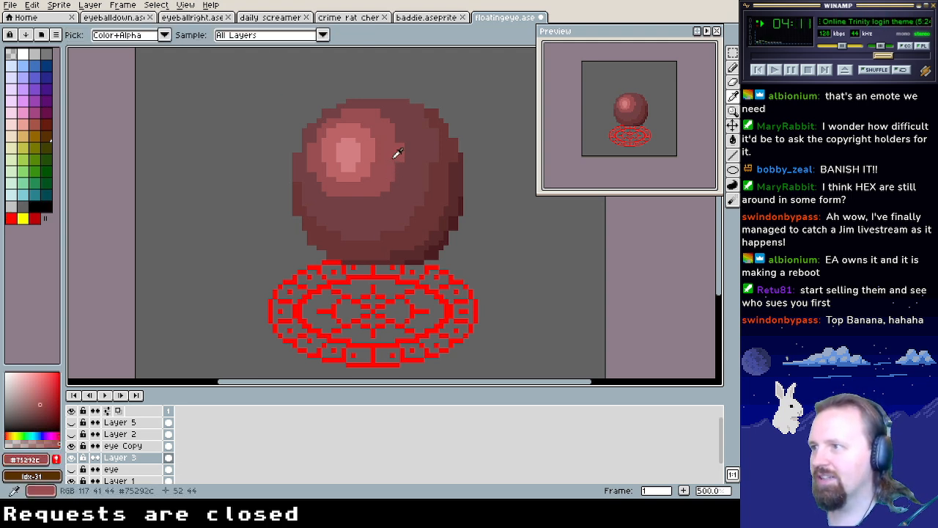
right_click(131, 445)
key("Escape")
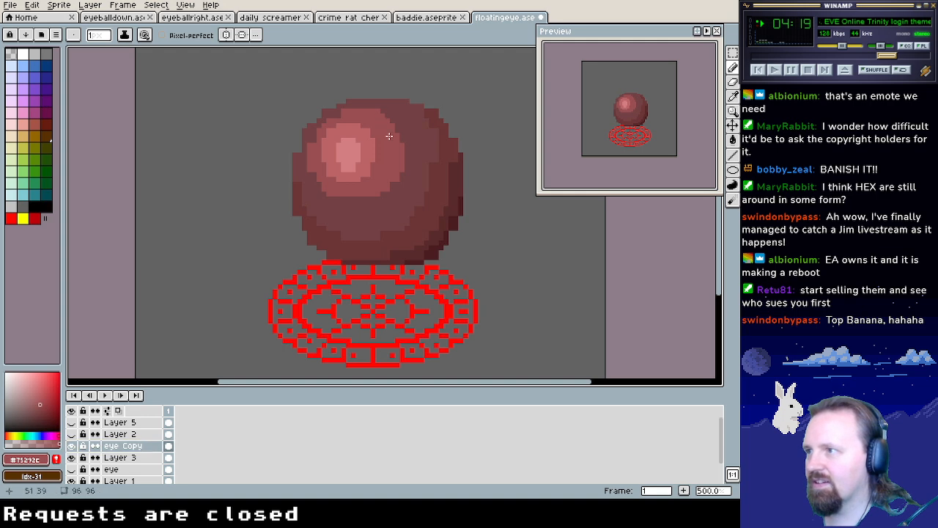
Smooth the stepped upper-left outline of the enlarged sphere with pencil pixels in the sampled dark red #4b2022
scroll(389, 165, "up", 3)
scroll(388, 165, "left", 3)
key("v")
scroll(402, 185, "down", 3)
scroll(404, 189, "up", 11)
scroll(410, 174, "down", 3)
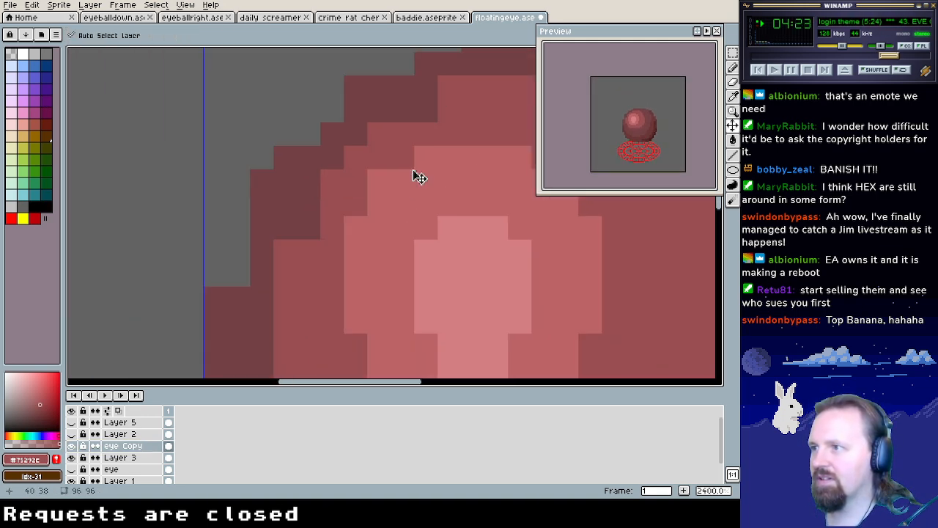
key("b")
scroll(364, 163, "up", 1)
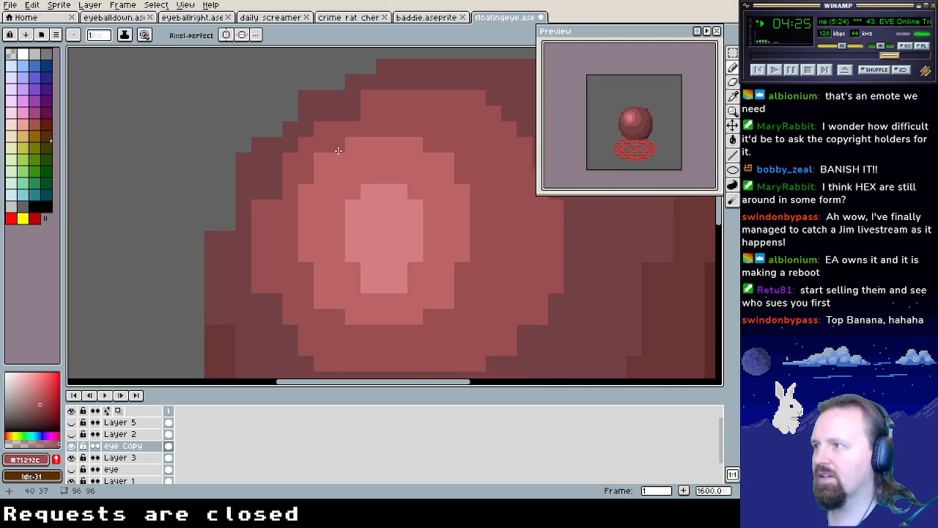
left_click(306, 105, "alt")
mouse_move(306, 105)
left_mouse_down()
mouse_move(269, 127)
mouse_move(219, 212)
mouse_move(225, 223)
left_mouse_up()
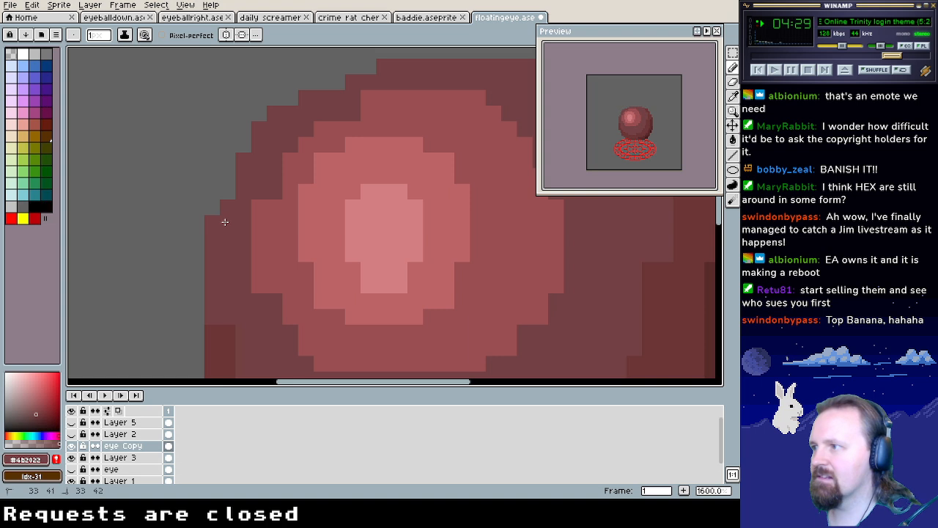
Round the upper-left edge of the mid-red shading band with single-pixel edits in the sampled #75292c and the neighbouring darker red
left_click(384, 157, "alt")
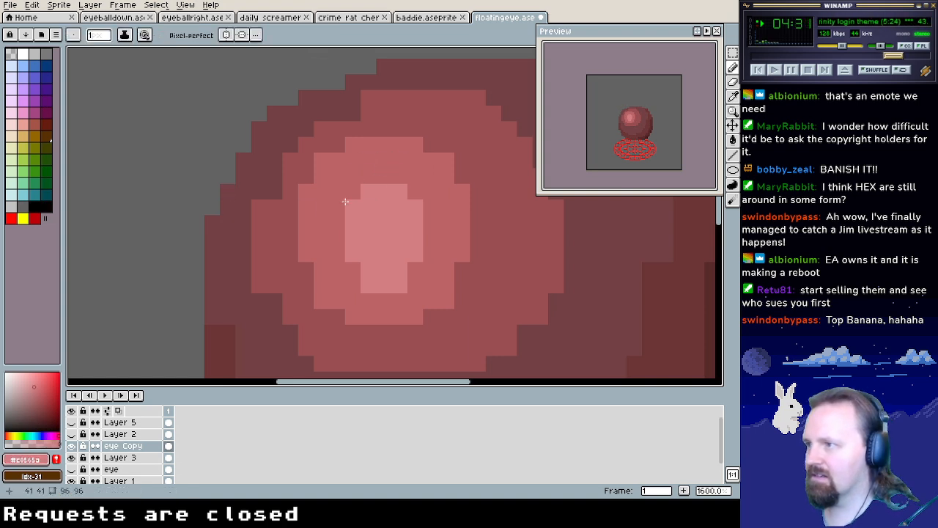
left_click(328, 187, "alt")
left_click(296, 162, "alt")
left_click_drag(276, 179, 251, 182)
left_click(403, 154)
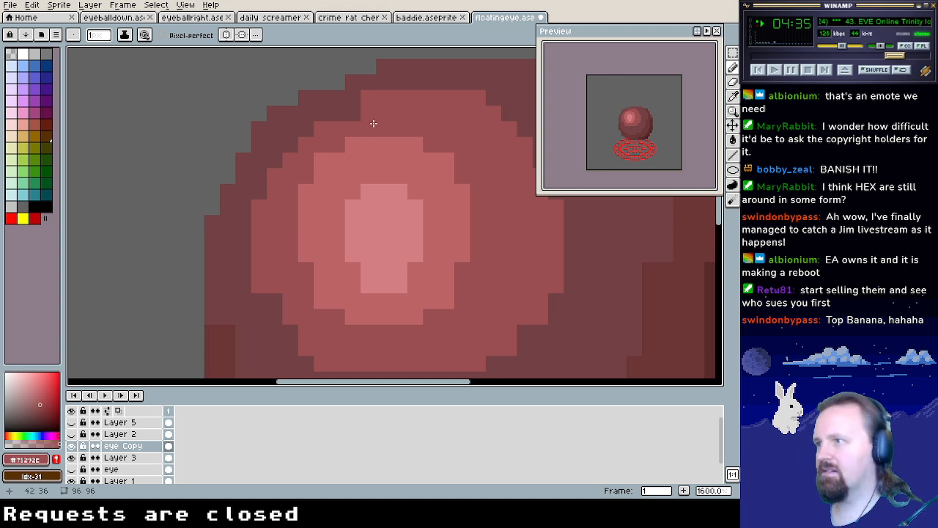
left_click(367, 97)
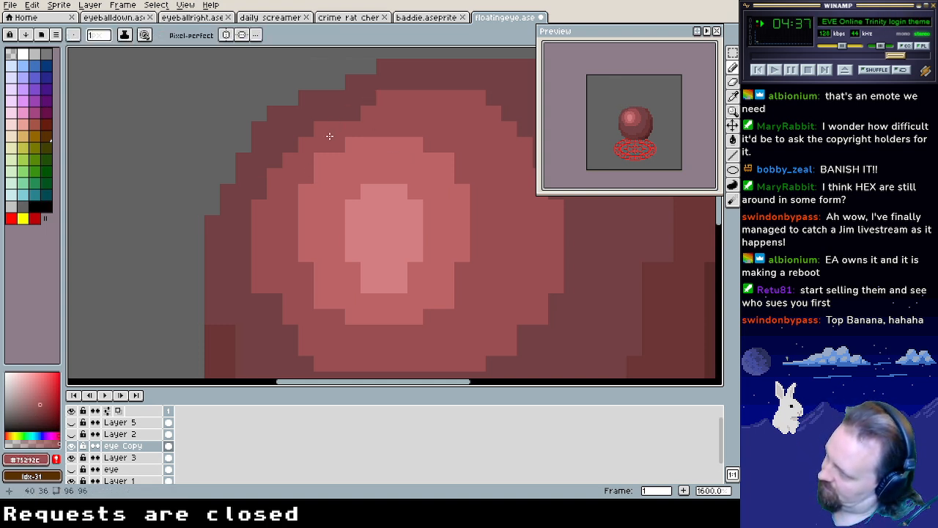
left_click_drag(456, 182, 413, 170)
left_click(465, 69, "alt")
left_click(433, 85)
left_click_drag(436, 209, 412, 176)
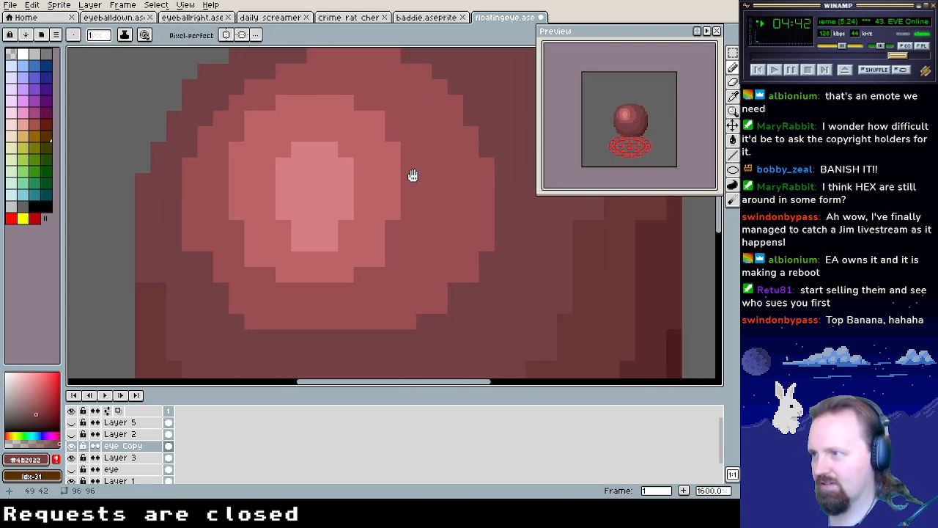
Shorten the lower end of the innermost highlight and trim the lighter ring's lower corners with #75292c
left_click(330, 241, "alt")
left_click(381, 272, "alt")
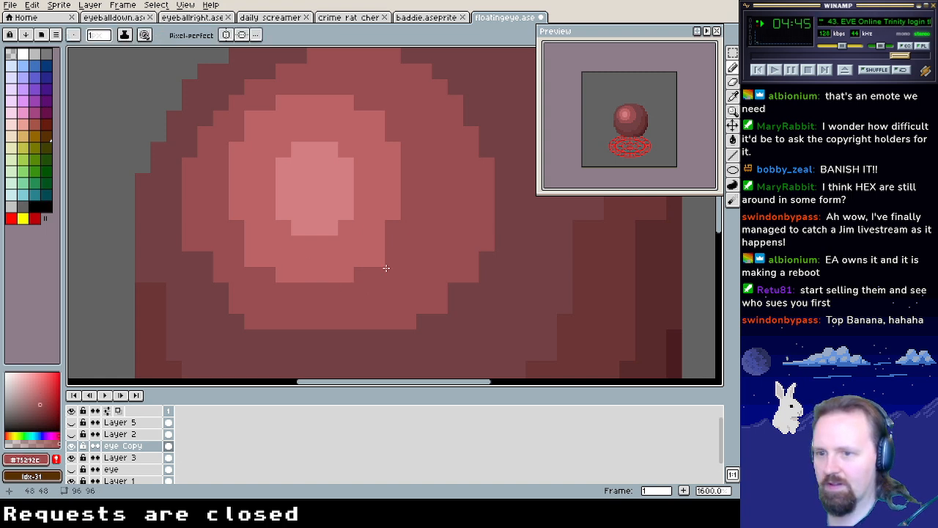
left_click(378, 258)
left_click(252, 259)
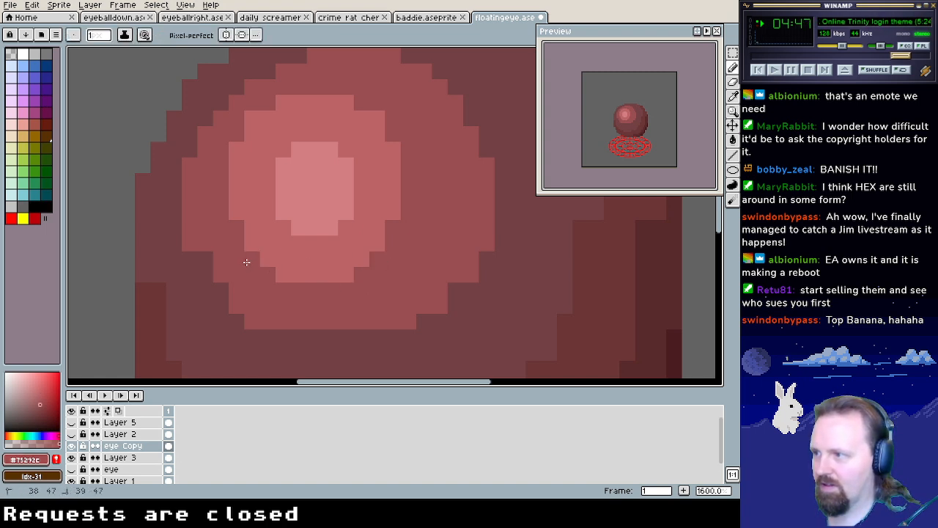
mouse_move(294, 283)
left_mouse_down()
mouse_move(371, 281)
mouse_move(366, 270)
mouse_move(345, 276)
mouse_move(353, 255)
mouse_move(329, 274)
mouse_move(287, 273)
mouse_move(337, 271)
left_mouse_up()
Round the lighter ring's upper corners, adding #9f3d40 pixels on the right and trimming the left with #75292c
left_click(350, 256, "alt")
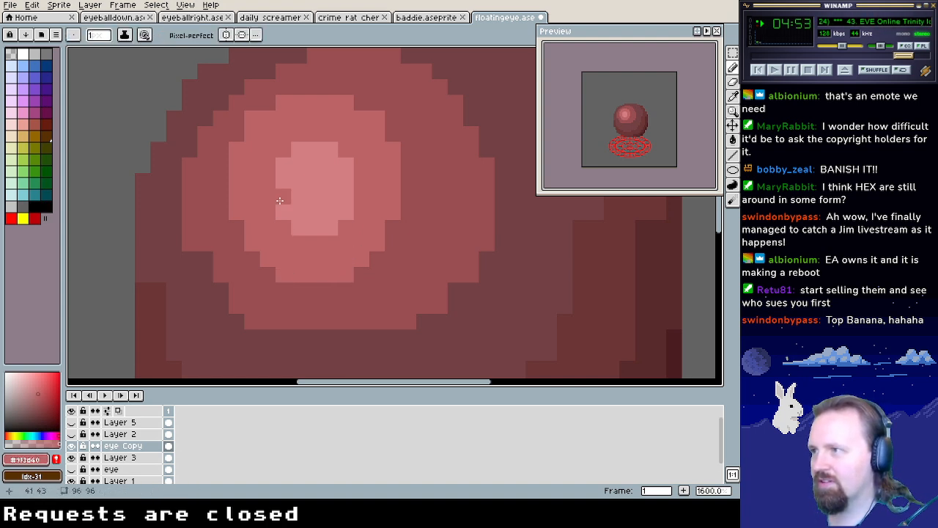
left_click_drag(384, 109, 390, 128)
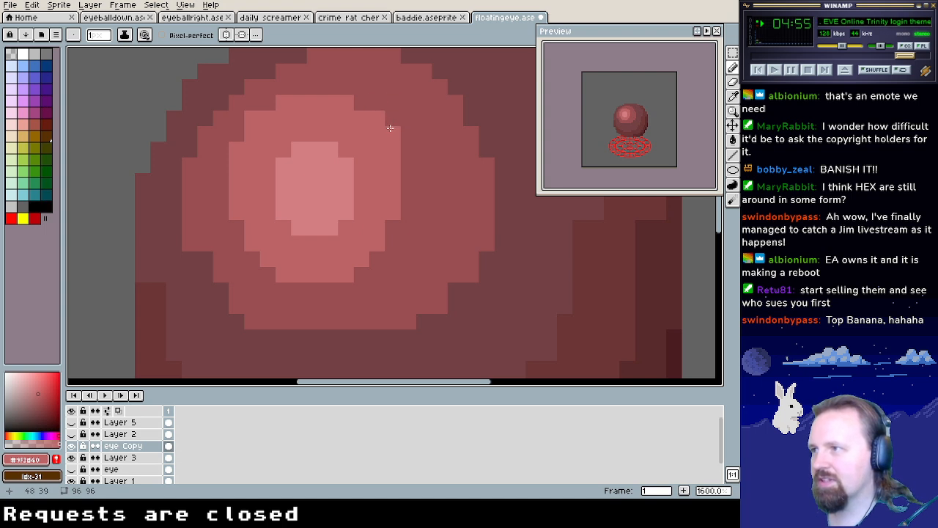
left_click(268, 99, "alt")
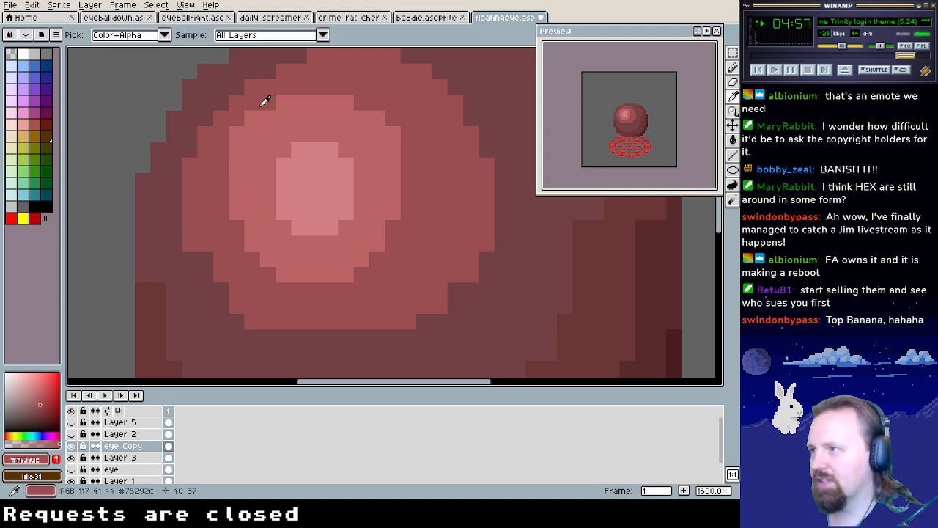
left_click(236, 134)
left_click(237, 149)
left_click(284, 102)
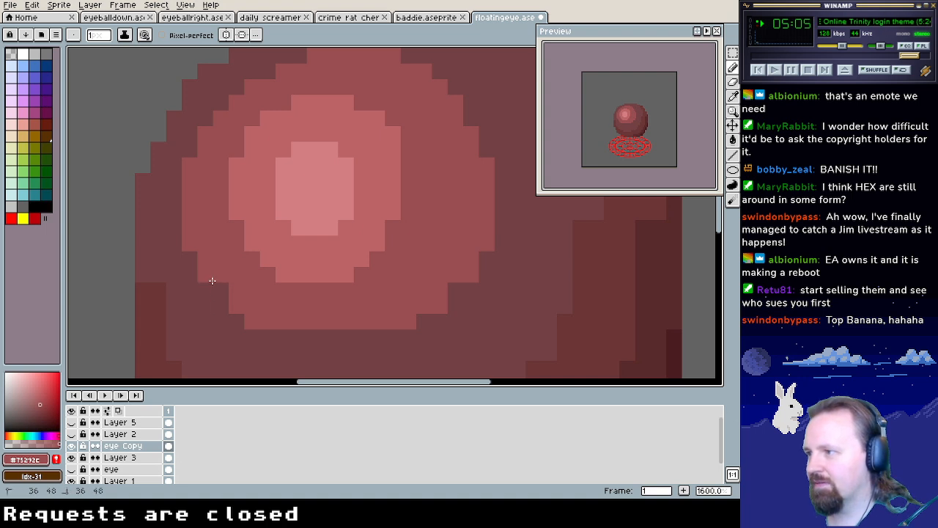
Tidy the mid-red band's lower-left corner and thin the shadow along the sphere's left edge with #4b2022
left_click(252, 322)
left_click(519, 212, "alt")
mouse_move(413, 315)
left_mouse_down()
mouse_move(413, 232)
mouse_move(350, 165)
mouse_move(325, 322)
mouse_move(294, 142)
mouse_move(236, 121)
mouse_move(236, 169)
left_mouse_up()
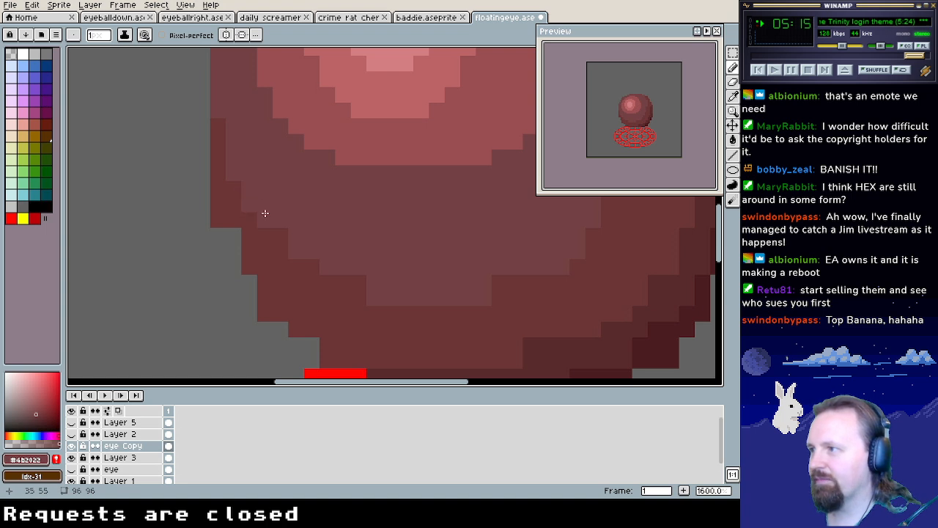
Fill in the steps of the sphere's lower-left outline with the sampled shadow red #431719
left_click(232, 224, "alt")
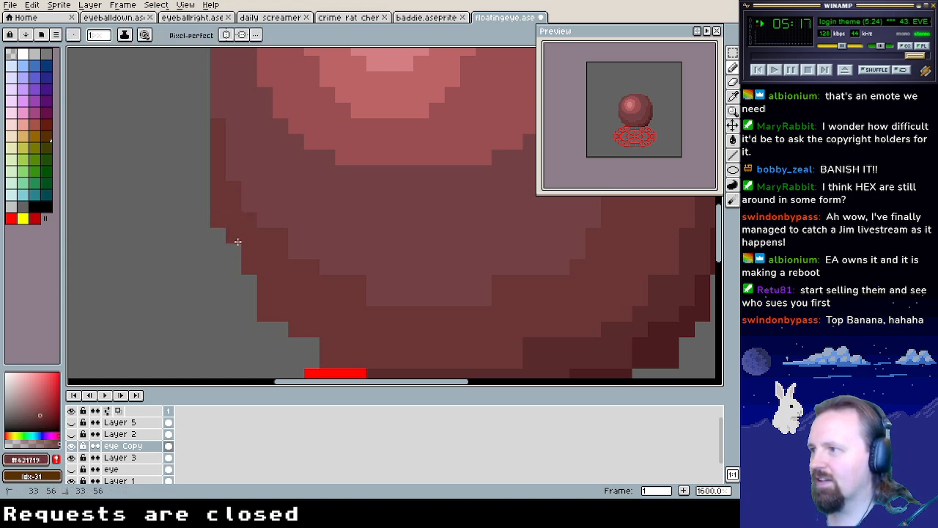
left_click_drag(315, 319, 198, 282)
left_click(168, 294)
left_click(163, 307)
left_click(166, 292)
left_click(179, 323)
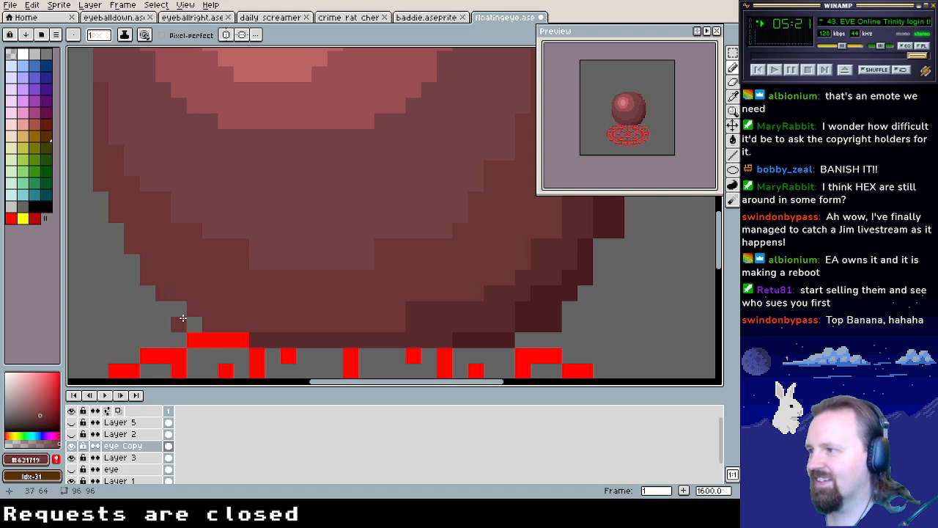
left_click_drag(242, 269, 334, 300)
Smooth the lower-left boundary between the sphere's body tone and its shadow band using #4b2022 and #431719
key("alt")
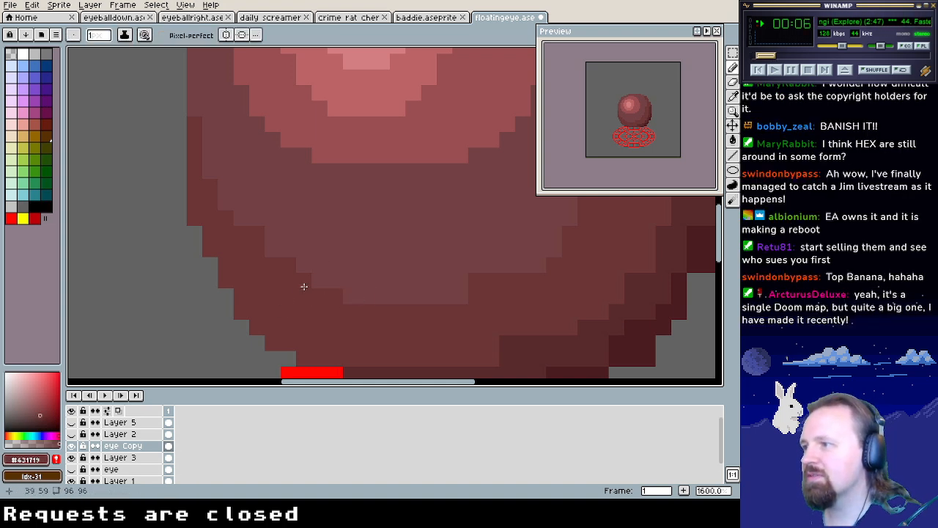
left_click(270, 255, "alt")
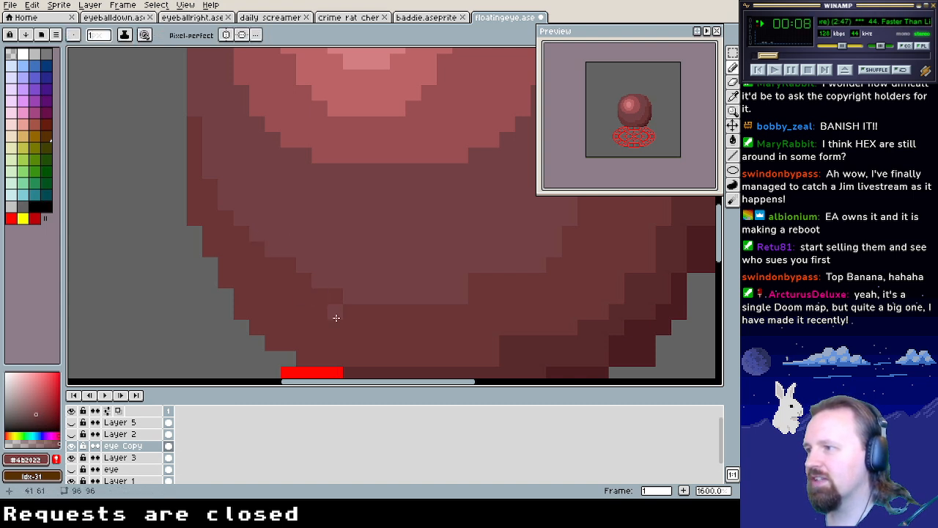
left_click_drag(335, 325, 284, 298)
left_click(262, 259, "alt")
left_click(299, 269)
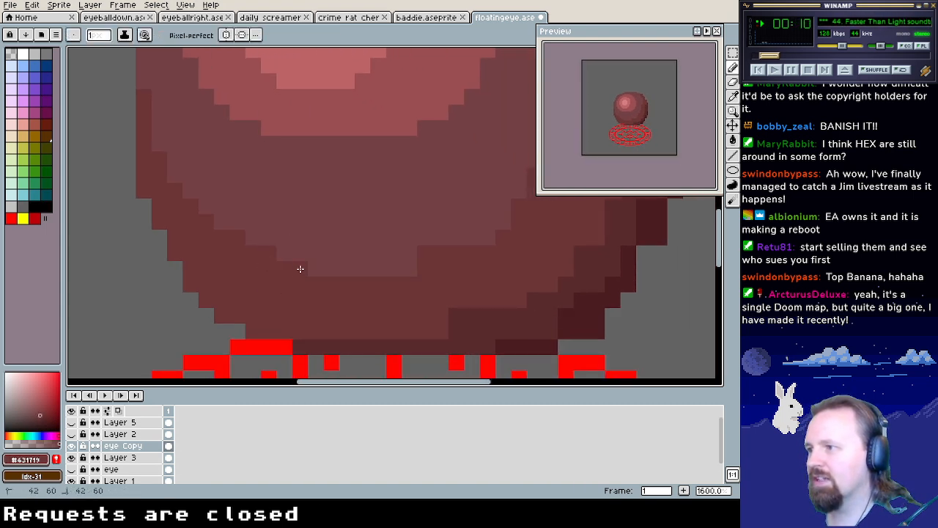
Smooth the lower-right boundary of the sphere's body tone against the shadow with #4b2022 pixels
left_click_drag(435, 256, 280, 269)
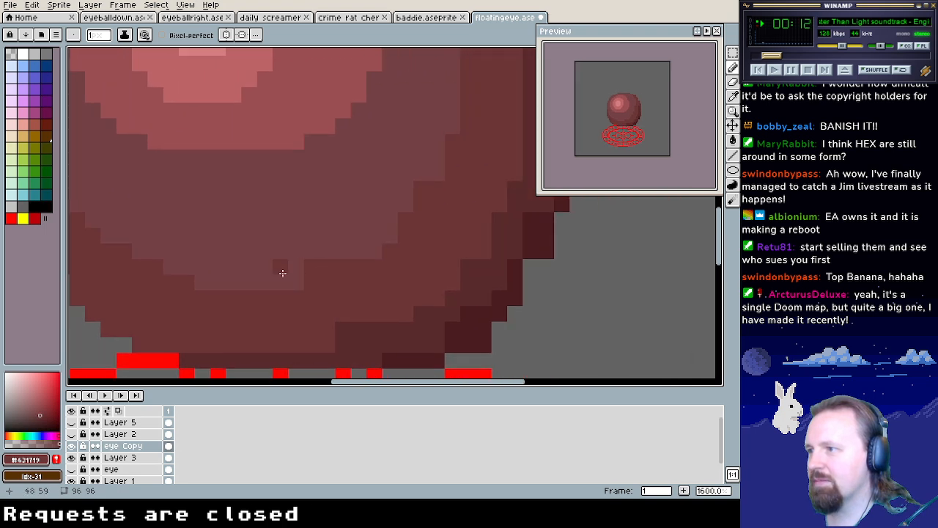
left_click(308, 266, "alt")
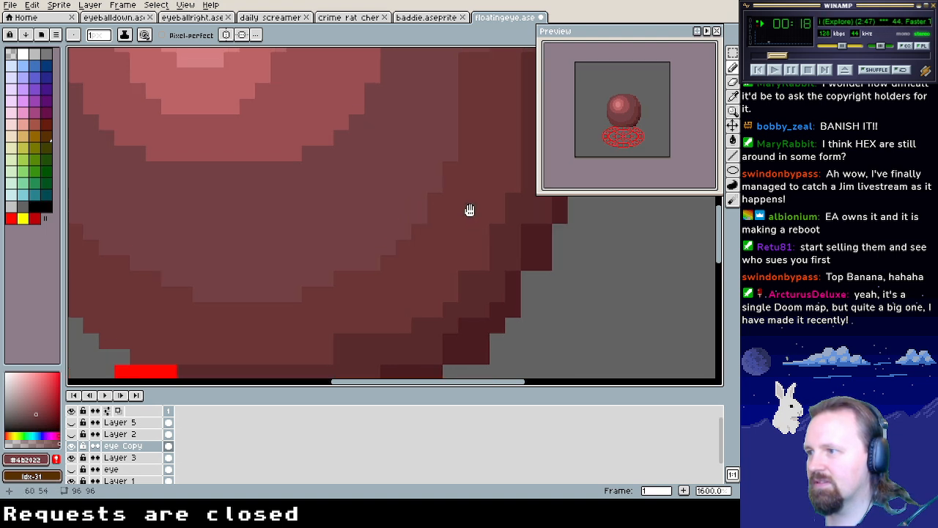
scroll(454, 256, "up", 1)
scroll(442, 308, "down", 1)
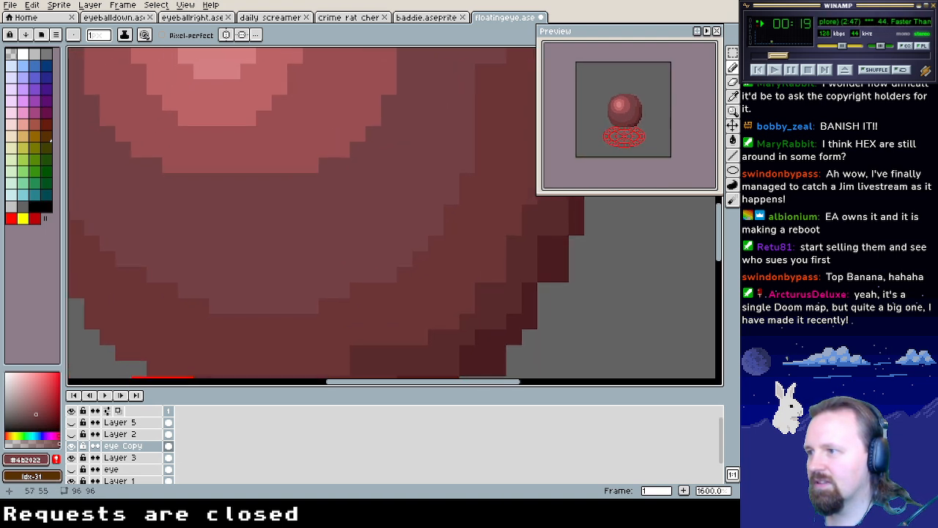
Reshape the right-hand boundary between body tone and shadow into an even curve using #431719 and #4b2022
left_click(353, 310, "alt")
scroll(372, 247, "up", 1)
scroll(352, 289, "down", 1)
scroll(352, 289, "up", 2)
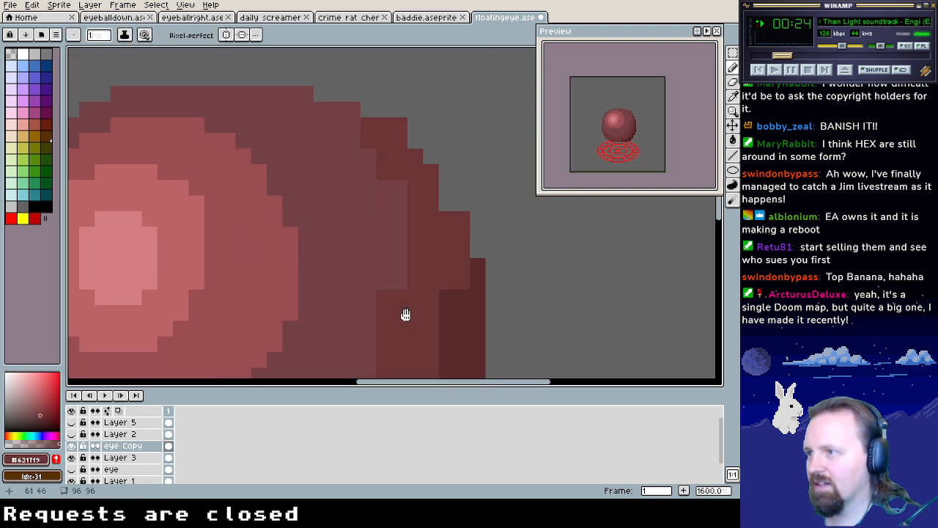
left_click_drag(402, 182, 401, 207)
left_click_drag(403, 282, 398, 200)
left_click(374, 250, "alt")
left_click_drag(384, 290, 384, 351)
scroll(384, 351, "up", 1)
scroll(447, 197, "down", 1)
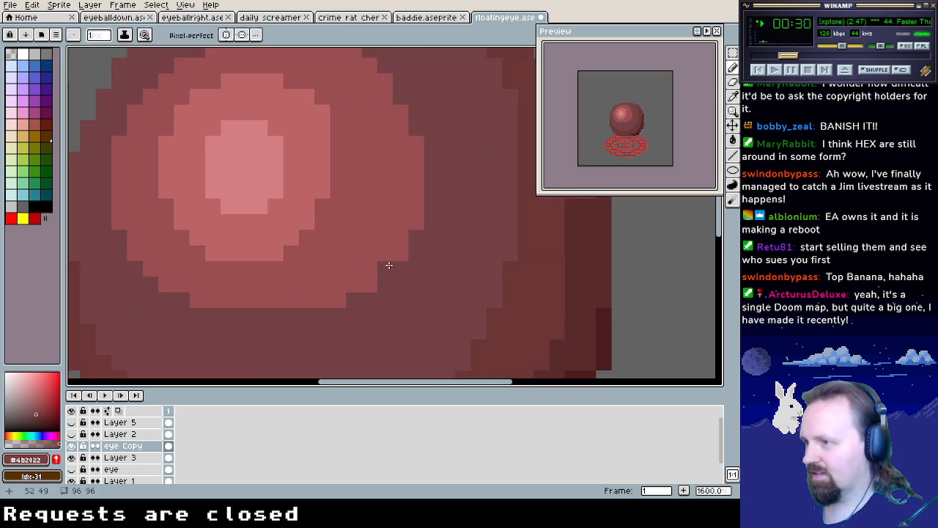
Widen the lighter ring around the highlight on its right side with pixels in the sampled #9f3d40
scroll(391, 271, "up", 2)
scroll(395, 272, "up", 3)
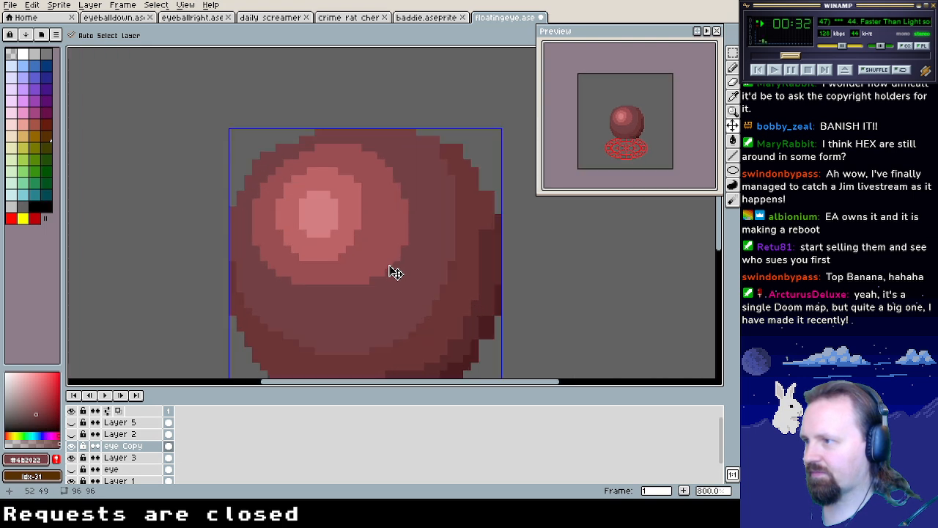
scroll(395, 272, "down", 1)
scroll(395, 272, "up", 3)
scroll(388, 264, "down", 1)
key("b")
left_click(348, 196, "alt")
left_click(338, 196, "alt")
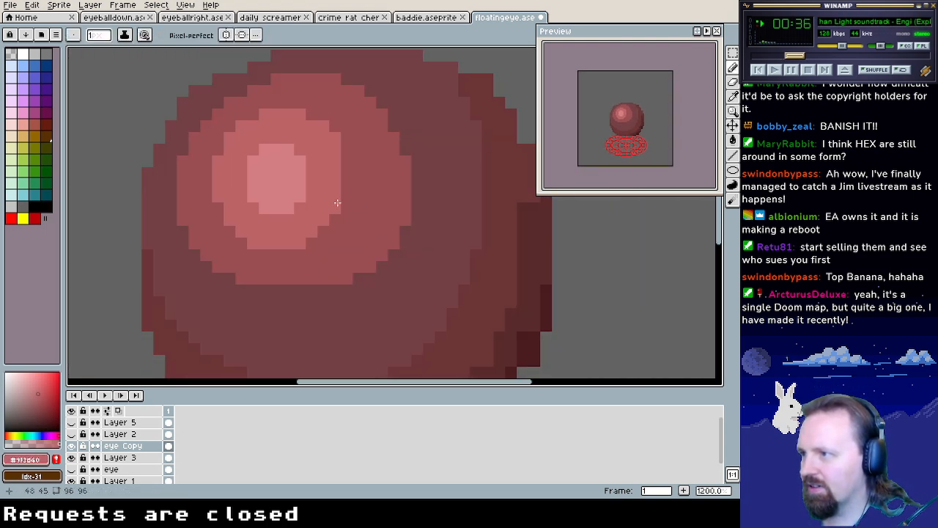
left_click(323, 232)
left_click_drag(346, 156, 347, 202)
Extend the innermost highlight to the right and fill out its right-hand corners with #c0565a
left_click(359, 134, "alt")
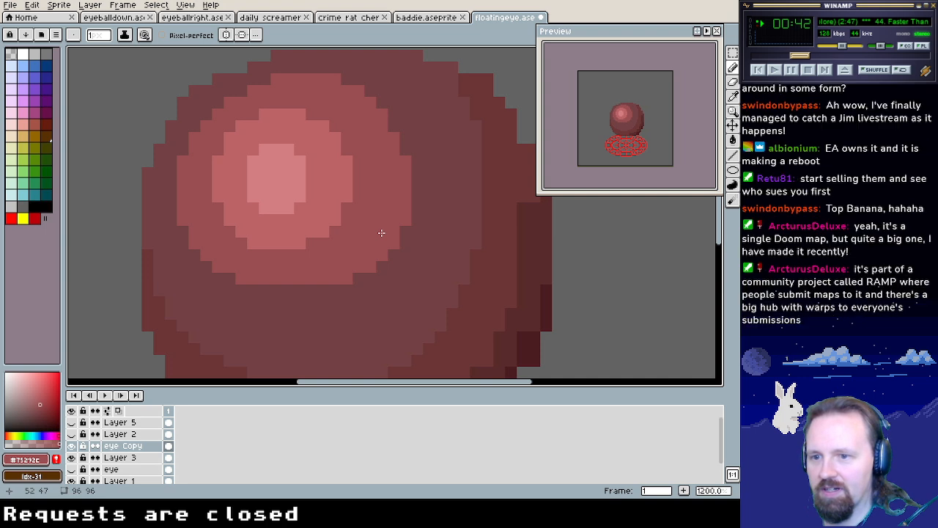
left_click(300, 167, "alt")
left_click_drag(301, 167, 311, 201)
left_click(311, 161)
left_click(300, 208)
left_click(300, 150)
left_click_drag(384, 189, 370, 195)
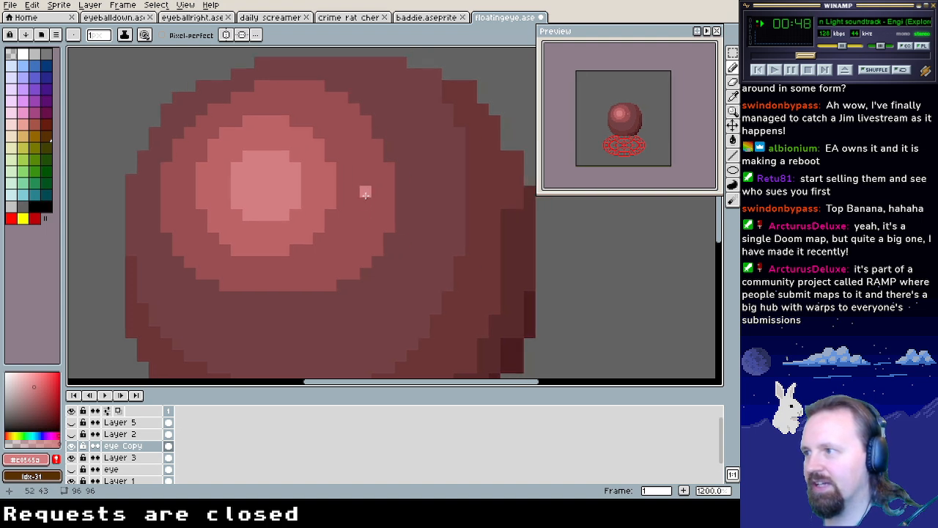
Add a pixel row beneath the mid-red band with #75292c and touch up its lower-right edge
left_click(354, 211, "alt")
left_click_drag(345, 234, 392, 165)
left_click_drag(266, 222, 352, 221)
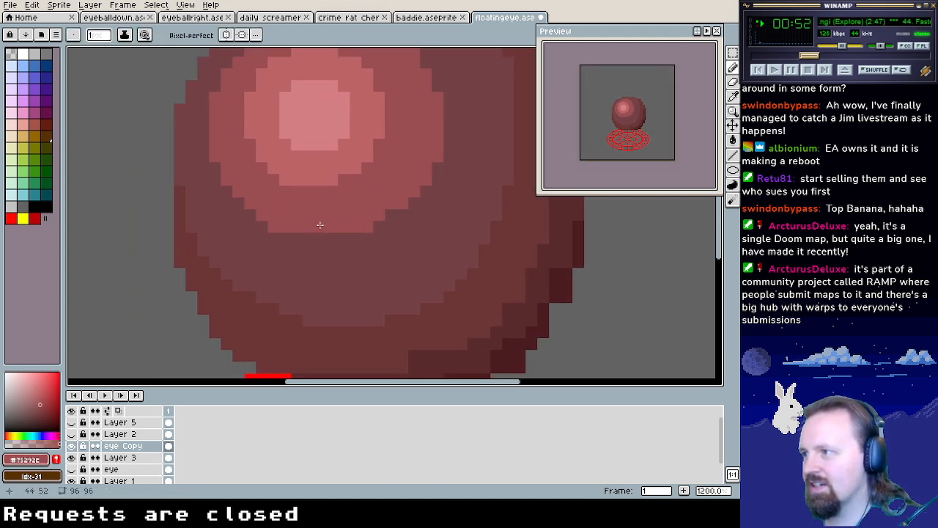
left_click(231, 203, "alt")
left_click(363, 208)
left_click(365, 209, "alt")
left_click(392, 216)
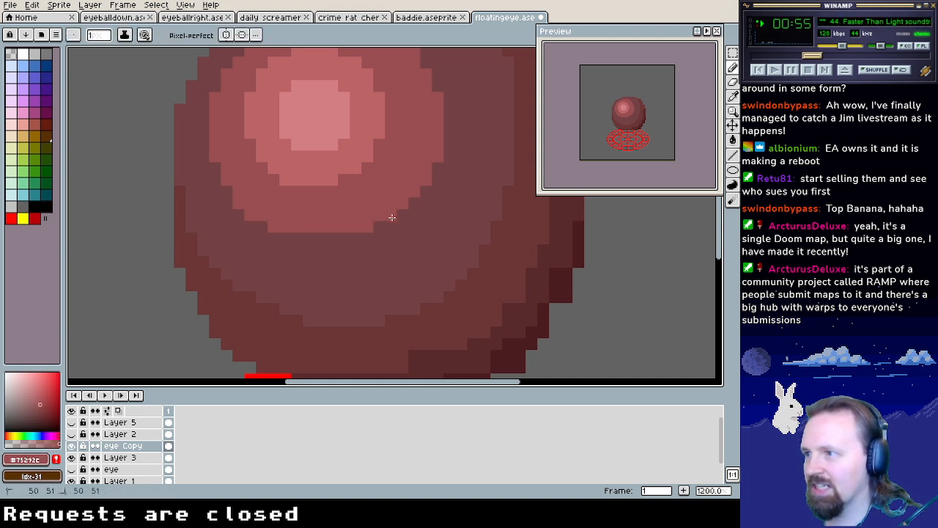
Smooth the boundary between body tone and shadow at the eyeball's upper right with the sampled #431719
left_click_drag(453, 145, 412, 227)
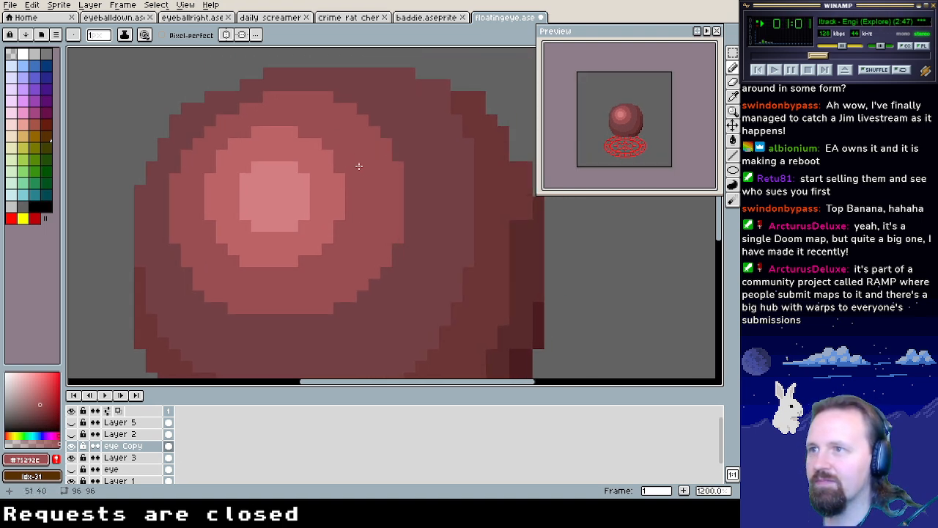
left_click_drag(356, 182, 310, 167)
scroll(358, 151, "up", 2)
left_click(379, 105, "alt")
left_click(354, 142, "alt")
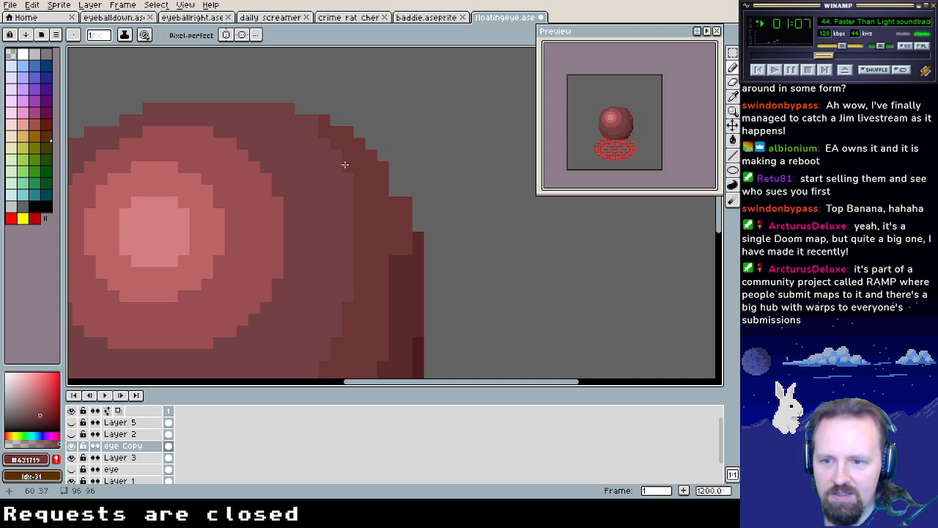
left_click_drag(381, 213, 392, 165)
left_click_drag(402, 202, 423, 206)
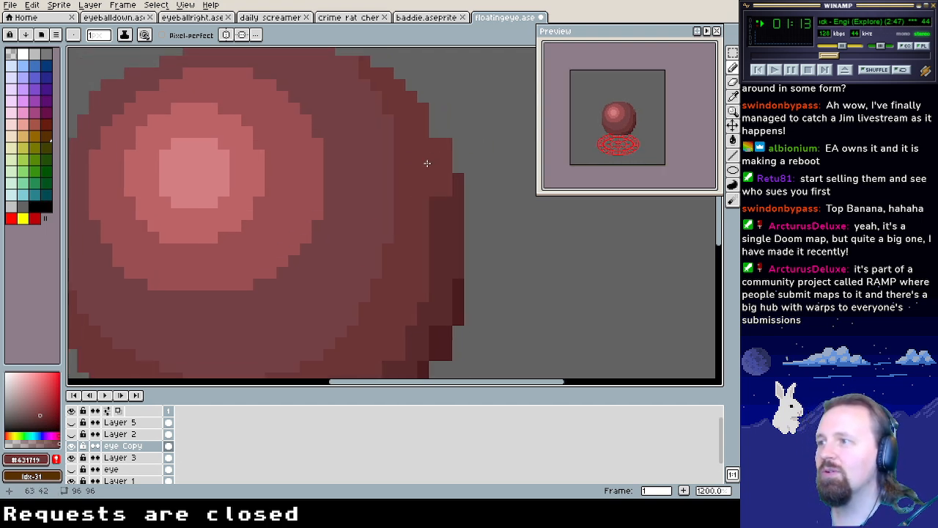
mouse_move(442, 142)
left_mouse_down()
mouse_move(446, 196)
mouse_move(421, 213)
mouse_move(403, 183)
mouse_move(416, 255)
mouse_move(425, 125)
left_mouse_up()
Reshape the dark shadow band along the eyeball's lower-right side into an even curve using #321011
left_click(446, 218, "alt")
mouse_move(451, 246)
left_mouse_down()
mouse_move(447, 281)
mouse_move(460, 267)
mouse_move(451, 246)
mouse_move(463, 221)
mouse_move(447, 268)
mouse_move(433, 244)
mouse_move(405, 257)
mouse_move(406, 231)
left_mouse_up()
left_click(404, 253, "alt")
left_click_drag(390, 268, 378, 281)
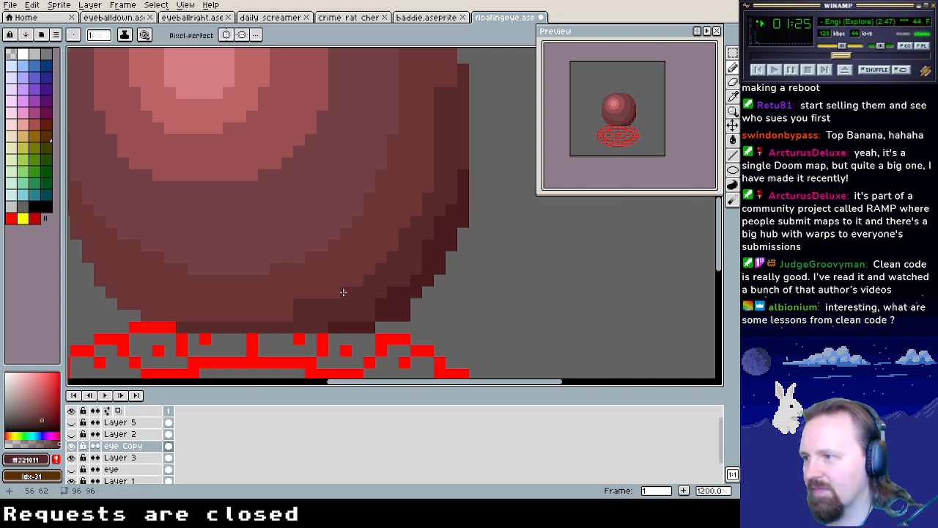
mouse_move(319, 311)
left_mouse_down()
mouse_move(389, 276)
mouse_move(333, 282)
left_mouse_up()
left_click(367, 278, "alt")
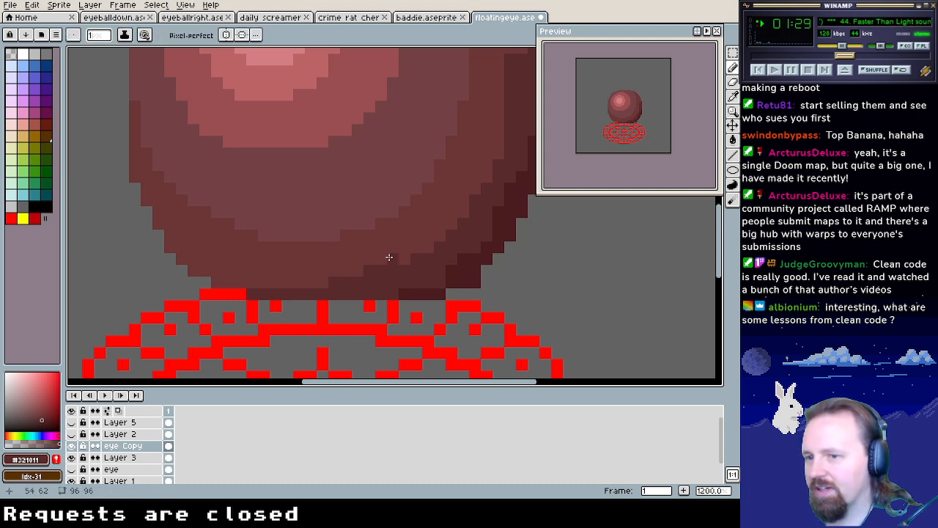
left_click_drag(387, 256, 345, 268)
Touch up the darkest shadow at the lower right with #26090a and trim the outline's corner using the background grey #3c3c3c
left_click(402, 292, "alt")
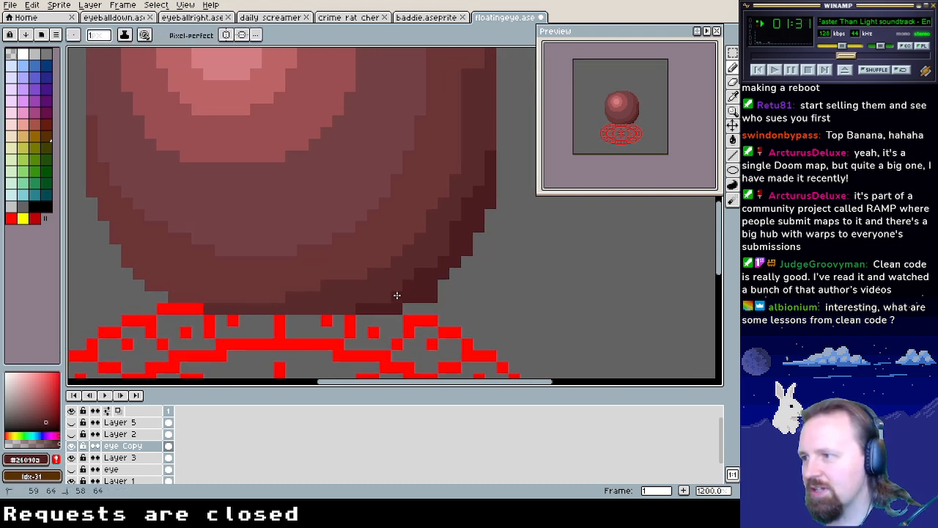
left_click_drag(355, 310, 395, 307)
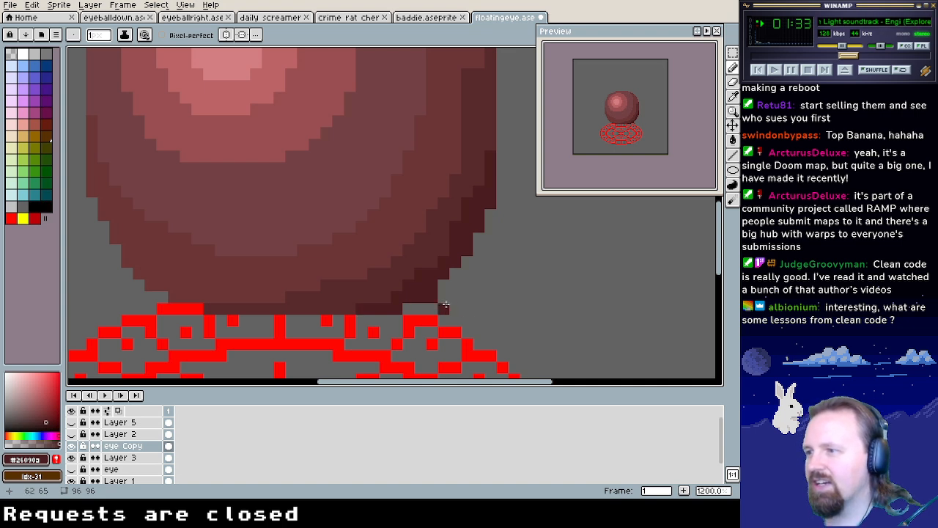
left_click(433, 308, "alt")
left_click(429, 294)
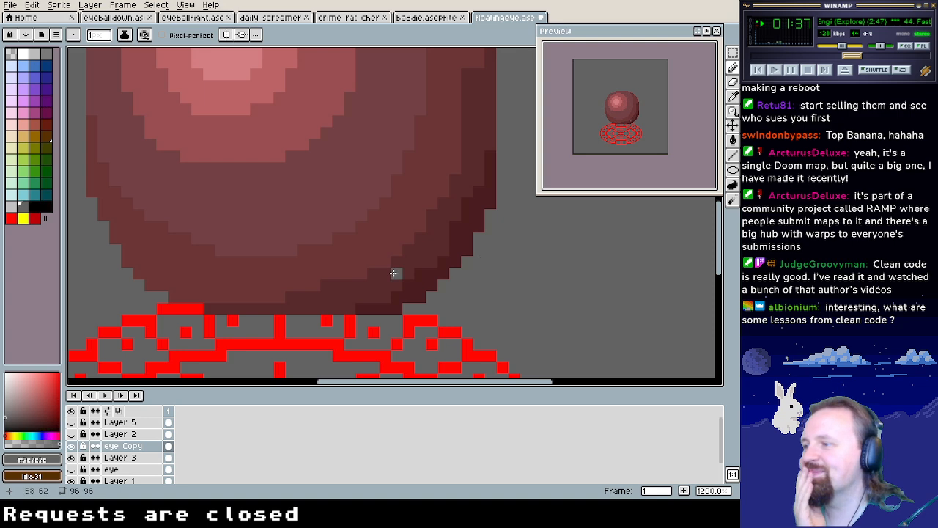
Round out the underside of the eyeball with an extra pixel row in the sampled #321011
left_click_drag(362, 282, 433, 251)
left_click(326, 271, "alt")
left_click_drag(306, 290, 411, 289)
left_click(526, 269)
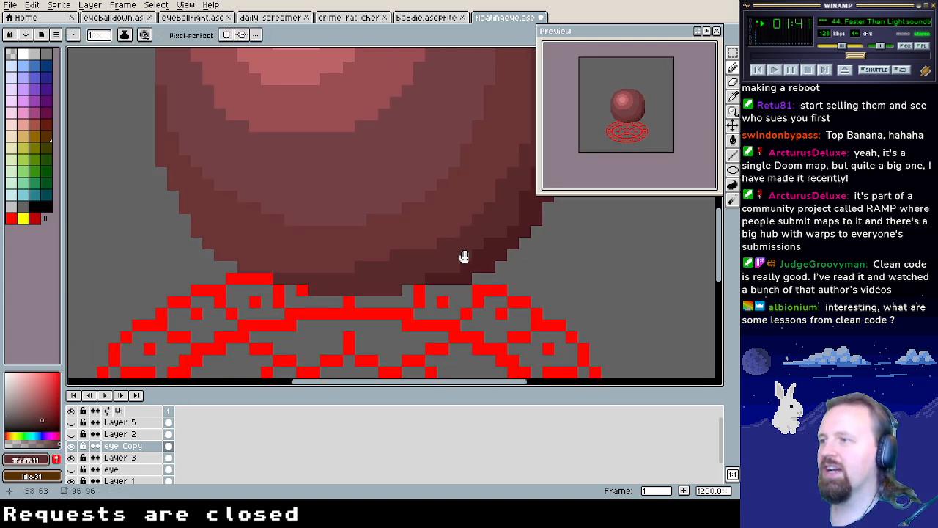
Examine the eyeball's outline and shading bands at different zoom levels, sampling its shadow and mid-red tones for comparison
scroll(465, 253, "up", 3)
scroll(410, 230, "down", 3)
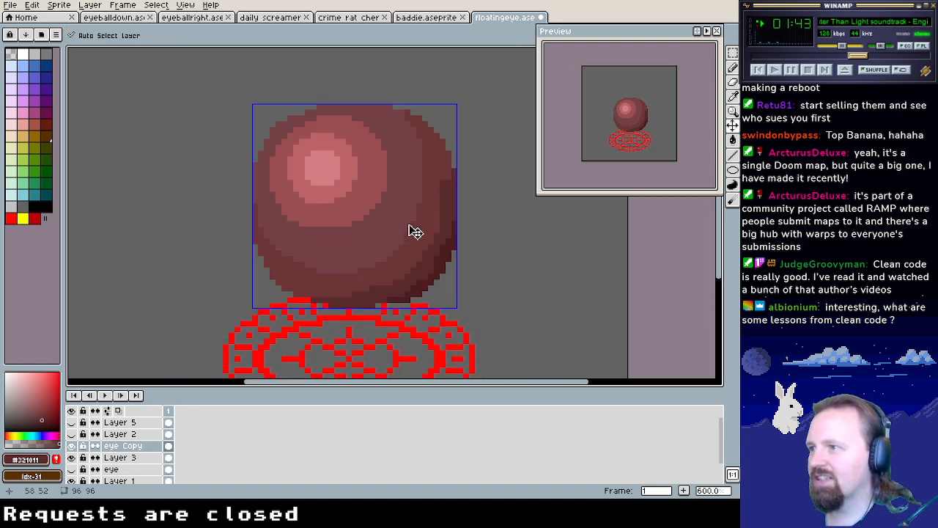
scroll(396, 221, "up", 6)
scroll(400, 224, "down", 8)
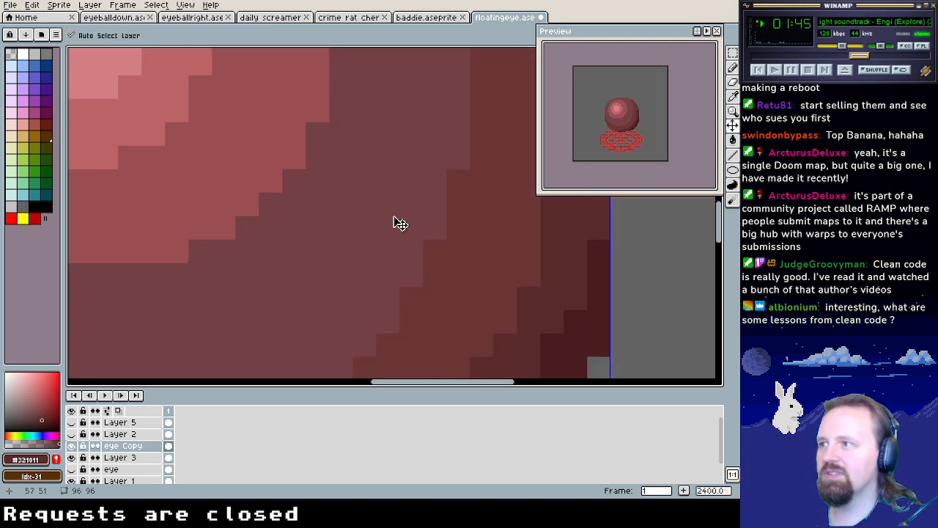
key("b")
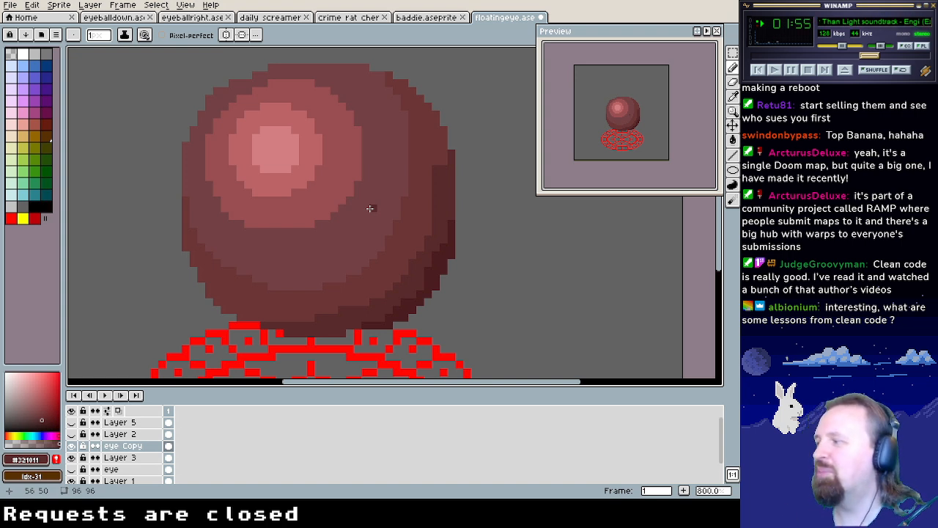
left_click(438, 170, "alt")
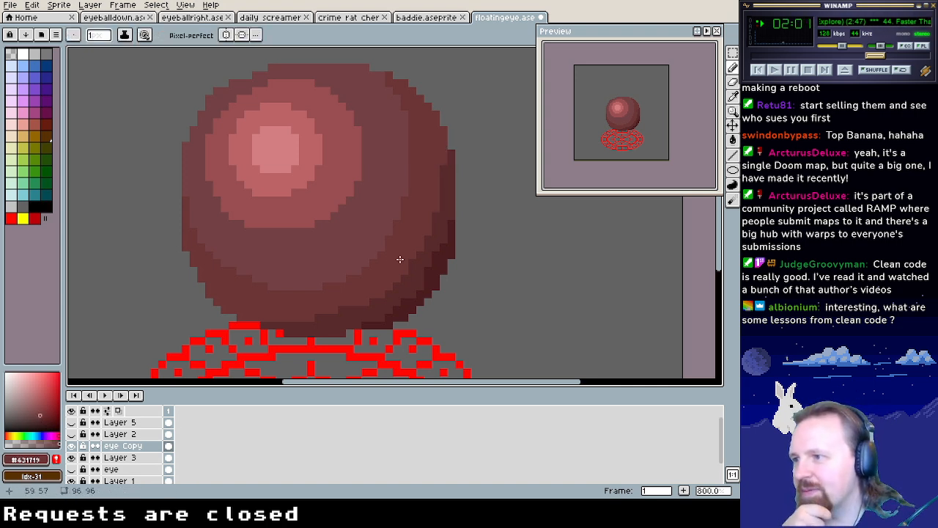
left_click(425, 273, "alt")
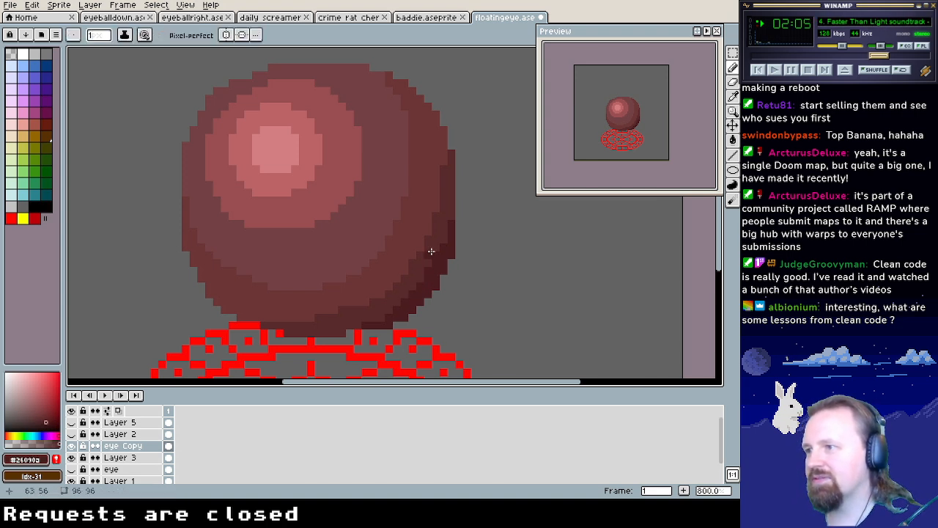
left_click(447, 211, "alt")
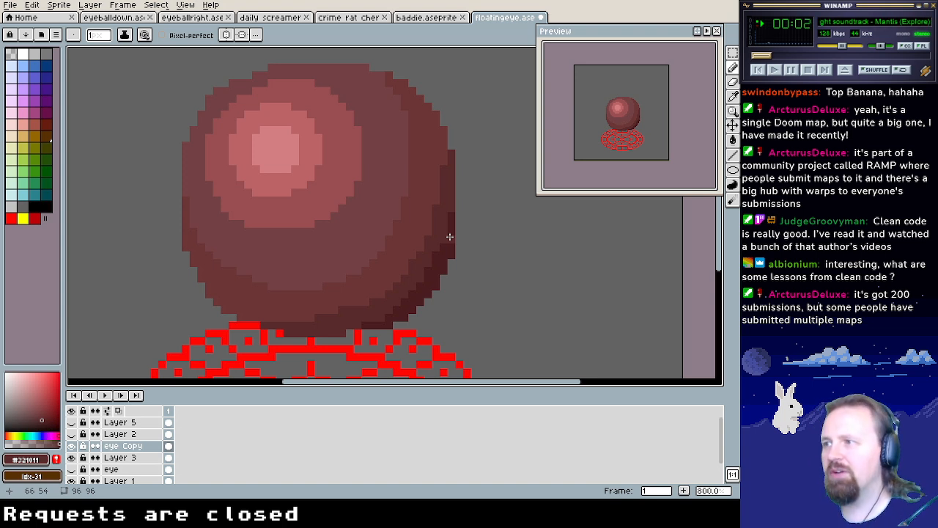
left_click(373, 190, "alt")
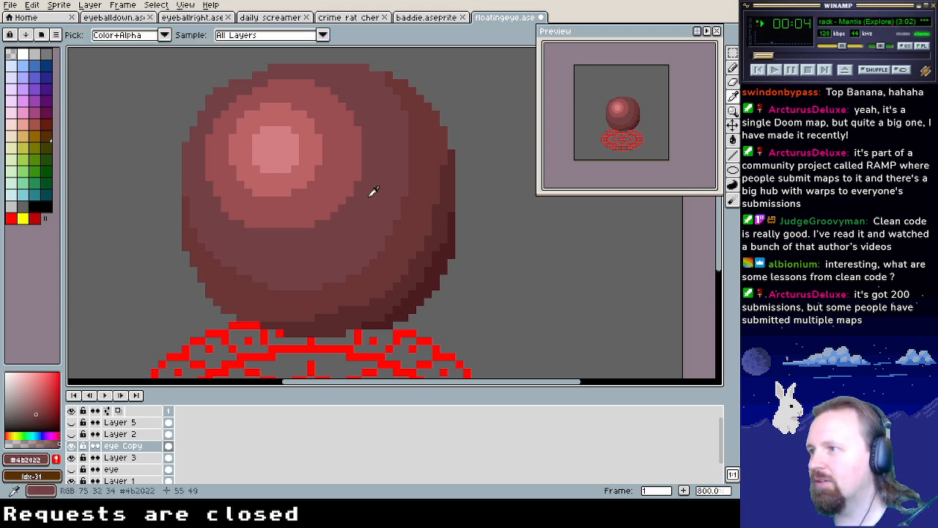
mouse_move(359, 207)
left_mouse_down()
mouse_move(408, 278)
mouse_move(376, 250)
left_mouse_up()
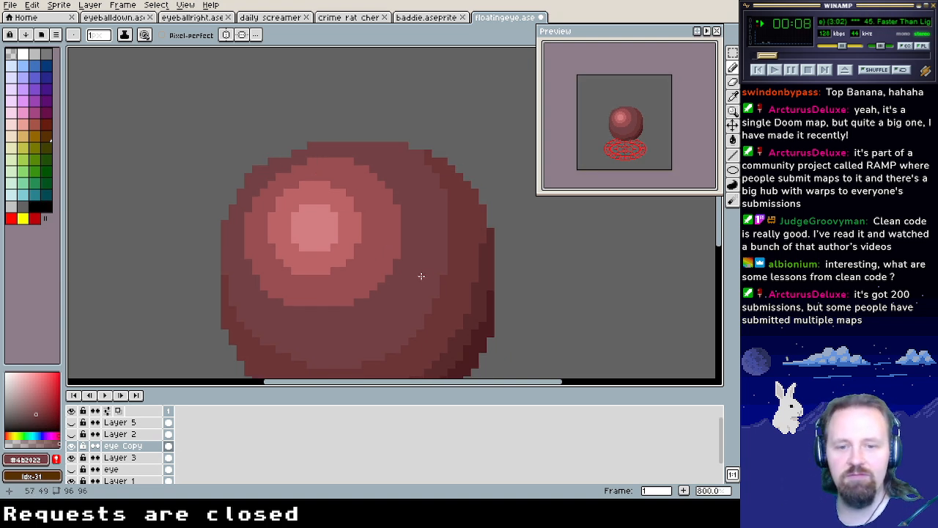
left_click_drag(394, 281, 423, 250)
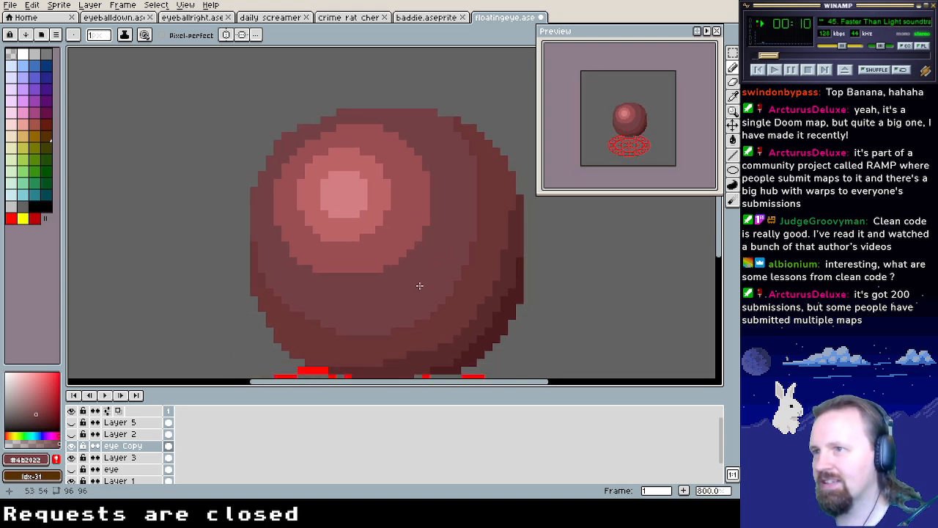
scroll(411, 247, "up", 1)
scroll(393, 260, "down", 1)
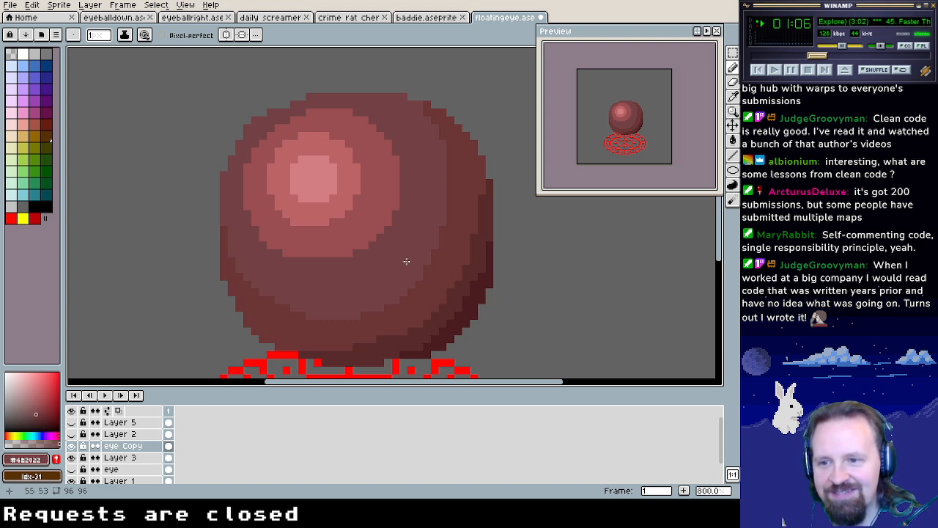
mouse_move(398, 234)
left_mouse_down()
mouse_move(409, 254)
mouse_move(426, 247)
mouse_move(411, 229)
mouse_move(425, 195)
mouse_move(388, 238)
left_mouse_up()
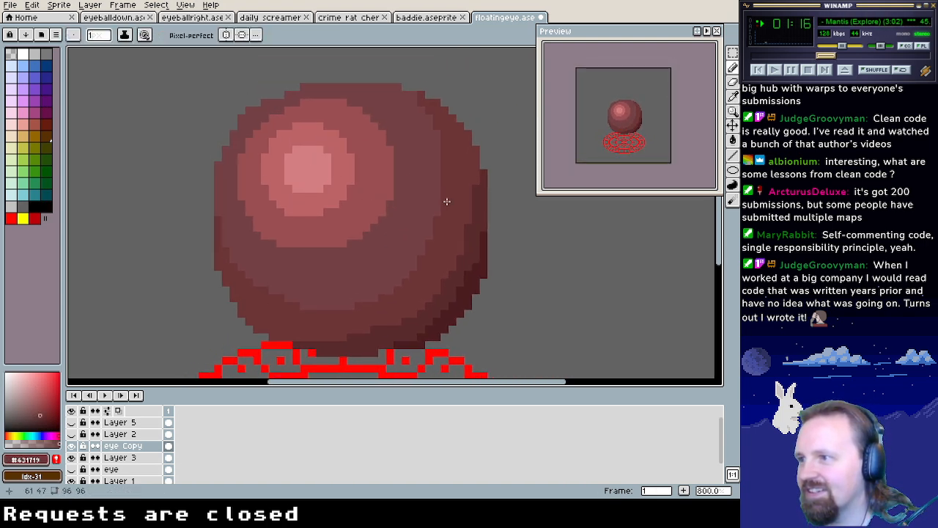
left_click(473, 208, "alt")
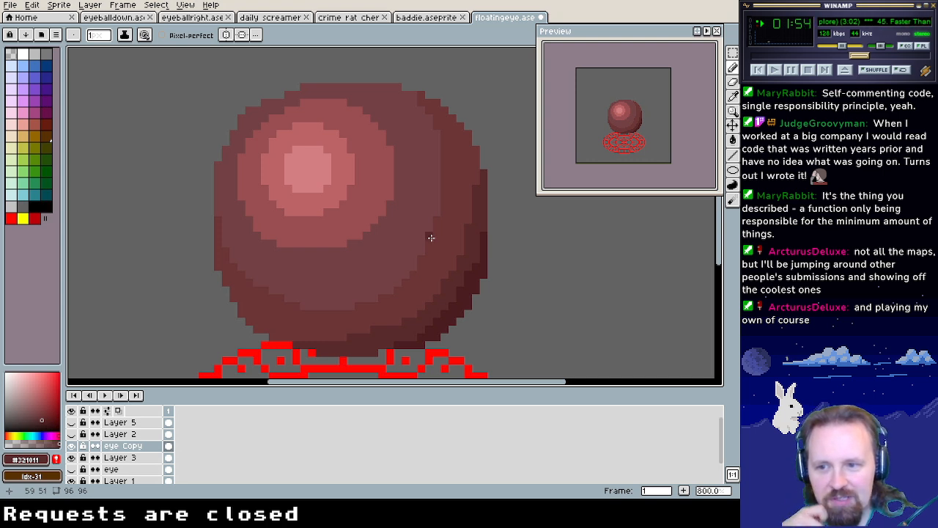
mouse_move(430, 240)
left_mouse_down()
mouse_move(417, 241)
mouse_move(427, 247)
mouse_move(429, 235)
left_mouse_up()
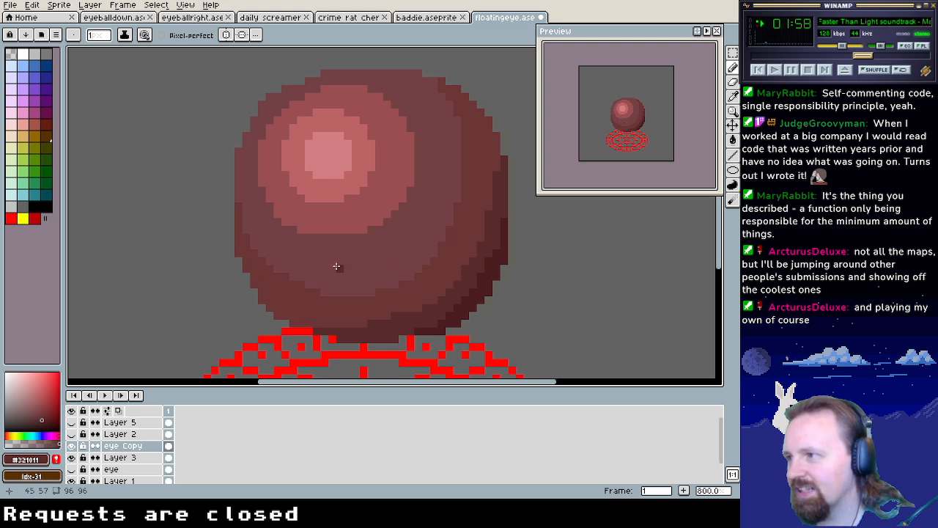
left_click_drag(337, 268, 344, 276)
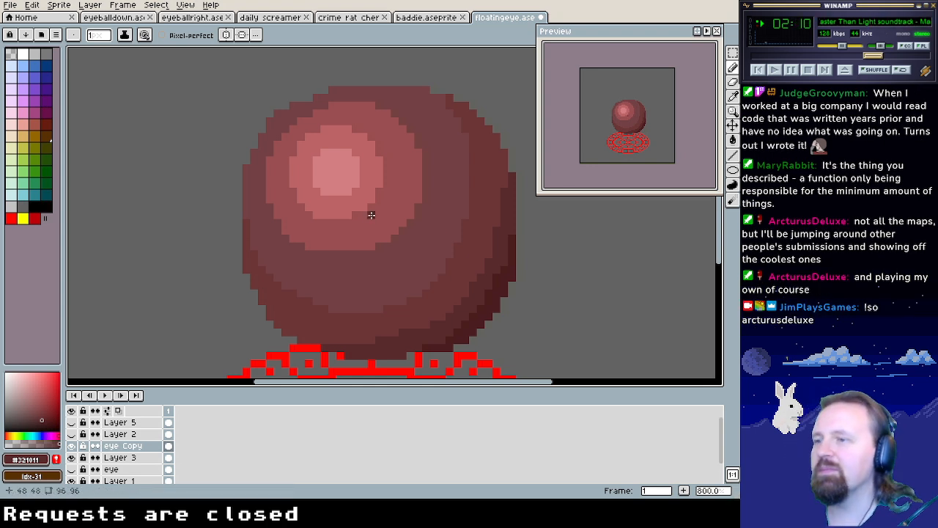
scroll(408, 245, "up", 2)
scroll(381, 263, "right", 3)
scroll(360, 251, "down", 2)
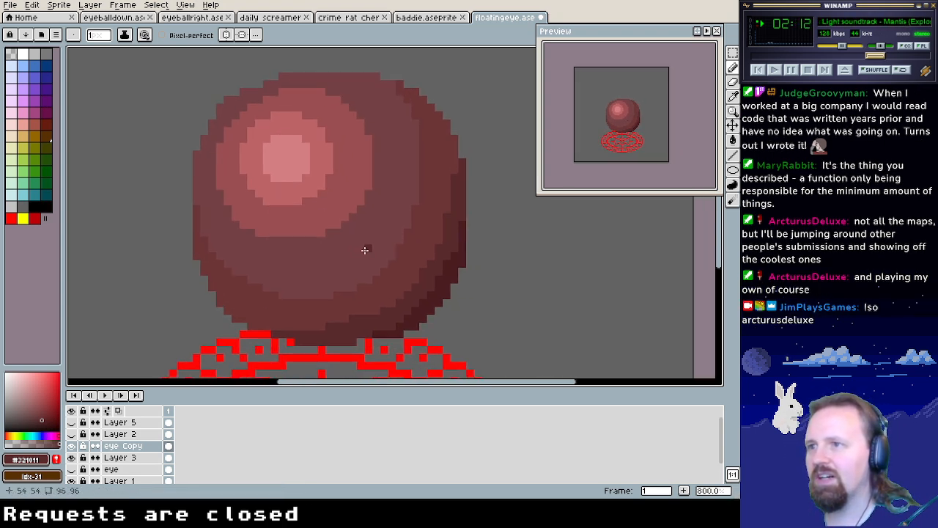
left_click(313, 226, "alt")
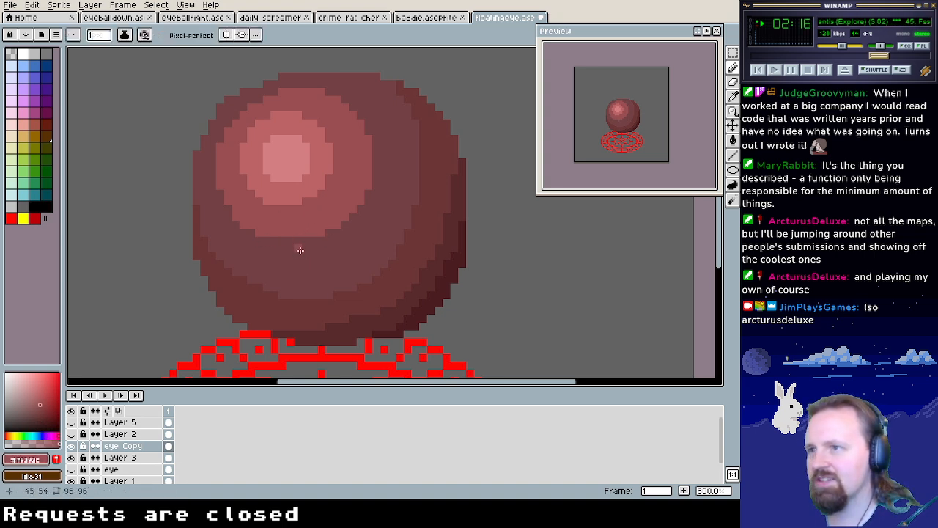
scroll(357, 250, "up", 2)
scroll(357, 250, "left", 1)
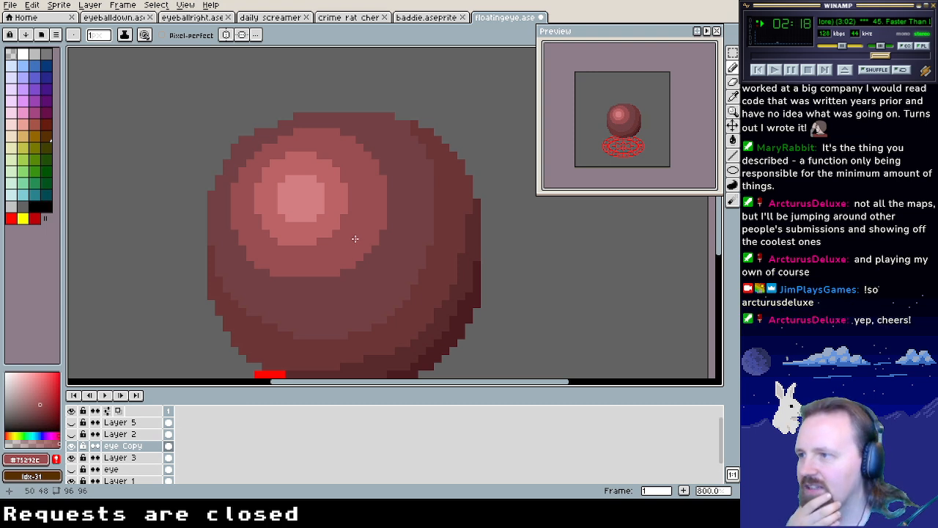
scroll(337, 205, "down", 2)
scroll(338, 206, "left", 1)
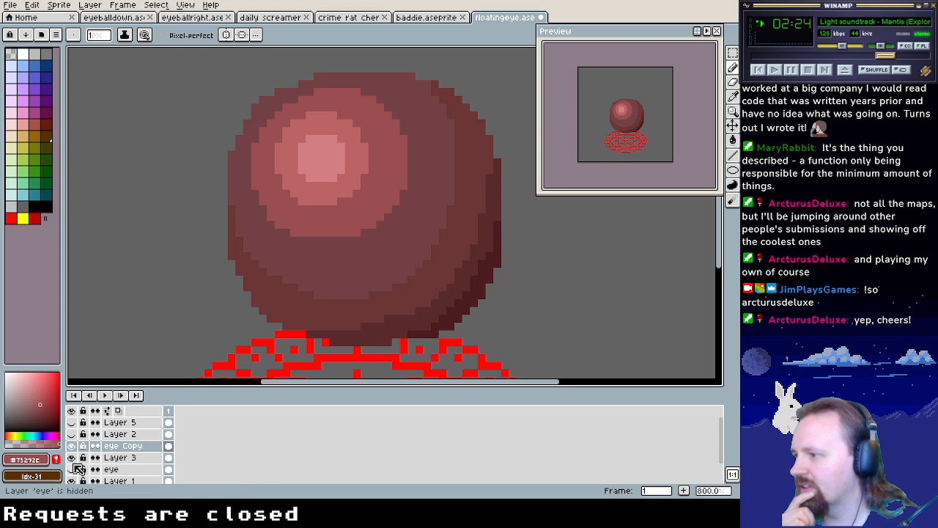
right_click(125, 457)
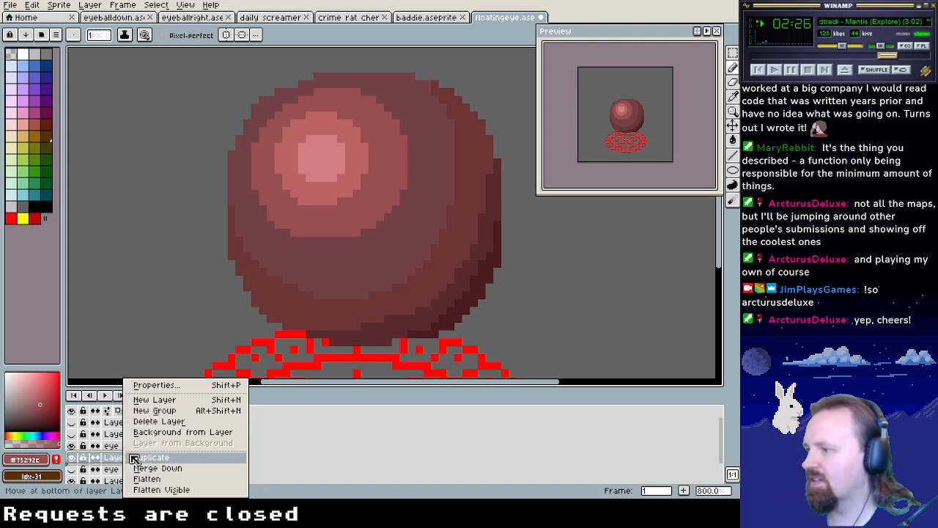
left_click(152, 456)
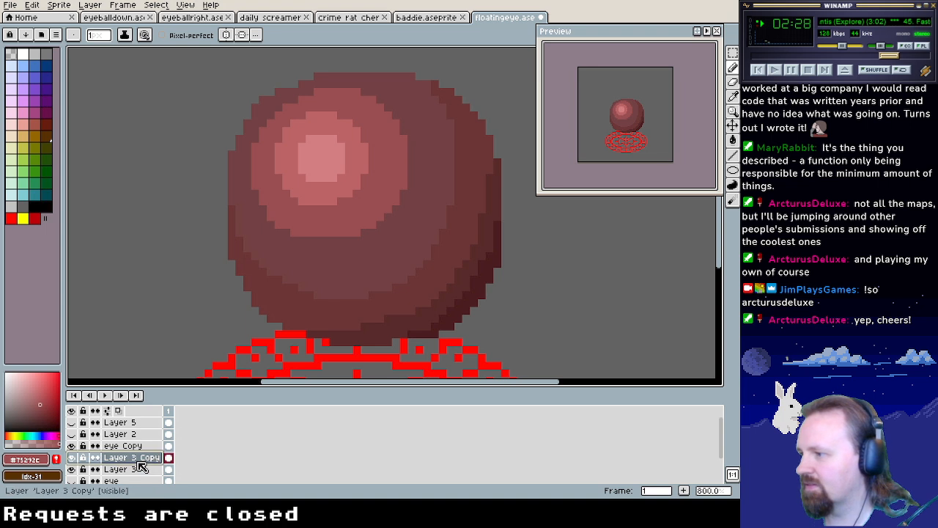
left_click_drag(133, 464, 142, 446)
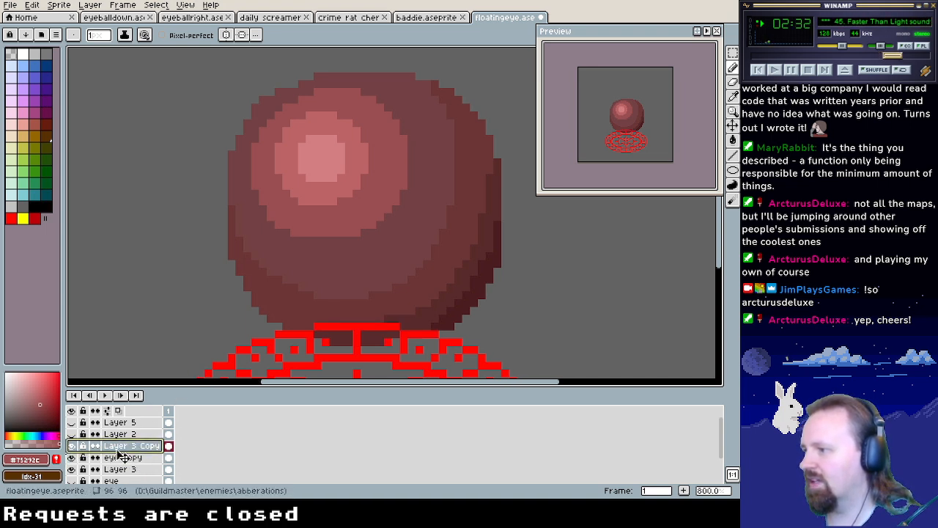
right_click(137, 451)
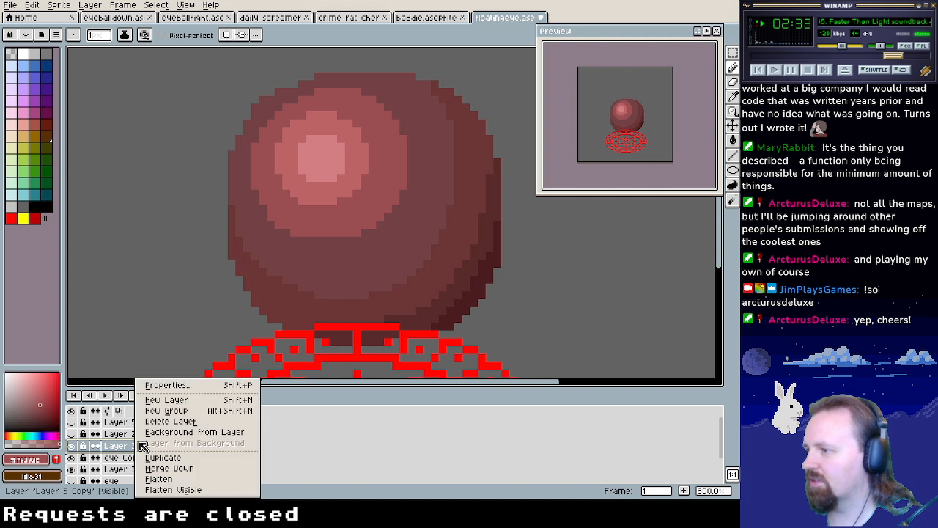
left_click(180, 422)
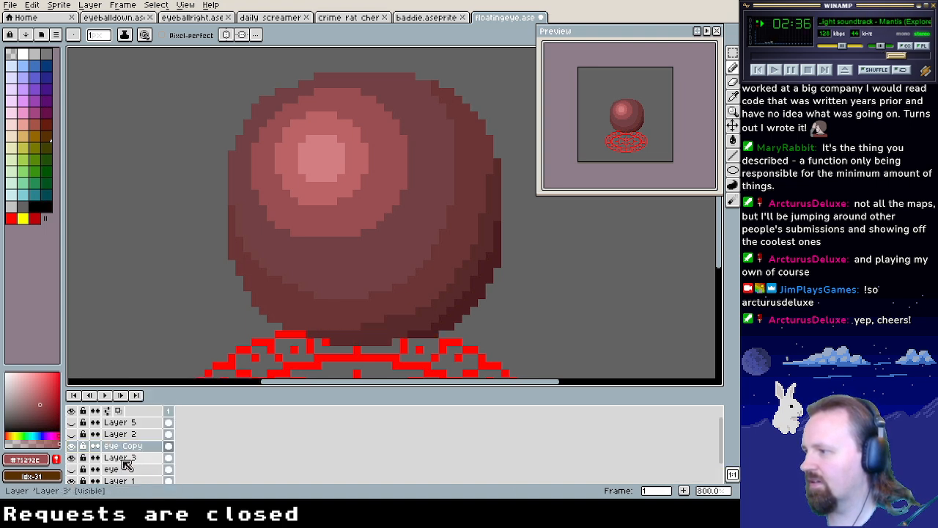
Duplicate Layer 3 with the magic circle and place the copy directly above the eye Copy layer
left_click(127, 459)
right_click(127, 460)
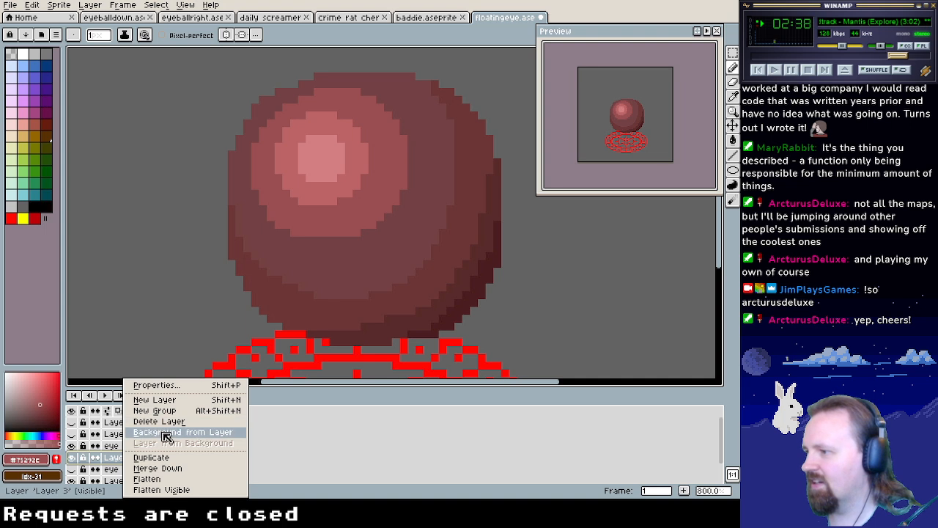
left_click(167, 457)
right_click(128, 459)
left_click(115, 461)
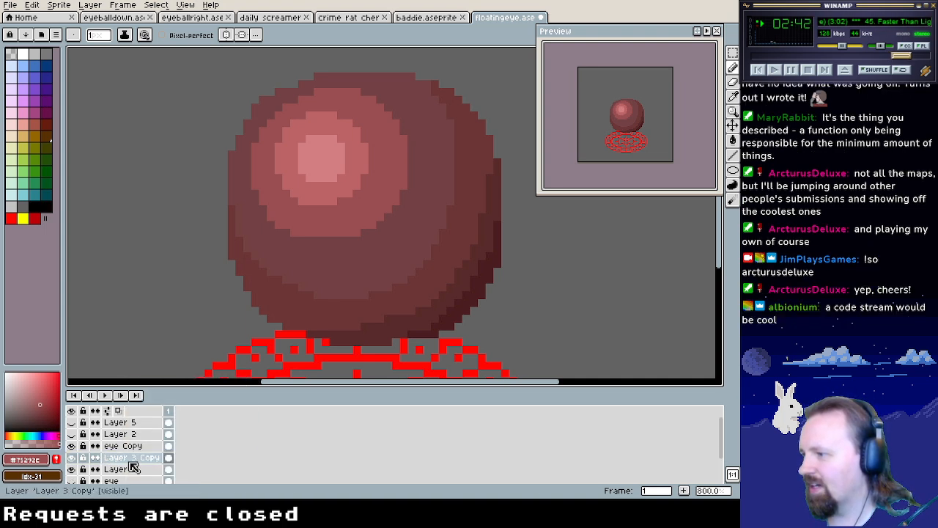
left_click(132, 449)
left_click_drag(135, 458, 137, 446)
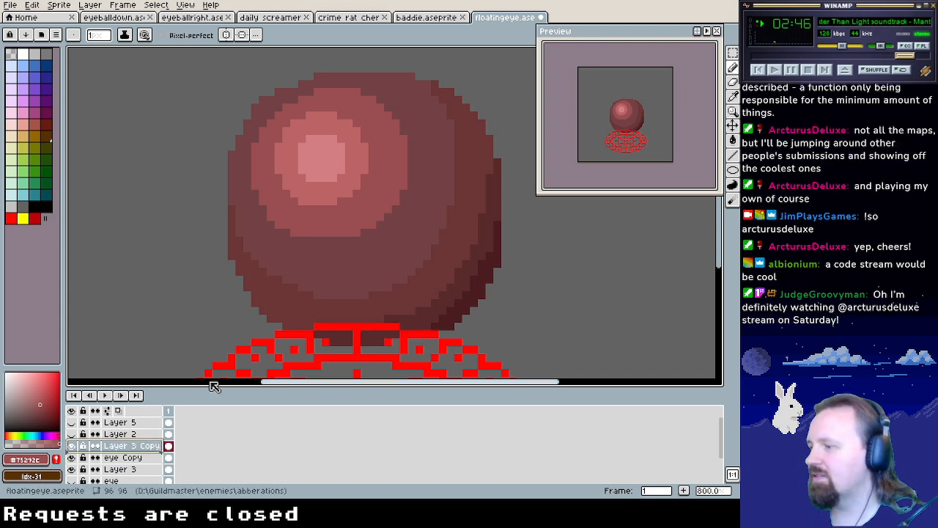
Undo the duplication and reordering of the magic circle layer and rename Layer 3 to "runes"
key("ctrl+z")
key("ctrl+z")
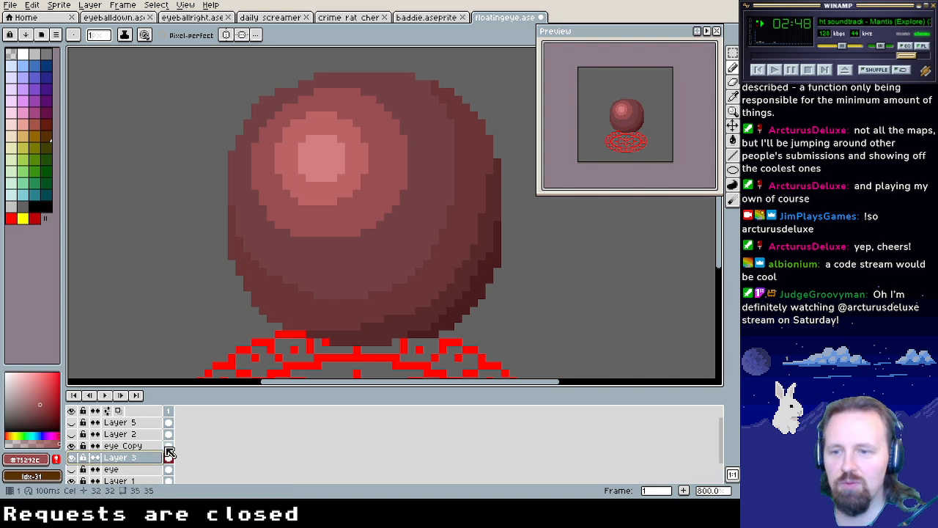
left_click(129, 447)
right_click(129, 458)
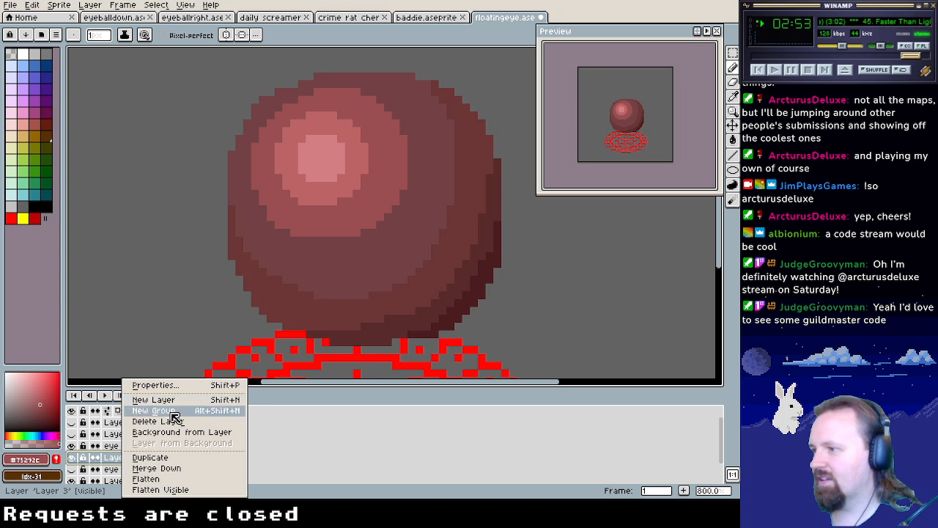
left_click(174, 390)
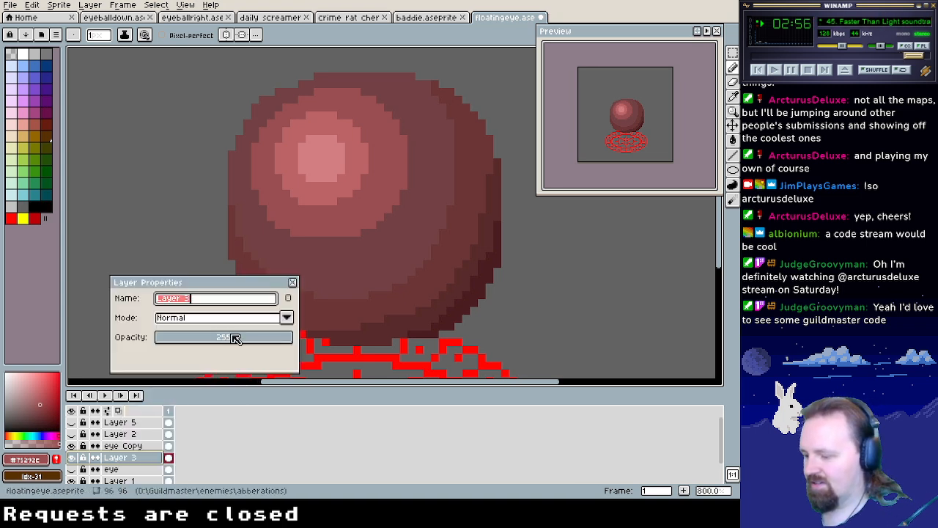
type("runes")
key("Return")
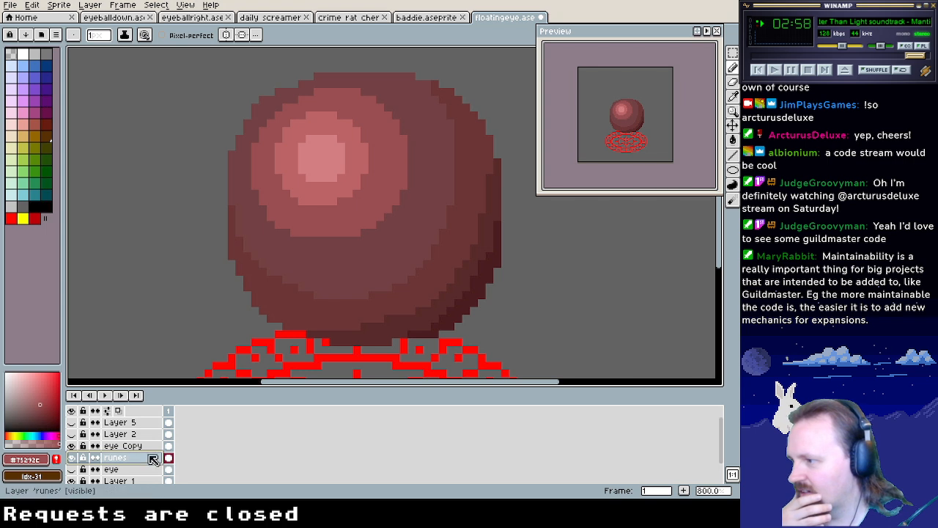
Make the original eye layer visible and rename the eye Copy layer to "ball large"
scroll(144, 458, "down", 1)
left_click(71, 457)
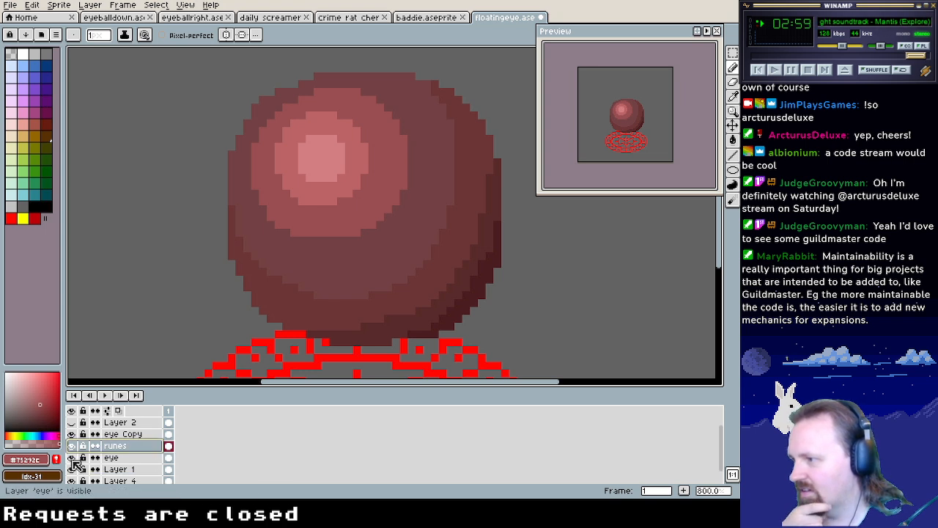
left_click(117, 434)
right_click(128, 434)
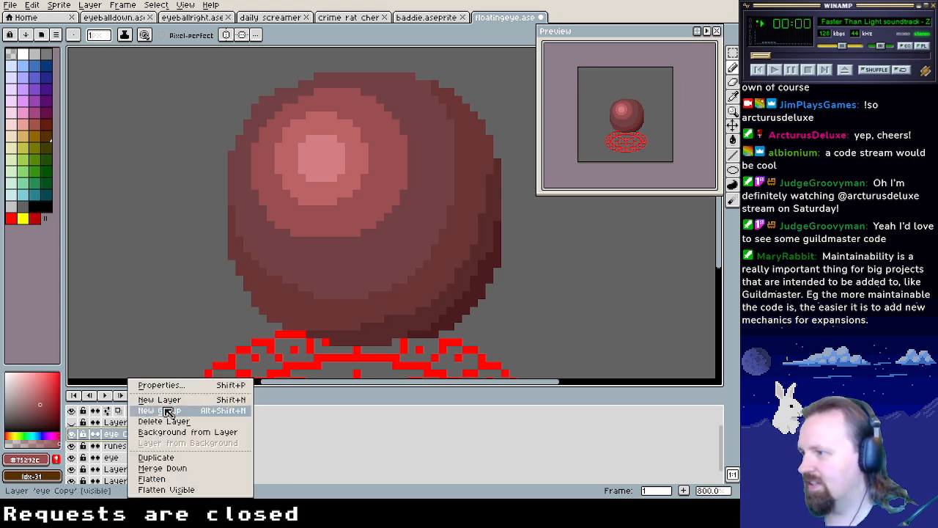
left_click(162, 384)
type("ball large")
key("Return")
Rename the eye layer below runes to "ball small"
left_click(134, 459)
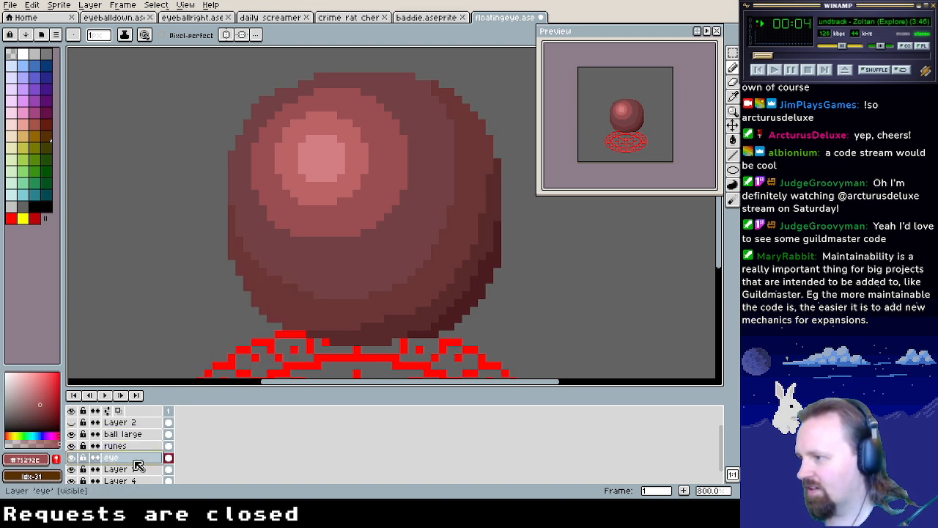
right_click(135, 463)
left_click(176, 384)
type("ball small")
key("Return")
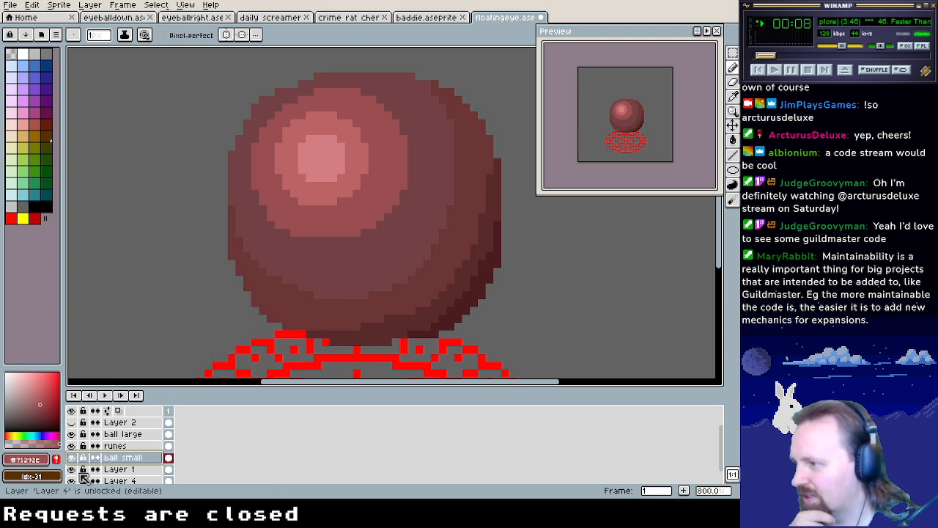
Hide the ball small layer and show Layer 2 together with the ball large and runes layers
left_click(71, 434)
left_click(71, 446)
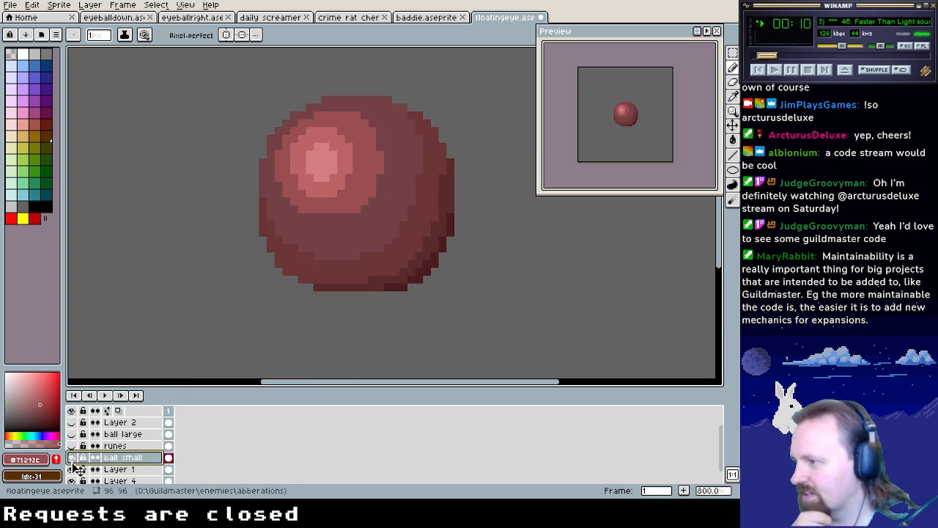
left_click(71, 457)
left_click(71, 422)
left_click(71, 434)
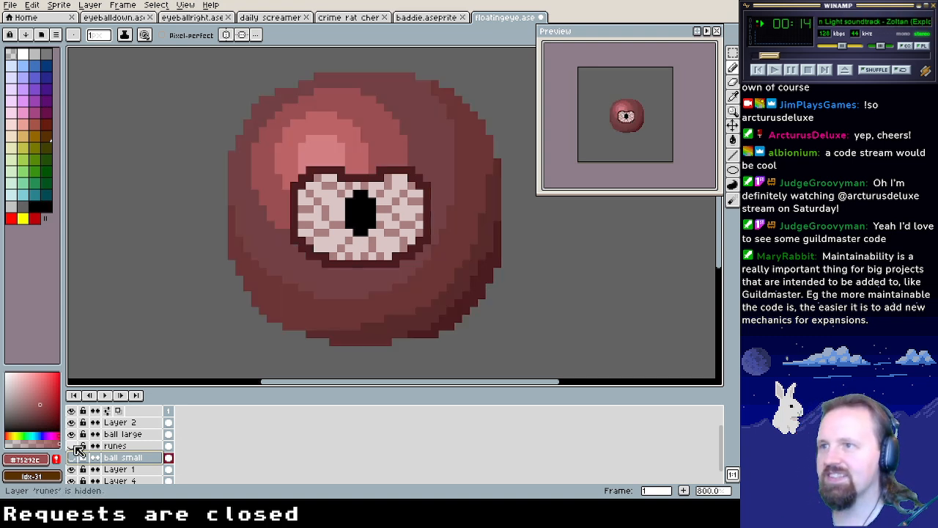
left_click(71, 445)
left_click(71, 445)
left_click(71, 446)
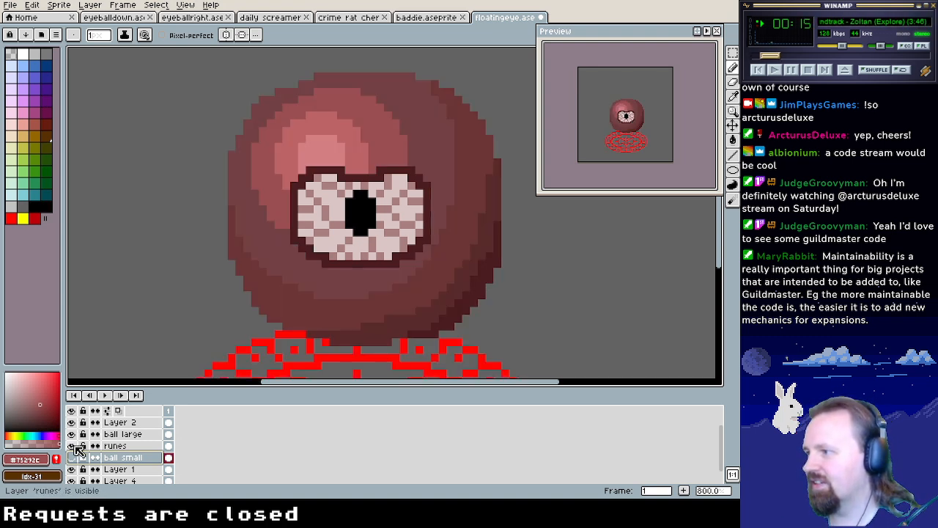
Rename Layer 2, which holds the veined eye, to "eye"
right_click(123, 423)
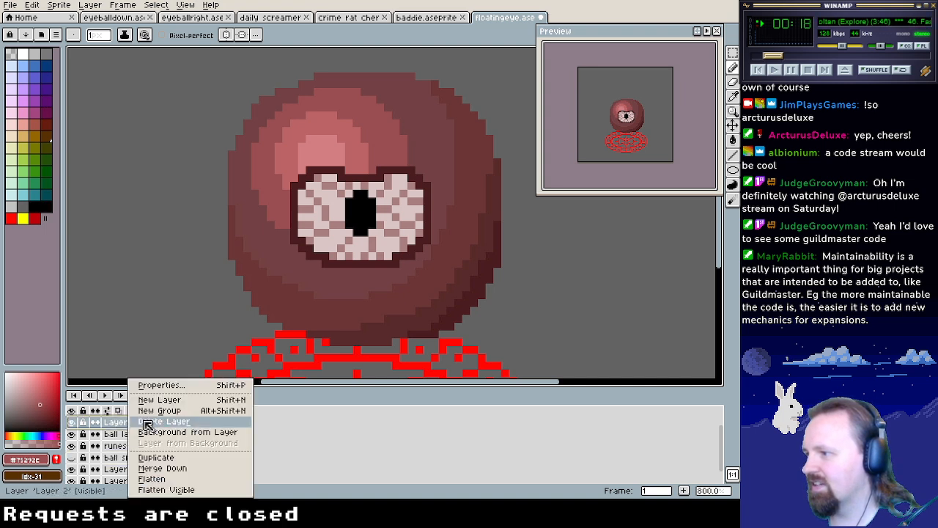
left_click(182, 386)
type("eye")
key("Return")
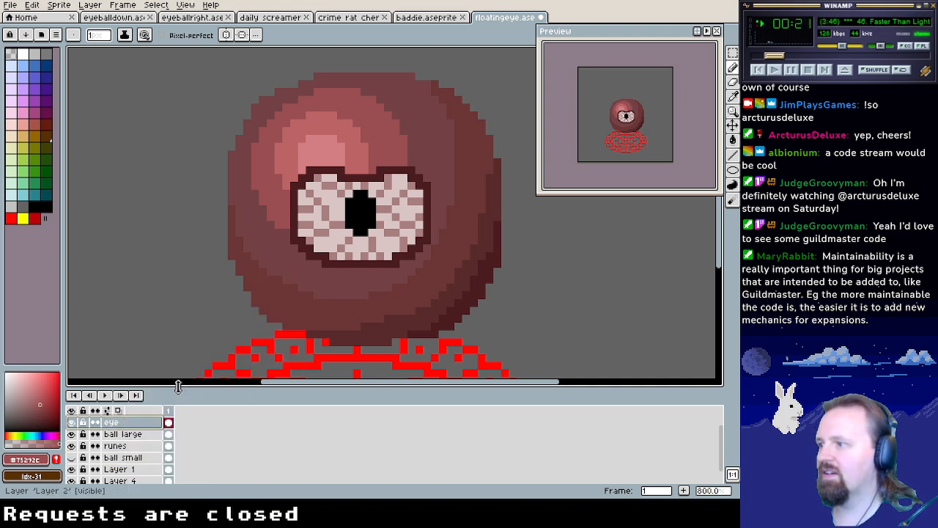
Duplicate the eye layer under the name "eye large" and hide the original eye layer
right_click(137, 423)
left_click(174, 457)
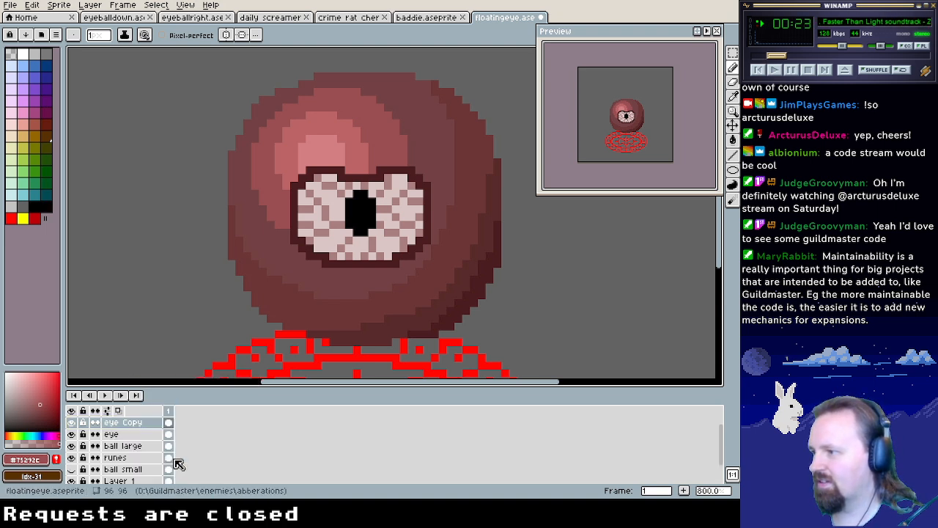
right_click(152, 428)
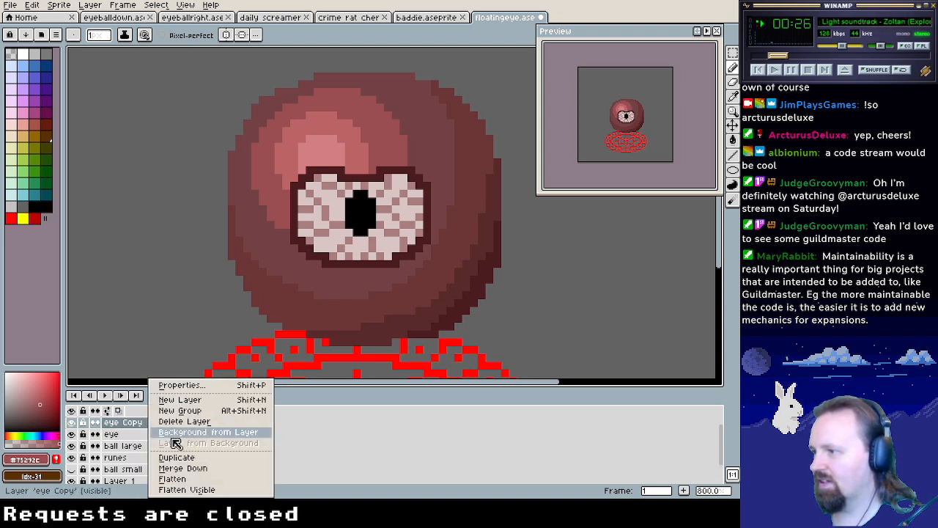
left_click(197, 385)
type("eye large")
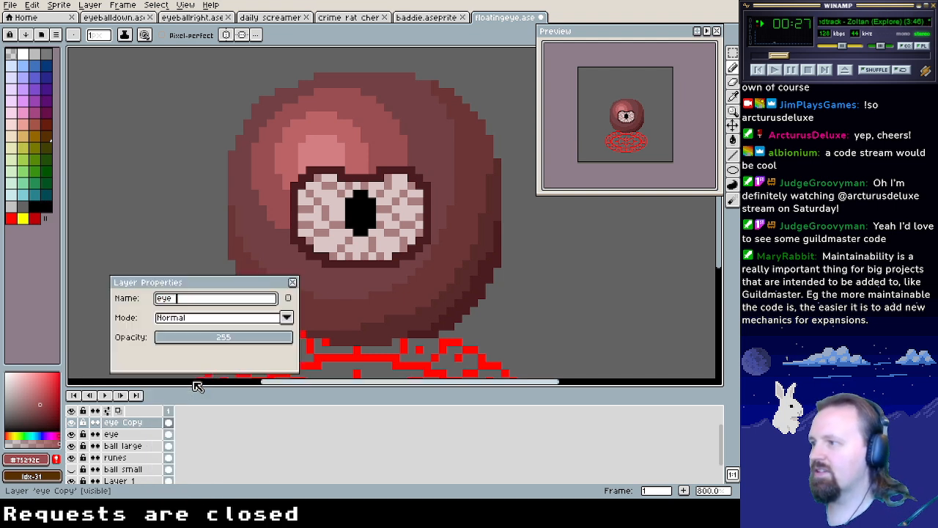
key("Return")
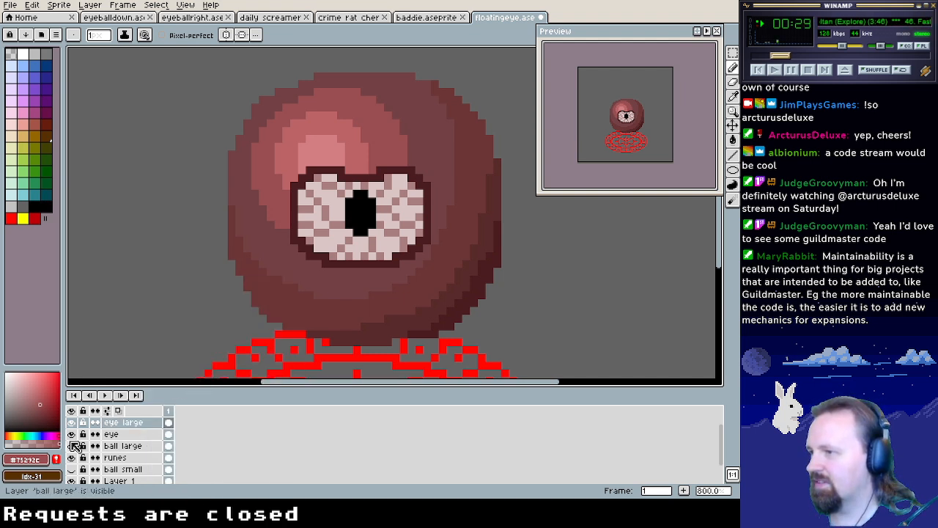
left_click(144, 428)
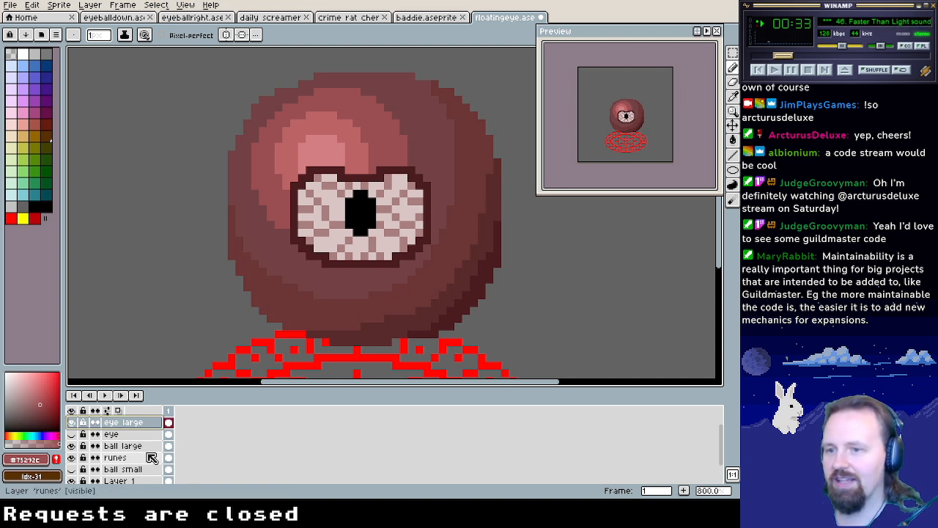
left_click(168, 428)
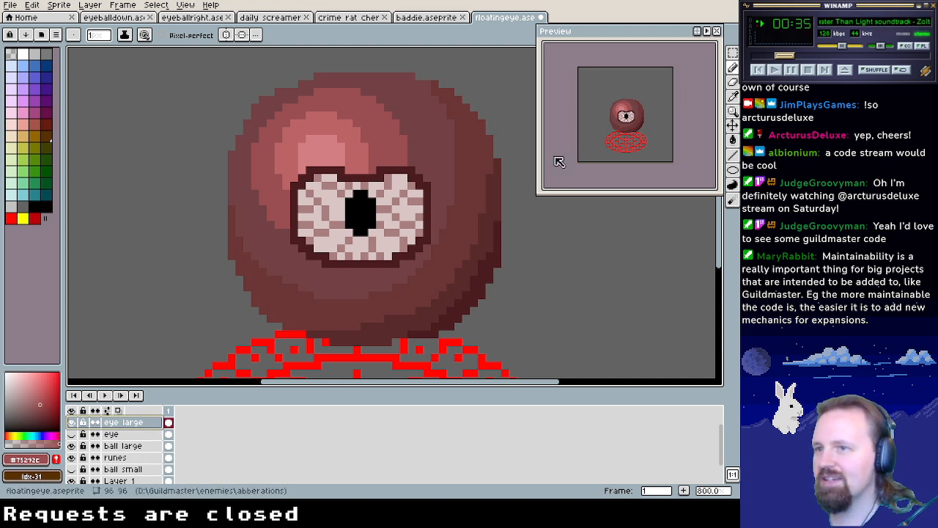
Select the eye on the eye large layer and scale it up to 32 × 24 pixels of selection, centred on the ball
left_click(732, 53)
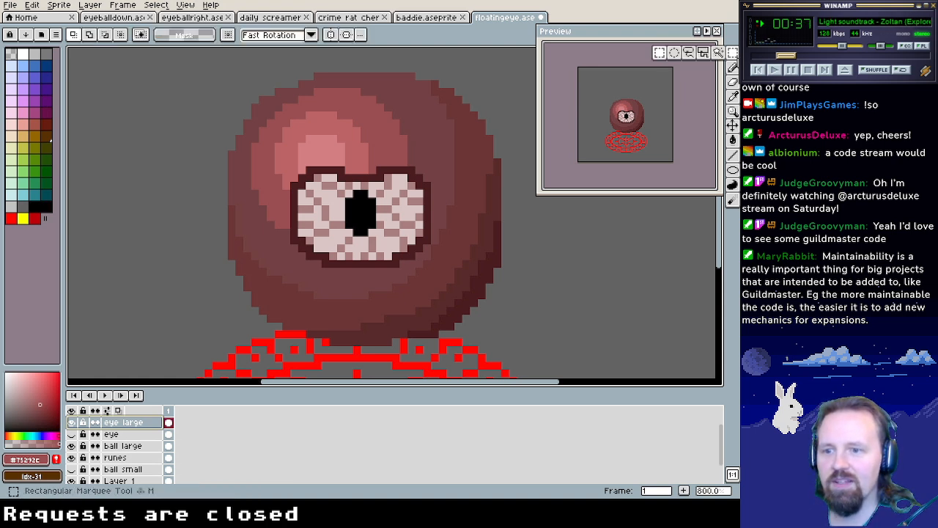
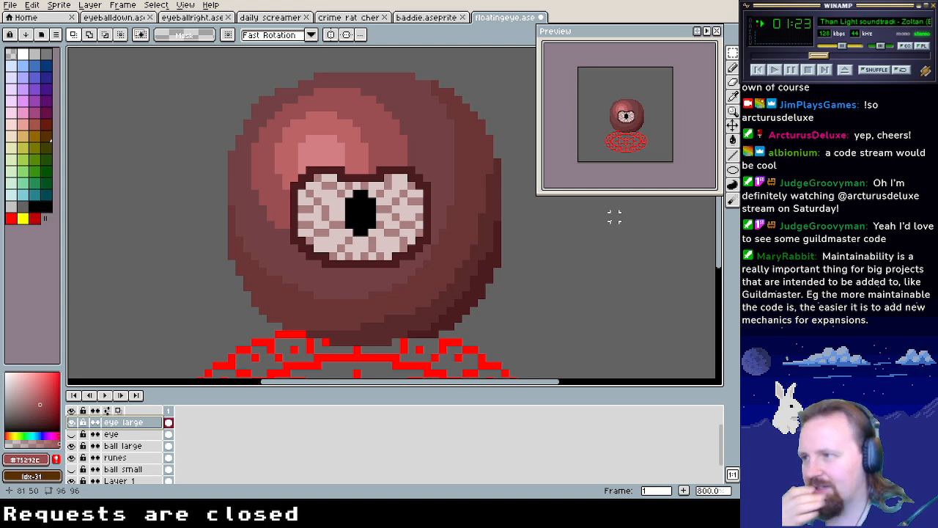
left_click_drag(642, 71, 643, 57)
left_click_drag(352, 209, 317, 216)
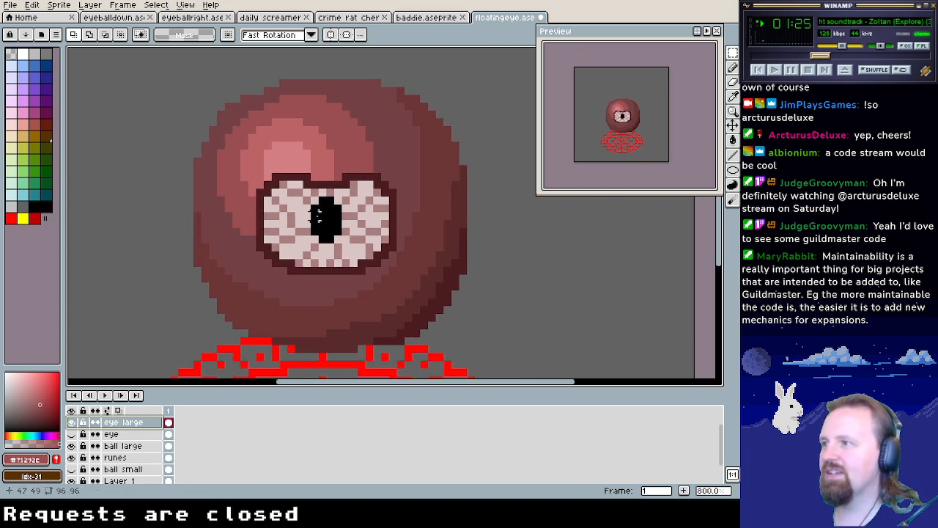
left_click_drag(235, 160, 417, 286)
left_click_drag(360, 251, 327, 218)
left_click_drag(384, 253, 457, 327)
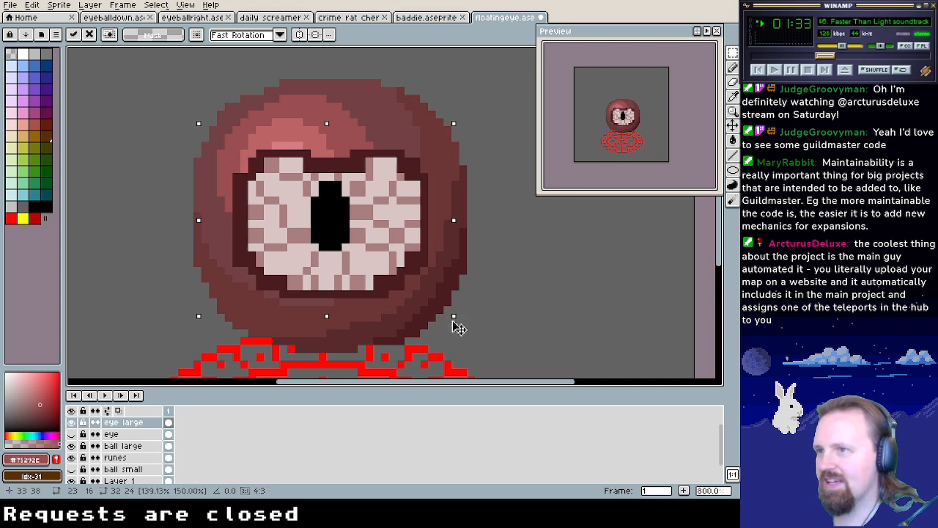
left_click_drag(356, 279, 351, 271)
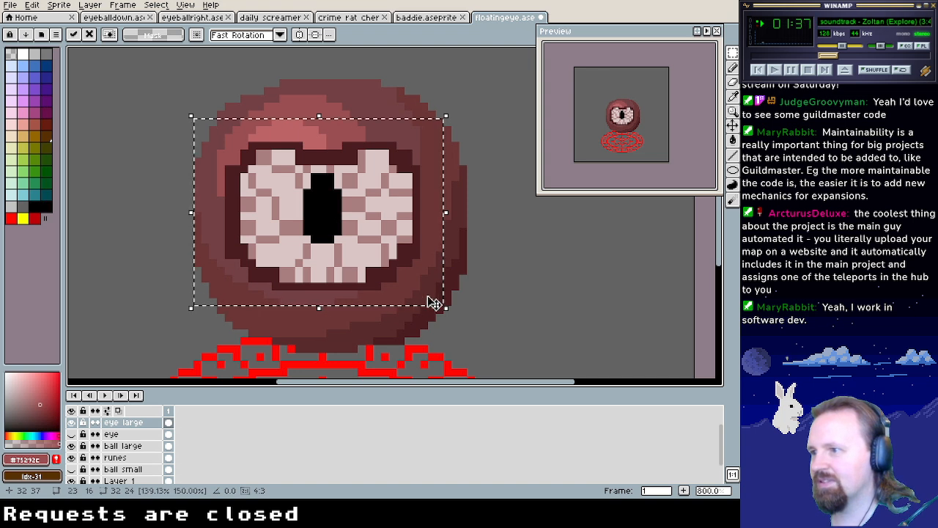
key("Return")
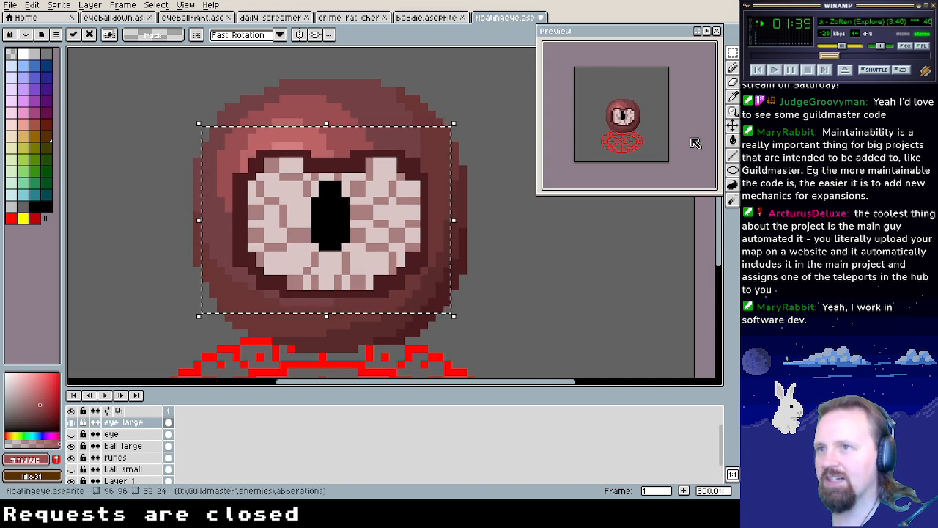
mouse_move(715, 70)
left_click(494, 202)
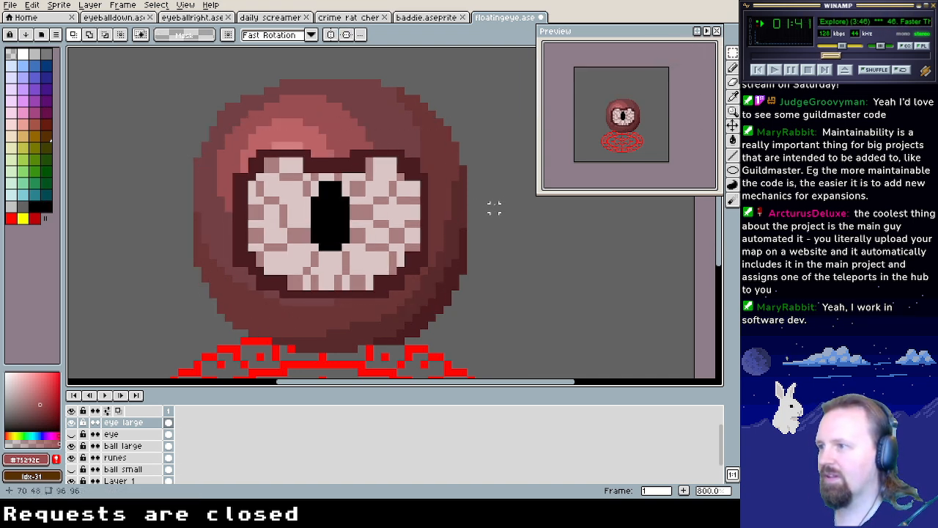
Thin and redraw the veins of the enlarged eye using the sampled eye white #c9acac
key("b")
left_click(358, 246, "alt")
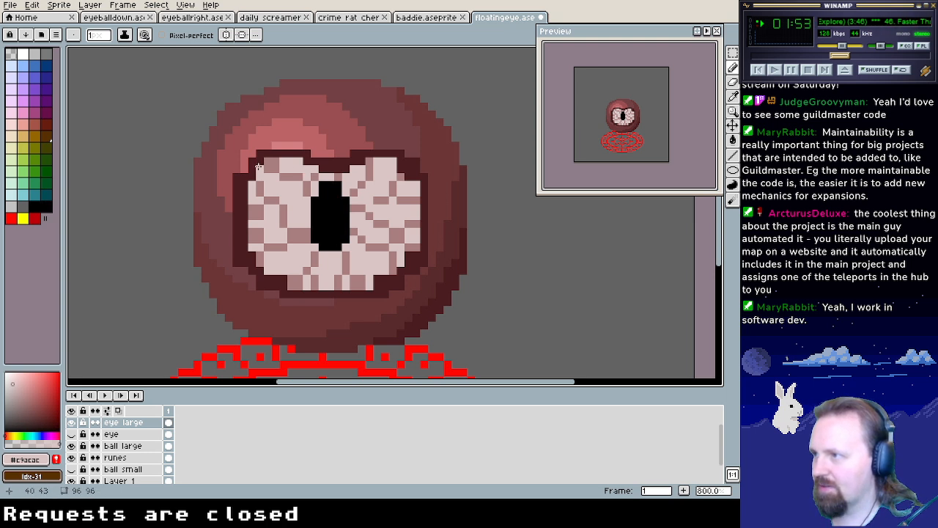
Hide the grey background layer Layer 4 and erase the outer pixel column of the eye outline's left side using transparency
left_click(176, 163, "alt")
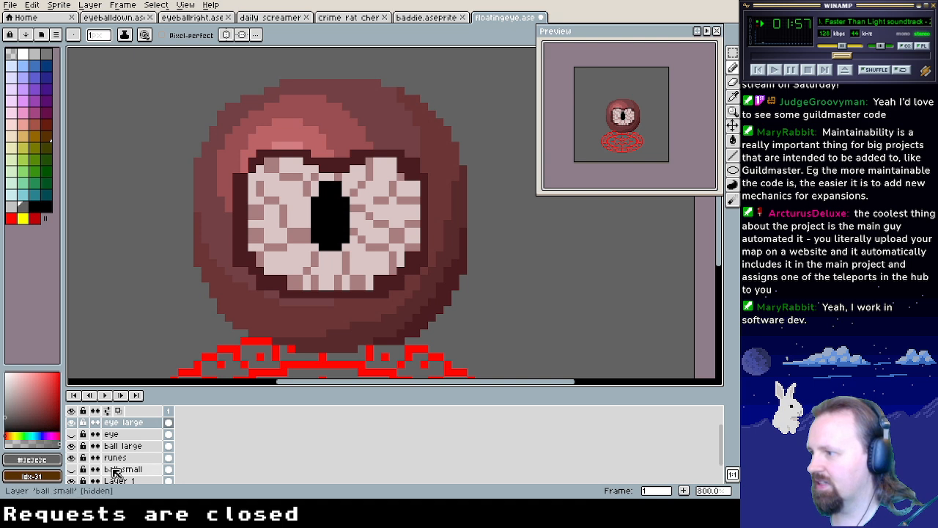
scroll(101, 462, "down", 1)
left_click(72, 466)
left_click(236, 176, "alt")
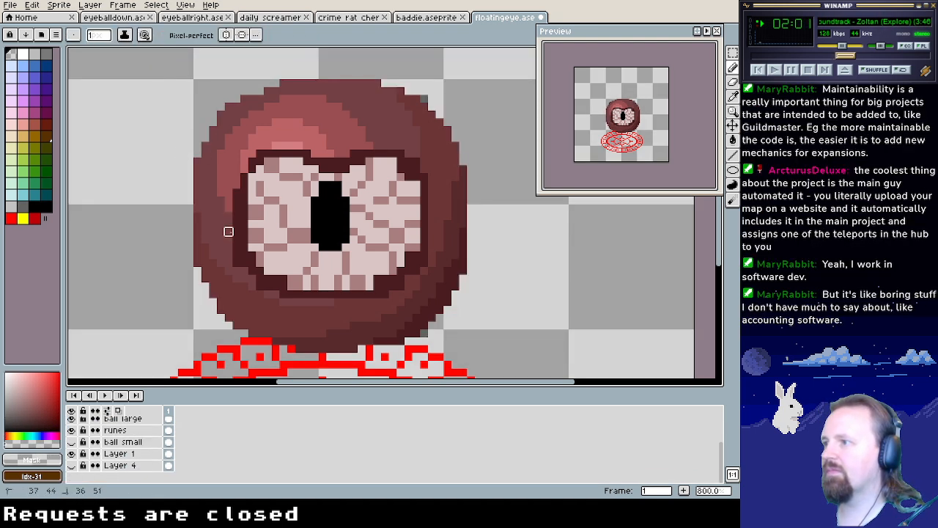
mouse_move(236, 239)
left_mouse_down()
mouse_move(236, 192)
mouse_move(236, 224)
left_mouse_up()
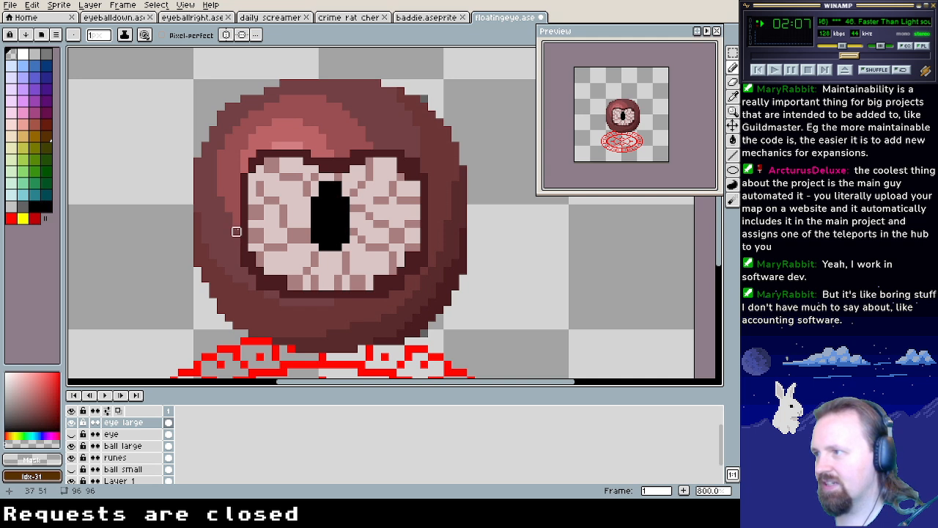
Refine the eye's outline corners pixel by pixel with the dark outline #26090a, eye white #c9acac and transparency
left_click(286, 272, "alt")
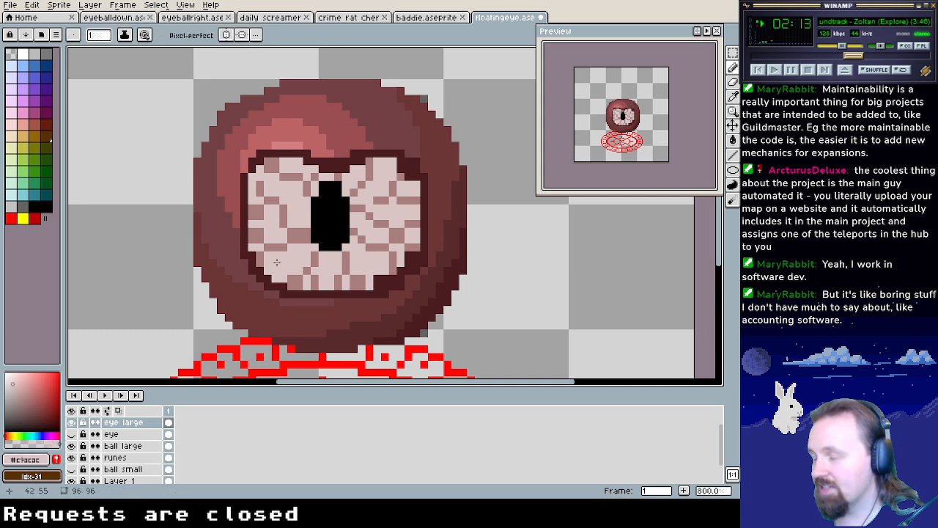
left_click(251, 171, "alt")
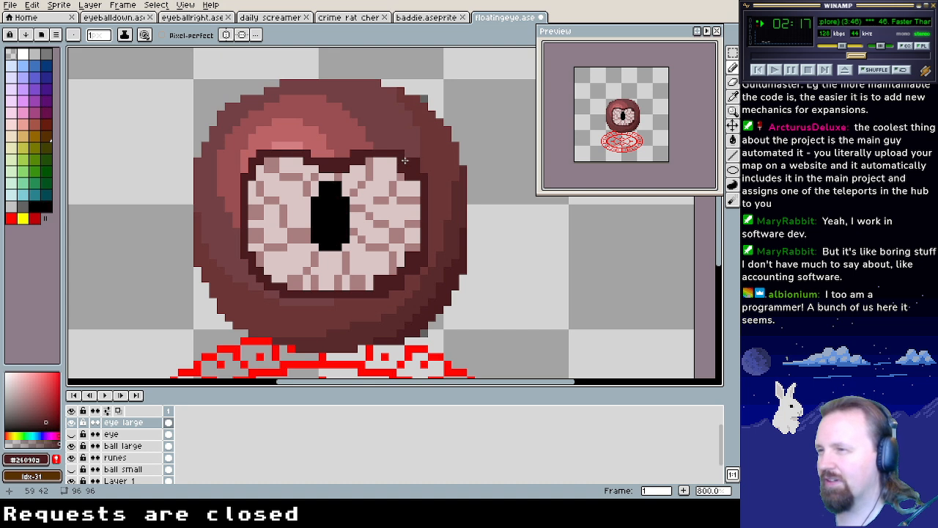
left_click(492, 176, "alt")
left_click_drag(393, 170, 401, 168)
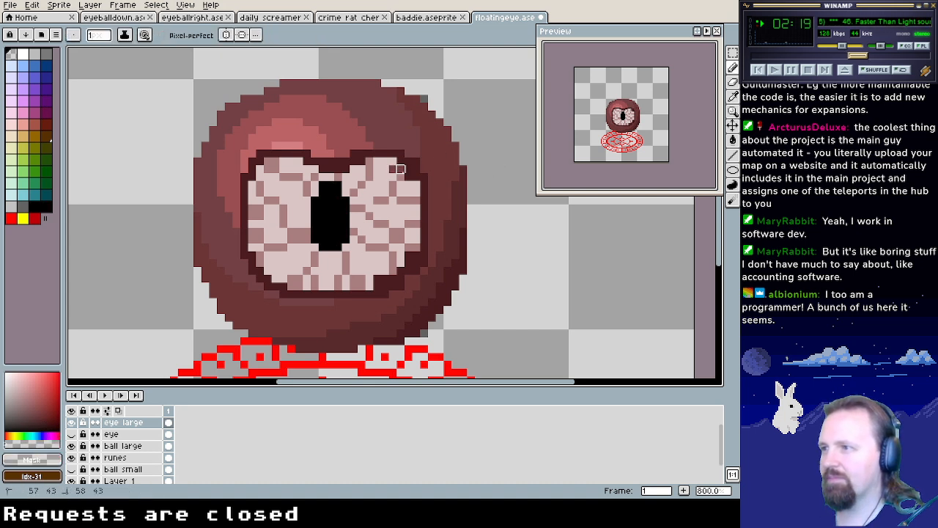
left_click(395, 176, "alt")
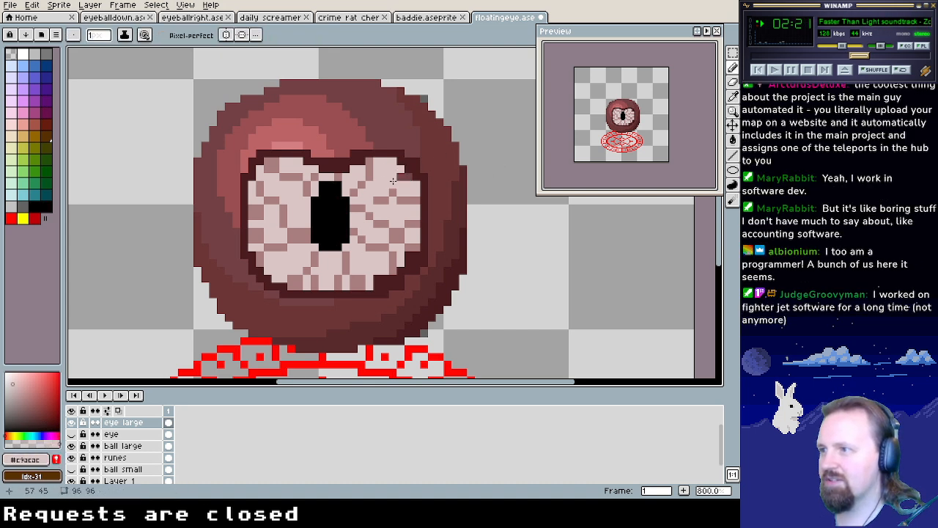
key("alt")
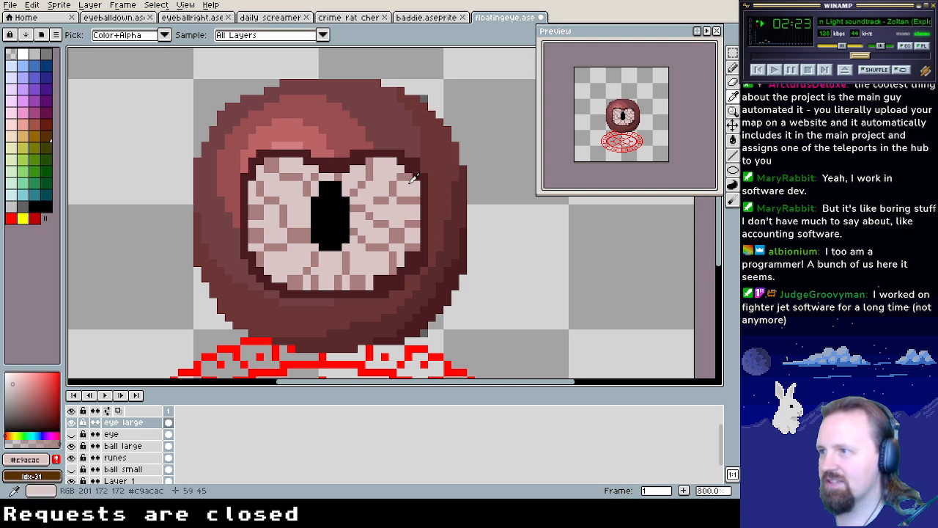
left_click(467, 170, "alt")
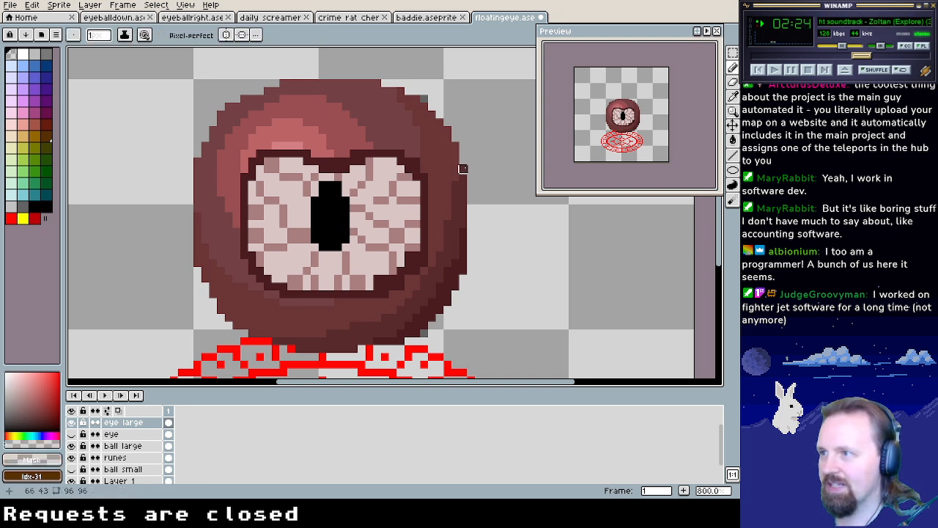
left_click(413, 173, "alt")
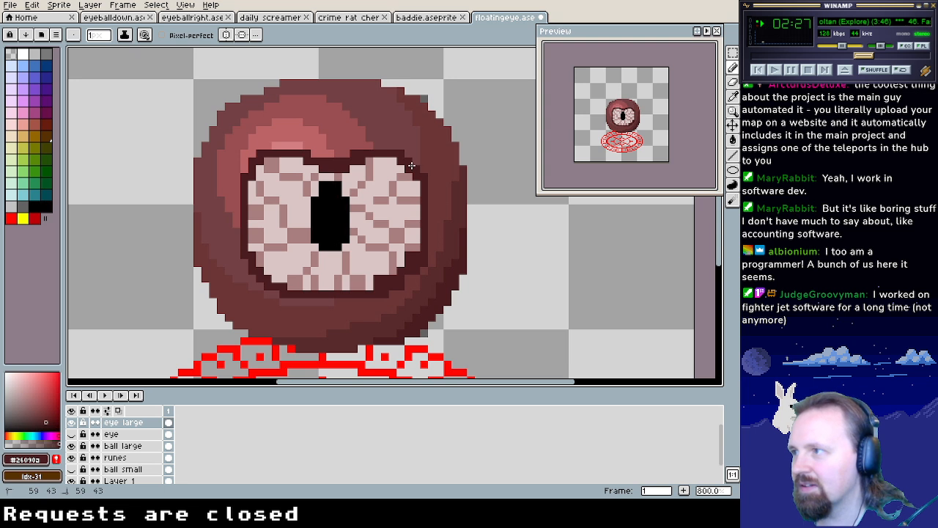
Reshape the dark outline along the upper-right edge of the large eye, filling gaps with eye-white and erasing stray pixels
left_click(400, 168, "alt")
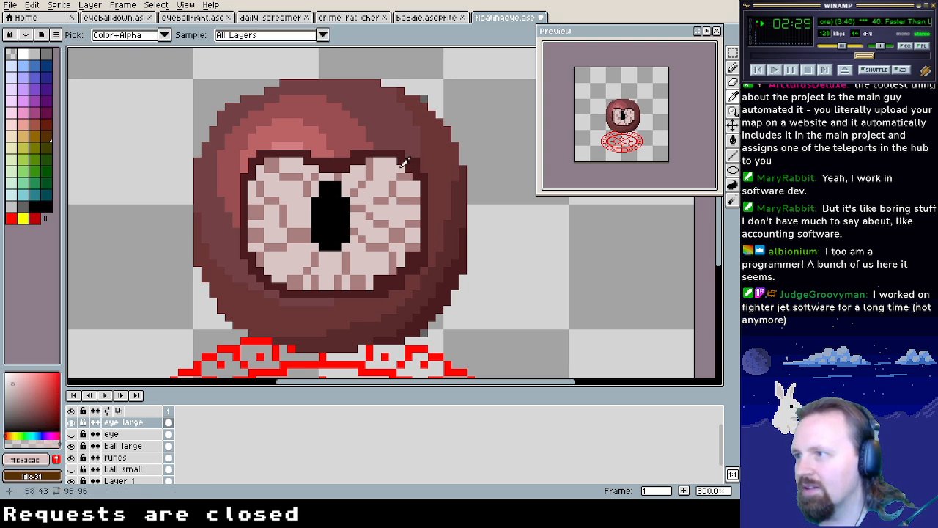
left_click(400, 167, "alt")
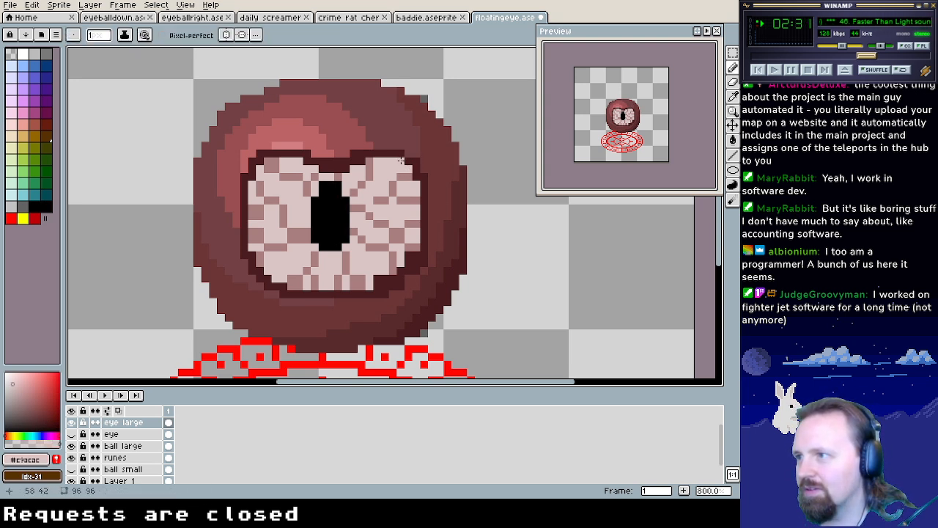
left_click(400, 160, "alt")
left_click(377, 166)
left_click(378, 146, "alt")
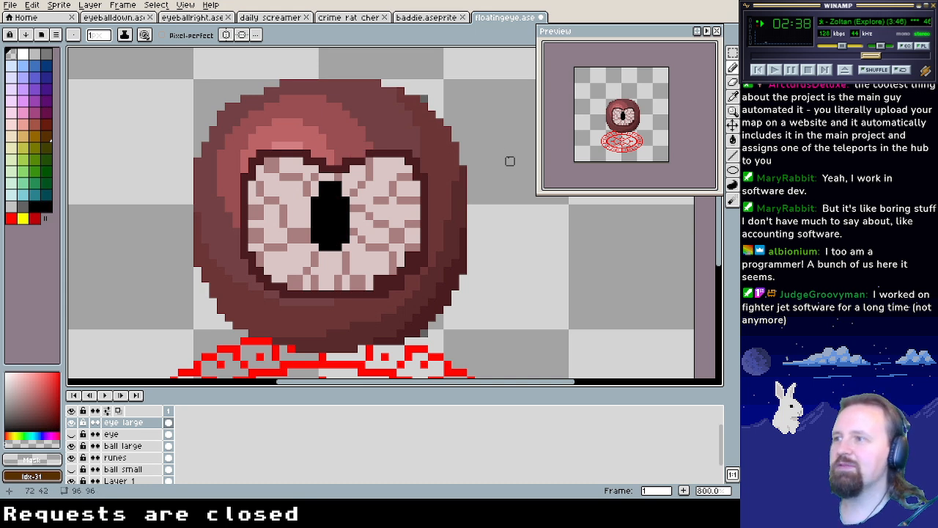
left_click(372, 150, "alt")
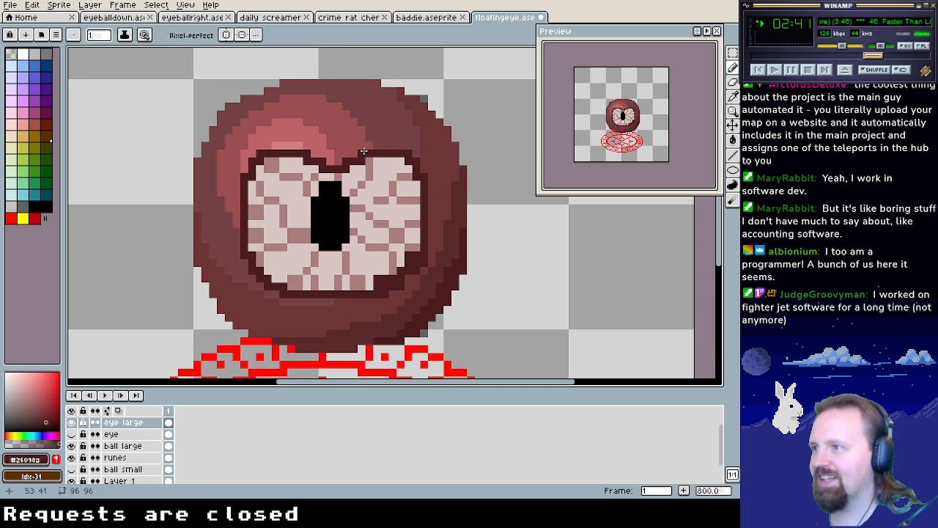
Rework the eye's lower-right corner by repainting the eye-white and its dark outline and removing stray outline pixels
left_click(415, 270, "alt")
left_click(408, 255, "alt")
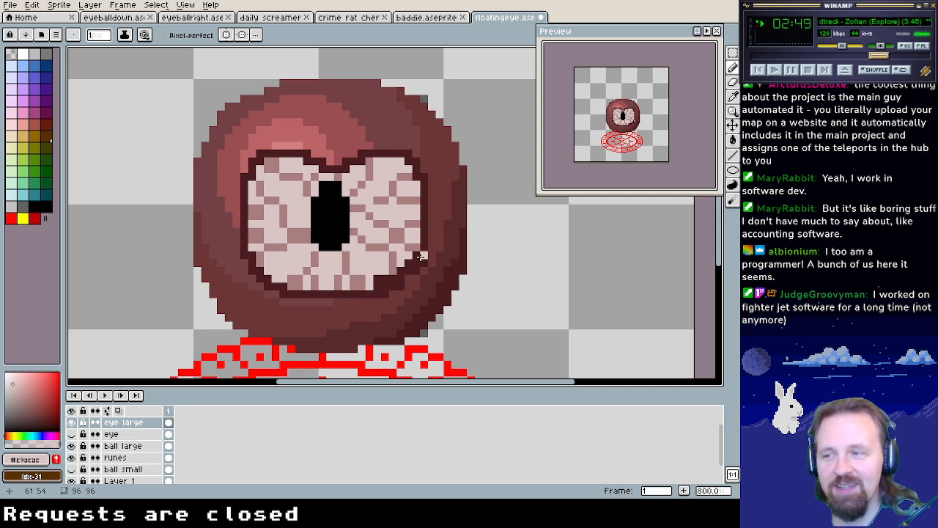
left_click(379, 276, "alt")
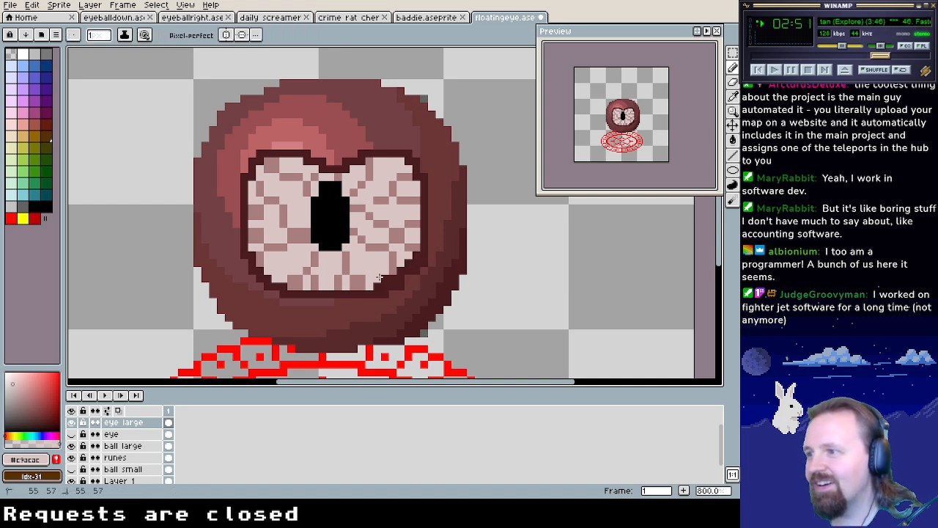
left_click(490, 308, "alt")
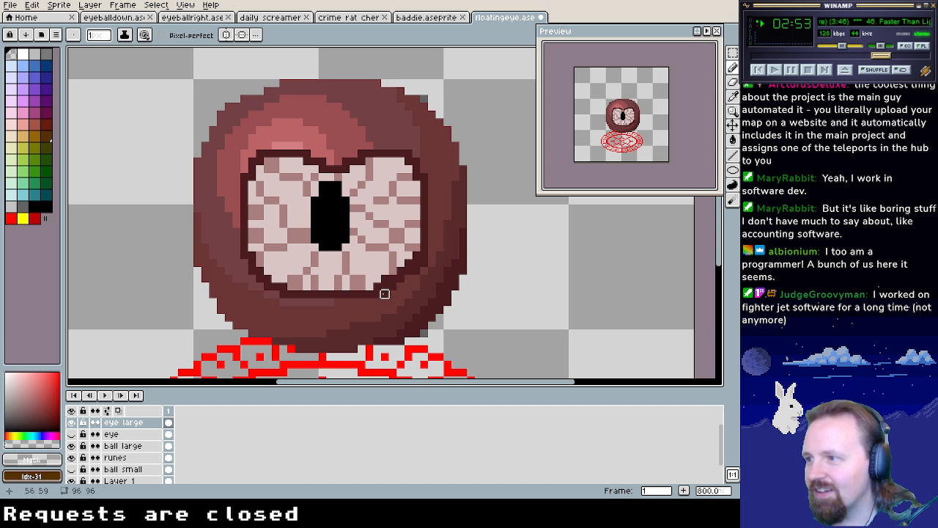
left_click(388, 277, "alt")
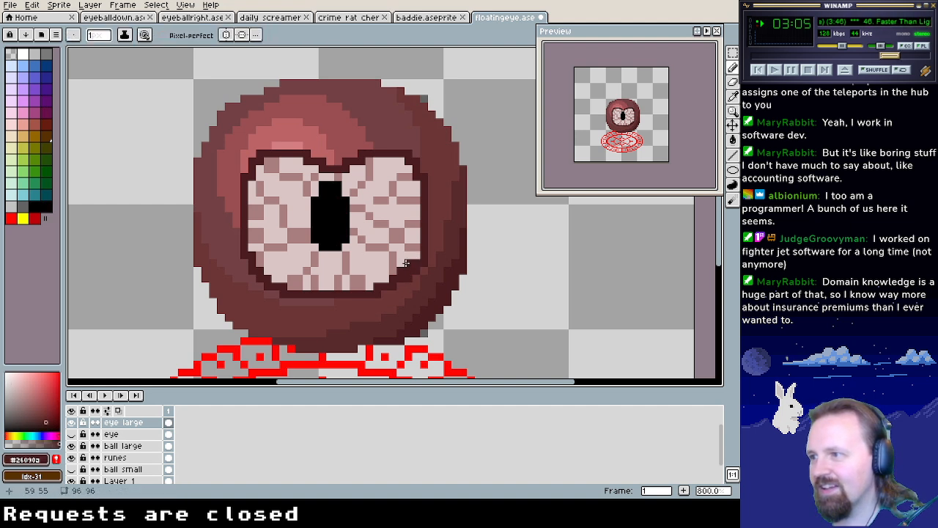
left_click(394, 275, "alt")
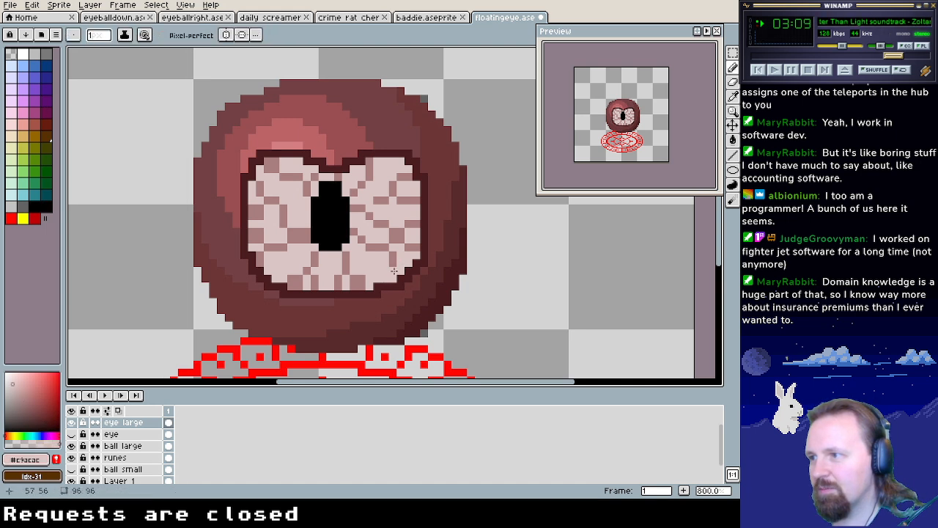
Thin and redraw the veins on both sides of the pupil so they radiate outward, alternating vein and eye-white colours
left_click(394, 275, "alt")
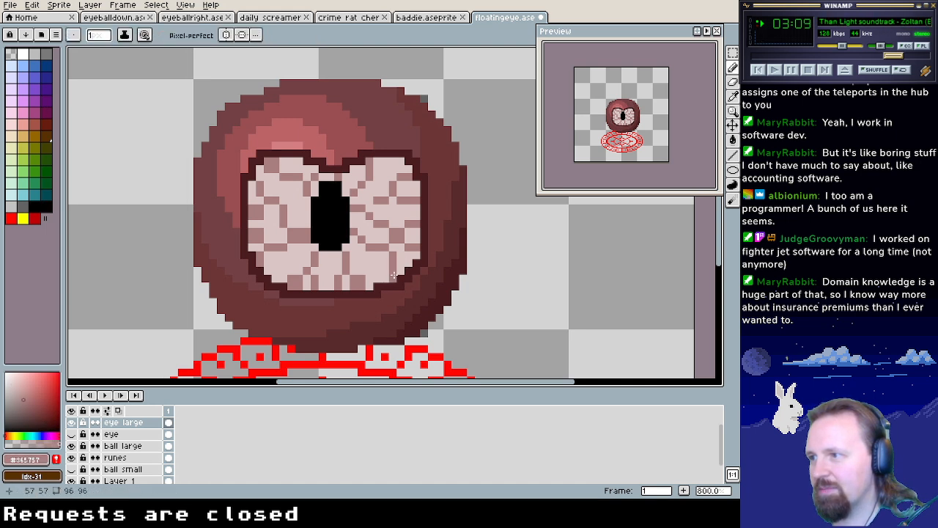
left_click(382, 239, "alt")
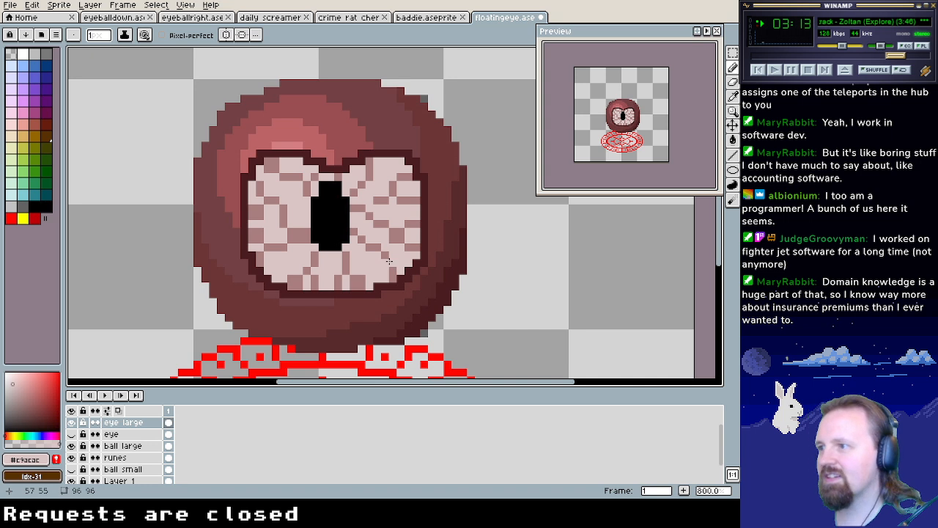
left_click(405, 223, "alt")
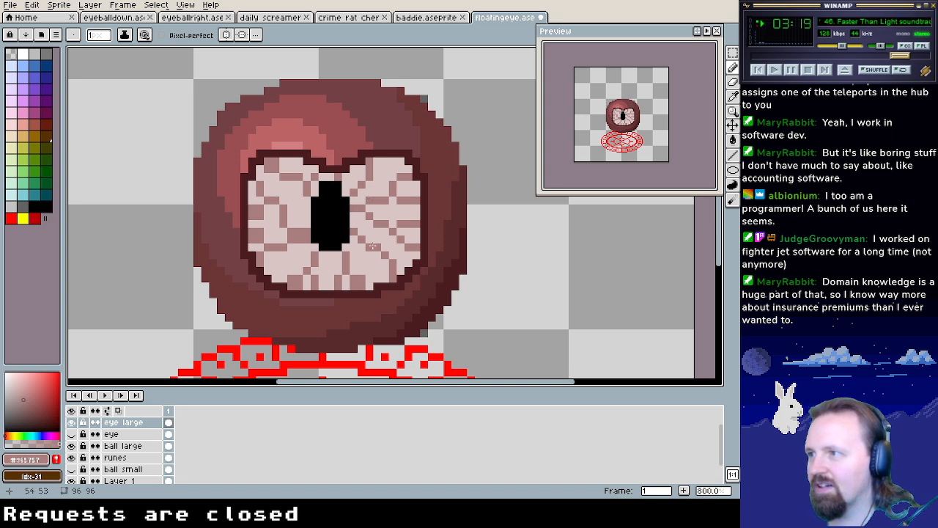
left_click(300, 176, "alt")
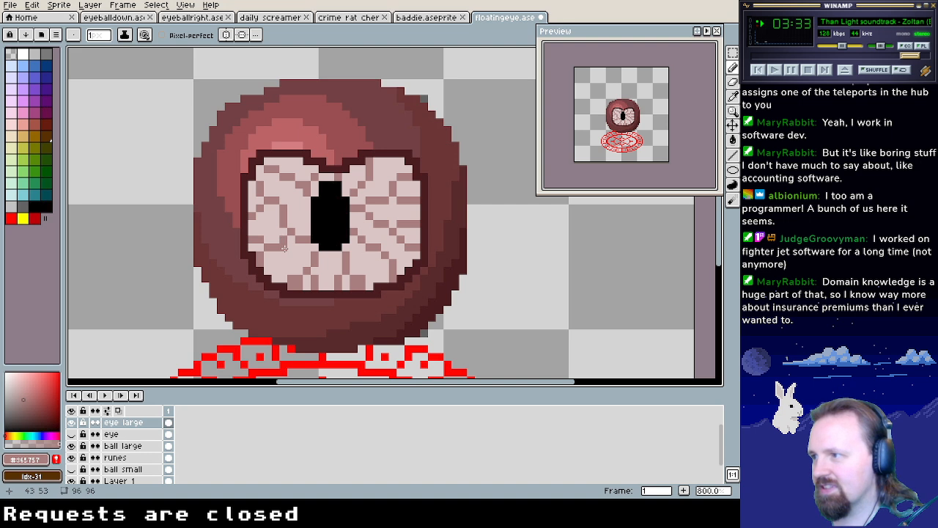
left_click(282, 249)
left_click(305, 286)
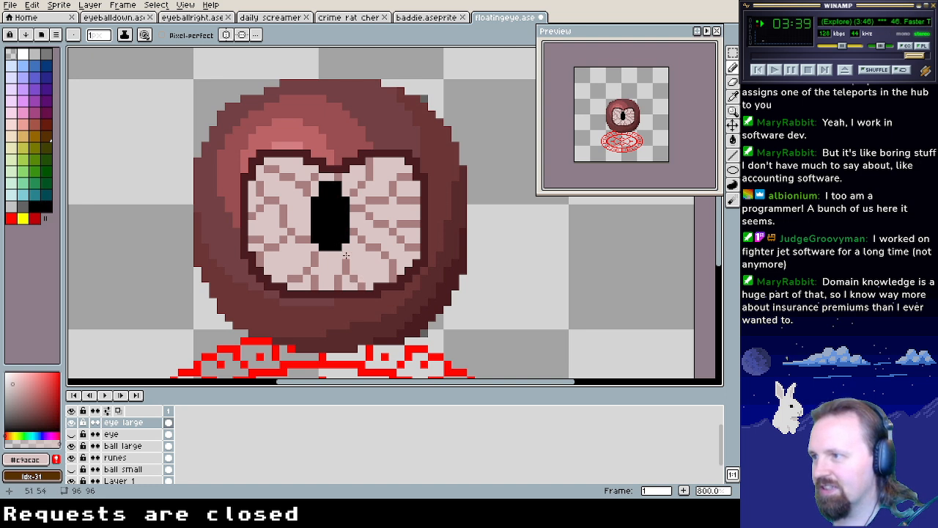
Touch up the pupil's upper-left corner with black and eye-white pixels
left_click(335, 191, "alt")
left_click(314, 192)
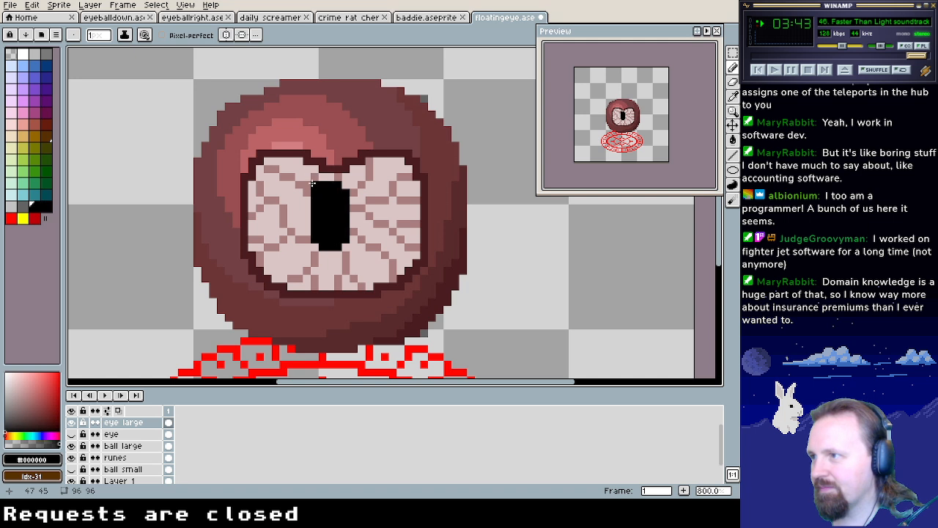
left_click(311, 181, "alt")
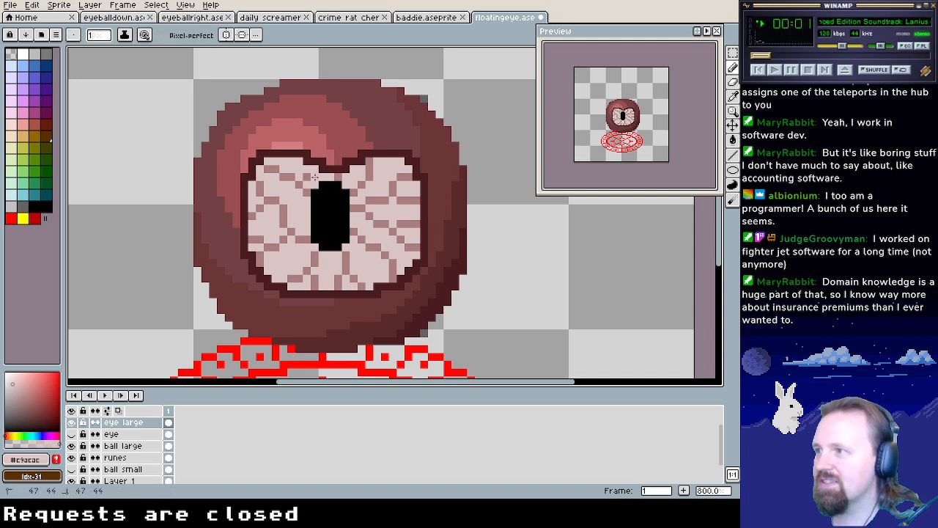
Add branching veins across the lower-right part of the eye and trim them with eye-white
left_click(306, 175, "alt")
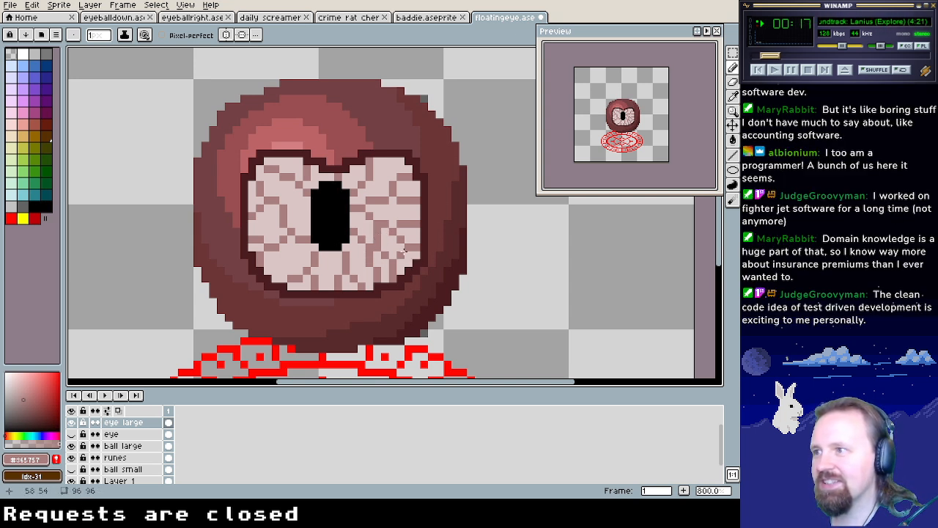
left_click(370, 233, "alt")
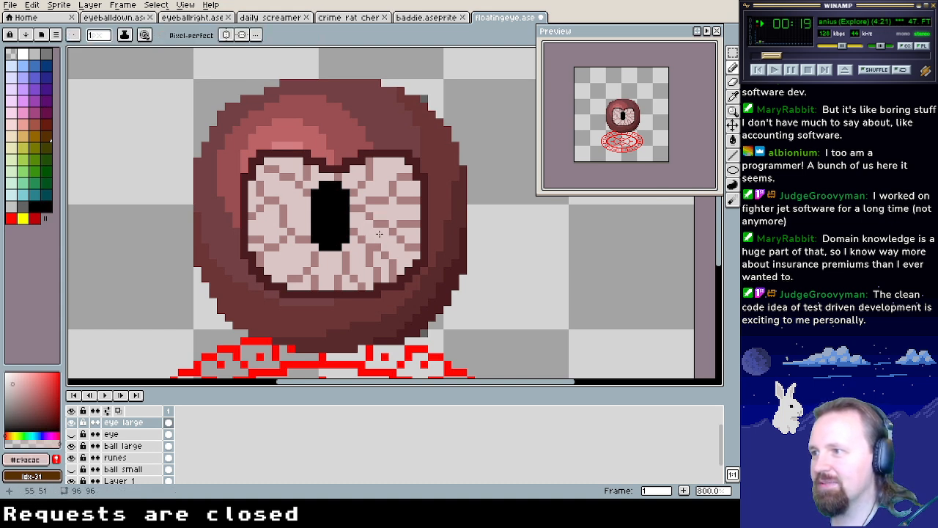
left_click(398, 264, "alt")
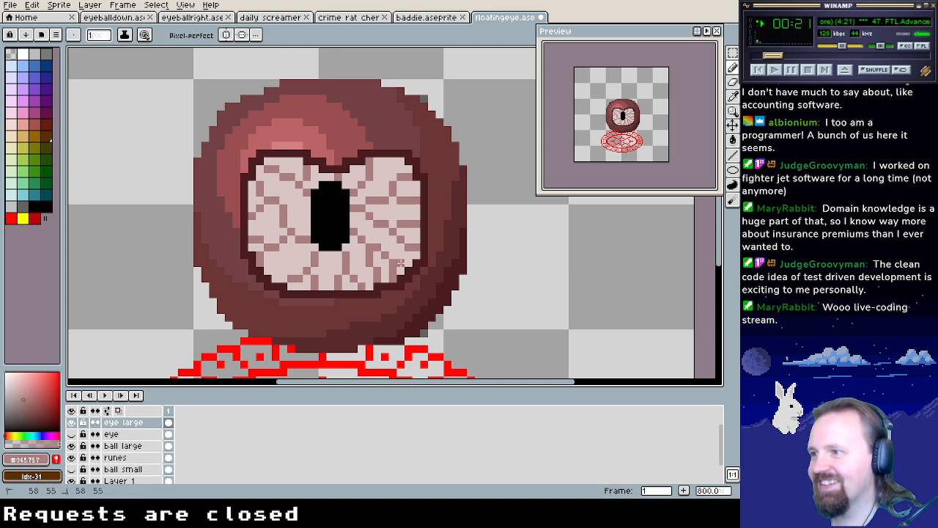
left_click(398, 271, "alt")
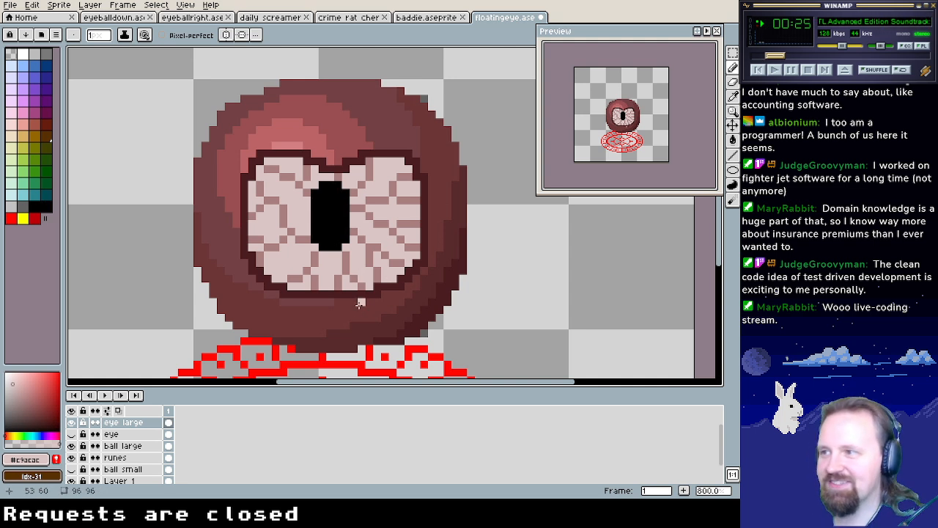
Refine the veins left of the pupil and add more veins radiating into the lower-left part of the eye
left_click(303, 192, "alt")
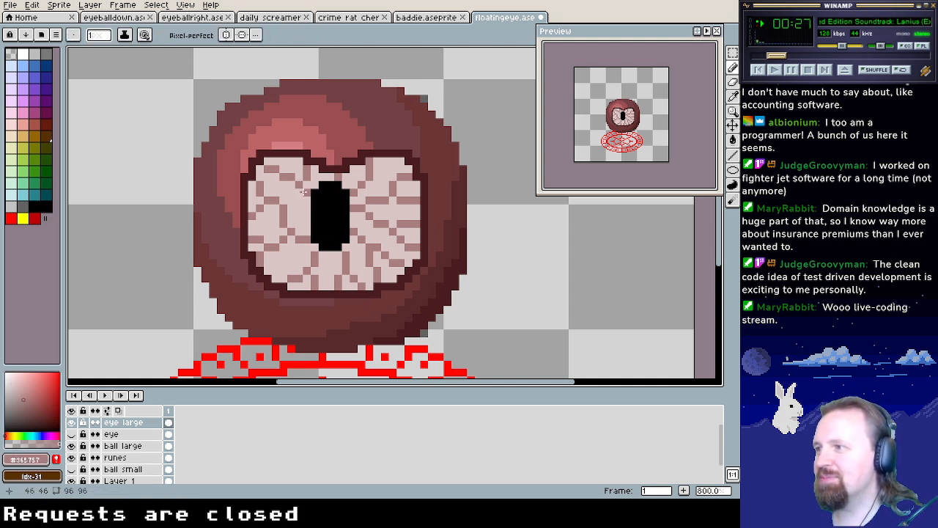
left_click(303, 191, "alt")
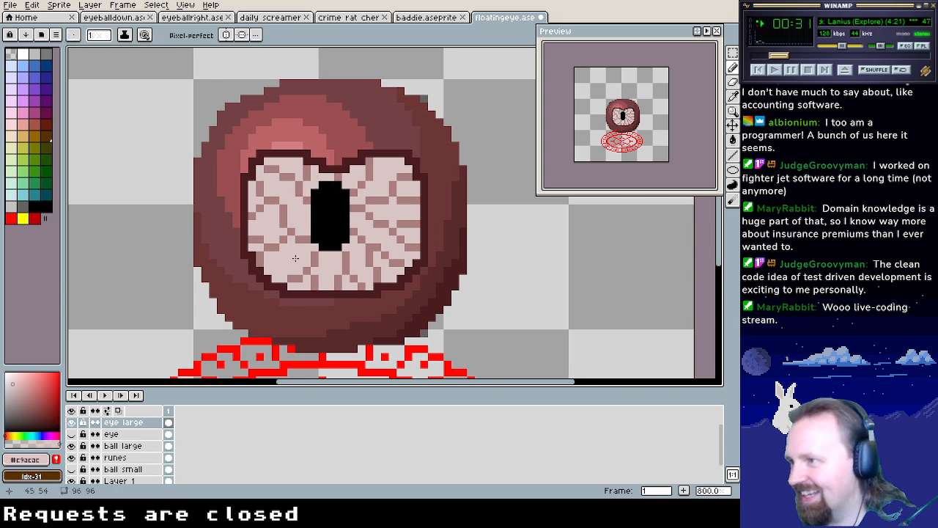
left_click(298, 241, "alt")
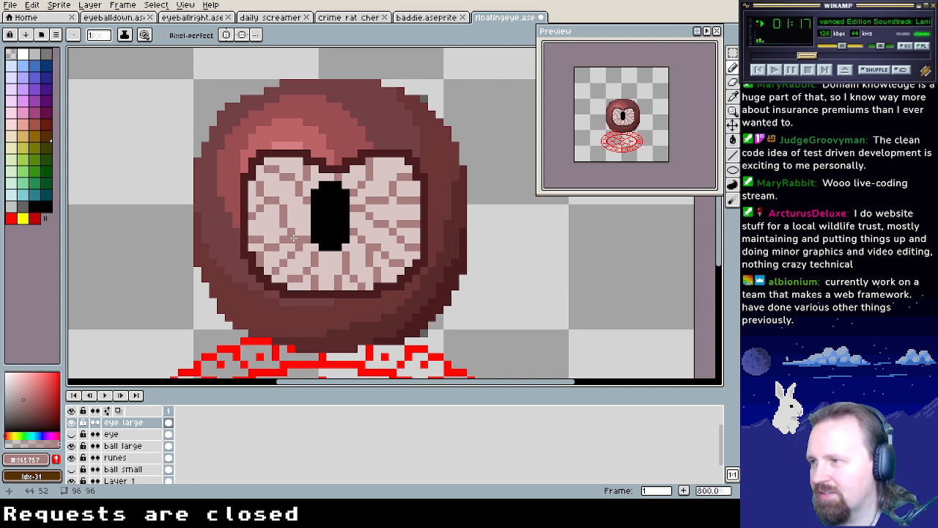
Clean up vein pixels around the pupil with eye-white and add vertical veins in the upper-right part of the eye
left_click(327, 176, "alt")
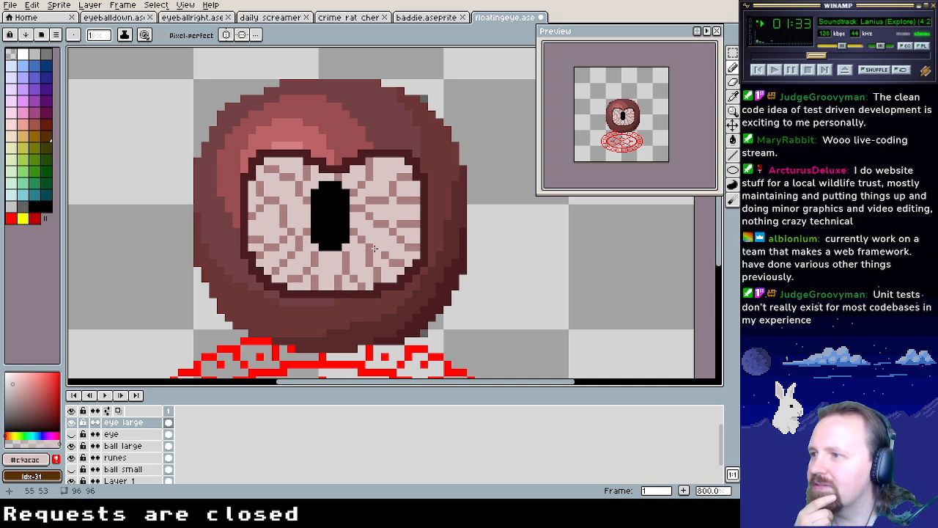
key("x")
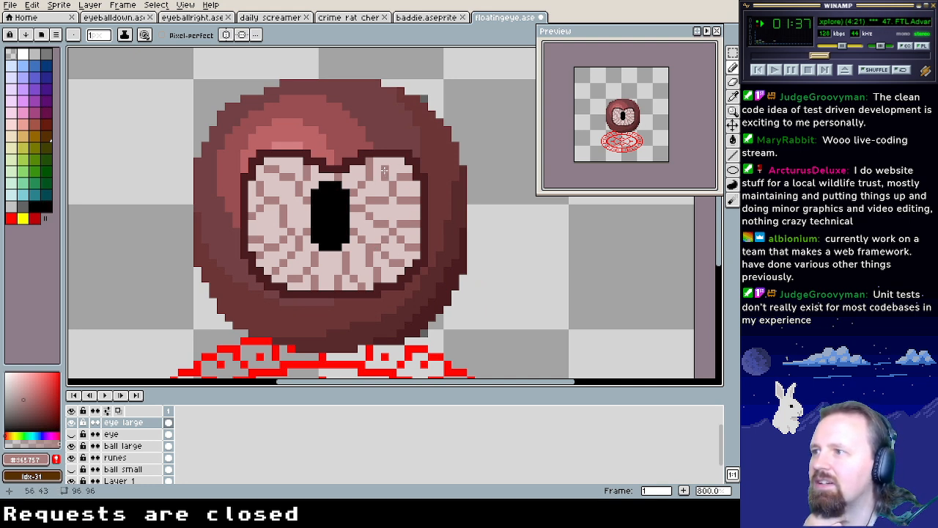
left_click(407, 271)
Extend the eye's bottom edge one pixel lower with a new dark outline, fill it with eye-white and continue the veins
left_click(373, 298, "alt")
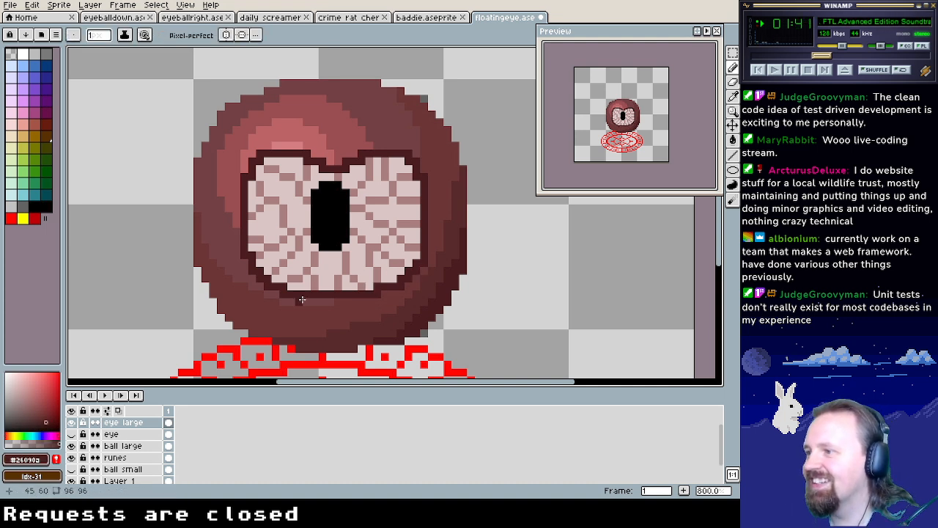
left_click_drag(299, 300, 362, 303)
left_click(349, 282, "alt")
left_click(352, 293)
left_click(332, 294)
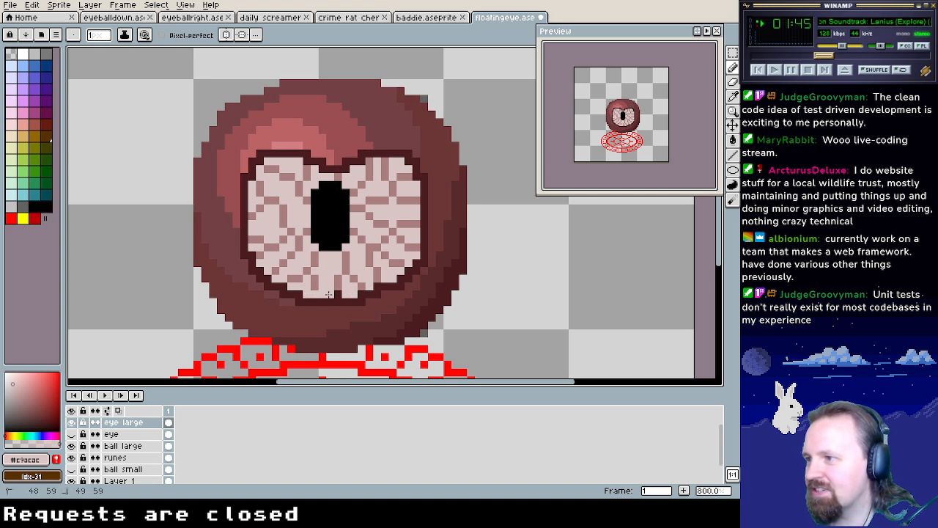
left_click(336, 292, "alt")
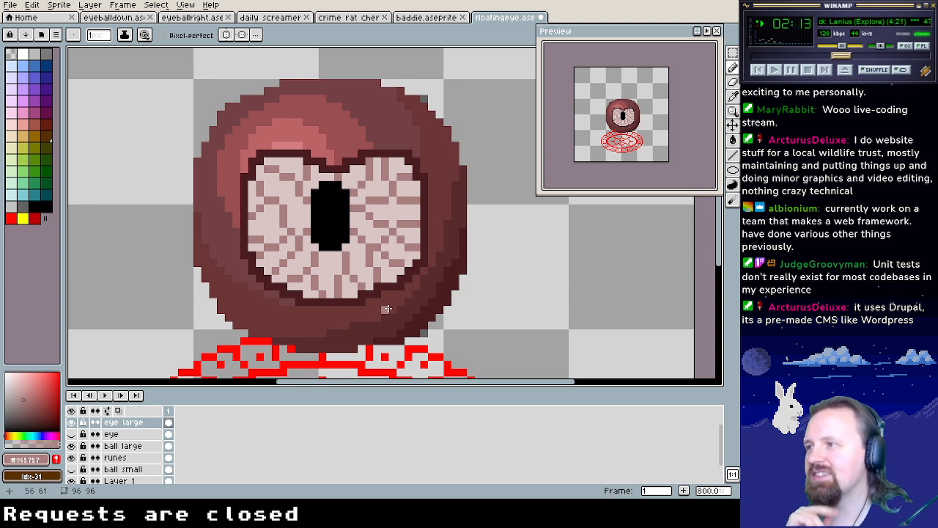
left_click(322, 223, "alt")
mouse_move(329, 242)
left_mouse_down()
mouse_move(324, 264)
mouse_move(320, 249)
mouse_move(315, 255)
mouse_move(344, 255)
mouse_move(334, 269)
mouse_move(320, 267)
mouse_move(343, 263)
left_mouse_up()
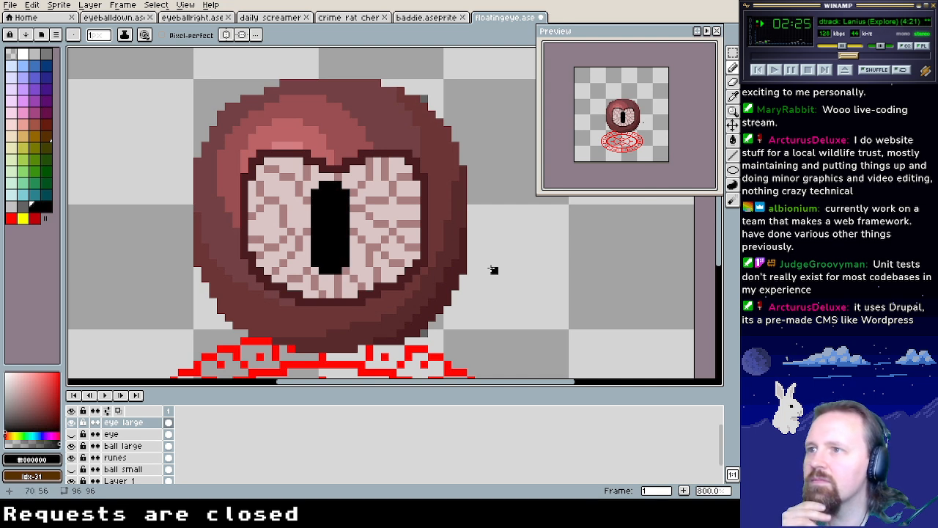
key("ctrl+z")
key("ctrl+z")
key("ctrl+z")
key("ctrl+z")
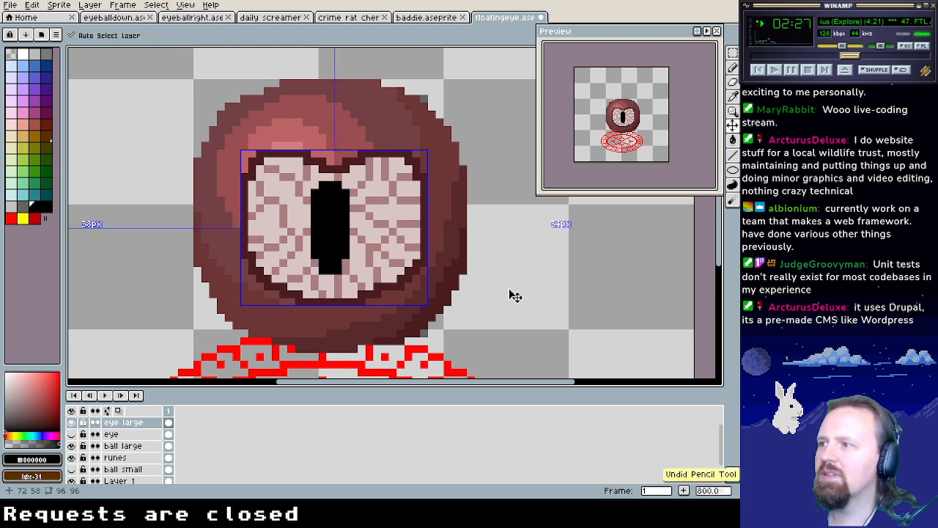
key("ctrl+z")
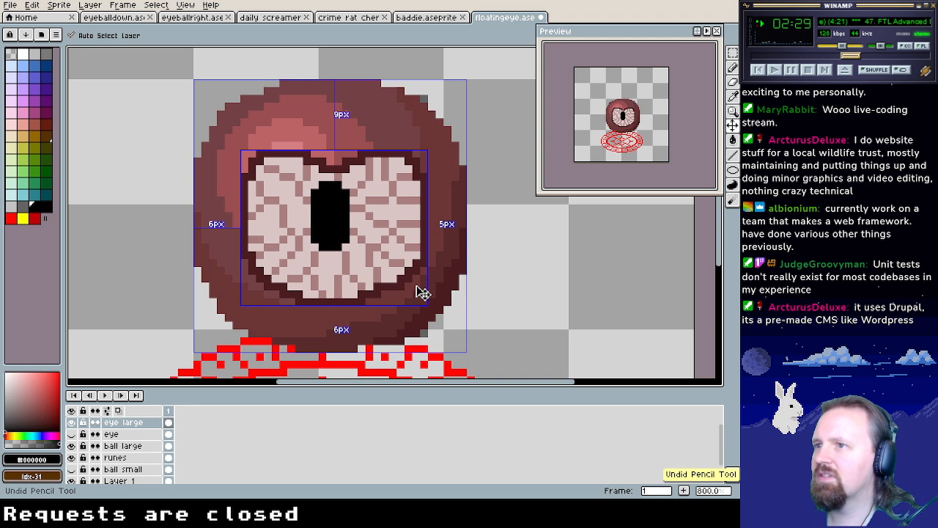
Lengthen the black pupil downward by one pixel row and retouch the eye-white beside its lower end
mouse_move(322, 252)
left_mouse_down()
mouse_move(335, 254)
mouse_move(316, 246)
mouse_move(353, 248)
left_mouse_up()
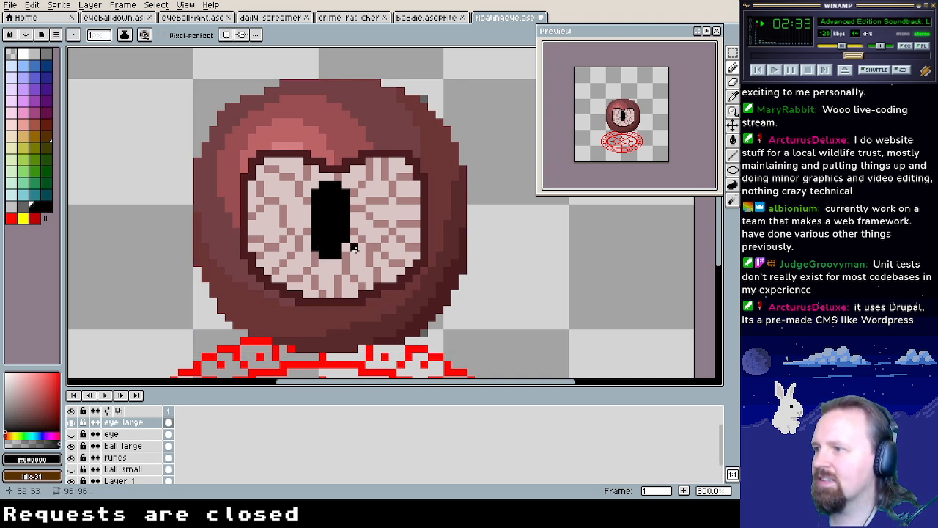
left_click(358, 252, "alt")
left_click(351, 249)
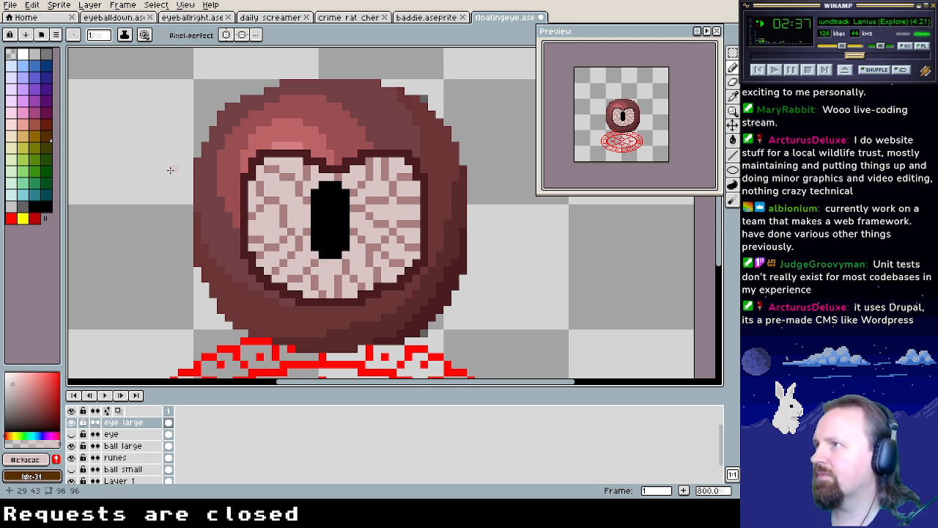
Look at the eyes in the eyeballright and eyeballdown sprites for comparison
left_click(209, 17)
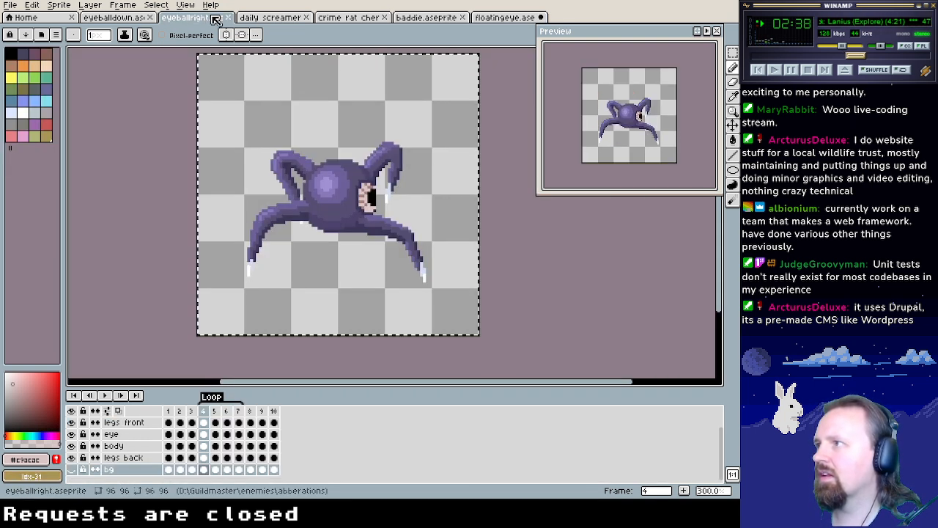
left_click(128, 17)
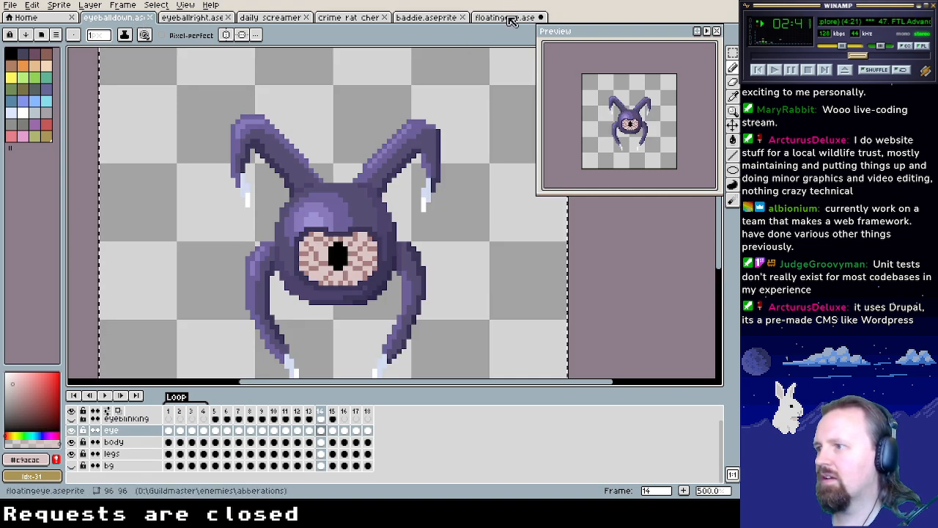
Return to the floatingeye sprite and examine the large eye within the whole sprite
left_click(512, 19)
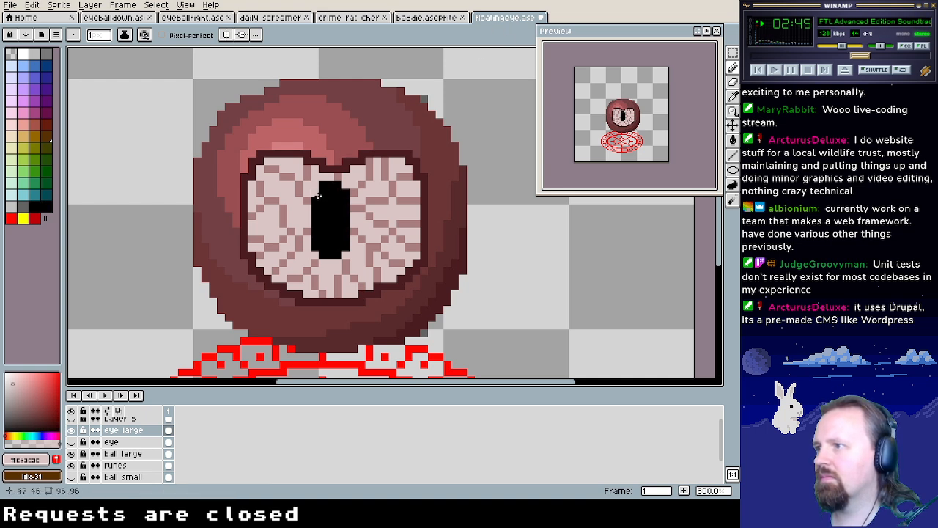
scroll(317, 197, "down", 1)
scroll(317, 197, "up", 2)
scroll(324, 203, "down", 6)
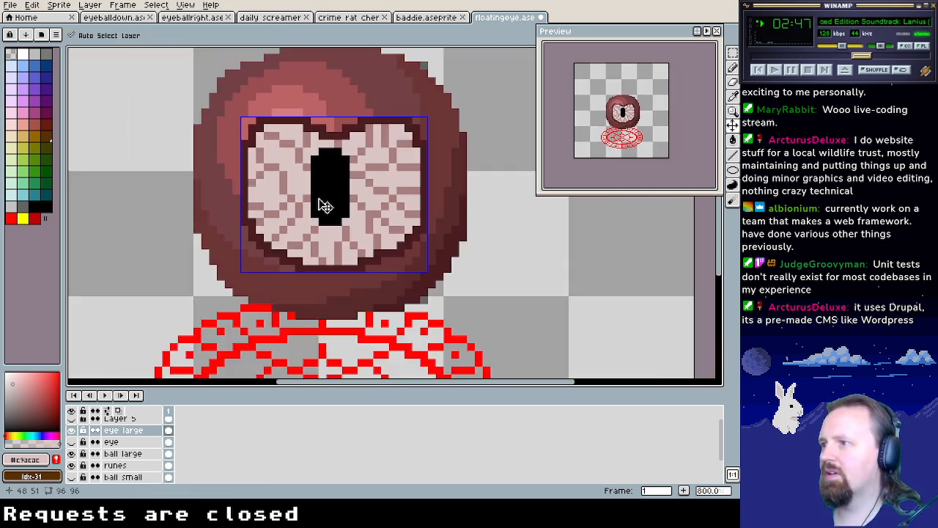
key("b")
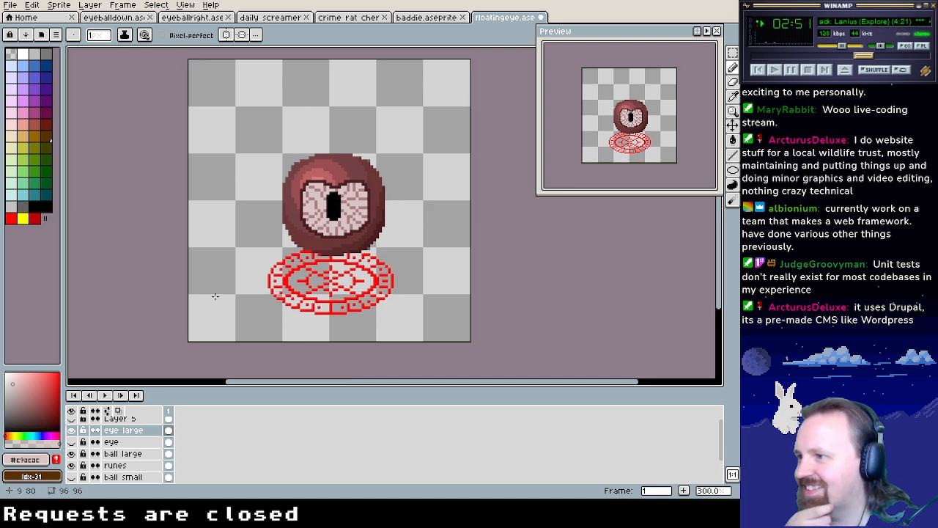
Show the eye and ball small layers, briefly hiding eye large and ball large to compare both versions
left_click(71, 441)
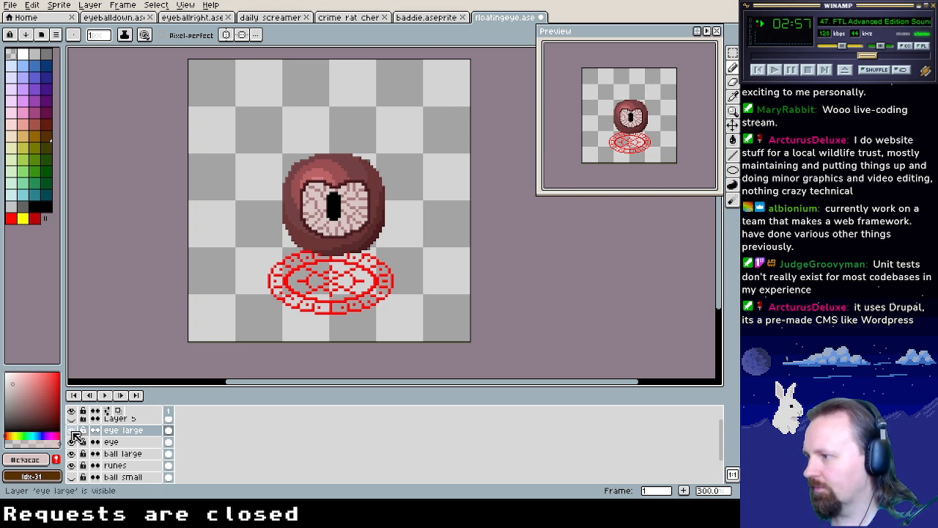
left_click(71, 430)
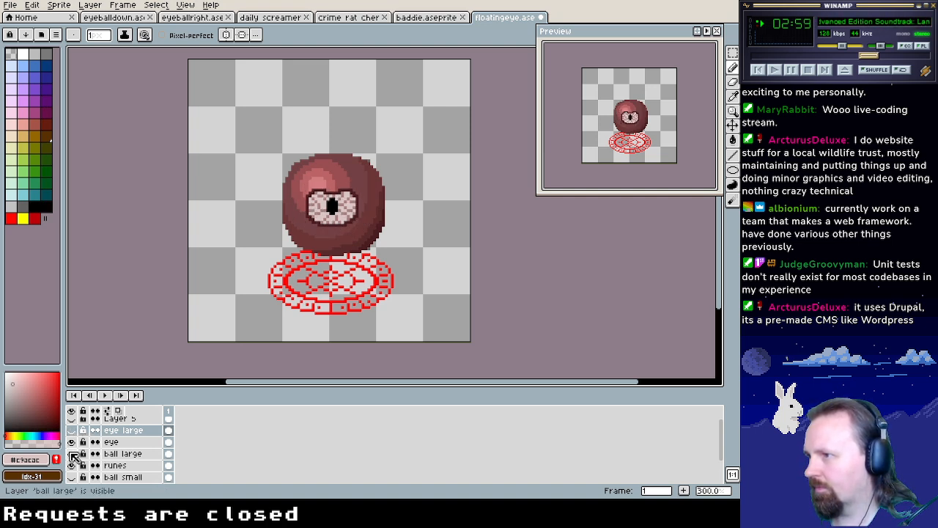
left_click(71, 453)
left_click(72, 477)
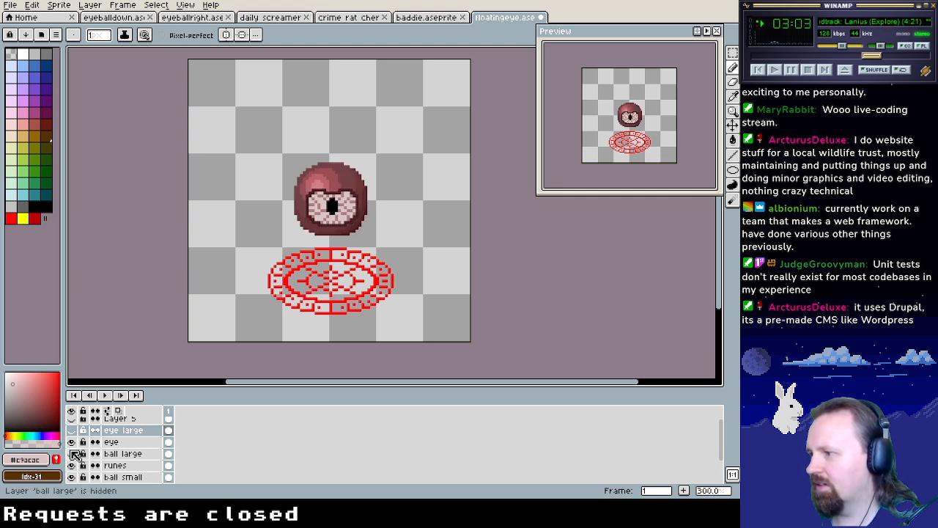
left_click(71, 453)
left_click(71, 431)
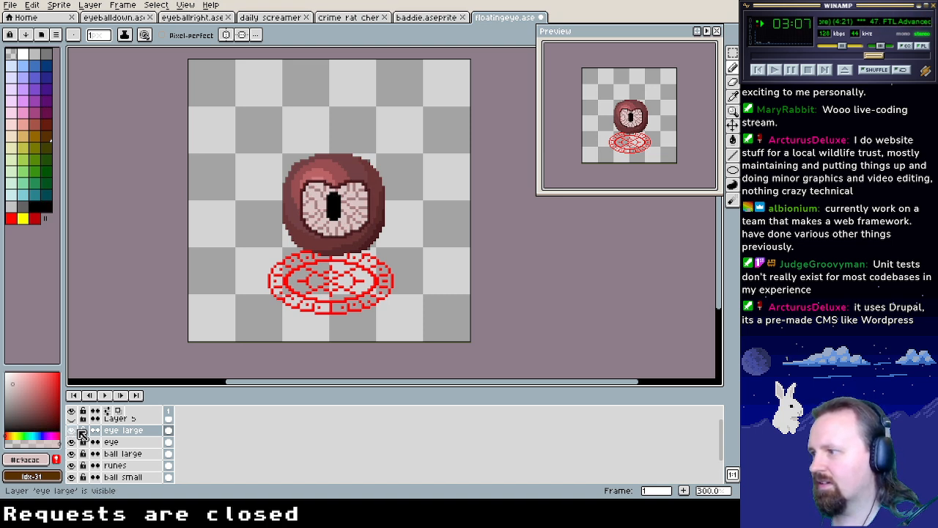
Move the eye layer below the ball large layer in the layer stack
right_click(117, 446)
key("Escape")
left_click_drag(115, 444, 123, 460)
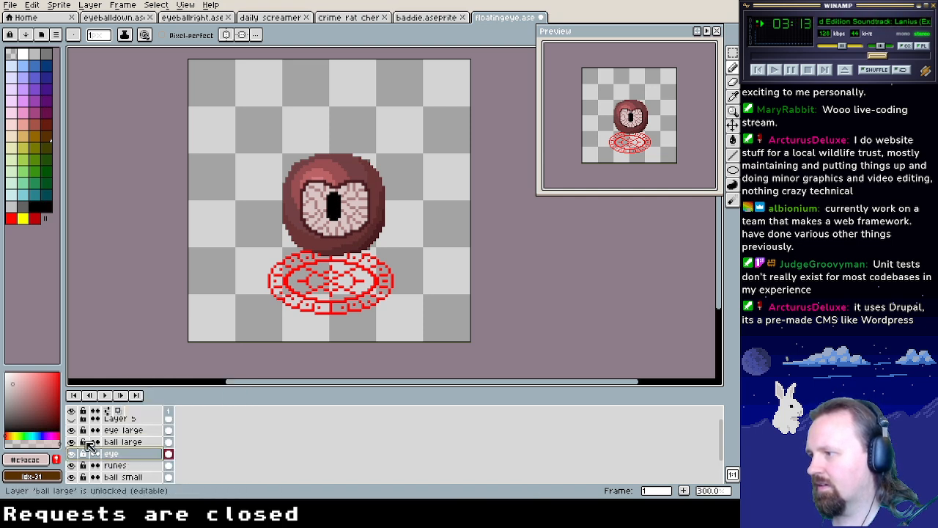
Compare the small and large eyeballs by hiding and reshowing the eye large and ball large layers
left_click(71, 430)
left_click(71, 442)
left_click(72, 442)
left_click(71, 430)
left_click(73, 441)
left_click(73, 432)
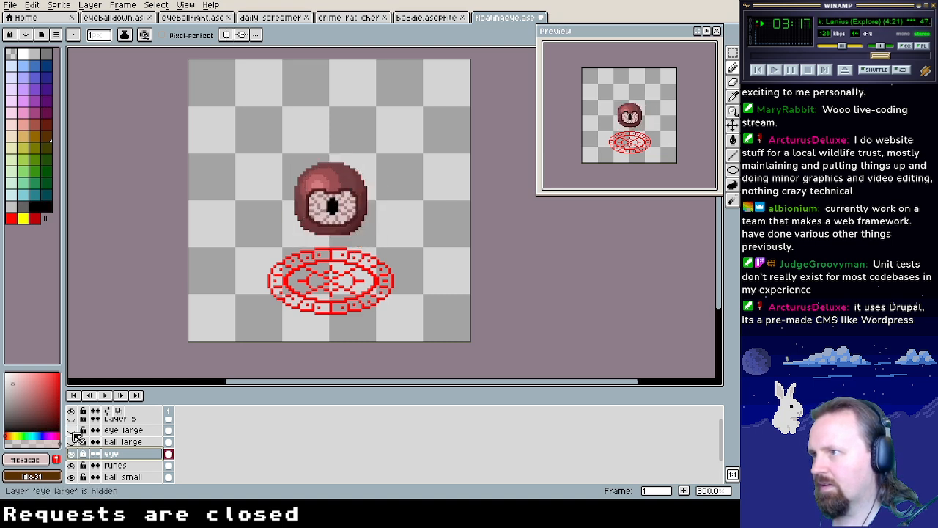
left_click(72, 431)
left_click(72, 442)
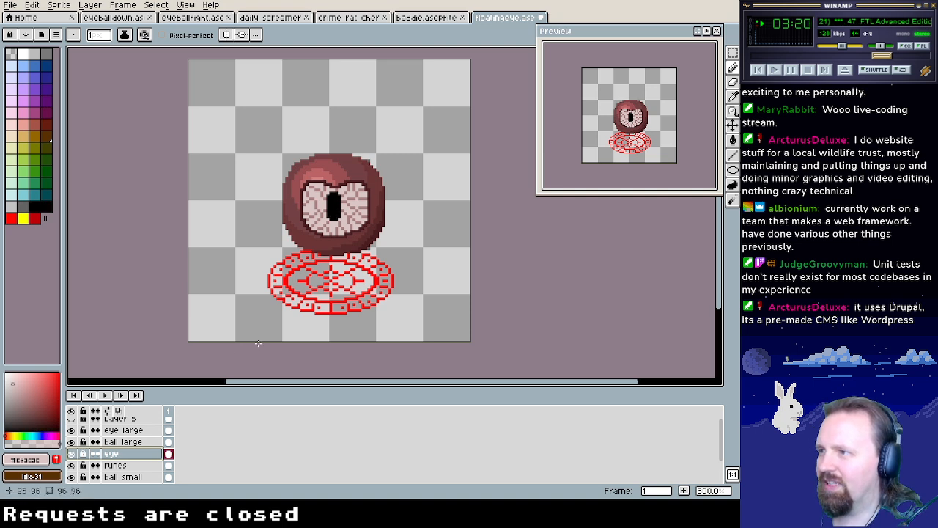
Hide the eye large layer so only the bare large ball remains to work on
left_click_drag(307, 229, 327, 192)
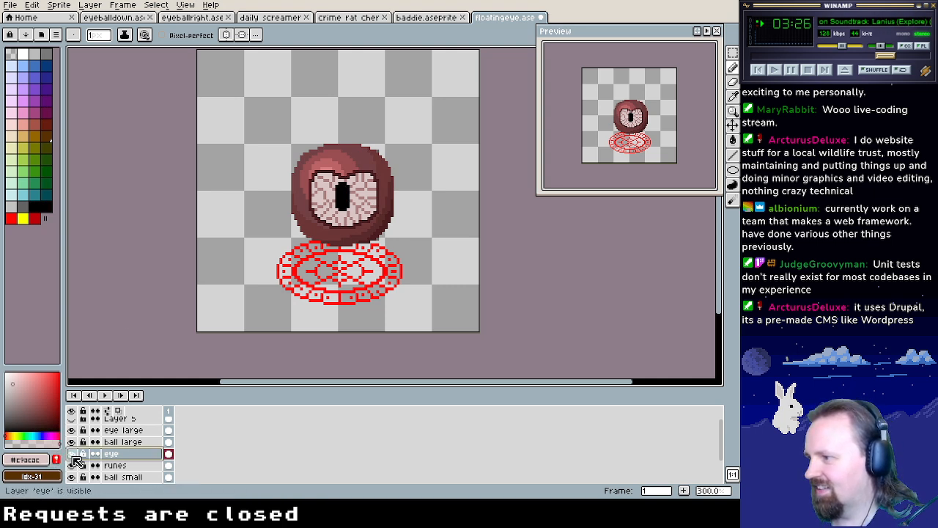
left_click(71, 430)
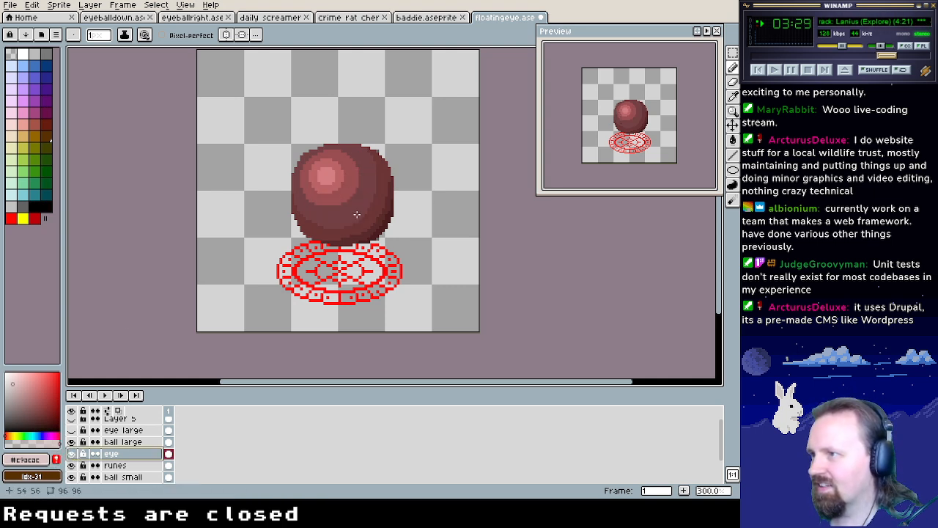
scroll(346, 182, "up", 4)
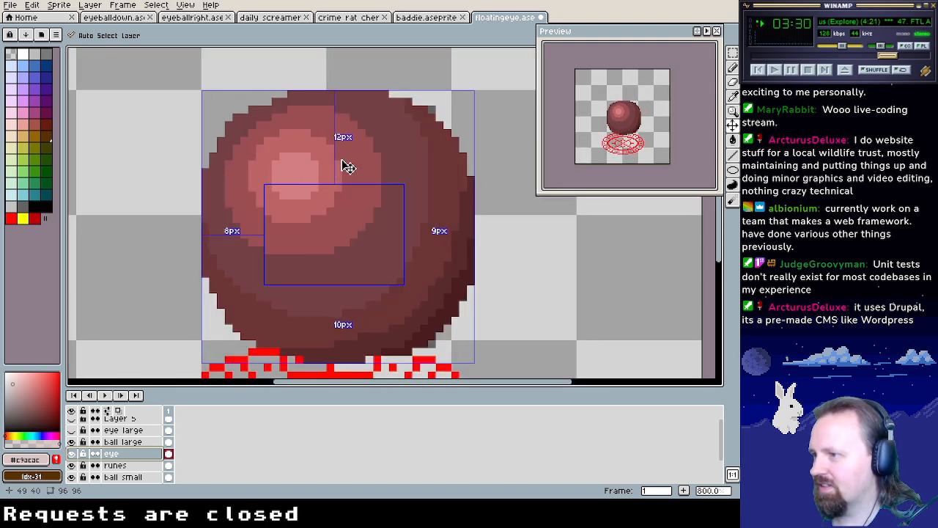
key("b")
left_click(334, 263, "alt")
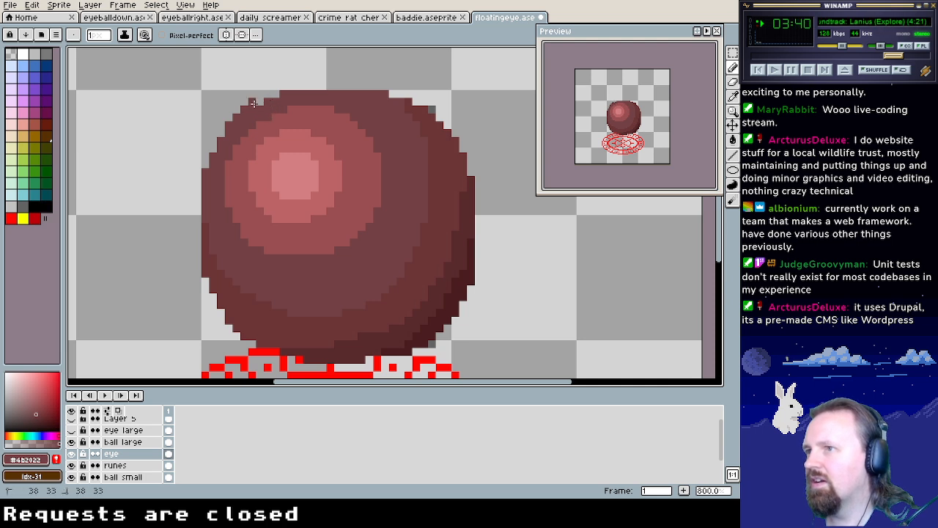
left_click(260, 85, "alt")
left_click_drag(259, 85, 236, 110)
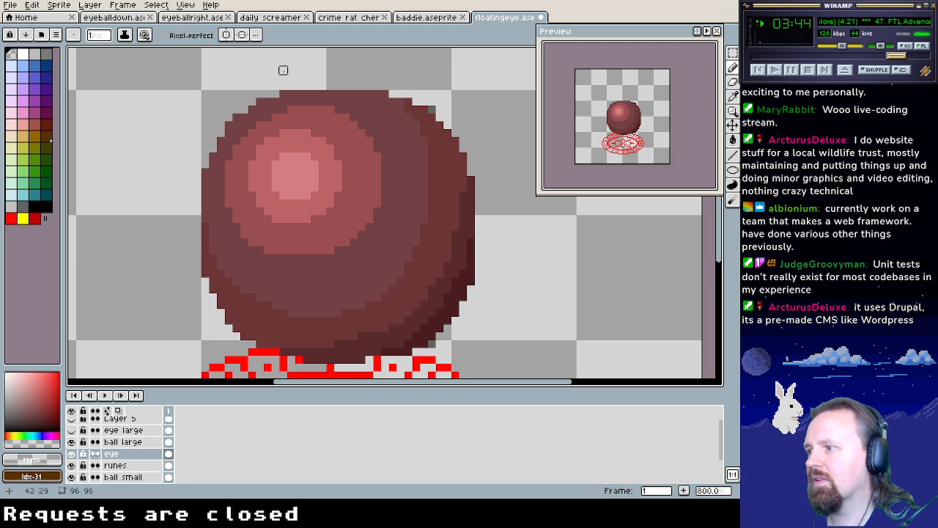
key("ctrl+z")
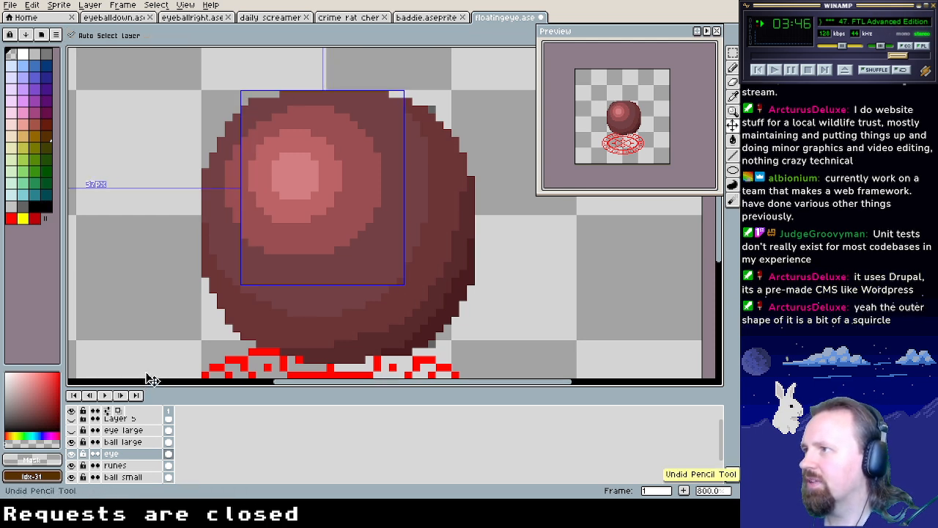
key("ctrl+z")
key("ctrl+z")
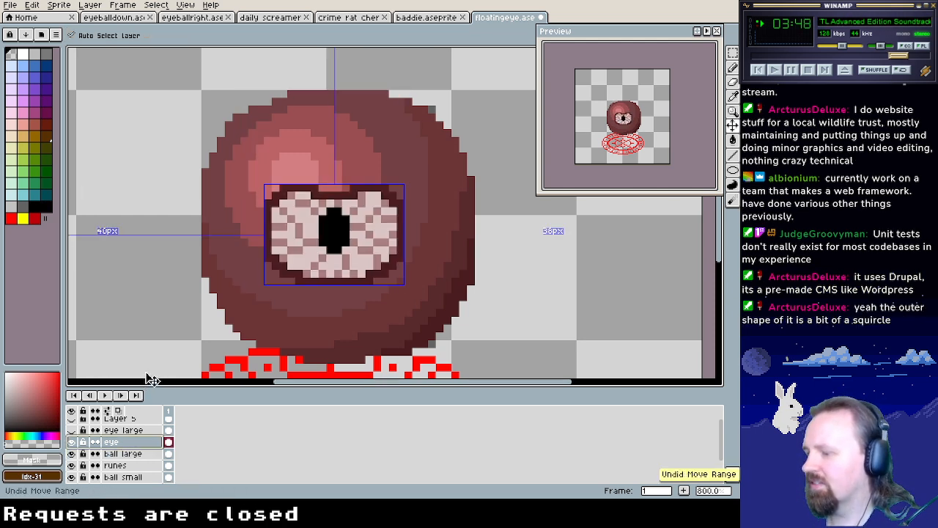
key("ctrl+y")
On the ball large layer, erase pixels at both ends of the ball's top row to round its upper edge
left_click(125, 442)
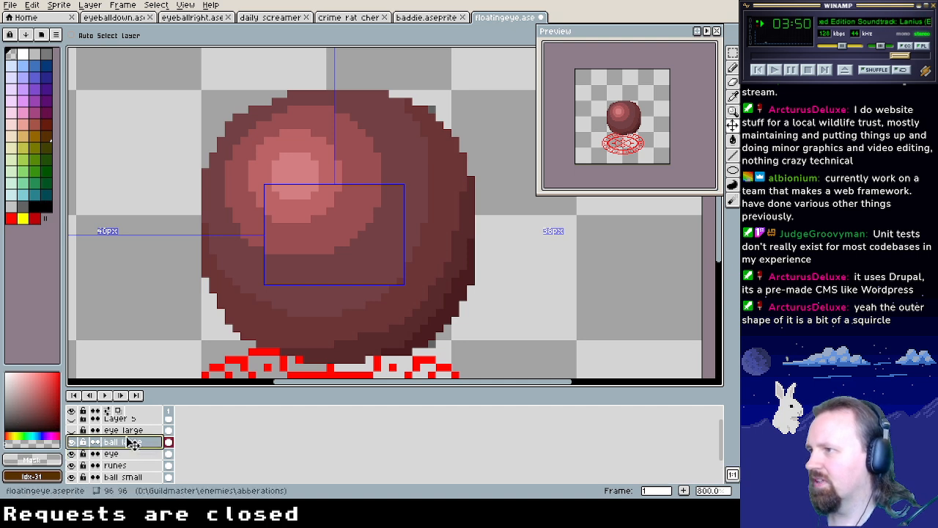
left_click(298, 96)
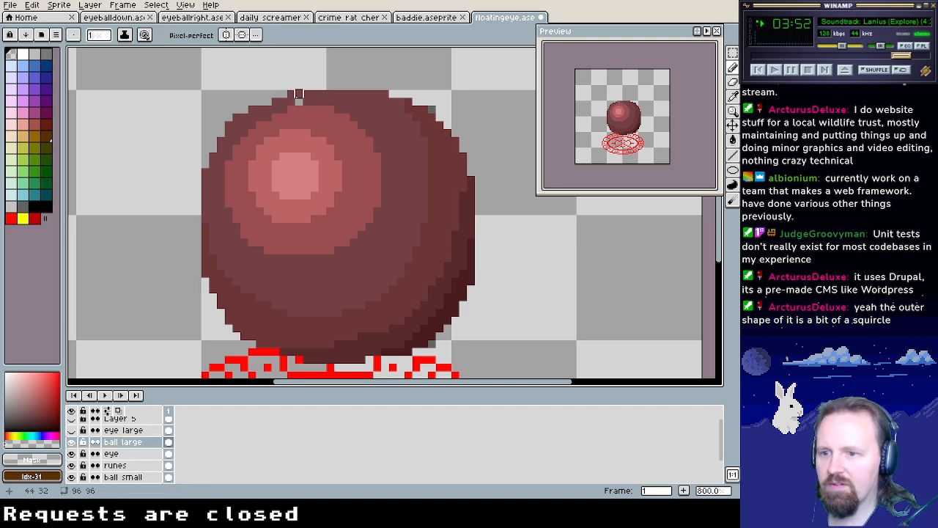
key("ctrl+z")
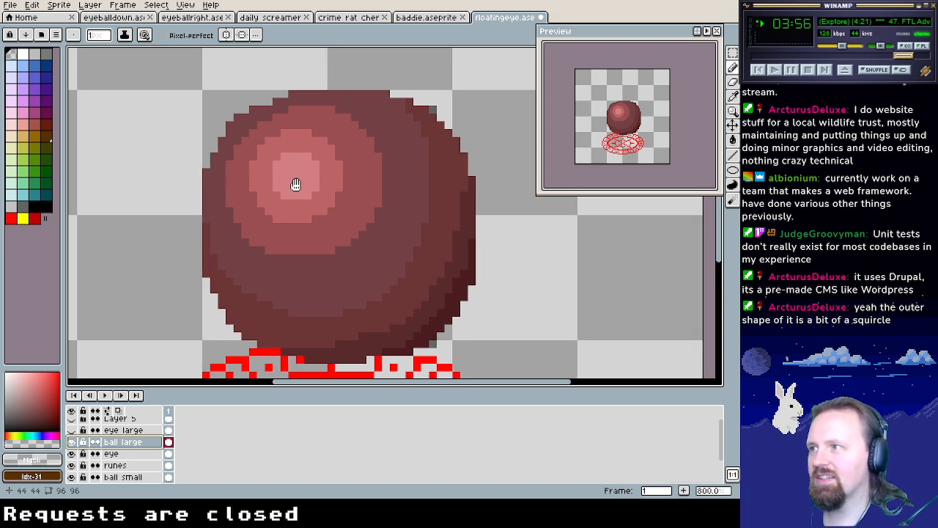
left_click_drag(293, 184, 304, 183)
left_click_drag(314, 91, 293, 94)
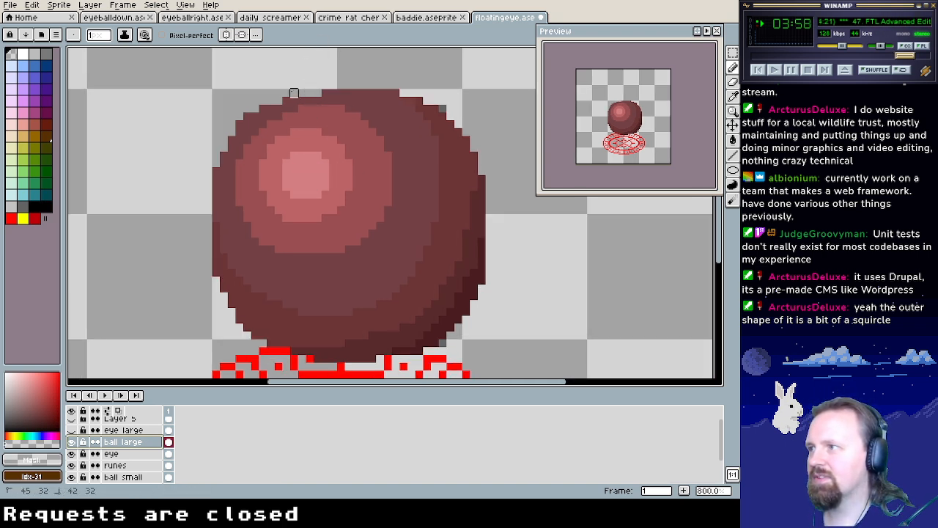
left_click(396, 92)
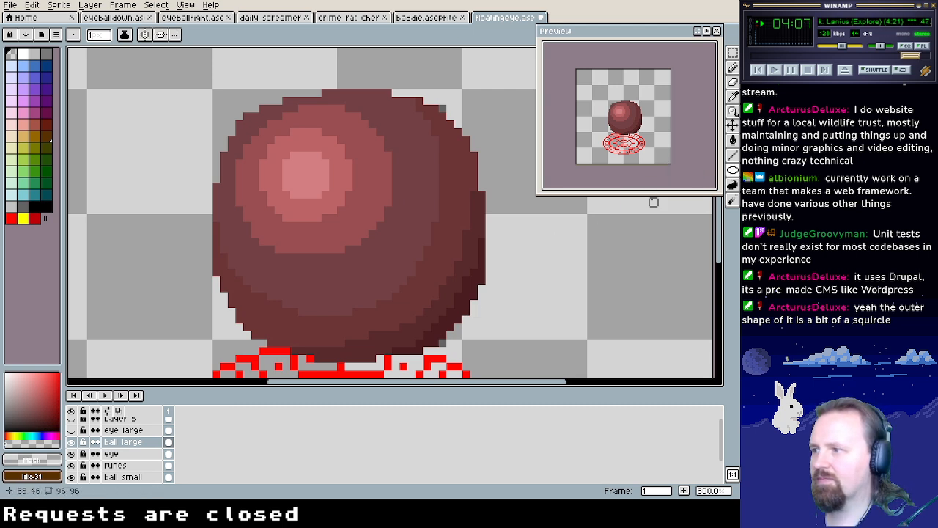
Add a new layer above ball large and draw a yellow circular guide matching the ball's full width and height
right_click(136, 442)
left_click(190, 402)
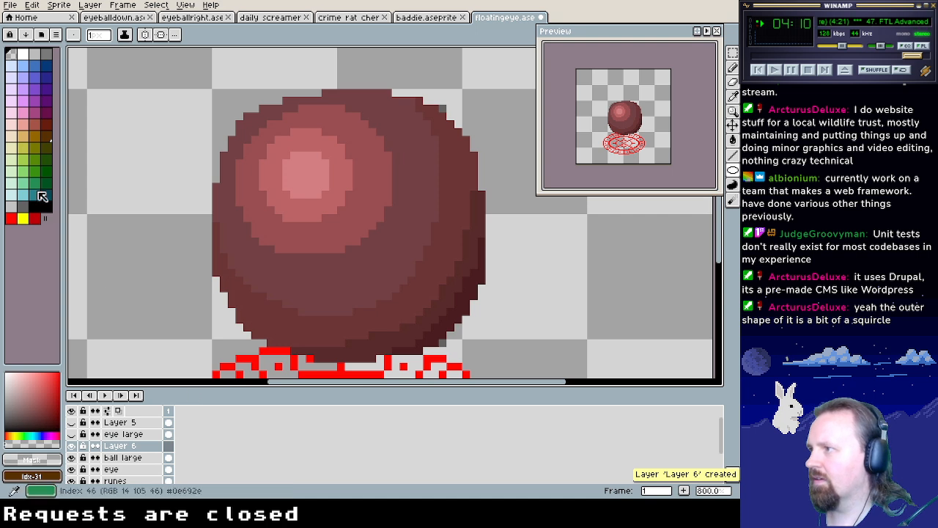
left_click(23, 217)
left_click_drag(205, 83, 485, 368)
left_click_drag(485, 357, 485, 354)
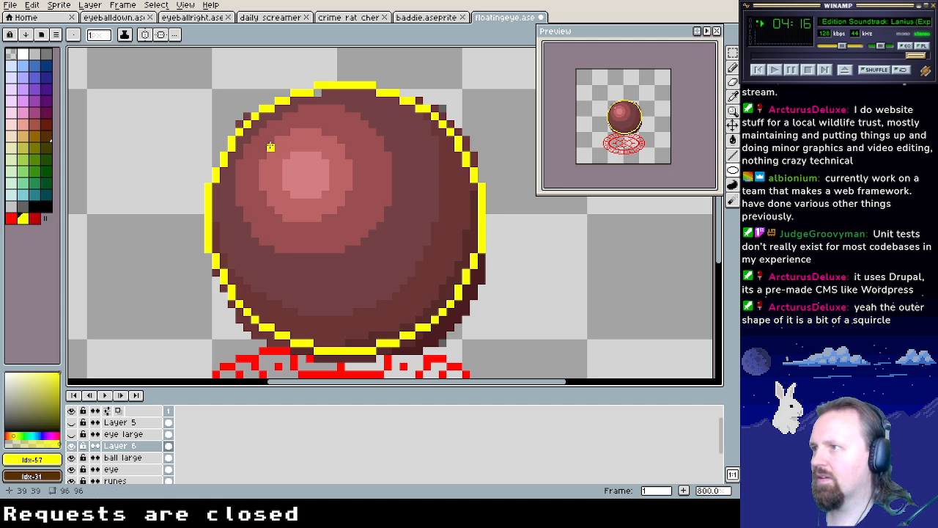
key("ctrl+z")
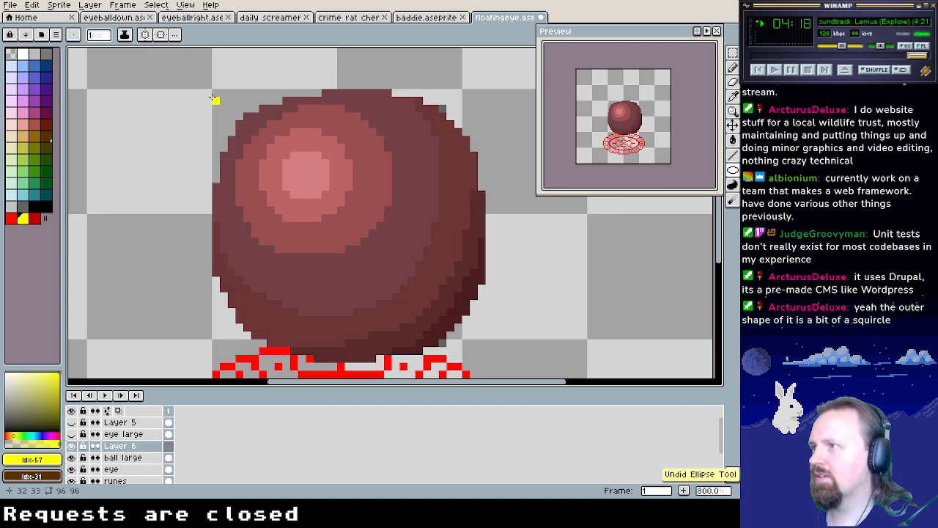
left_click_drag(214, 94, 483, 355)
On the ball large layer, erase the pixels outside the yellow guide along the ball's upper-left and upper-right edges
left_click(733, 67)
left_click(733, 53)
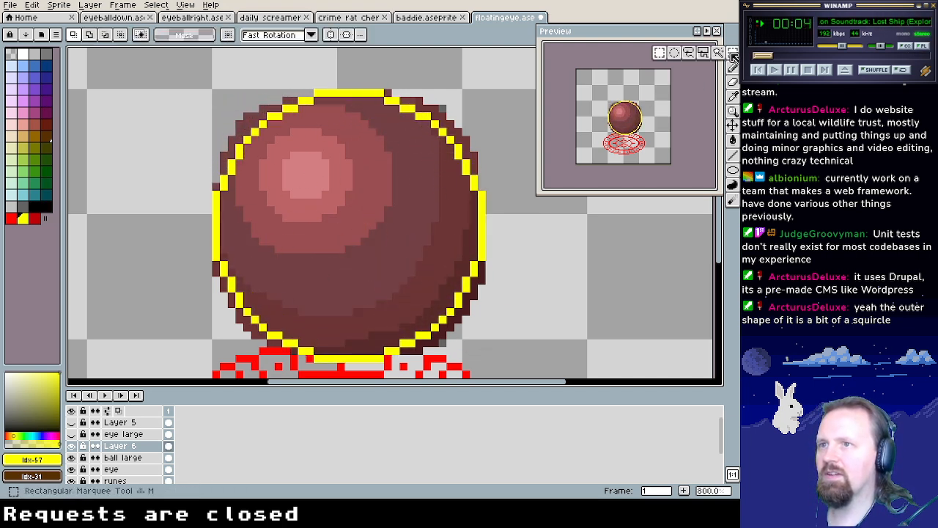
left_click(123, 457)
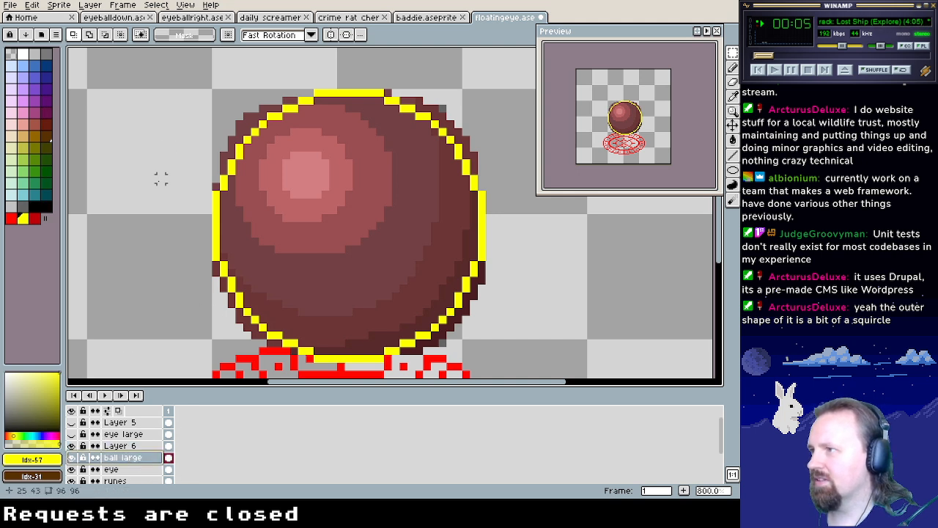
key("b")
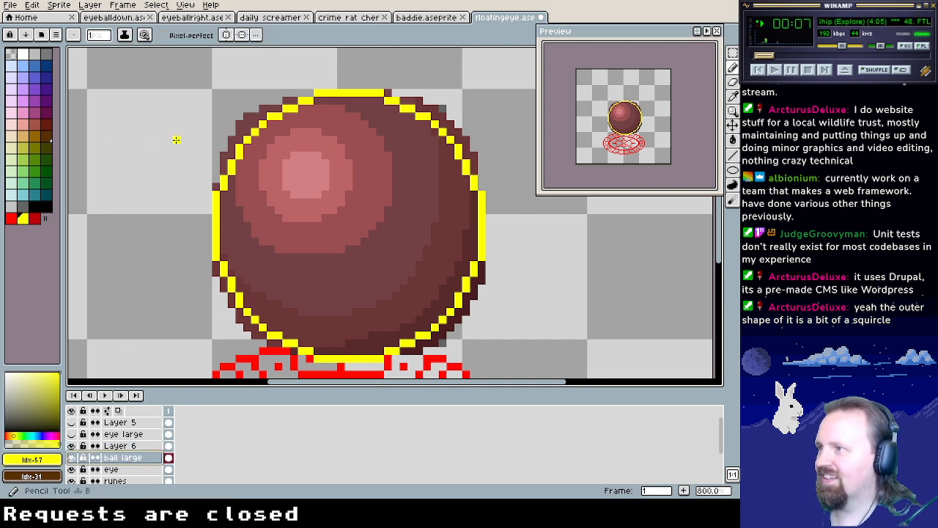
left_click(177, 140, "alt")
mouse_move(217, 162)
left_mouse_down()
mouse_move(223, 168)
mouse_move(255, 99)
mouse_move(239, 124)
mouse_move(248, 128)
mouse_move(270, 100)
mouse_move(295, 100)
left_mouse_up()
mouse_move(387, 88)
left_mouse_down()
mouse_move(428, 108)
mouse_move(481, 171)
mouse_move(459, 146)
mouse_move(473, 147)
mouse_move(427, 100)
left_mouse_up()
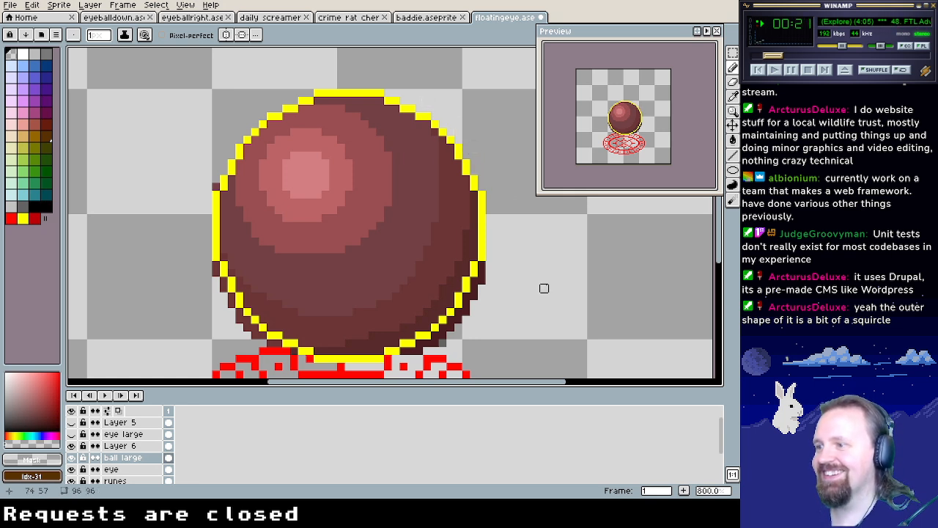
Erase the ball pixels outside the yellow guide along the lower-right and lower-left edges and the stray pixel at the left
mouse_move(403, 351)
left_mouse_down()
mouse_move(435, 343)
mouse_move(490, 296)
left_mouse_up()
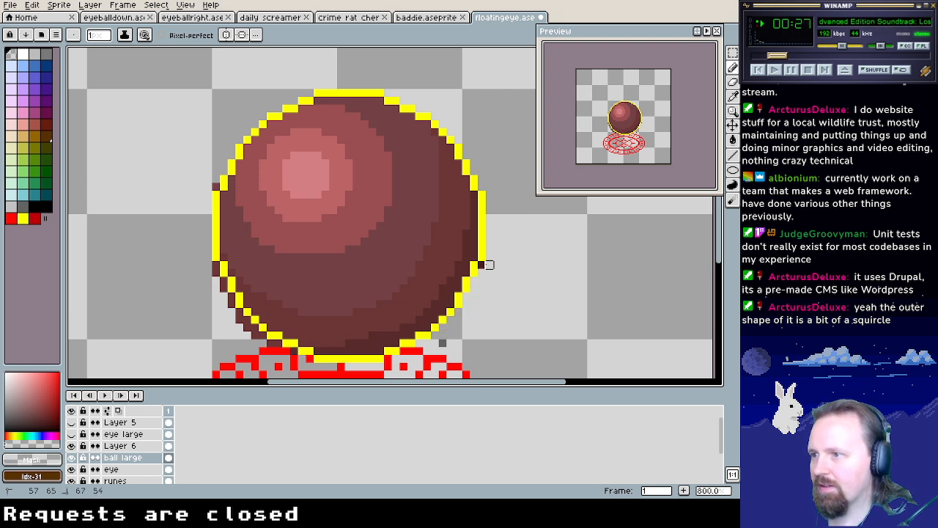
mouse_move(254, 334)
left_mouse_down()
mouse_move(215, 272)
mouse_move(224, 303)
mouse_move(238, 311)
mouse_move(207, 264)
left_mouse_up()
left_click(216, 187)
Hide the yellow guide on Layer 6 and retouch shading pixels near the ball's edge using sampled tones #431719, #321011, #4b2022 and #75292c
left_click(232, 280, "alt")
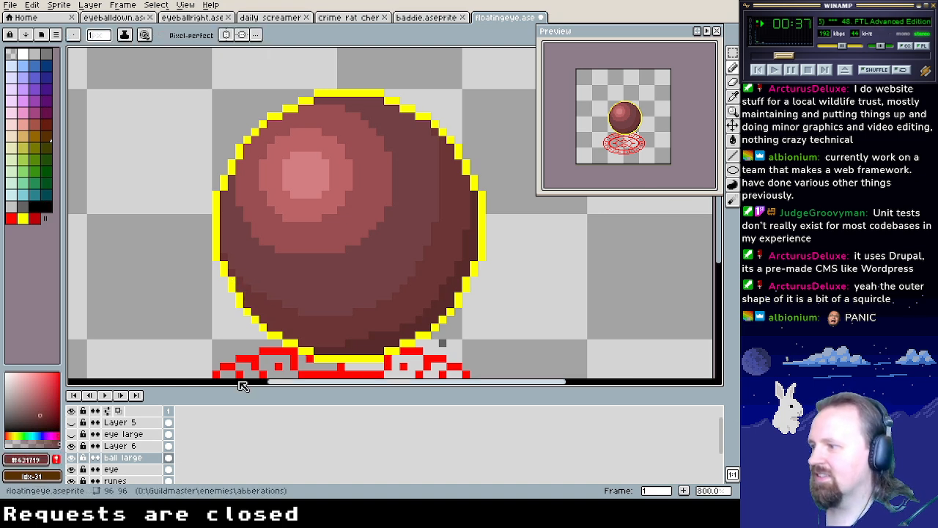
left_click(72, 447)
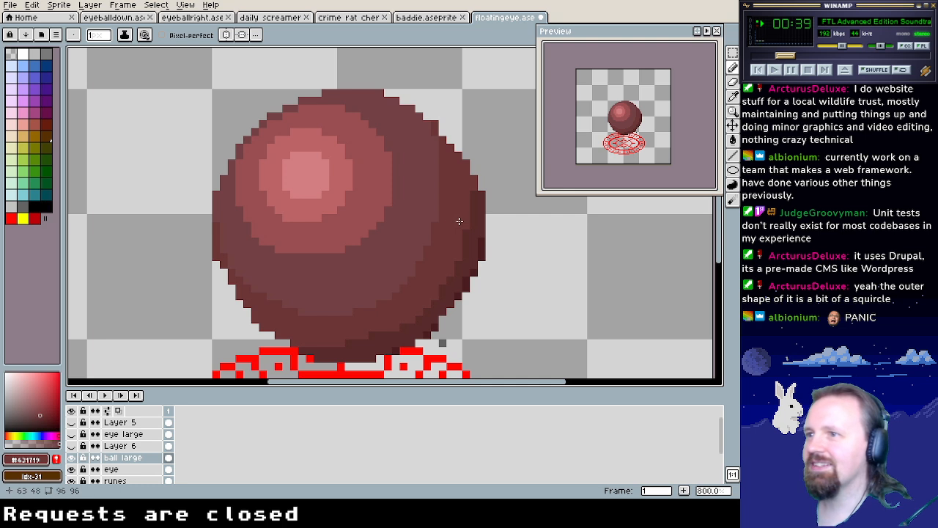
left_click(251, 283, "alt")
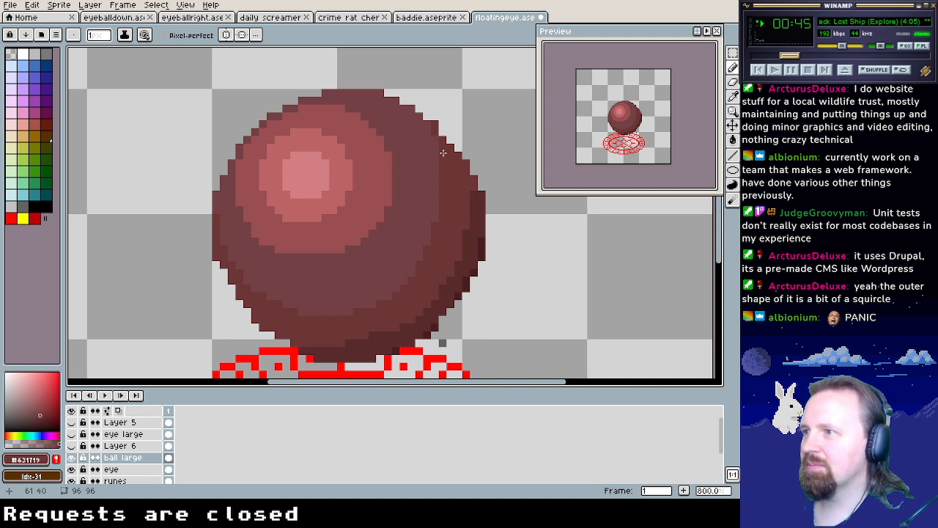
left_click(473, 189, "alt")
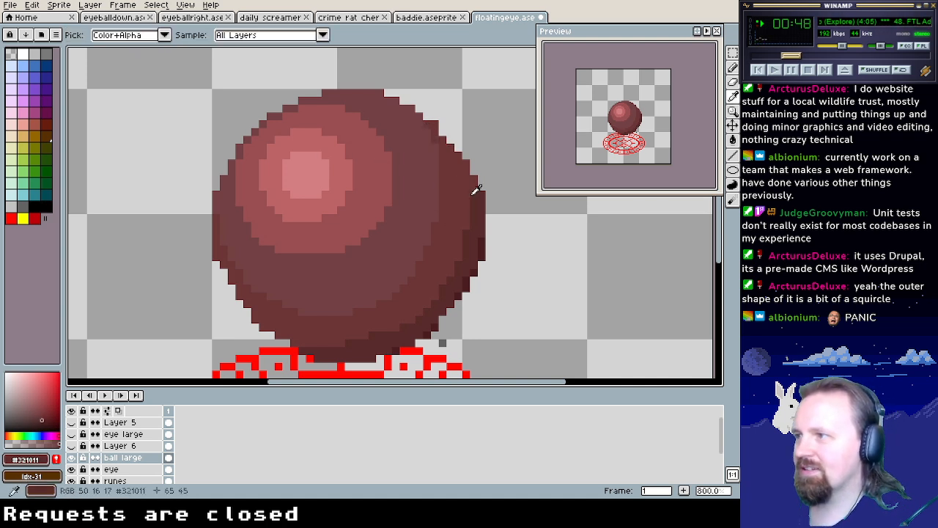
left_click(293, 108, "alt")
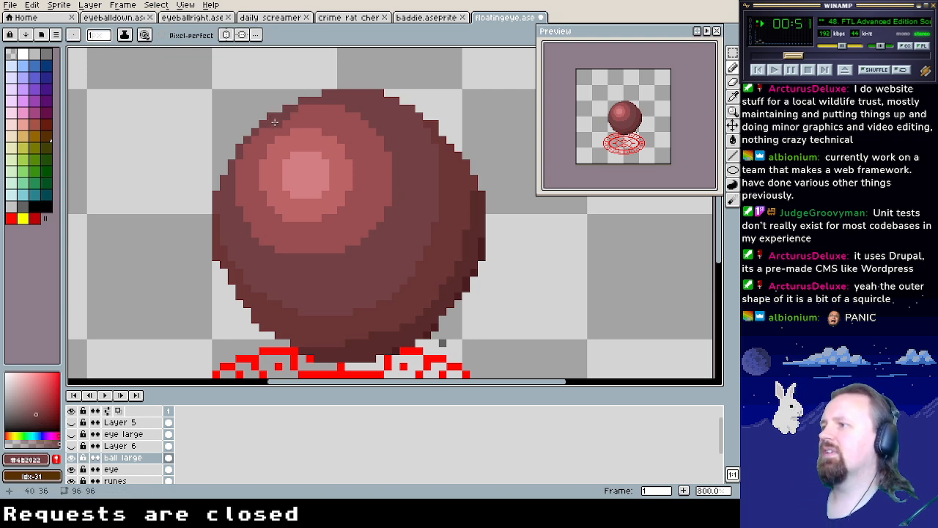
left_click(246, 160, "alt")
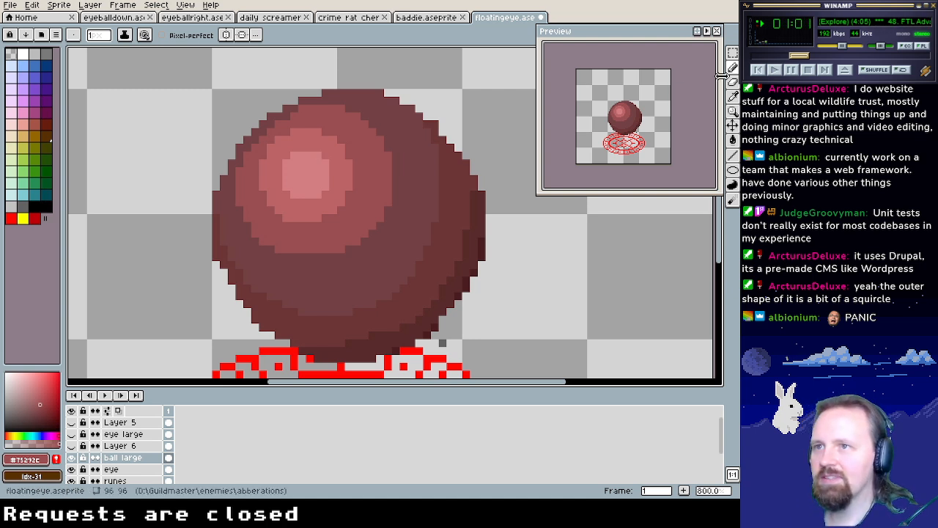
Select the ball's lighter highlight bands with the Magic Wand, move them one pixel right and one pixel down, and deselect
left_click_drag(733, 53, 718, 63)
left_click(371, 223)
left_click(322, 189)
left_click(338, 201, "shift")
left_click(341, 218, "shift")
left_click_drag(340, 218, 350, 228)
left_click(419, 199)
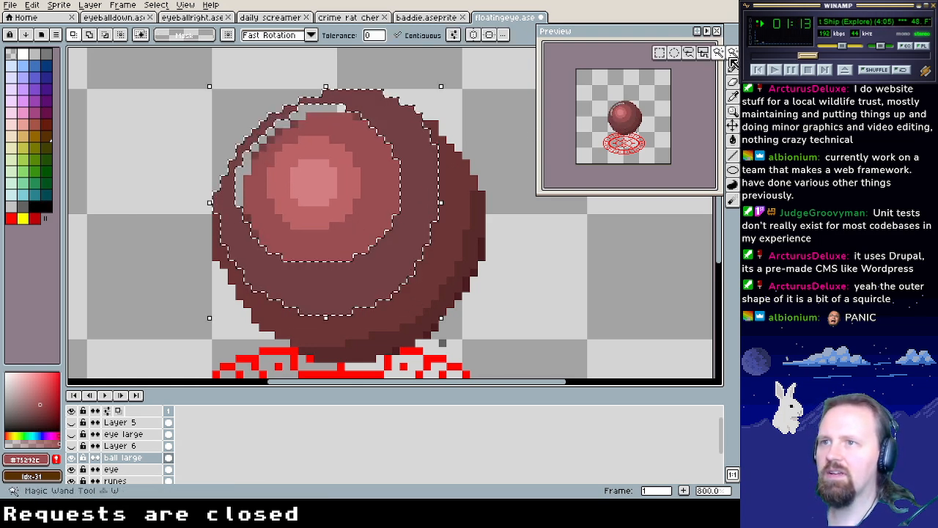
left_click(733, 74)
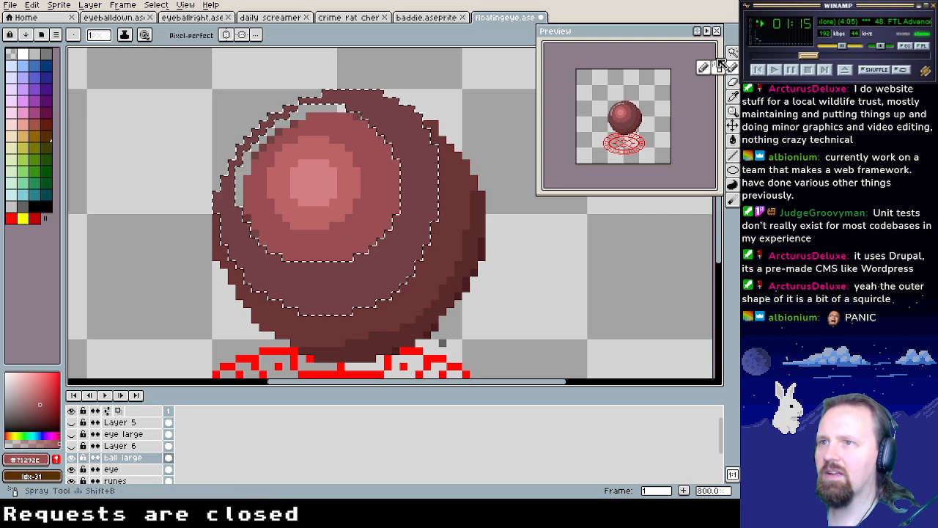
left_click(732, 52)
left_click(469, 103)
key("b")
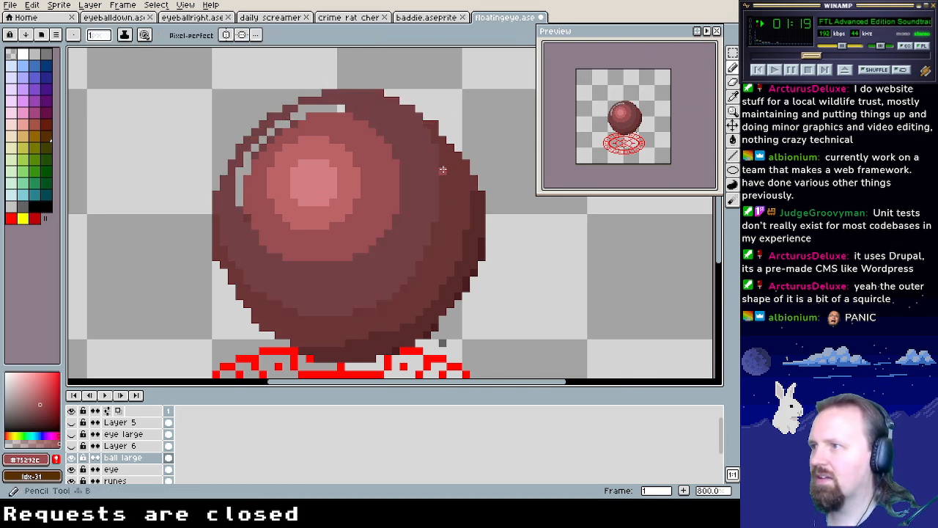
Fill the gap around the highlight's upper-left side with #4b2022 and retouch the ball's left and upper-right edges with #431719
left_click(352, 108, "alt")
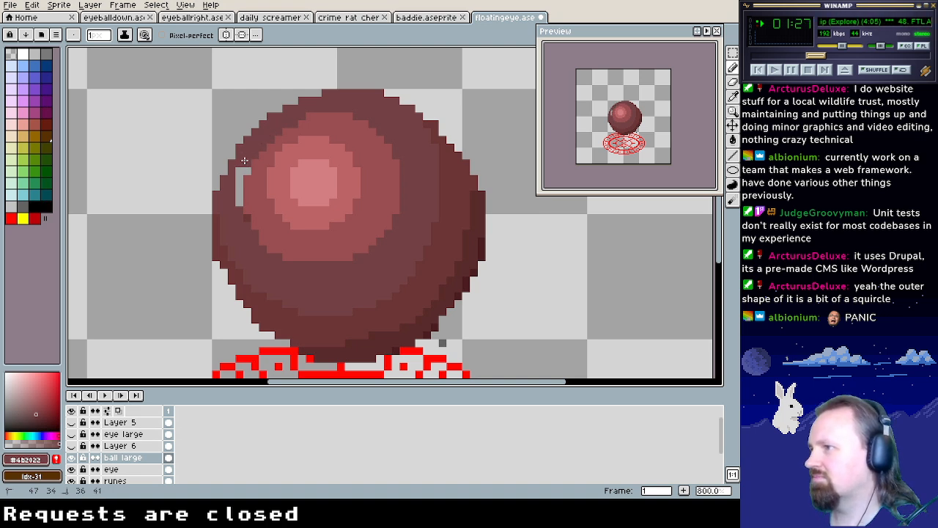
left_click(217, 230, "alt")
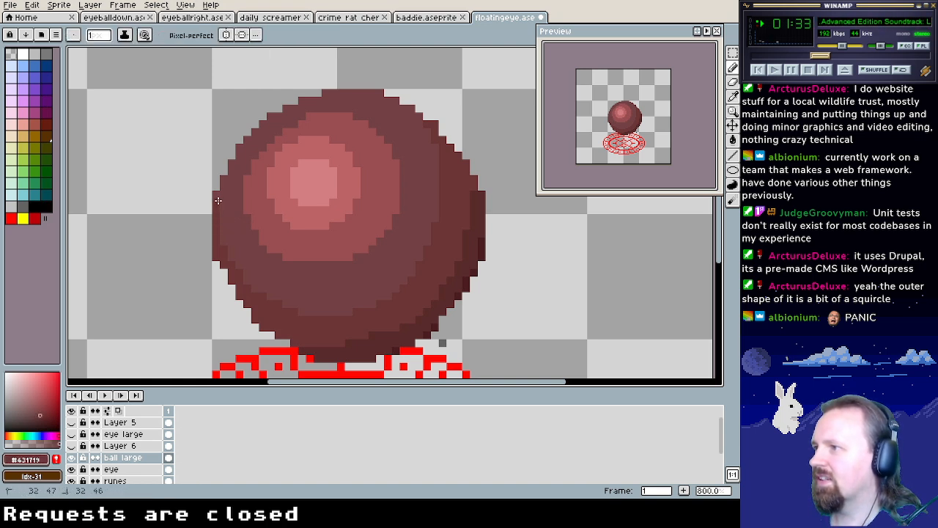
left_click(441, 133)
left_click(448, 142)
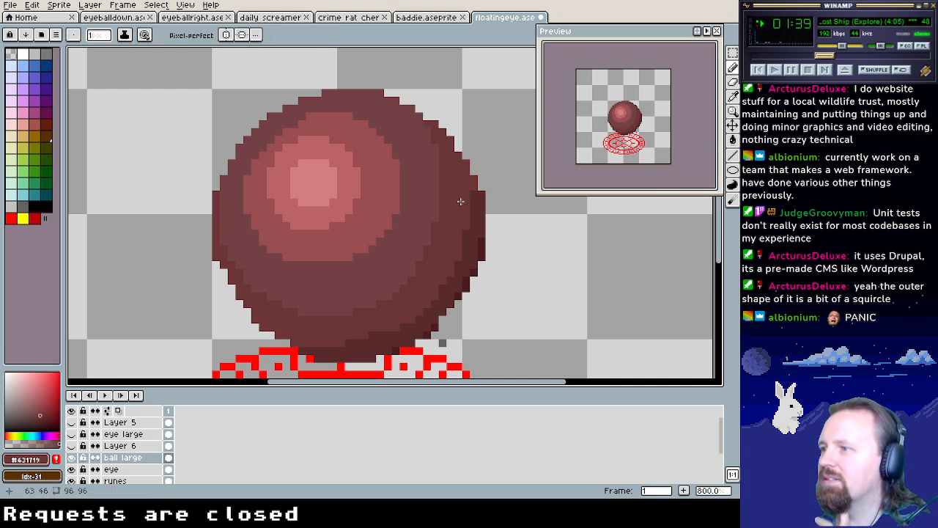
Refine the ball's mid-tone band transitions and upper edges using the sampled tones #4b2022 and #431719
left_click(394, 268, "alt")
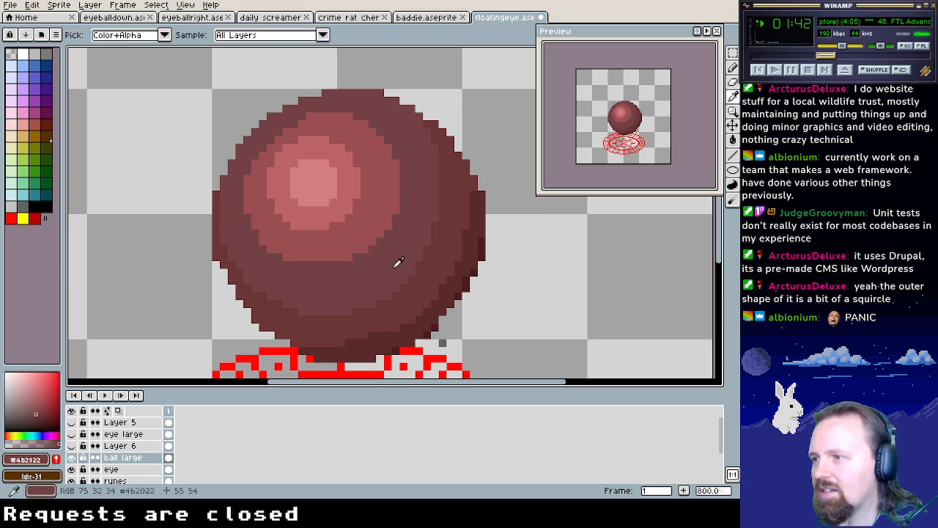
left_click(354, 330, "alt")
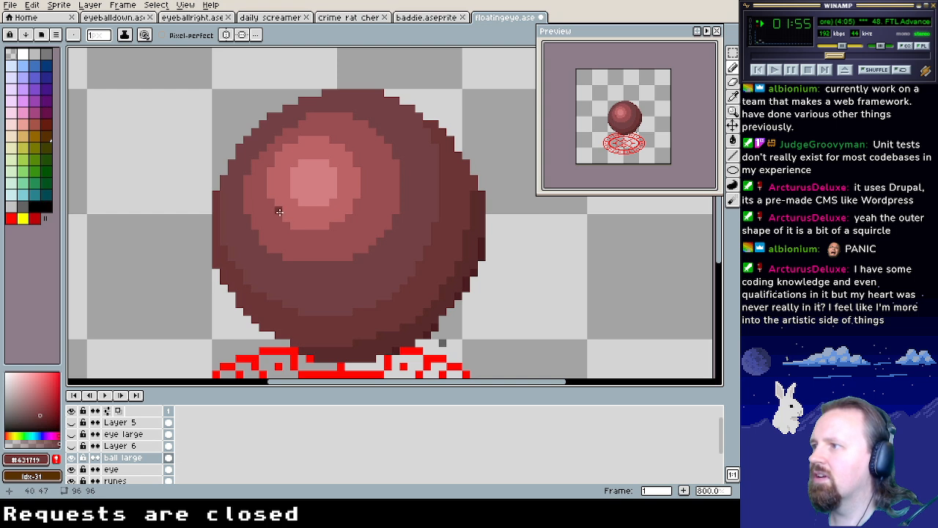
left_click(222, 178, "alt")
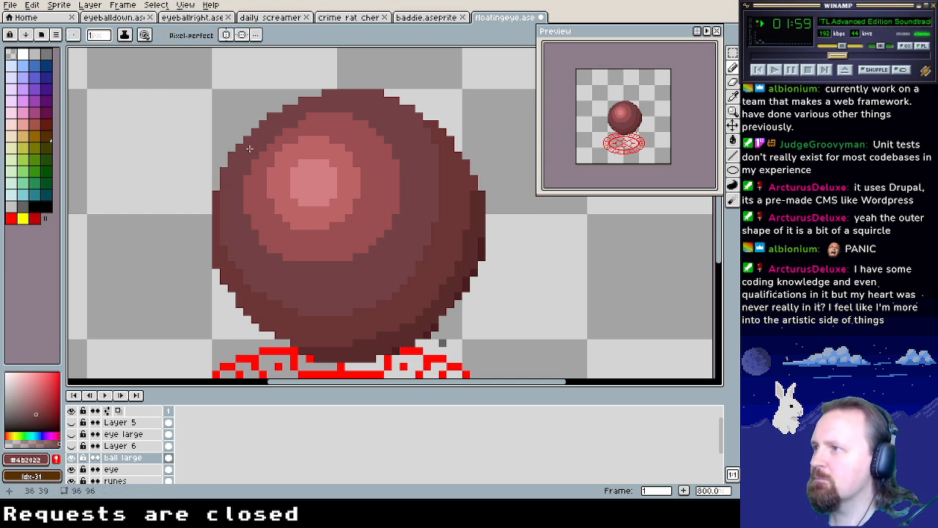
left_click_drag(242, 141, 256, 125)
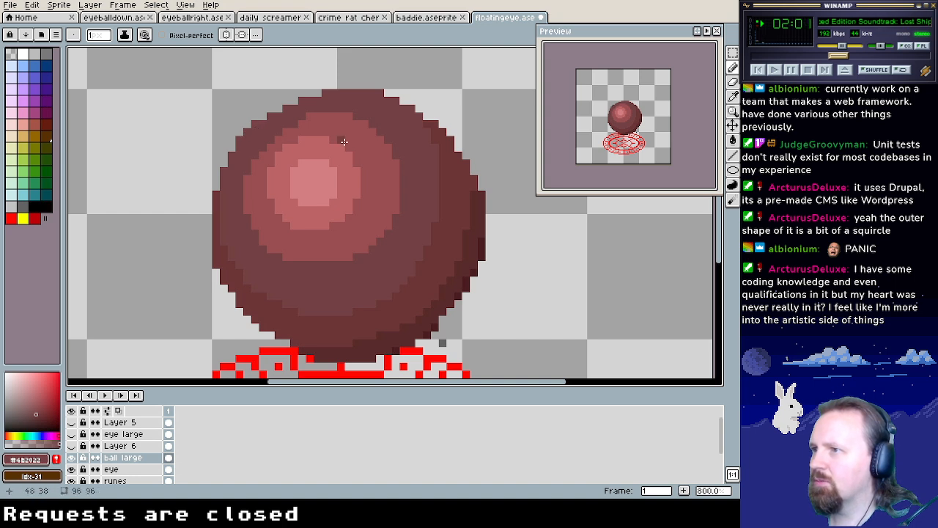
left_click(454, 145, "alt")
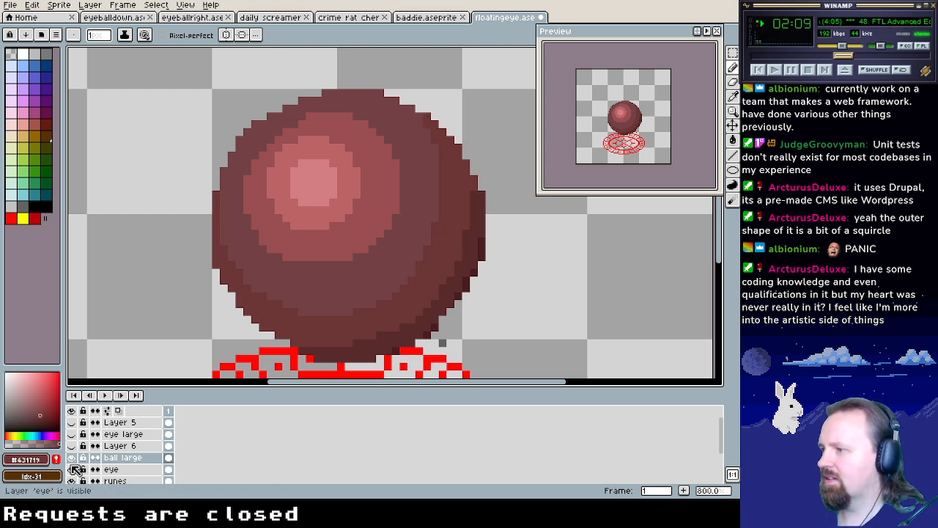
Show the eye large layer over the ball and save the sprite
left_click(71, 434)
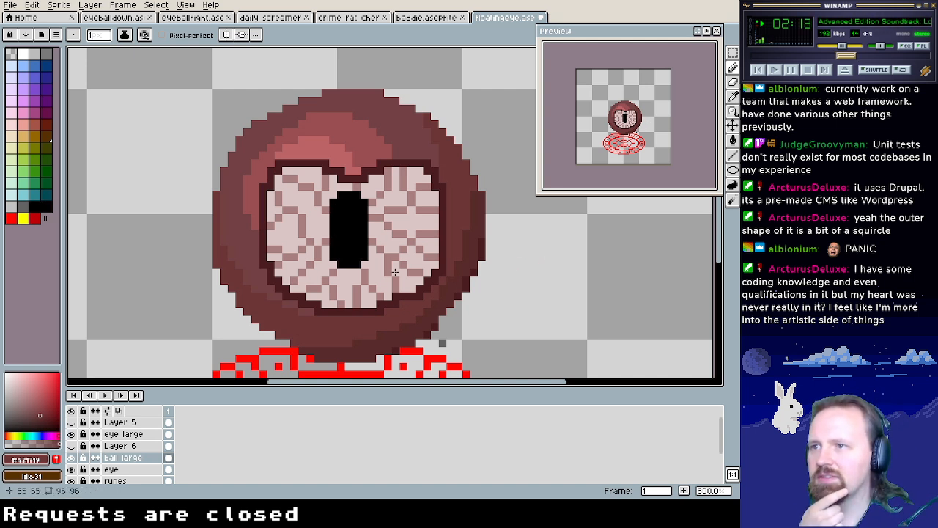
key("ctrl+s")
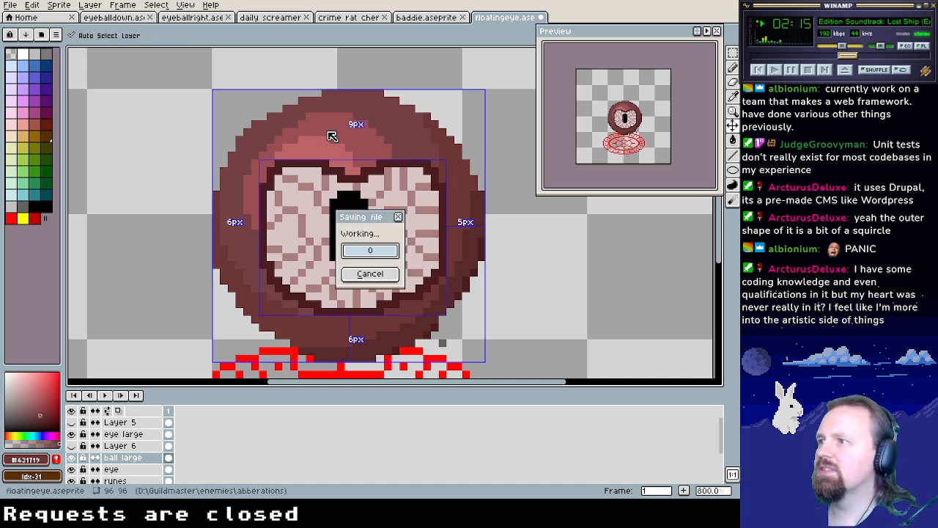
Add #4b2022 pixels at the left end of the ball's top row and near its upper-right edge, undoing misplaced ones
left_click(362, 108, "alt")
left_click(317, 85)
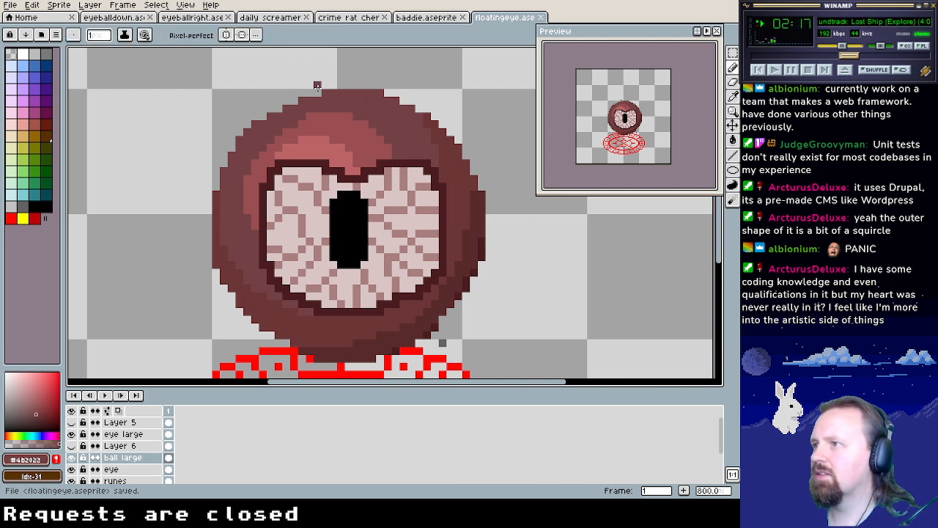
key("ctrl+z")
key("ctrl+z")
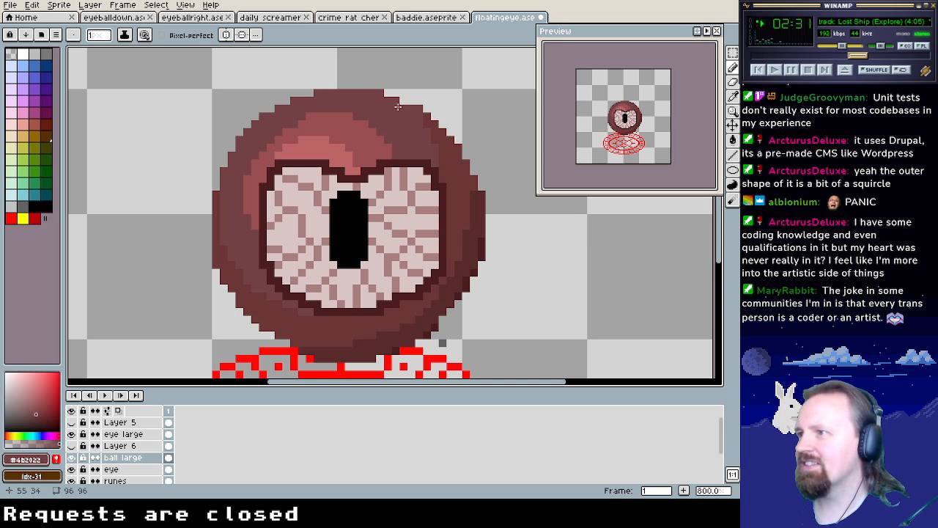
left_click(404, 108)
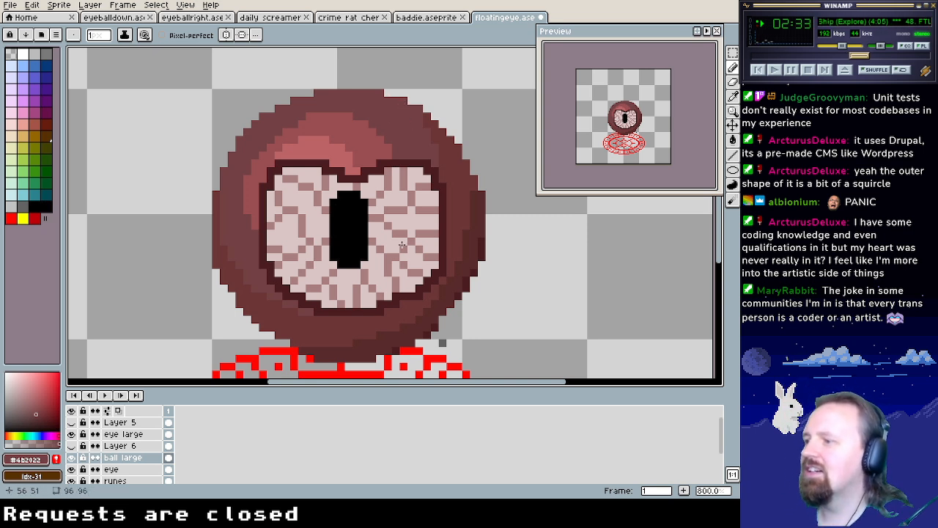
Add #431719 pixels along the ball's lower-left edge and erase the excess pixel at its lower-right edge
left_click(306, 336, "alt")
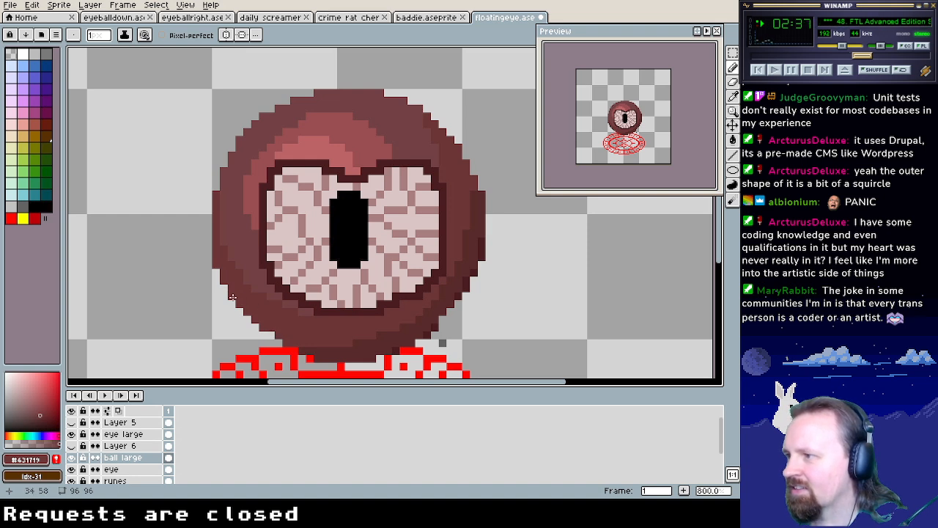
left_click_drag(389, 337, 371, 315)
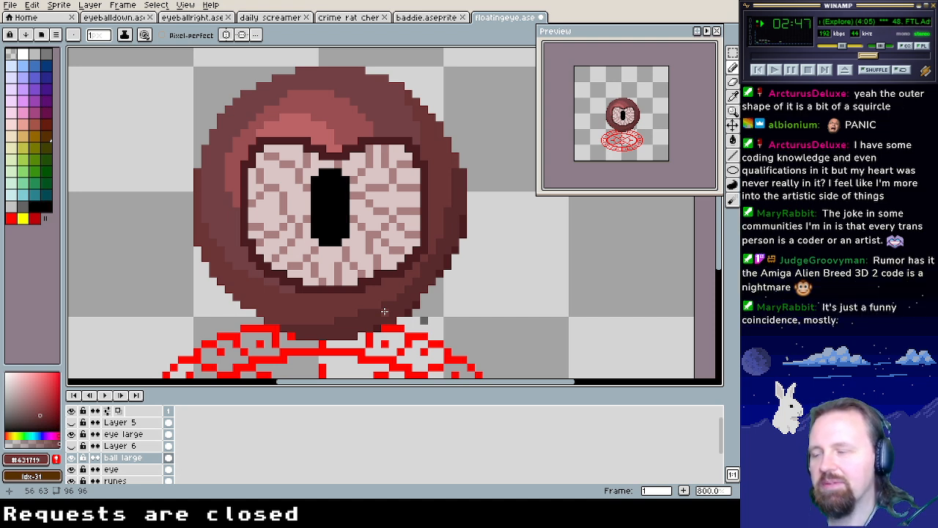
left_click(431, 305, "alt")
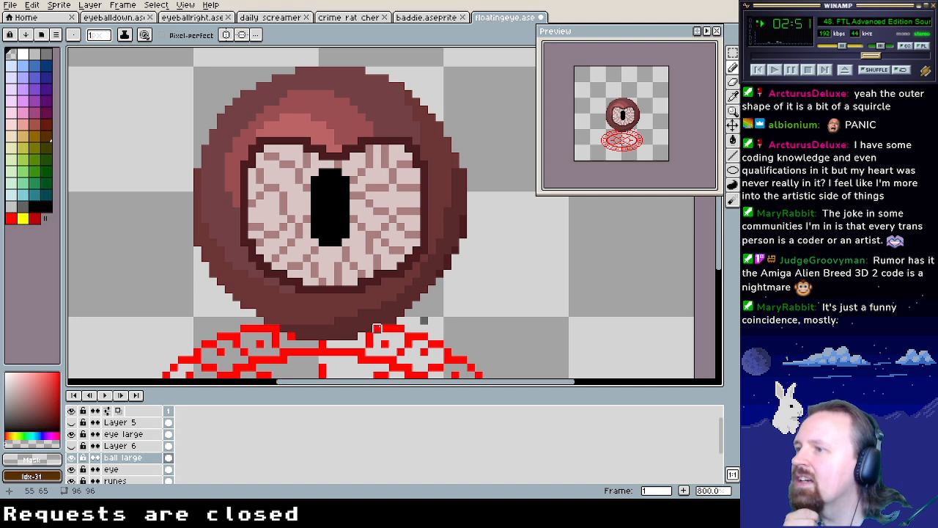
Draw the darkest shadow #26090a along the ball's lower-right edge and clean up its border with transparency and #321011
left_click(461, 228, "alt")
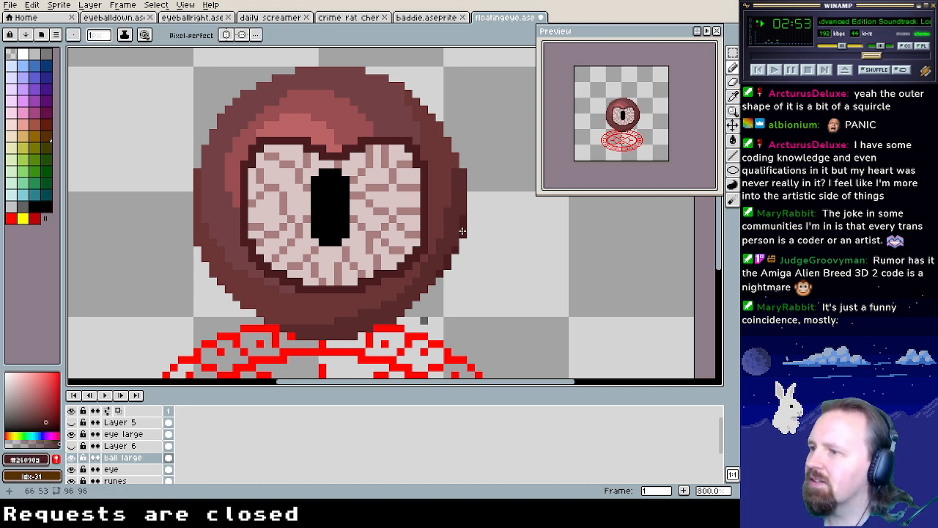
mouse_move(458, 234)
left_mouse_down()
mouse_move(409, 298)
mouse_move(365, 328)
mouse_move(416, 299)
left_mouse_up()
left_click(425, 289, "alt")
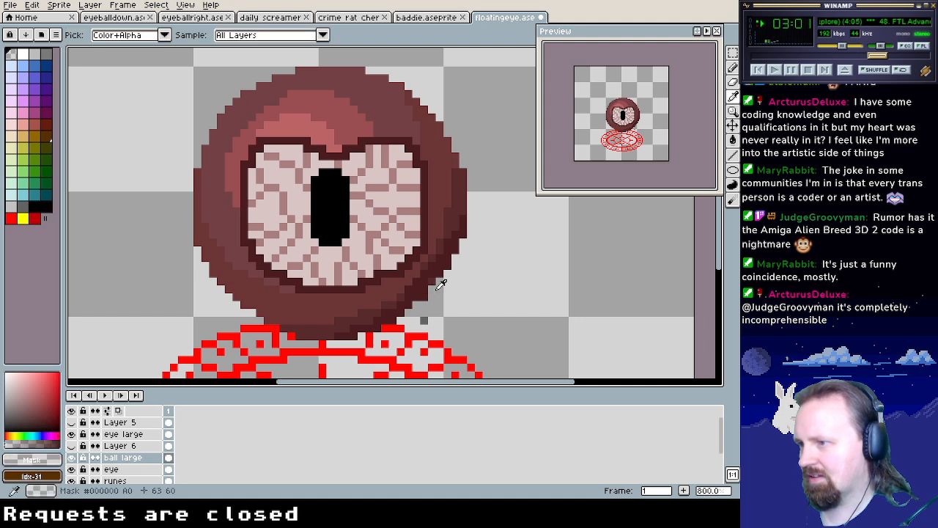
left_click(430, 287, "alt")
left_click(439, 235, "alt")
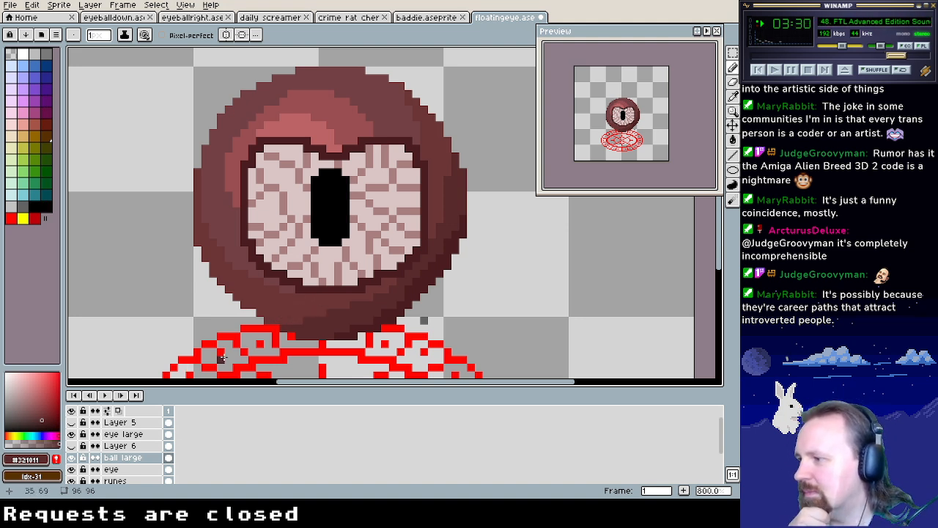
Hide the eye large layer and rework the lower-right edge of the ball's mid-tone band with #431719, undoing the stray stroke
left_click(71, 434)
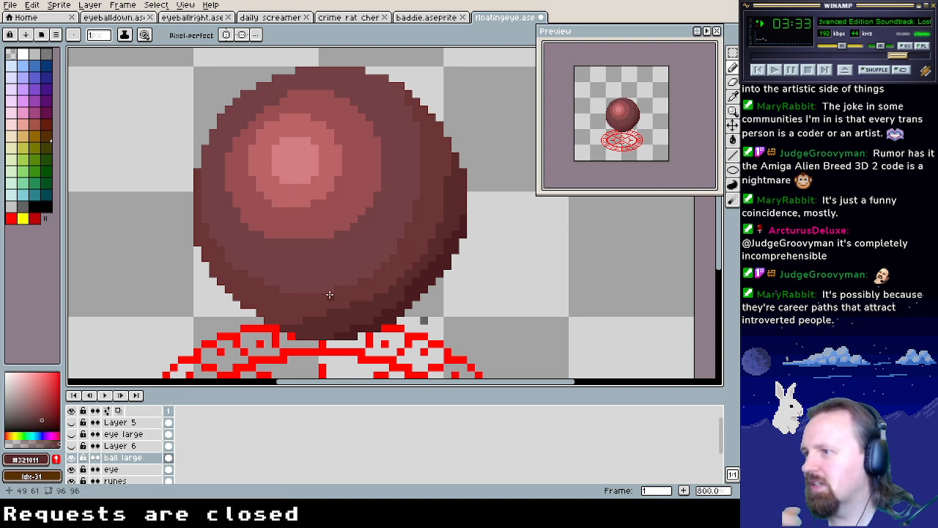
left_click(301, 294, "alt")
left_click_drag(302, 291, 363, 270)
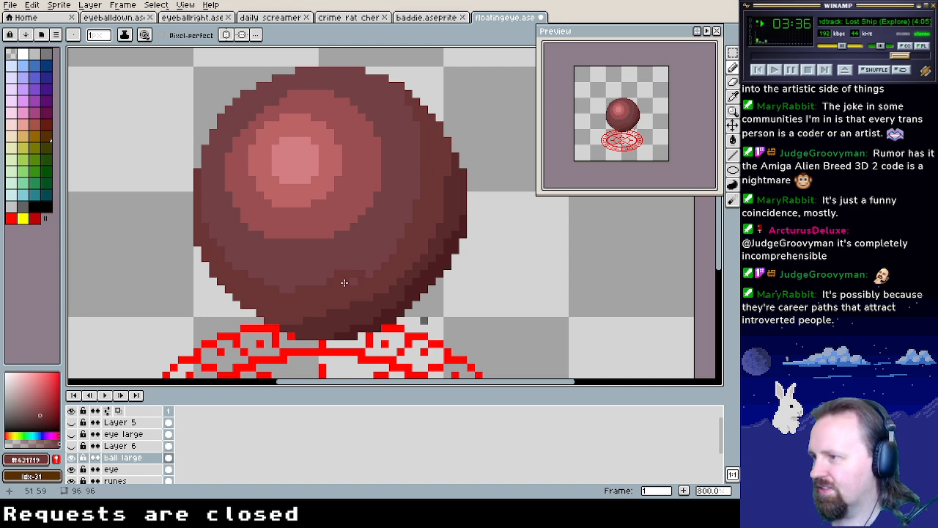
key("ctrl+z")
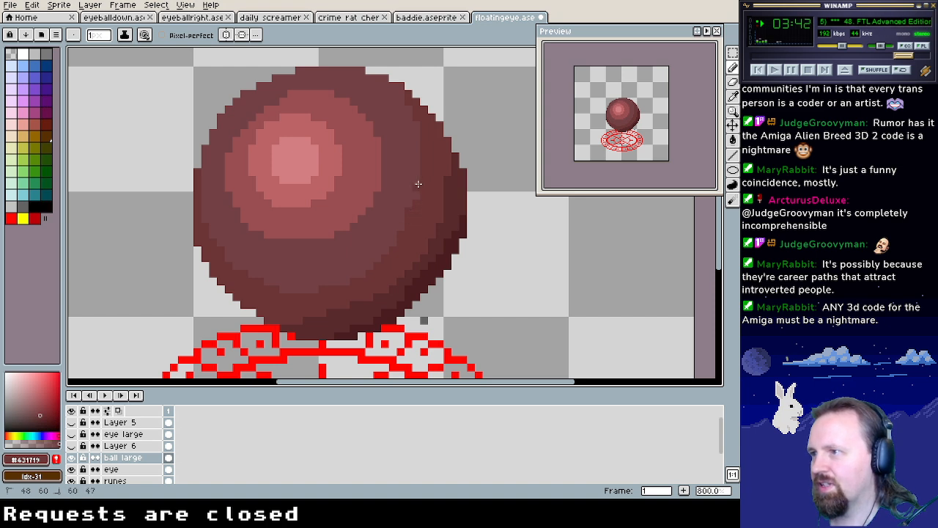
Redraw the curved shadow bands from the ball's bottom to its right side with #321011 and the darker #26090a
left_click(306, 321, "alt")
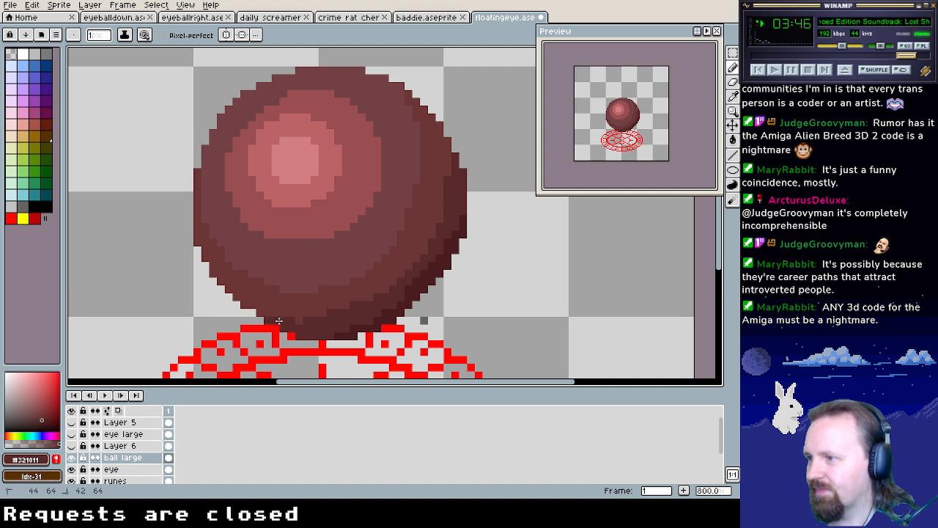
left_click_drag(377, 302, 447, 202)
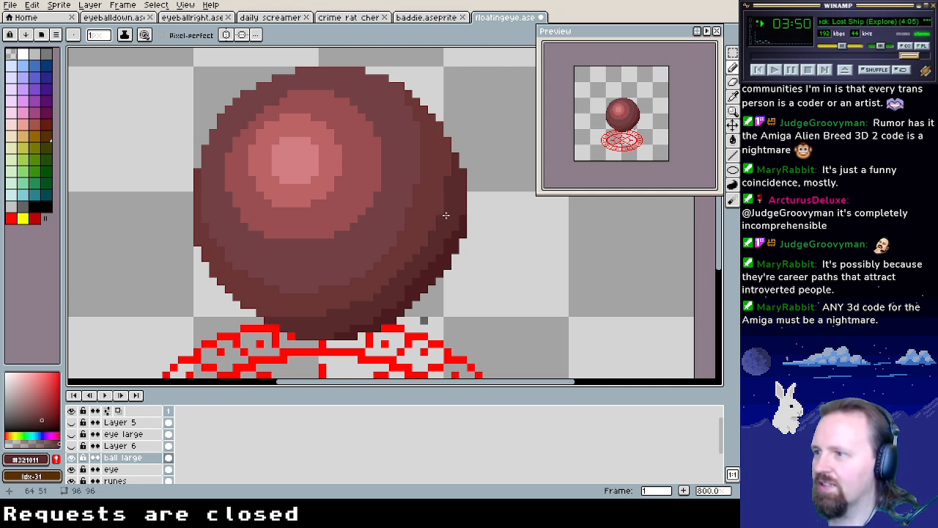
left_click(407, 292, "alt")
left_click_drag(404, 297, 330, 333)
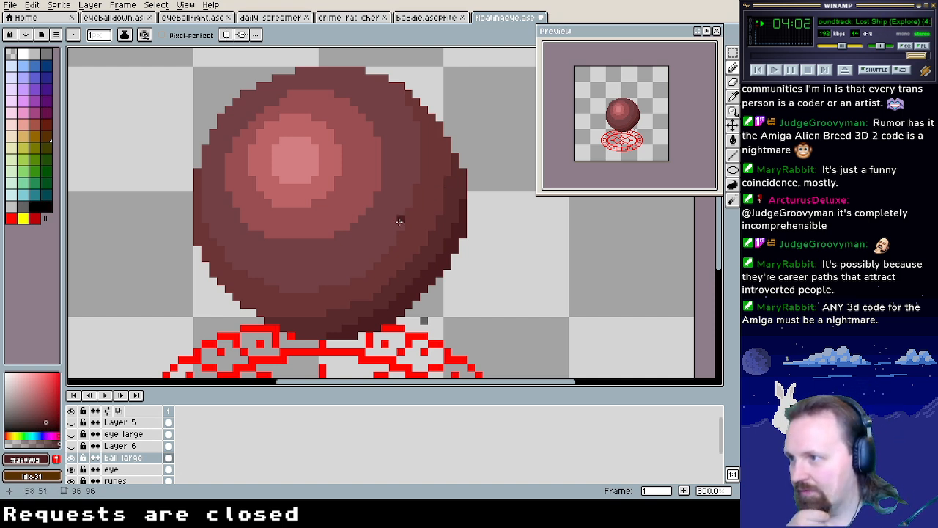
Sample the large ball's shading tones #431719, #321011, #4b2022 and #26090a across its lower and lower-right bands
left_click(379, 256, "alt")
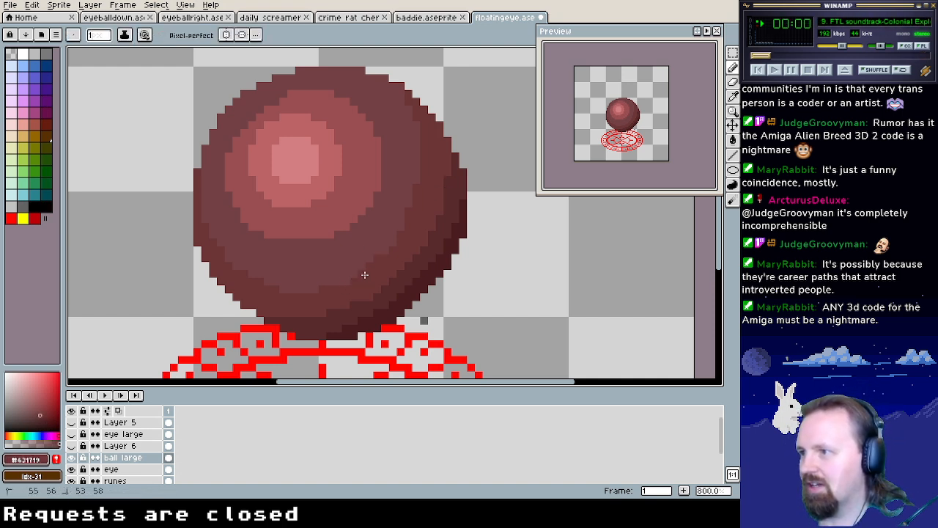
left_click(390, 238, "alt")
left_click(383, 264, "alt")
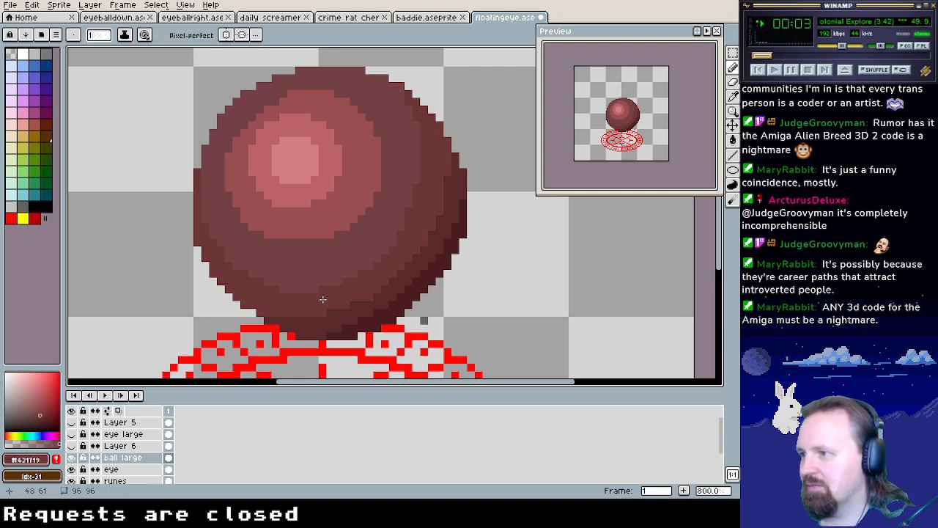
left_click(322, 271, "alt")
left_click(298, 315, "alt")
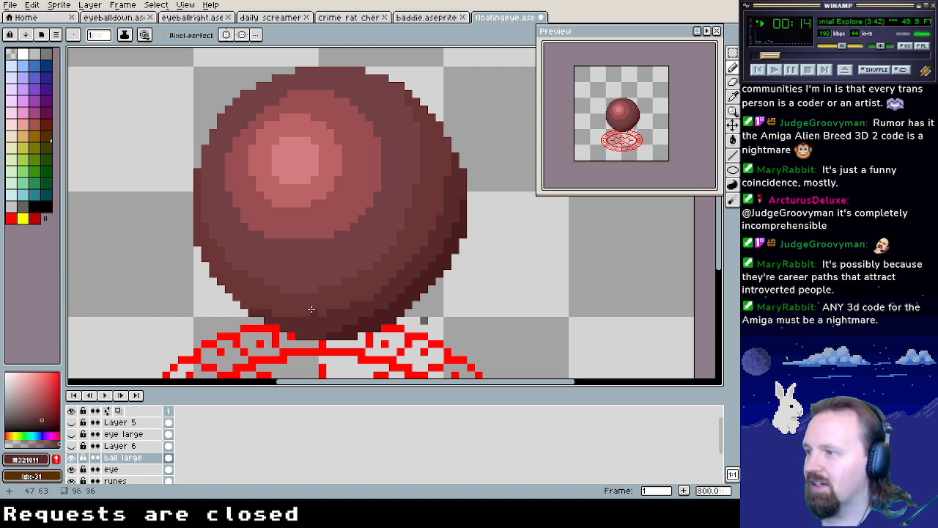
left_click(337, 256, "alt")
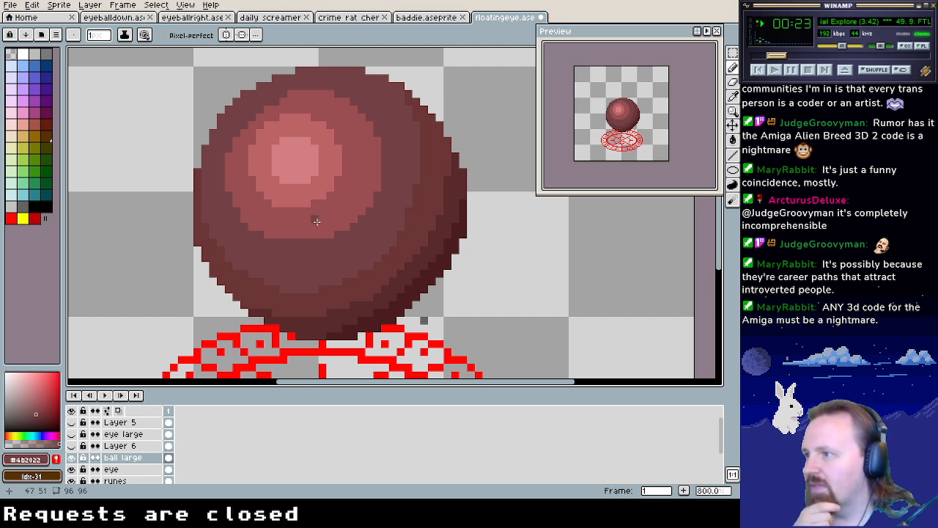
left_click(235, 273, "alt")
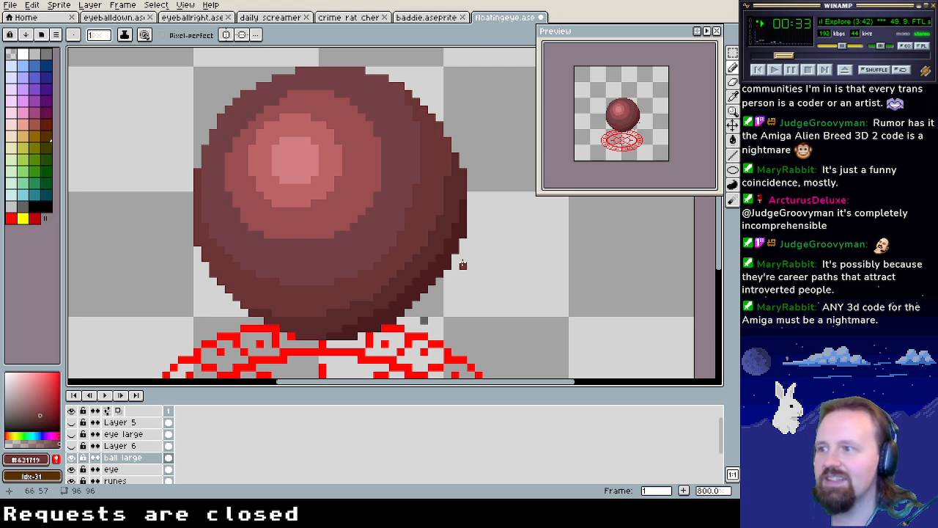
left_click(428, 276, "alt")
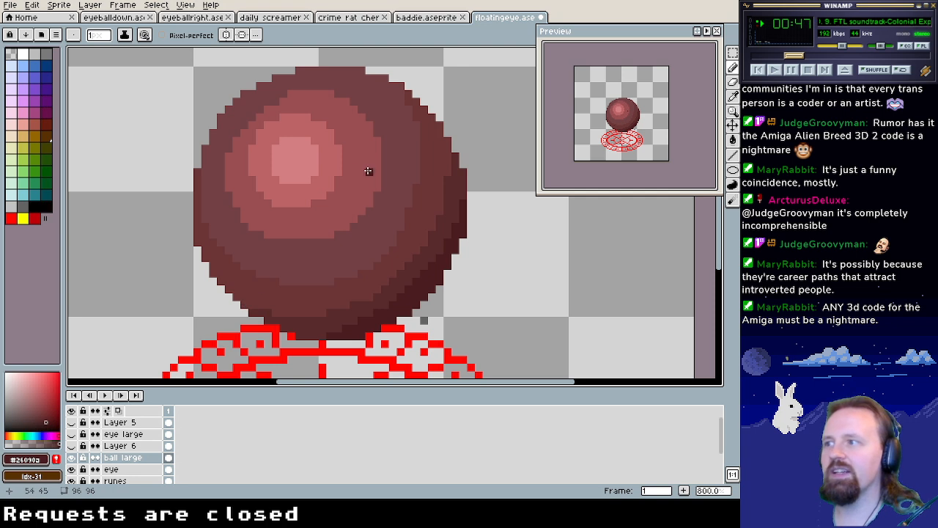
Show the eye large layer over the ball again and save the floatingeye sprite
left_click(71, 433)
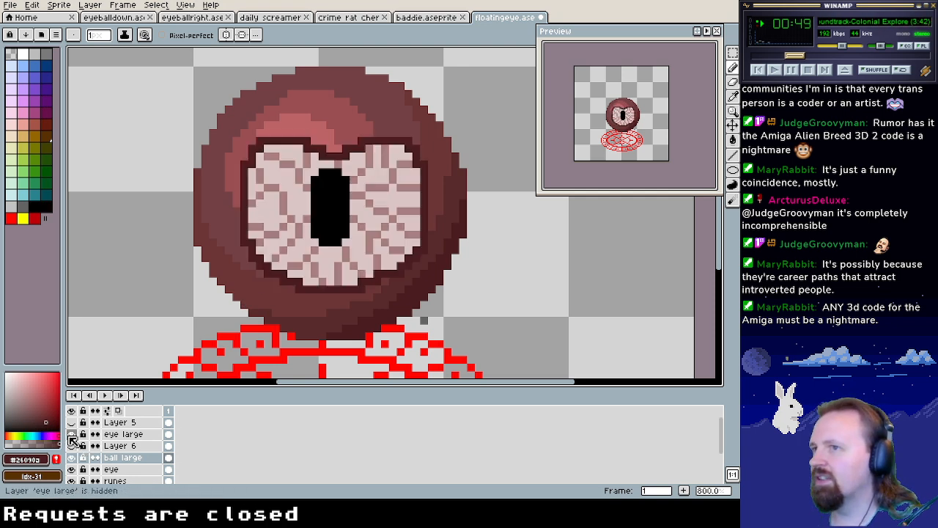
mouse_move(444, 277)
left_mouse_down()
mouse_move(462, 269)
mouse_move(456, 246)
left_mouse_up()
scroll(456, 276, "down", 3)
key("v")
key("ctrl+s")
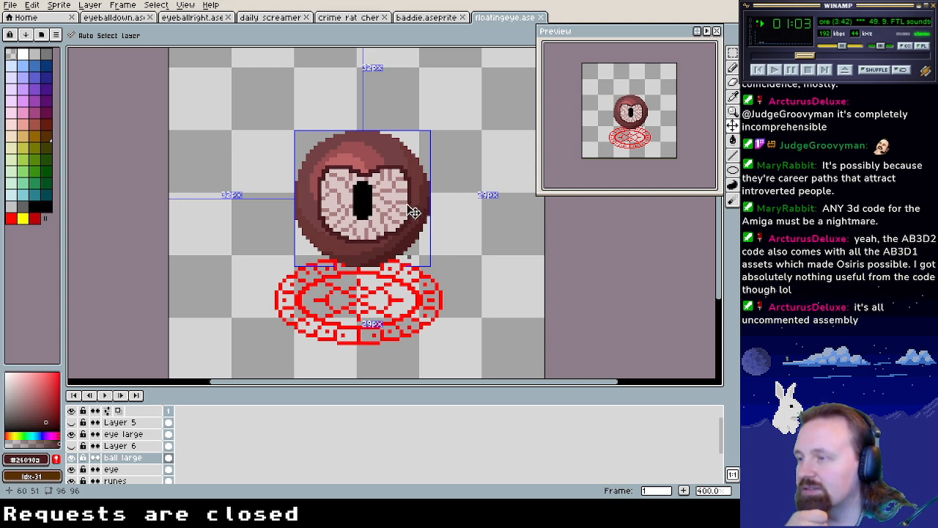
Compare the eyeballdown and eyeballright sprites for how the eye sits on the body from each direction
left_click(192, 17)
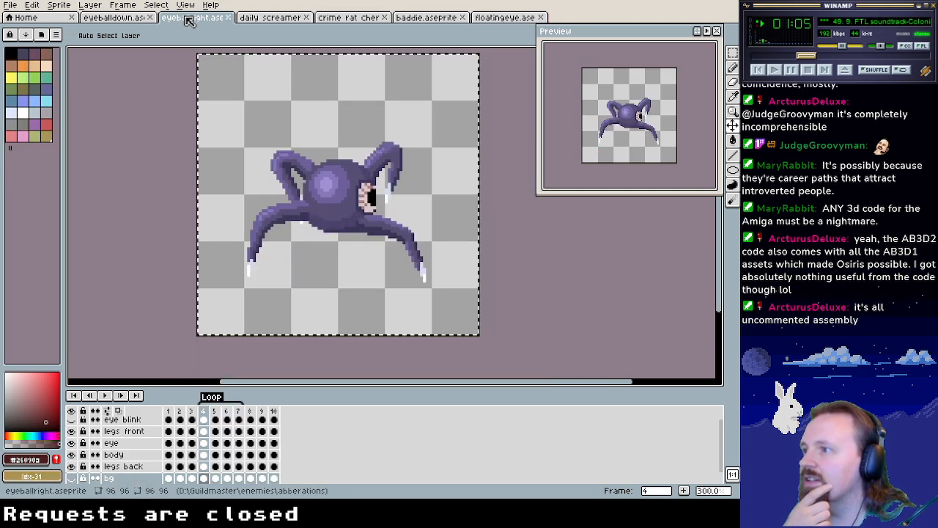
left_click(114, 16)
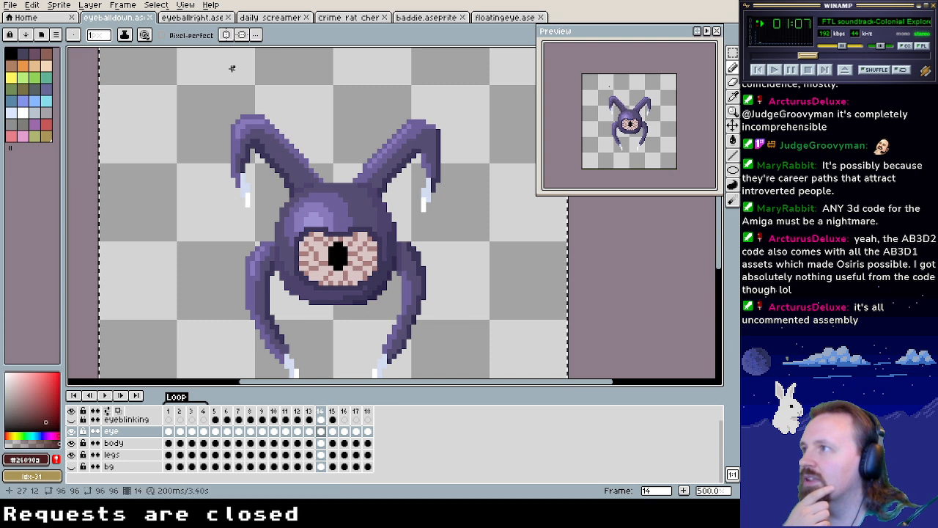
left_click(197, 19)
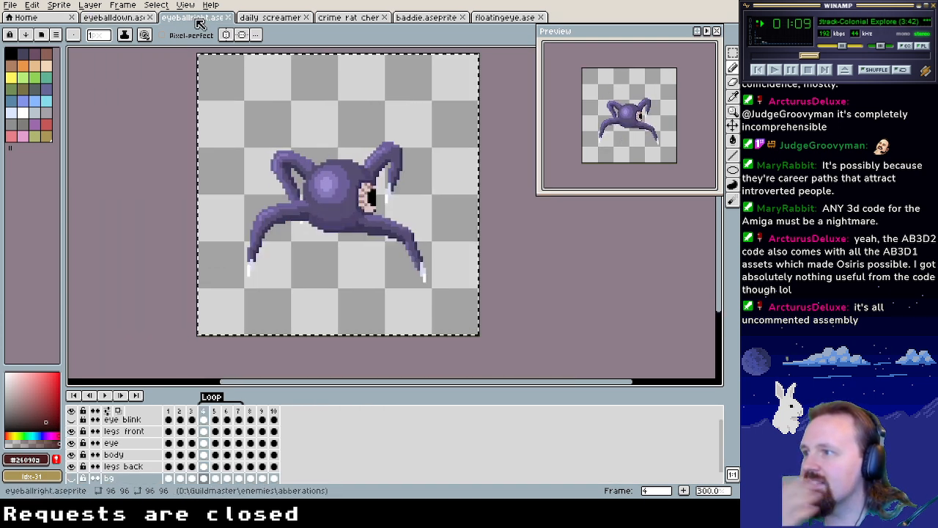
left_click(132, 20)
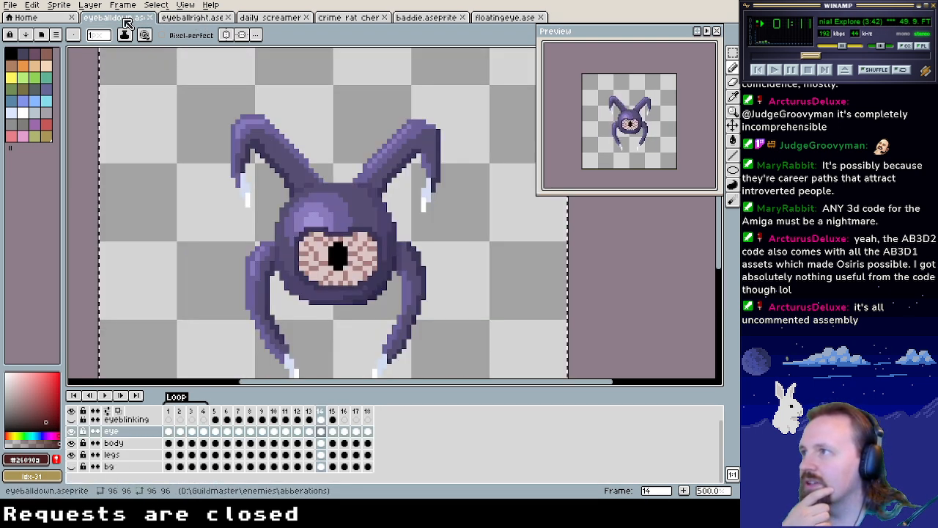
left_click(181, 18)
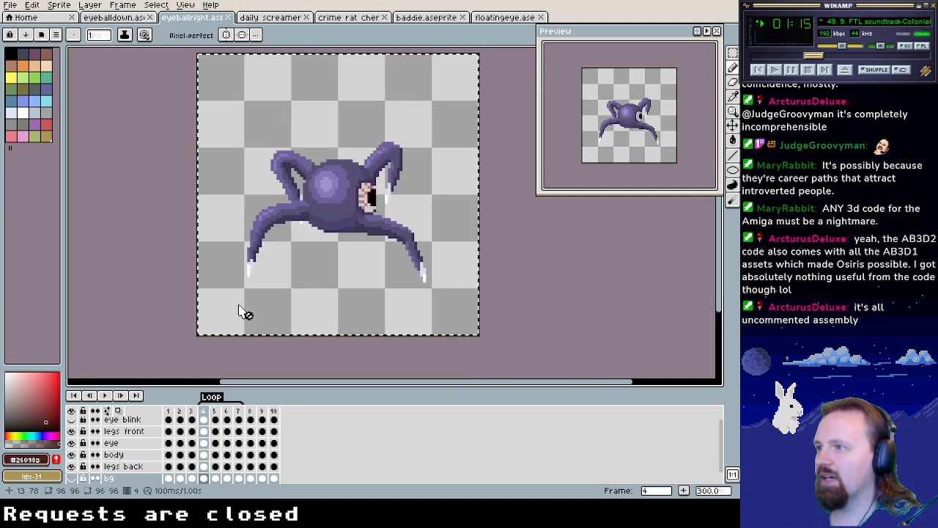
In the floatingeye sprite, hide the eye large layer and touch up the upper-left edge of the ball's outer highlight ring with #75292c
left_click(502, 18)
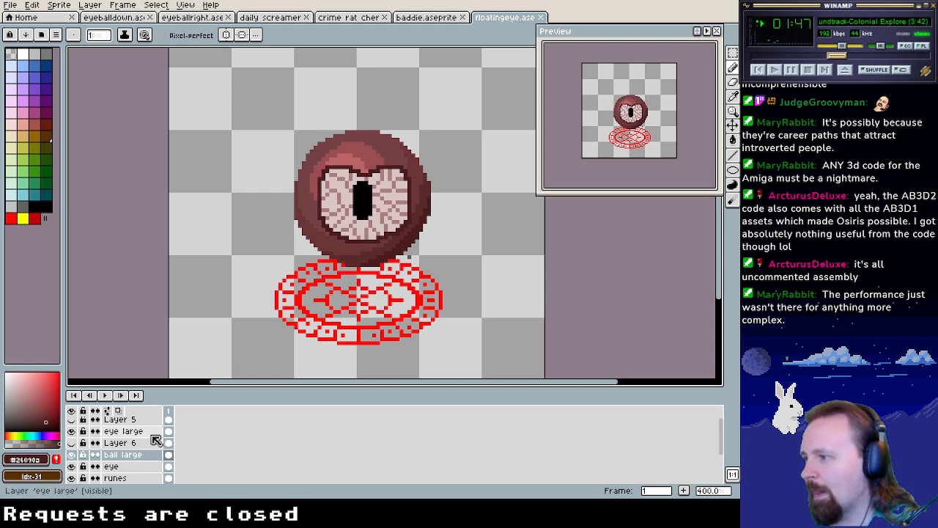
left_click(71, 431)
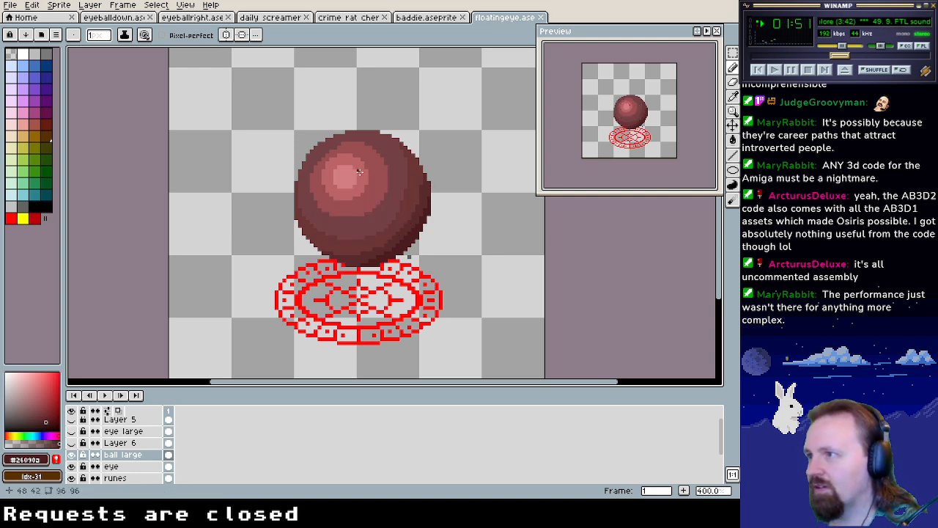
scroll(359, 171, "up", 5)
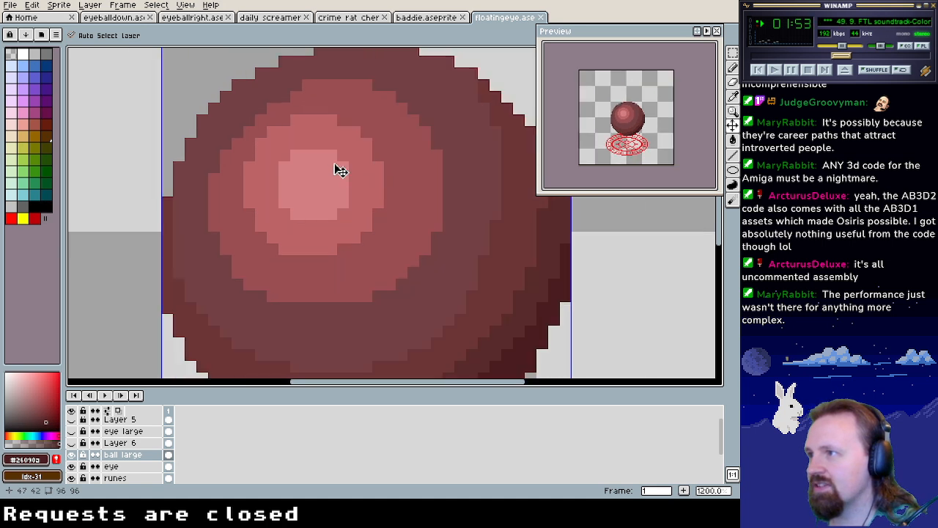
key("b")
left_click(312, 105, "alt")
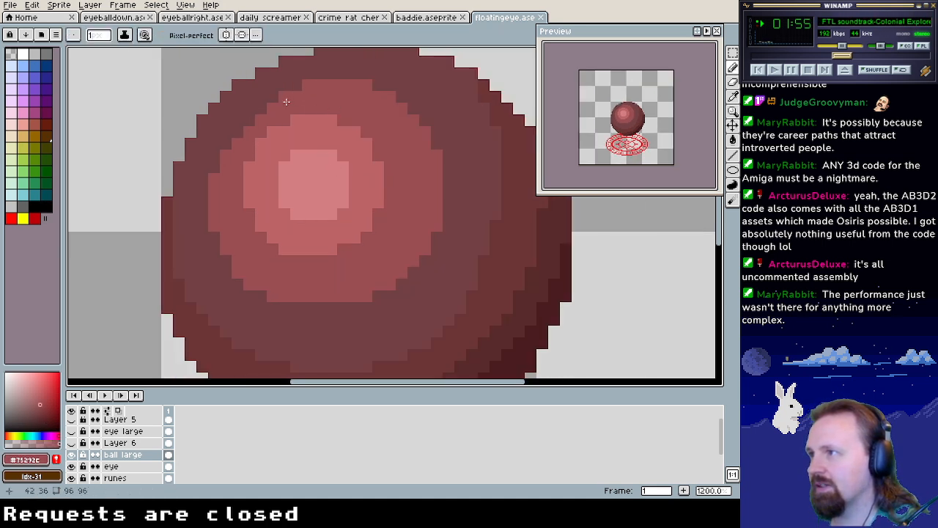
mouse_move(265, 110)
left_mouse_down()
mouse_move(246, 125)
mouse_move(272, 91)
mouse_move(297, 84)
left_mouse_up()
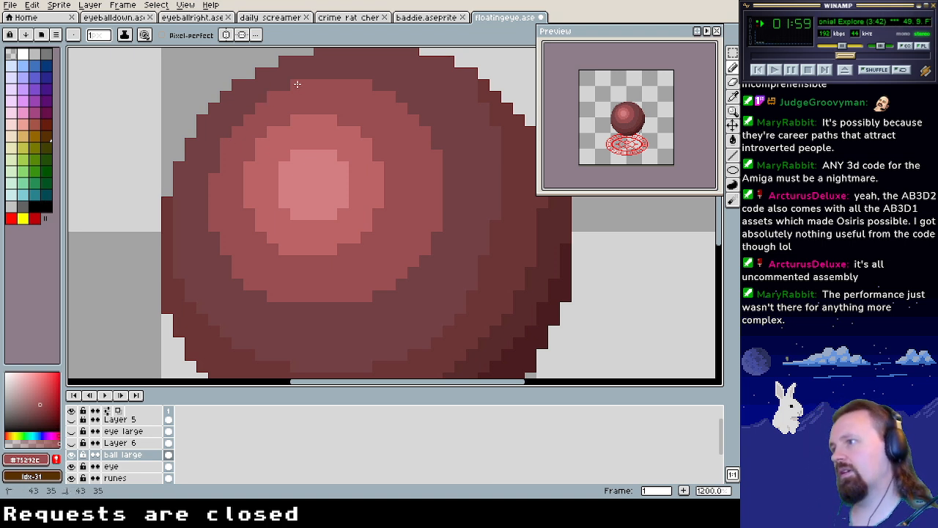
mouse_move(362, 203)
left_mouse_down()
mouse_move(402, 227)
mouse_move(367, 220)
left_mouse_up()
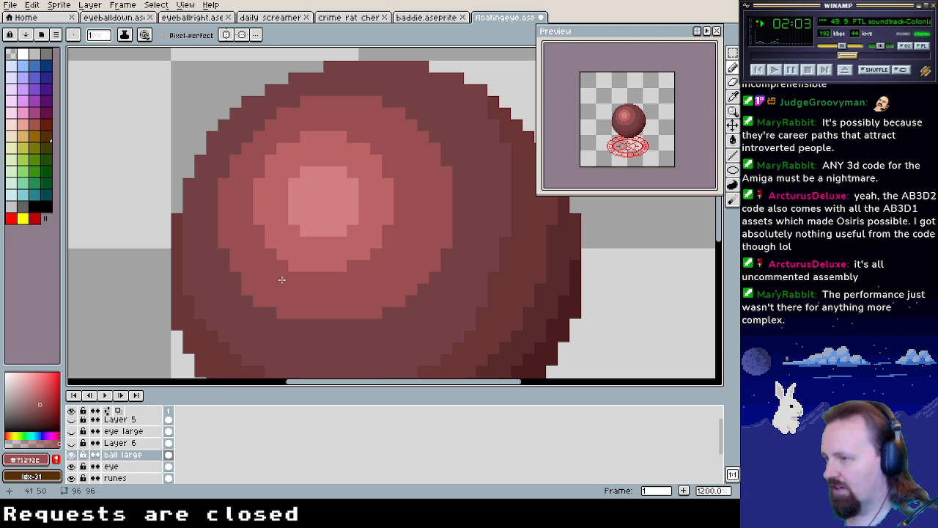
scroll(383, 262, "down", 3)
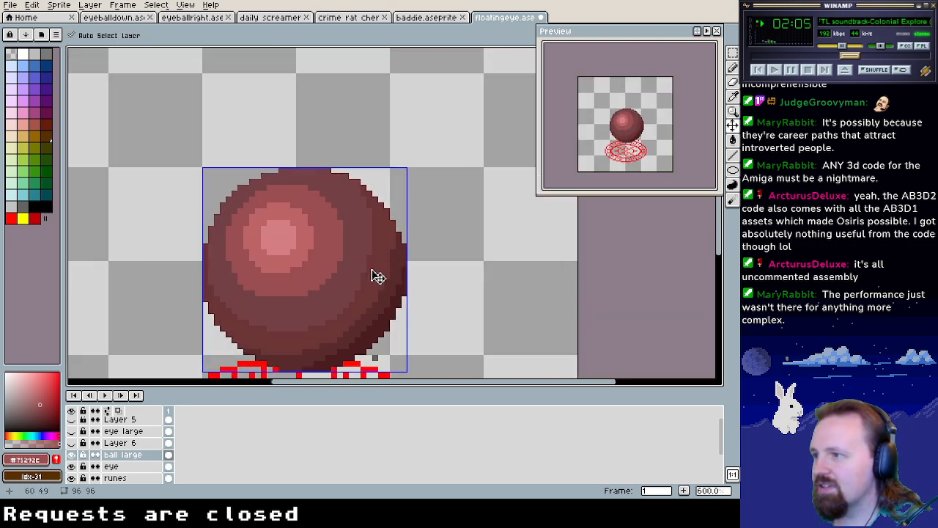
scroll(378, 277, "up", 1)
scroll(388, 227, "up", 1)
scroll(385, 236, "down", 2)
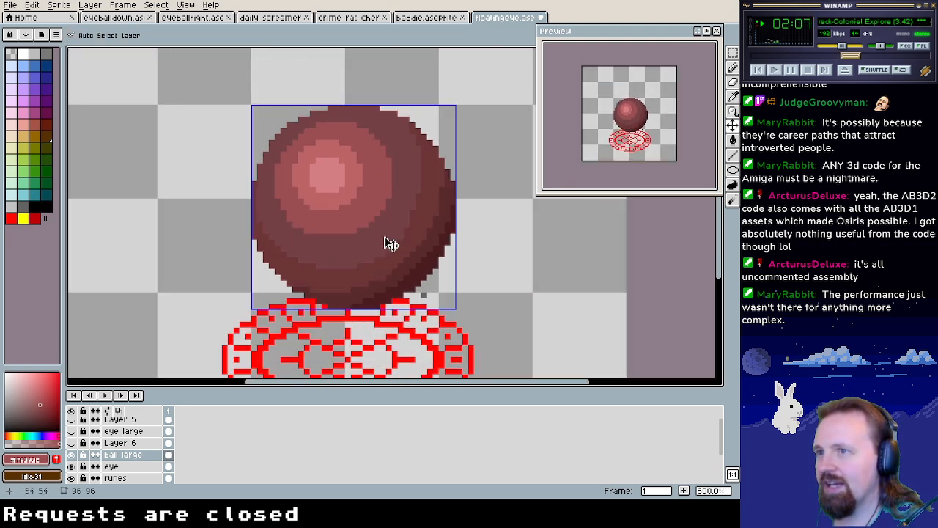
scroll(383, 247, "down", 1)
key("b")
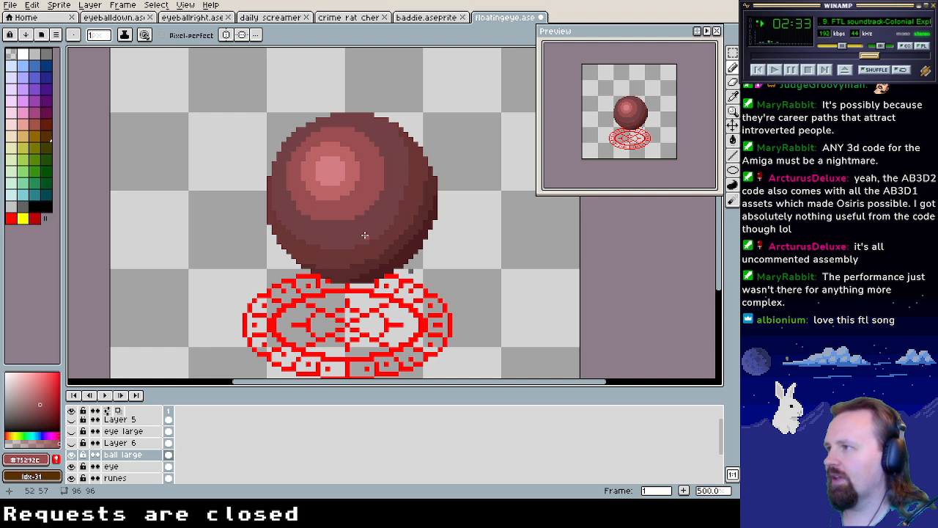
In the eyeballright sprite, check the eye layer by toggling its visibility, and leave it selected for copying
left_click(191, 16)
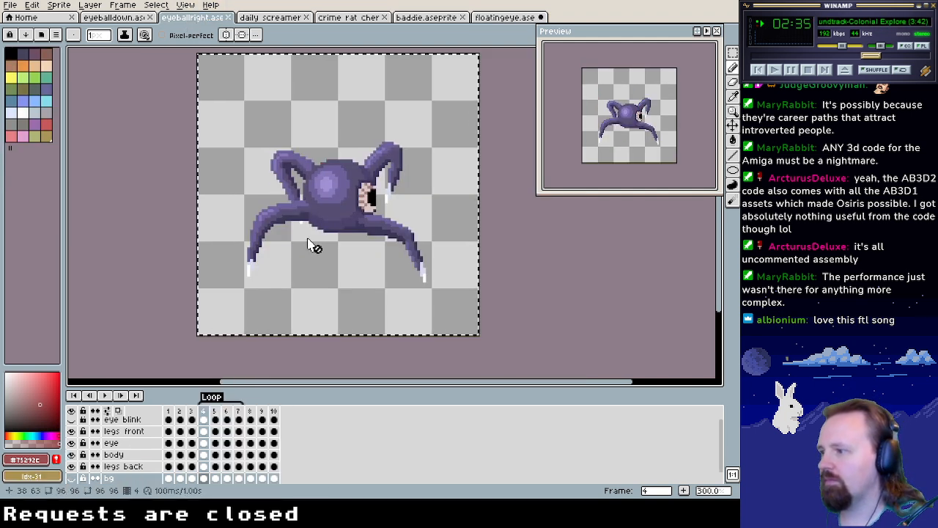
left_click(135, 443)
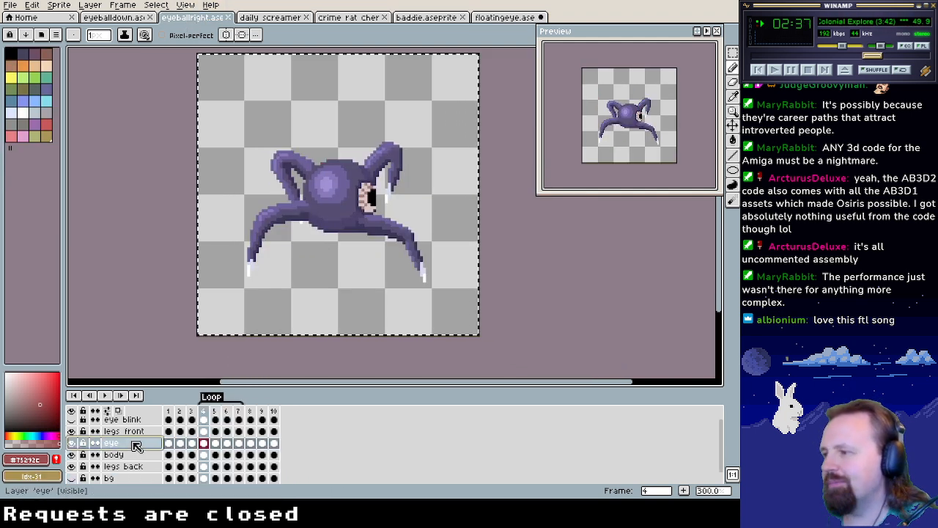
double_click(74, 444)
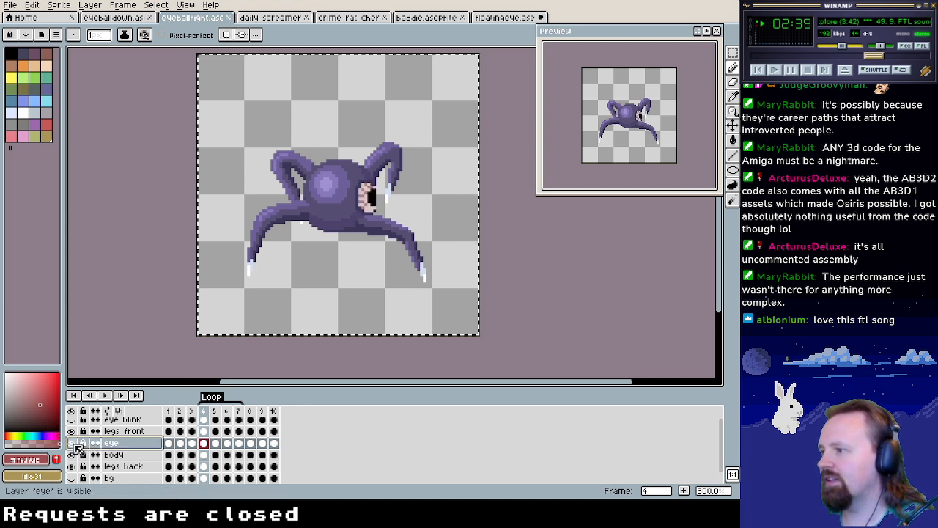
key("v")
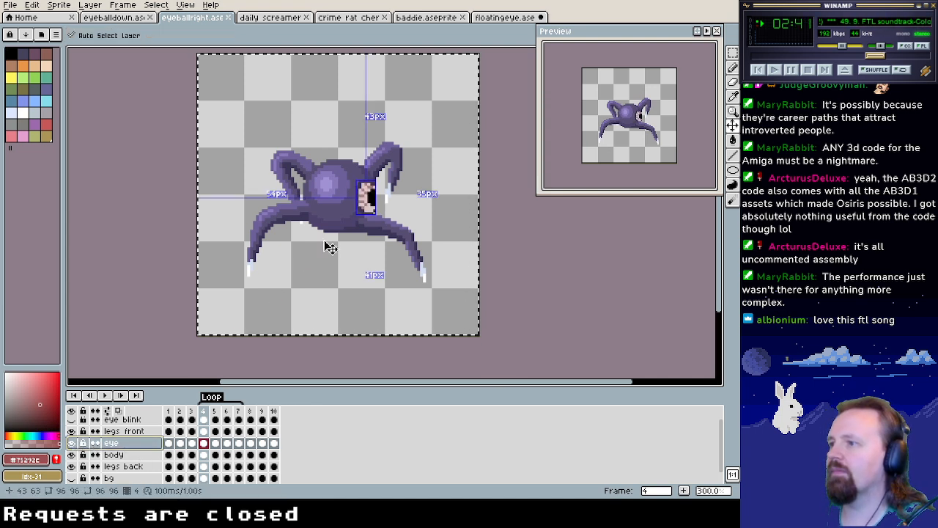
In the floatingeye sprite, show the eye large layer and add a new layer directly above it
left_click(506, 17)
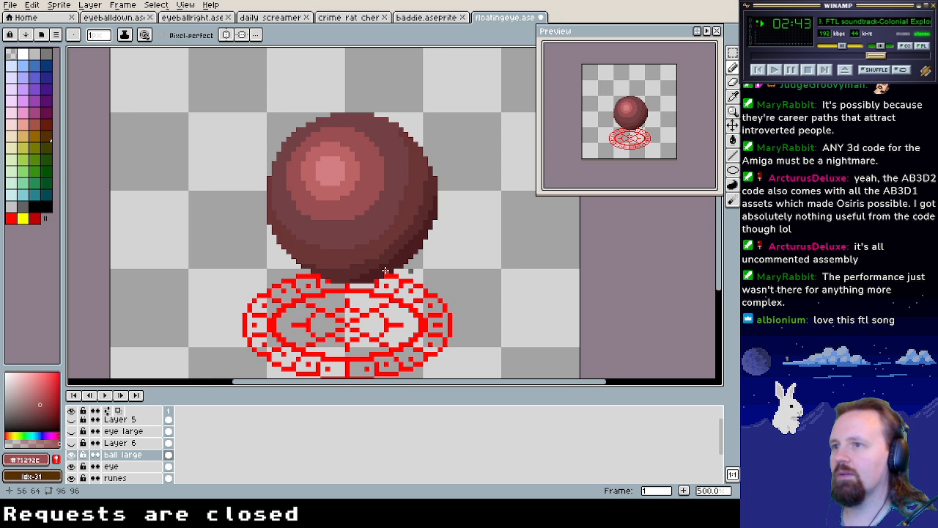
left_click(138, 433)
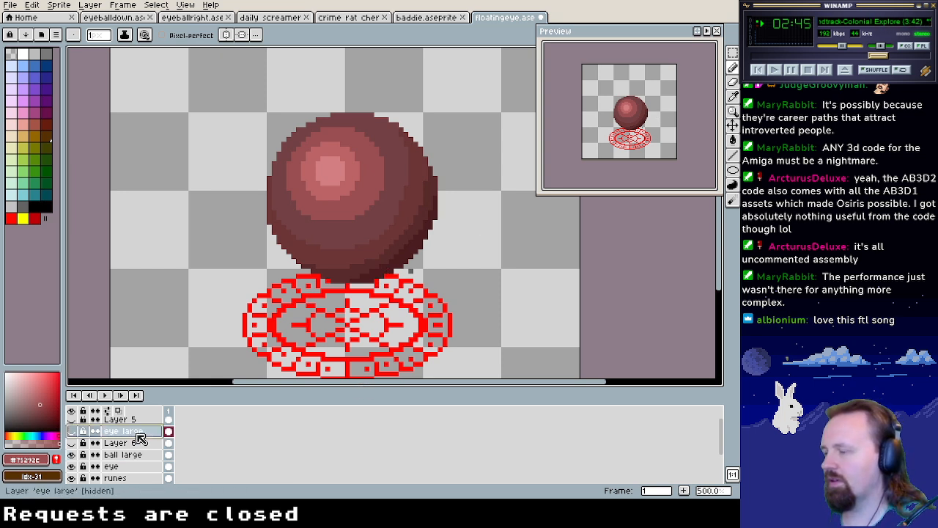
left_click(71, 431)
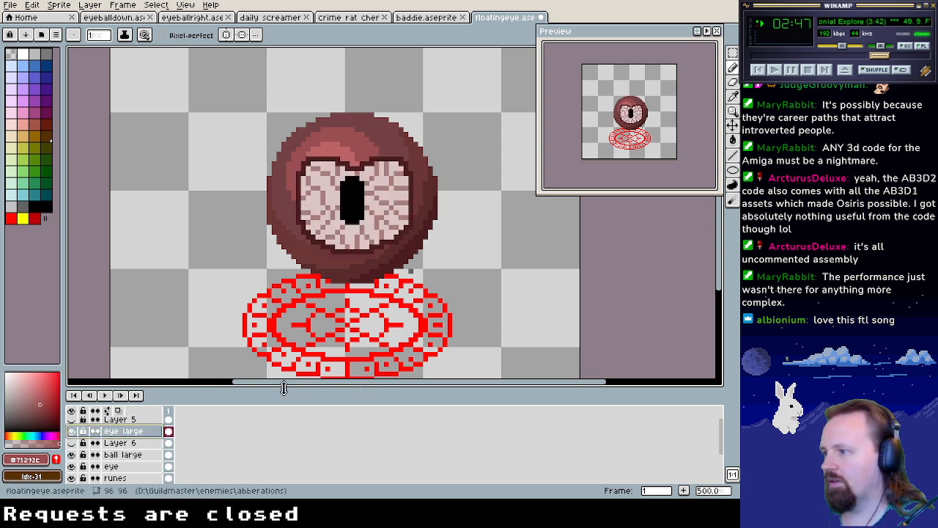
right_click(122, 431)
left_click(174, 395)
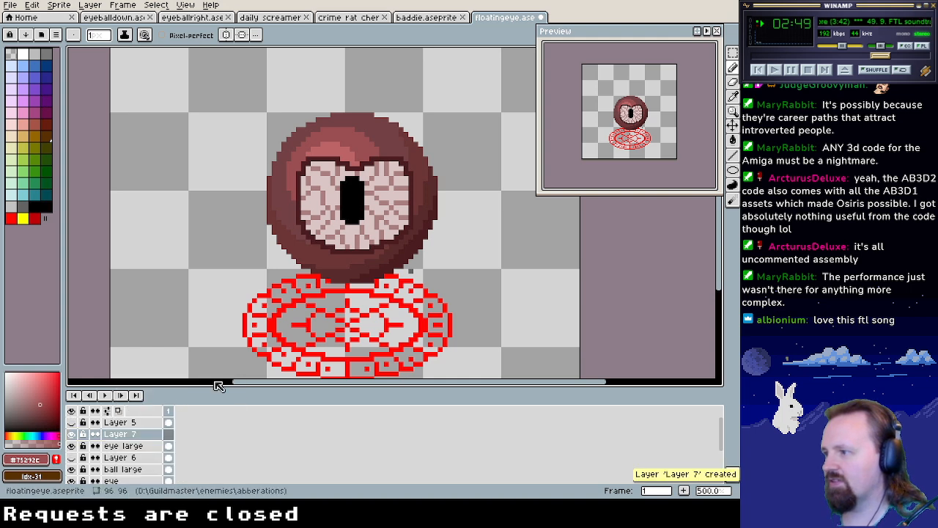
Try to paste the copied side-view eye layer into the floatingeye sprite, and undo the paste
key("ctrl+v")
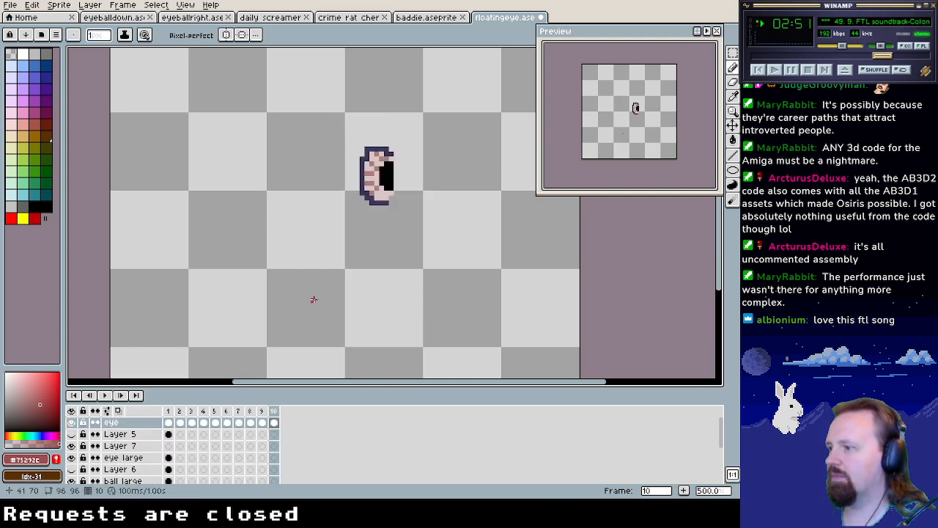
key("ctrl+z")
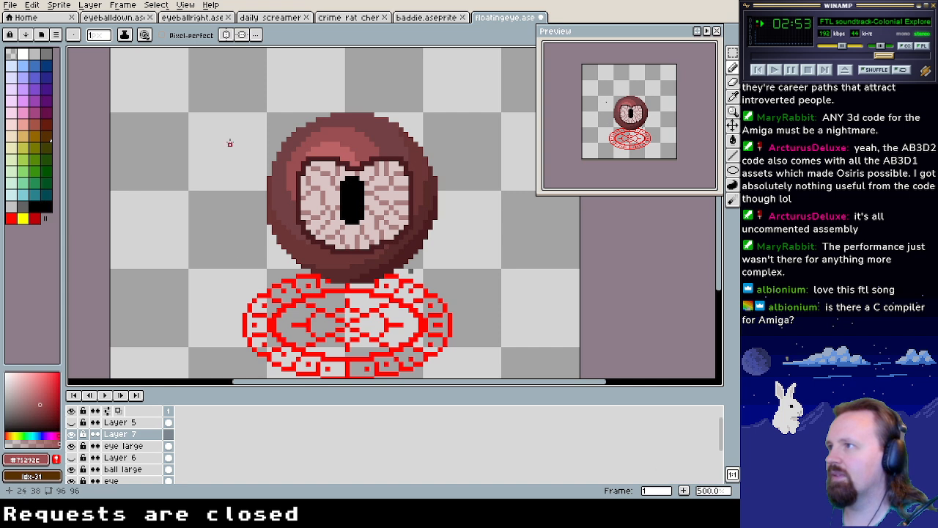
In the eyeballright sprite, clear the selection, marquee an area about 29 by 31 pixels around the eye, cut it and undo the cut
left_click(192, 17)
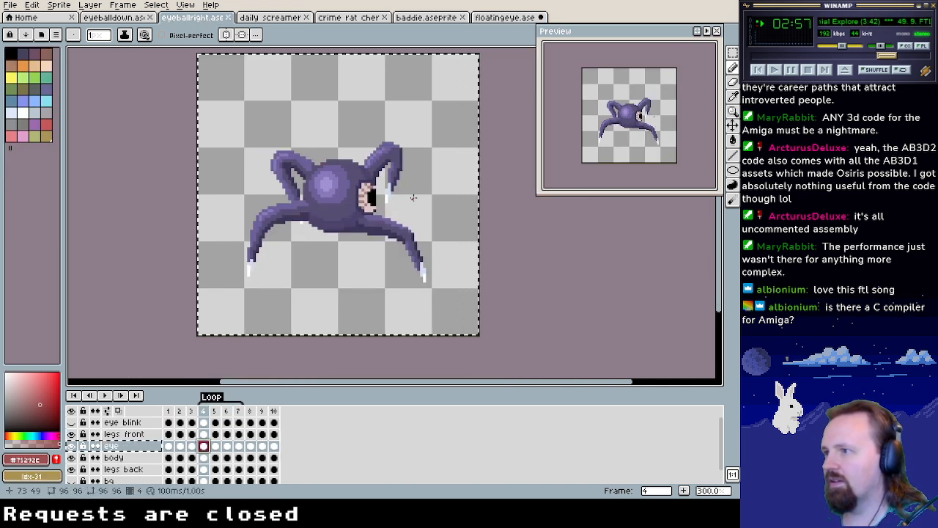
key("w")
key("m")
key("ctrl+d")
left_click_drag(310, 160, 399, 255)
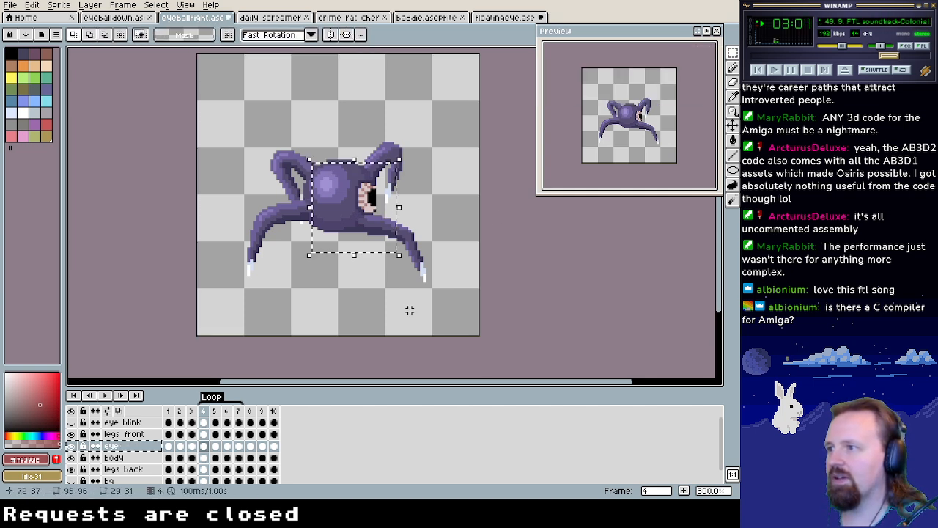
key("ctrl+x")
key("ctrl+z")
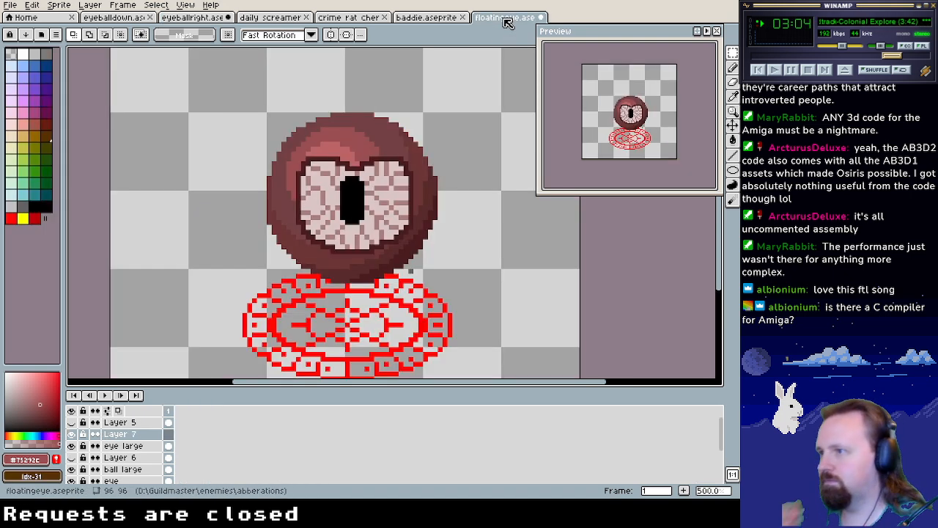
Paste the side-view eye into Layer 7 of the floatingeye sprite and place it beside the ball, opposite its highlight
left_click(505, 17)
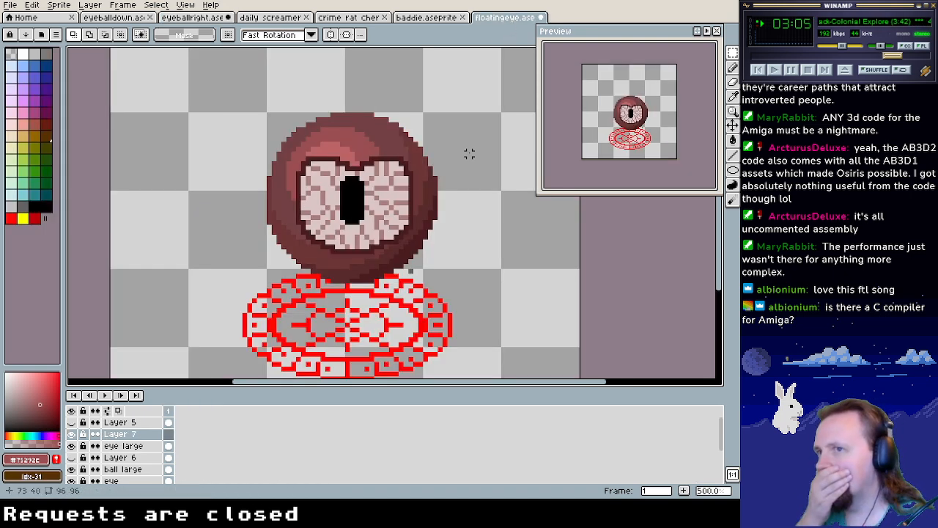
key("ctrl+v")
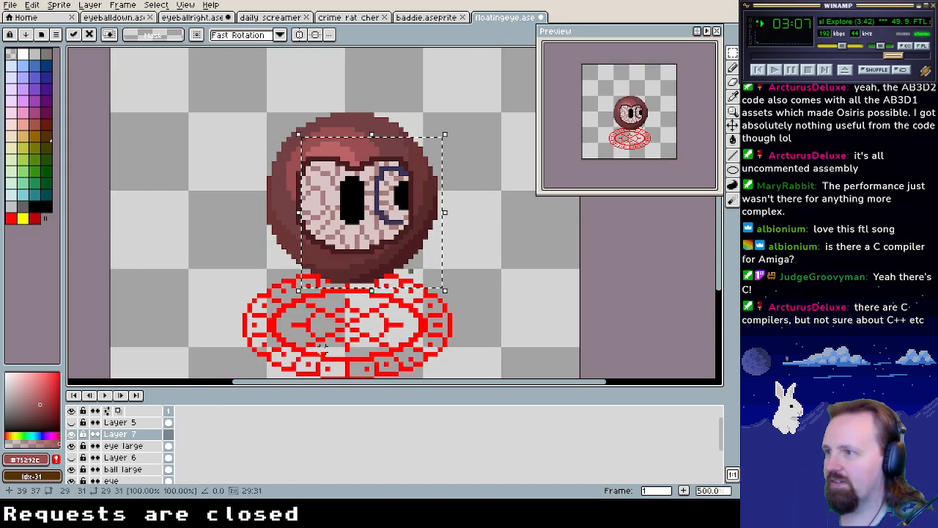
left_click_drag(403, 198, 473, 191)
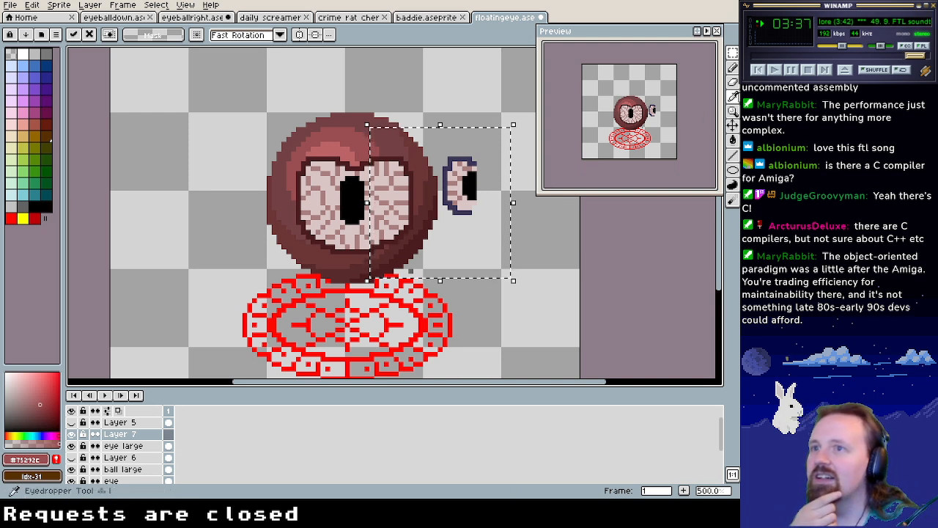
left_click(733, 53)
left_click(518, 237)
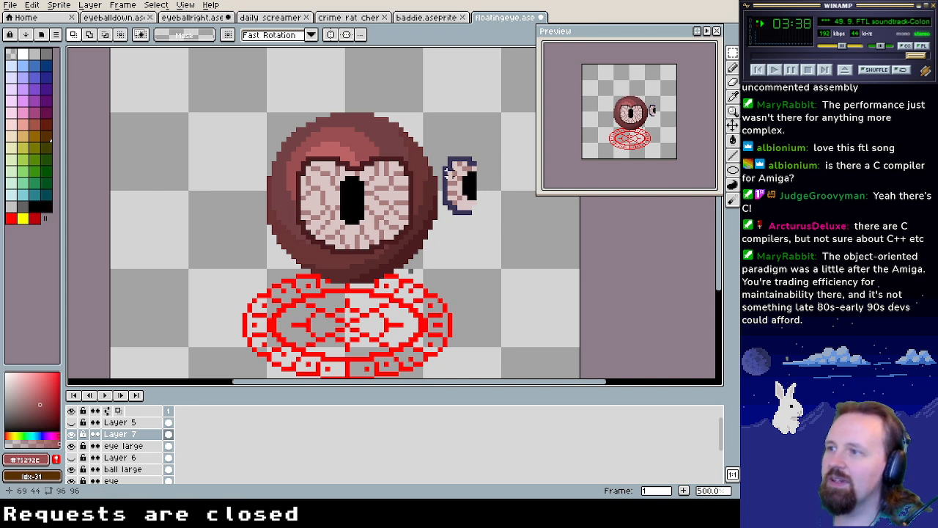
left_click_drag(443, 157, 528, 241)
key("ctrl+z")
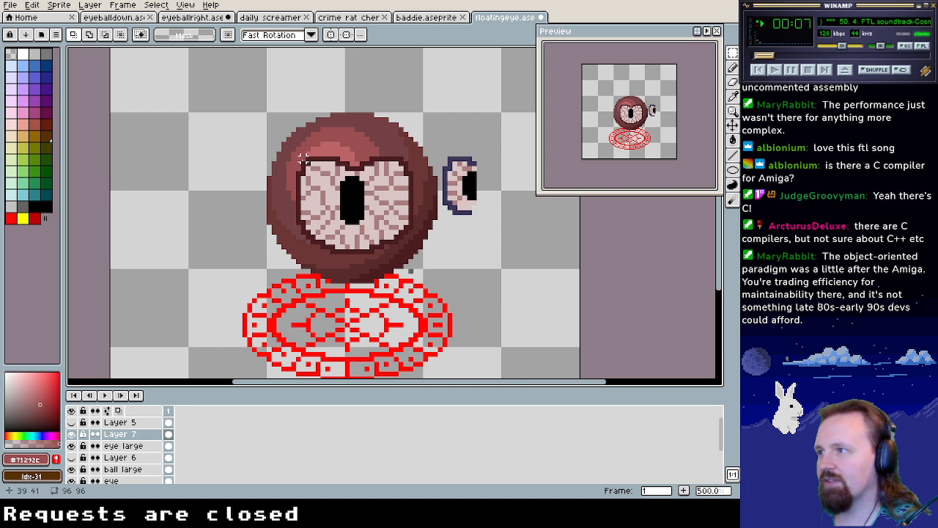
Duplicate the eye large layer, marquee the duplicated eye and move it to the highlighted side of the ball
left_click(121, 445)
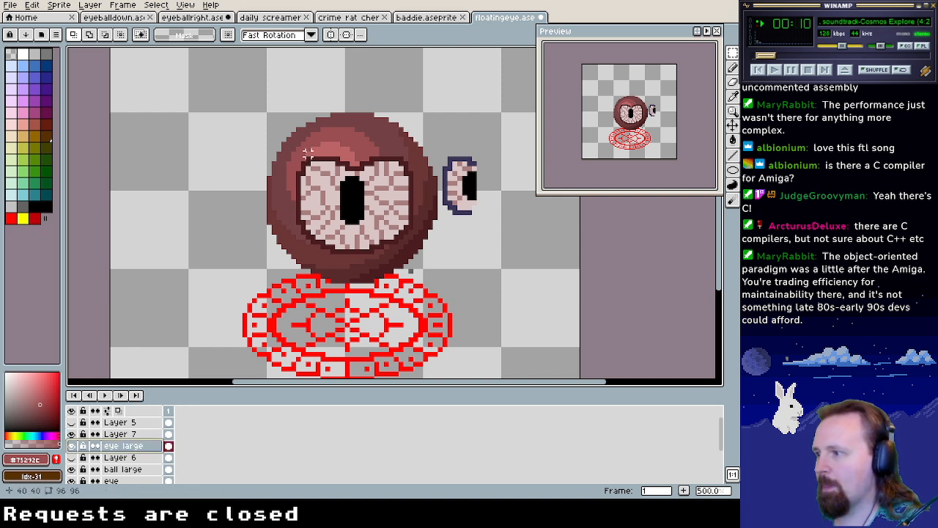
right_click(124, 446)
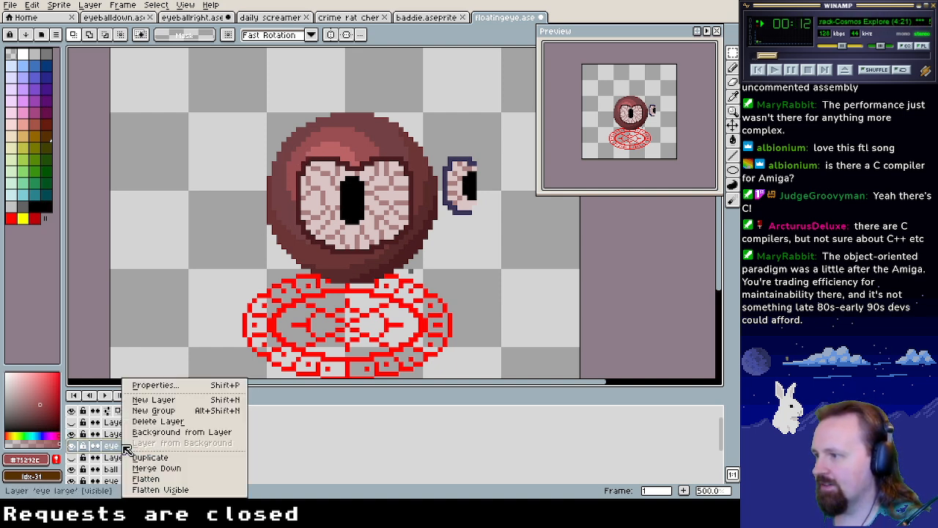
left_click(173, 458)
left_click_drag(269, 144, 436, 272)
left_click_drag(396, 237, 272, 238)
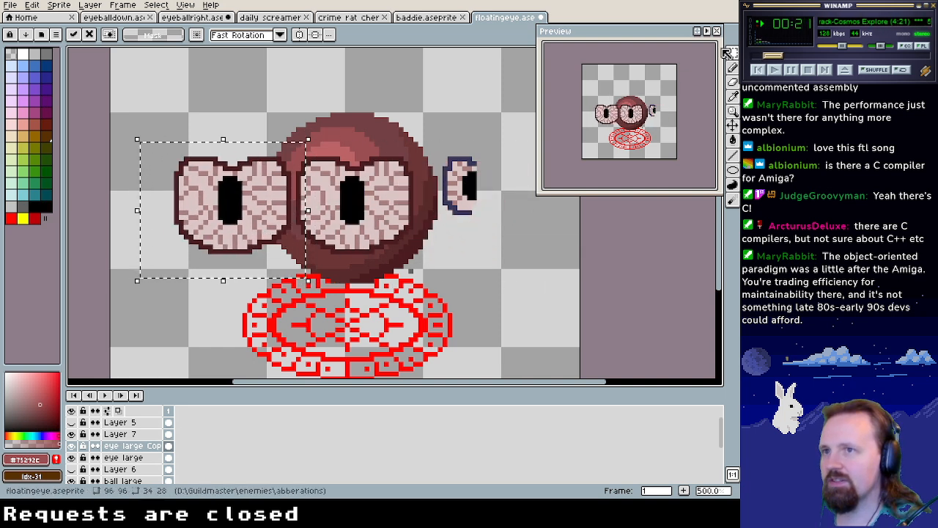
Delete the outer half of the duplicated eye, cutting it through the pupil
key("ctrl+d")
left_click_drag(155, 133, 225, 289)
key("Delete")
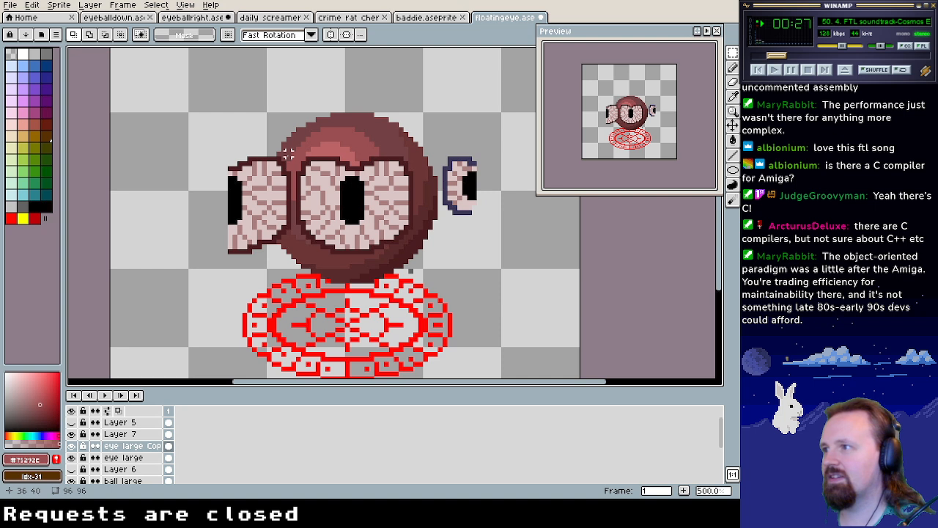
Narrow the remaining half eye by shifting successively wider strips of its rounded edge toward the pupil
left_click_drag(291, 150, 265, 248)
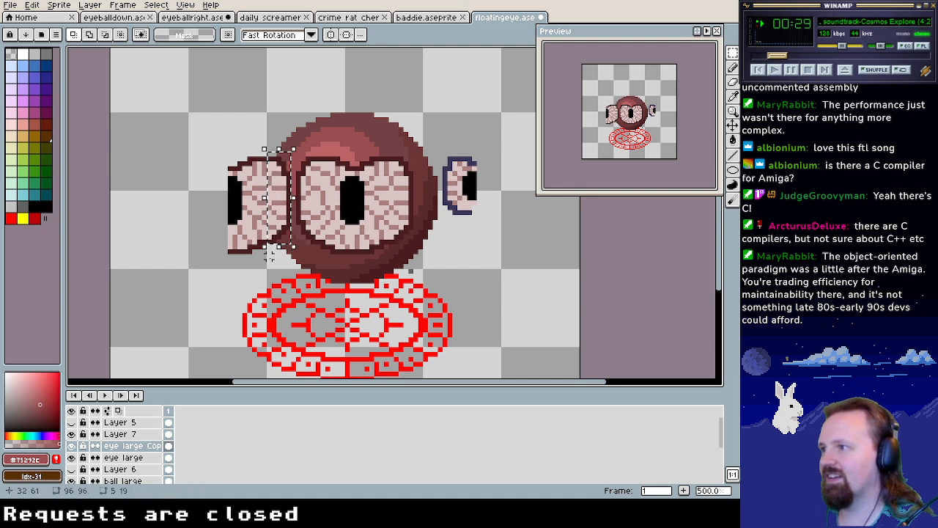
key("Left")
key("ctrl+d")
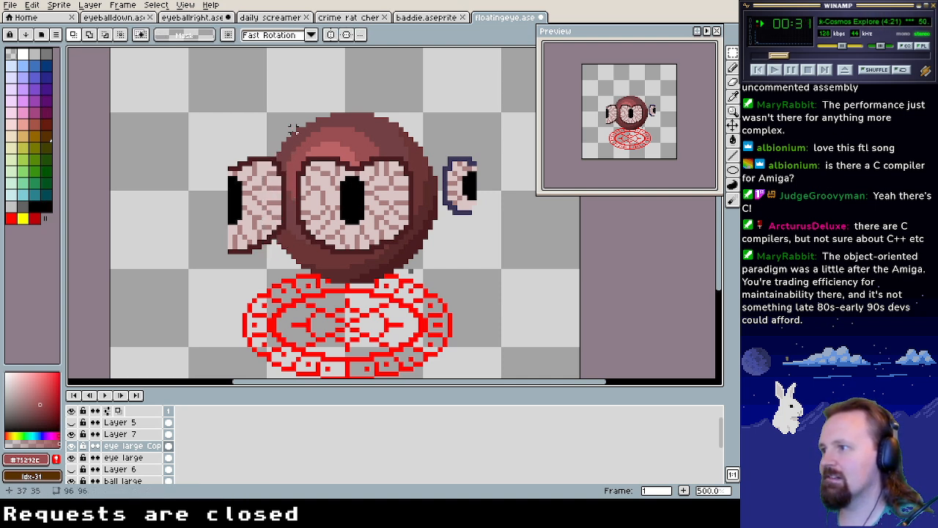
left_click_drag(292, 149, 255, 247)
key("Left")
key("ctrl+d")
left_click_drag(289, 145, 250, 251)
key("ctrl+d")
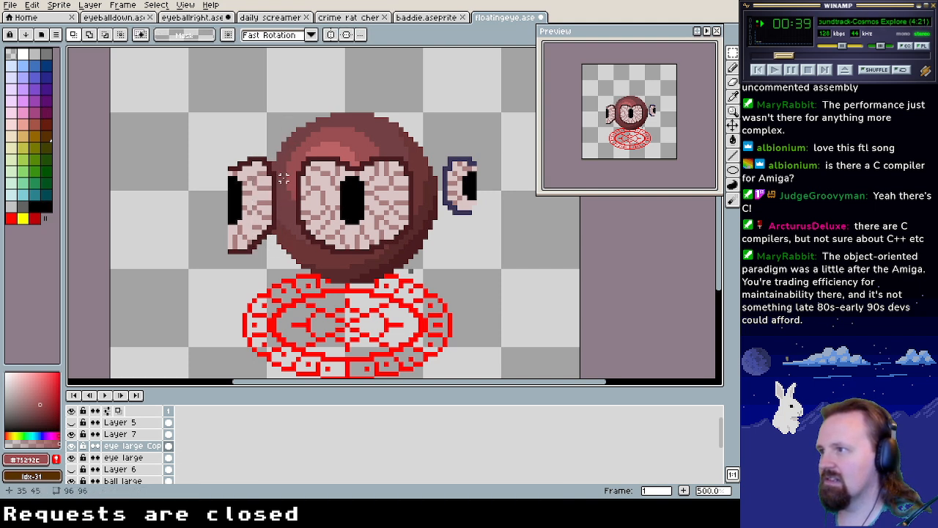
Hide the eye large layer and Layer 7, and move the half eye onto the ball's highlighted-side edge
left_click_drag(210, 139, 293, 275)
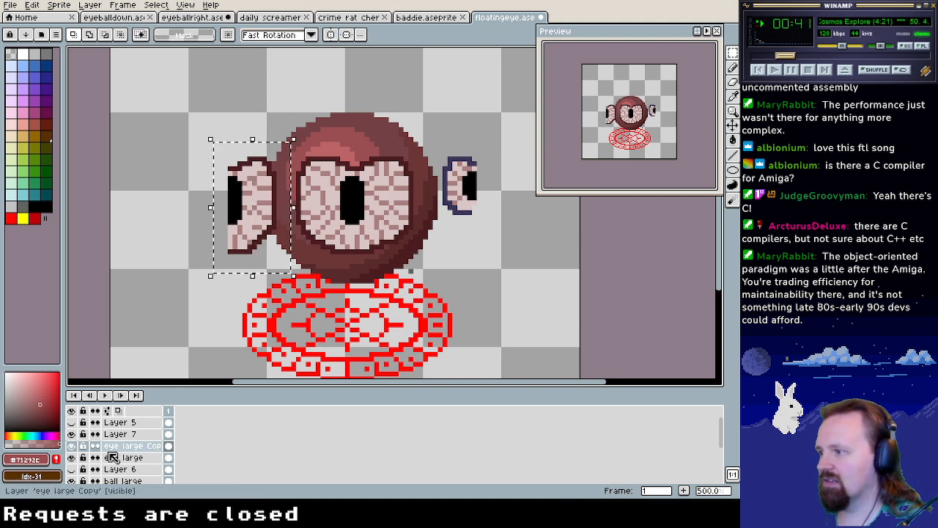
left_click(71, 457)
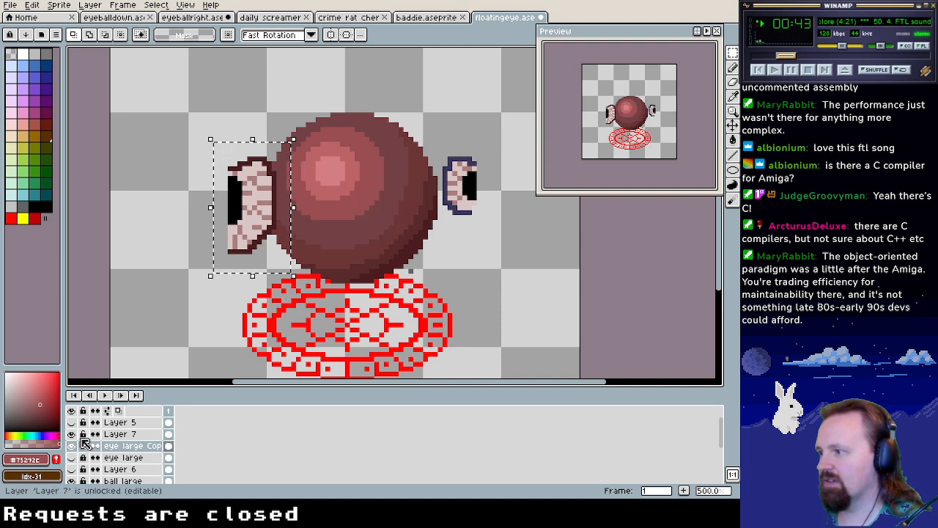
left_click(72, 434)
left_click_drag(271, 230, 311, 218)
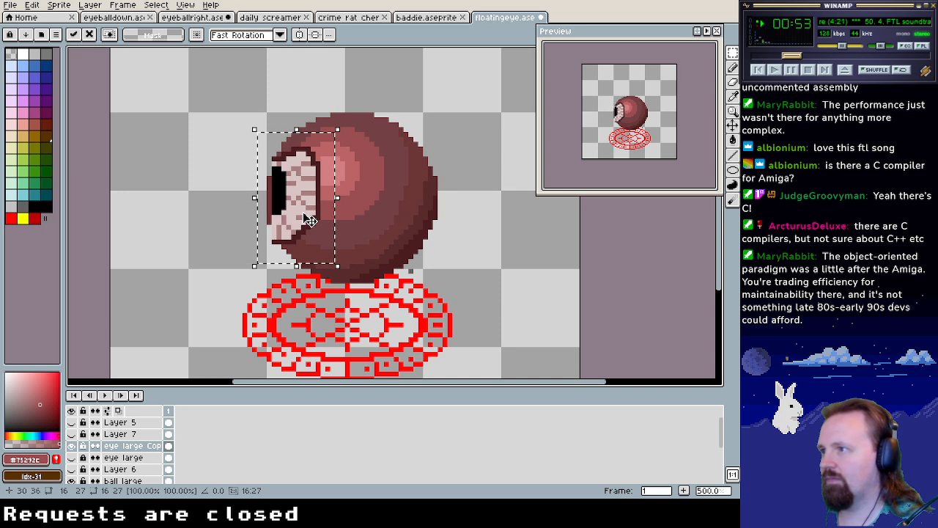
left_click(213, 189)
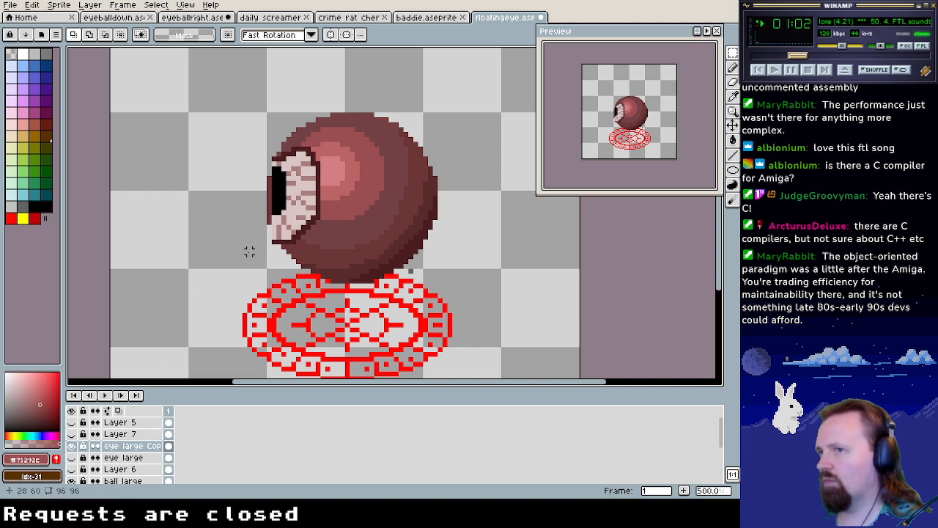
Clean up the half eye's outer edge, replacing the outline there with #c9acac eye white and extending the black pupil to the ball's edge
left_click(732, 68)
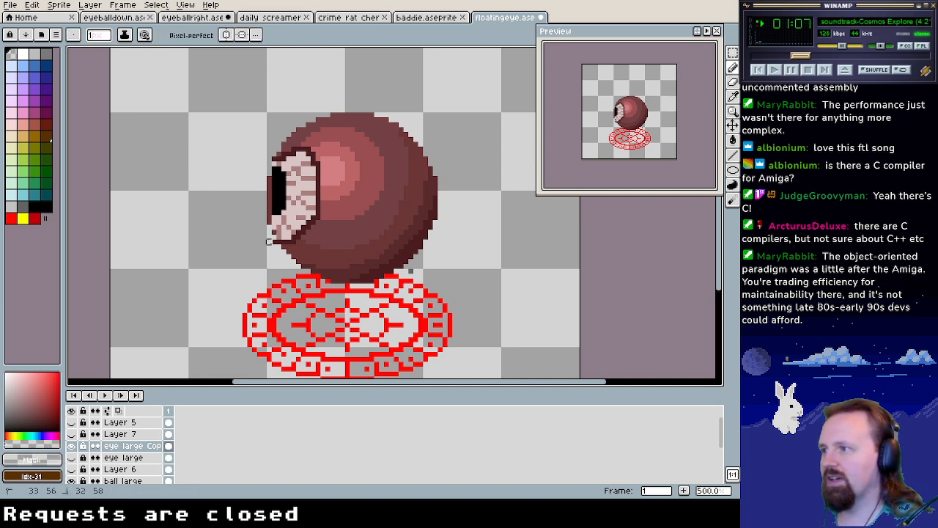
left_click(271, 224, "alt")
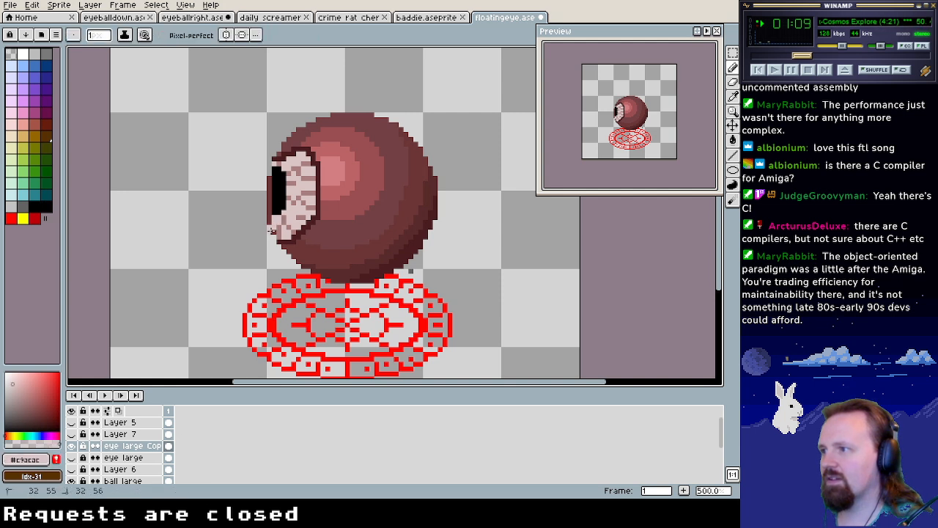
mouse_move(270, 223)
left_mouse_down()
mouse_move(272, 164)
mouse_move(270, 212)
left_mouse_up()
left_click(276, 175, "alt")
left_click(253, 234, "alt")
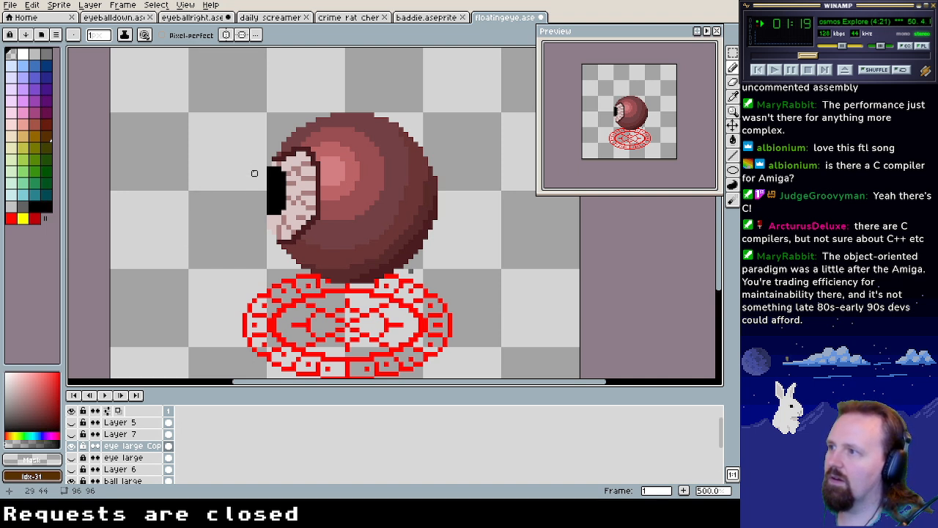
left_click_drag(269, 169, 269, 209)
key("ctrl+z")
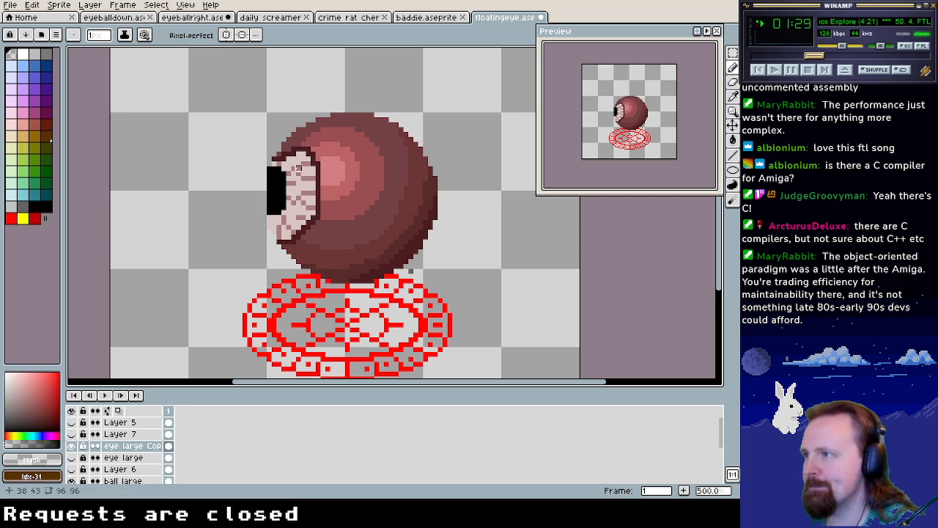
left_click(281, 154, "ctrl")
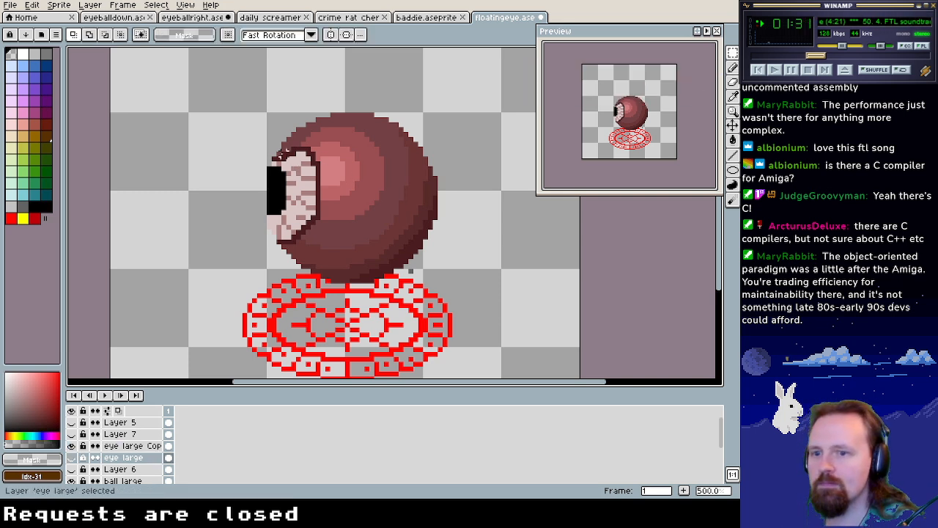
left_click(332, 187)
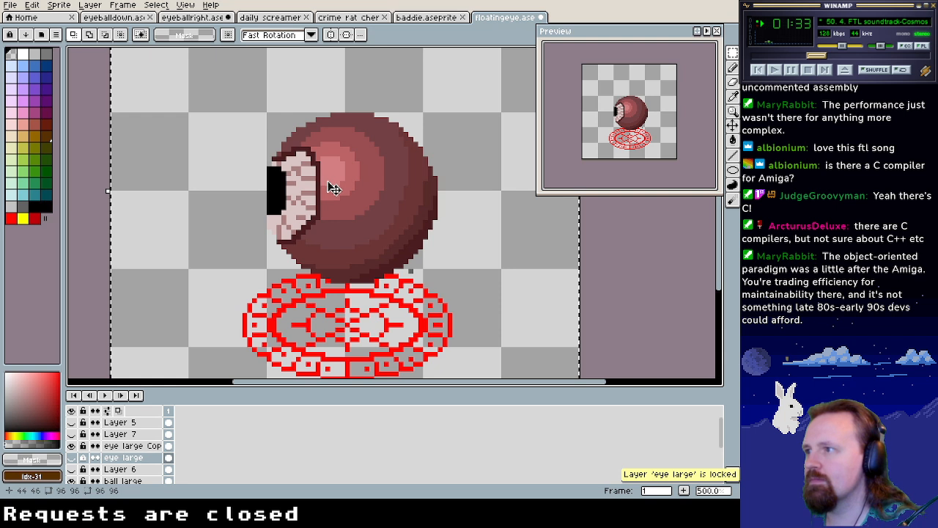
left_click(132, 445)
key("ctrl+z")
key("ctrl+z")
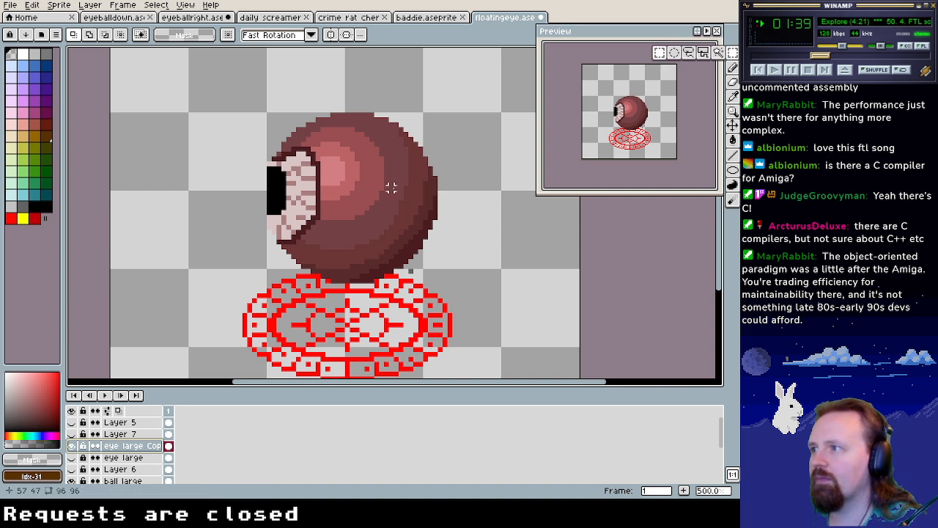
Try to nudge the side-view eye with a marquee around it, and clear the selection
left_click_drag(225, 128, 353, 319)
mouse_move(303, 241)
left_mouse_down()
mouse_move(303, 251)
mouse_move(300, 242)
left_mouse_up()
key("Return")
key("ctrl+d")
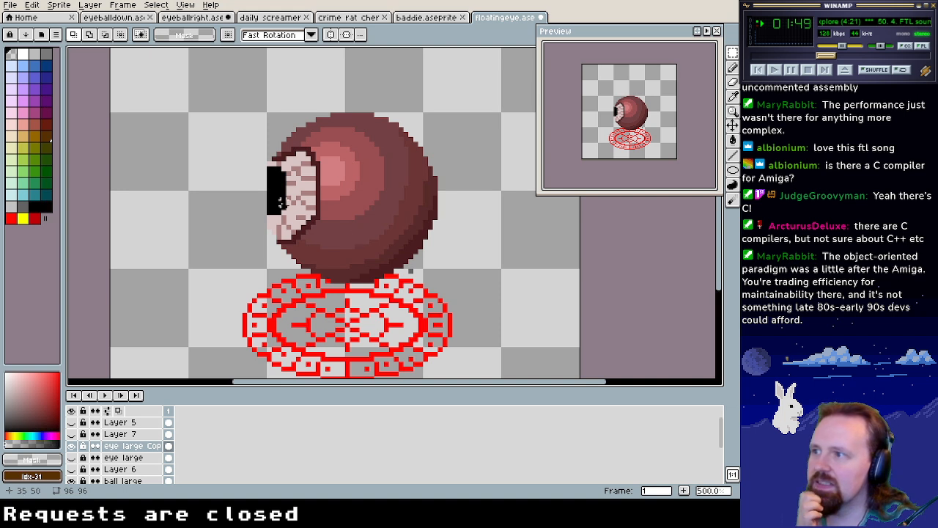
Round the lower inner corner of the side-view eye's outline with the Pencil, using #26090a and erasing leftover pixels
key("b")
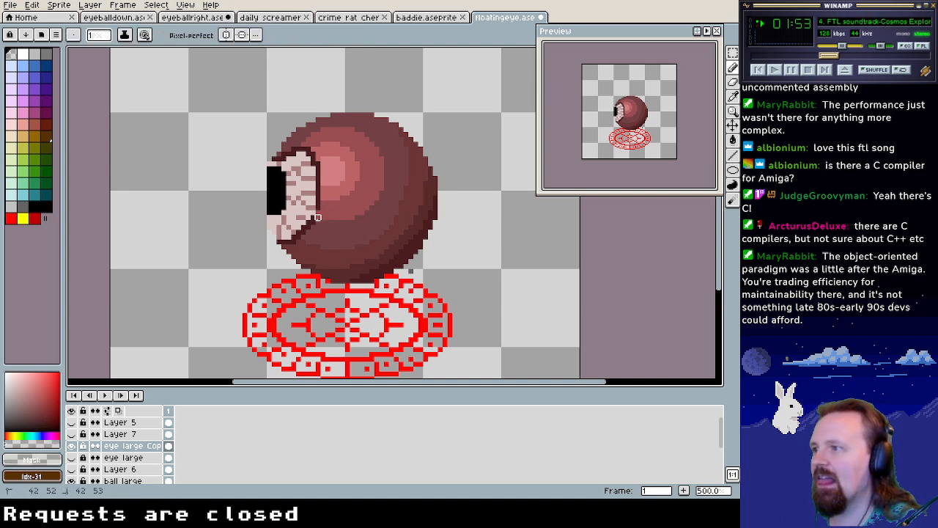
left_click(313, 209, "alt")
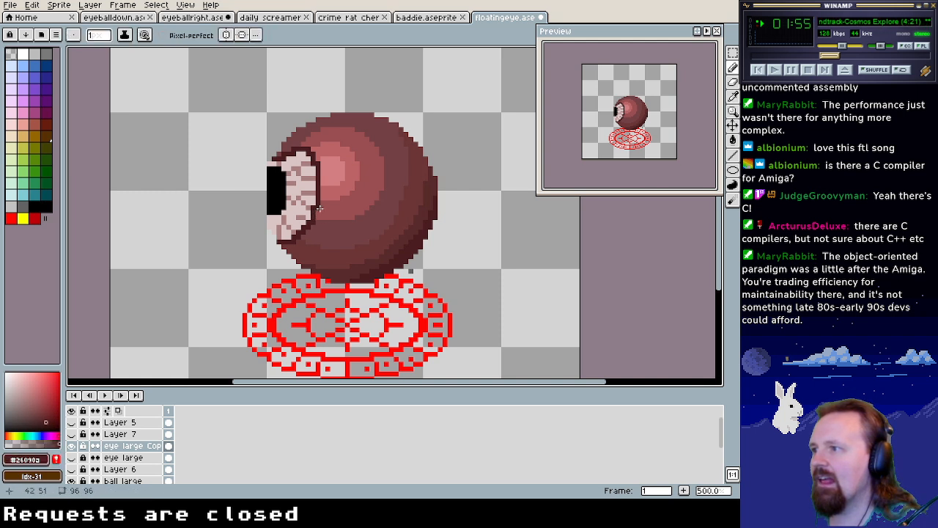
left_click(508, 251, "alt")
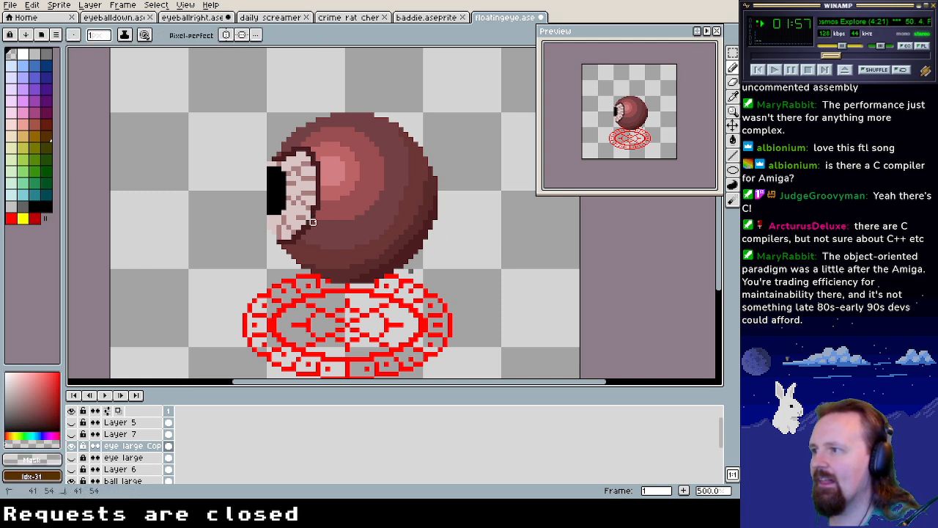
left_click(312, 221, "alt")
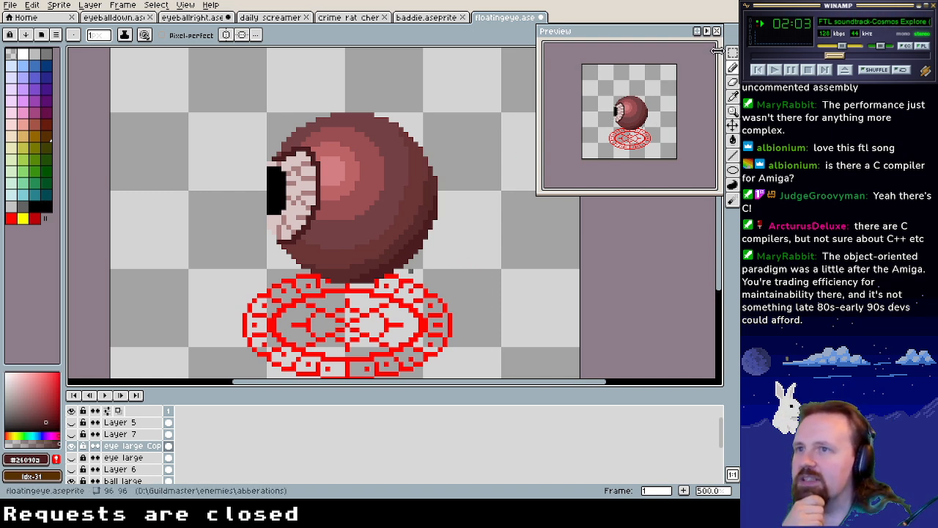
key("m")
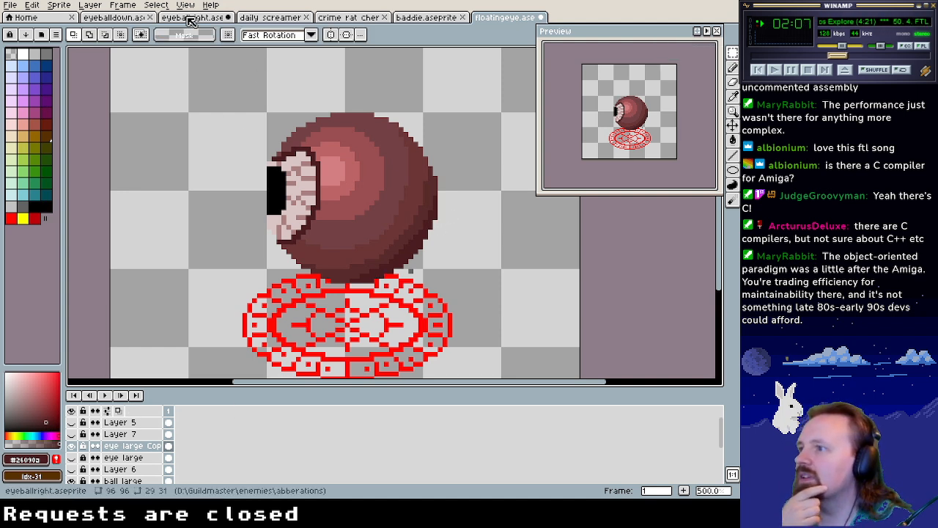
In the eyeballdown sprite, examine the eye's blink in frames 5 and 6
left_click(116, 17)
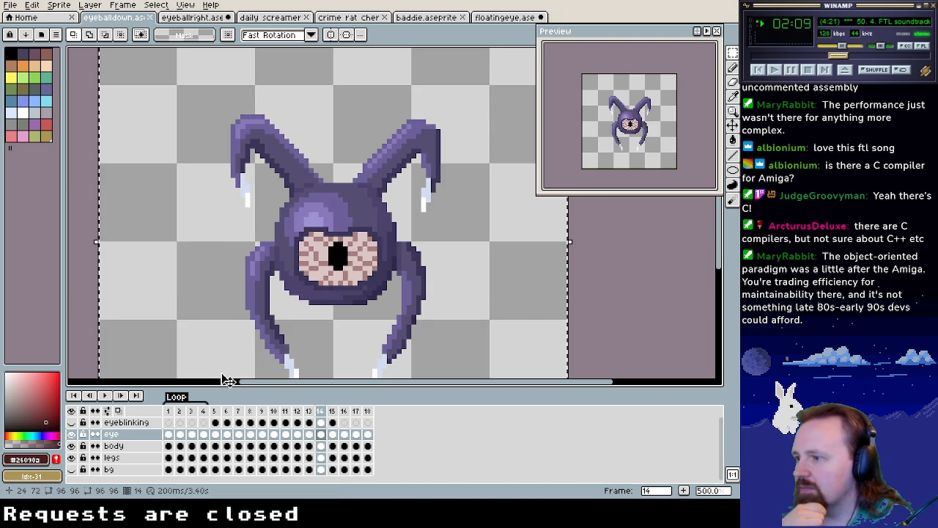
left_click(263, 422)
left_click(217, 411)
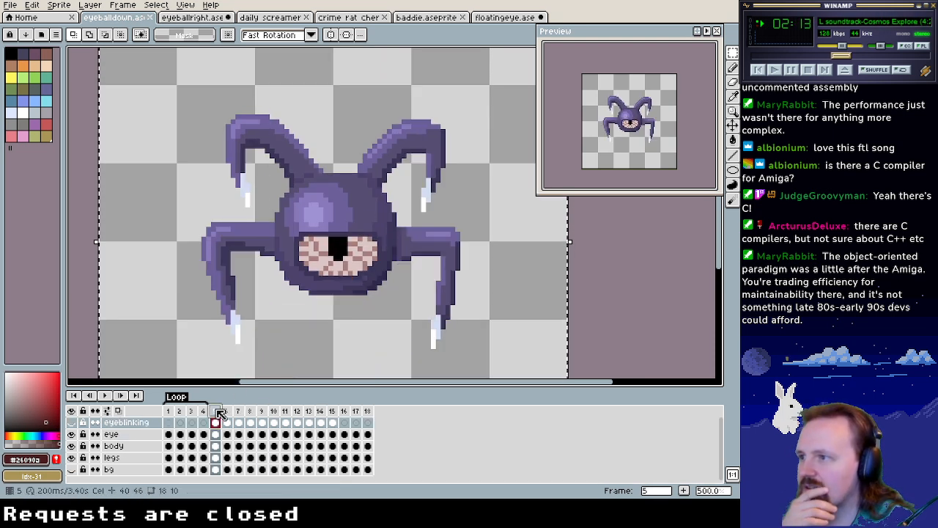
key("Right")
key("Right")
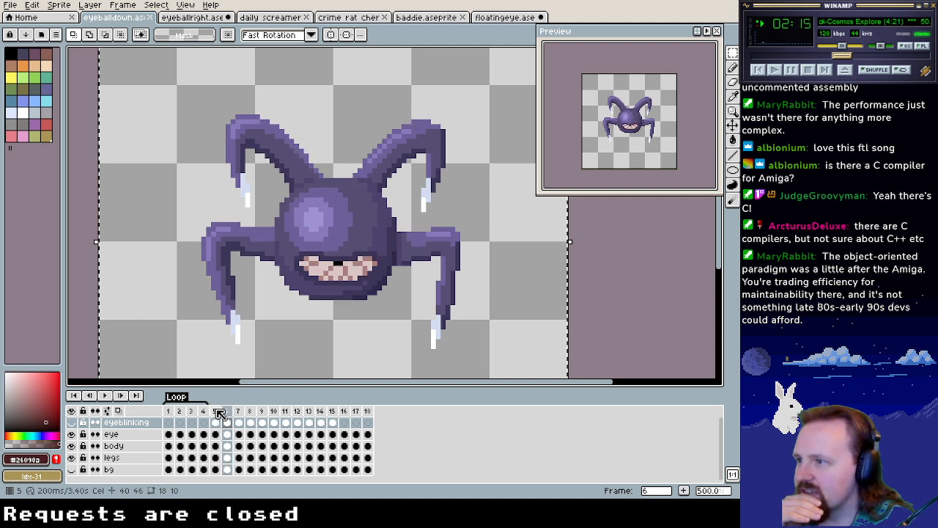
key("Left")
key("Left")
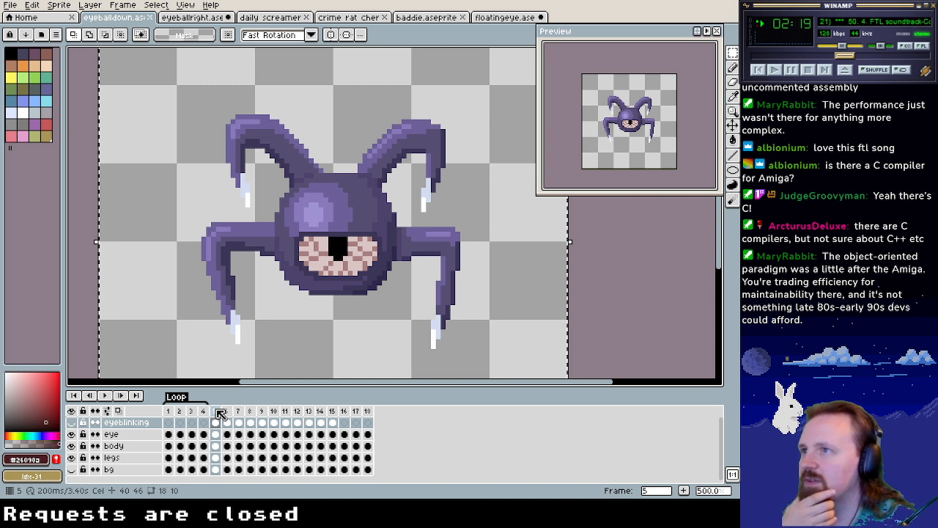
Back in the floatingeye sprite, hide the eye large Copy layer and show the eye large layer
left_click(504, 16)
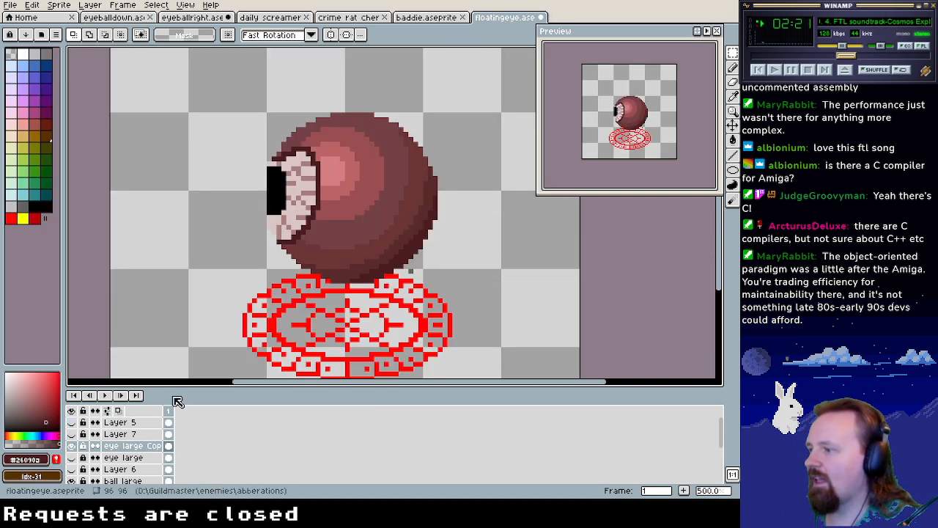
left_click(71, 445)
left_click(72, 458)
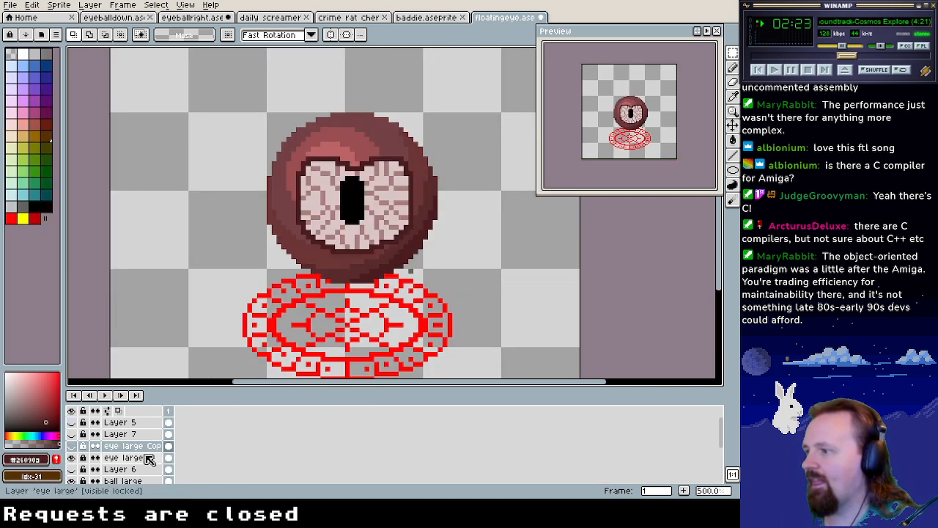
Make eye large the active layer and add a second frame that copies the first
right_click(149, 456)
left_click(336, 434)
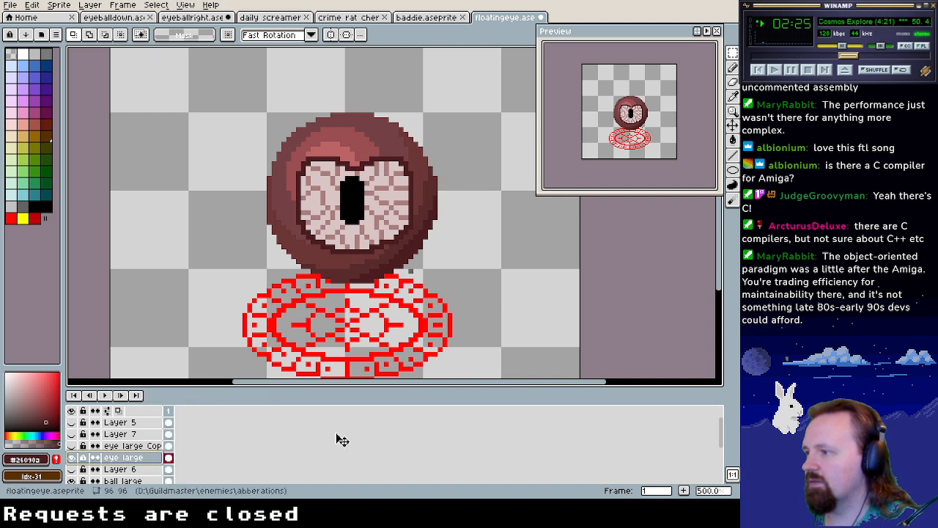
right_click(169, 410)
left_click(187, 428)
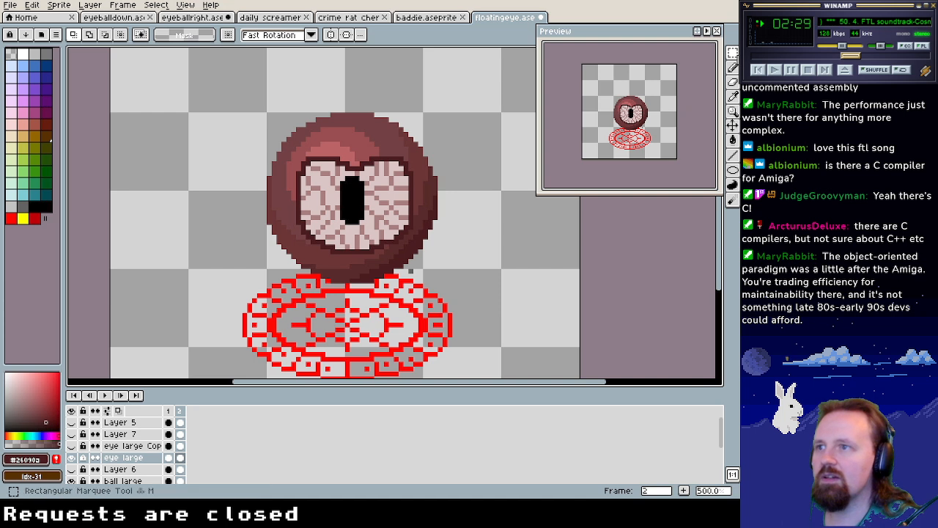
Unlock the eye large layer and delete the upper part of frame 2's eye with a marquee about 27 × 12 px
left_click(733, 53)
left_click_drag(306, 152, 424, 201)
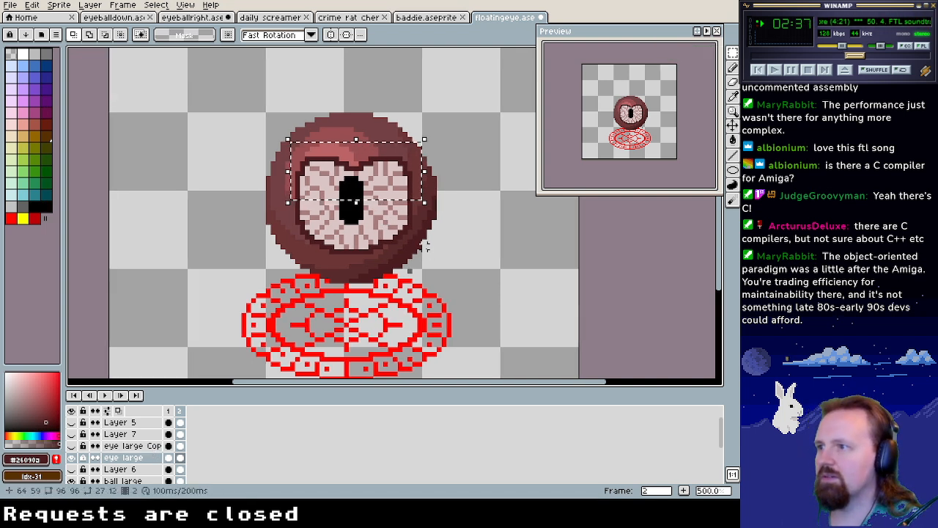
left_click(401, 177)
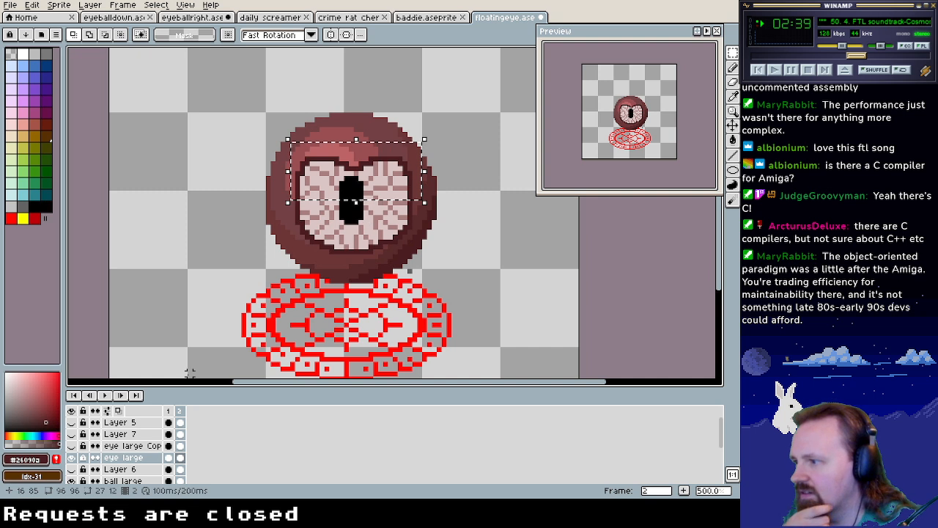
left_click(71, 457)
left_click(71, 458)
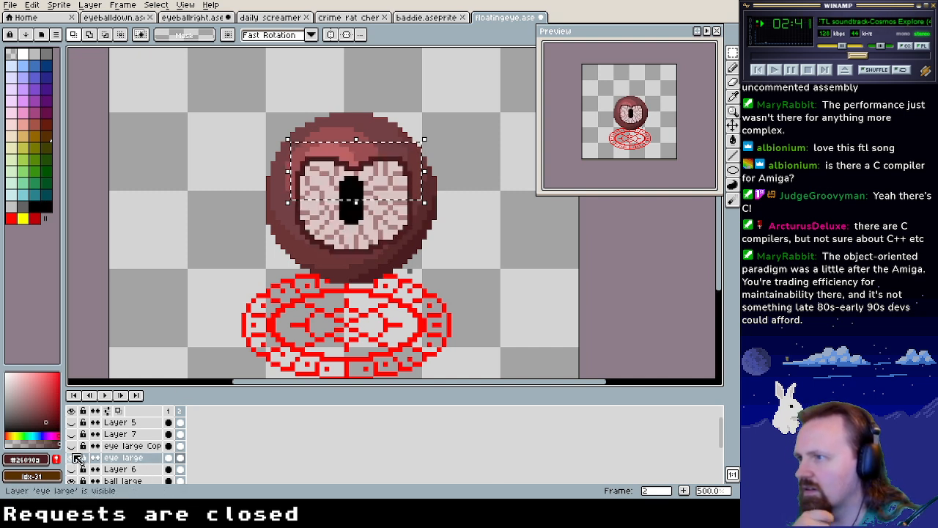
left_click(400, 191)
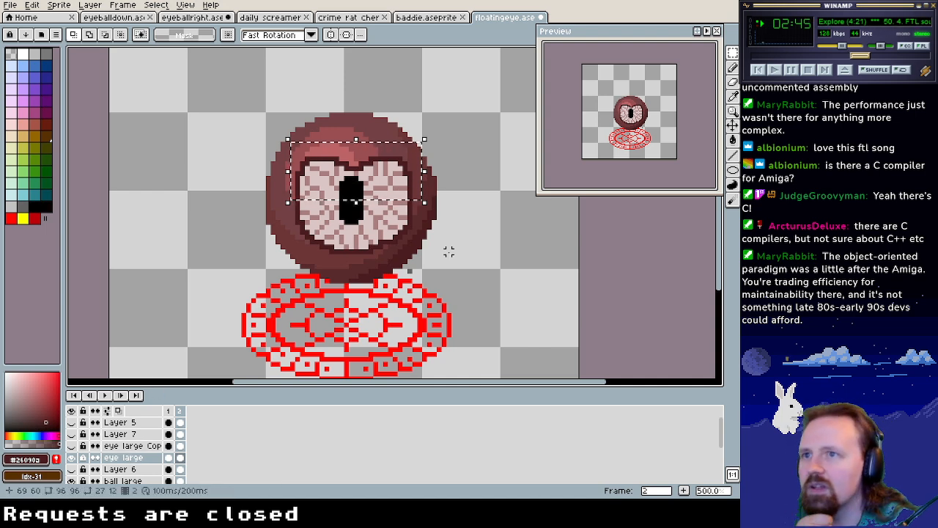
left_click_drag(381, 196, 393, 199)
left_click(398, 178)
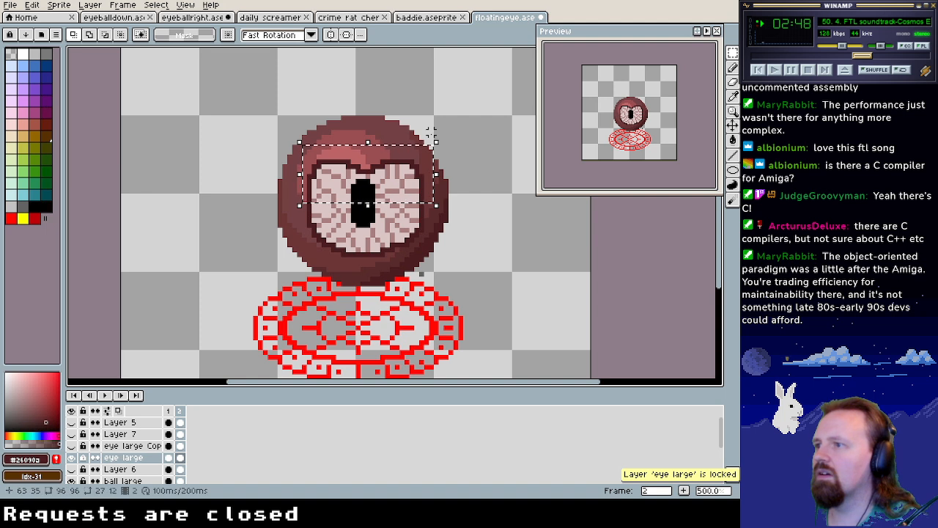
left_click(83, 457)
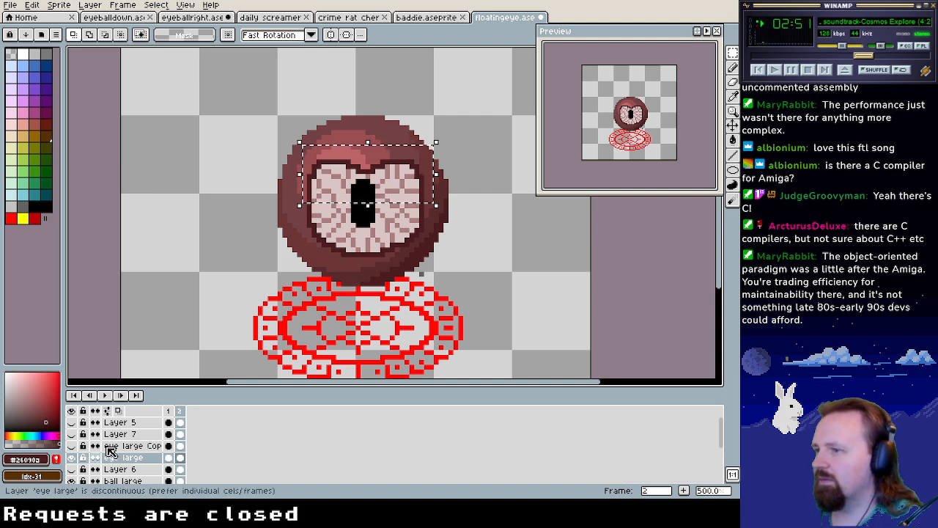
key("Delete")
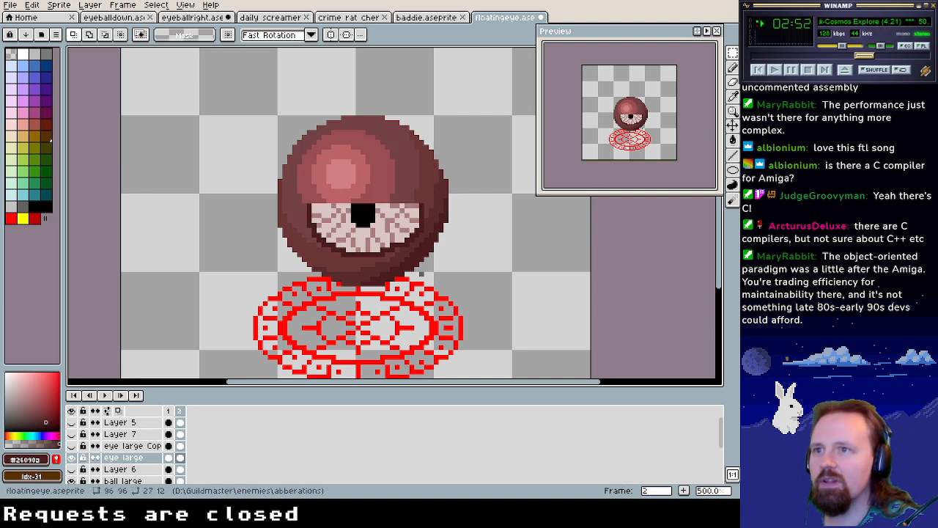
Draw a lowered upper eyelid edge across frame 2's eye with the Pencil in #26090a, filling the gaps beneath with #c9acac
left_click_drag(425, 203, 431, 203)
key("b")
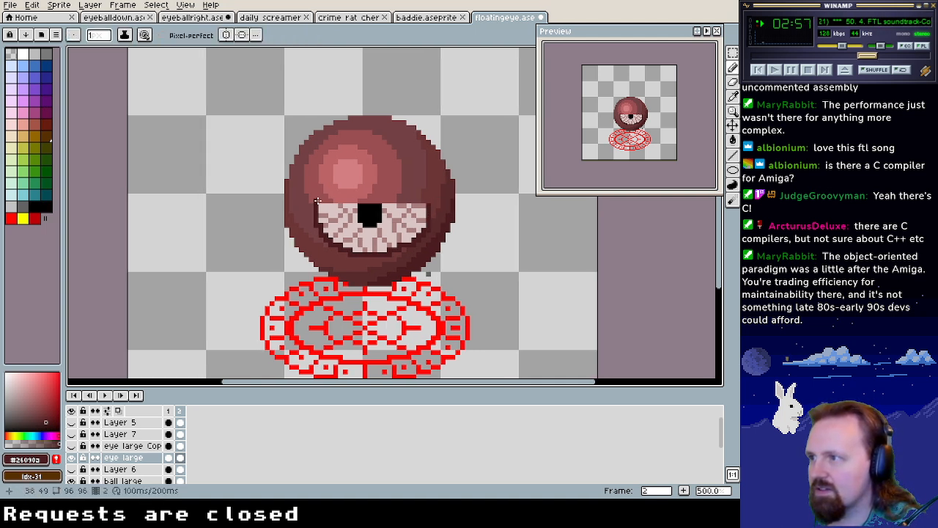
left_click_drag(350, 197, 374, 200)
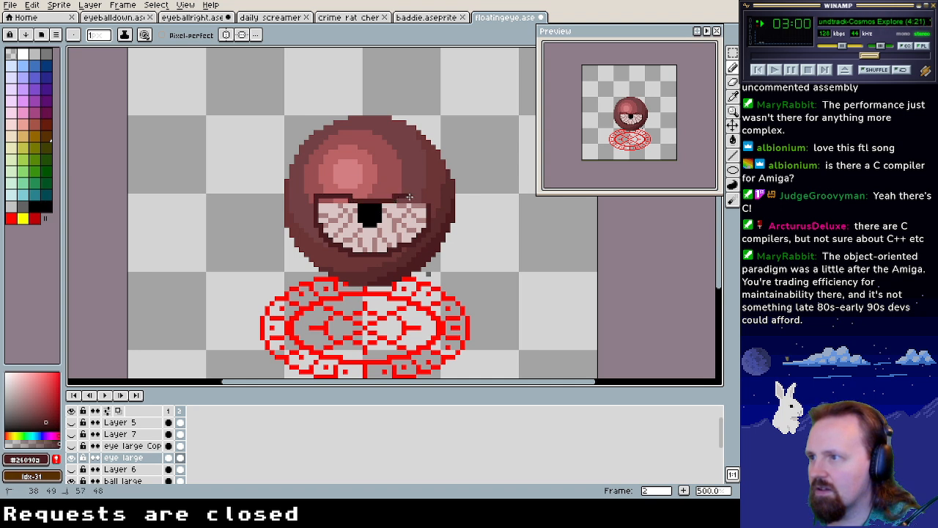
left_click(427, 197, "shift")
left_click(408, 203, "alt")
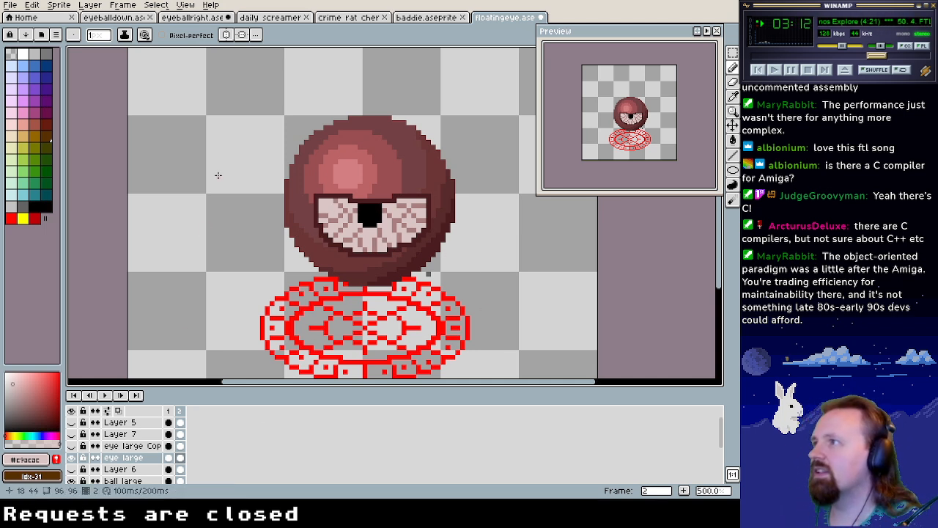
Examine the blink in frame 6 of the eyeballdown sprite and return to the floatingeye sprite
left_click(121, 19)
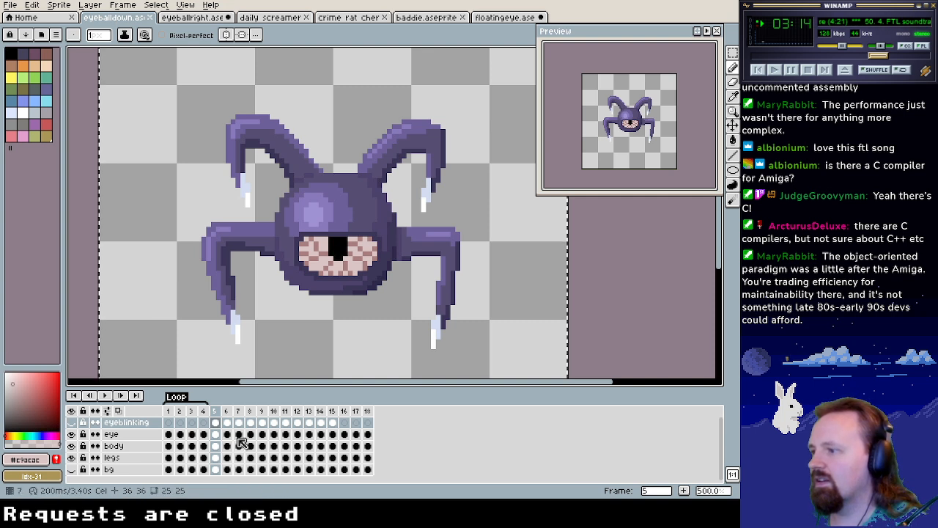
left_click(226, 412)
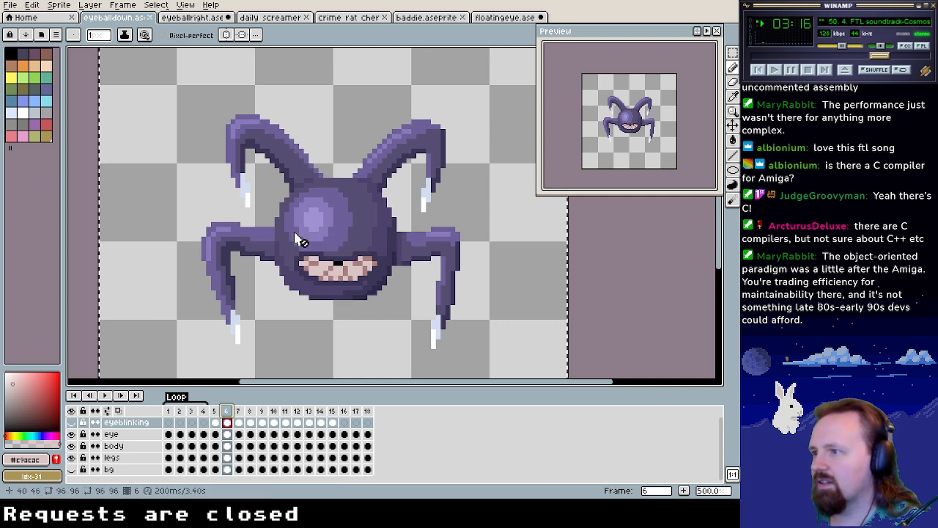
left_click(513, 17)
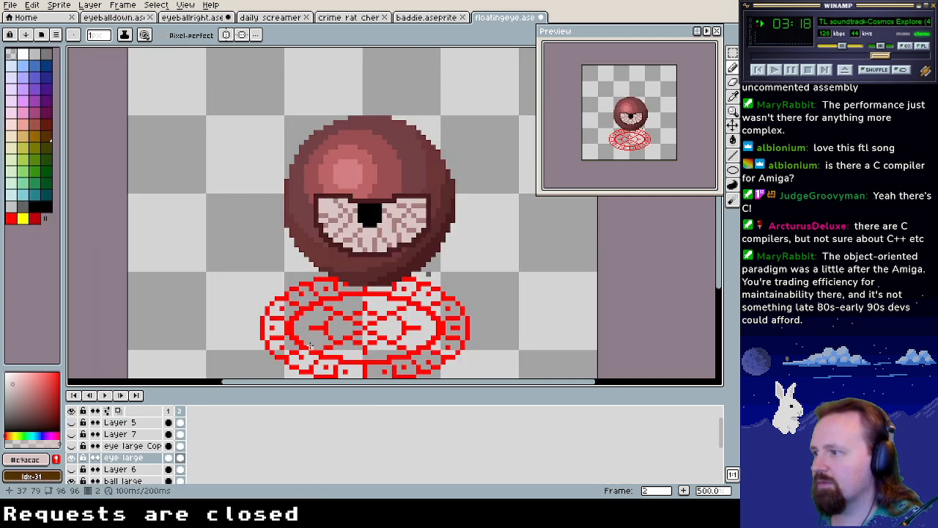
Add a third frame copying frame 2 and delete the upper part of its eye with a marquee about 29 × 9 px
right_click(179, 411)
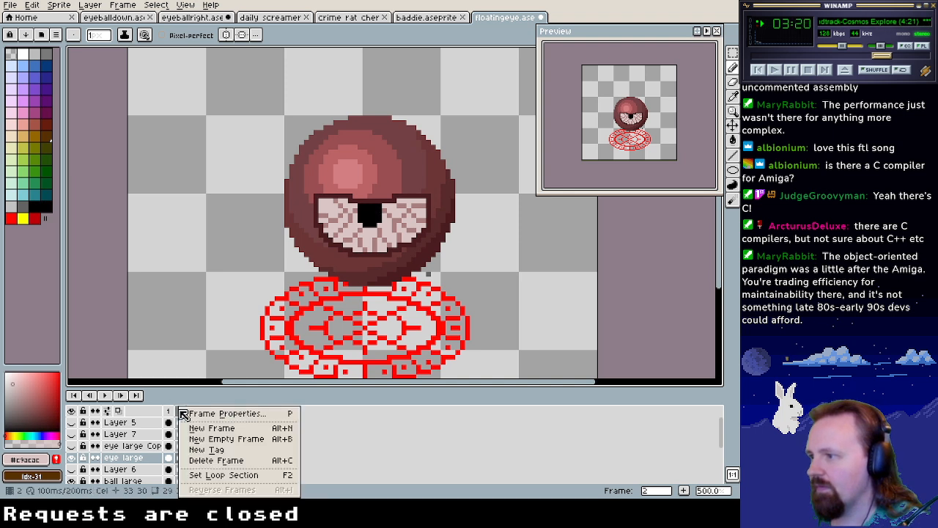
left_click(213, 428)
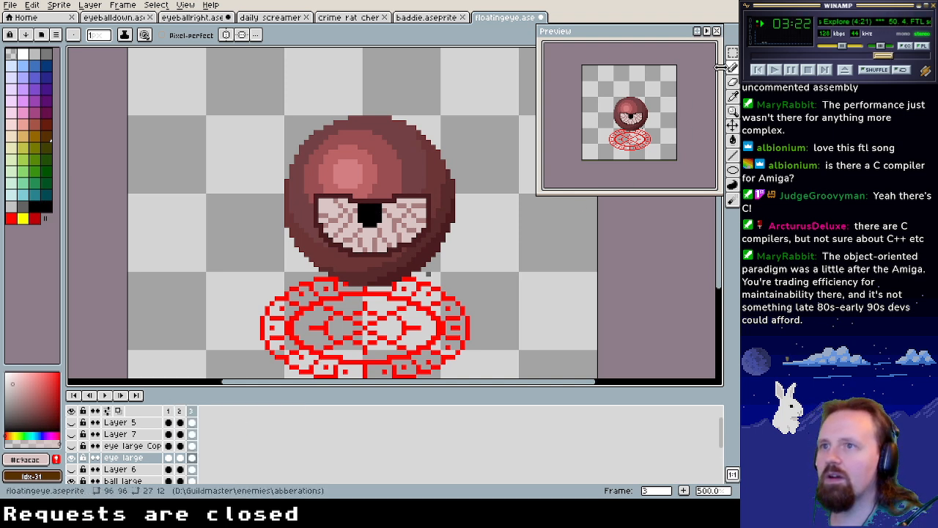
key("m")
left_click_drag(301, 176, 438, 214)
key("Delete")
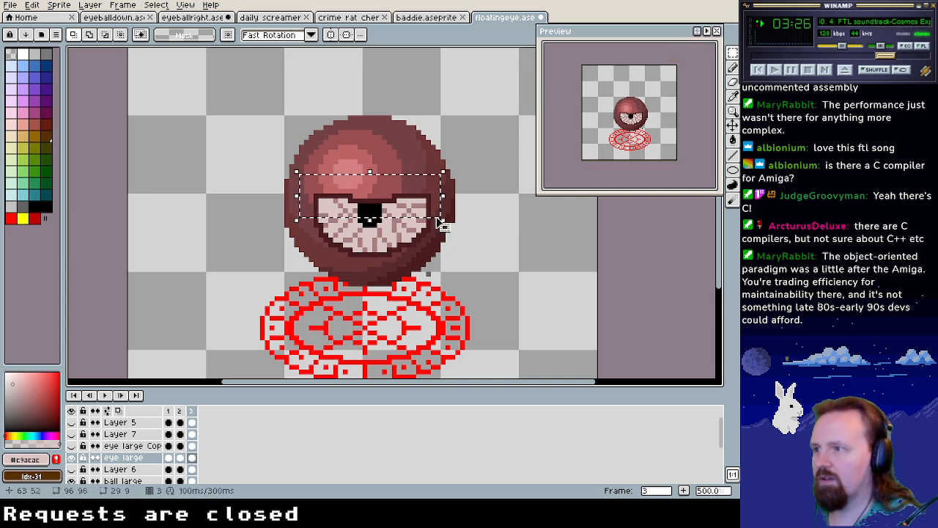
Extend the cut-off pupil in frame 3 downward and outward with the Pencil in #000000
scroll(383, 230, "up", 7)
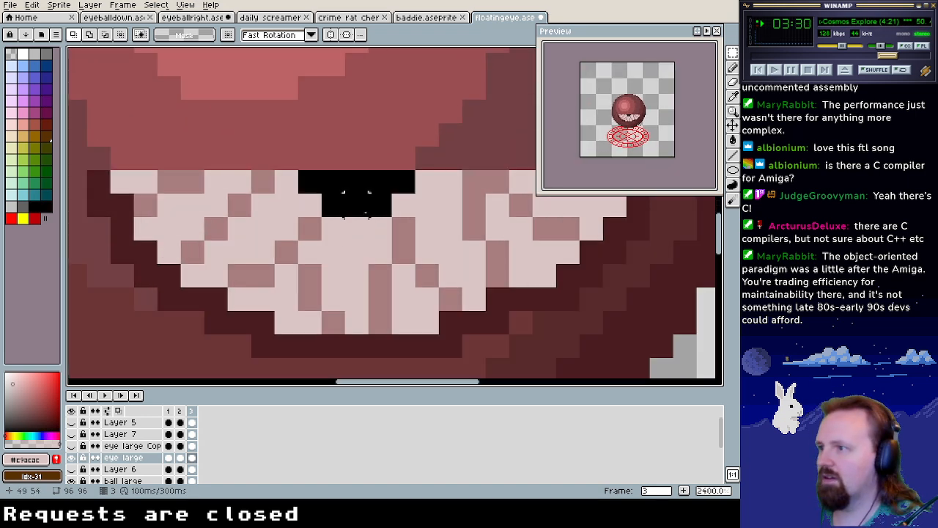
key("b")
left_click(358, 205, "alt")
left_click_drag(332, 228, 377, 227)
left_click(309, 205)
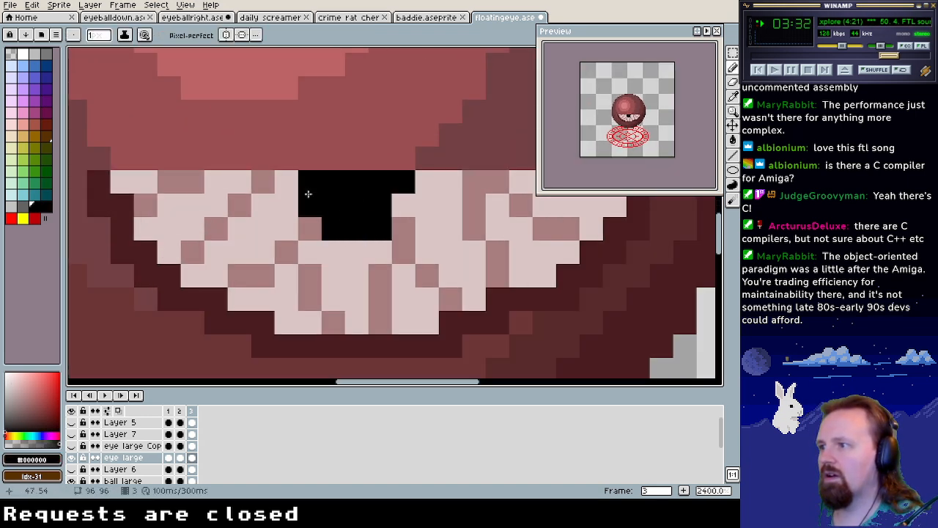
left_click(396, 201)
Draw the lowered upper eyelid outline across frame 3's eye in #26090a, dipping over the pupil
left_click(294, 231, "alt")
left_click(101, 221)
left_click(122, 228, "alt")
mouse_move(101, 229)
left_mouse_down()
mouse_move(101, 152)
mouse_move(113, 139)
mouse_move(350, 179)
mouse_move(435, 178)
mouse_move(451, 165)
mouse_move(507, 163)
mouse_move(492, 194)
mouse_move(394, 242)
mouse_move(412, 194)
mouse_move(524, 212)
left_mouse_up()
left_click(412, 193)
Fill the right corner of frame 3's eye with #c9acac and redraw its veins in the existing vein colour
left_click(448, 239, "alt")
left_click_drag(430, 212, 501, 212)
left_click(486, 233, "alt")
mouse_move(453, 236)
left_mouse_down()
mouse_move(448, 287)
mouse_move(473, 293)
left_mouse_up()
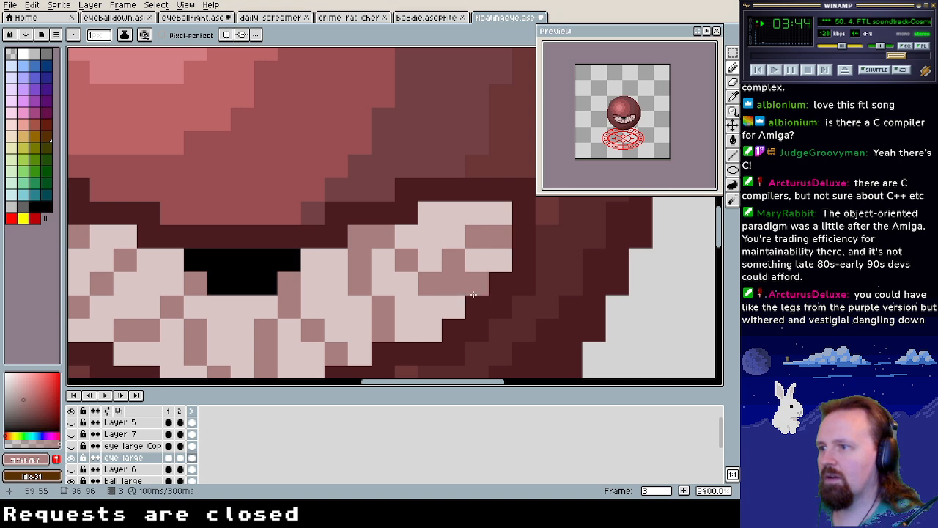
key("ctrl+z")
left_click(442, 247)
left_click(470, 282, "alt")
left_click(452, 260)
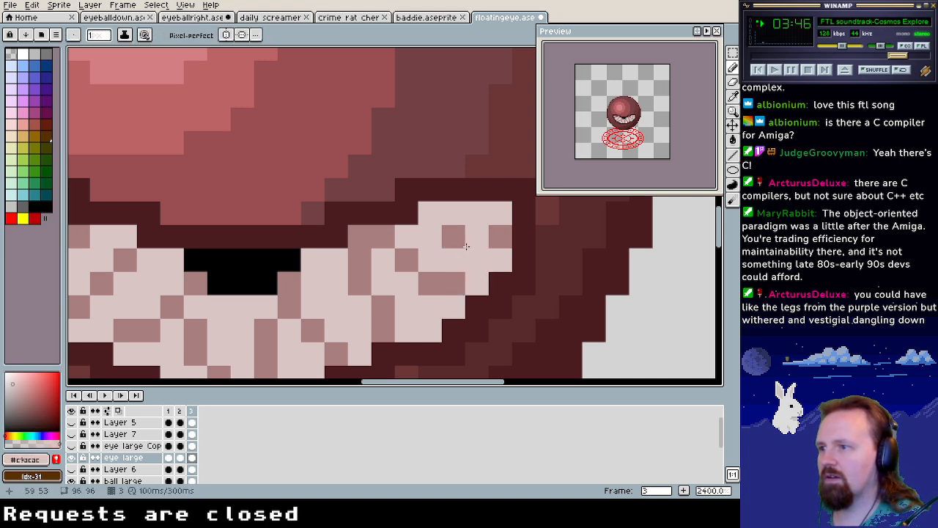
left_click(453, 236, "alt")
left_click(430, 213)
left_click(453, 213)
left_click(452, 260, "alt")
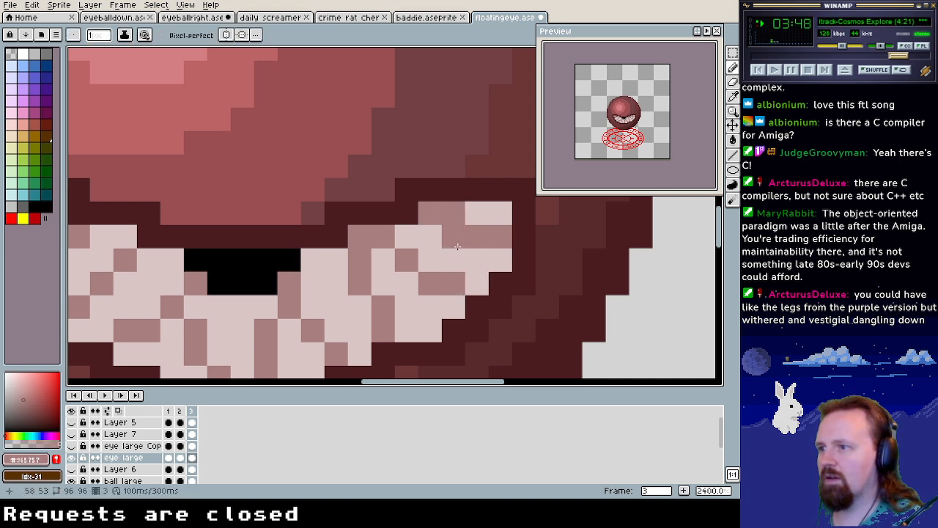
left_click(453, 235)
Fill the left corner of frame 3's eye with #c9acac and even out the pupil's shape
mouse_move(287, 232)
left_mouse_down()
mouse_move(250, 231)
mouse_move(564, 218)
left_mouse_up()
left_click_drag(285, 199, 328, 198)
mouse_move(474, 221)
left_mouse_down()
mouse_move(303, 203)
mouse_move(298, 214)
left_mouse_up()
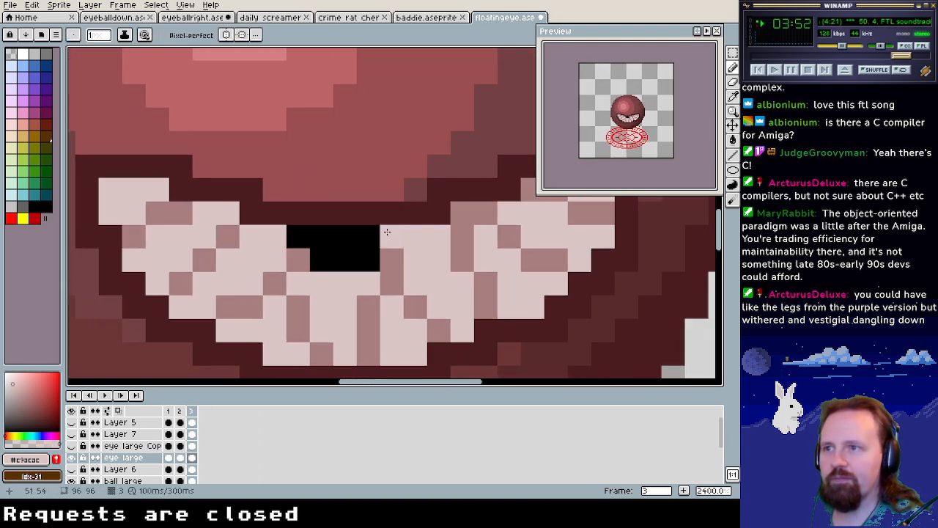
left_click(328, 253)
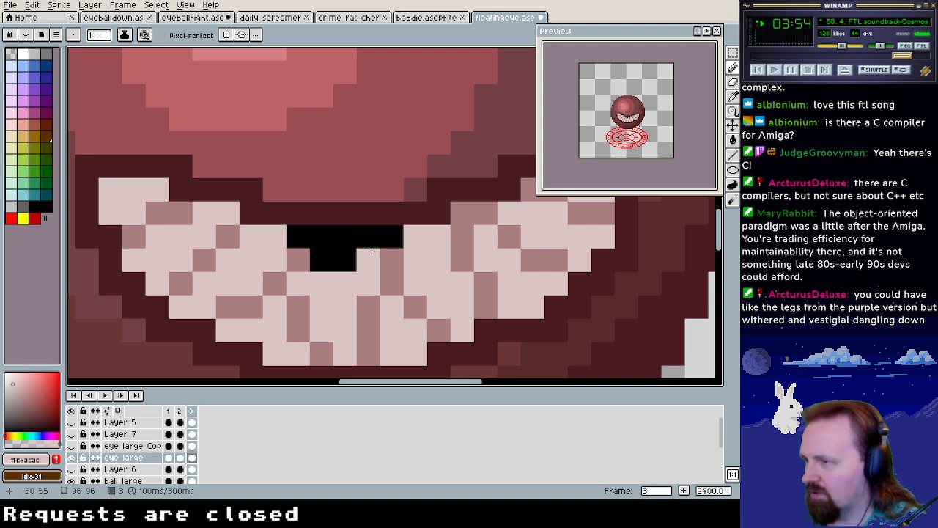
scroll(371, 261, "up", 2)
scroll(373, 259, "down", 8)
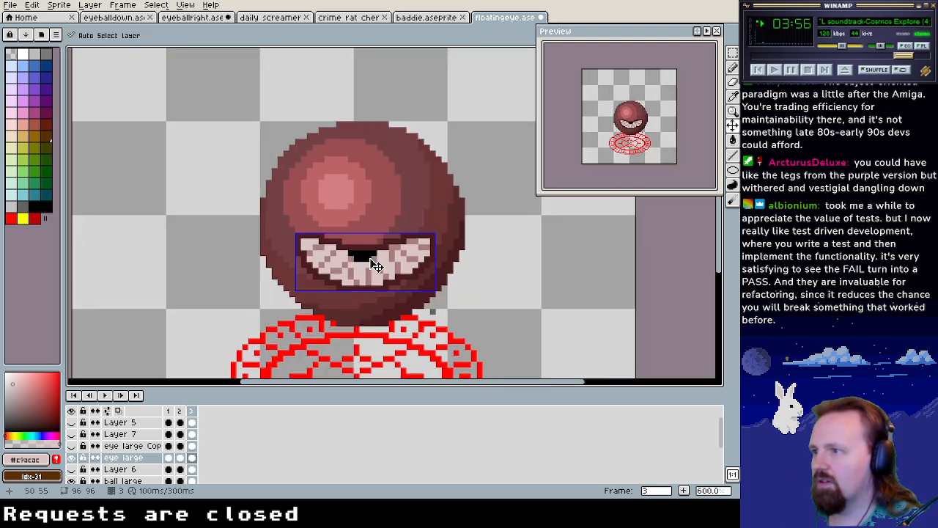
Add a fourth frame copying frame 3 and make it the current frame
right_click(192, 410)
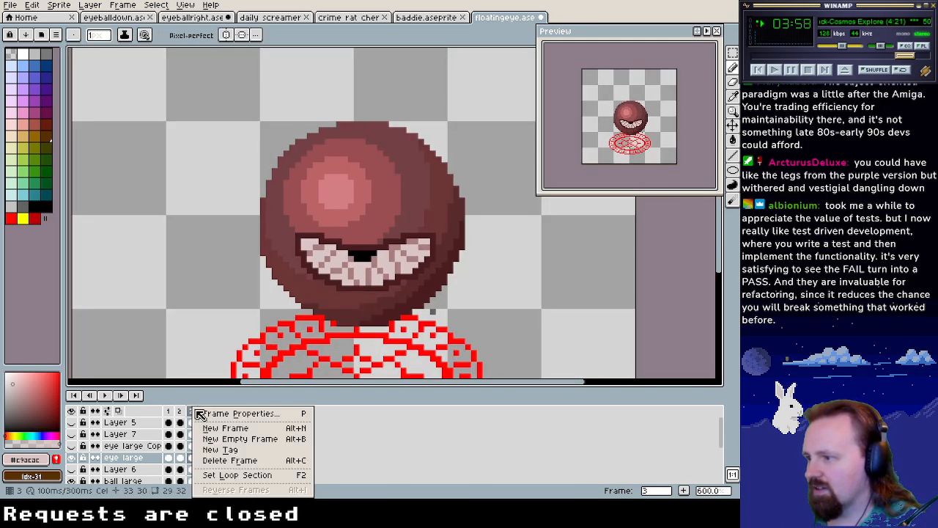
left_click(244, 428)
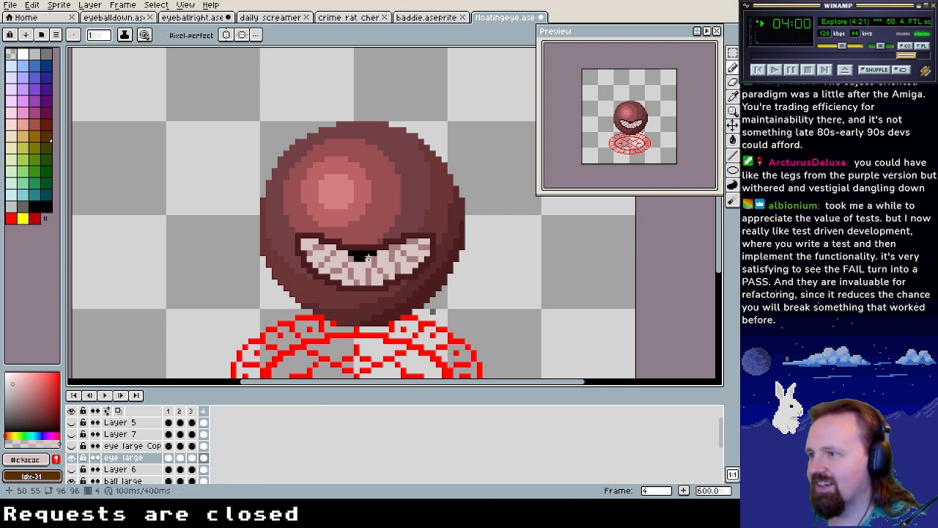
left_click_drag(369, 262, 375, 254)
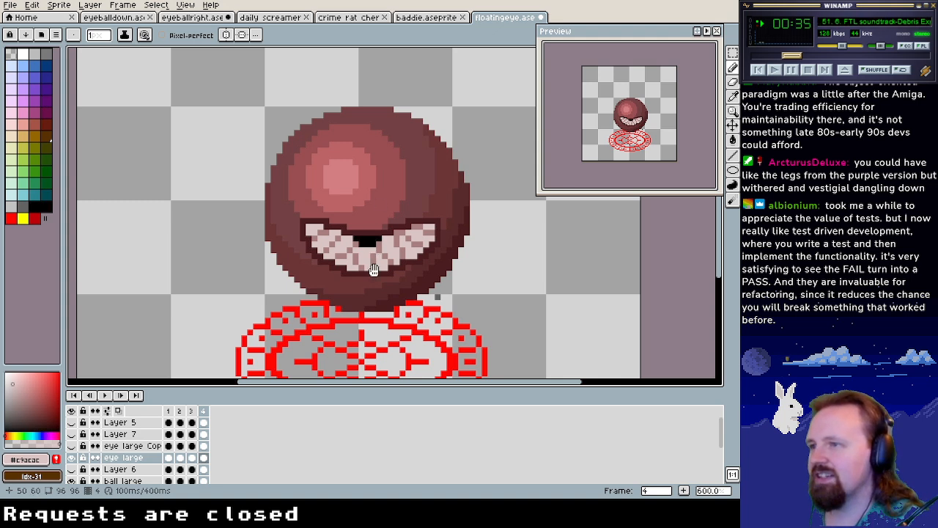
scroll(373, 270, "down", 1)
scroll(409, 224, "up", 1)
scroll(410, 264, "down", 1)
scroll(393, 310, "up", 1)
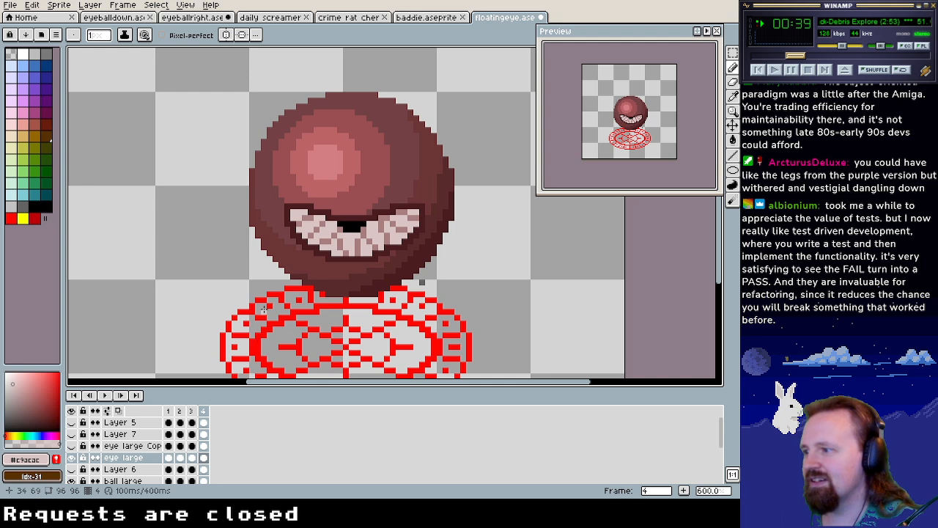
left_click(203, 412)
left_click_drag(356, 236, 371, 223)
Draw a lower, curved upper eyelid line across frame 4's eye with the Pencil in #26090a
scroll(371, 227, "up", 4)
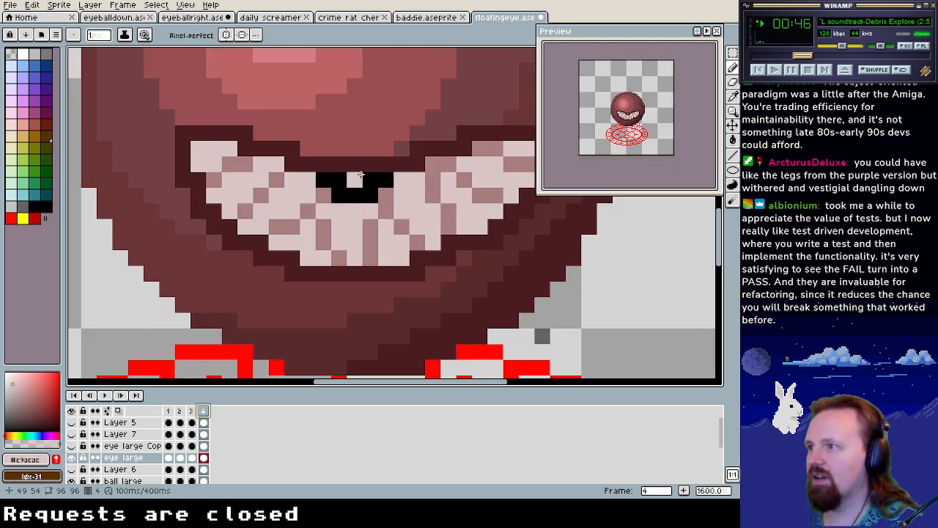
left_click(359, 174, "alt")
left_click(198, 148)
mouse_move(202, 161)
left_mouse_down()
mouse_move(268, 200)
mouse_move(354, 217)
mouse_move(396, 214)
mouse_move(532, 155)
left_mouse_up()
left_click_drag(339, 227, 329, 278)
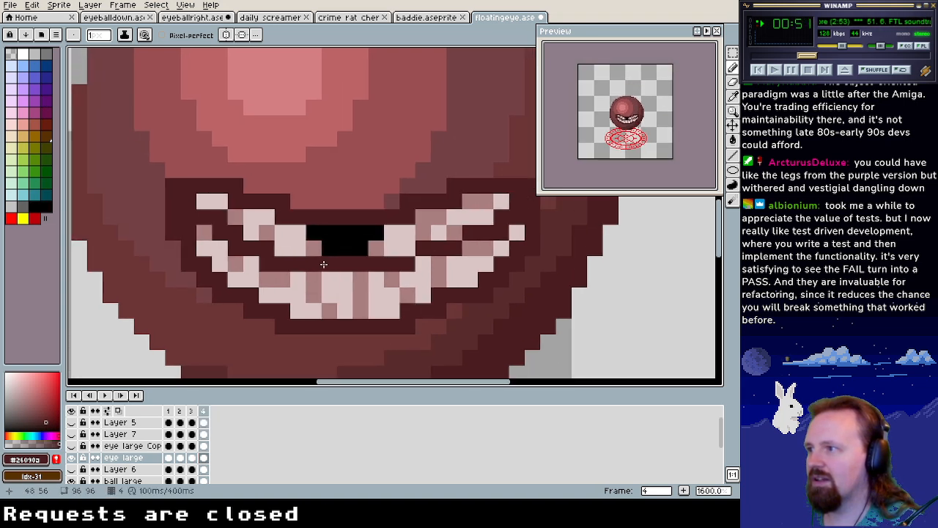
Erase the old eyelid, eye white and pupil above frame 4's new eyelid line using the transparent mask colour
left_click(96, 315, "alt")
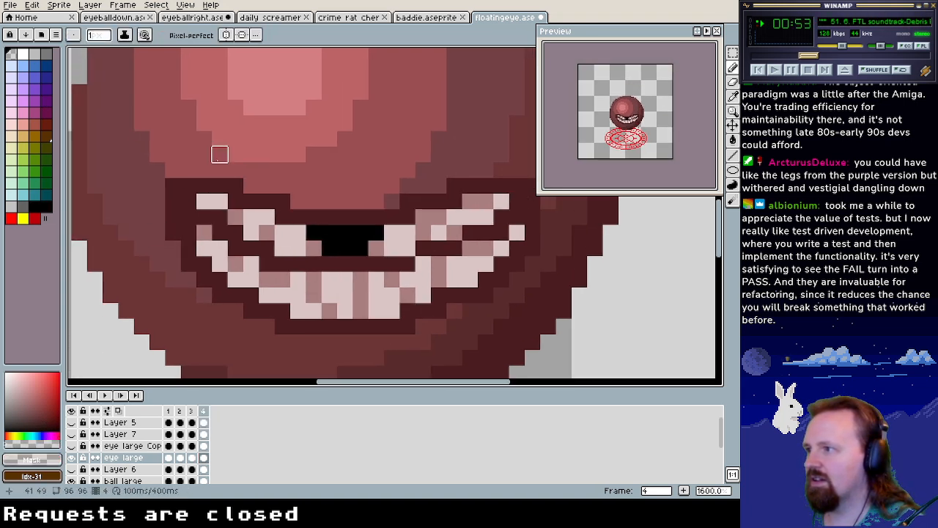
mouse_move(173, 187)
left_mouse_down()
mouse_move(250, 185)
mouse_move(219, 186)
mouse_move(219, 200)
mouse_move(266, 201)
mouse_move(235, 216)
mouse_move(266, 216)
mouse_move(250, 232)
mouse_move(298, 232)
mouse_move(282, 248)
mouse_move(313, 247)
left_mouse_up()
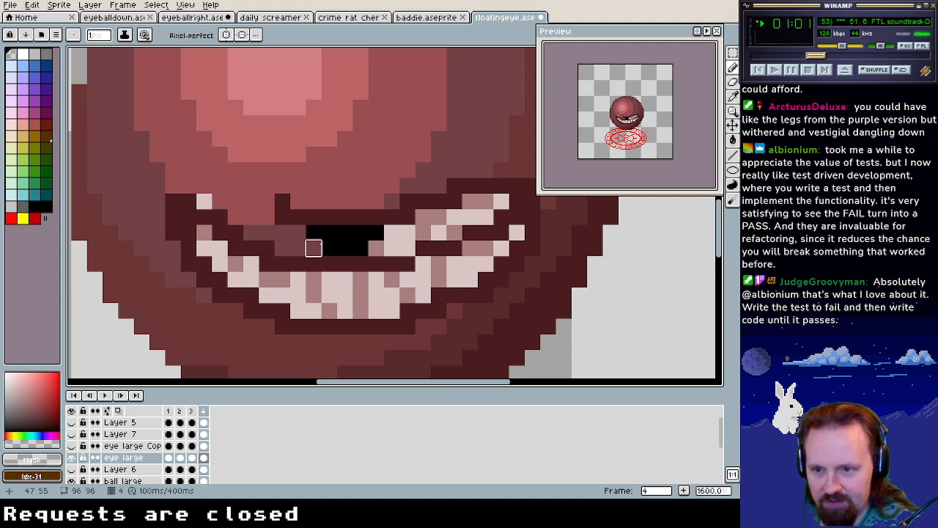
mouse_move(360, 248)
left_mouse_down()
mouse_move(393, 248)
mouse_move(392, 232)
mouse_move(407, 233)
mouse_move(407, 248)
mouse_move(391, 232)
mouse_move(281, 216)
mouse_move(266, 201)
mouse_move(204, 201)
left_mouse_up()
mouse_move(313, 200)
left_mouse_down()
mouse_move(360, 232)
mouse_move(329, 232)
mouse_move(376, 232)
mouse_move(392, 217)
mouse_move(329, 217)
mouse_move(314, 233)
mouse_move(406, 217)
mouse_move(437, 217)
mouse_move(438, 232)
mouse_move(454, 232)
mouse_move(422, 233)
mouse_move(423, 217)
mouse_move(391, 201)
mouse_move(454, 201)
mouse_move(485, 217)
mouse_move(453, 185)
mouse_move(517, 184)
left_mouse_up()
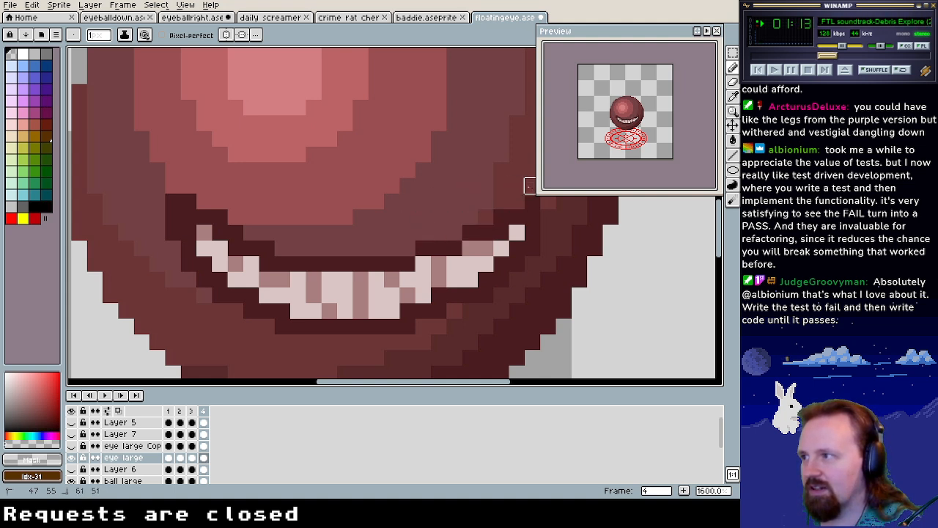
Erase the eye white and lower outline beneath frame 4's eyelid line, and touch up the line's right side with #26090a
mouse_move(250, 185)
left_mouse_down()
mouse_move(189, 263)
mouse_move(188, 233)
mouse_move(173, 232)
mouse_move(204, 263)
mouse_move(203, 248)
mouse_move(220, 263)
mouse_move(220, 279)
mouse_move(251, 264)
mouse_move(251, 279)
mouse_move(204, 279)
mouse_move(220, 294)
mouse_move(252, 294)
mouse_move(266, 279)
mouse_move(454, 280)
mouse_move(423, 263)
mouse_move(453, 279)
mouse_move(486, 263)
mouse_move(470, 264)
mouse_move(485, 263)
mouse_move(485, 248)
mouse_move(470, 247)
mouse_move(516, 247)
mouse_move(516, 233)
mouse_move(532, 232)
mouse_move(532, 263)
mouse_move(485, 279)
mouse_move(500, 264)
mouse_move(501, 279)
mouse_move(455, 294)
mouse_move(250, 310)
mouse_move(314, 295)
mouse_move(361, 295)
mouse_move(361, 310)
mouse_move(454, 310)
mouse_move(313, 342)
left_mouse_up()
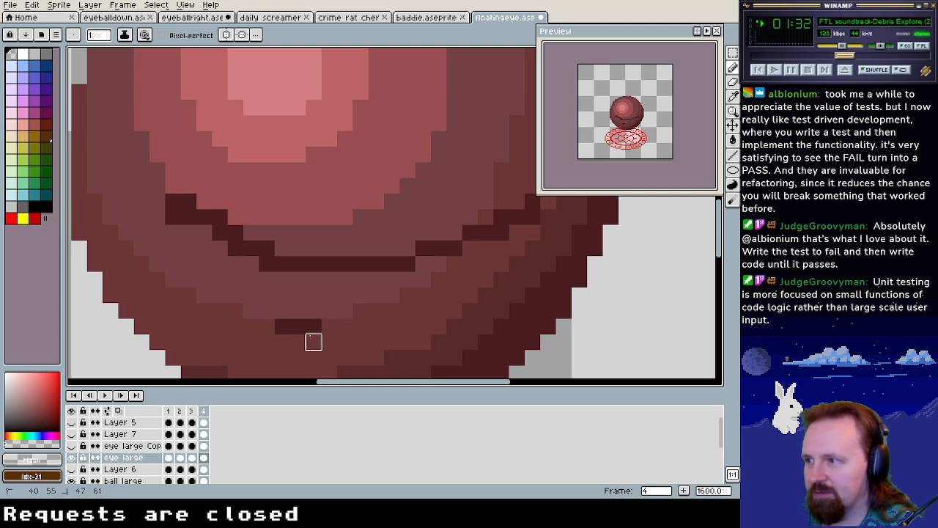
left_click(219, 232)
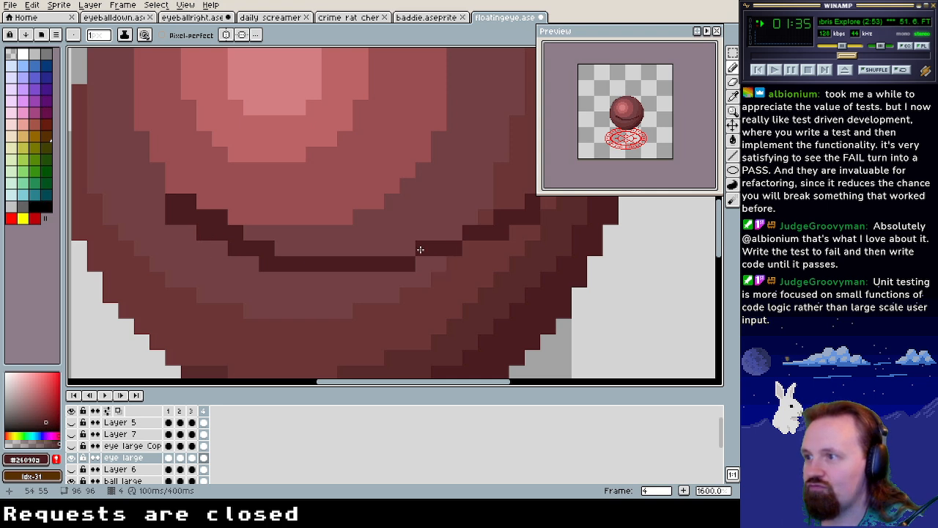
left_click_drag(403, 246, 455, 234)
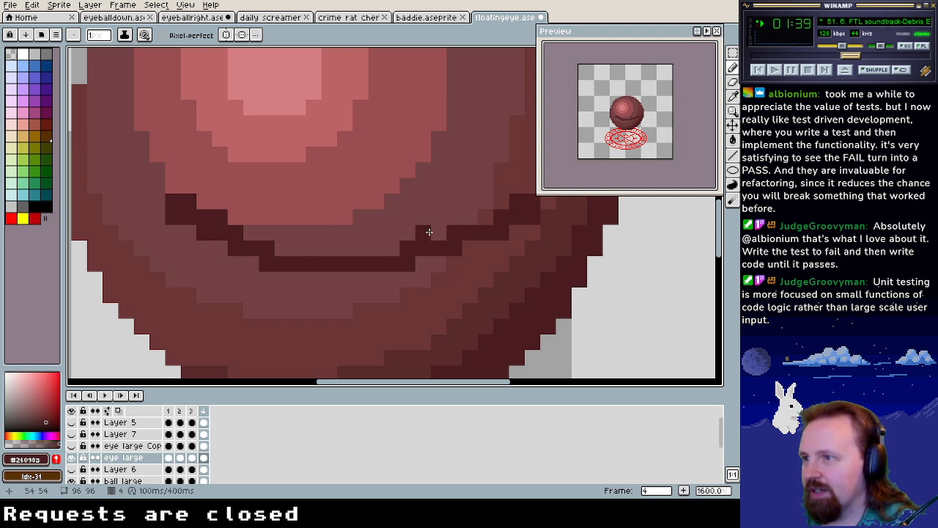
left_click(396, 236)
mouse_move(457, 238)
left_mouse_down()
mouse_move(294, 259)
mouse_move(252, 234)
mouse_move(345, 244)
mouse_move(251, 278)
mouse_move(324, 274)
left_mouse_up()
left_click(278, 284)
key("ctrl+z")
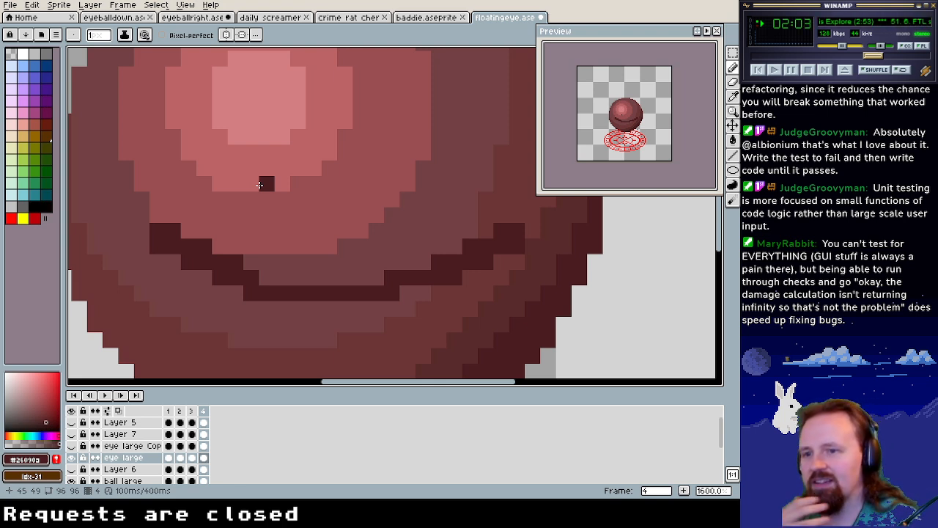
Compare frames 6 and 7 of the eyeballdown sprite as reference for the closed eye
left_click(117, 19)
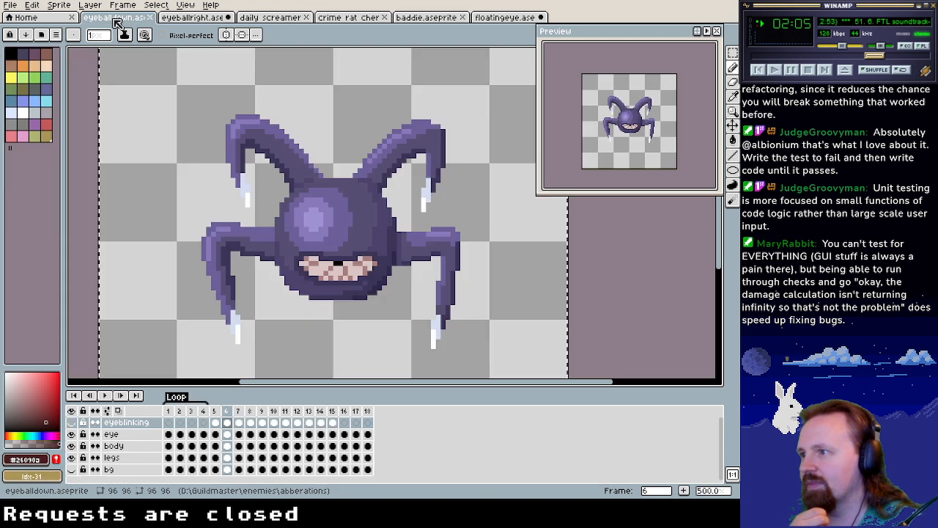
left_click(238, 412)
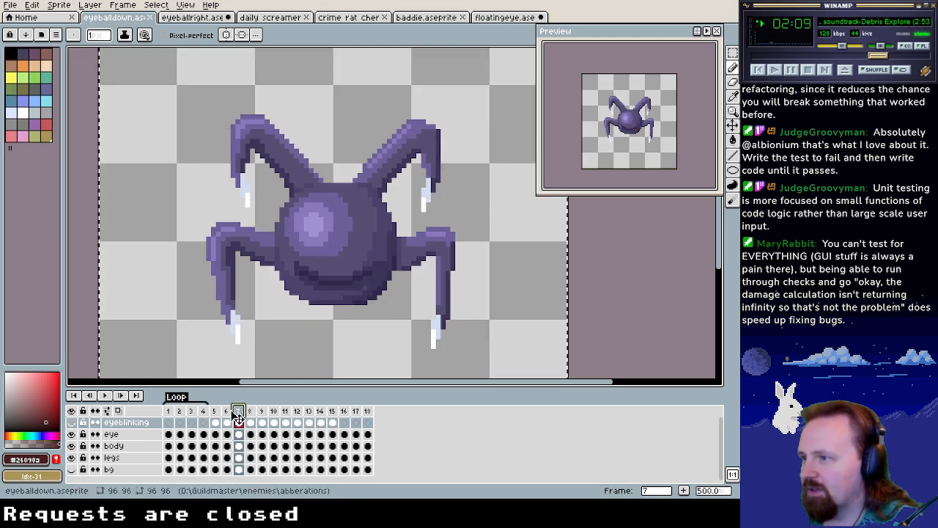
left_click(230, 411)
left_click(239, 412)
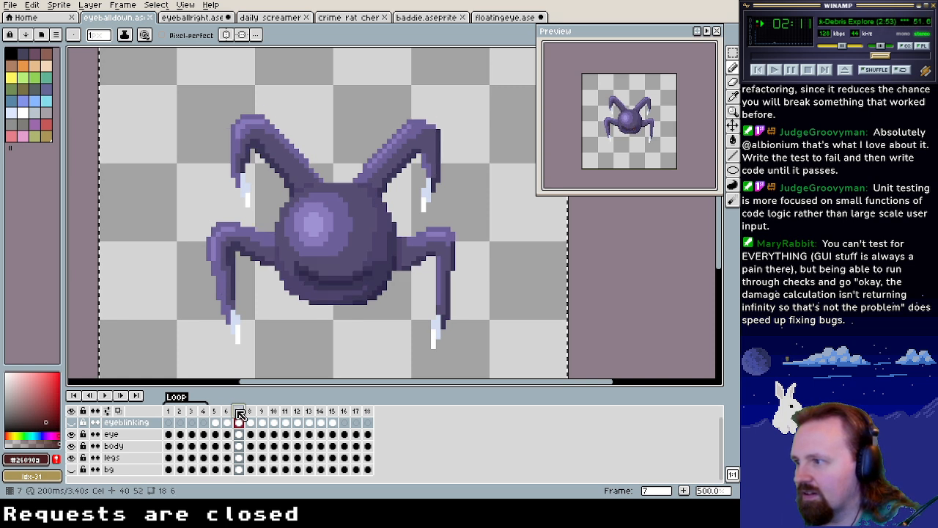
left_click(226, 411)
left_click(239, 411)
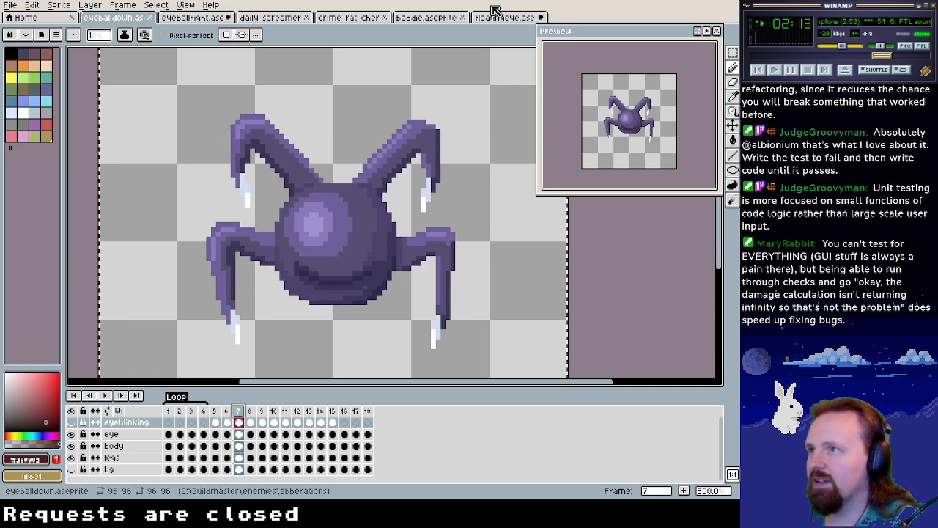
Return to the floatingeye sprite and thicken frame 4's closed eyelid crease upward along its whole width in #26090a
left_click(494, 15)
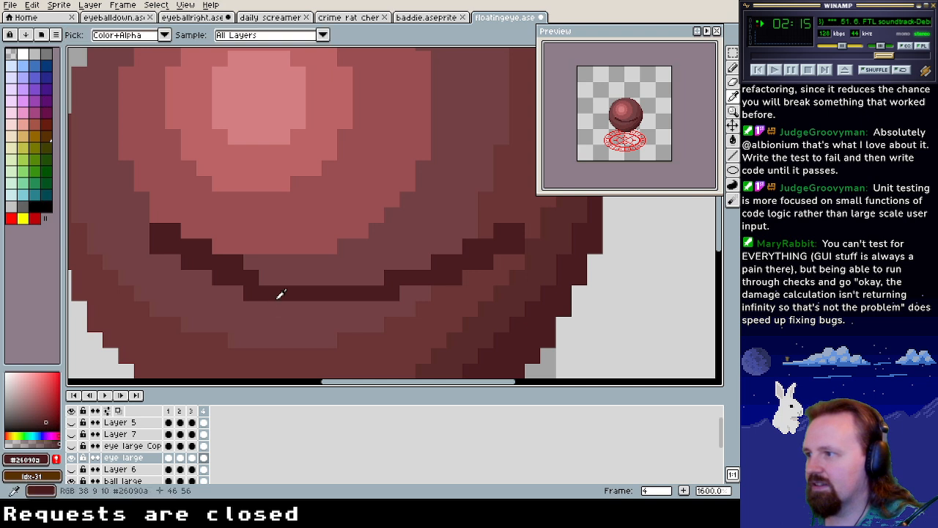
left_click_drag(265, 278, 378, 279)
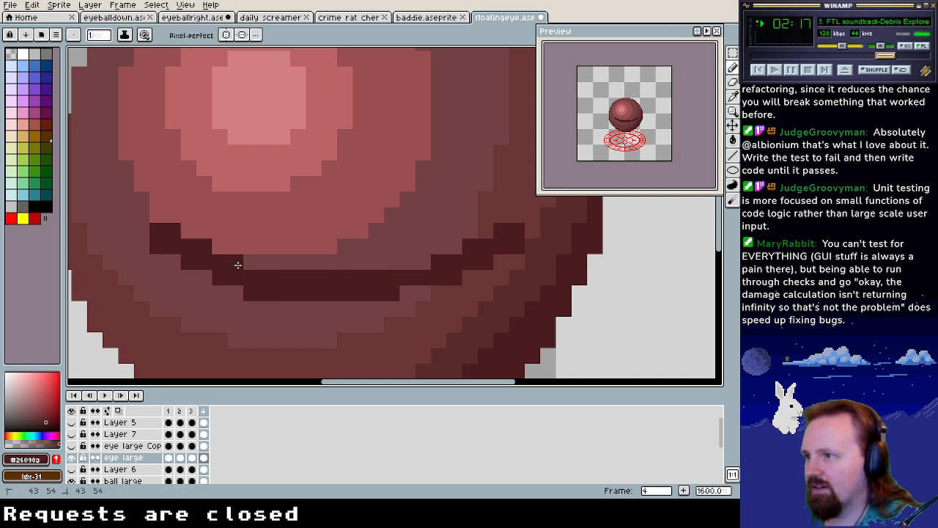
left_click_drag(237, 265, 425, 264)
mouse_move(227, 247)
left_mouse_down()
mouse_move(184, 237)
mouse_move(202, 231)
mouse_move(142, 230)
left_mouse_up()
left_click_drag(438, 246, 526, 230)
left_click(425, 245)
left_click(455, 231)
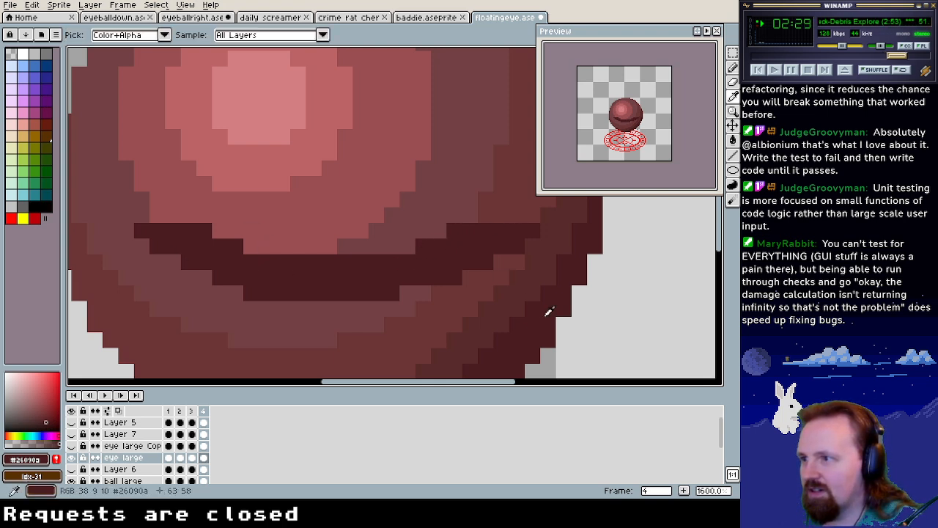
Shade the upper and lower edges of frame 4's closed eyelid crease with the lighter #321011
left_click_drag(356, 284, 440, 269)
mouse_move(332, 211)
left_mouse_down()
mouse_move(215, 209)
mouse_move(162, 186)
mouse_move(158, 174)
mouse_move(99, 177)
mouse_move(110, 189)
mouse_move(145, 198)
left_mouse_up()
left_click(190, 224)
mouse_move(268, 239)
left_mouse_down()
mouse_move(321, 258)
mouse_move(321, 274)
mouse_move(260, 253)
mouse_move(394, 254)
mouse_move(524, 208)
mouse_move(457, 249)
left_mouse_up()
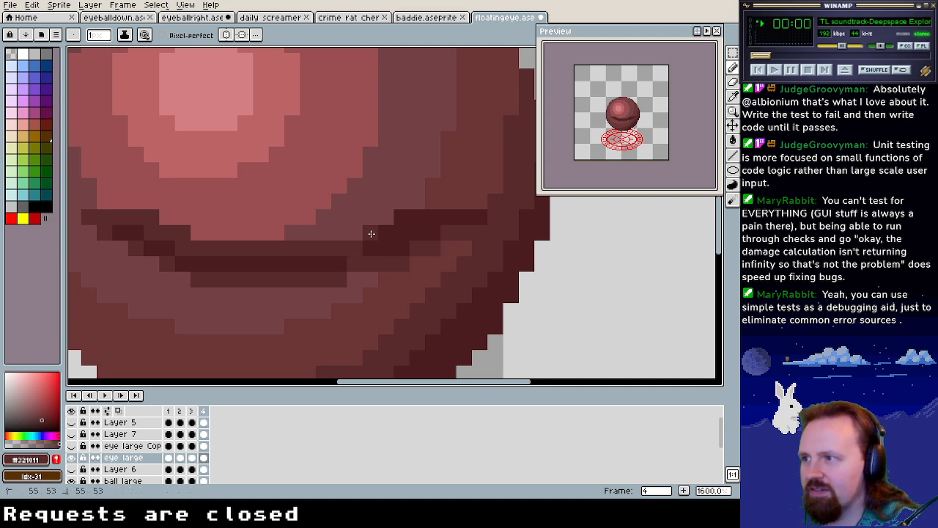
mouse_move(388, 229)
left_mouse_down()
mouse_move(410, 218)
mouse_move(465, 215)
mouse_move(450, 228)
left_mouse_up()
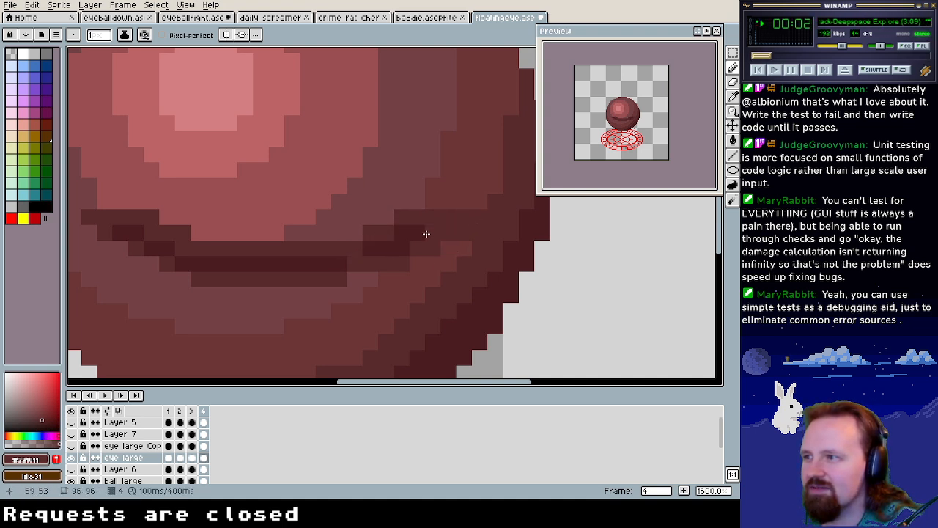
Even out the stepped pixels at both sides of the crease, alternating between #26090a and #321011
left_click(359, 250, "alt")
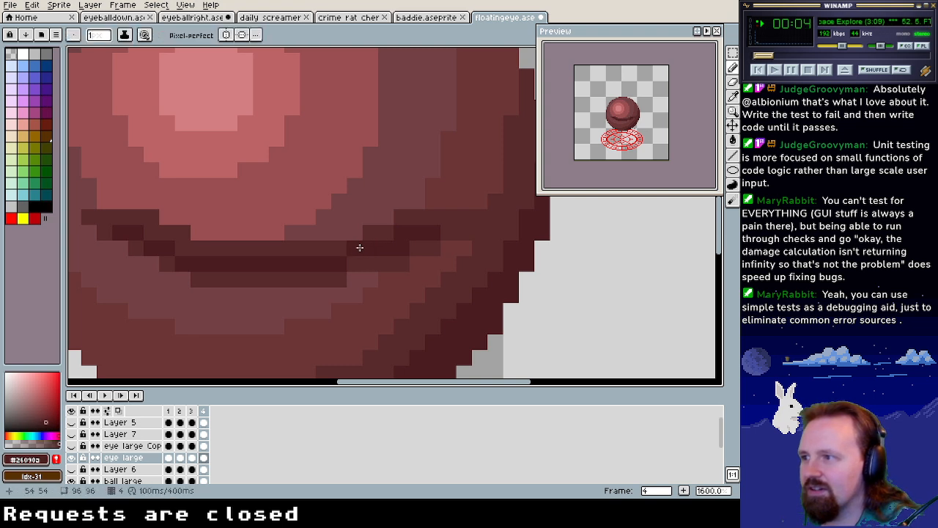
scroll(316, 251, "left", 3)
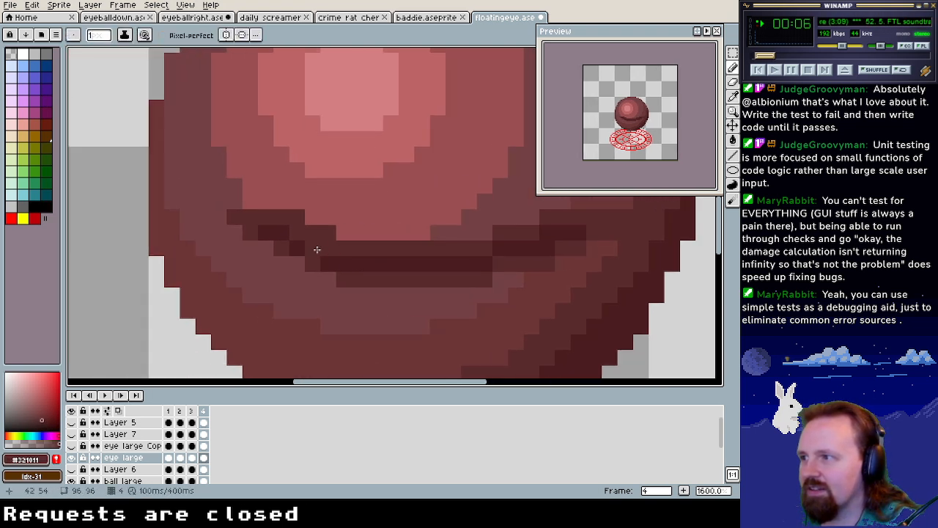
left_click(323, 258, "alt")
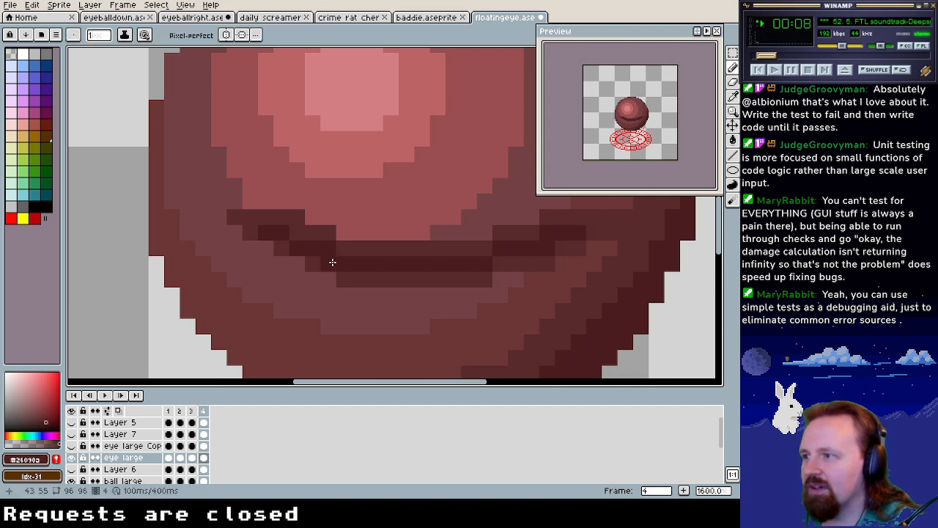
left_click(324, 244, "alt")
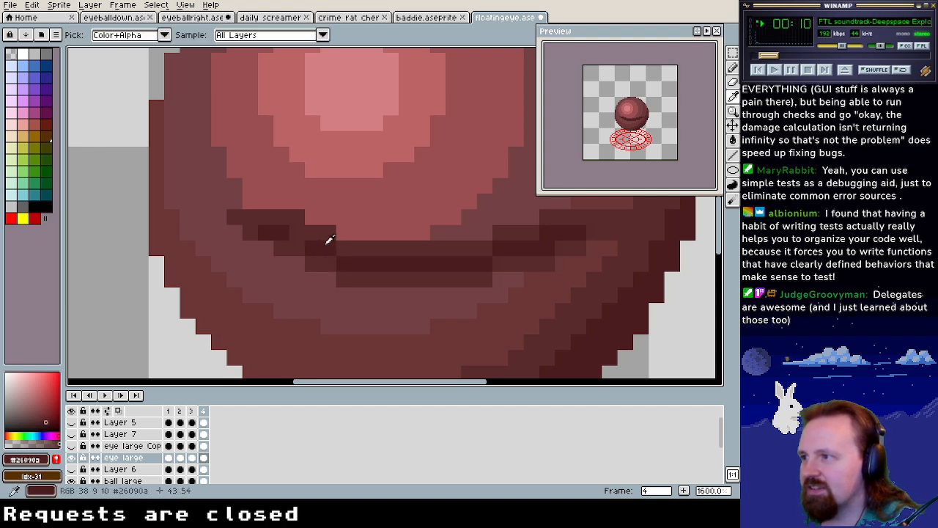
left_click(343, 245, "alt")
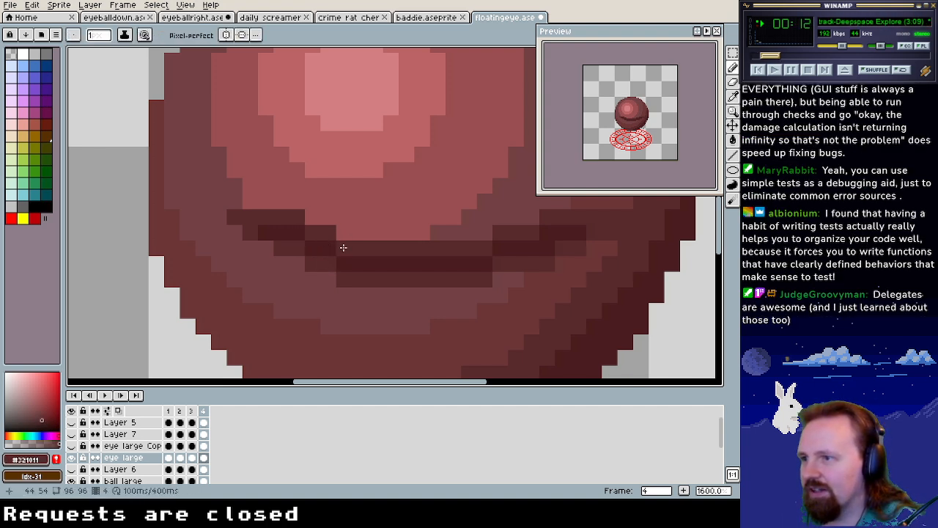
left_click_drag(278, 238, 273, 243)
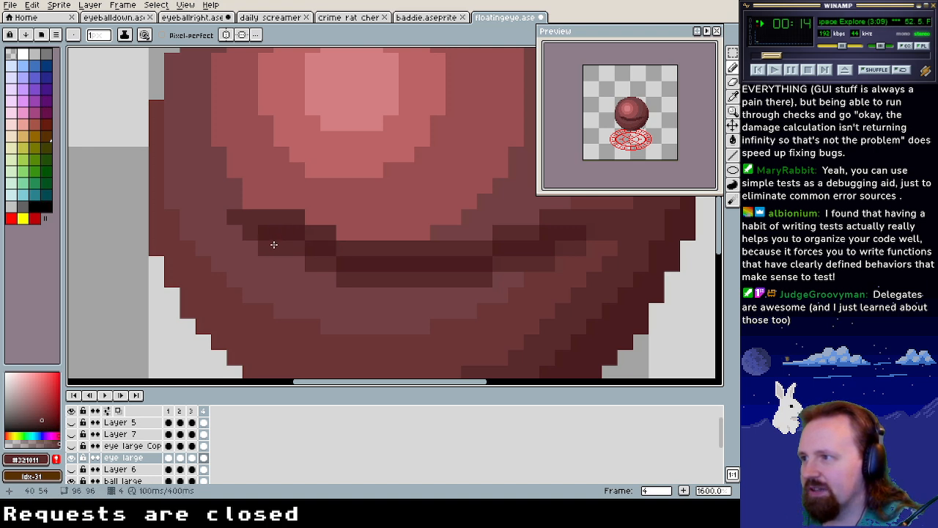
left_click_drag(344, 253, 319, 267)
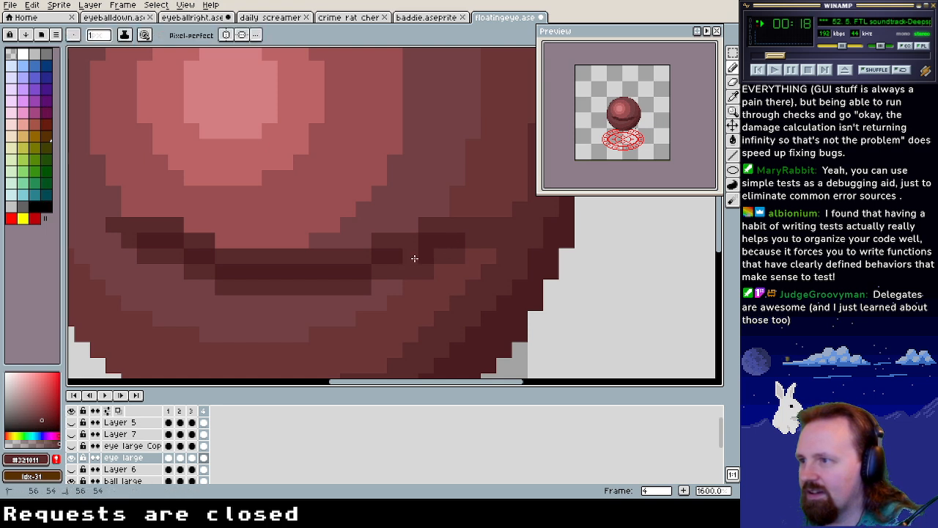
Trim the edge under the crease's right side with the mask colour and rework its lower-left steps in #321011 and #26090a
left_click(381, 248, "alt")
left_click(582, 304, "alt")
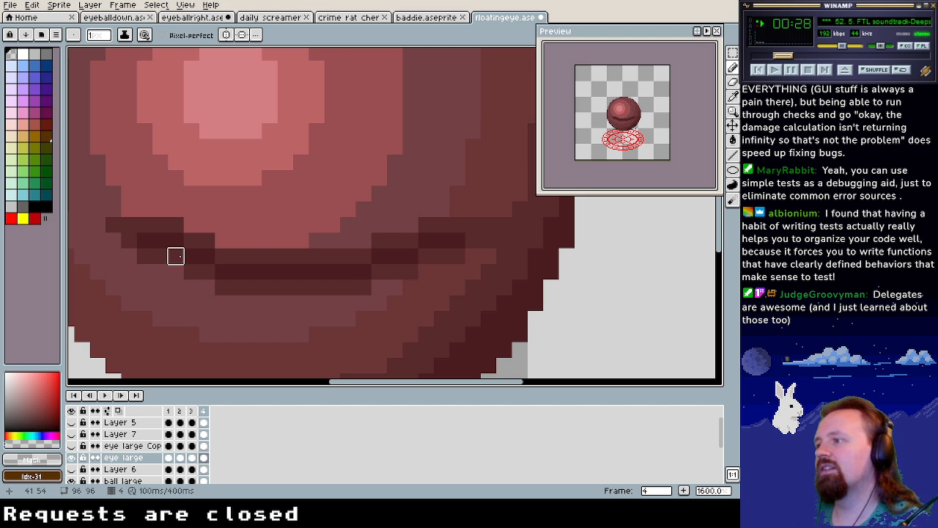
left_click(176, 256, "alt")
left_click(176, 272)
left_click(208, 286)
left_click(205, 256, "alt")
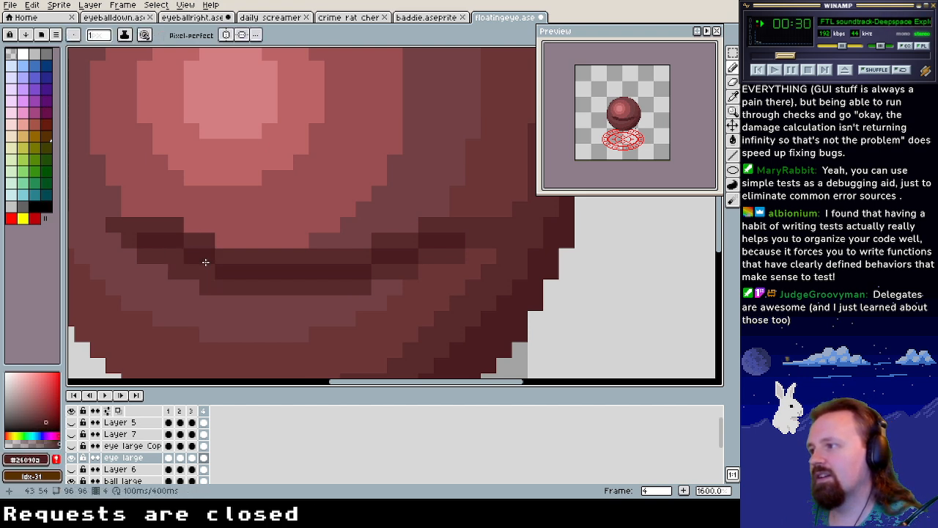
left_click(235, 259, "alt")
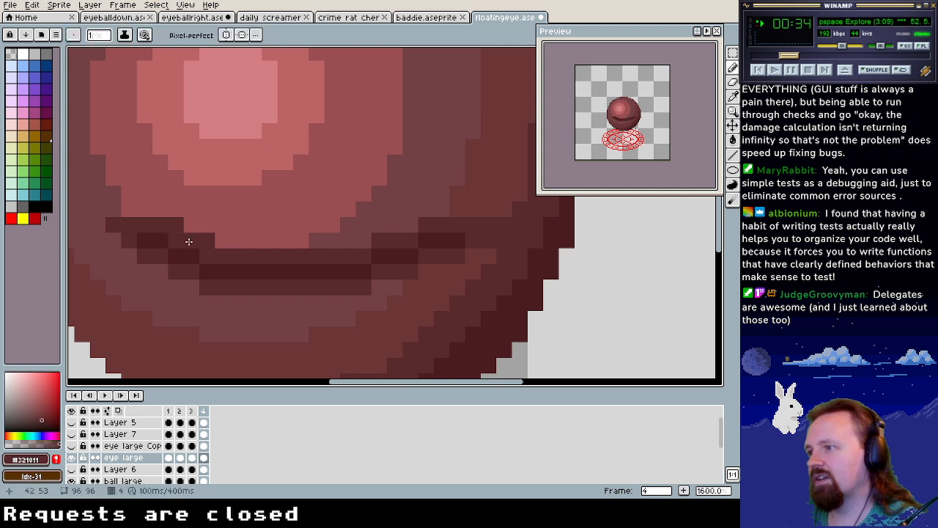
Trim the right end of frame 4's closed eyelid crease using the transparent mask colour
left_click(628, 300, "alt")
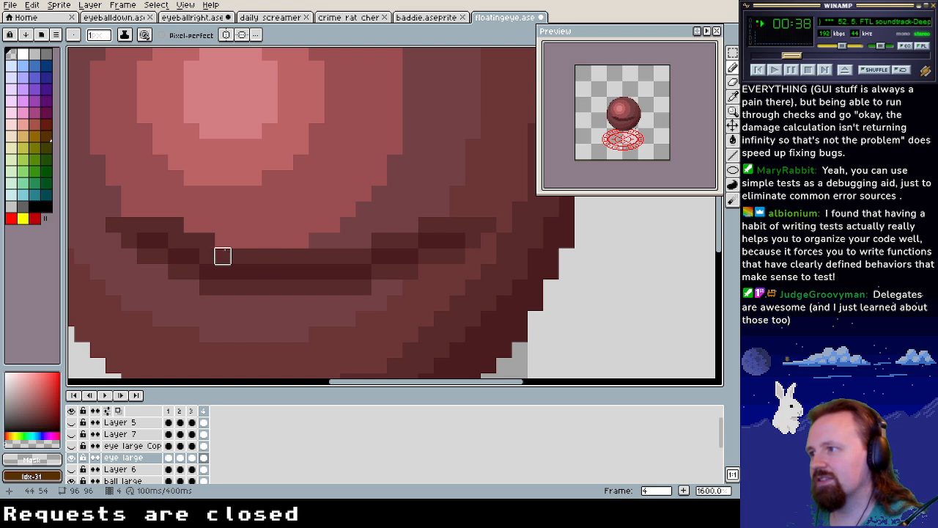
left_click(412, 238, "alt")
scroll(366, 274, "left", 5)
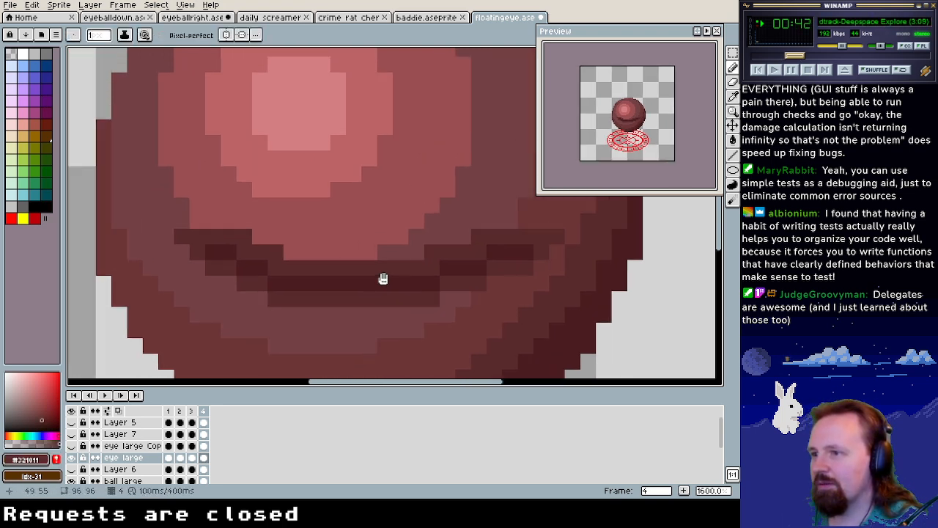
Play the four-frame blink animation on the canvas and in the preview to check the motion
scroll(416, 280, "down", 5)
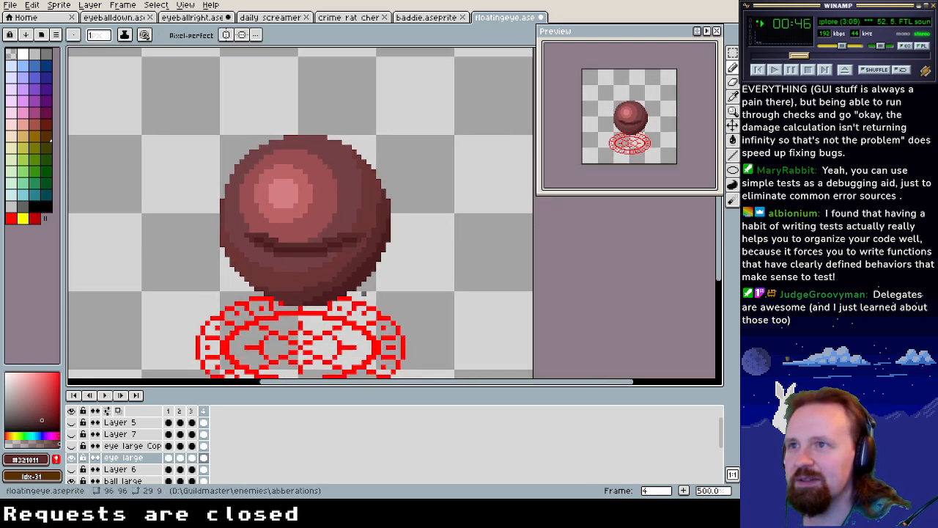
key("m")
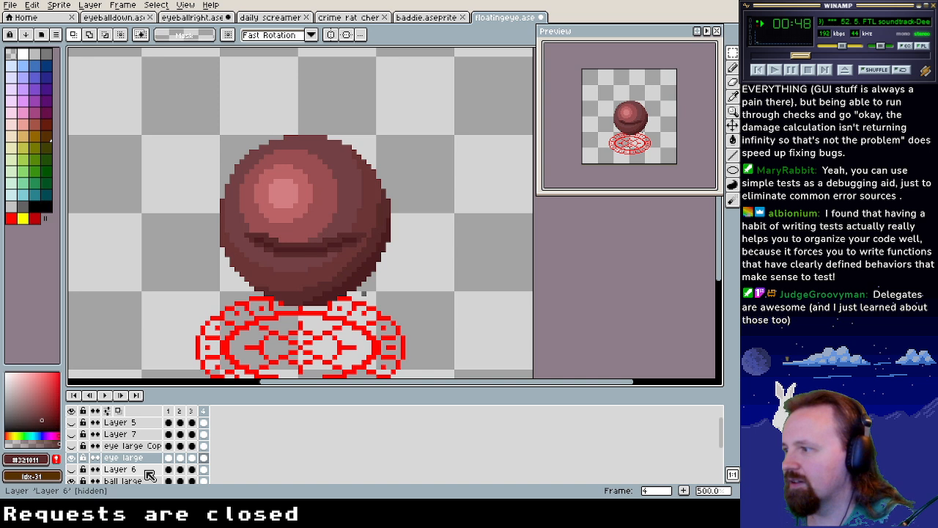
left_click(105, 396)
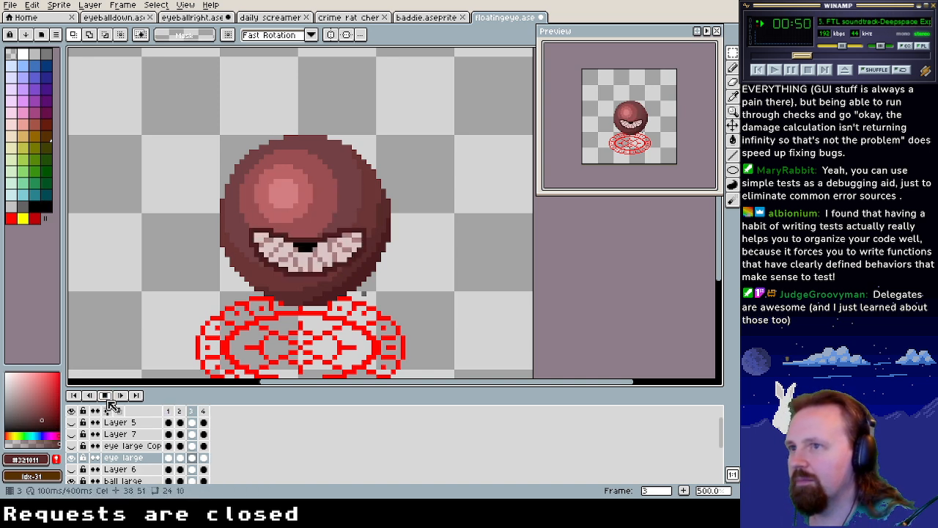
right_click(206, 412)
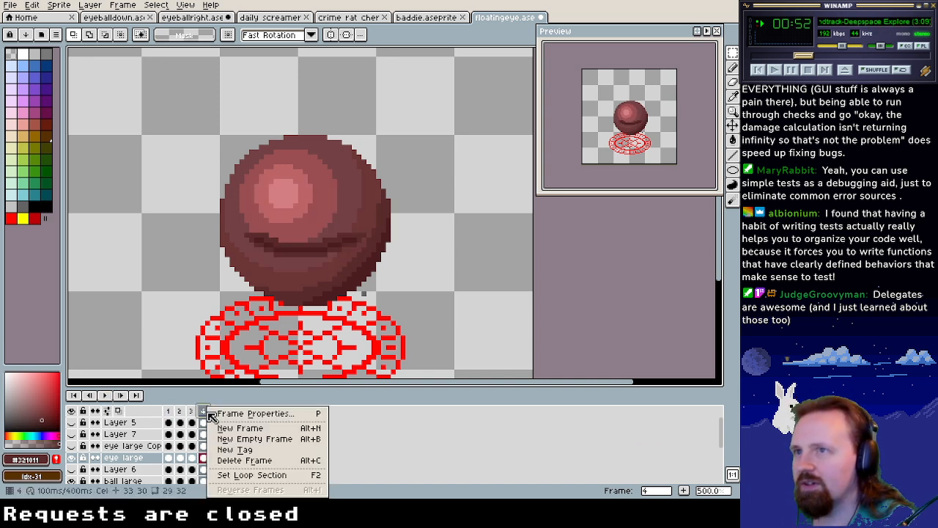
left_click(689, 38)
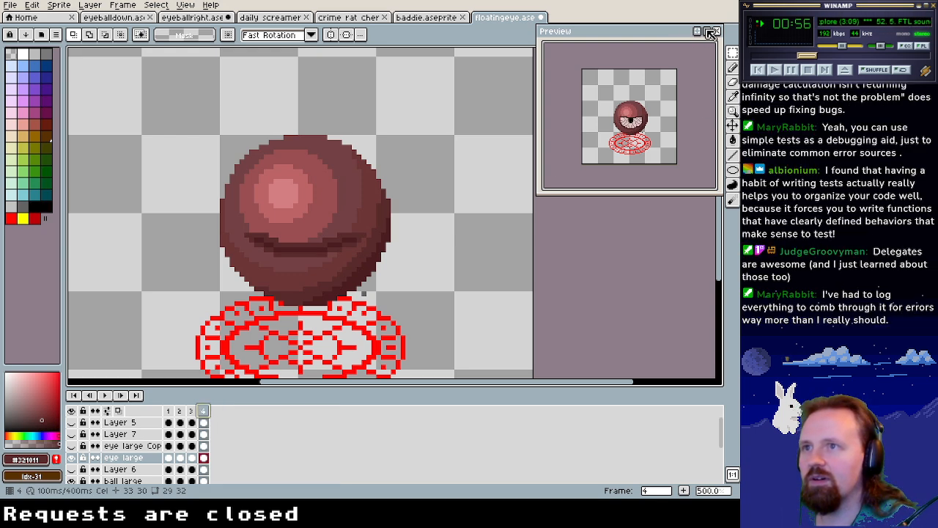
right_click(711, 33)
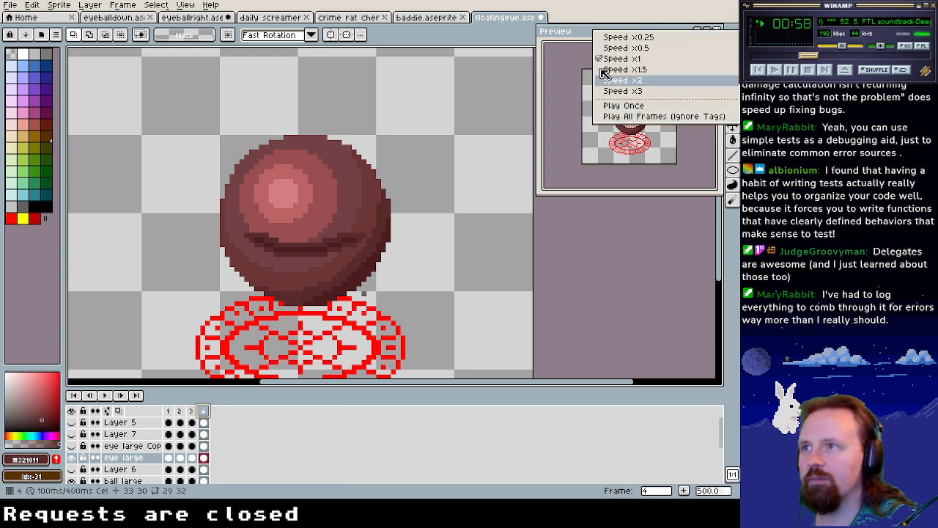
left_click(582, 35)
Duplicate frame 3 and move the copy after the closed-eye frame as frame 5
left_click(192, 416)
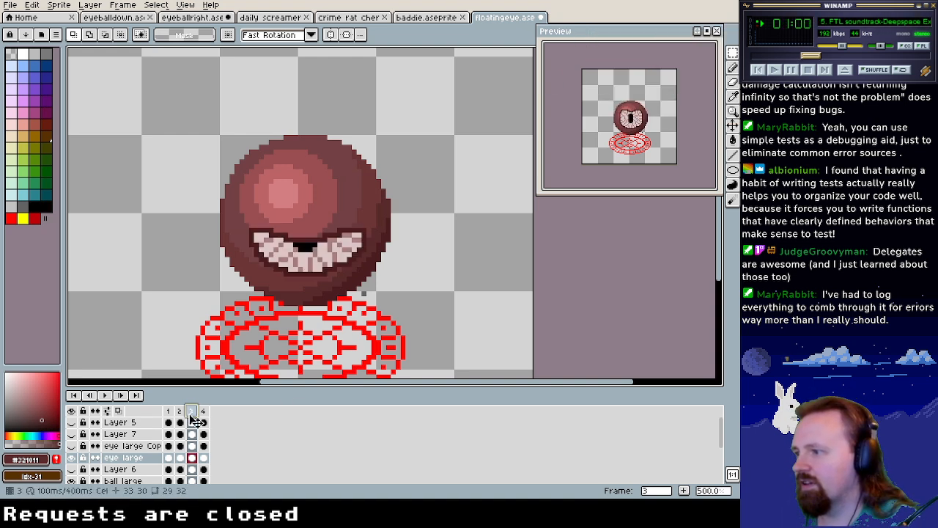
right_click(192, 416)
left_click(253, 440)
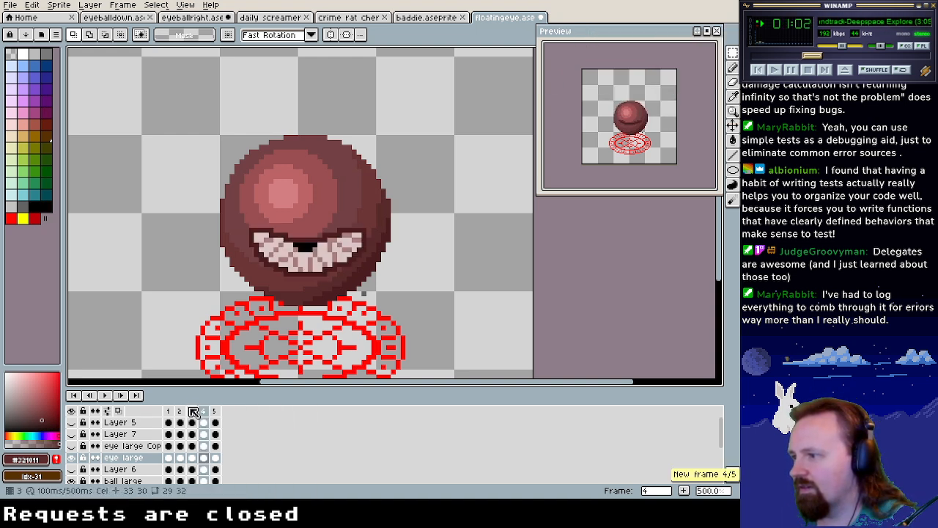
left_click_drag(207, 414, 217, 414)
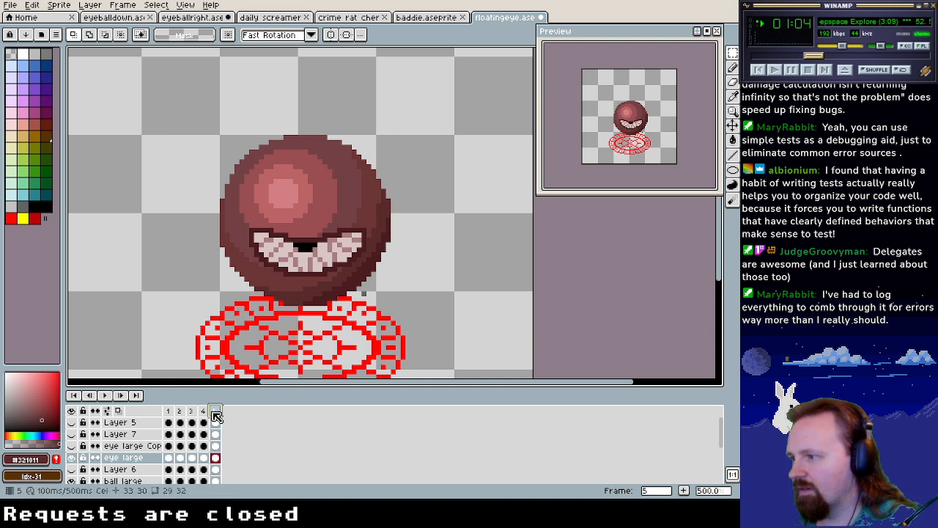
Duplicate frame 2, move the copy to the end of the timeline as frame 6, and save the sprite
left_click(184, 412)
right_click(184, 413)
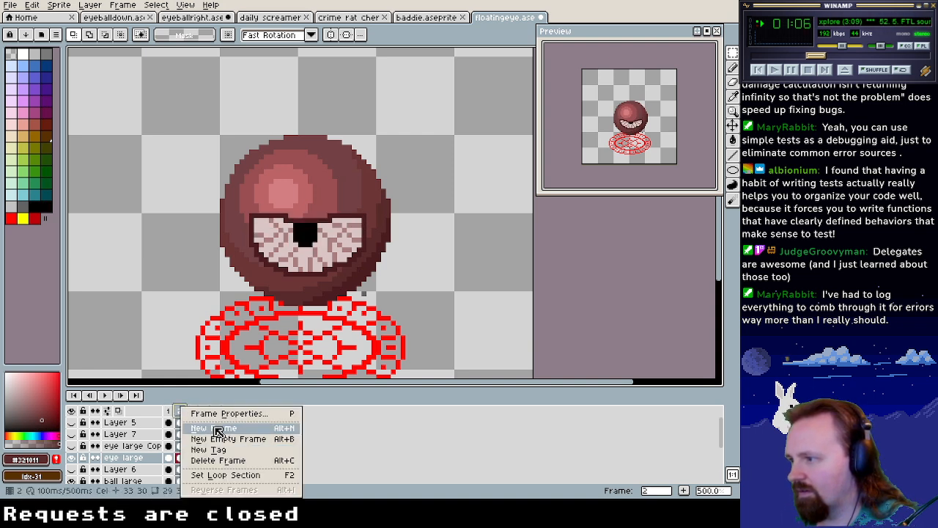
left_click(189, 437)
left_click_drag(199, 416, 227, 414)
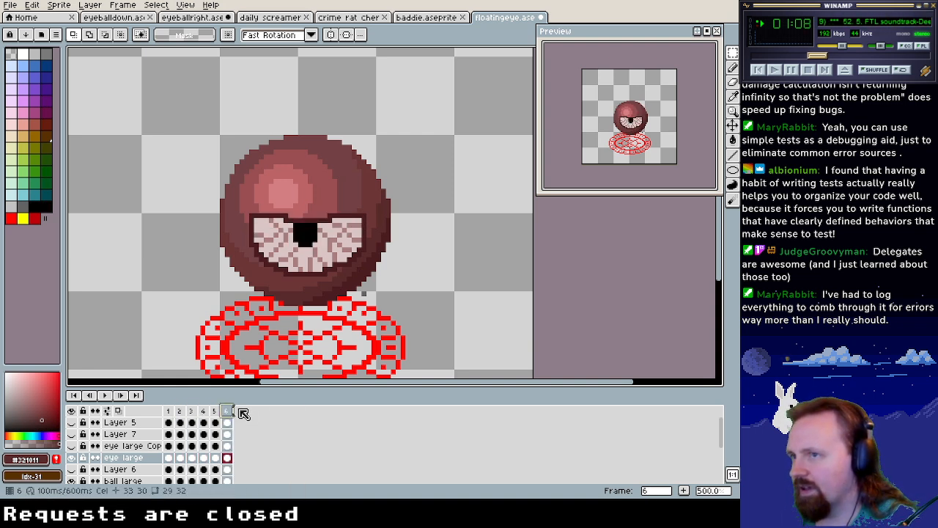
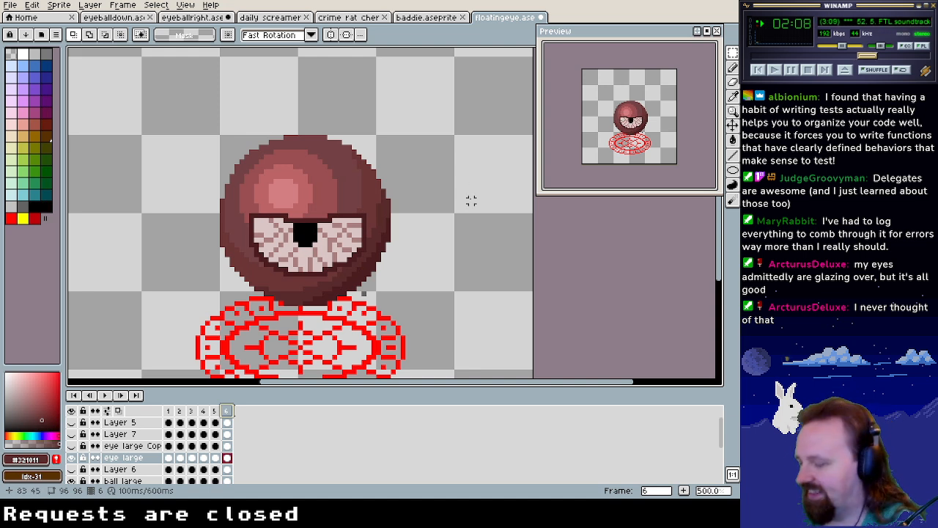
key("ctrl+s")
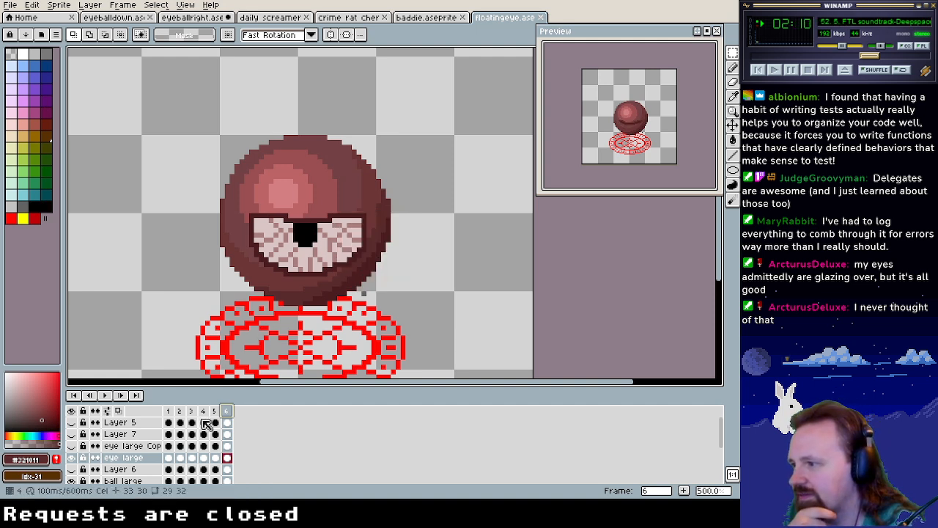
Show the eye large Copy layer instead of eye large, and delete the upper half of its side-view eye in frame 2
left_click(71, 446)
left_click(71, 457)
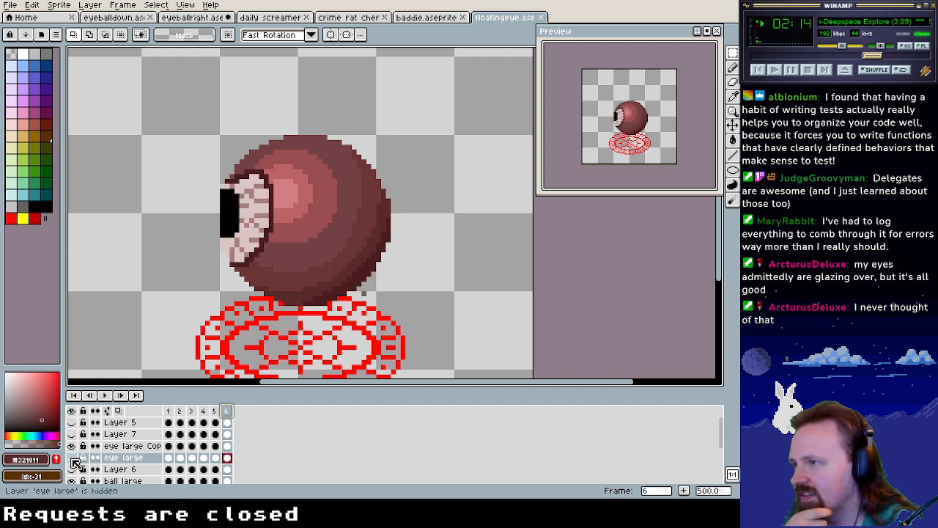
key("m")
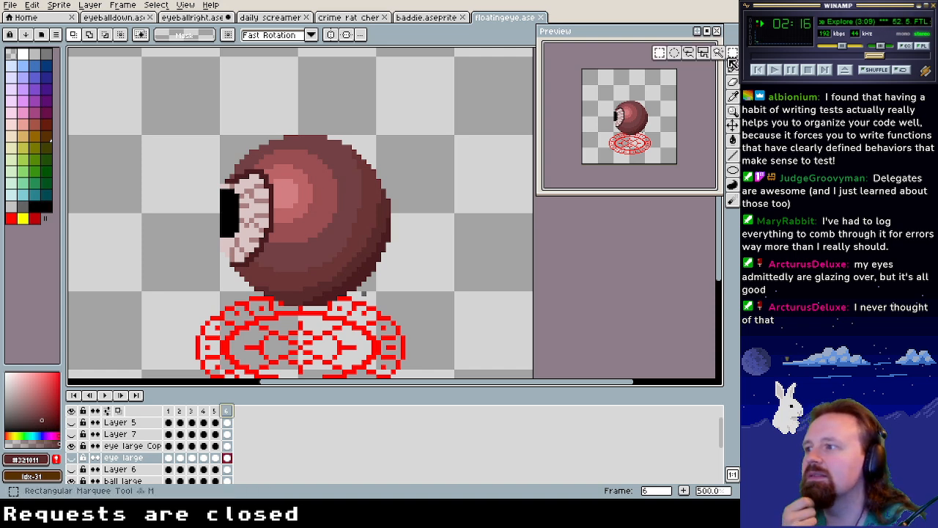
left_click_drag(315, 205, 368, 222)
left_click_drag(256, 174, 357, 227)
left_click(180, 414)
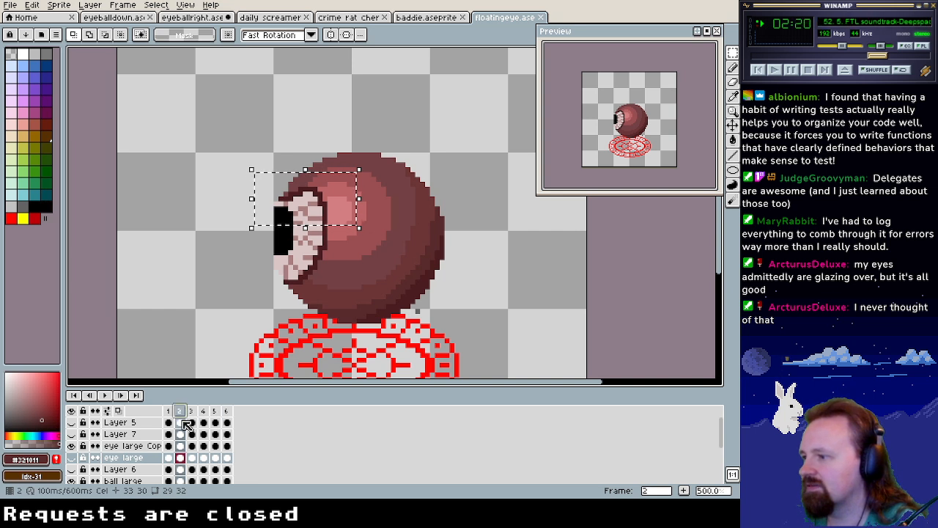
left_click(181, 449)
left_click(255, 164)
left_click_drag(255, 165, 339, 233)
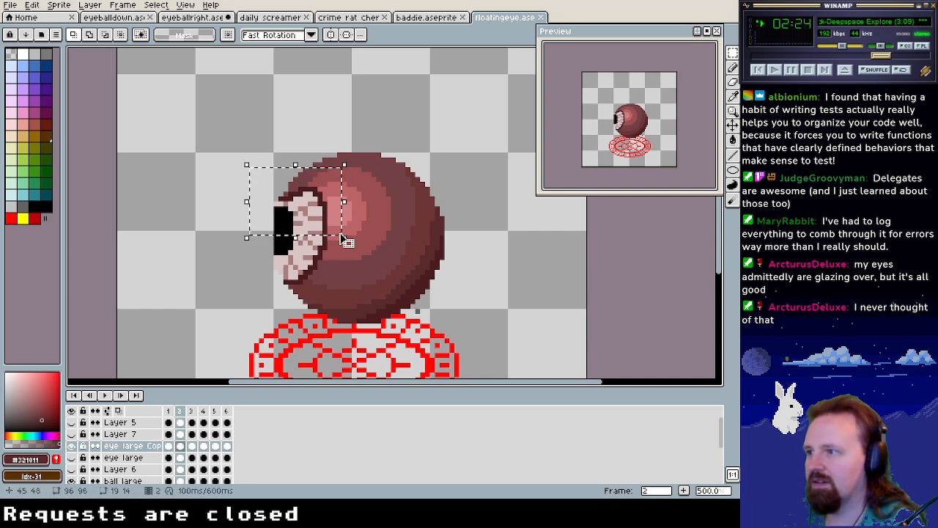
key("Delete")
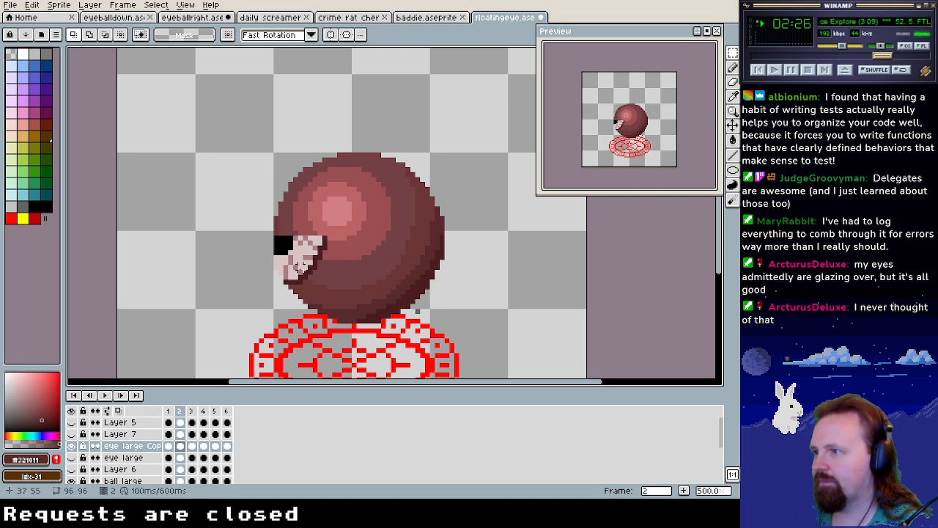
Sample the dark eyelid outline colour #26090a from the side-view eye for the Pencil tool
scroll(311, 256, "up", 4)
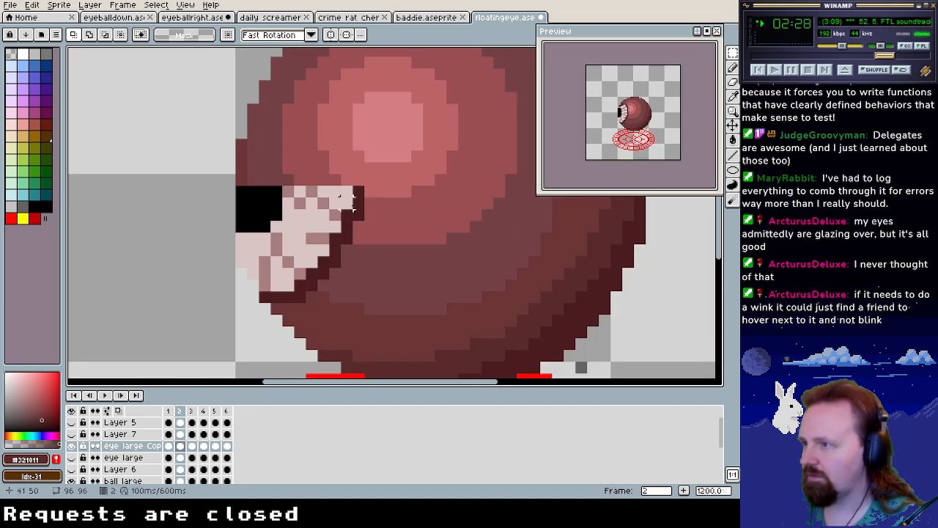
key("b")
left_click(356, 210, "alt")
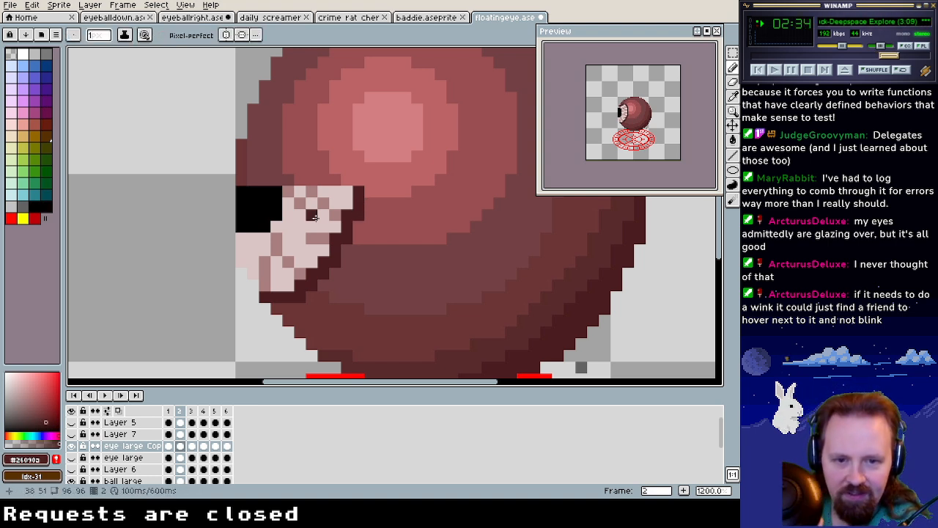
key("g")
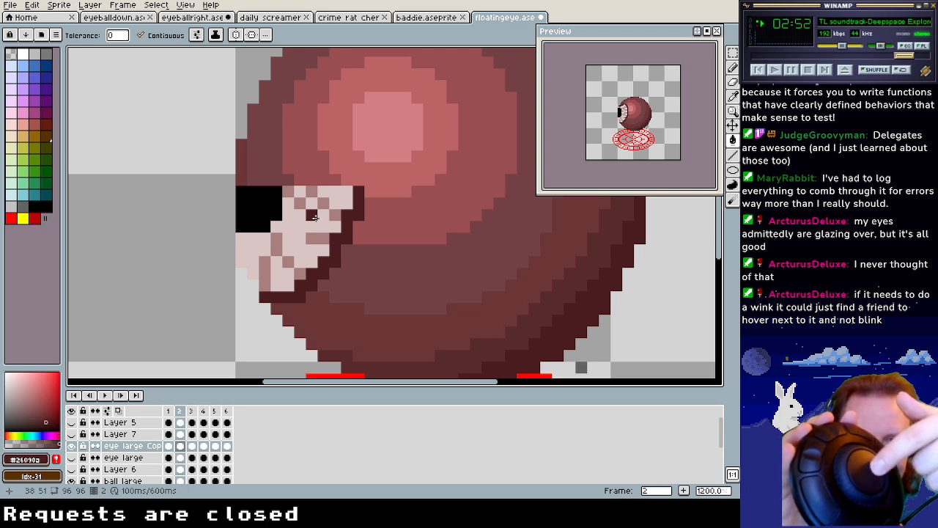
left_click(323, 226, "ctrl")
key("Up")
key("Up")
key("Down")
key("Down")
key("Down")
key("Down")
key("Down")
key("Down")
key("Down")
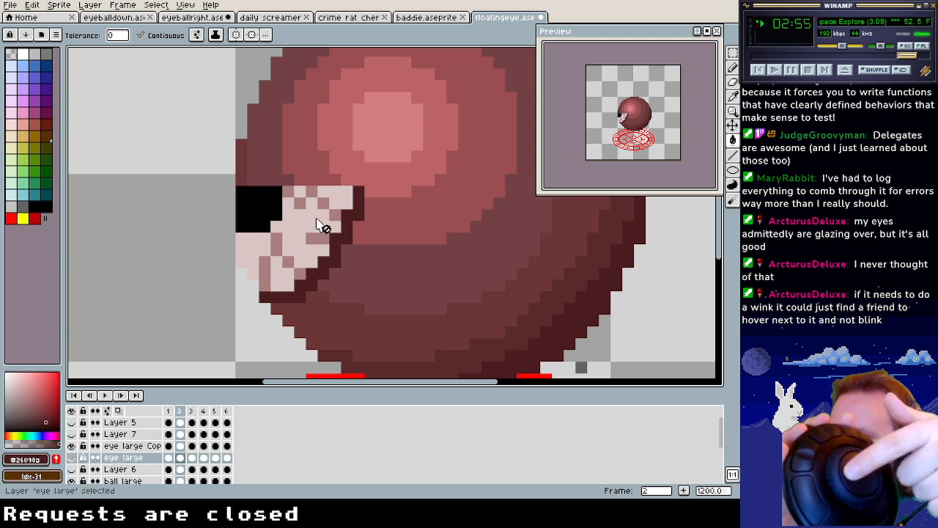
key("Up")
key("Up")
key("Up")
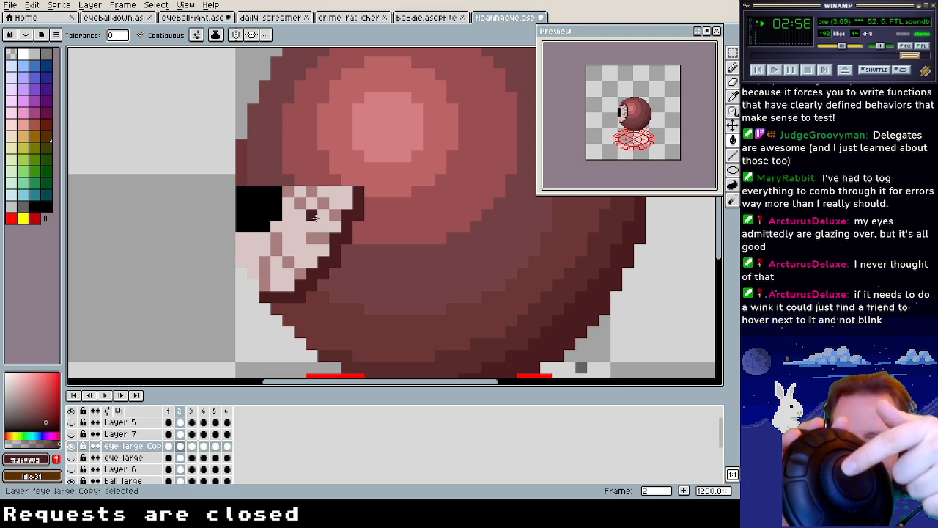
key("Down")
key("Down")
key("Down")
key("Down")
key("Down")
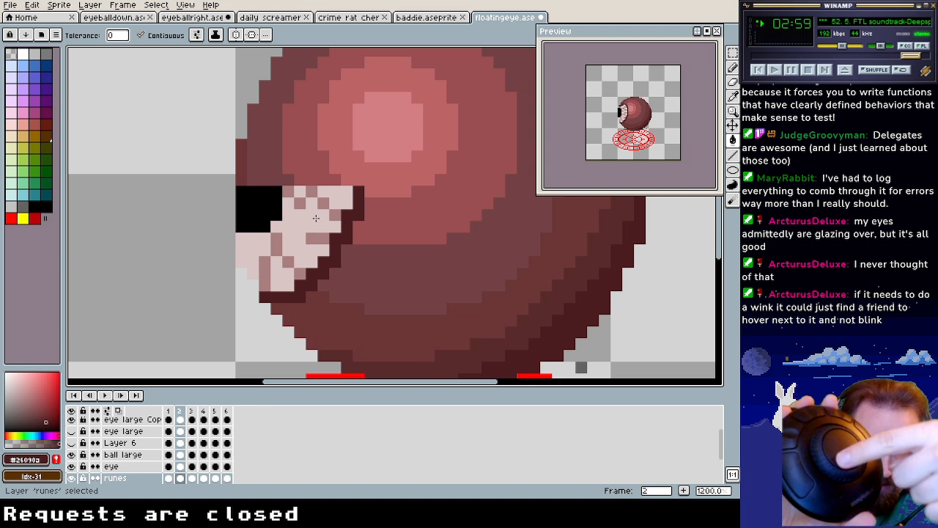
key("Down")
key("Down")
key("Up")
key("Up")
key("Up")
key("Up")
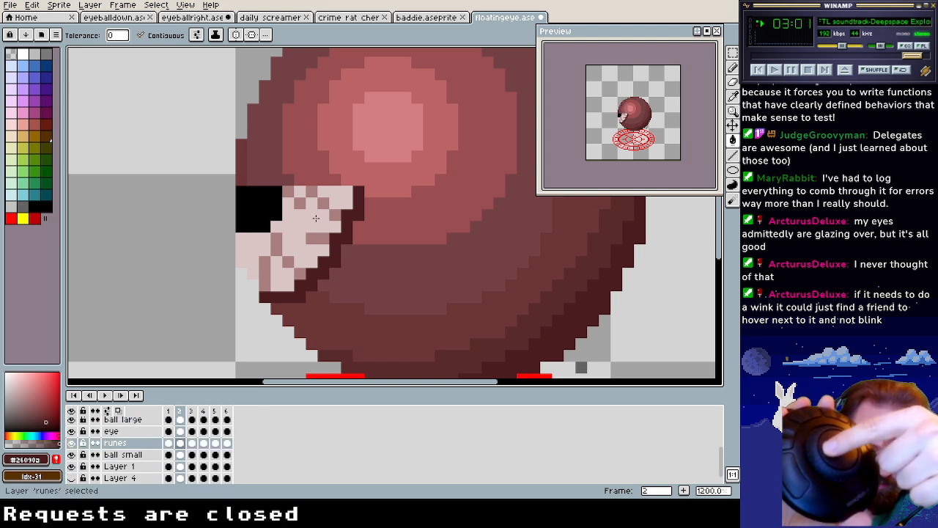
key("Up")
key("Up")
key("Up")
key("Up")
key("Up")
key("Down")
key("Down")
key("Down")
key("Down")
key("Down")
key("Down")
key("Down")
key("Down")
key("Down")
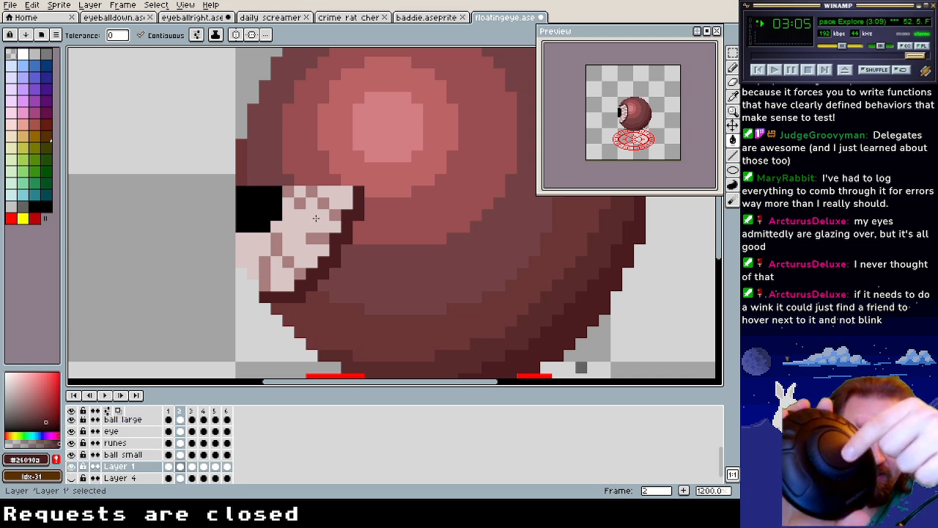
key("Down")
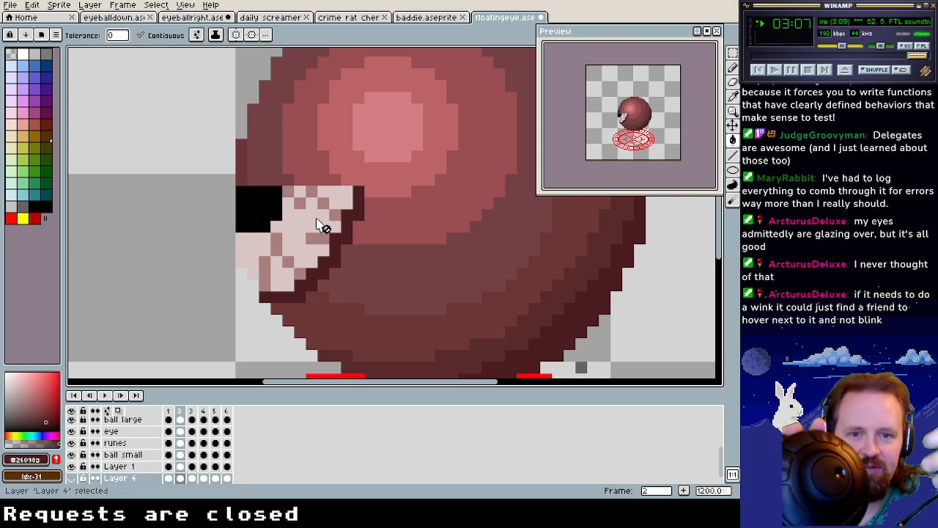
scroll(322, 225, "up", 2)
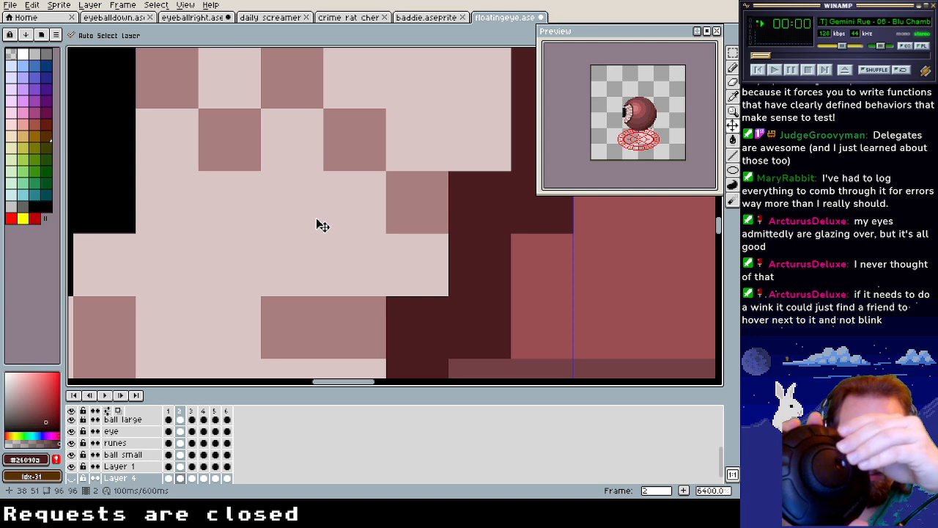
scroll(323, 225, "down", 4)
key("ctrl")
scroll(323, 225, "down", 5)
scroll(323, 225, "up", 3)
scroll(322, 225, "up", 7)
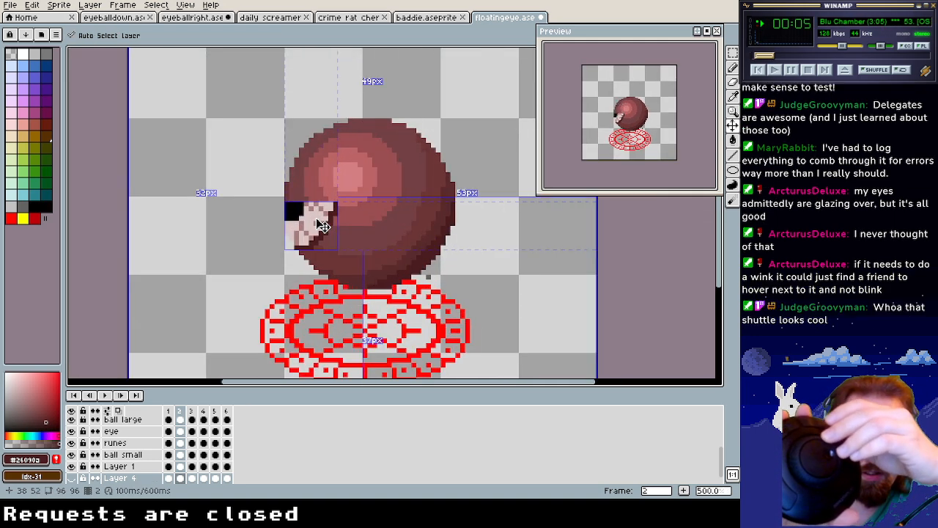
scroll(322, 225, "down", 5)
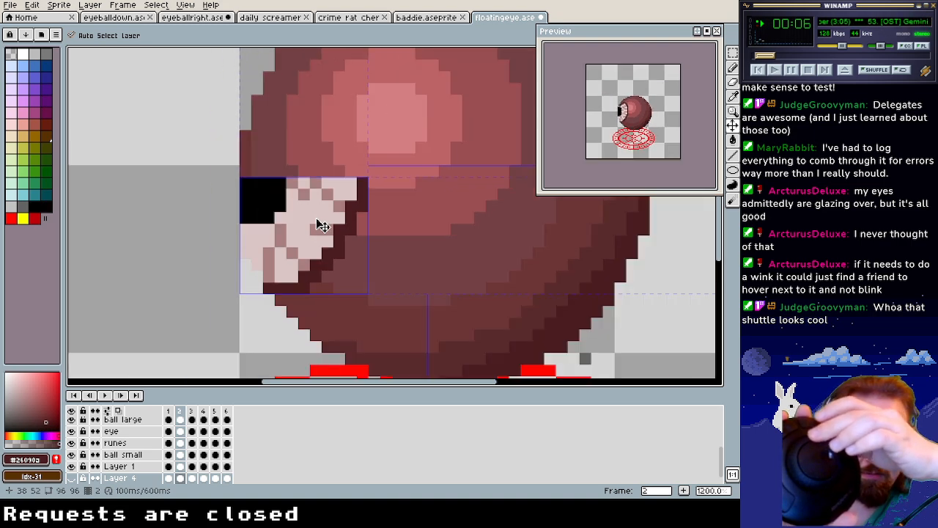
scroll(323, 225, "down", 1)
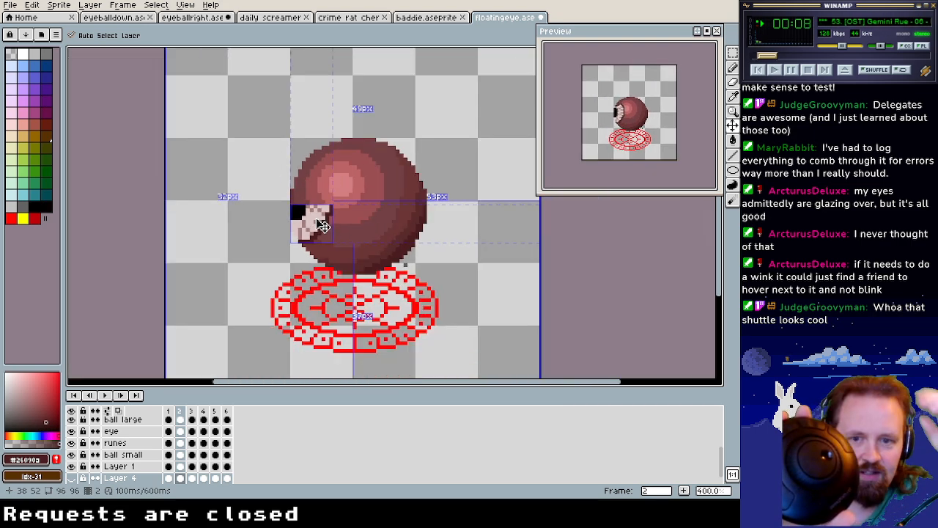
key("g")
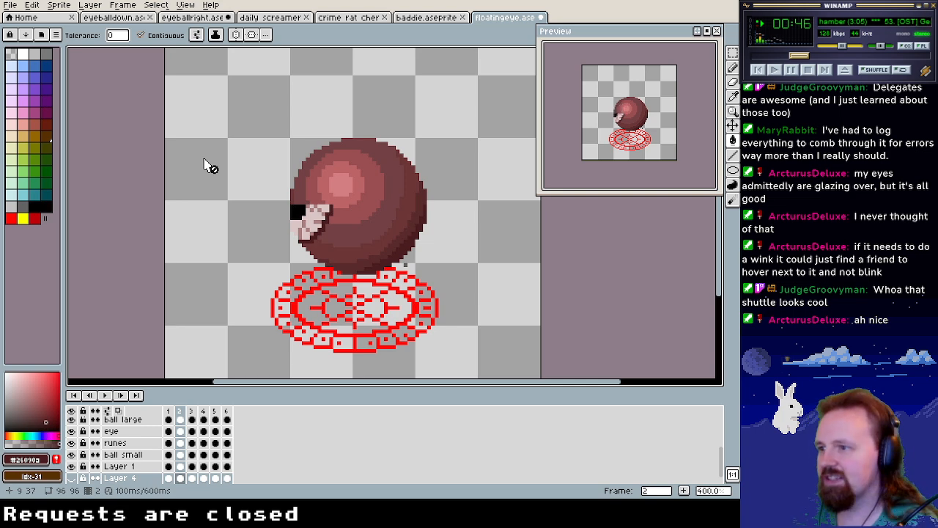
key("v")
scroll(206, 165, "up", 3)
scroll(205, 165, "down", 5)
key("g")
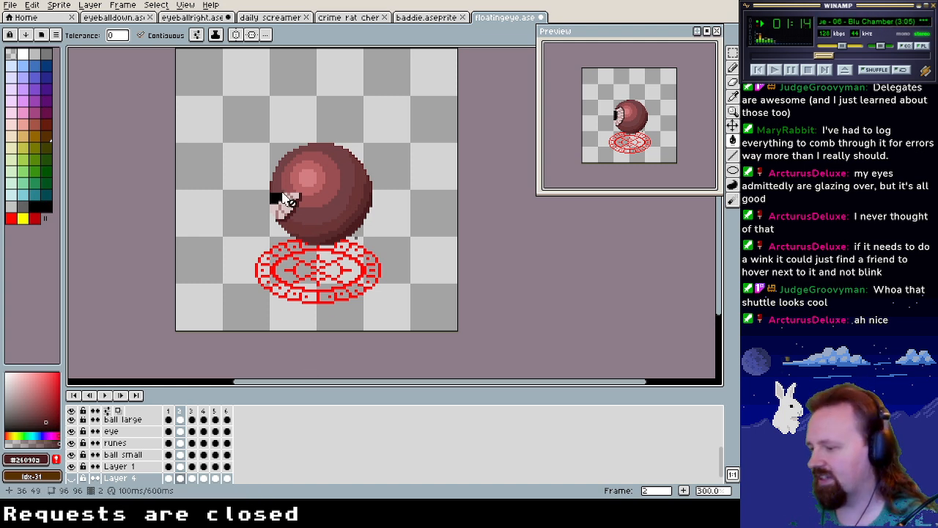
Clear the selection, choose the Pencil tool and make the eye large Copy layer active again in frame 2
scroll(286, 199, "up", 7)
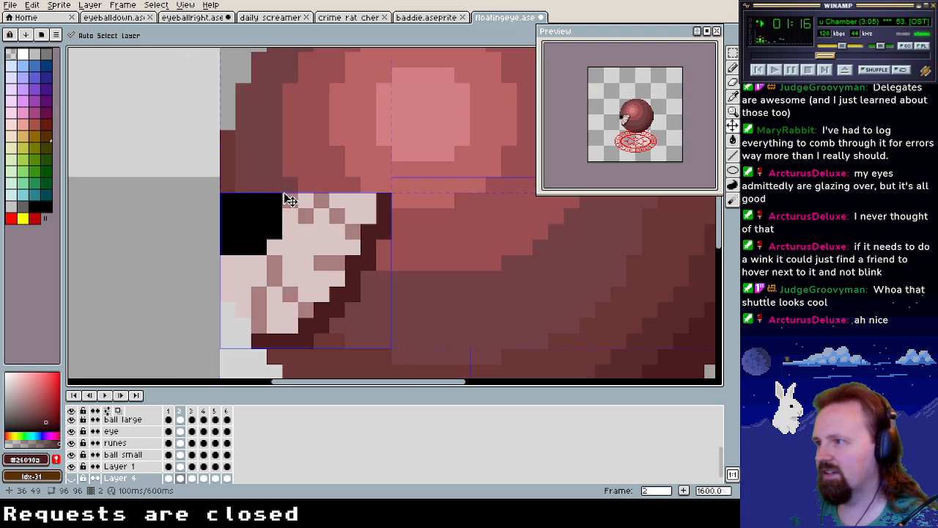
key("ctrl+d")
key("b")
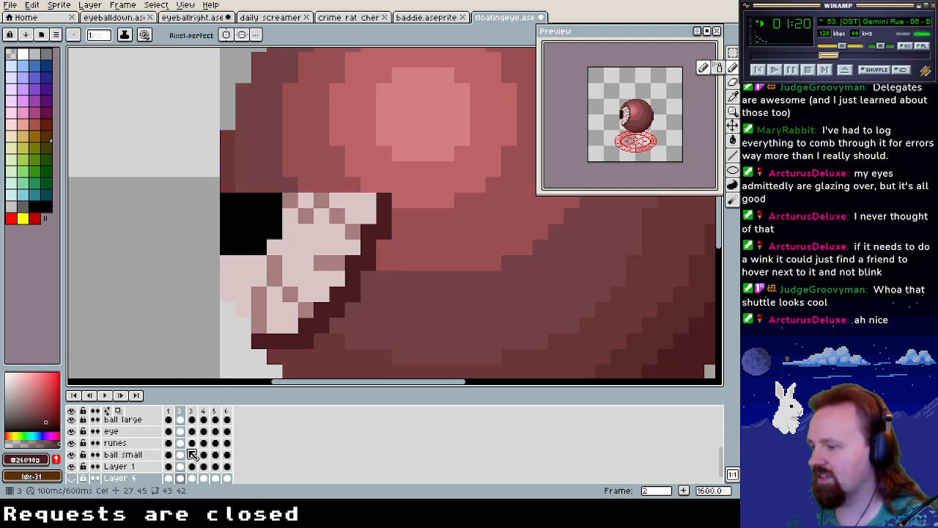
key("Up")
key("Up")
key("Up")
key("Up")
key("Up")
key("Up")
key("Up")
key("Up")
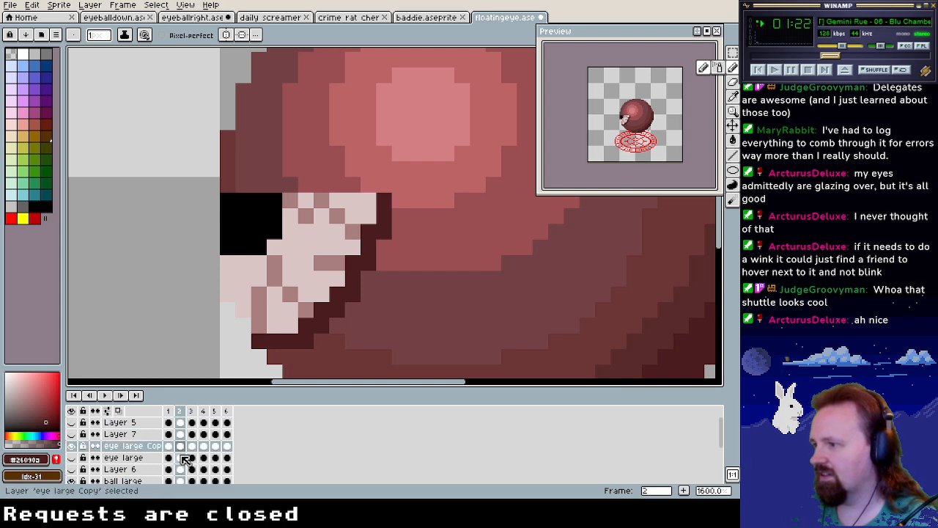
left_click(320, 281)
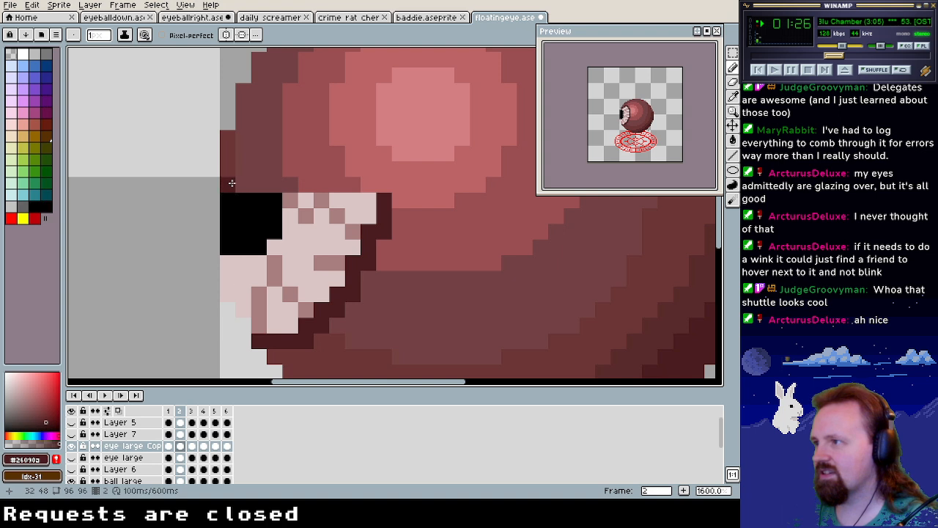
left_click_drag(229, 184, 272, 184)
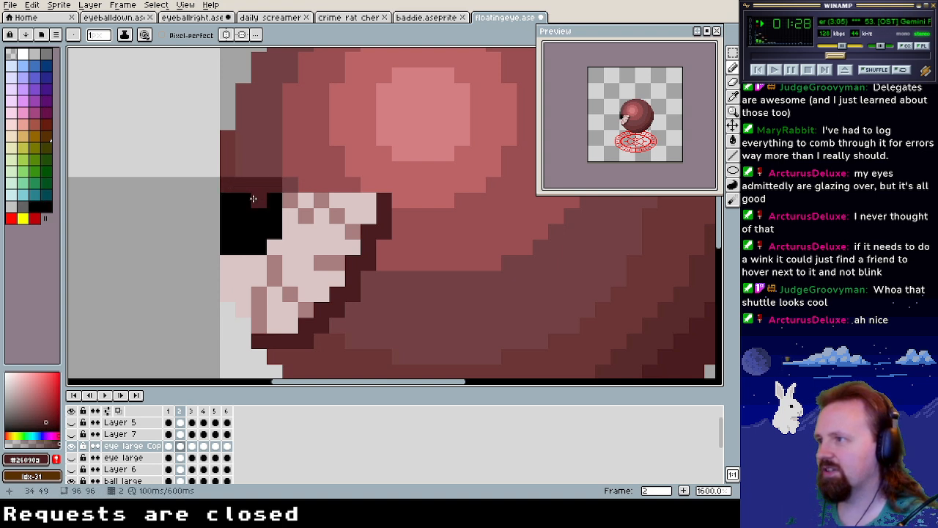
key("ctrl+z")
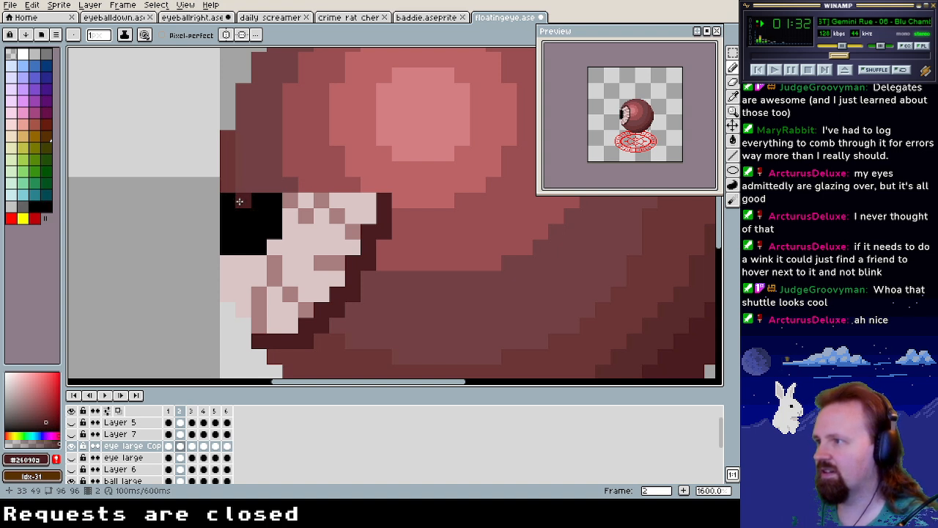
Draw the #26090a upper lid edge across the cut side-view eye in frame 2, trimming its right end with the mask colour
mouse_move(232, 201)
left_mouse_down()
mouse_move(272, 190)
mouse_move(396, 185)
left_mouse_up()
left_click(198, 143, "alt")
left_click(400, 185)
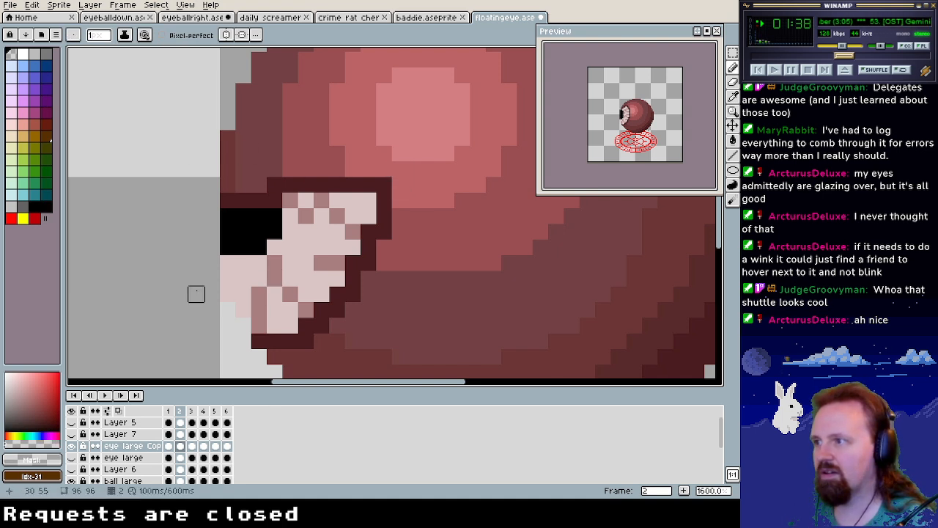
left_click_drag(179, 304, 255, 251)
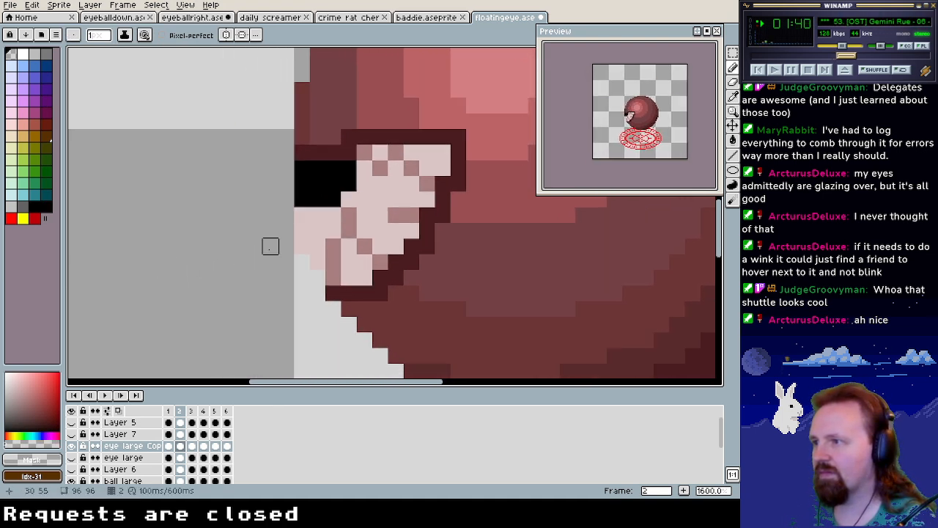
scroll(333, 253, "down", 2)
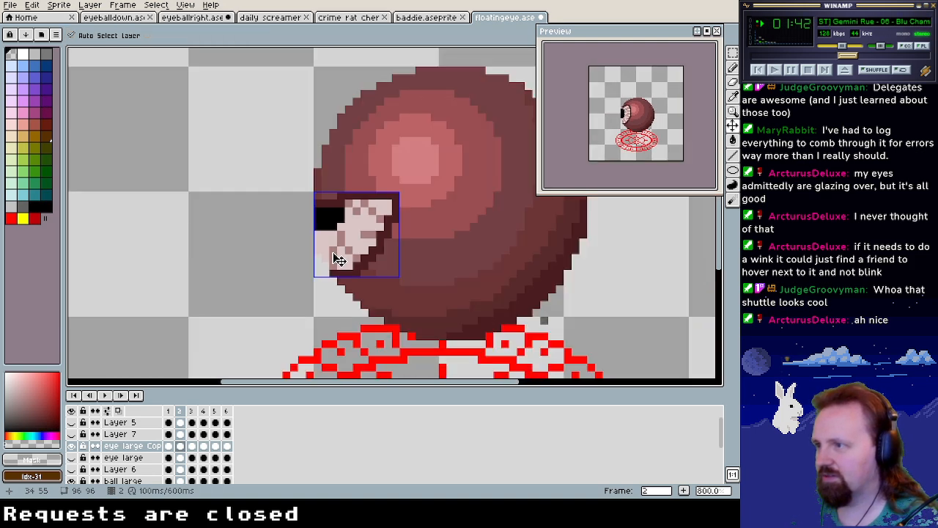
scroll(335, 257, "down", 3)
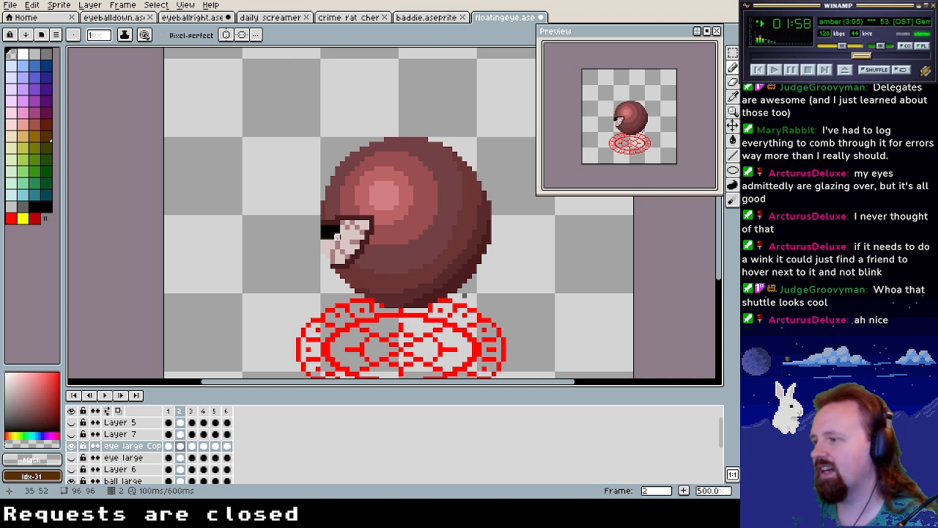
Delete the upper part of the side-view eye in frame 3 of the eye large Copy layer, leaving only its lower portion
left_click(190, 446)
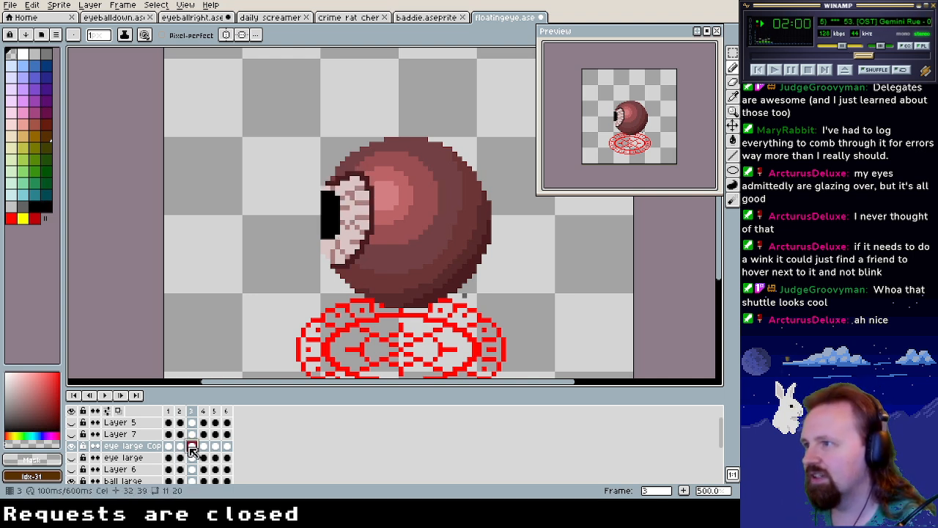
left_click(733, 60)
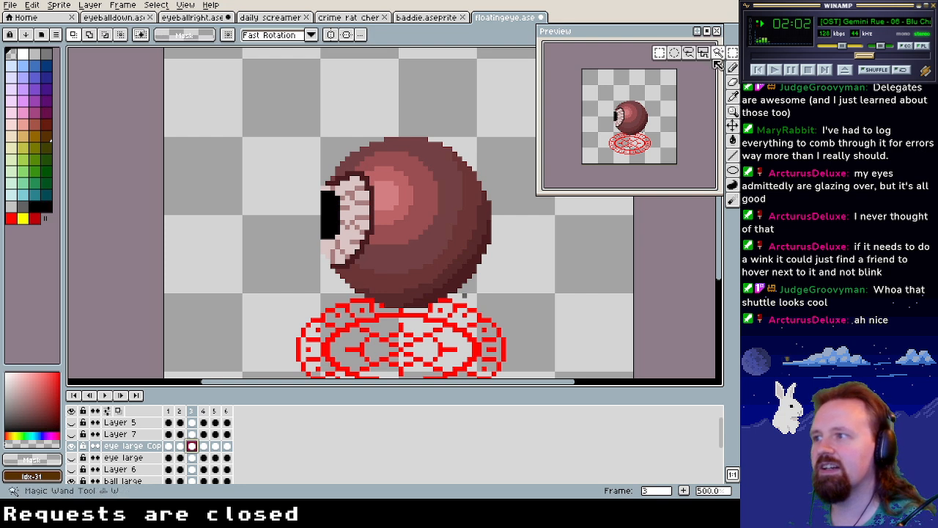
left_click_drag(318, 148, 382, 232)
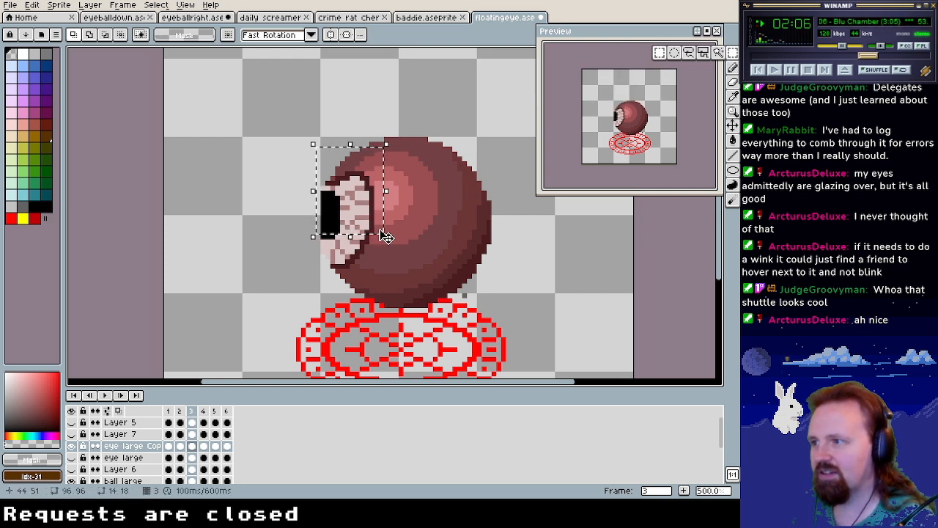
key("Delete")
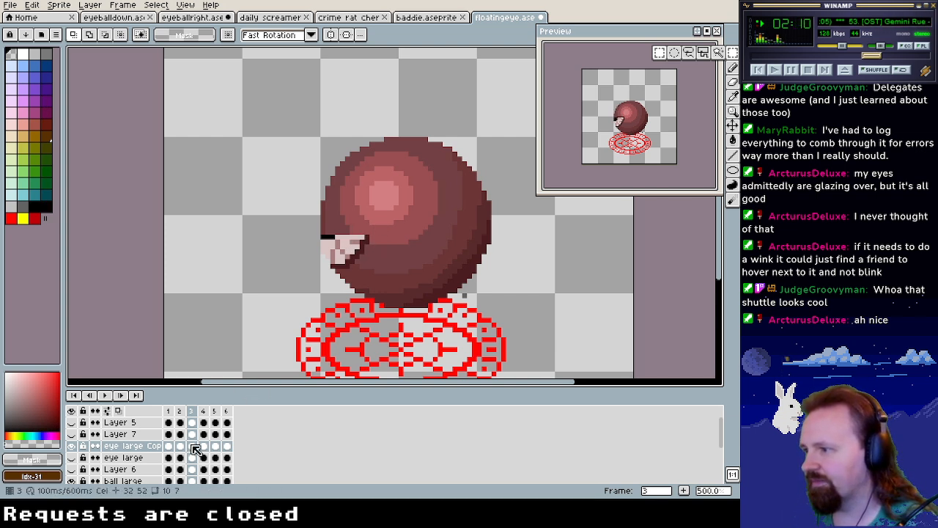
right_click(196, 449)
left_click(193, 444)
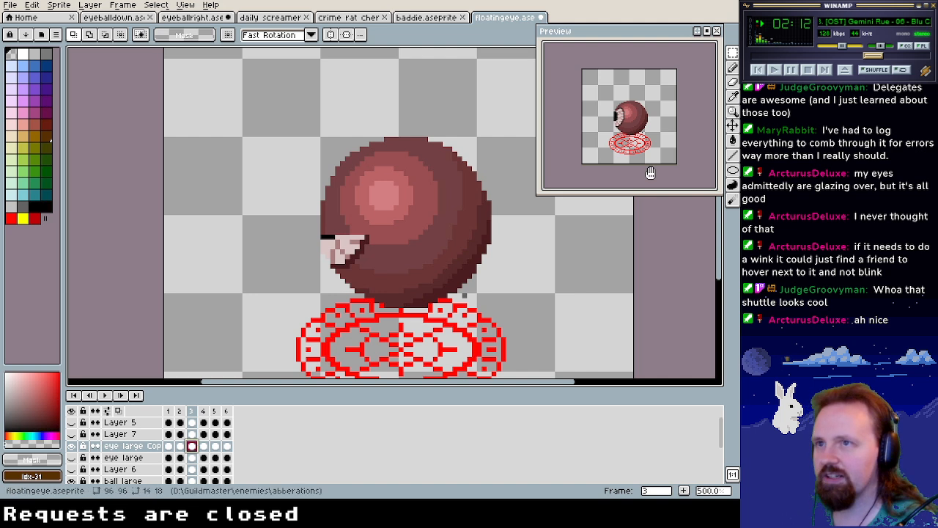
Draw the dark upper lid edge across the cut side-view eye in frame 3, using the sampled outline colour, and sample the mask colour
key("b")
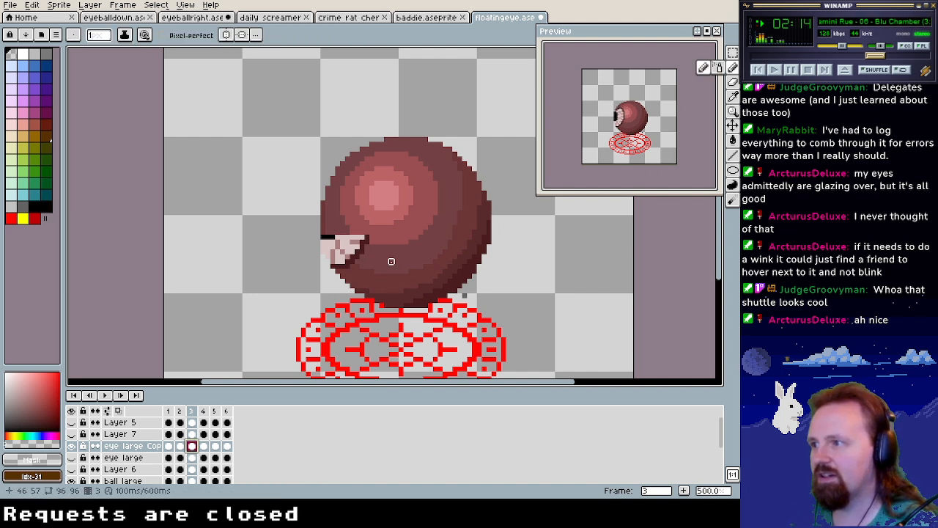
left_click(359, 255, "alt")
mouse_move(359, 256)
left_mouse_down()
mouse_move(322, 241)
mouse_move(359, 236)
mouse_move(283, 236)
mouse_move(333, 236)
left_mouse_up()
left_click(283, 234, "alt")
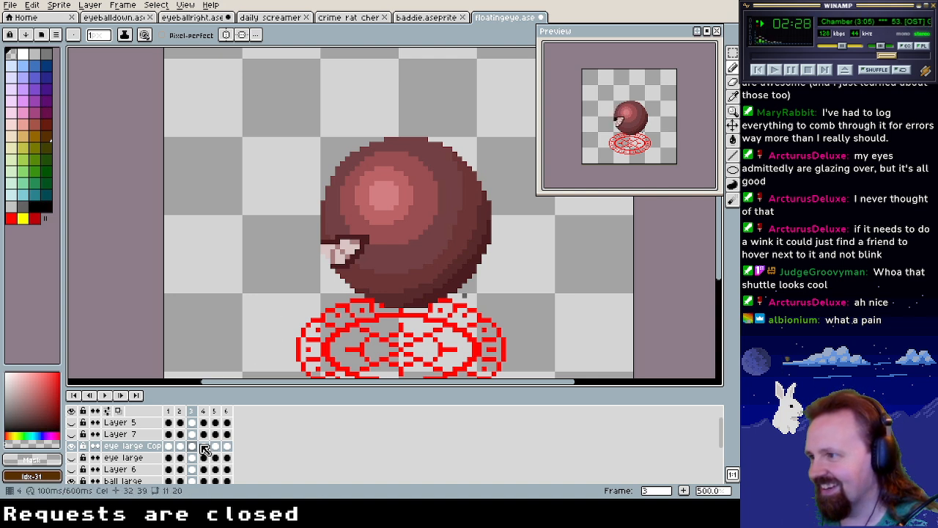
Sample the outline colour #26090a and paint over the lower part of the side-view eye in frame 4, removing excess with the mask colour
key("period")
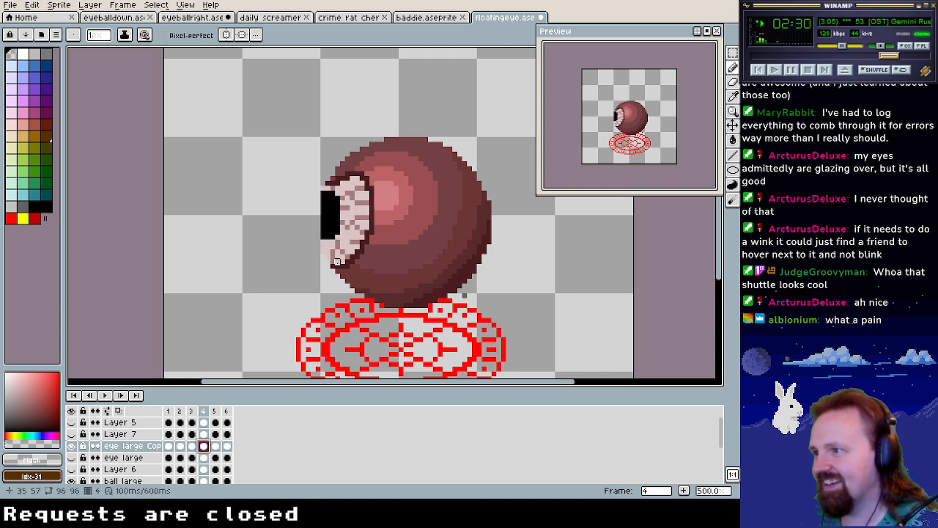
left_click(338, 266, "alt")
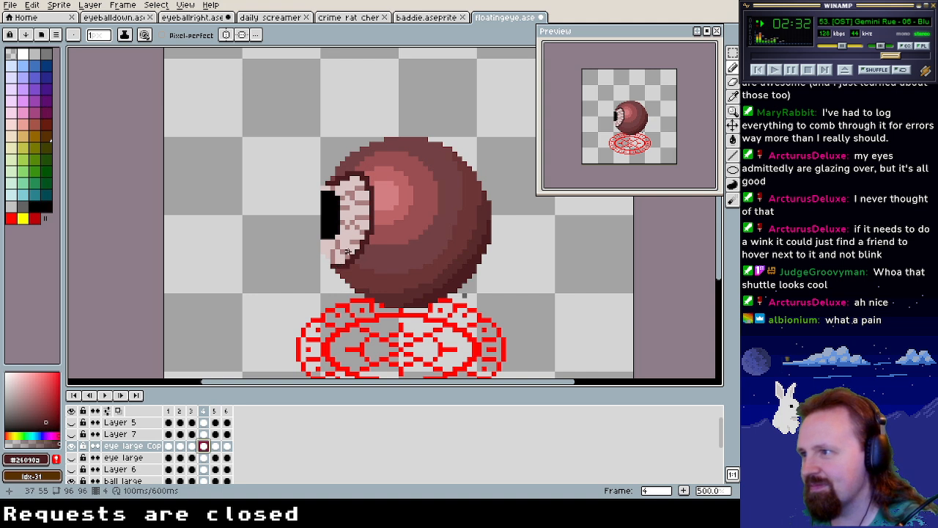
mouse_move(341, 247)
left_mouse_down()
mouse_move(327, 250)
mouse_move(330, 264)
mouse_move(361, 228)
mouse_move(326, 245)
mouse_move(346, 227)
mouse_move(320, 233)
mouse_move(379, 229)
mouse_move(357, 234)
mouse_move(364, 236)
left_mouse_up()
left_click(317, 252, "alt")
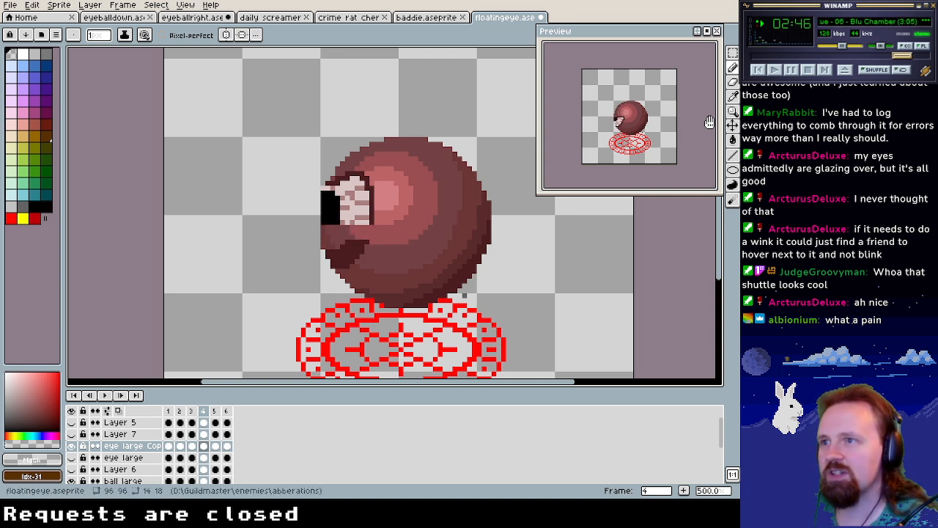
Delete the remaining upper part of the side-view eye in frame 4 and clear the selection
left_click(732, 53)
left_click_drag(316, 155, 392, 224)
key("Delete")
key("ctrl+d")
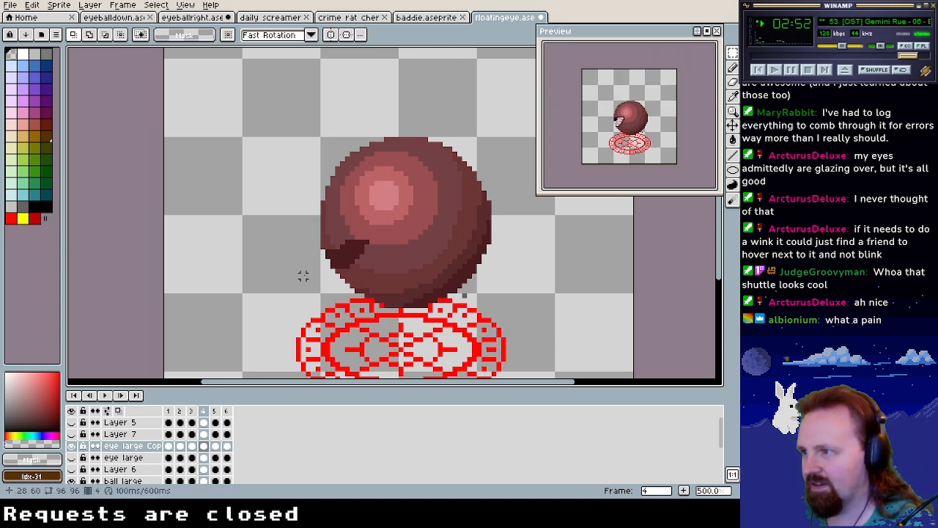
Thin the dark patch in frame 4 into a closed eyelid line with the Pencil tool, extending its right end in #26090a
left_click(732, 69)
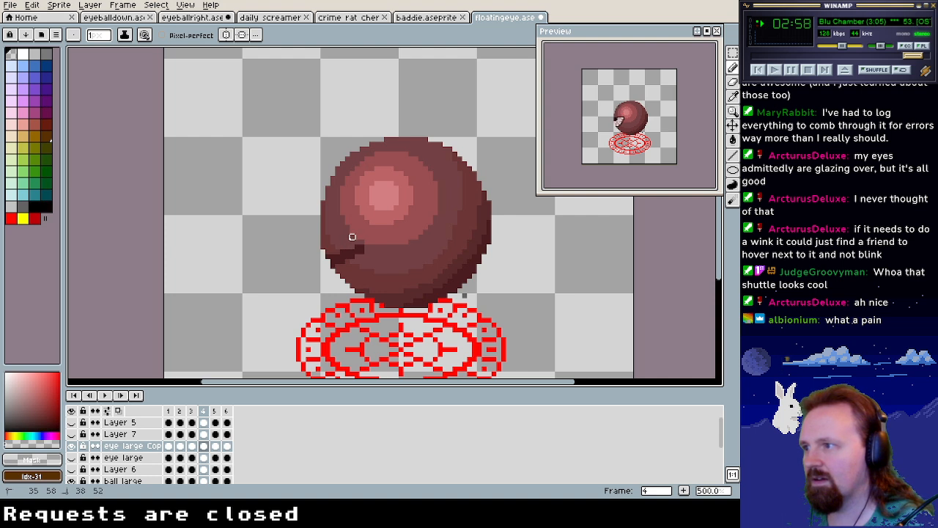
left_click(352, 248, "alt")
left_click_drag(352, 249, 368, 246)
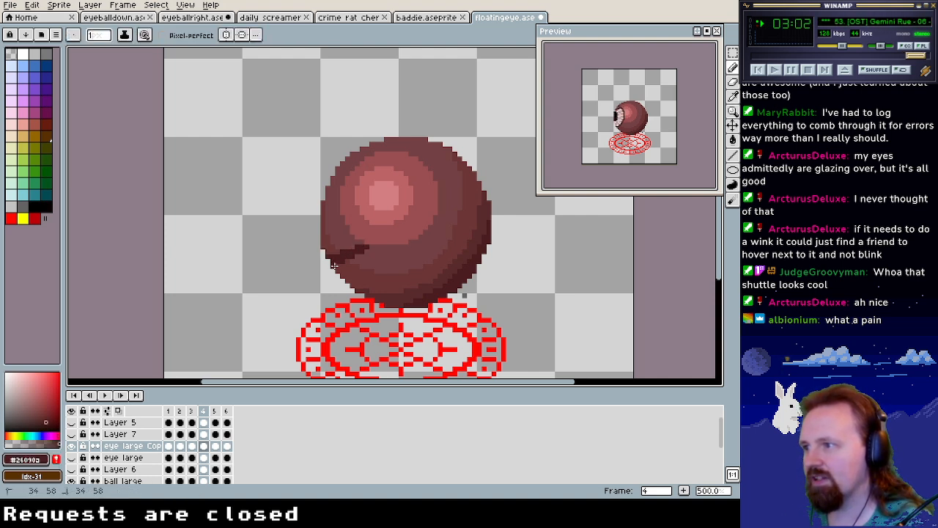
left_click(191, 411)
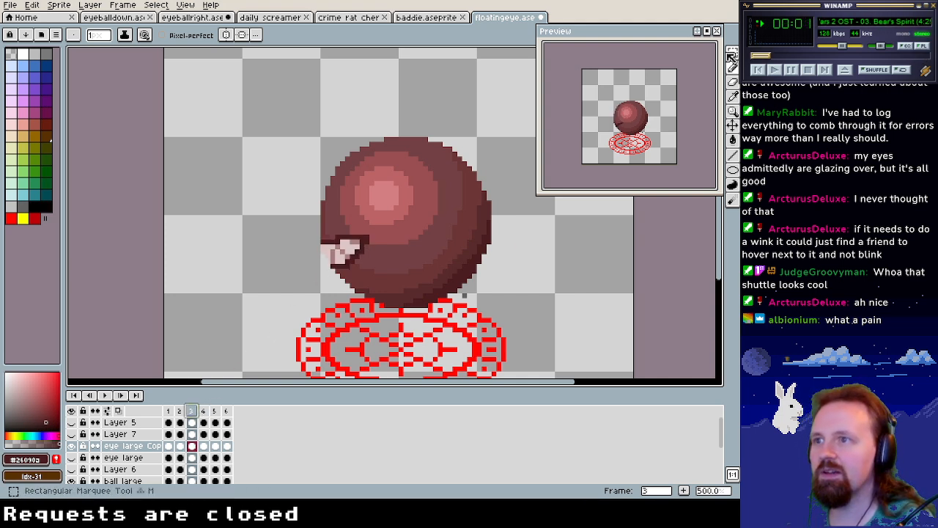
left_click(732, 58)
key("ctrl+a")
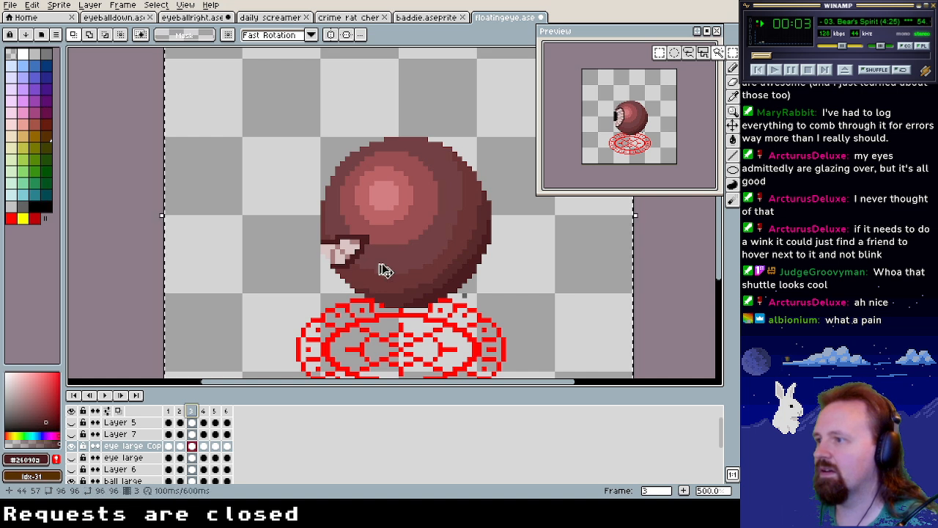
key("Delete")
key("ctrl+z")
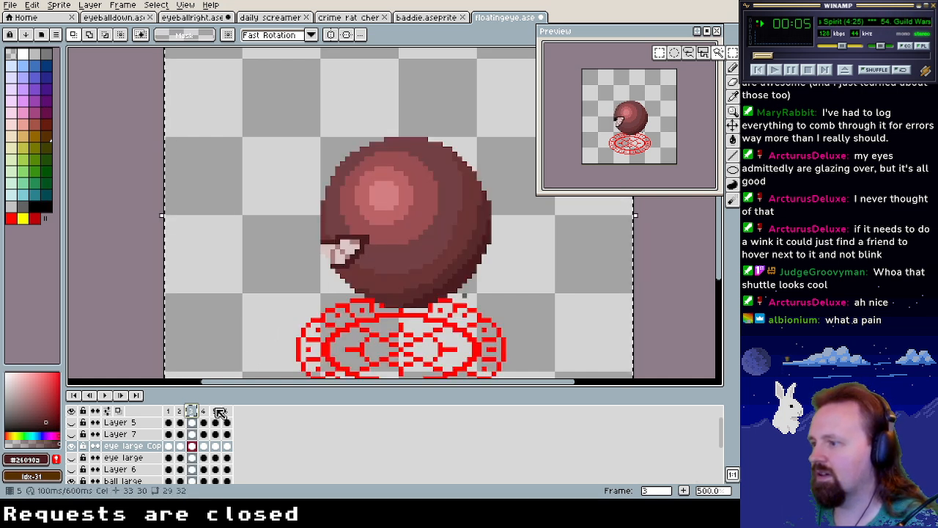
left_click(216, 446)
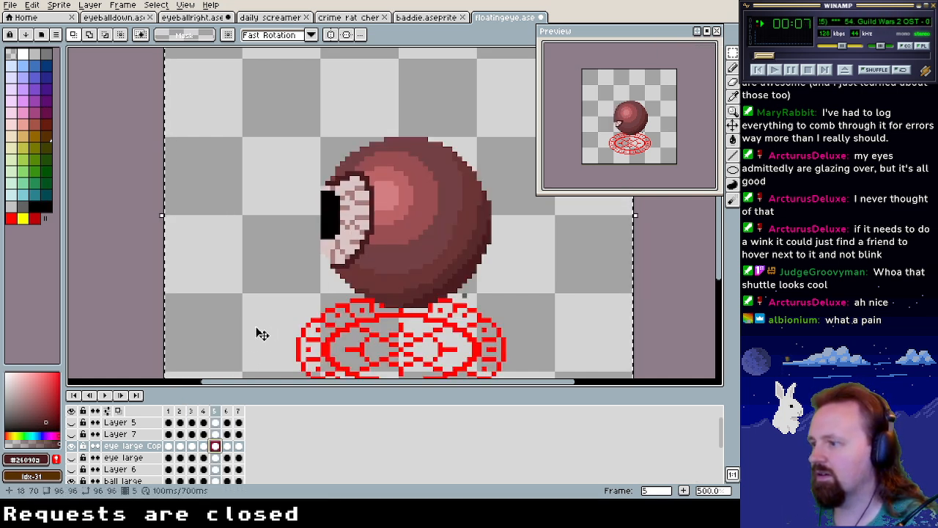
key("ctrl+z")
Copy the eye large Copy cel from frame 3 to frame 5 and the one from frame 2 to frame 6
left_click(191, 446)
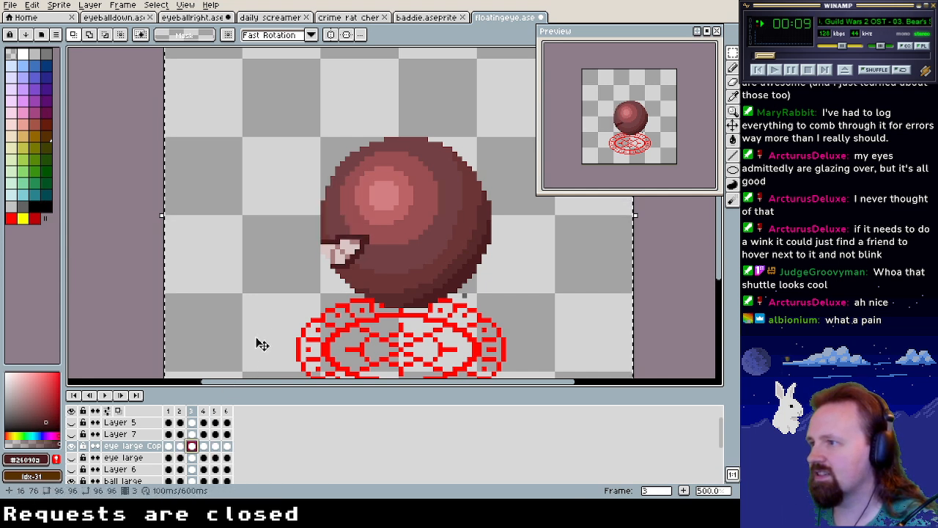
left_click(216, 446)
key("Delete")
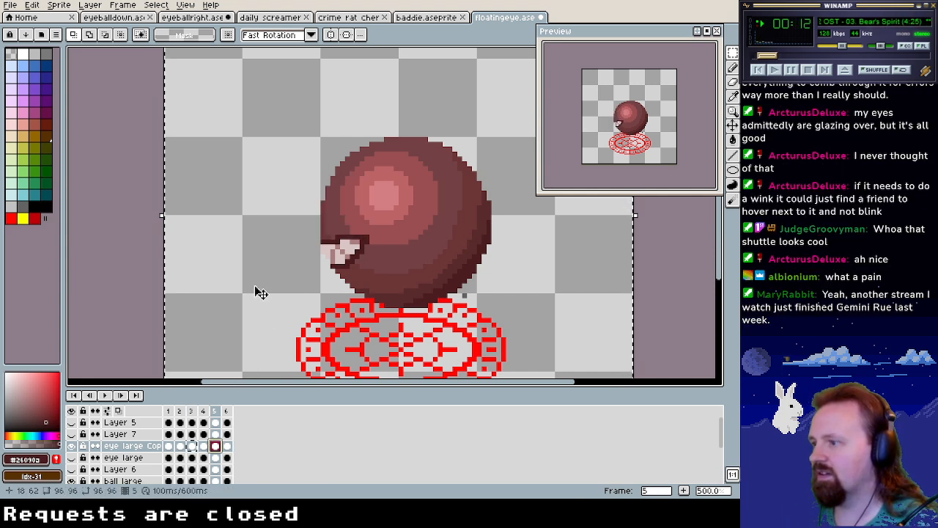
left_click(180, 445)
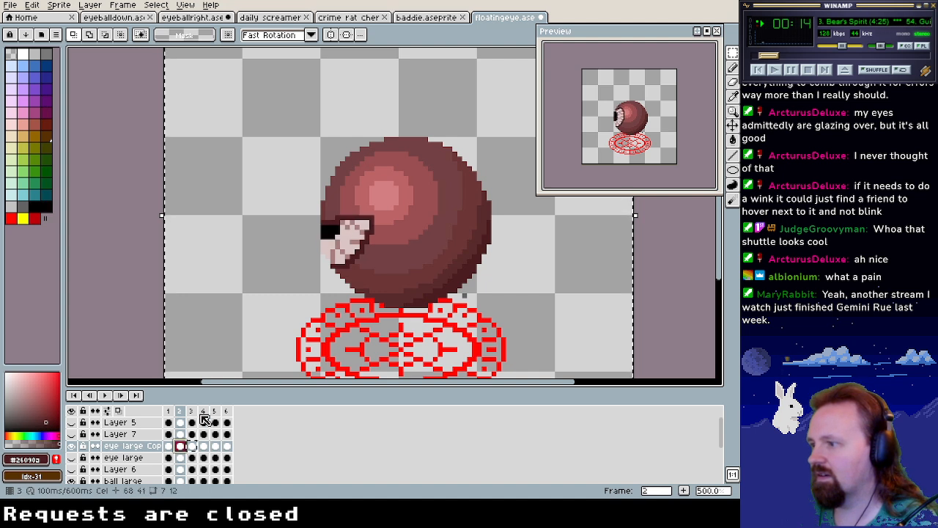
left_click(226, 446)
key("ctrl+v")
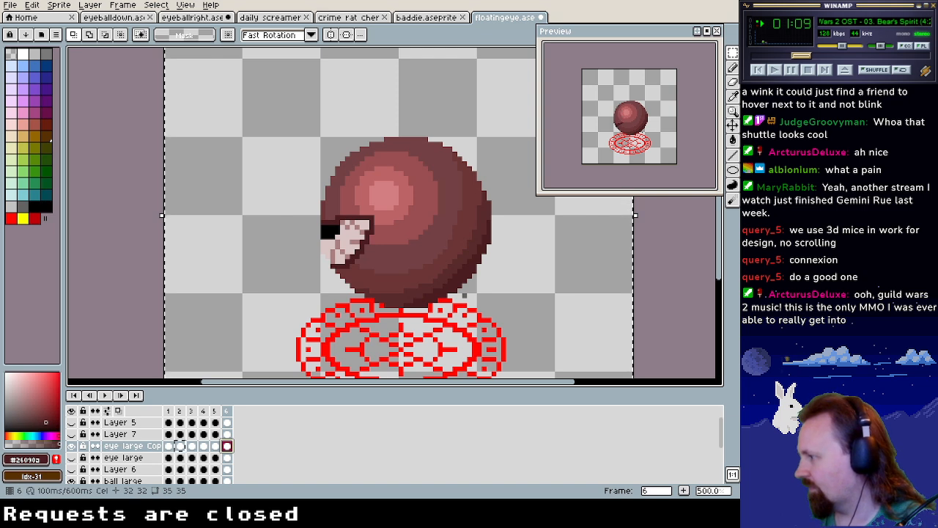
Switch to the Chrome browser and search Google Images for "3d mice connexion"
key("alt+Tab")
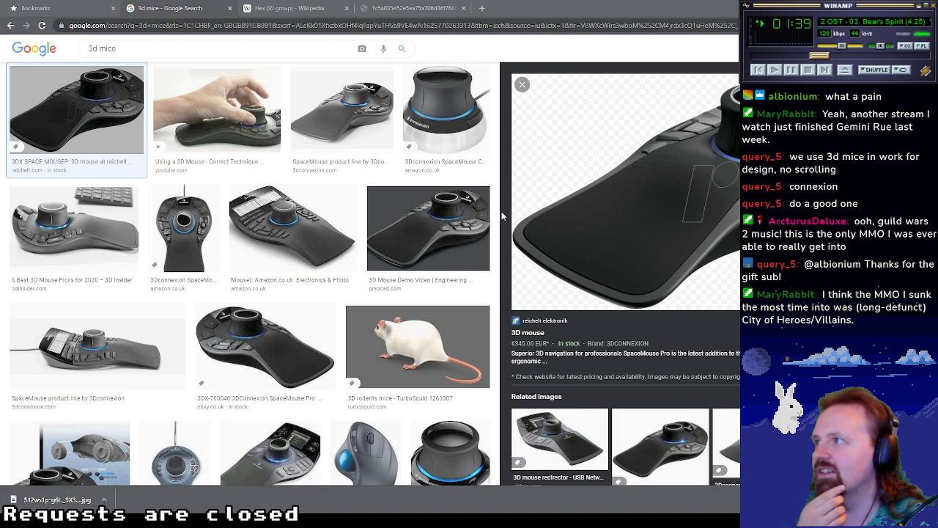
left_click(197, 49)
type("connexion")
key("Return")
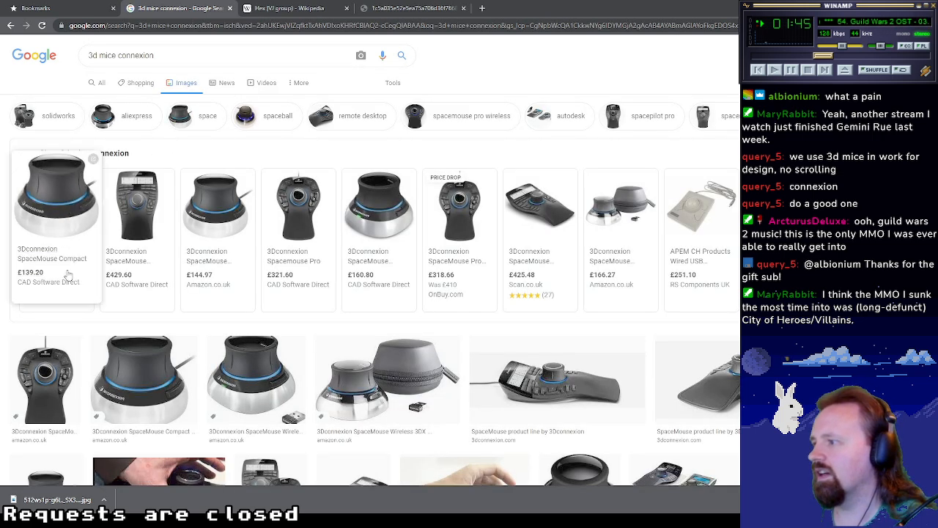
Preview the first 3Dconnexion SpaceMouse Pro image result and open its Amazon product page
scroll(52, 366, "down", 1)
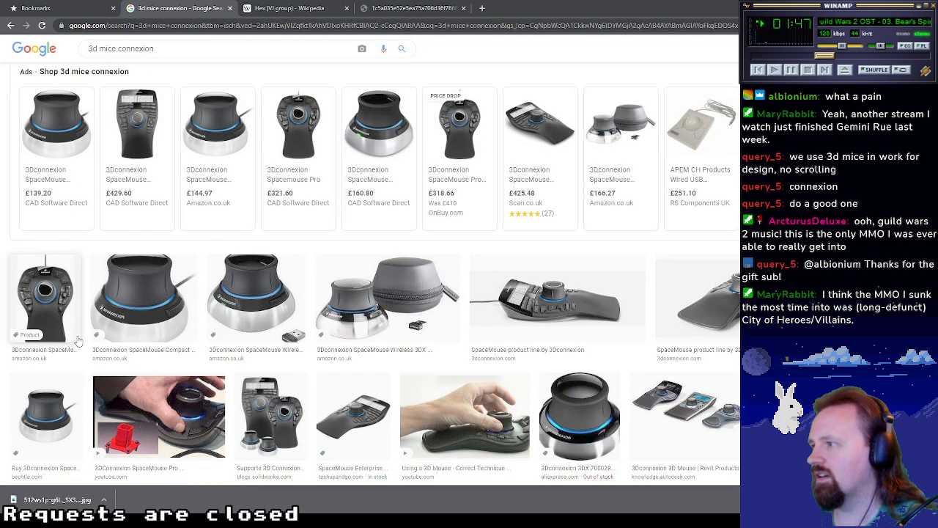
left_click(58, 297)
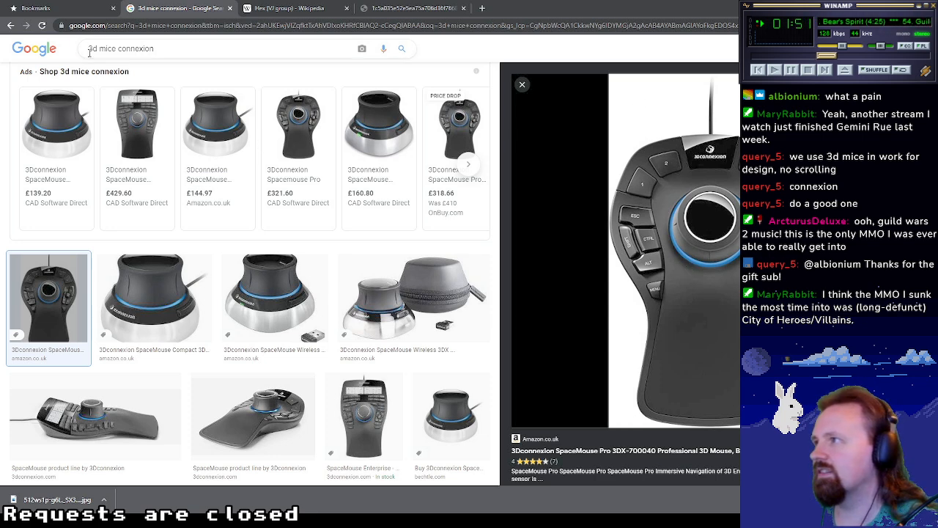
scroll(657, 325, "up", 1)
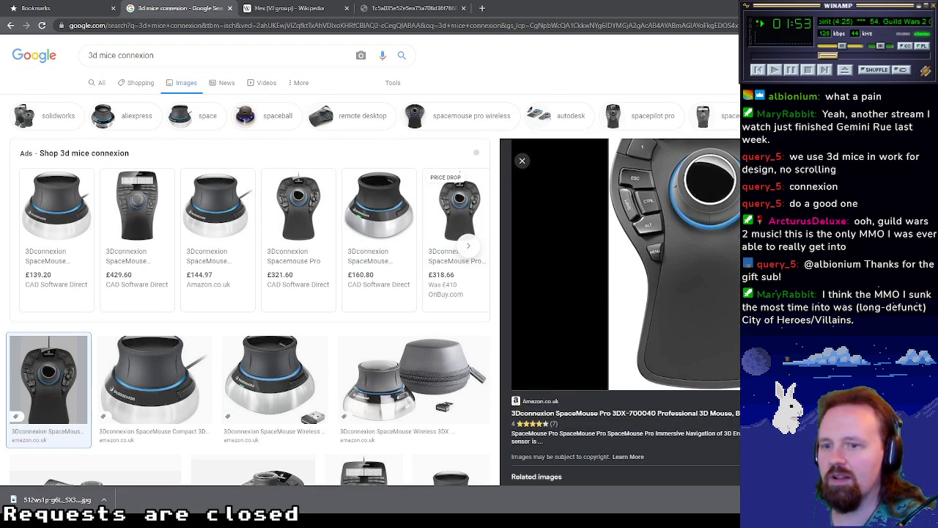
left_click(625, 365)
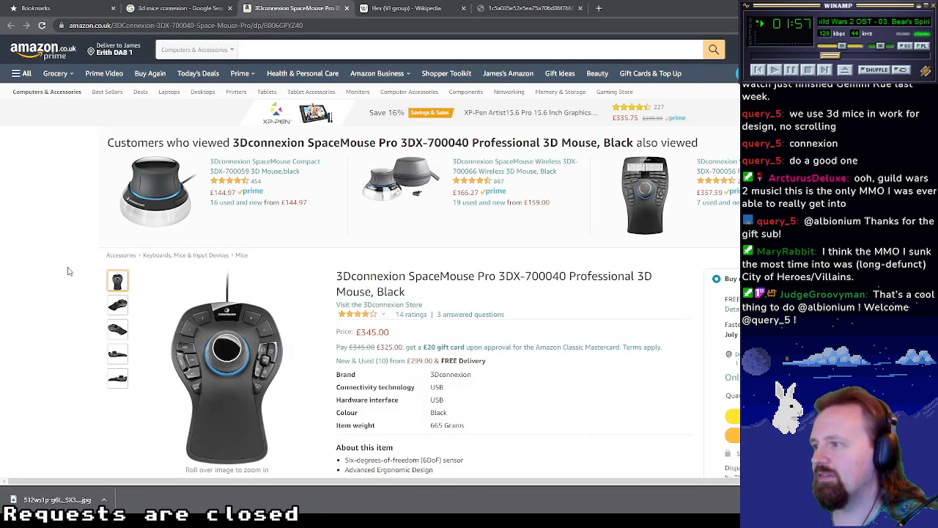
Examine the 3Dconnexion SpaceMouse Pro's alternate product photos in close-up on its Amazon page
scroll(69, 293, "down", 1)
scroll(70, 293, "down", 1)
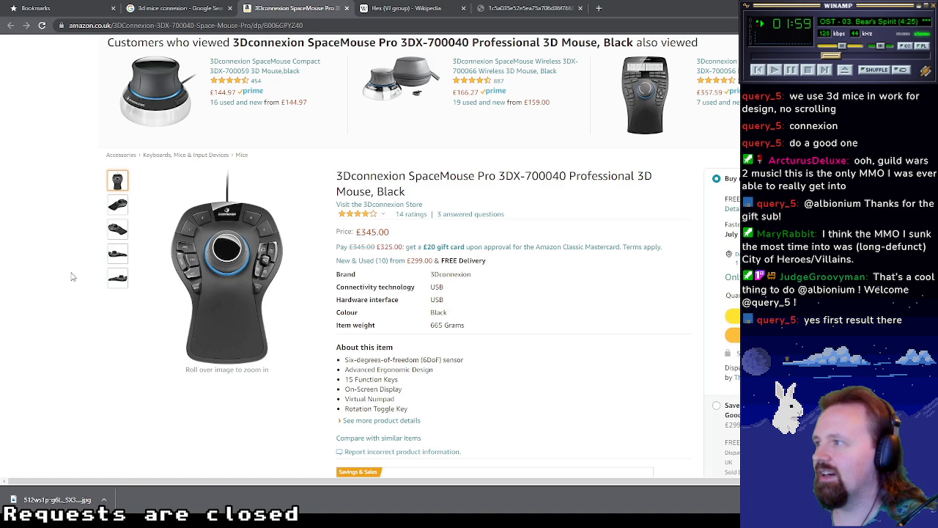
mouse_move(117, 205)
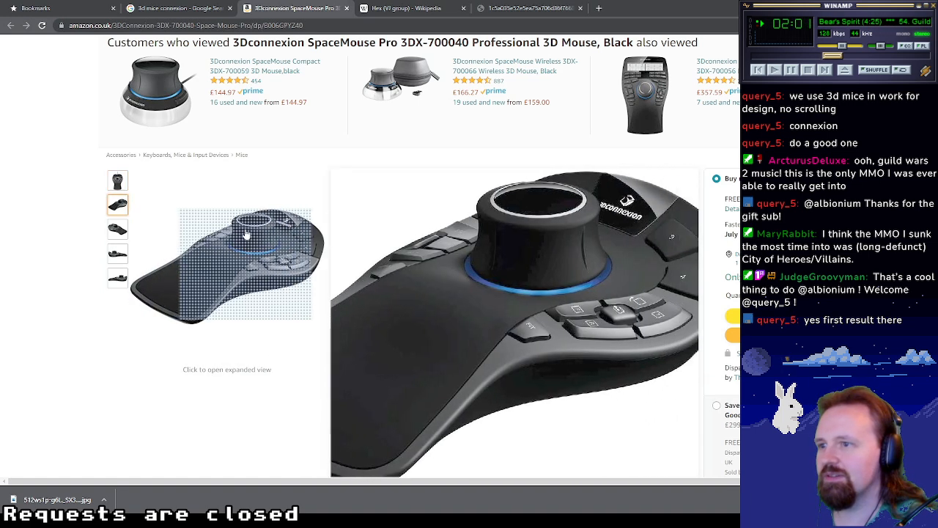
mouse_move(117, 231)
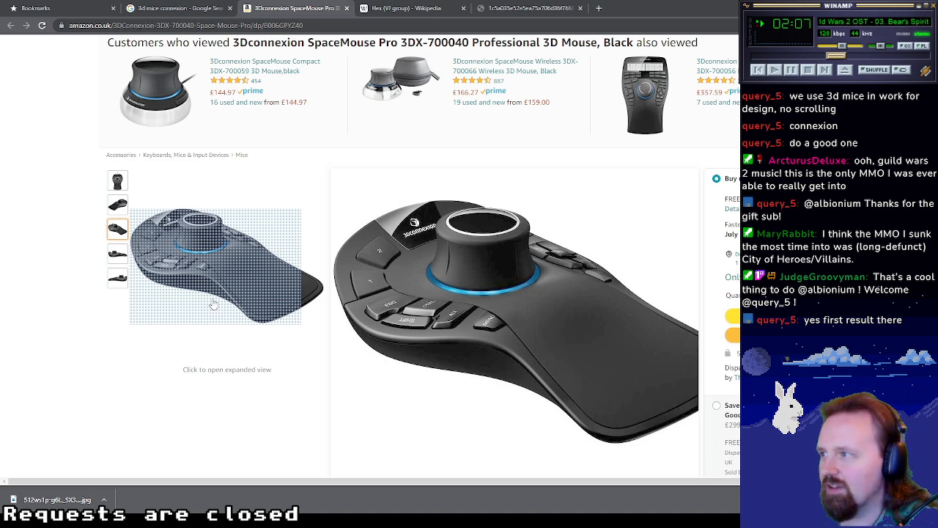
mouse_move(118, 277)
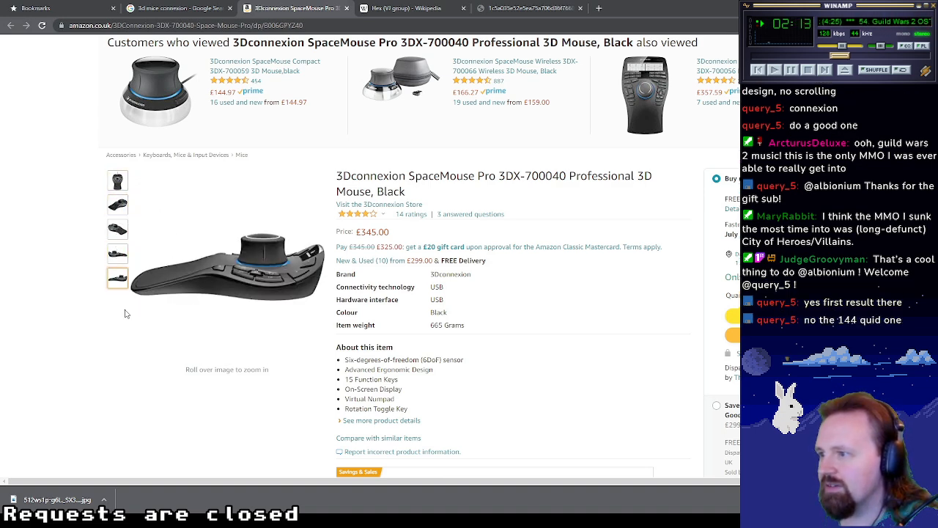
Open the Contour Design ShuttlePRO V.2 listing from the similar items comparison, look it over and return to Aseprite
scroll(47, 311, "down", 3)
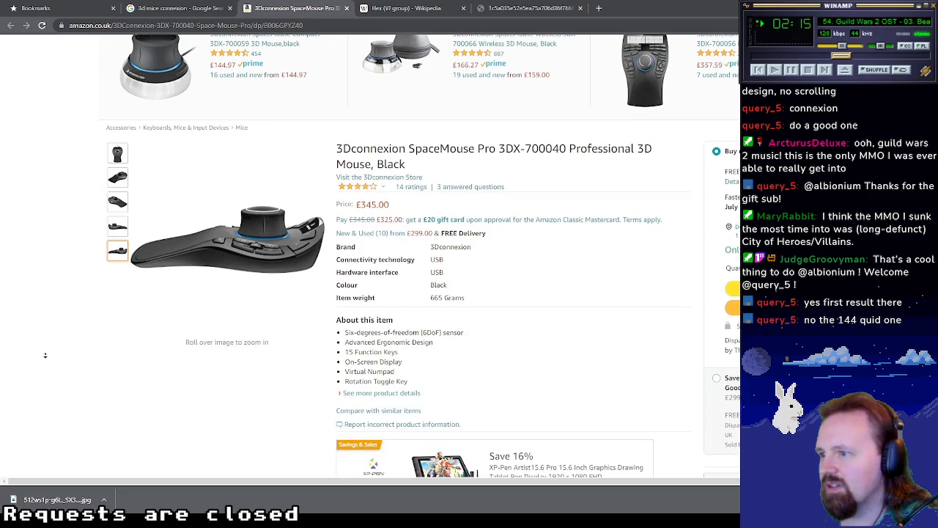
scroll(56, 309, "down", 6)
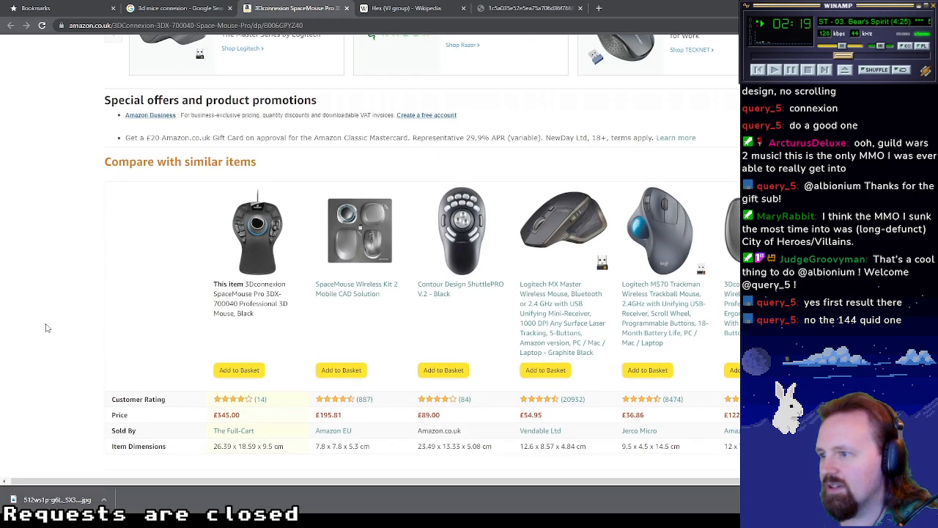
left_click(457, 265)
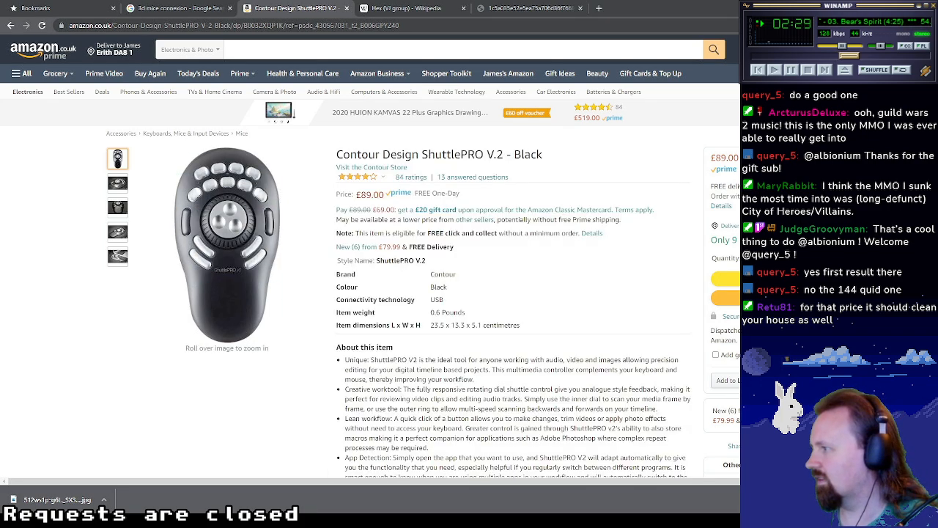
key("alt+Tab")
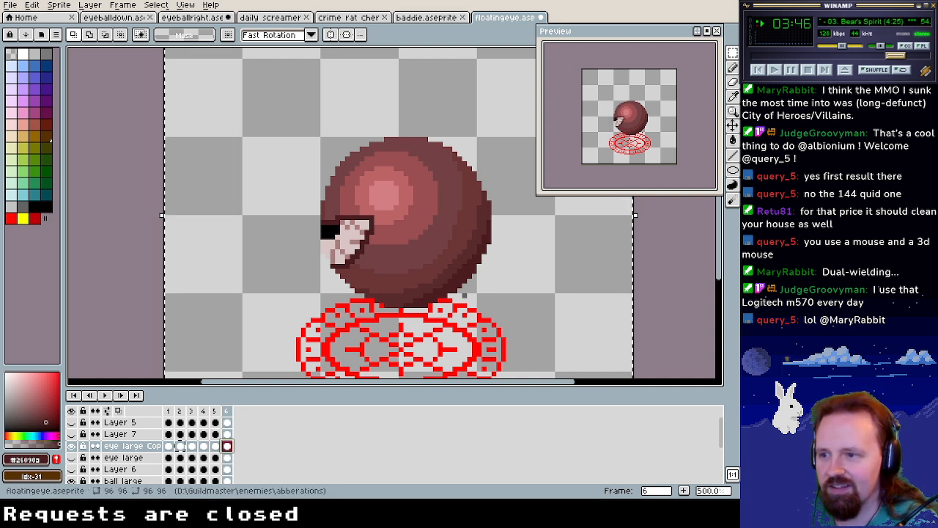
Clear the selection, hide the eye large Copy layer, show the eye large layer and go to frame 1
left_click(684, 325)
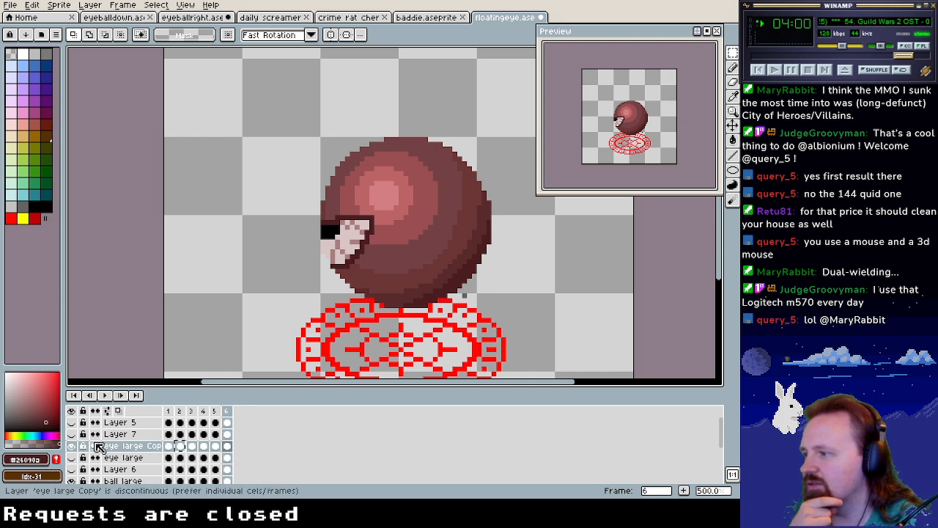
left_click(72, 446)
left_click(72, 458)
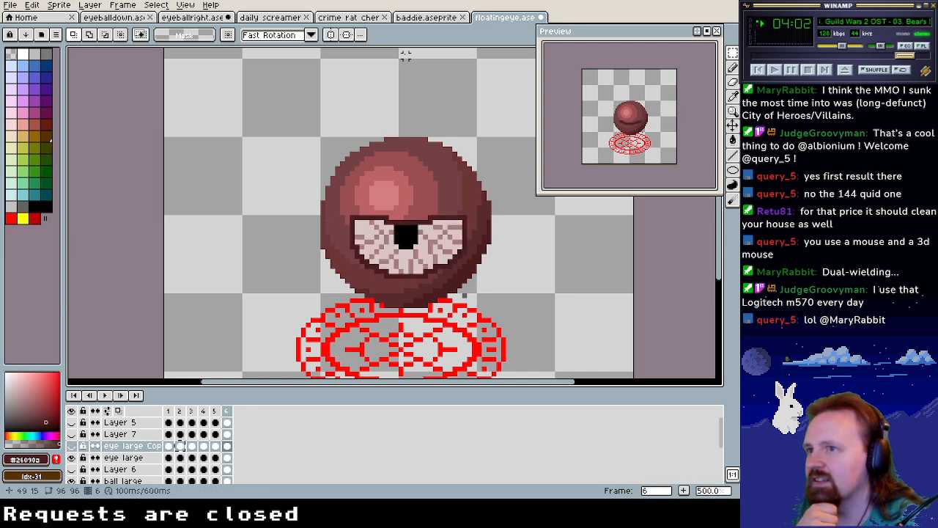
left_click(170, 450)
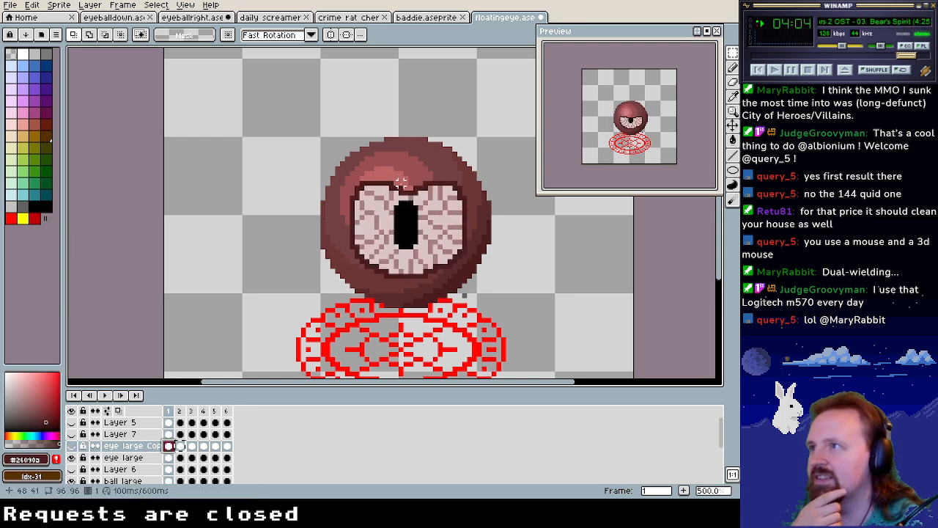
View the baddie.aseprite skull, then switch to Chrome and preview the Last Half of Darkness Part 1 video image in a resized window
left_click(411, 18)
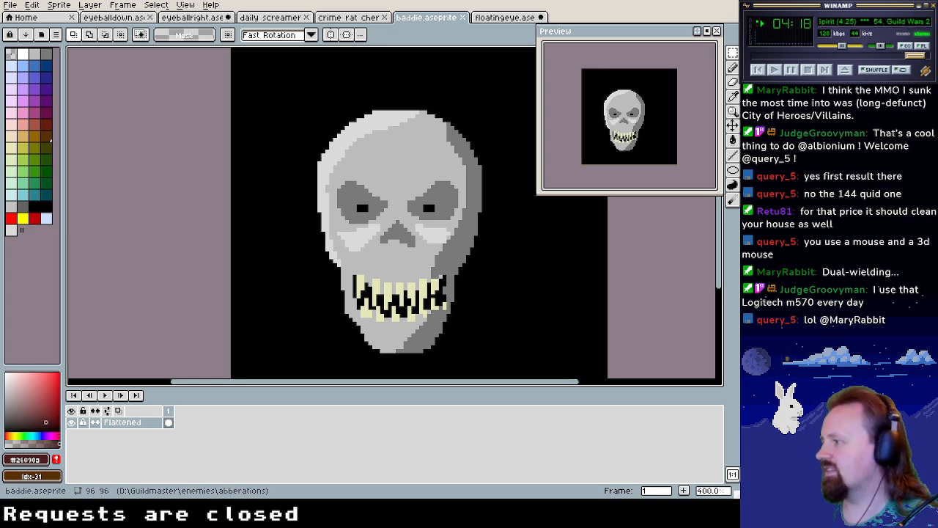
key("alt+Tab")
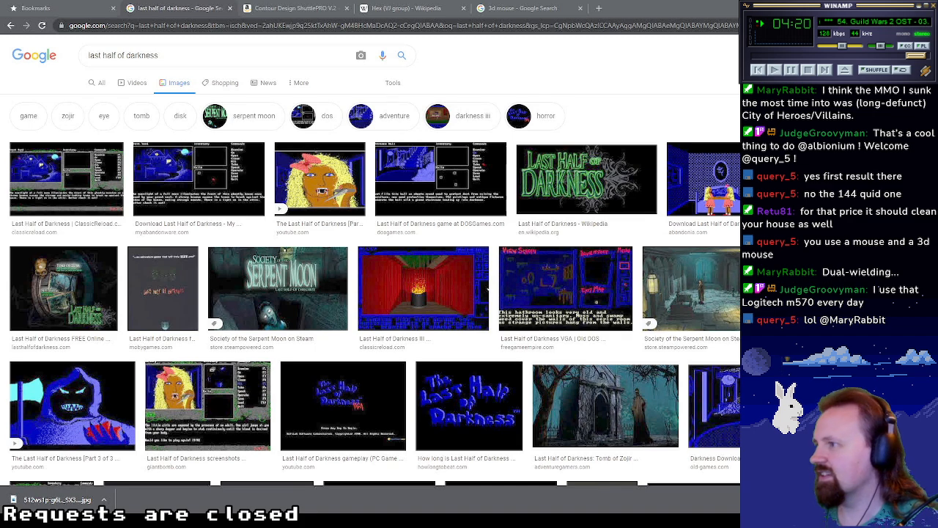
left_click(319, 180)
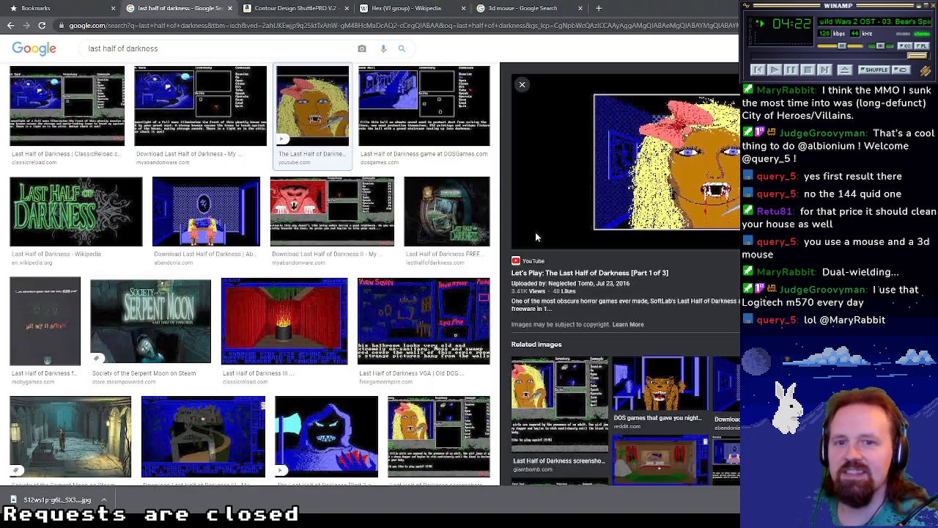
left_click_drag(666, 13, 339, 25)
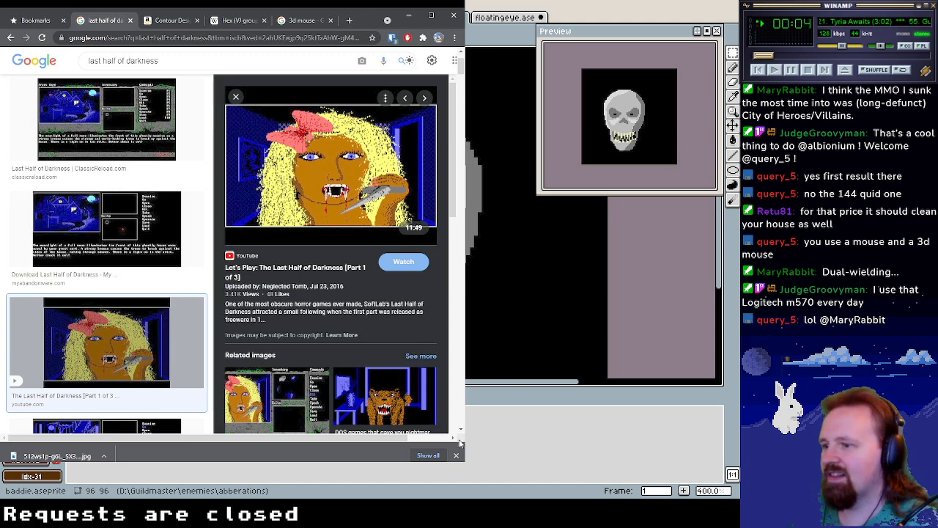
left_click_drag(465, 461, 740, 513)
Preview the related Reddit image of the snarling beast, look at its DOS games post and close that page
left_click(594, 394)
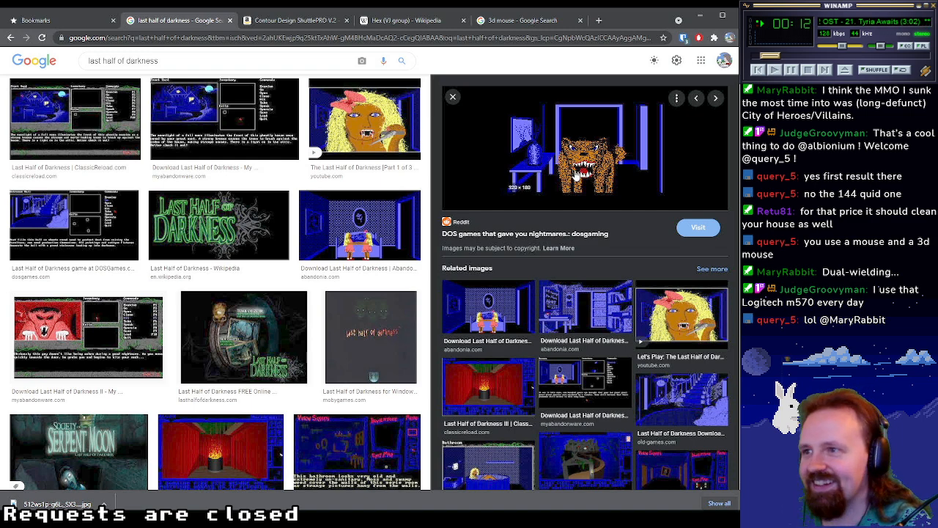
left_click(576, 176)
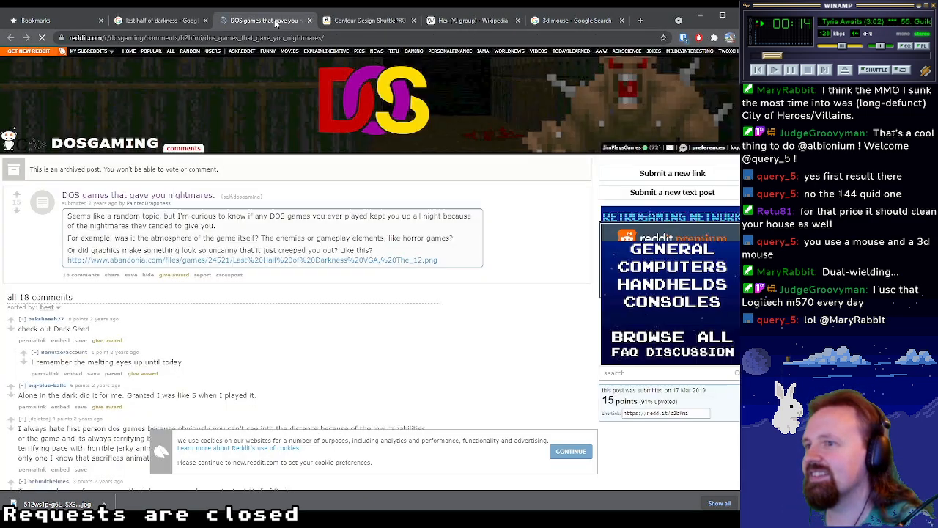
key("ctrl+w")
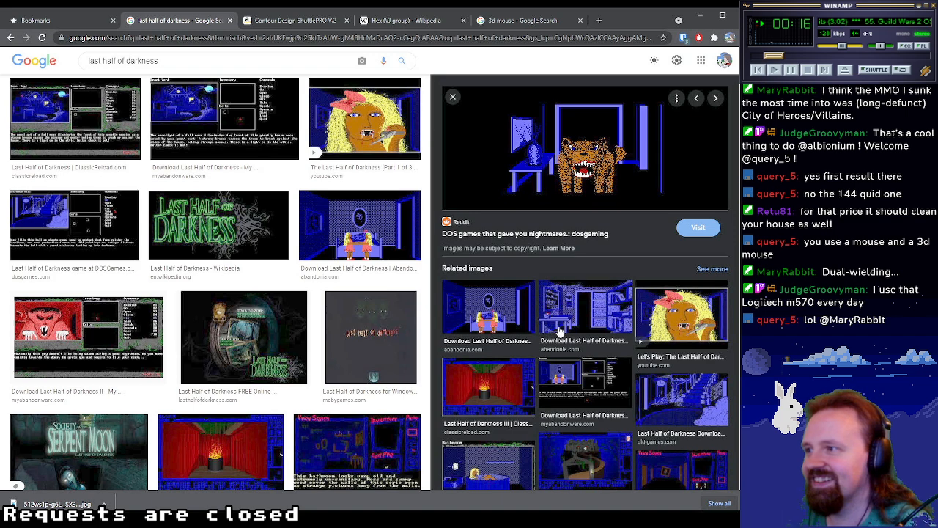
Preview the Abandonia bedroom, My Abandonware red vampire and YouTube Part 3 hooded figure images from the Last Half of Darkness results
left_click(381, 242)
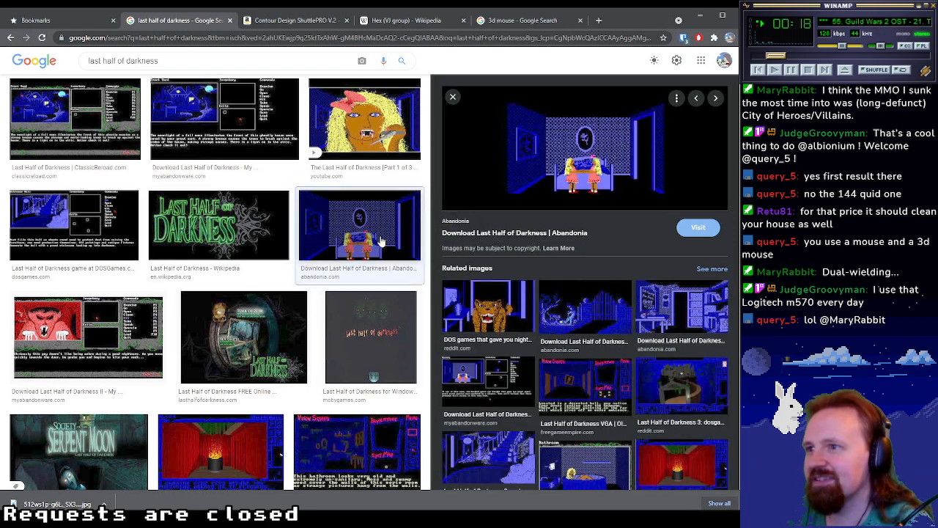
scroll(112, 209, "down", 1)
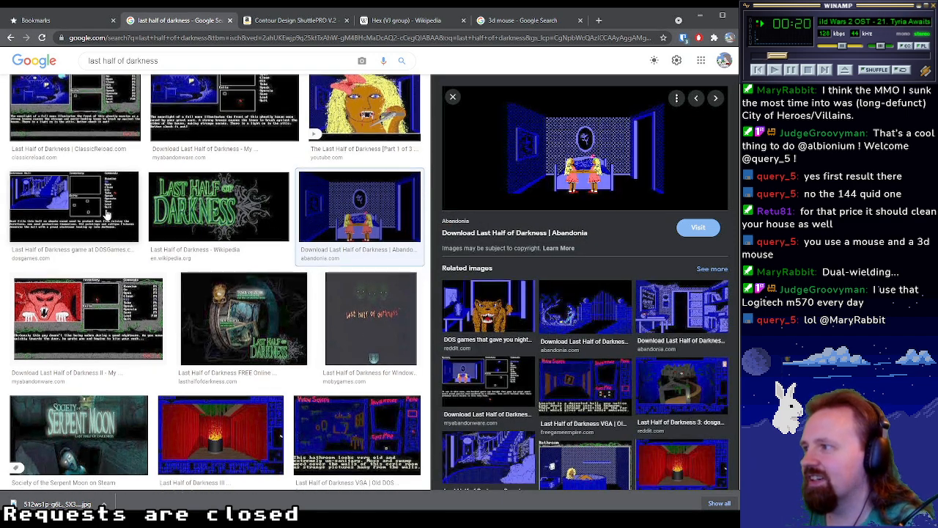
left_click(123, 256)
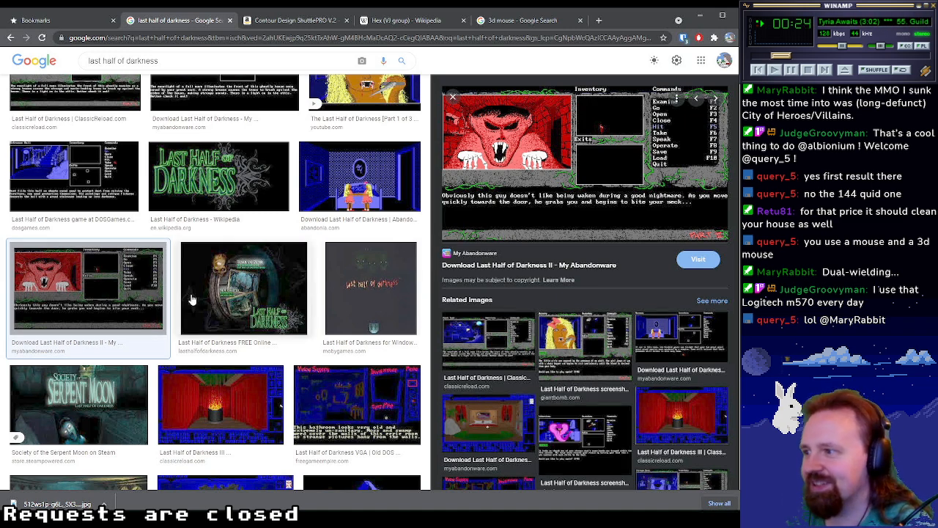
scroll(216, 311, "down", 1)
scroll(213, 321, "down", 2)
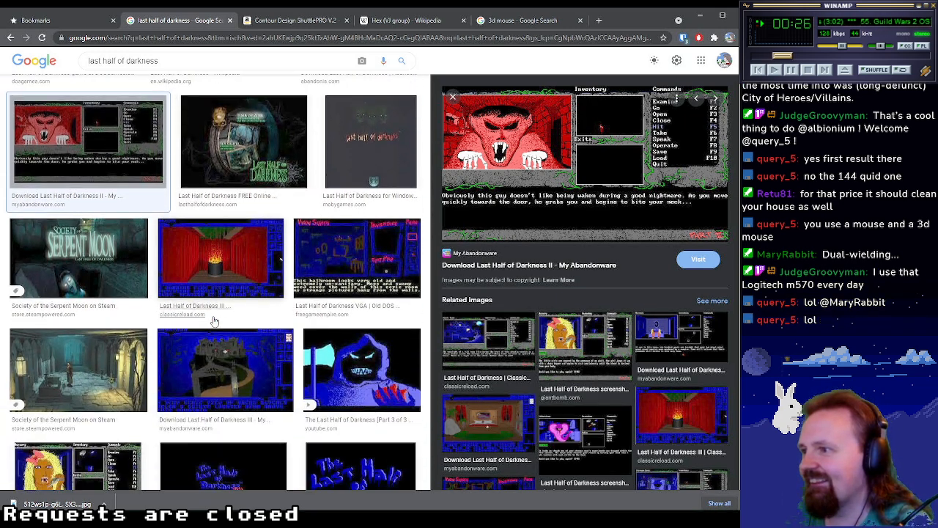
left_click(394, 305)
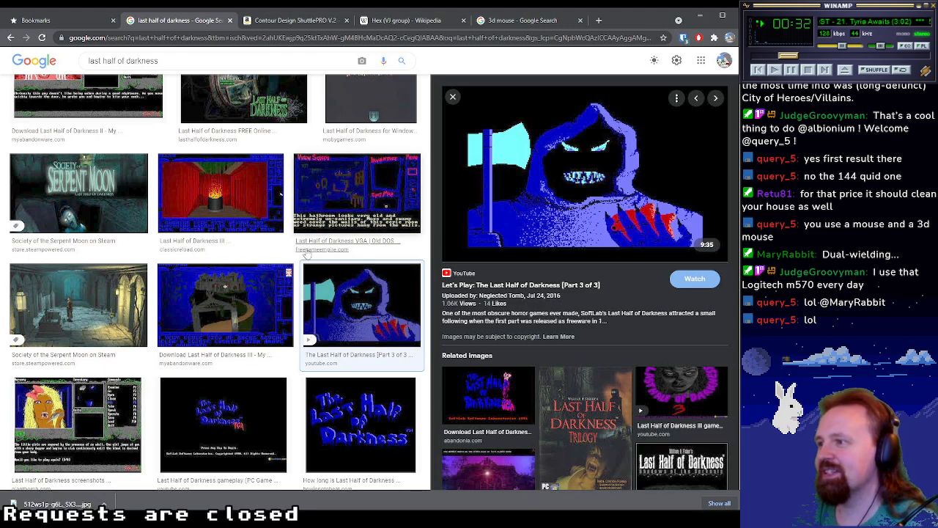
Browse further through the Last Half of Darkness image results and preview the Alchetron image of the beast
scroll(300, 272, "down", 3)
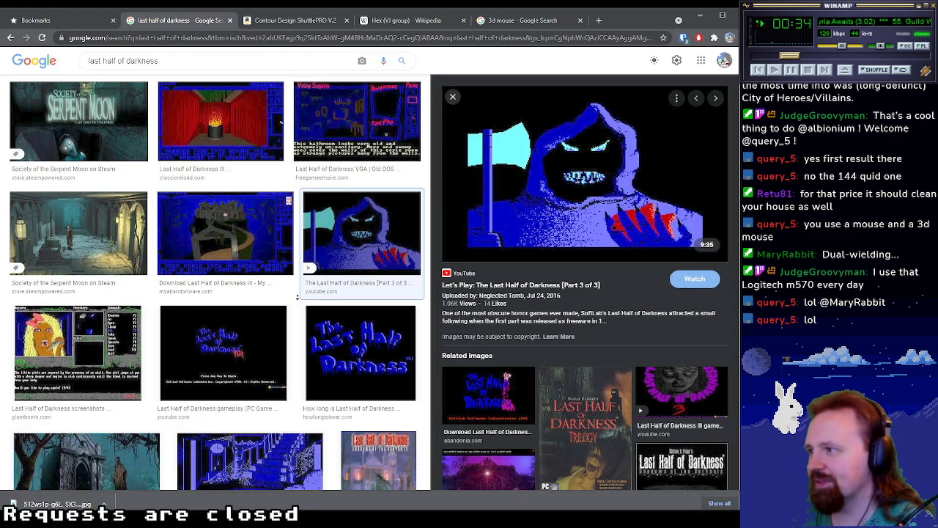
scroll(295, 274, "down", 5)
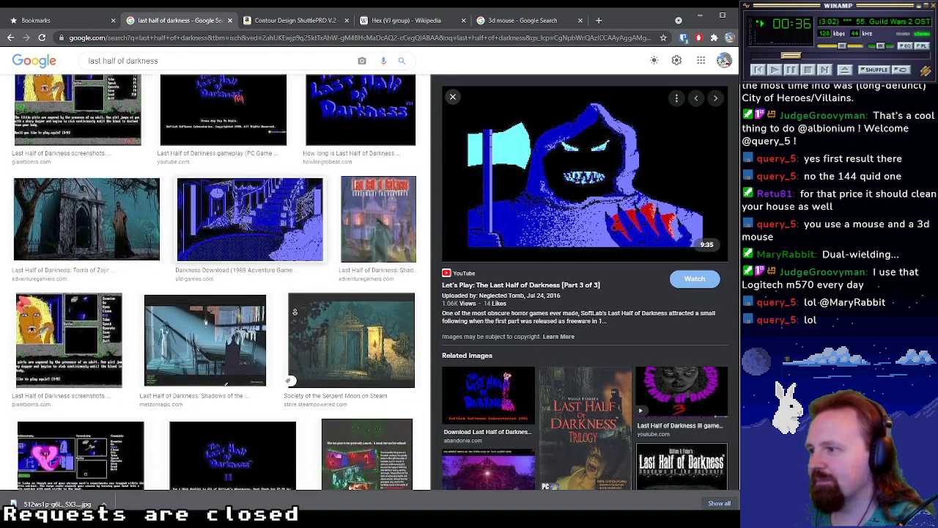
scroll(291, 288, "down", 1)
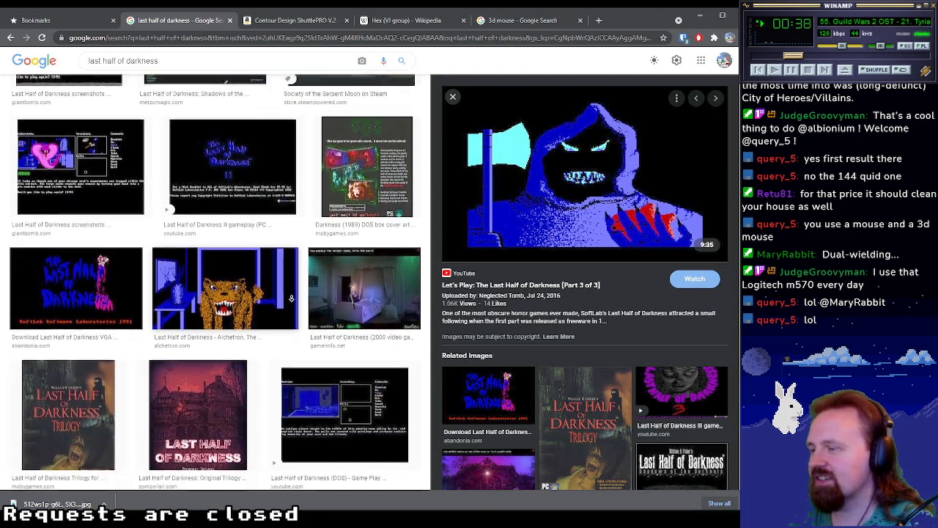
left_click(208, 246)
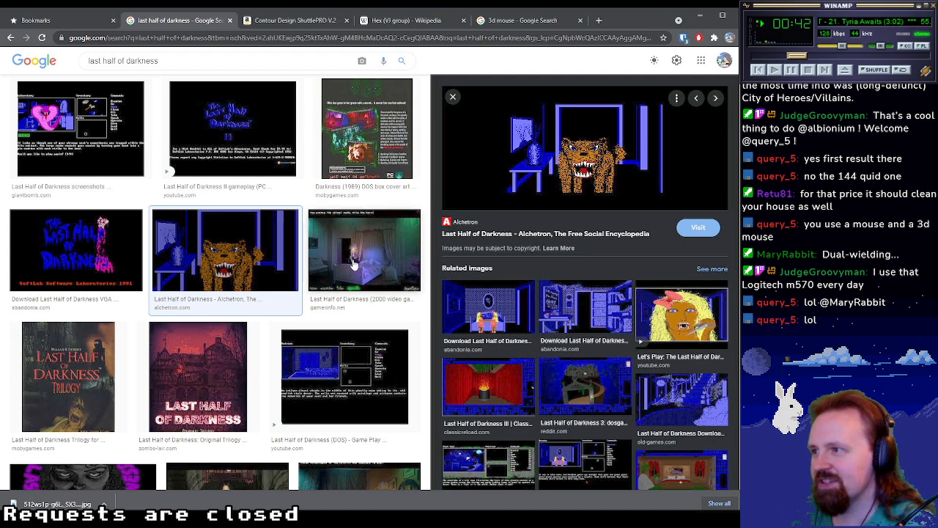
scroll(301, 294, "down", 1)
scroll(301, 294, "down", 2)
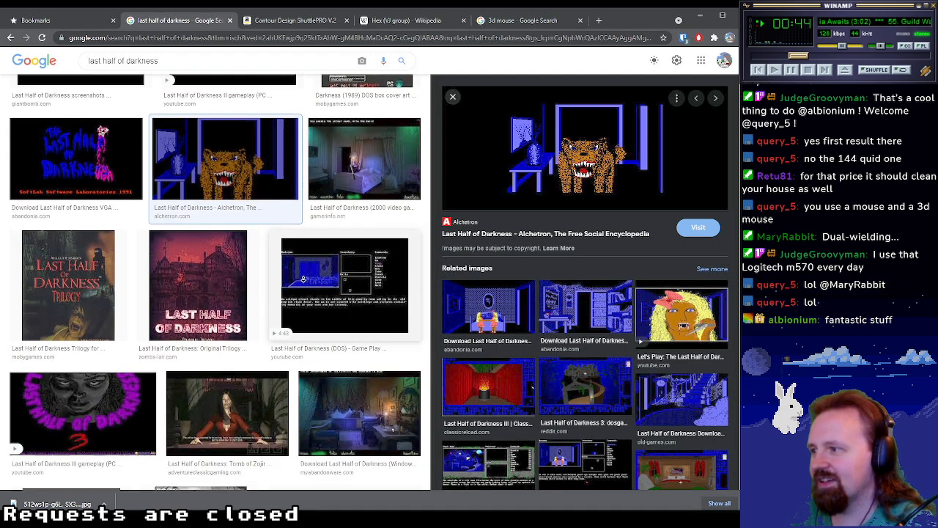
scroll(304, 277, "down", 5)
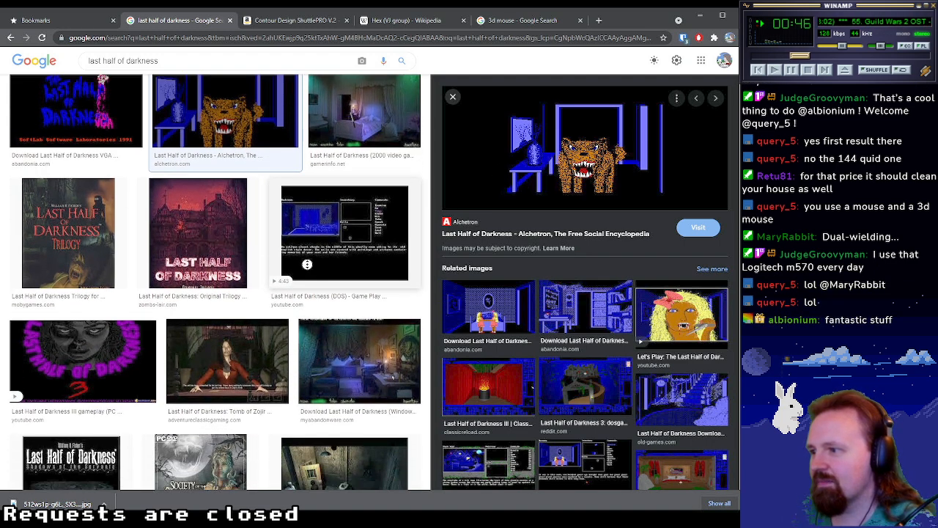
scroll(311, 266, "down", 2)
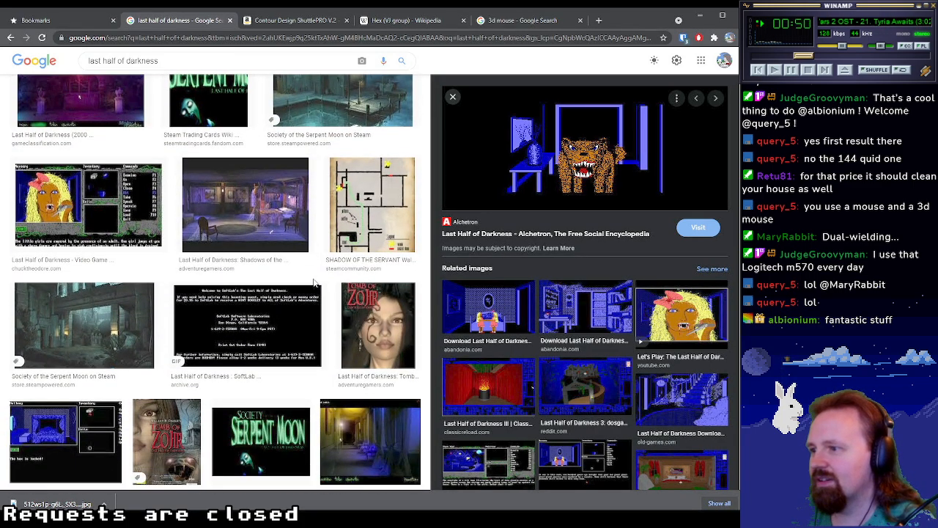
Preview the Tomb of Zojir cover image, open its Adventure Gamers page and accept the recommended cookies
left_click(349, 293)
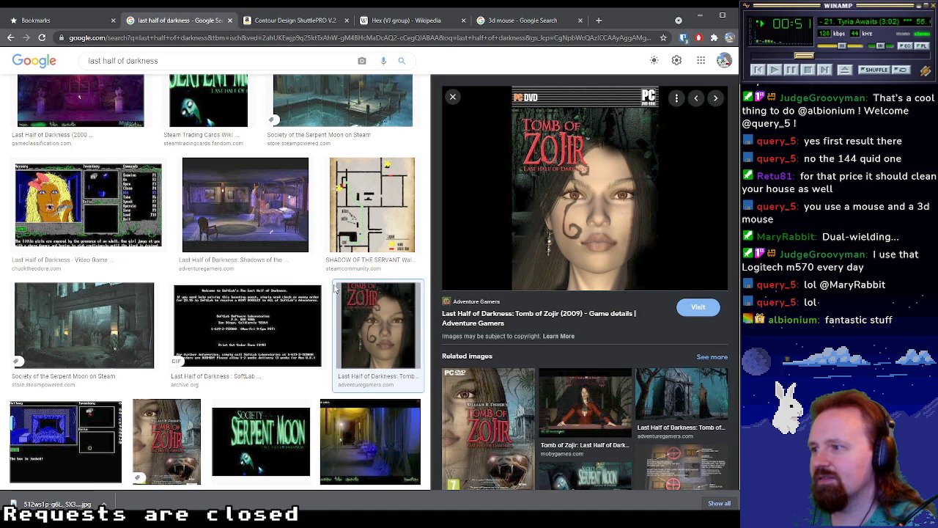
scroll(327, 277, "up", 2)
scroll(328, 275, "up", 1)
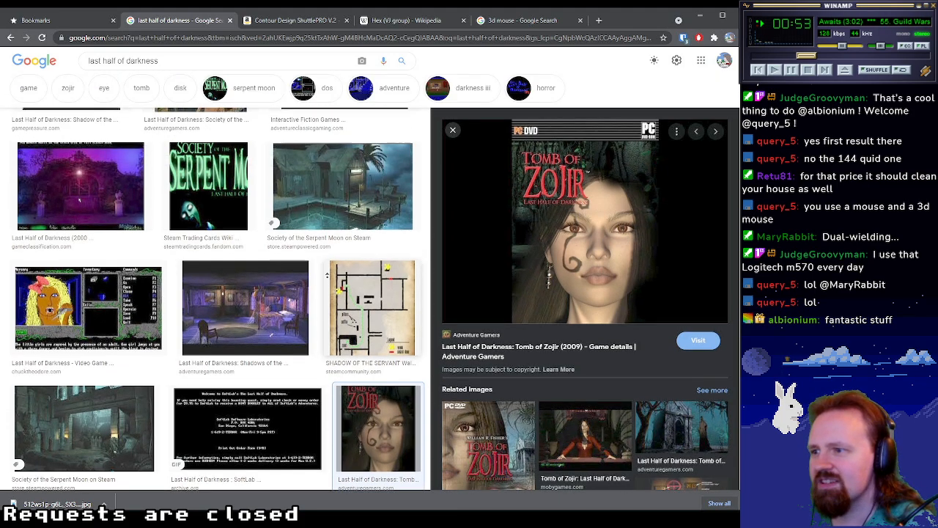
left_click(697, 340)
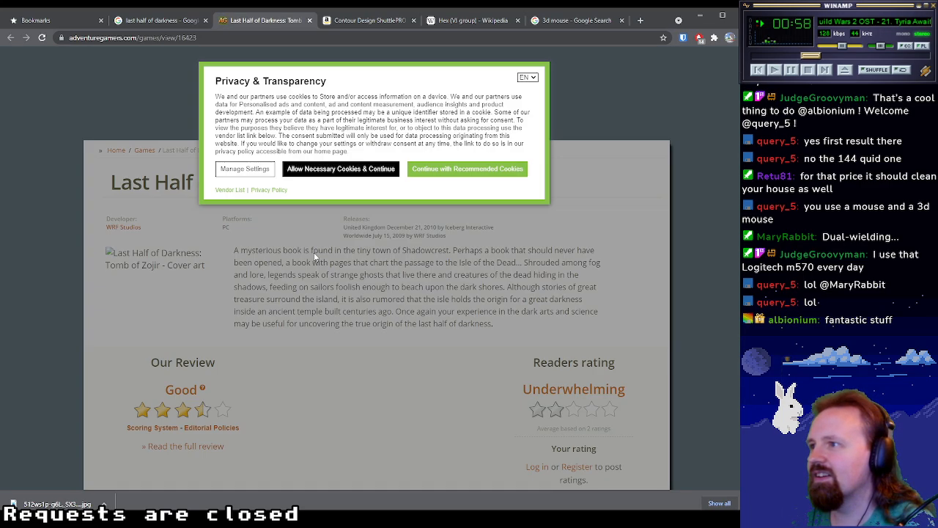
scroll(439, 179, "down", 2)
left_click(475, 176)
Read through the Tomb of Zojir game details and view its seventh screenshot enlarged, closing the viewer again
scroll(303, 247, "down", 4)
scroll(303, 247, "up", 5)
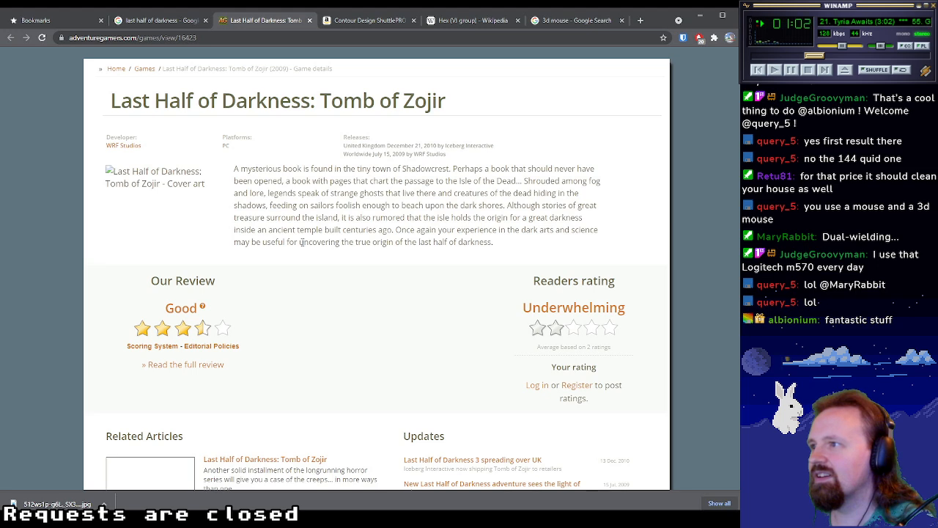
scroll(268, 247, "down", 5)
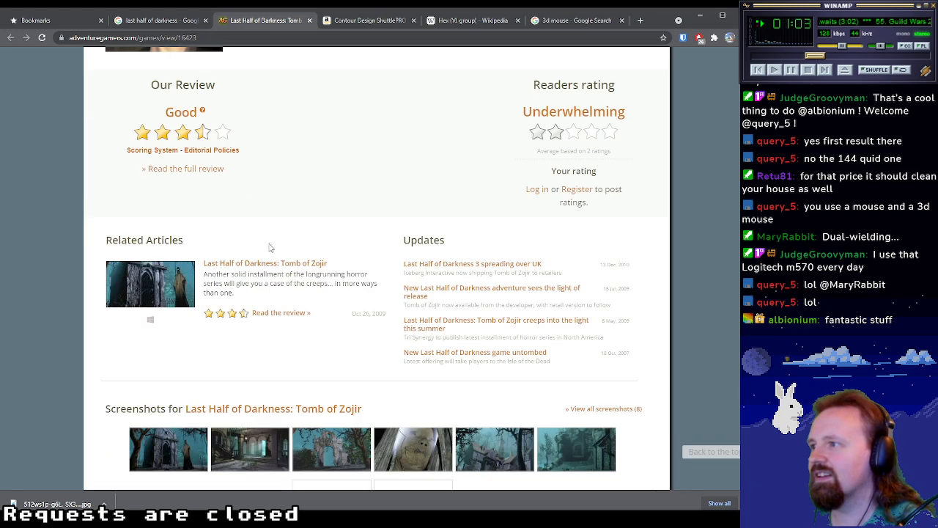
scroll(281, 204, "down", 1)
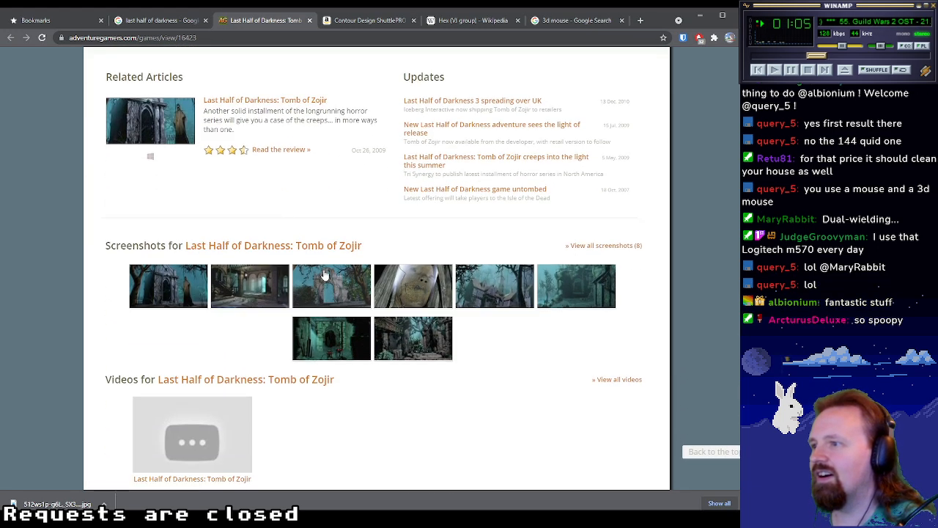
left_click(332, 351)
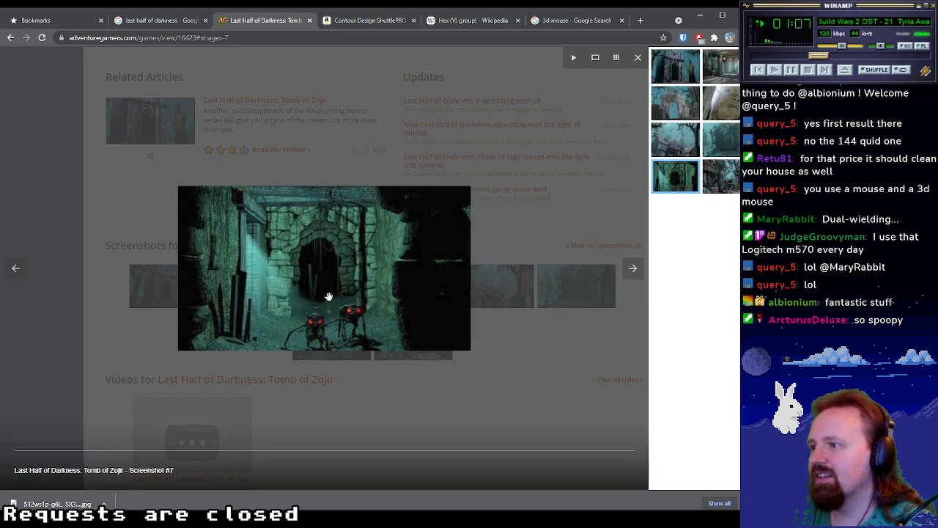
left_click(522, 352)
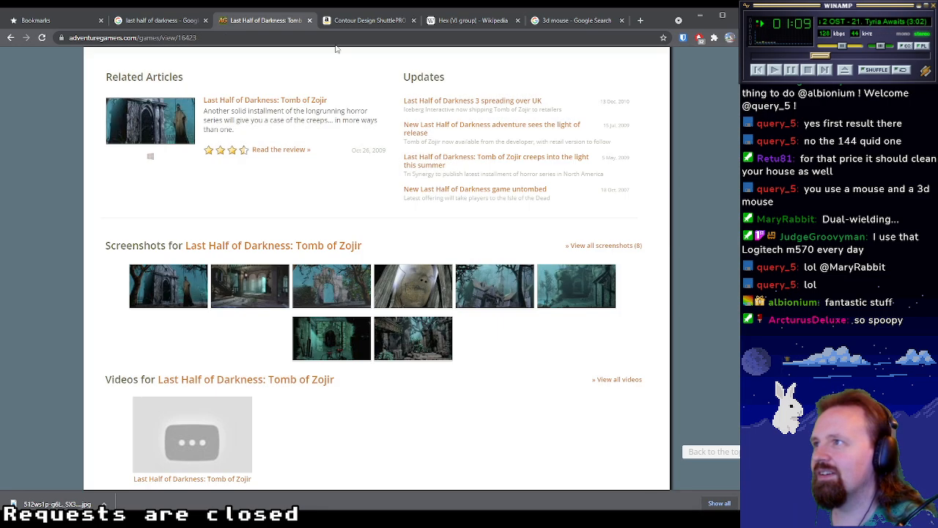
Look over the Tomb of Zojir page once more, close it and return to the floatingeye sprite in Aseprite
scroll(170, 136, "up", 7)
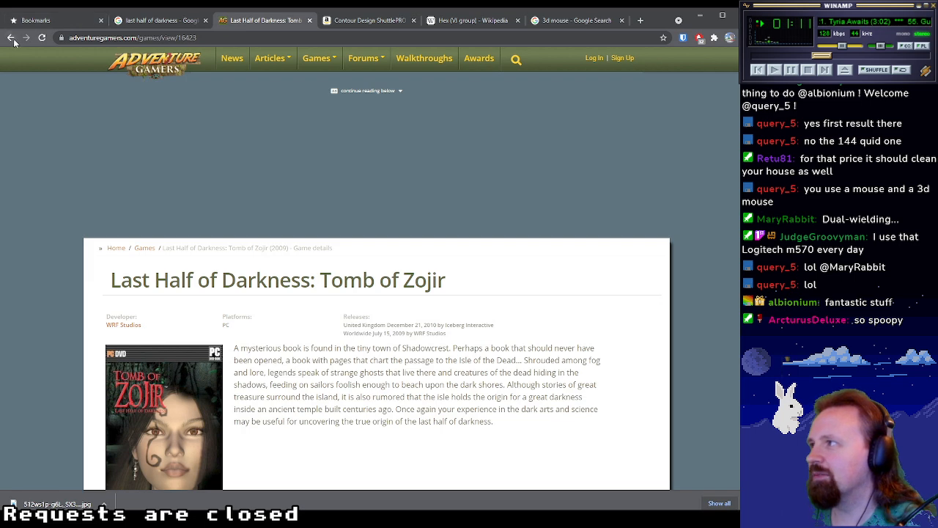
scroll(246, 109, "down", 7)
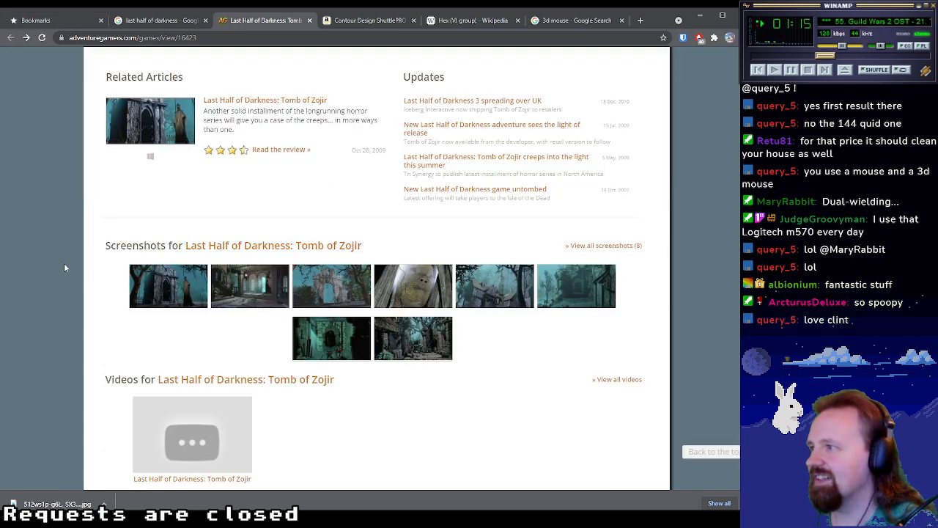
scroll(74, 174, "up", 7)
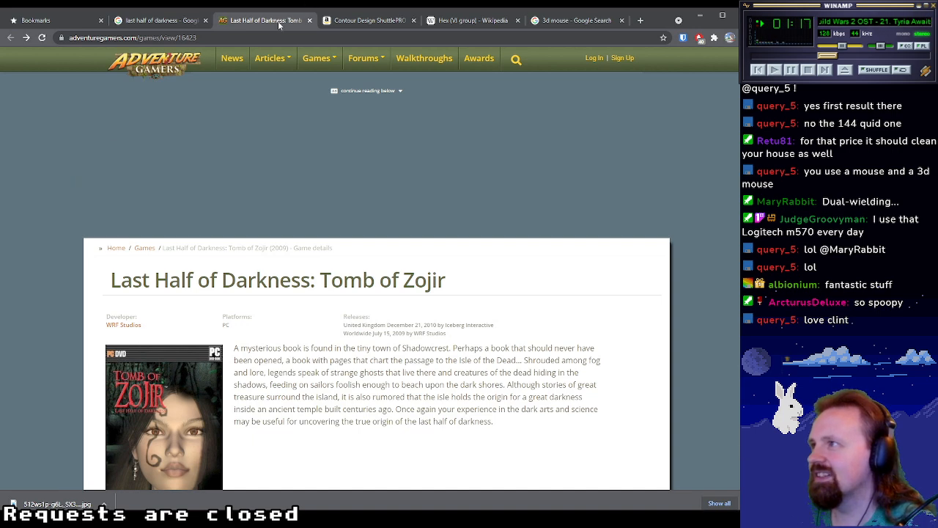
middle_click(279, 24)
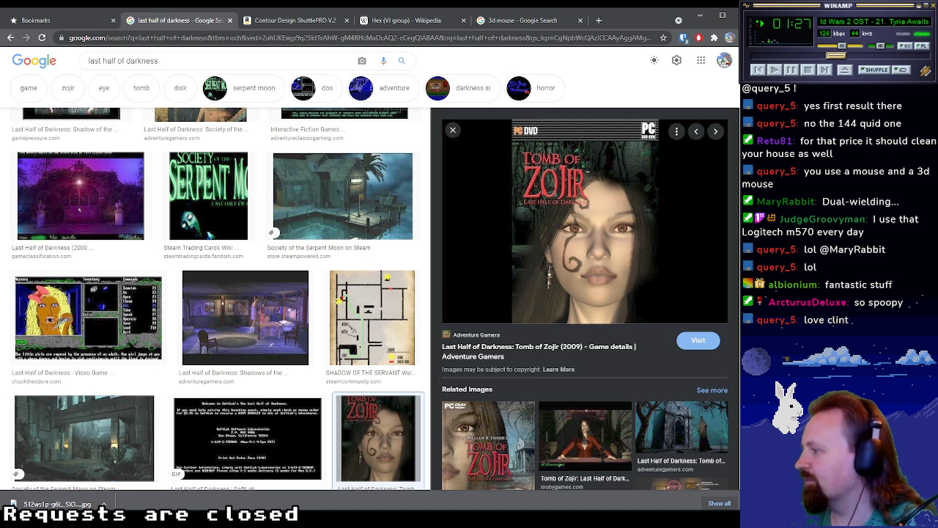
key("alt+Tab")
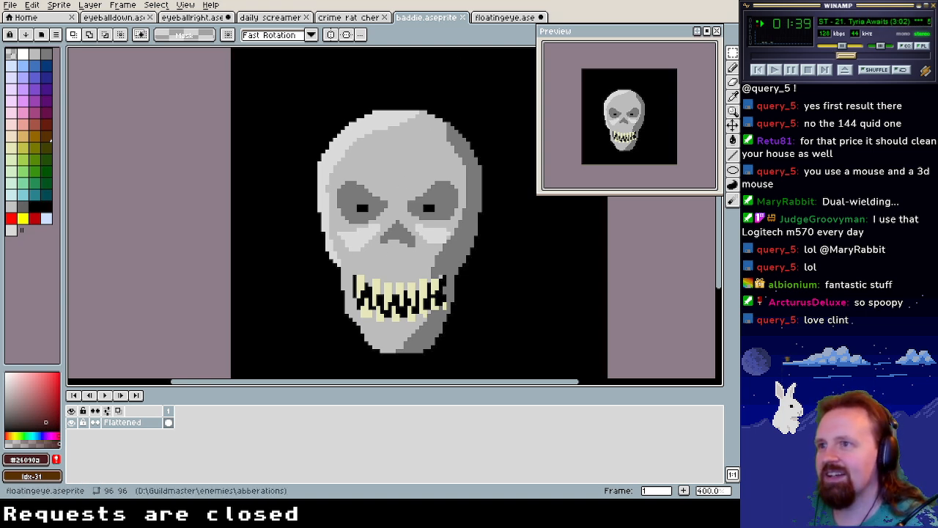
left_click(504, 17)
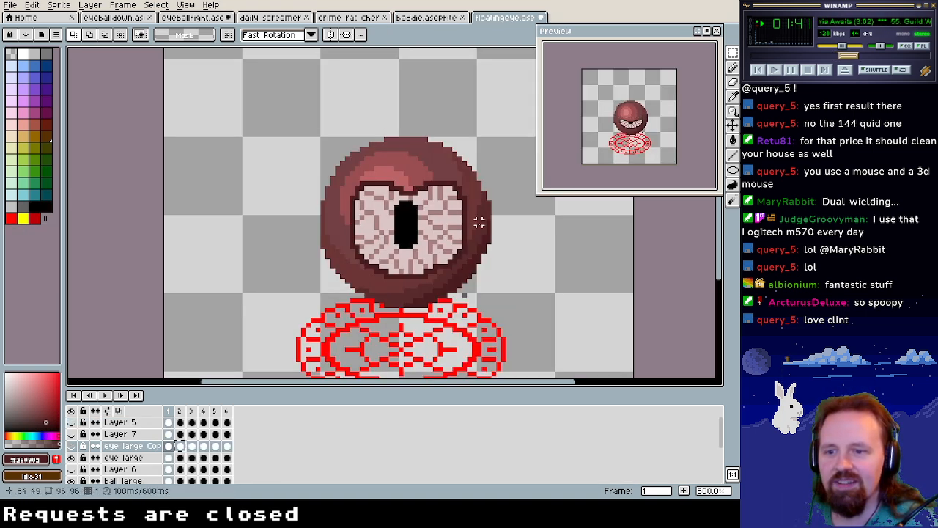